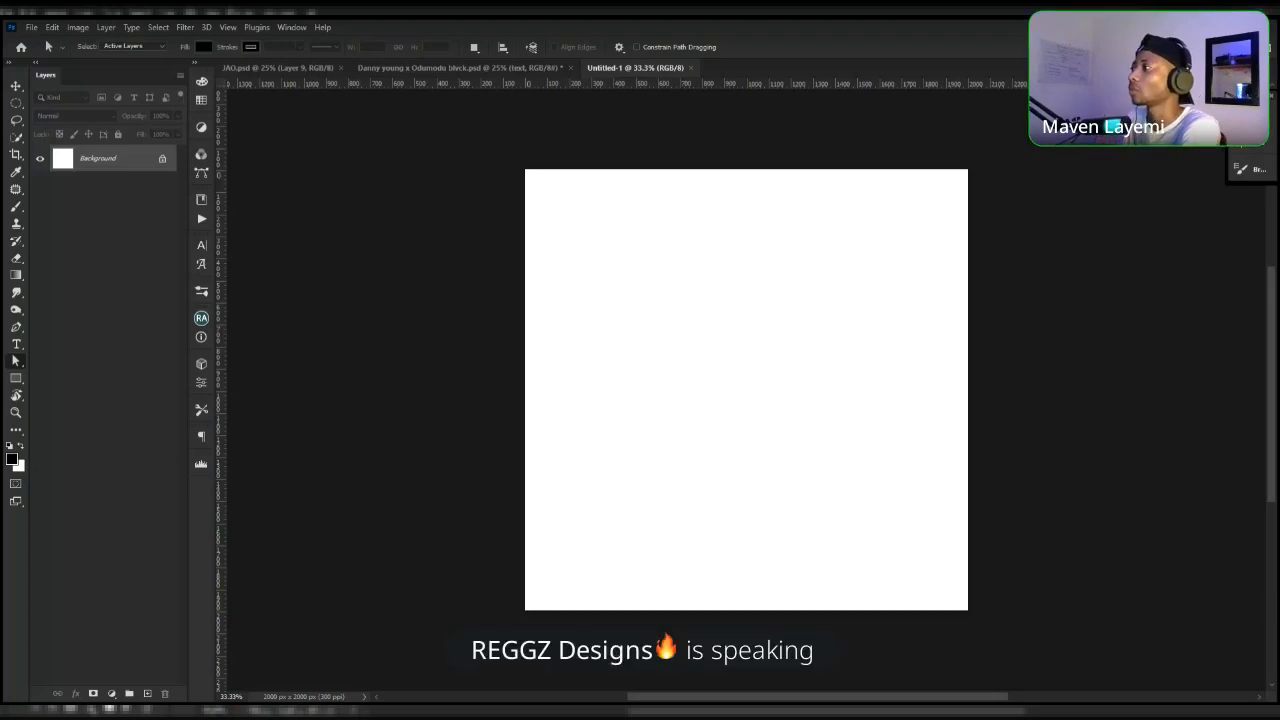
Examine the finished "Para" cover artwork in the Danny young x Odumodu blvck document, both as a whole and up close.
click(498, 71)
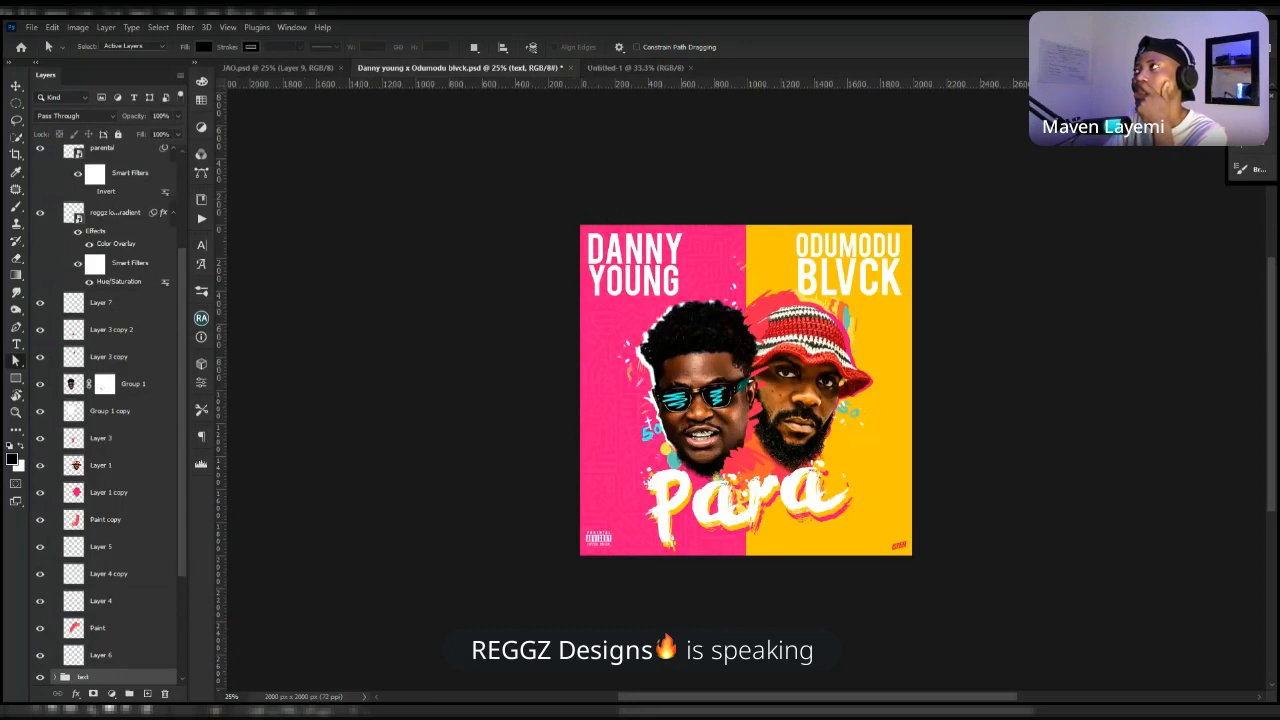
drag(746, 390, 654, 382)
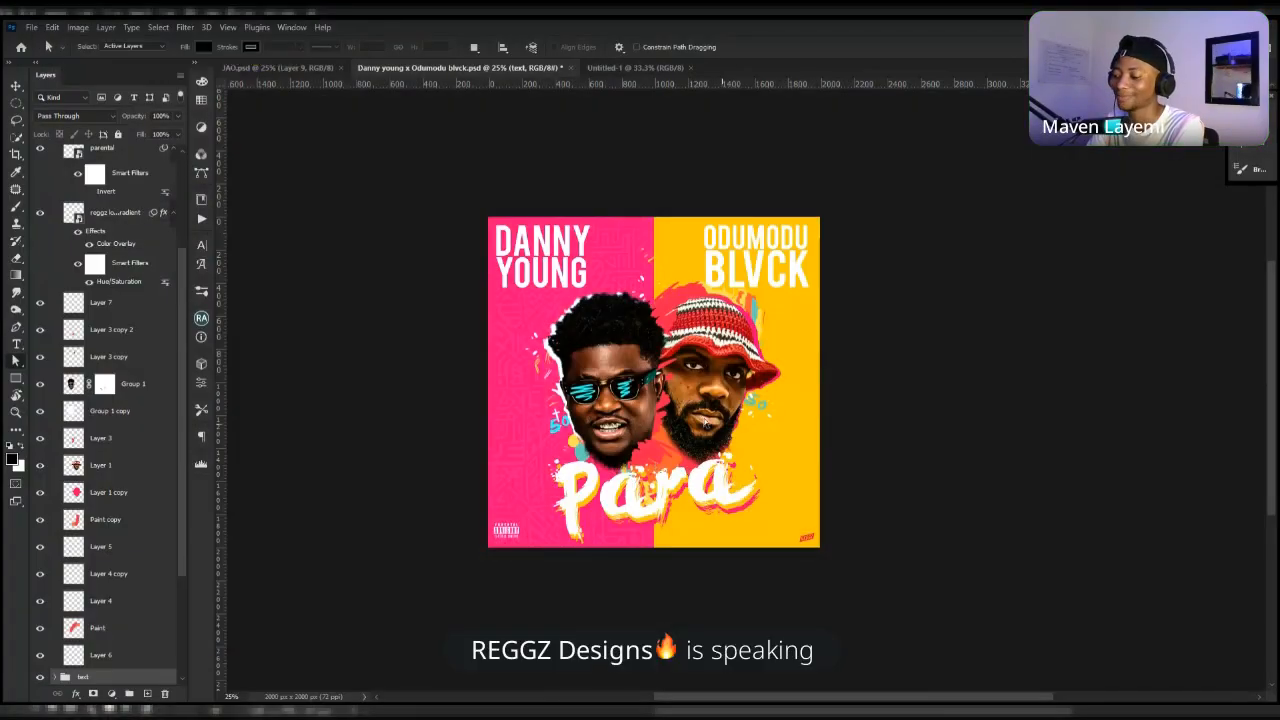
key(z)
click(685, 413)
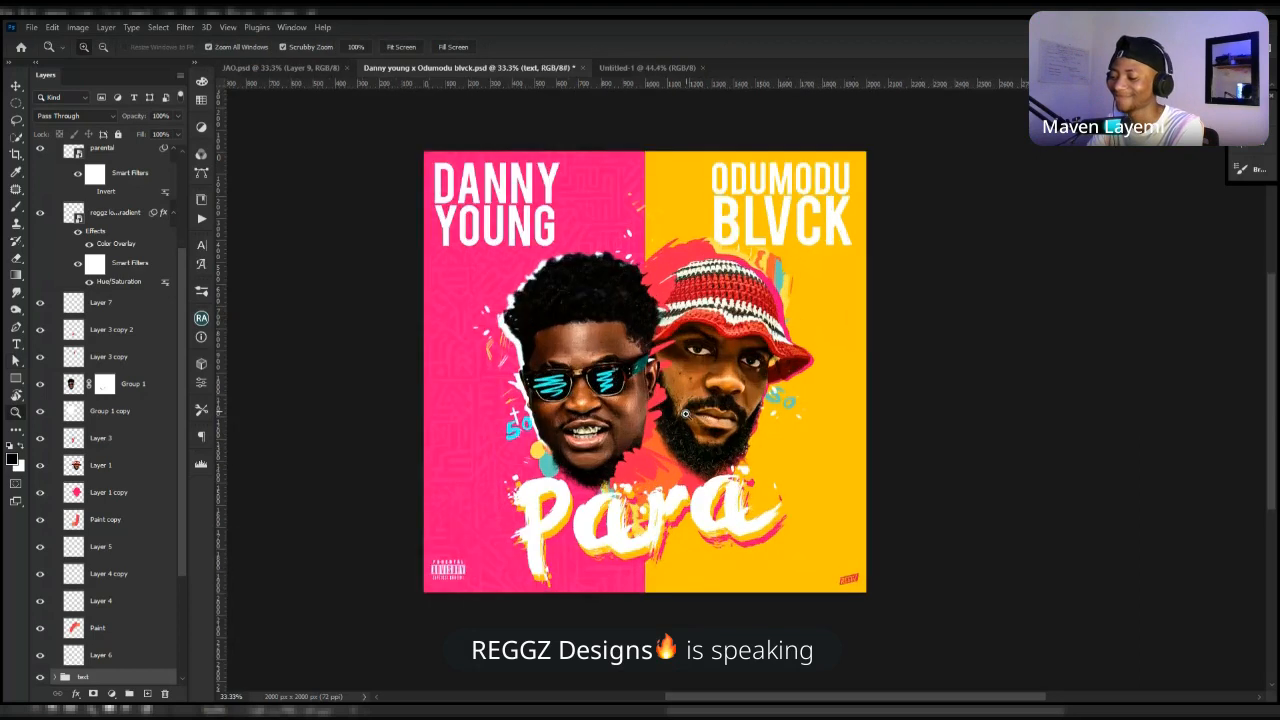
click(685, 413)
mouse_move(662, 428)
mouse_down()
mouse_move(674, 431)
mouse_move(634, 431)
mouse_move(645, 440)
mouse_up()
key(ctrl+minus)
key(ctrl+minus)
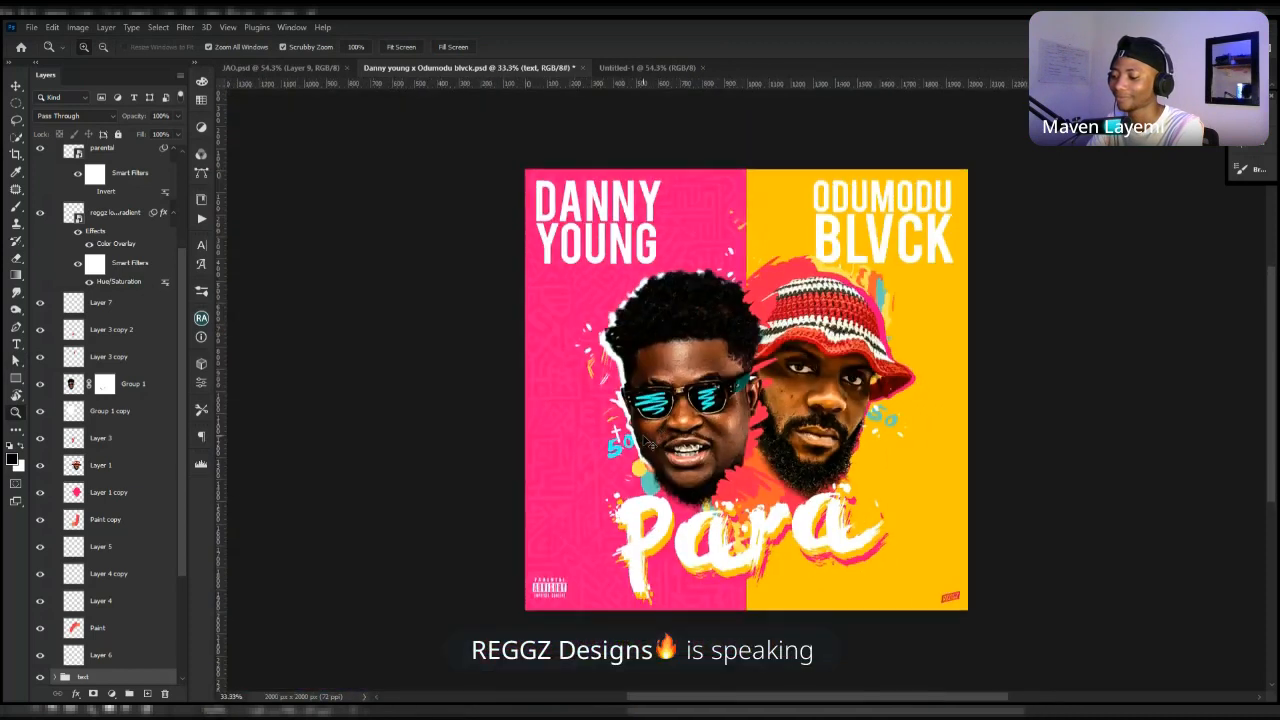
drag(720, 455, 509, 440)
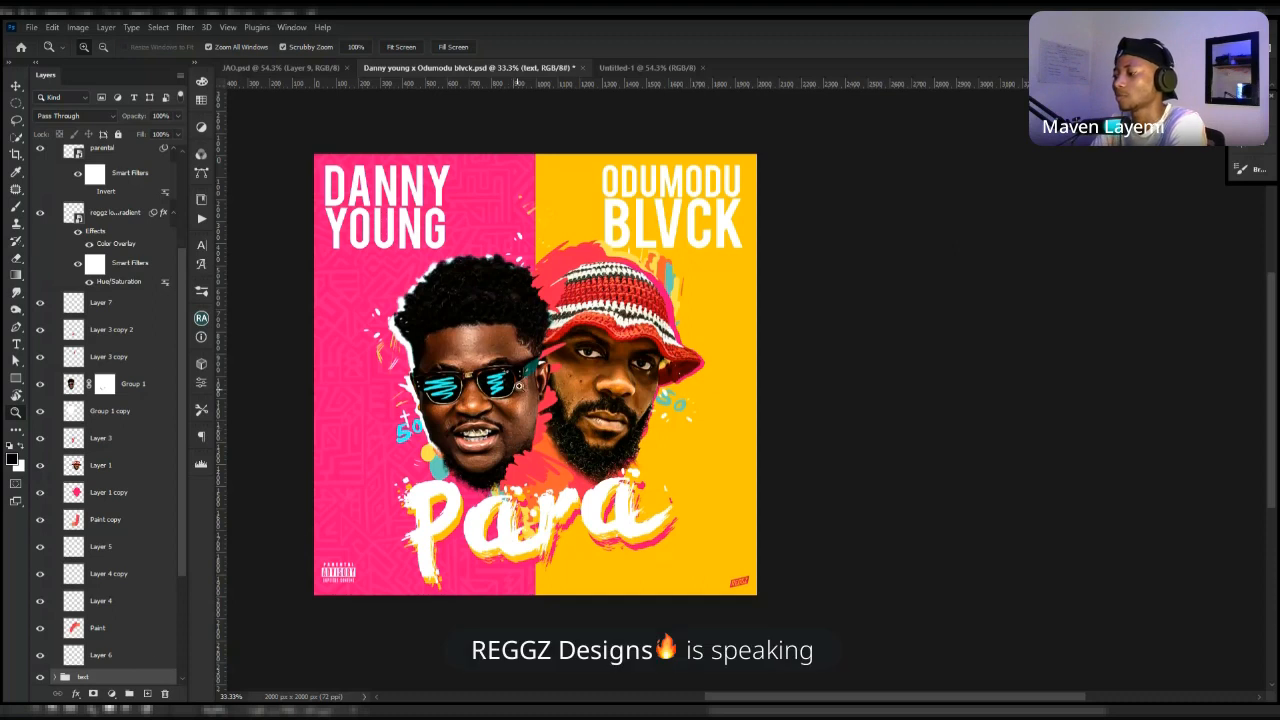
click(536, 436)
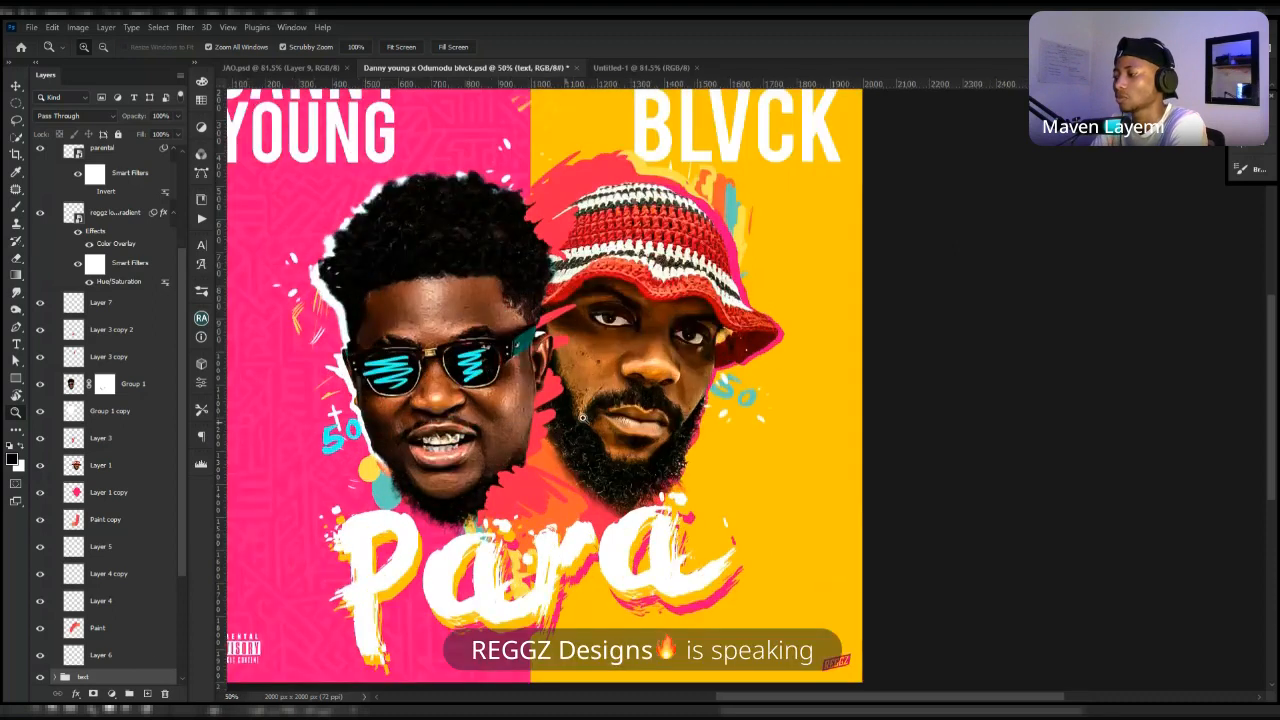
drag(583, 415, 542, 427)
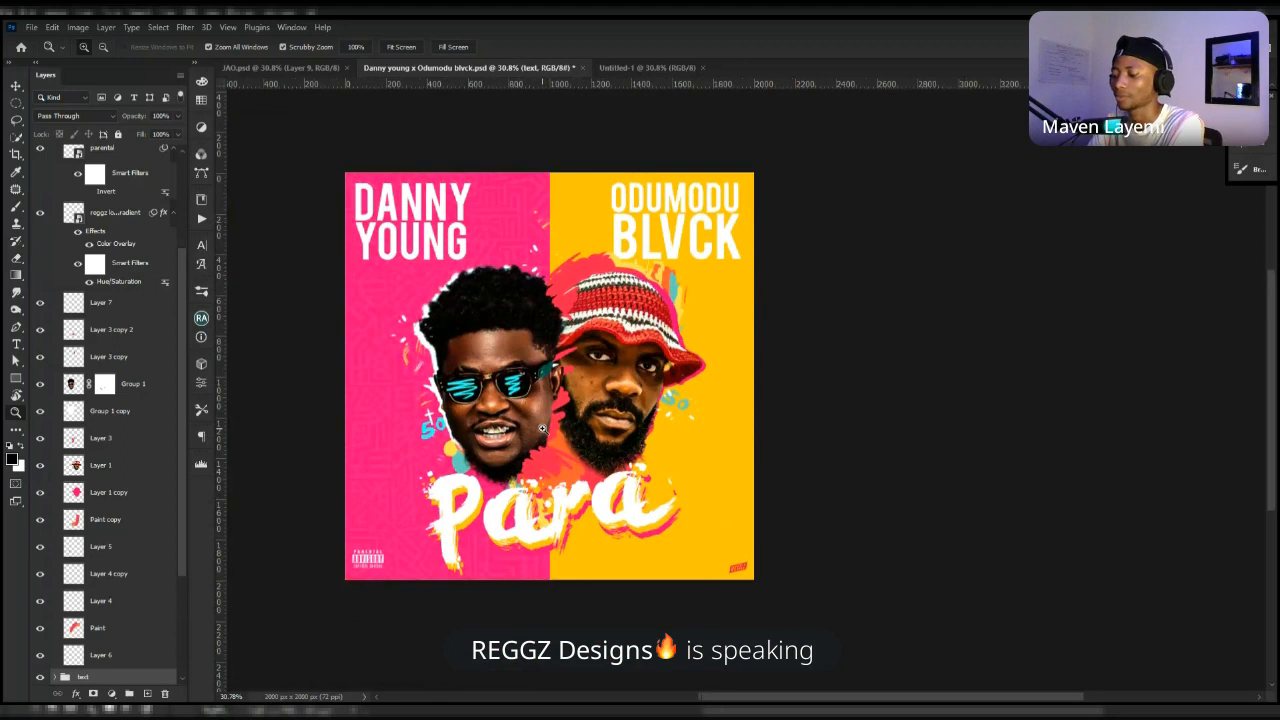
click(542, 428)
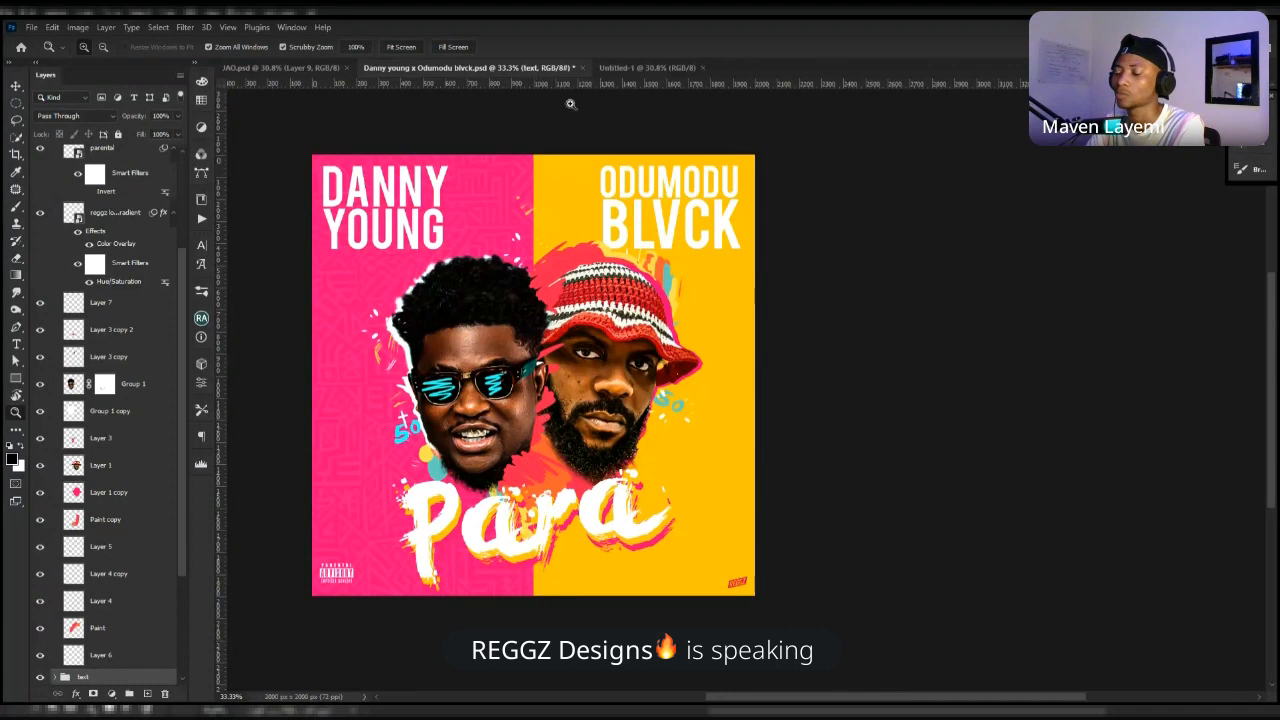
Switch to the blank Untitled-1 document.
click(678, 68)
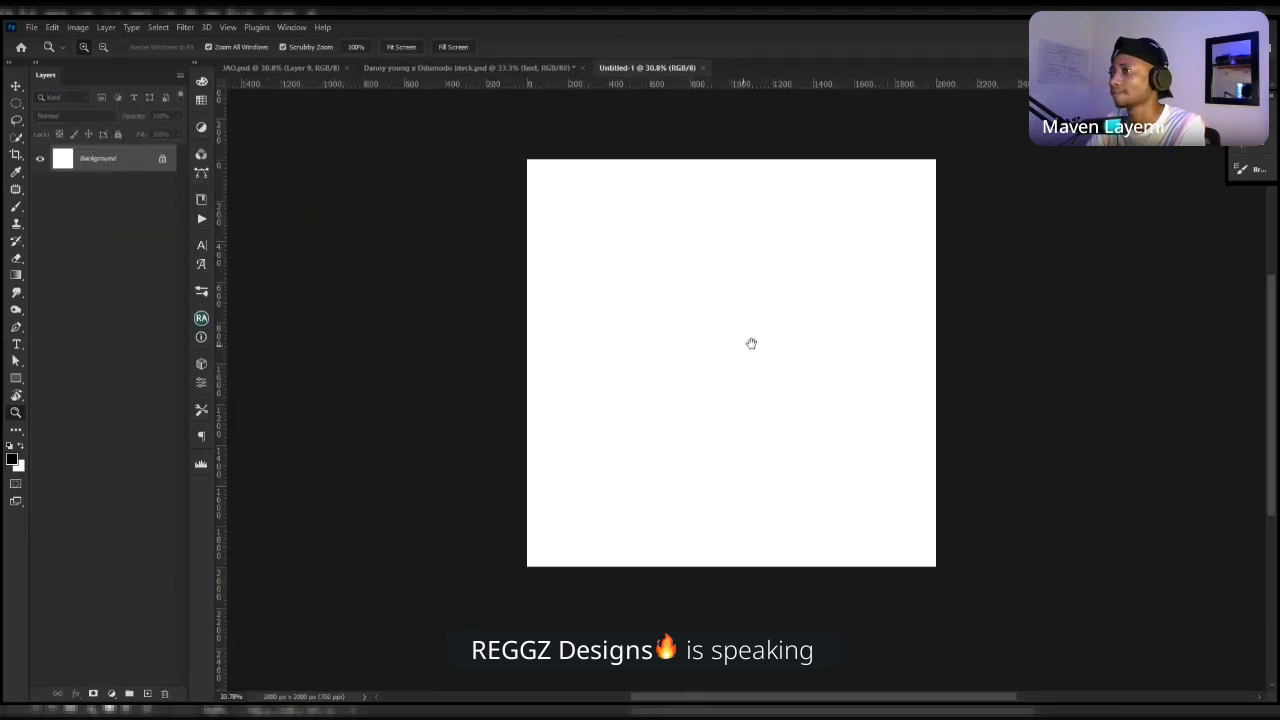
drag(767, 332, 622, 298)
drag(726, 326, 743, 307)
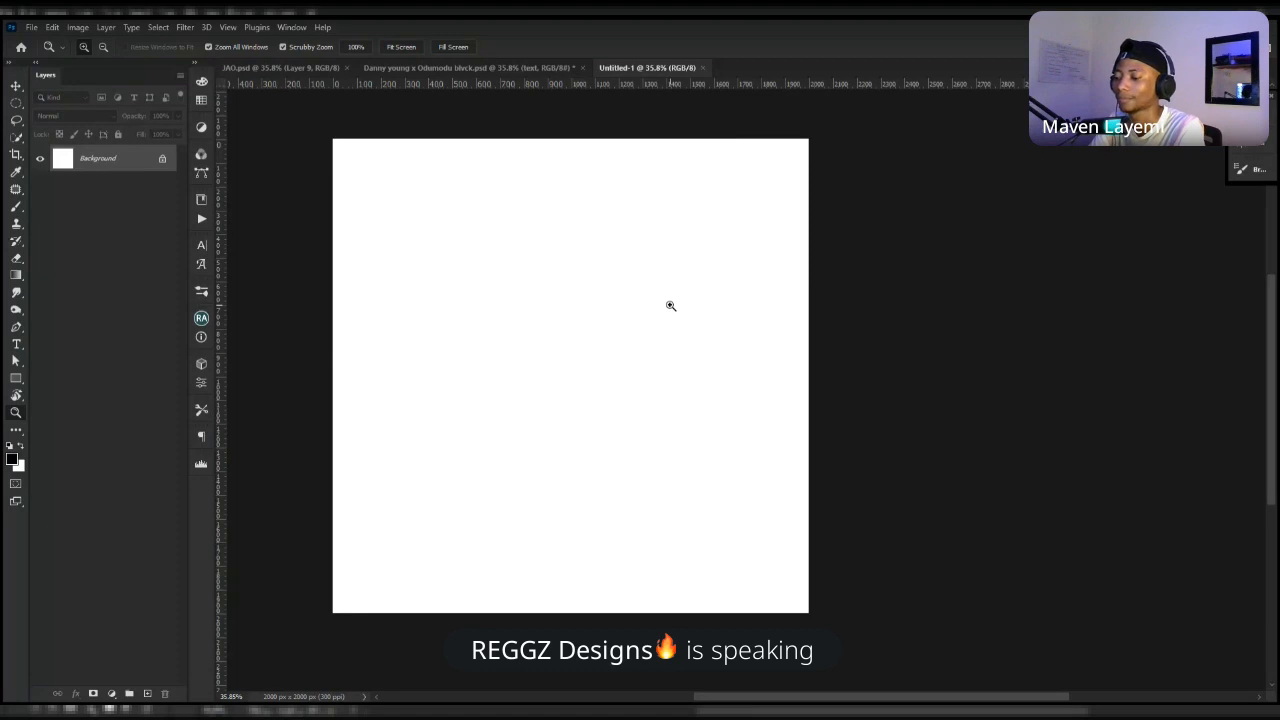
drag(557, 421, 588, 421)
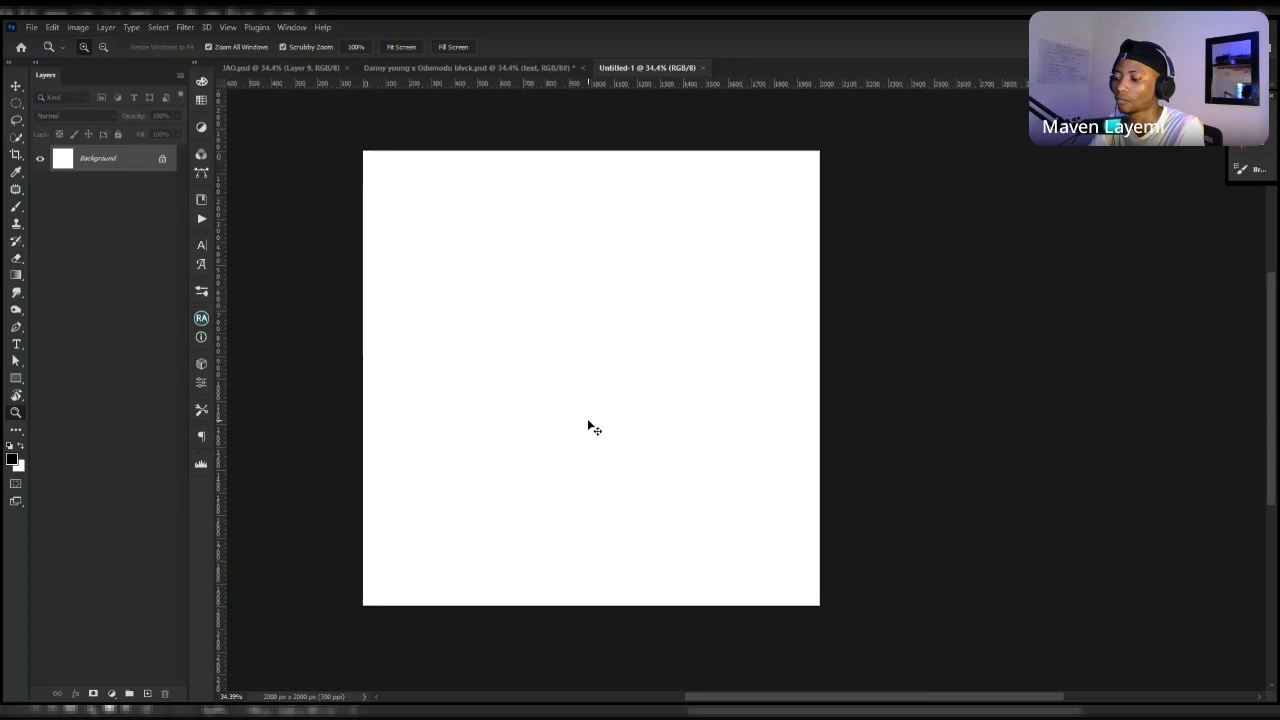
key(ctrl+plus)
key(ctrl+minus)
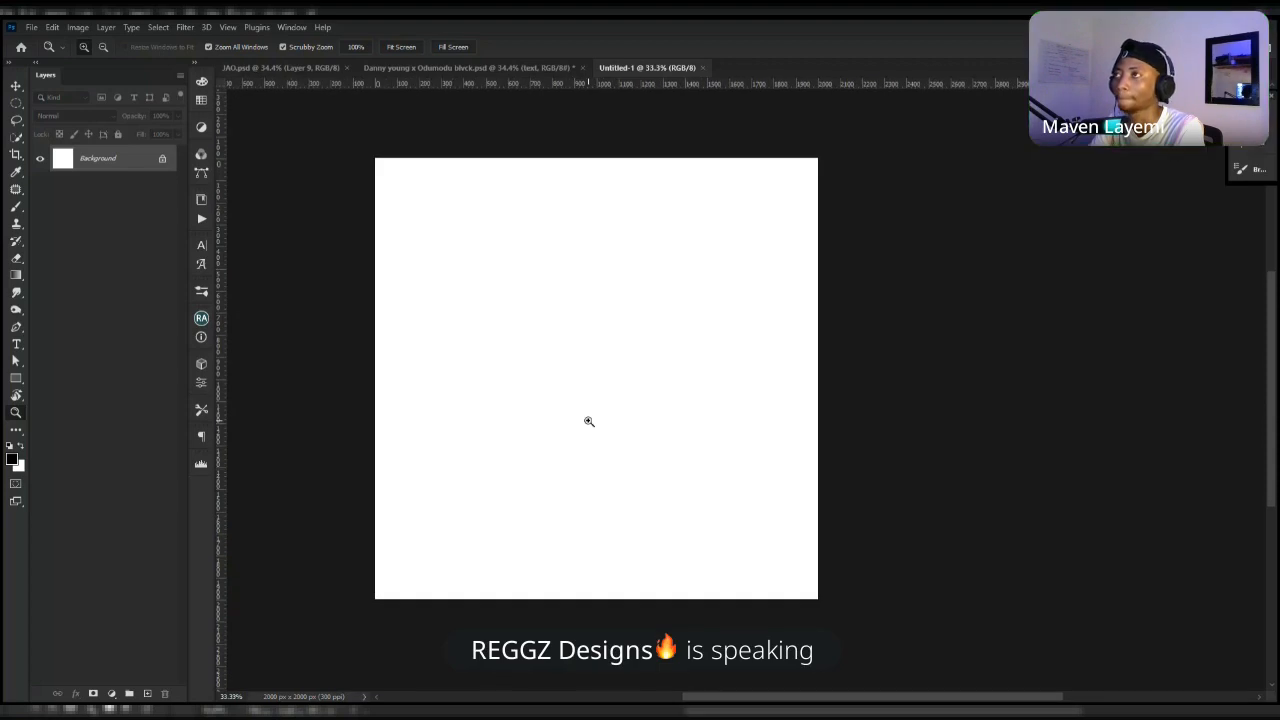
scroll(536, 254, down, 3)
click(474, 214)
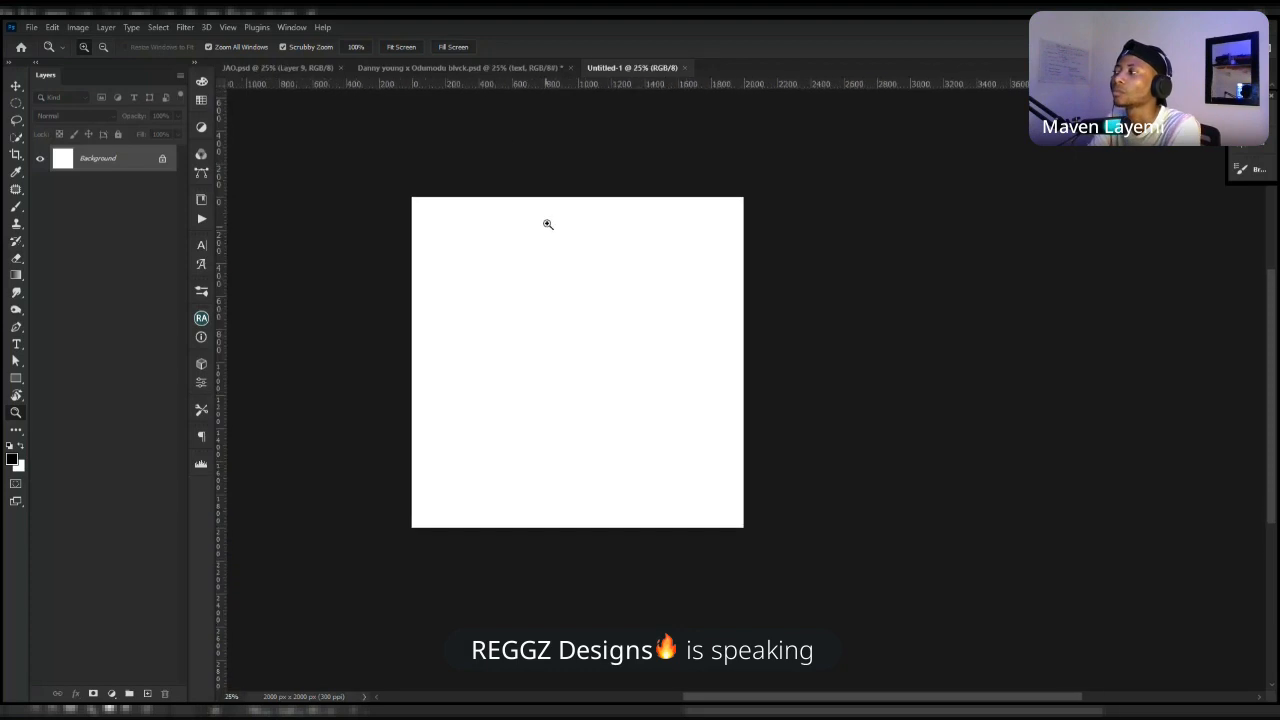
Set the background colour to the yellow-orange ffba00.
click(19, 465)
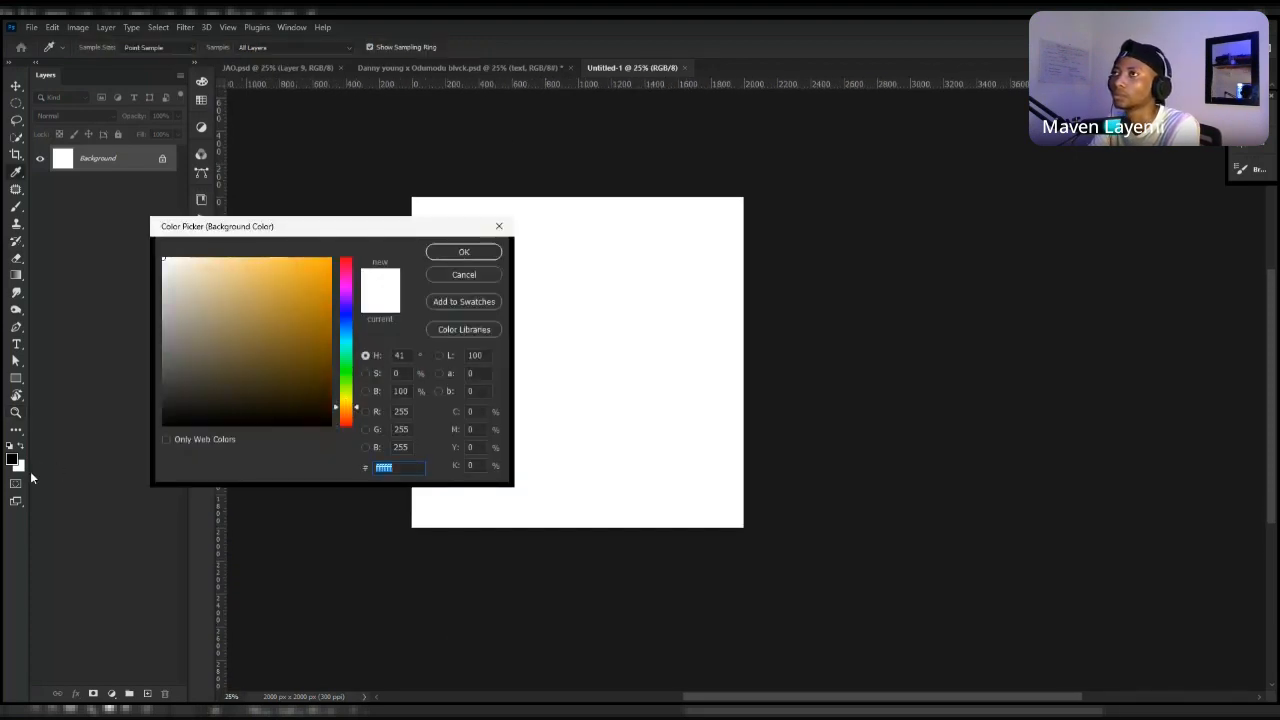
click(452, 276)
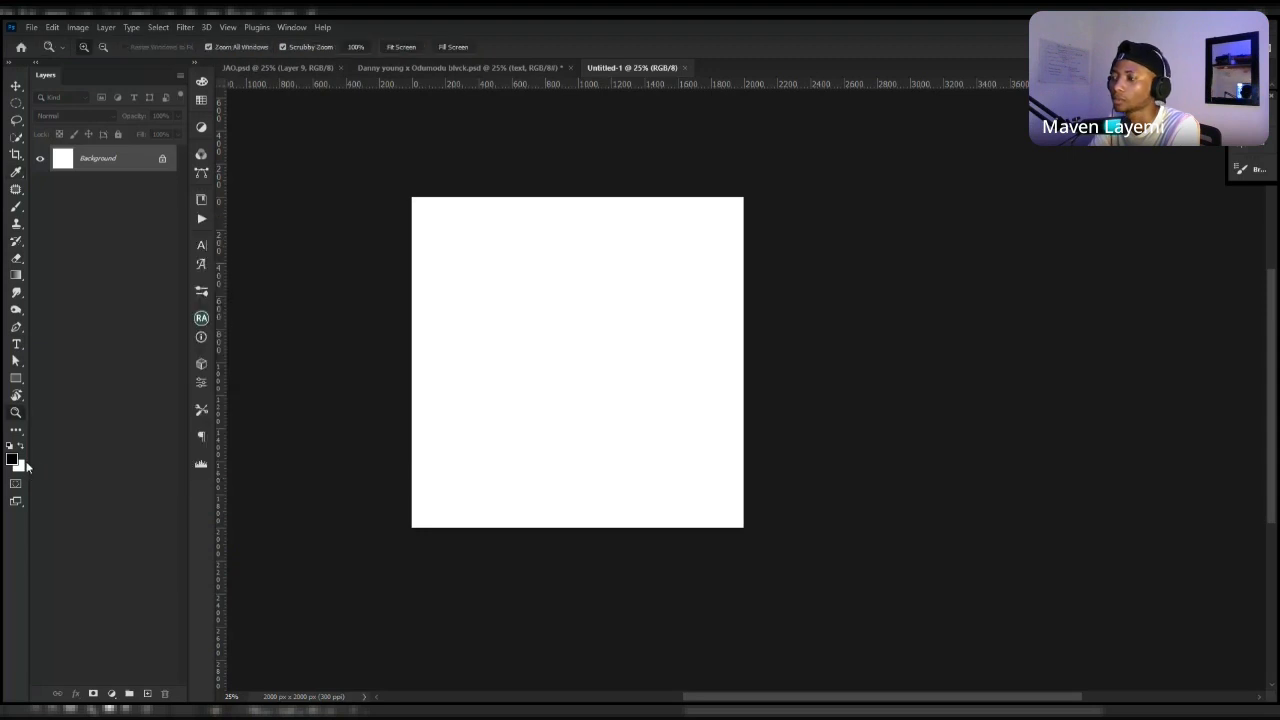
click(20, 466)
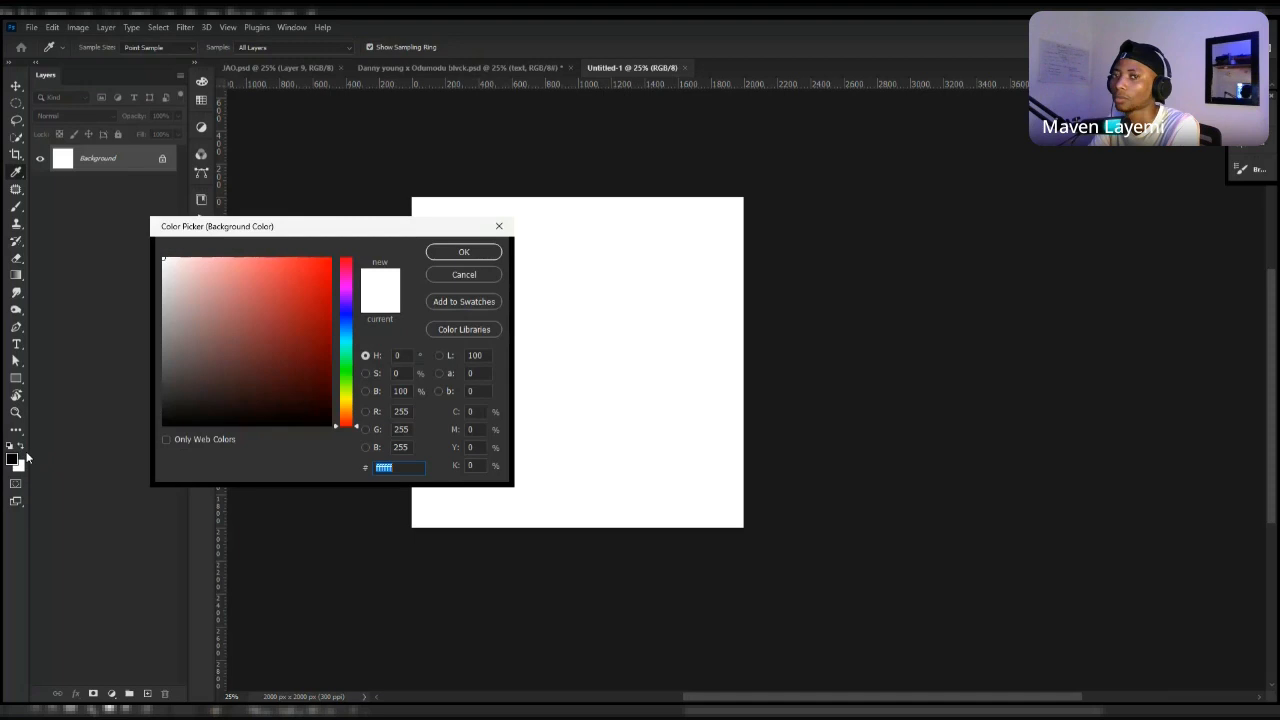
click(346, 406)
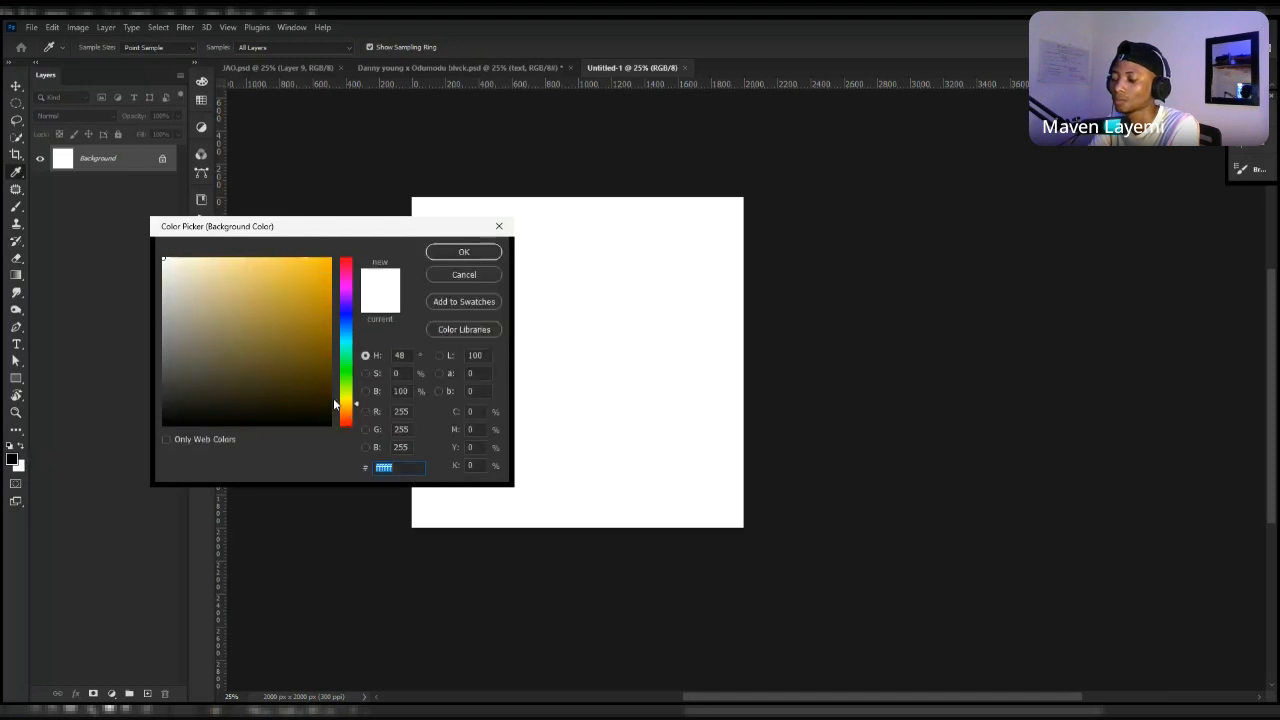
text(ffcc00)
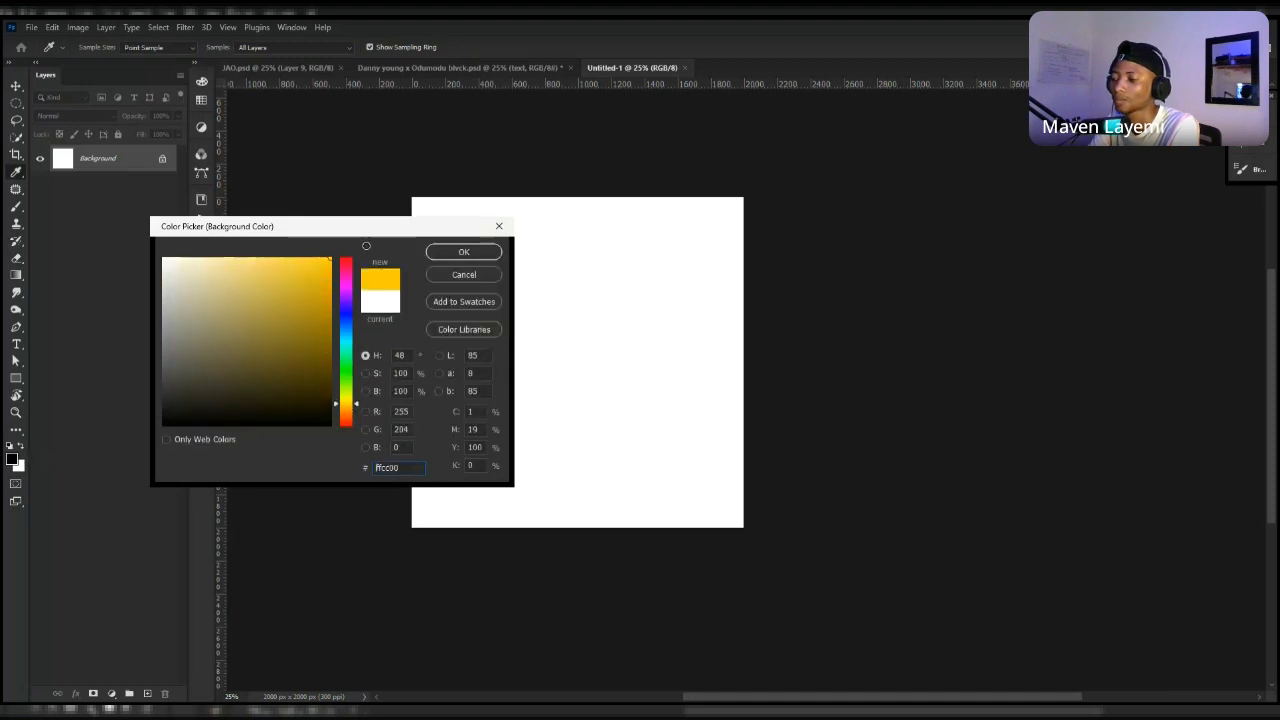
click(345, 406)
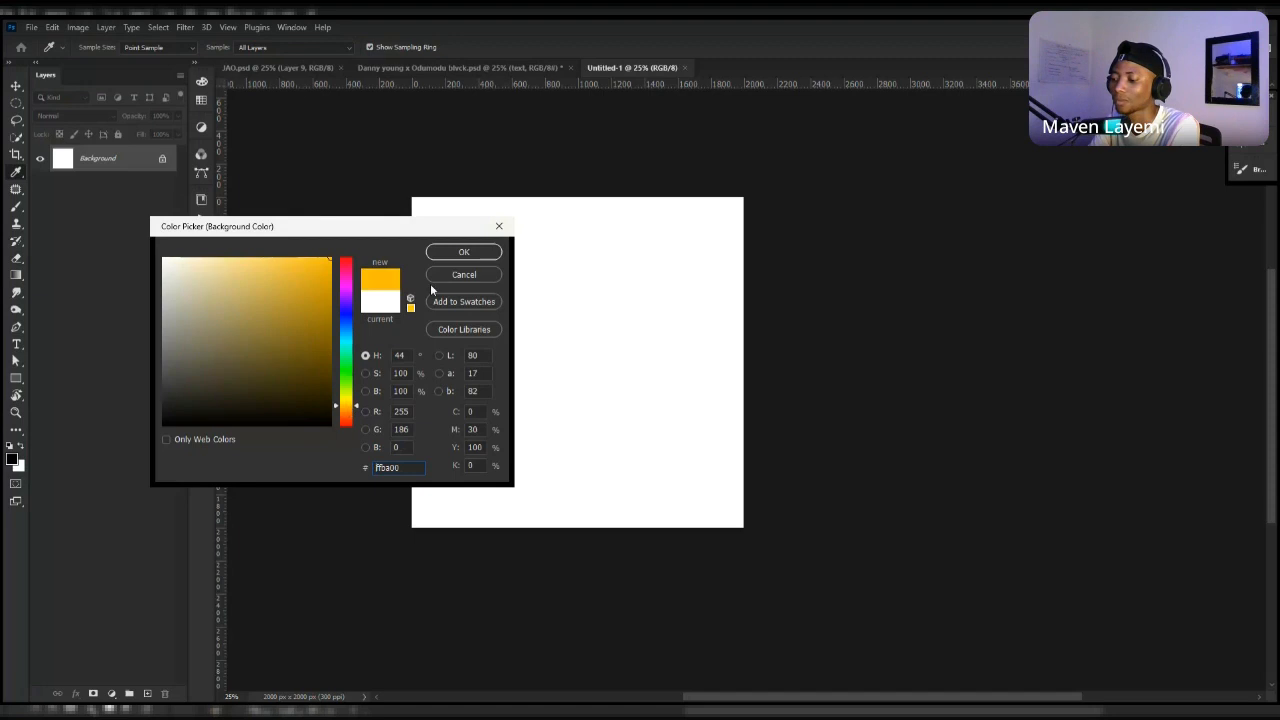
click(460, 253)
Swap the foreground and background colours and fill the Background layer with the yellow-orange using the Paint Bucket tool.
key(g)
right_click(16, 274)
click(53, 287)
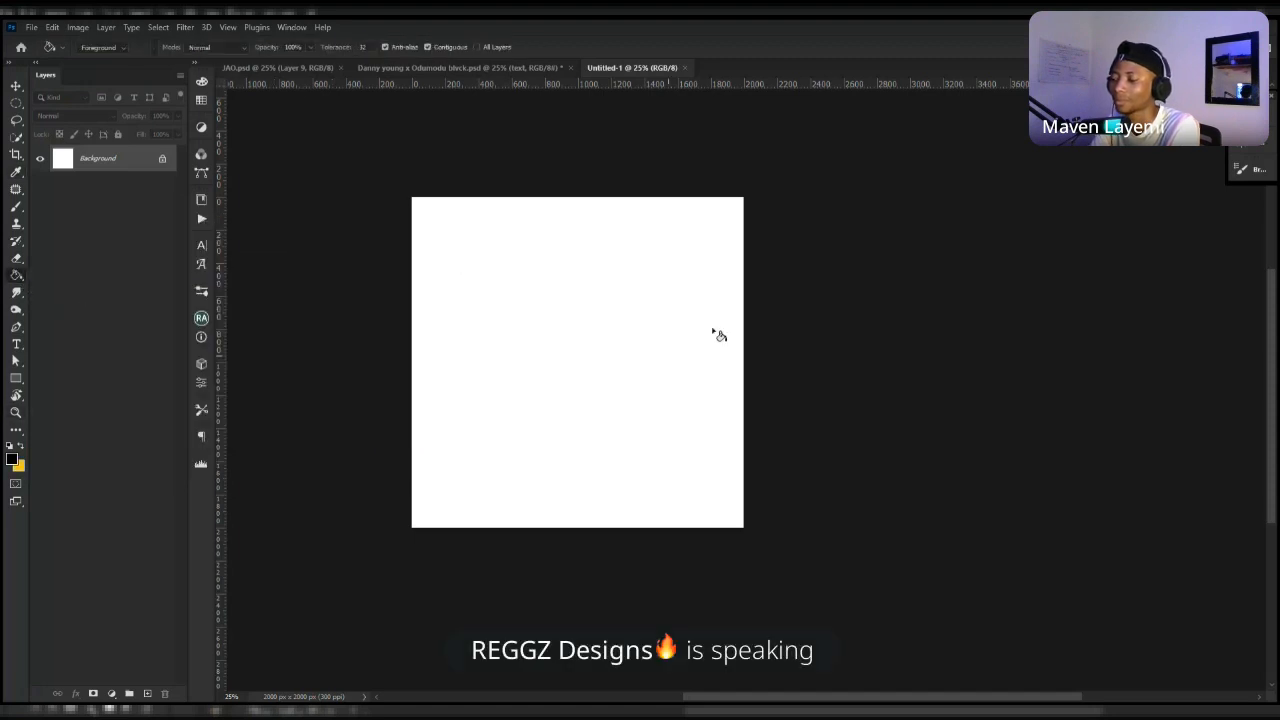
click(714, 332)
click(20, 446)
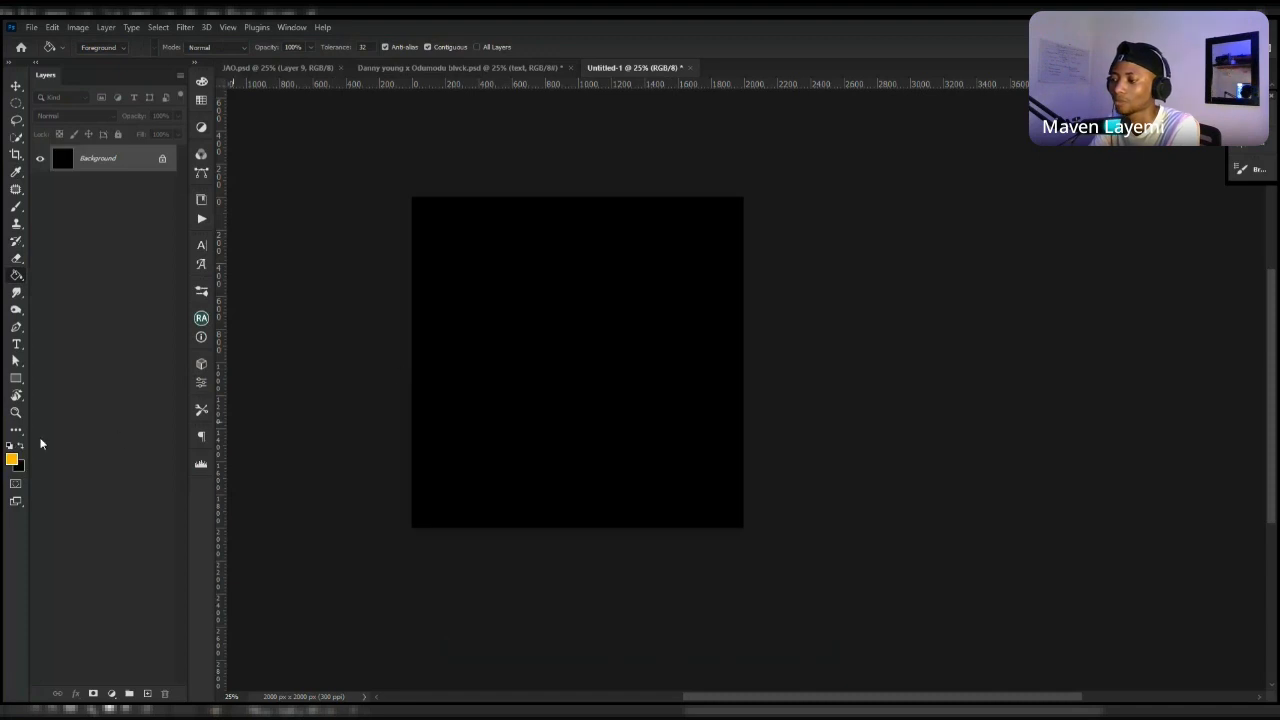
click(604, 344)
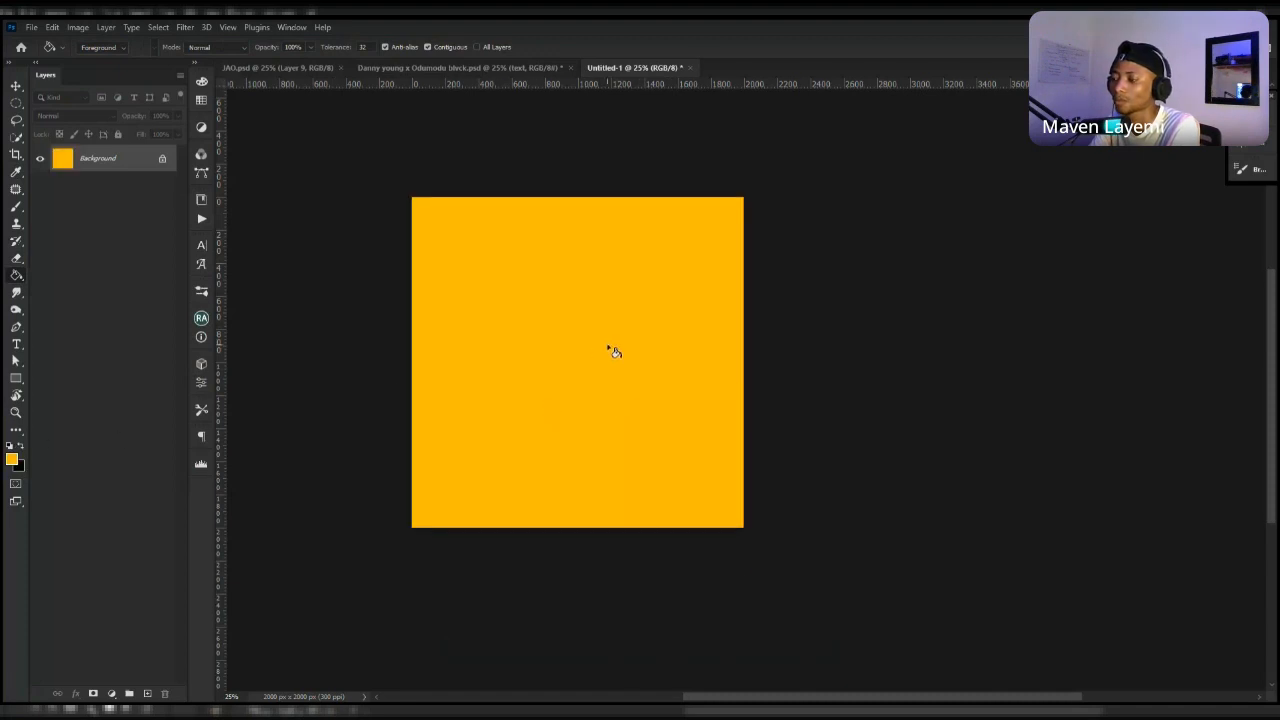
key(ctrl+plus)
drag(610, 360, 651, 351)
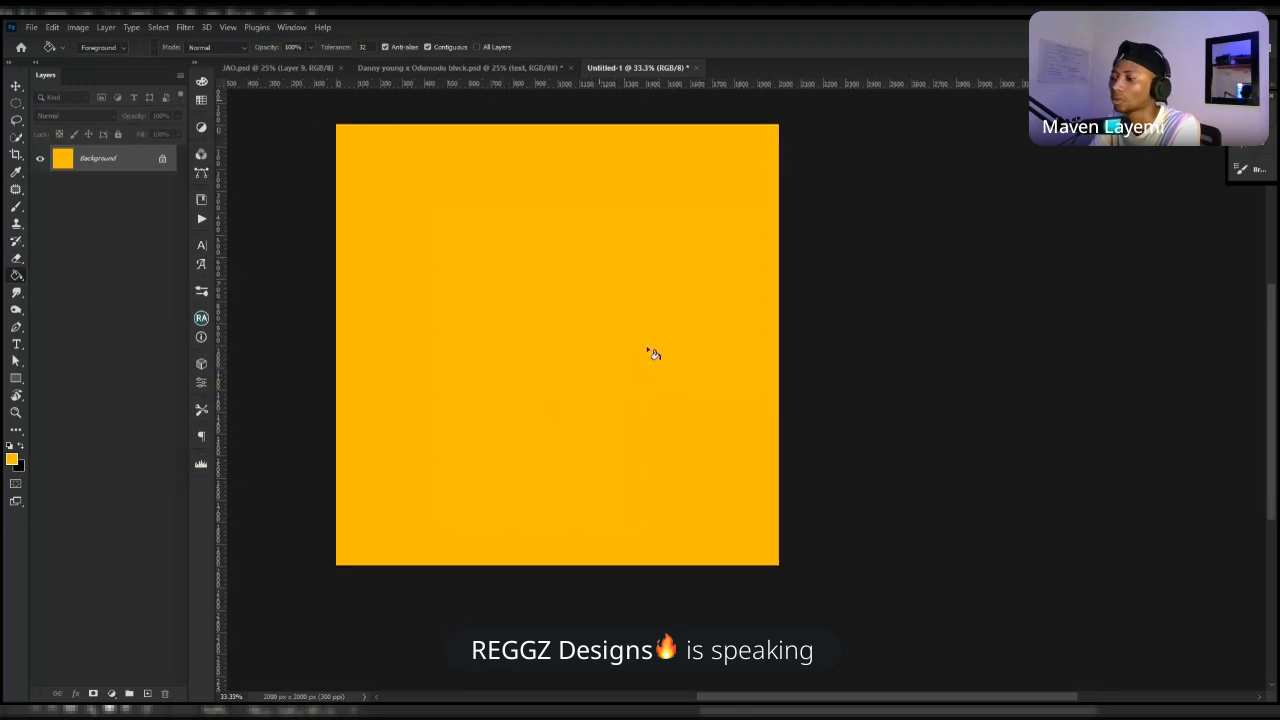
Switch to the web browser, dismiss the router page's logout notice, and open pinterest.com.
click(541, 72)
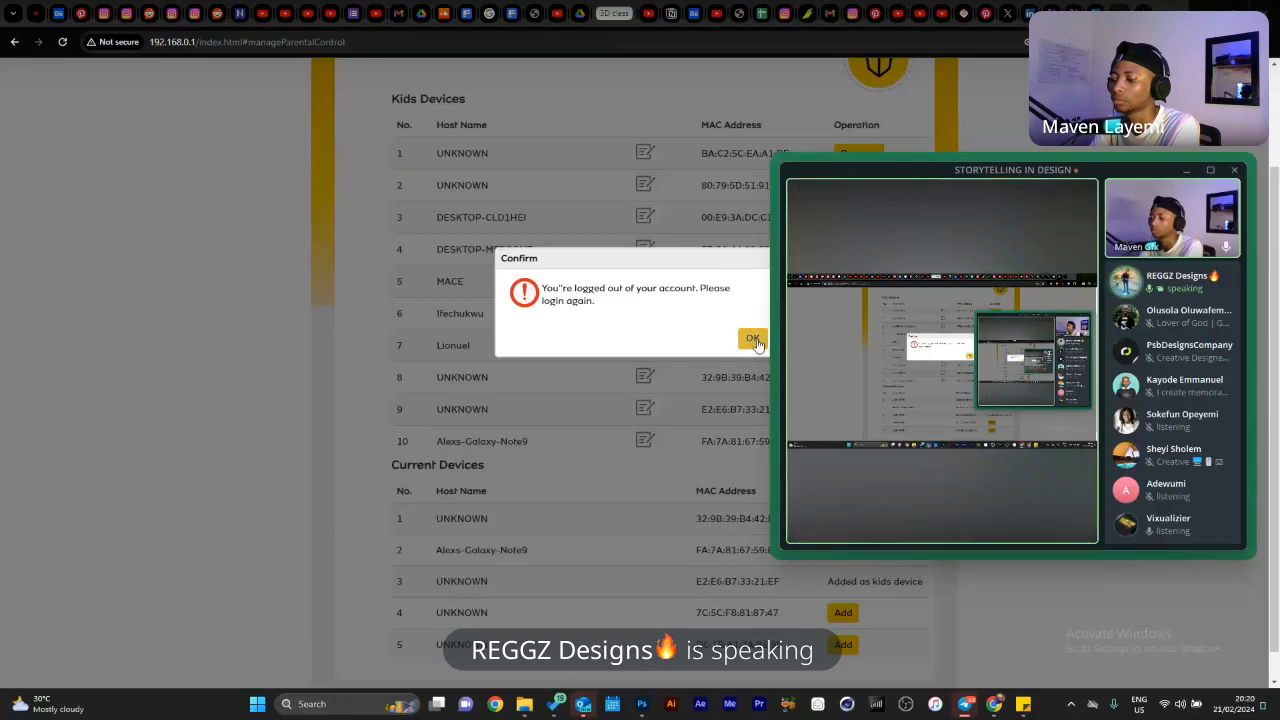
click(750, 336)
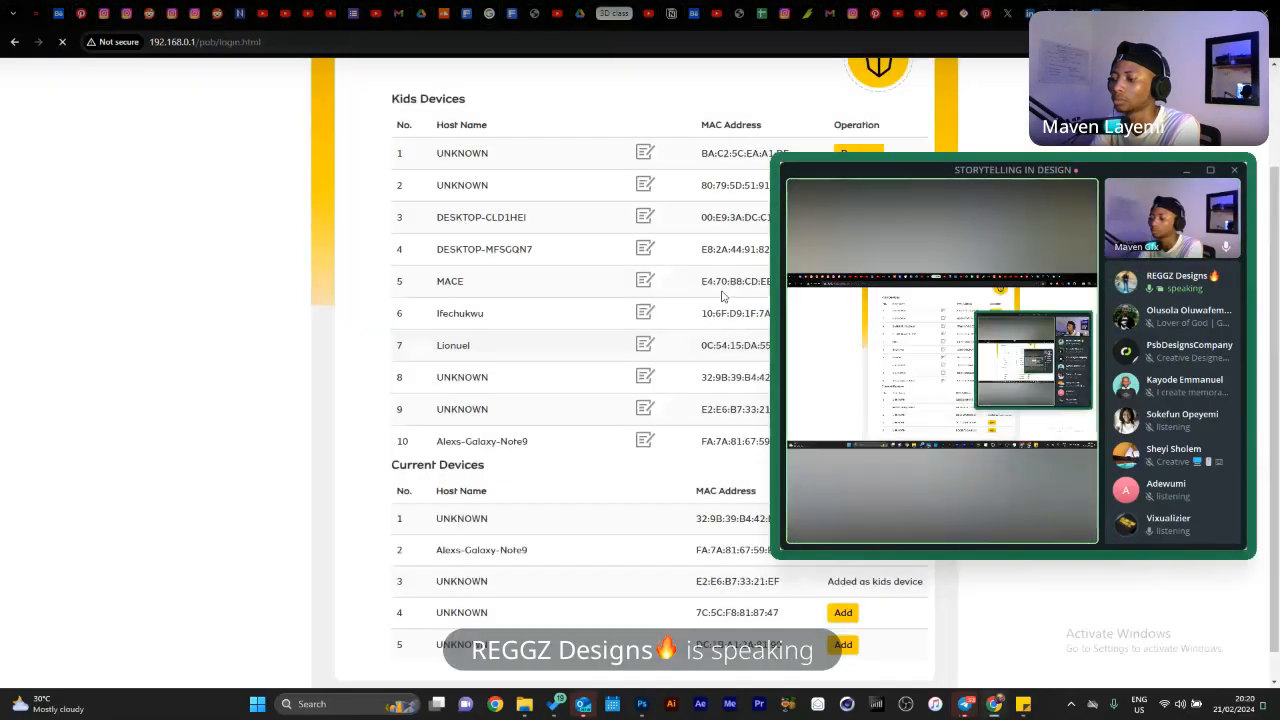
click(988, 14)
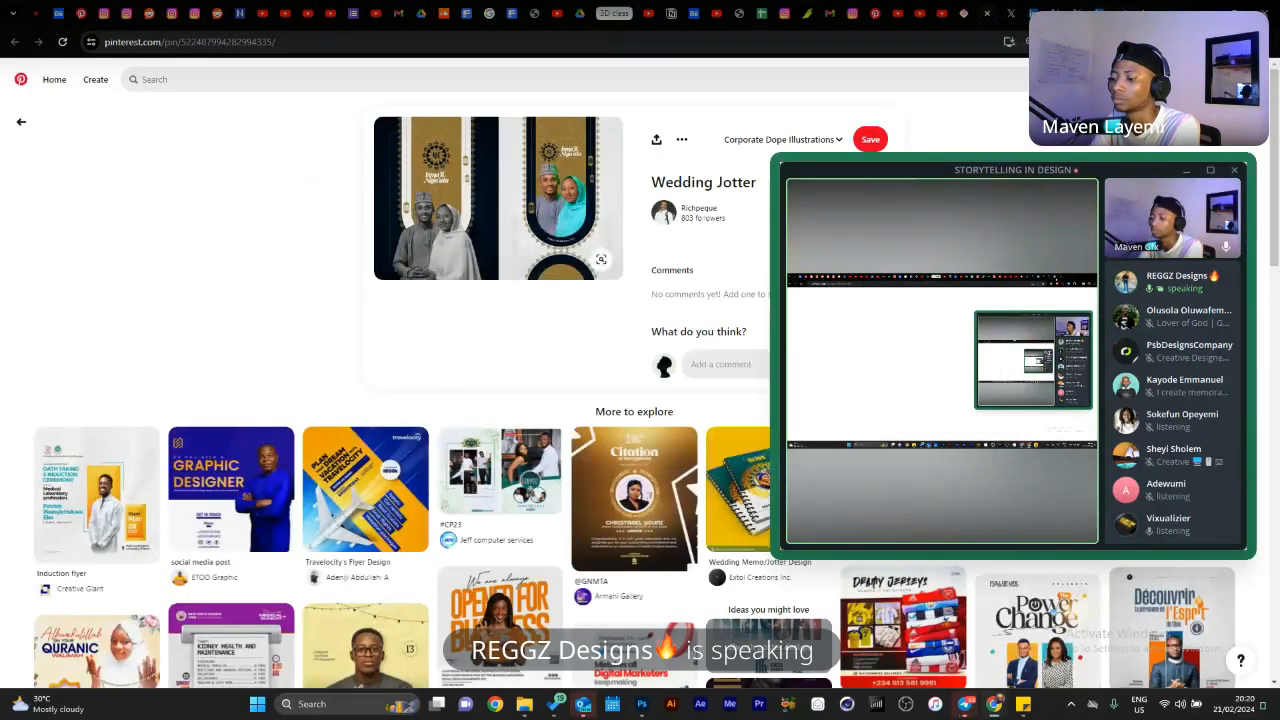
click(1034, 14)
click(1058, 14)
click(1040, 42)
text(8pintere)
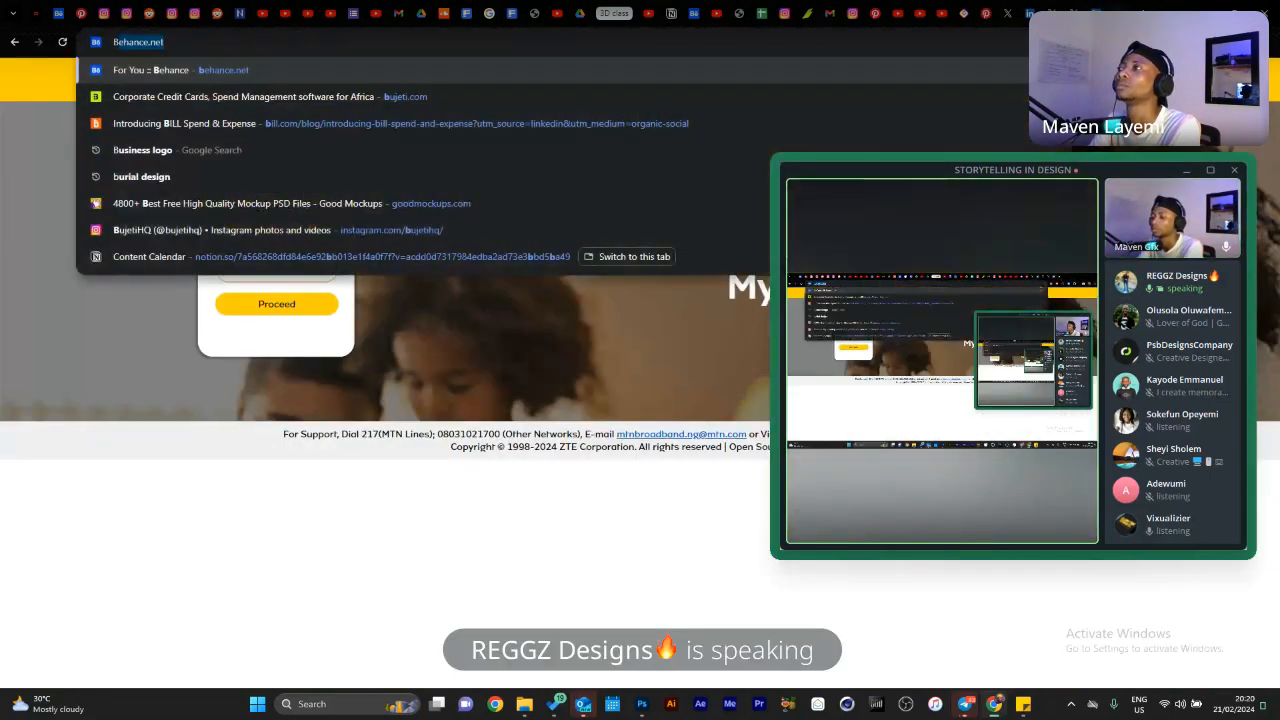
text(pinterest.com)
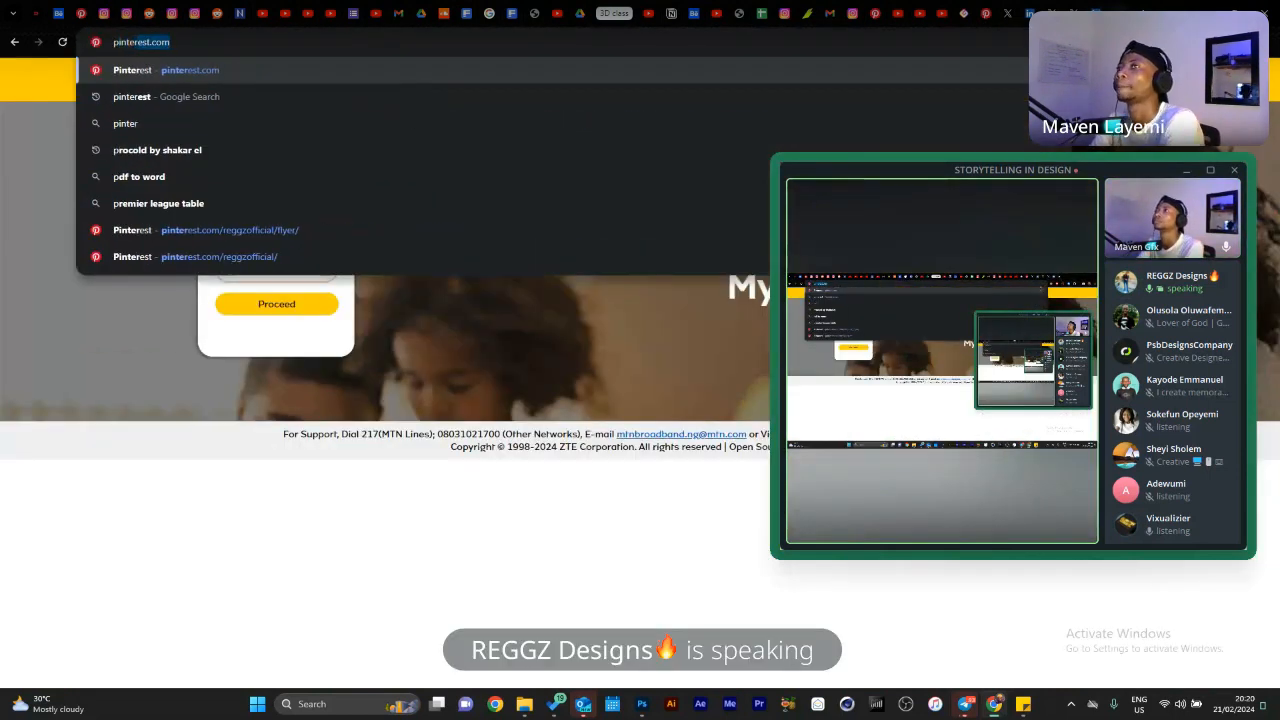
key(Return)
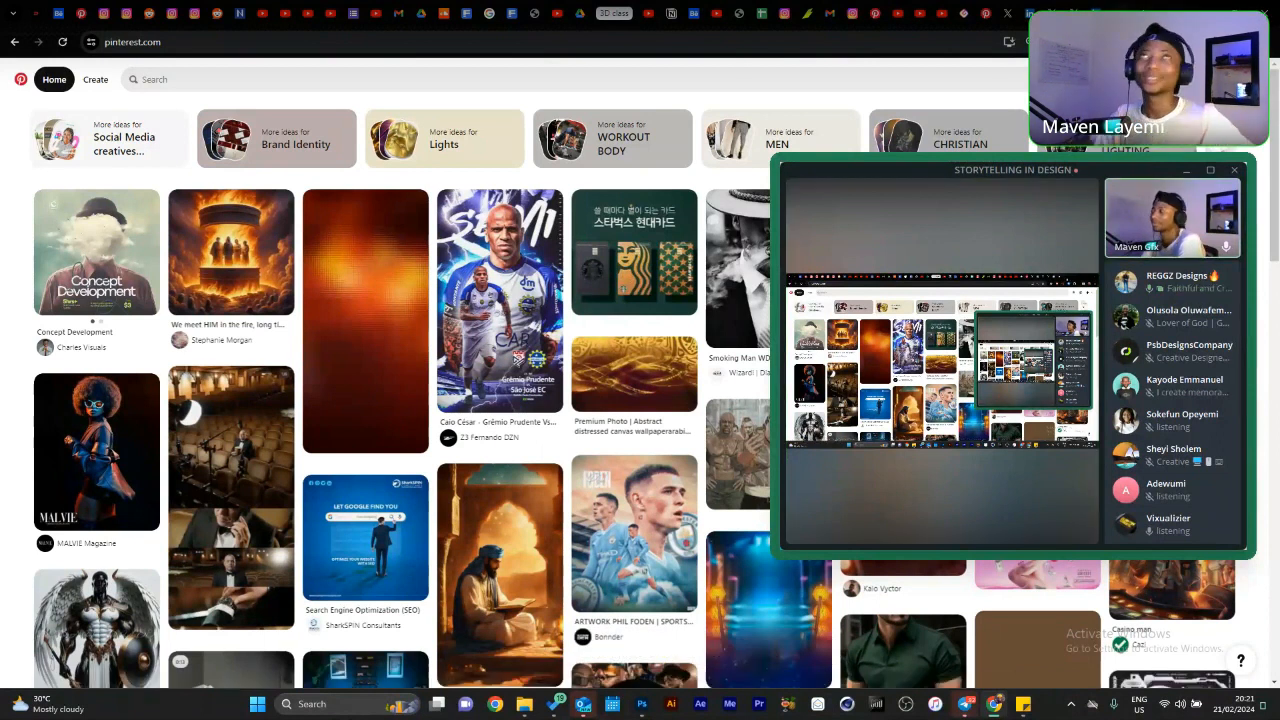
Open the temi.coker Instagram profile and move the call window off the grid of posts.
key(ctrl+l)
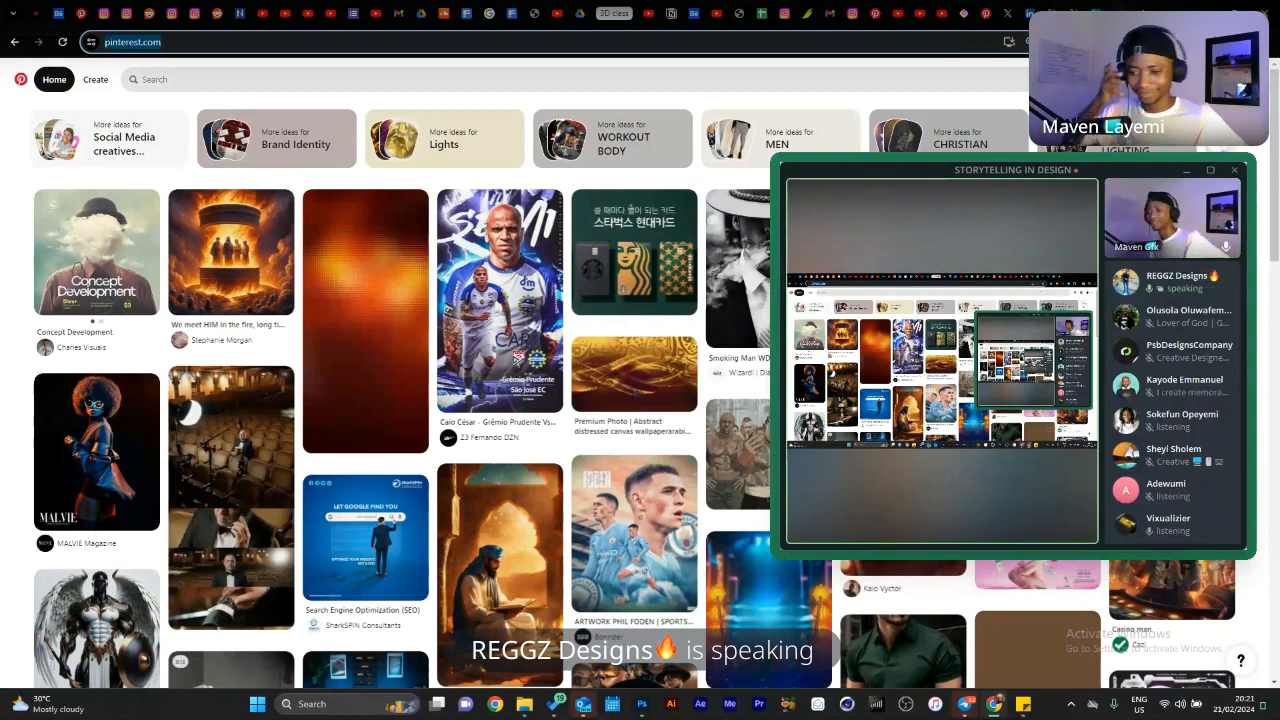
text(em)
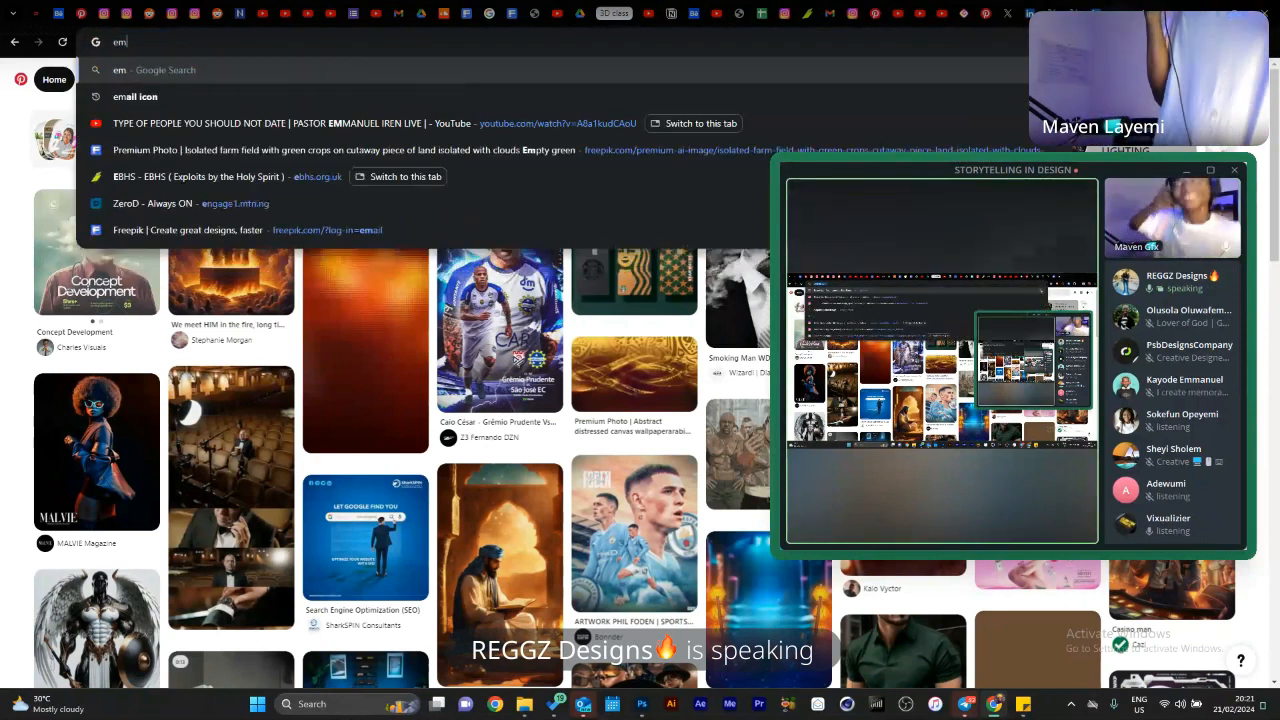
key(BackSpace)
key(BackSpace)
text(temi coker instagram)
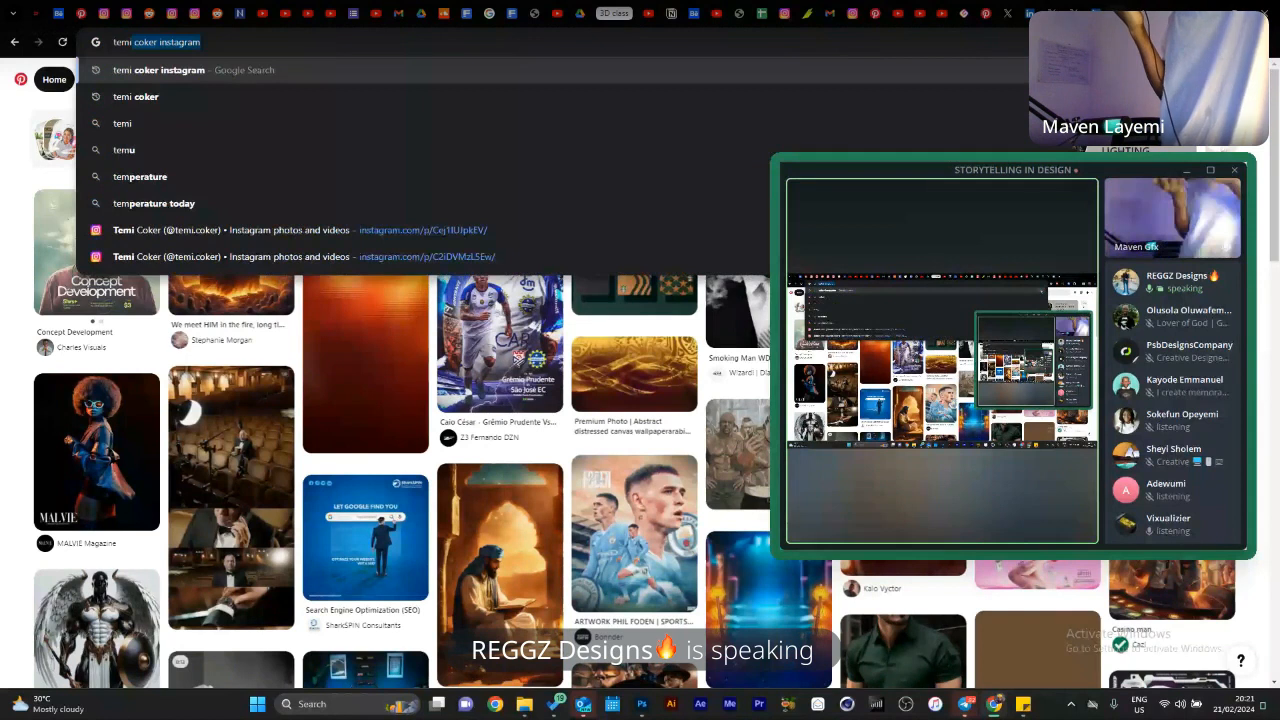
click(292, 257)
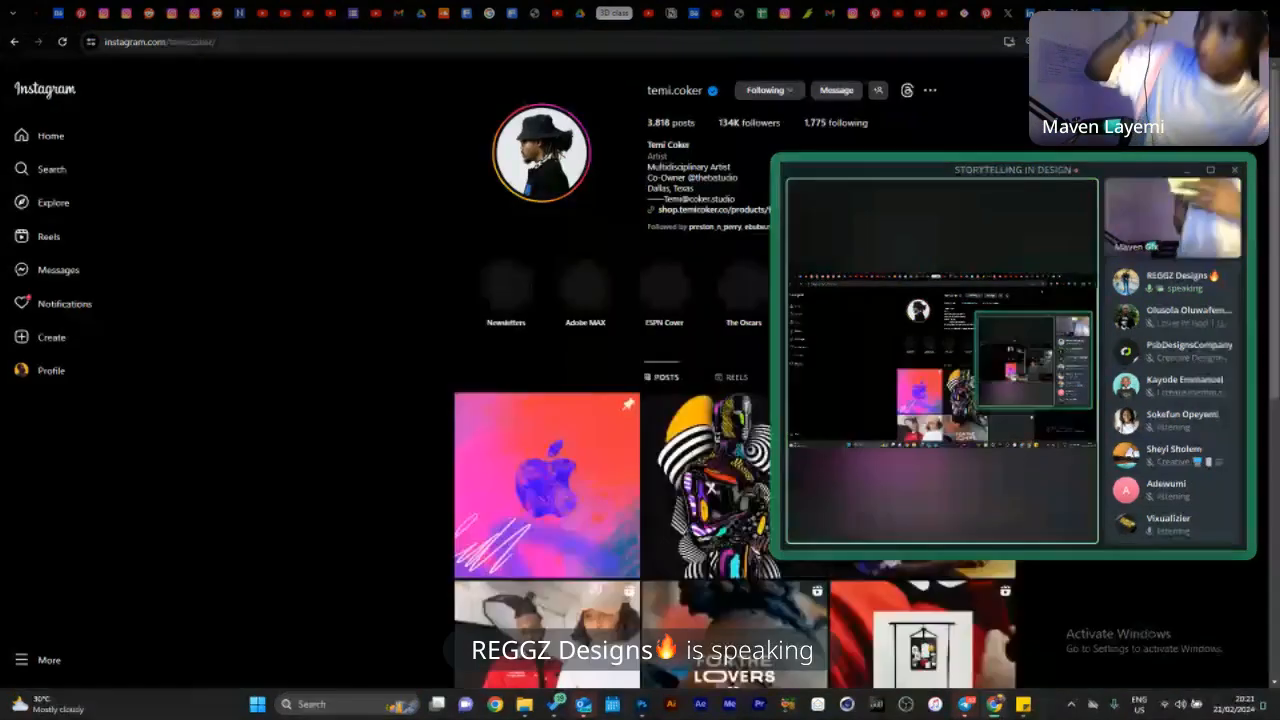
scroll(735, 400, down, 3)
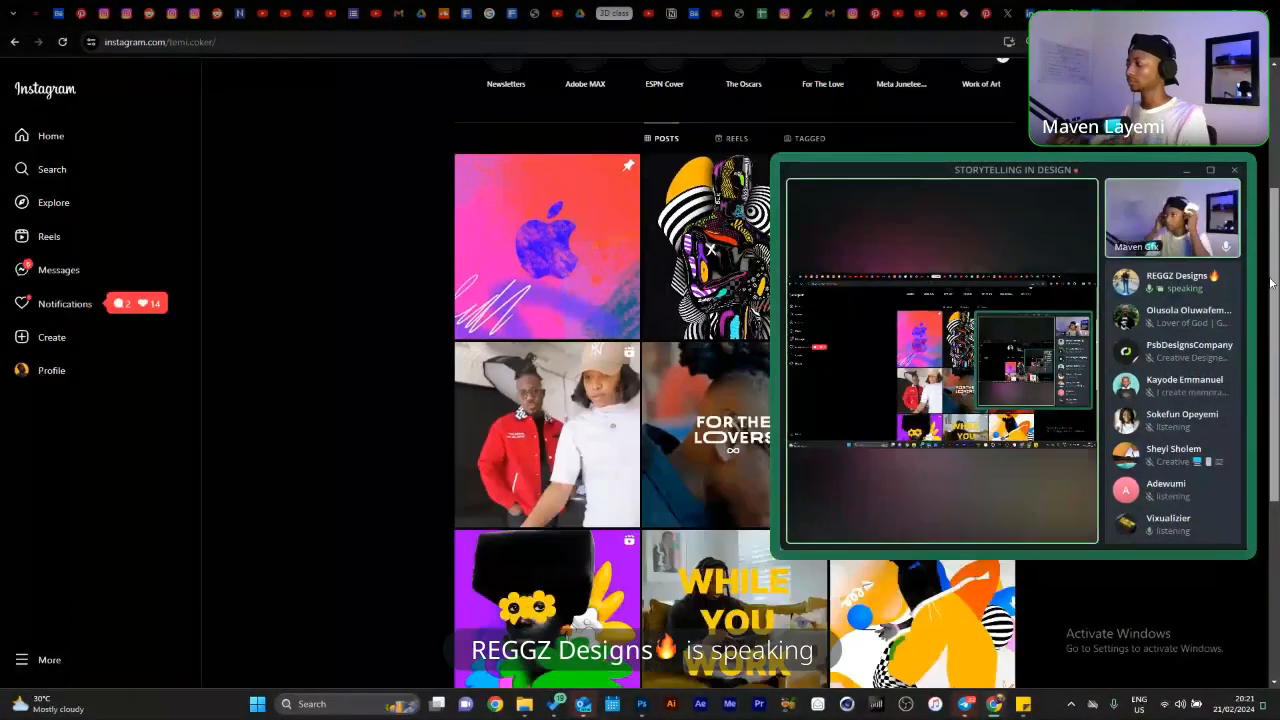
drag(1007, 167, 364, 216)
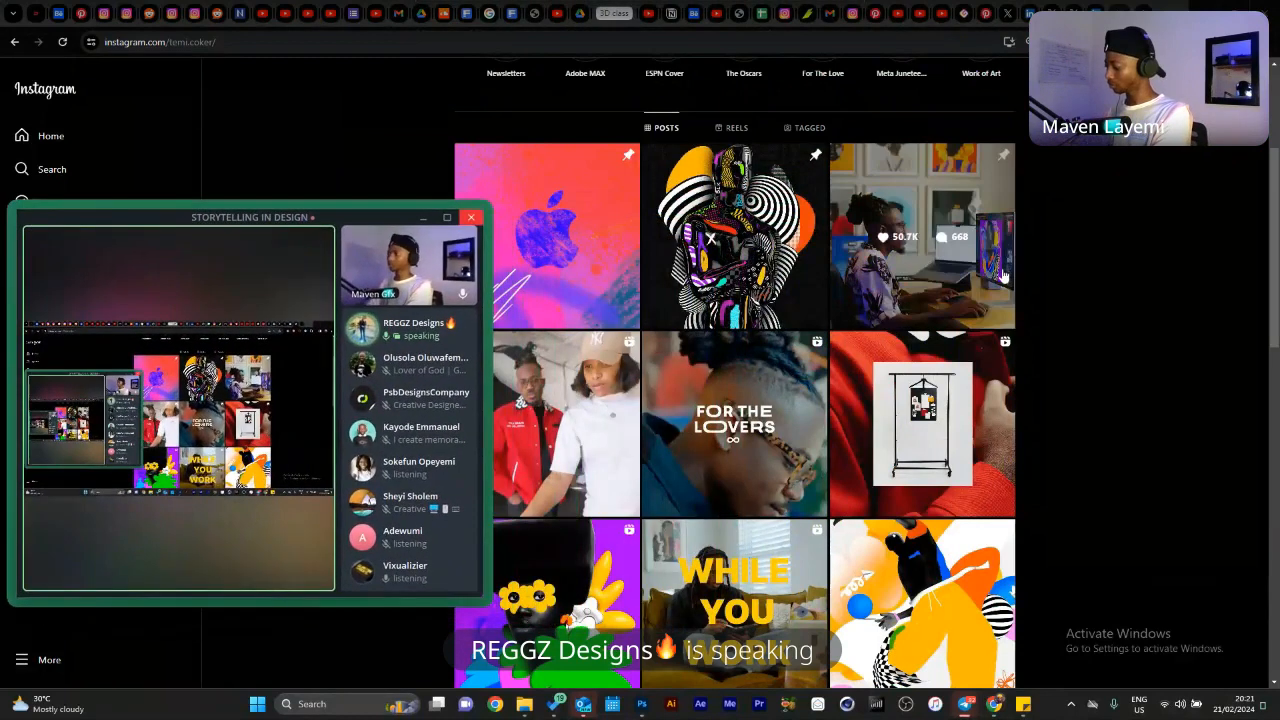
Look through the temi.coker profile's posts for colourful portrait artwork to use as a design reference.
scroll(1250, 345, down, 5)
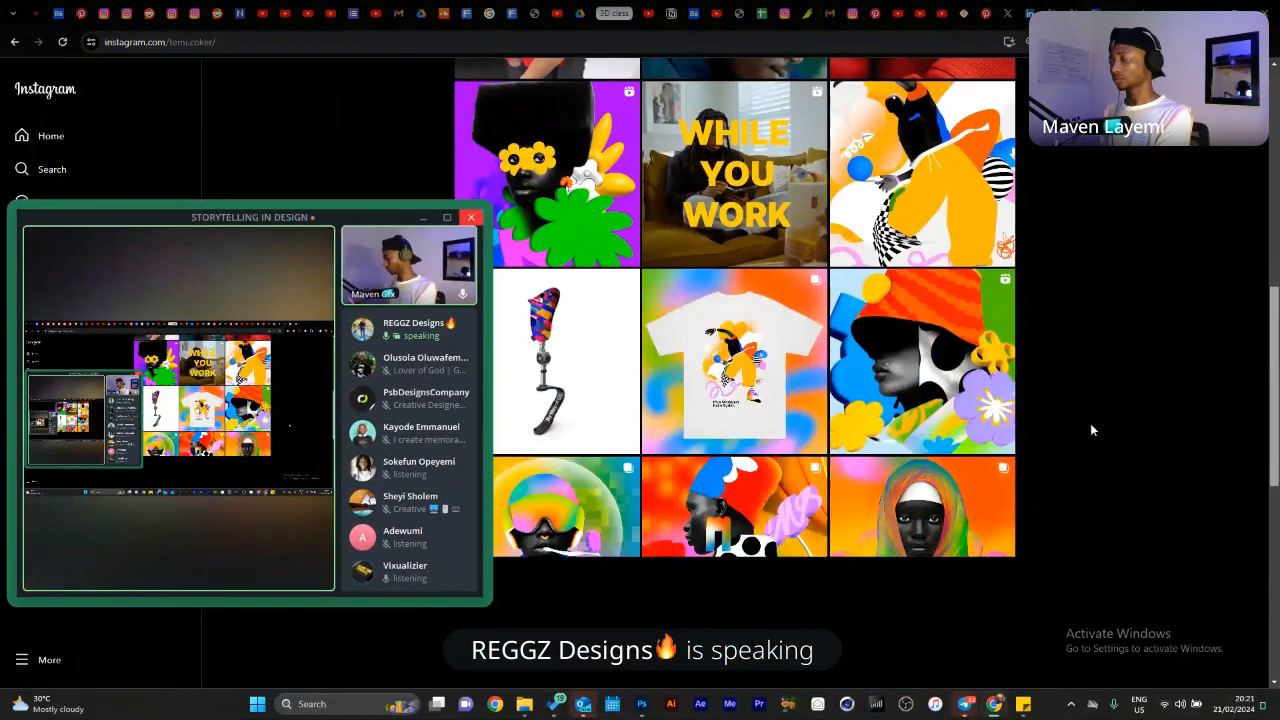
scroll(1275, 455, down, 4)
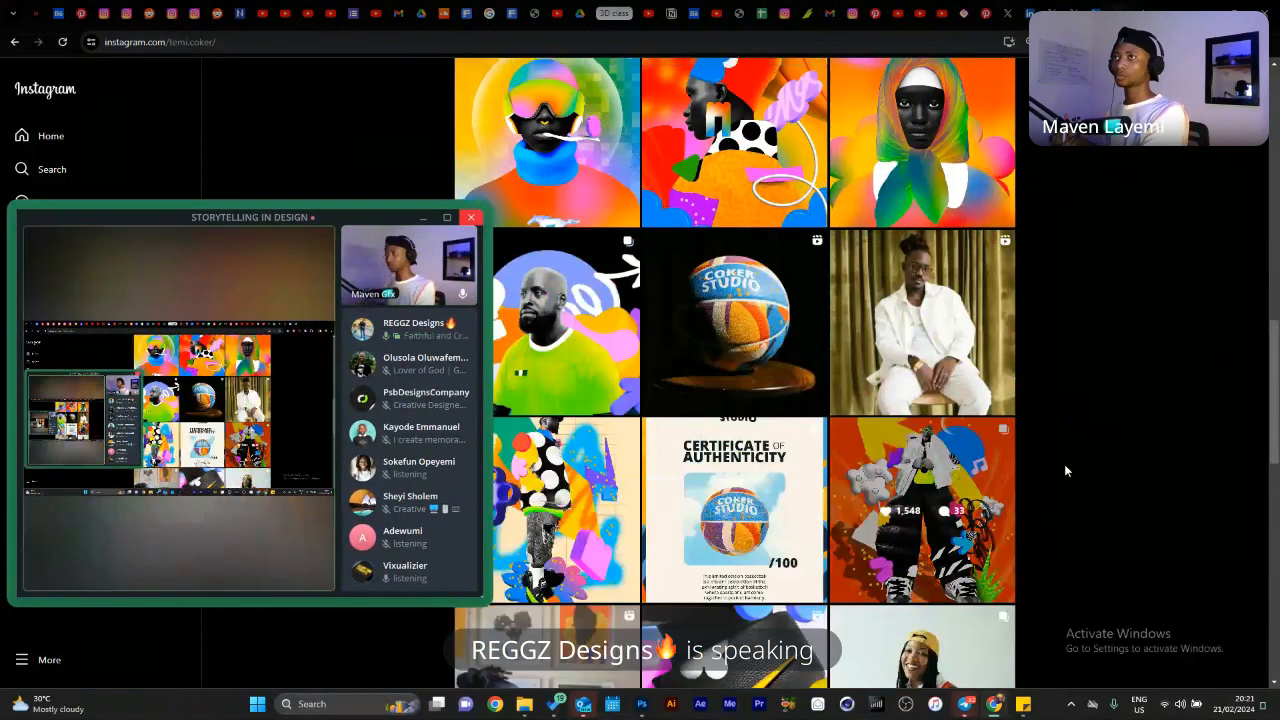
scroll(1273, 456, down, 3)
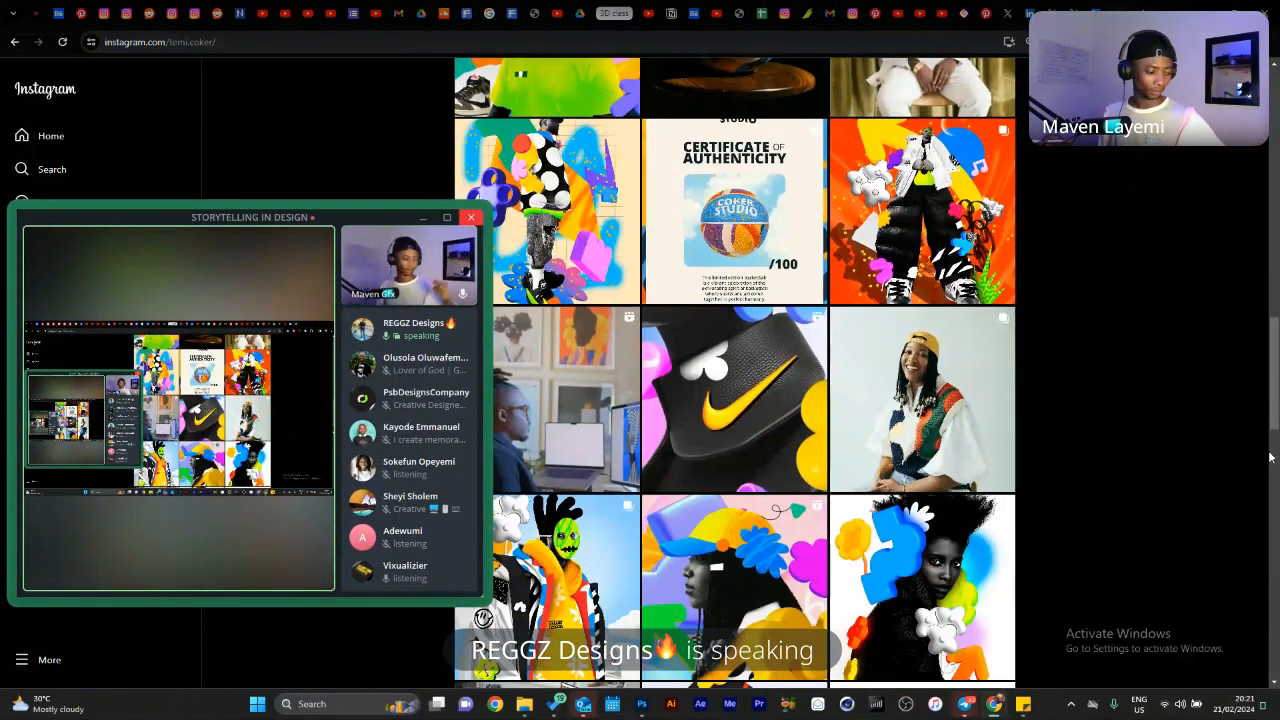
scroll(1270, 457, down, 7)
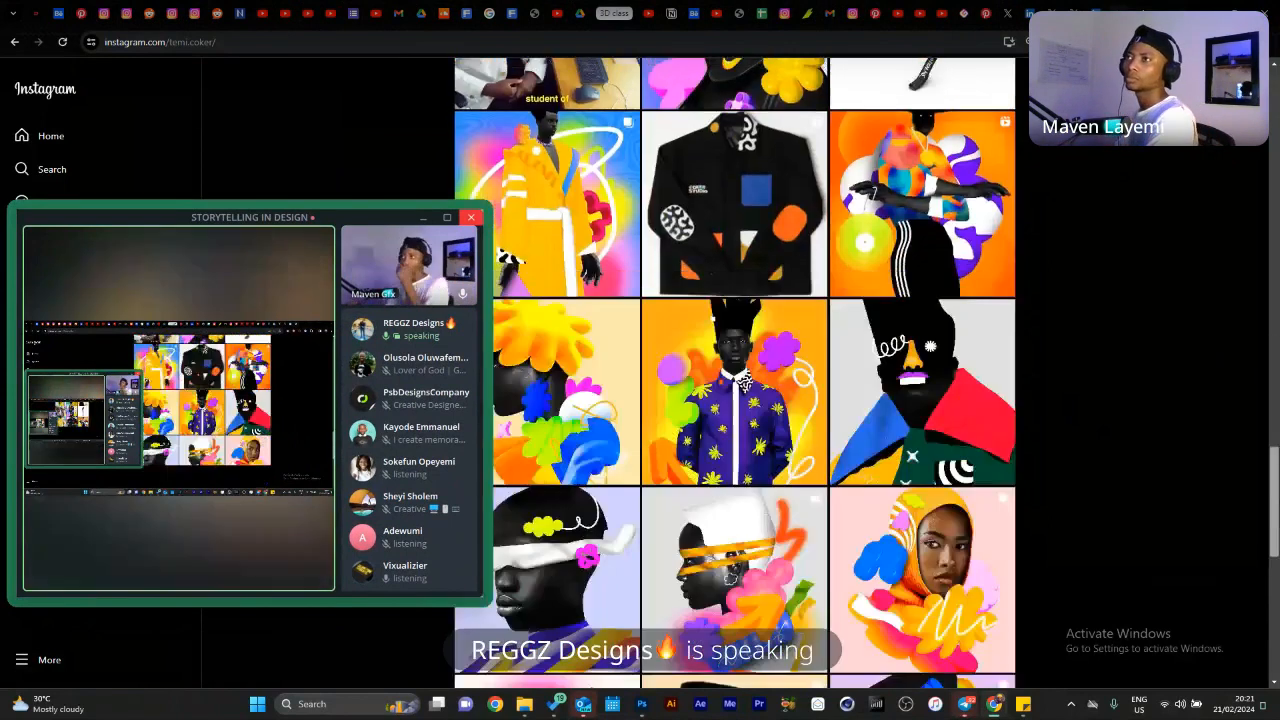
drag(1275, 442, 1272, 497)
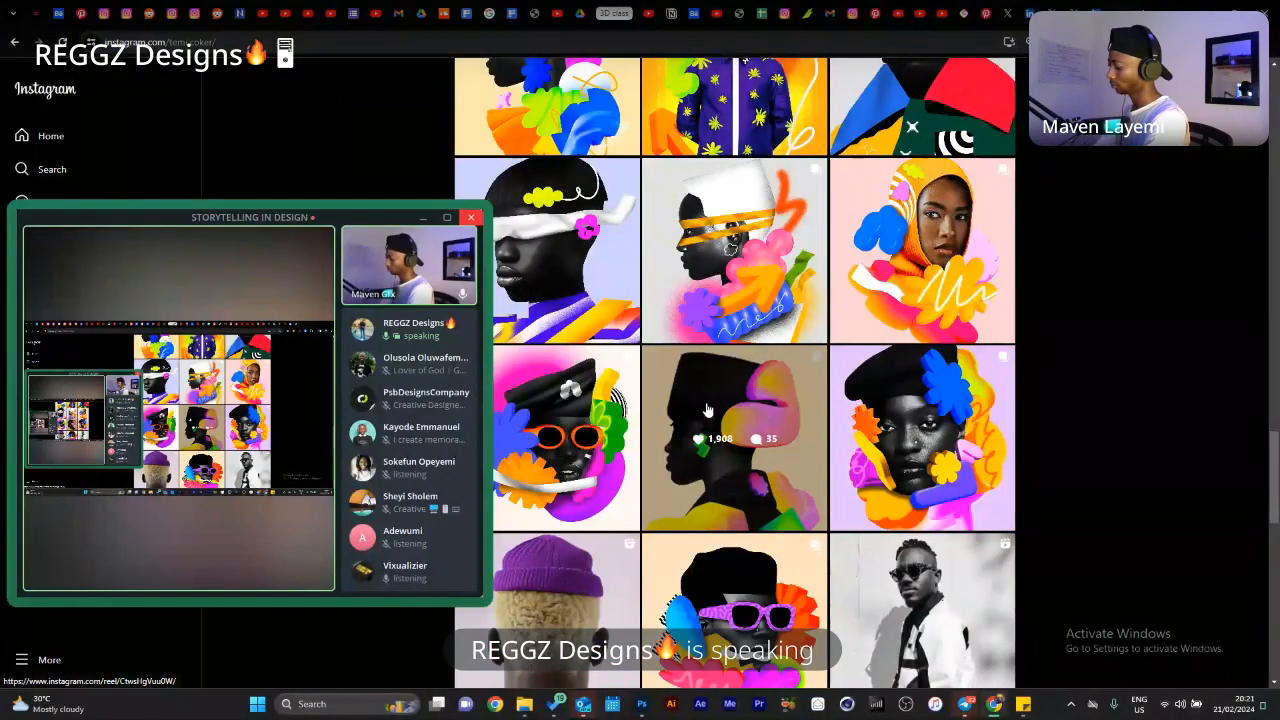
scroll(1274, 462, down, 1)
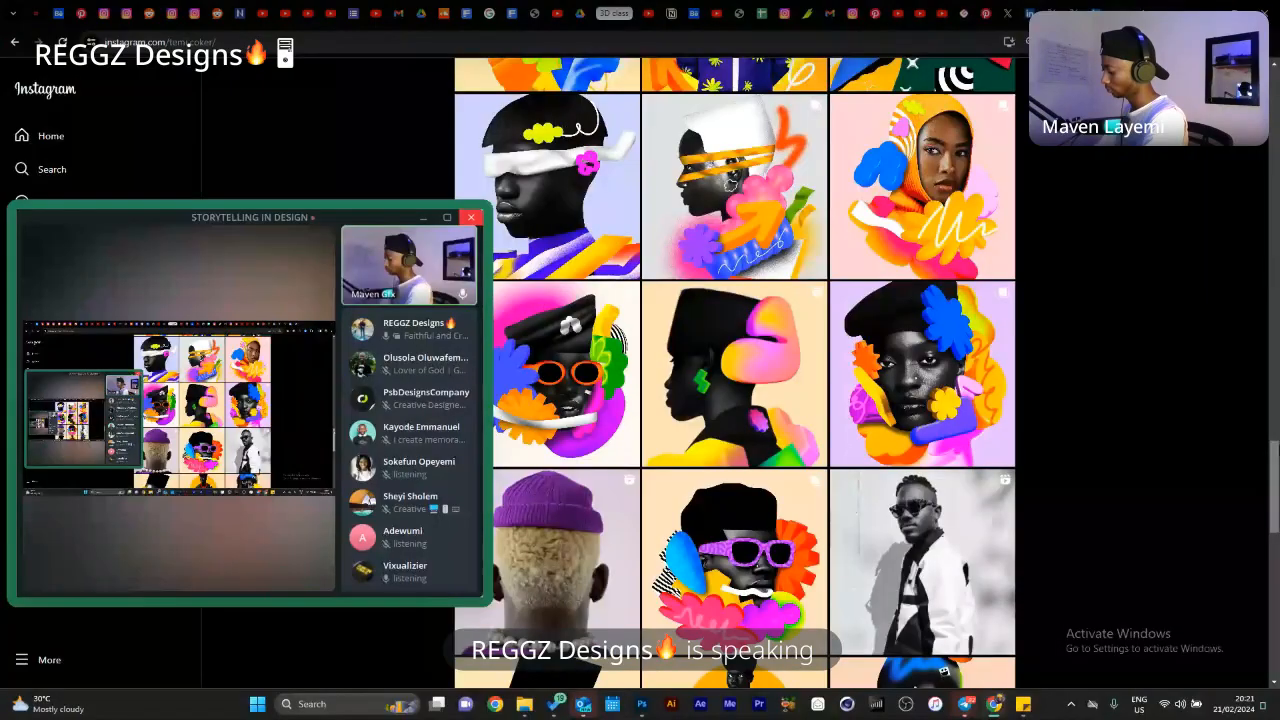
Preview the portrait post with the black beret and colourful 3D shapes, and move the call window clear of the artwork.
click(955, 402)
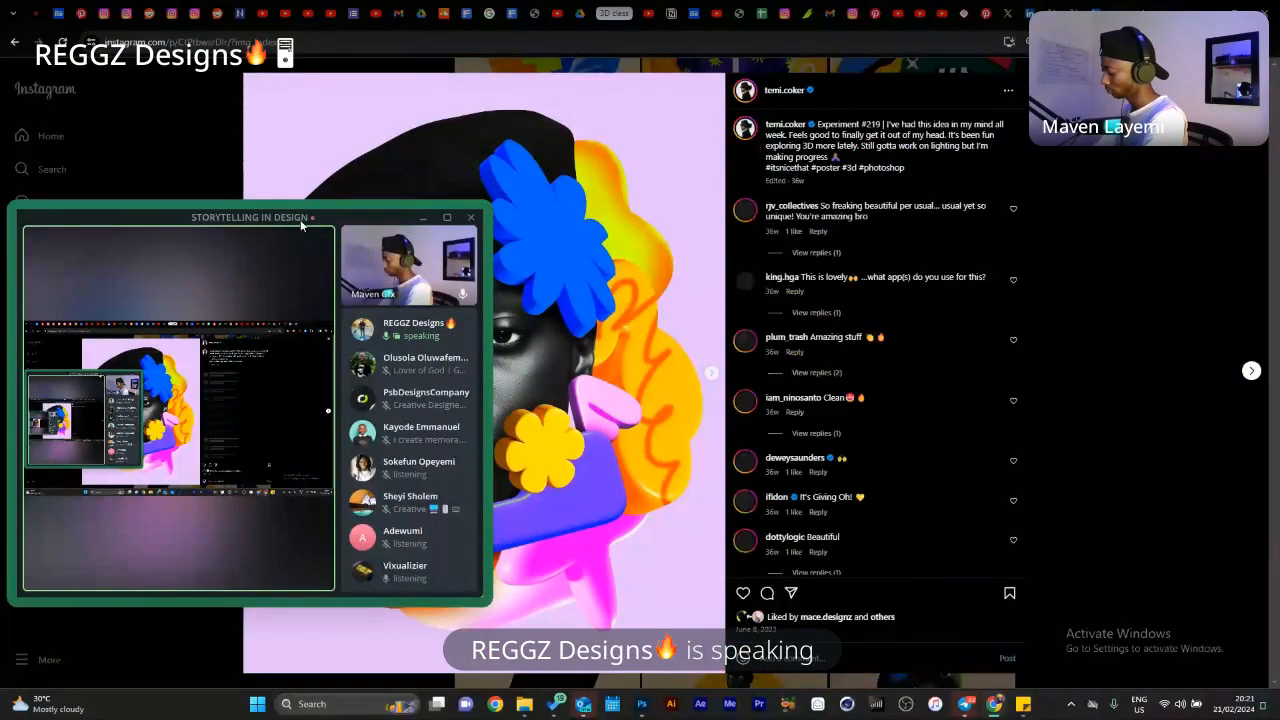
drag(296, 222, 1116, 194)
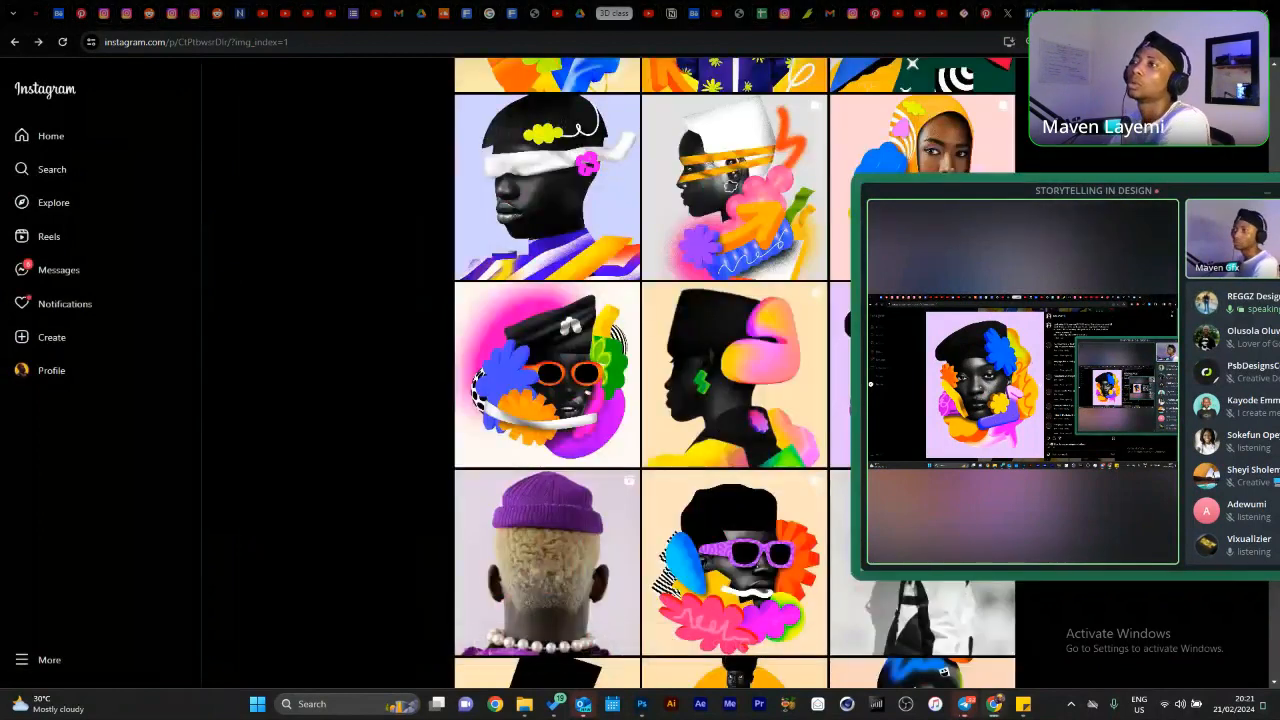
key(Escape)
drag(946, 296, 1096, 323)
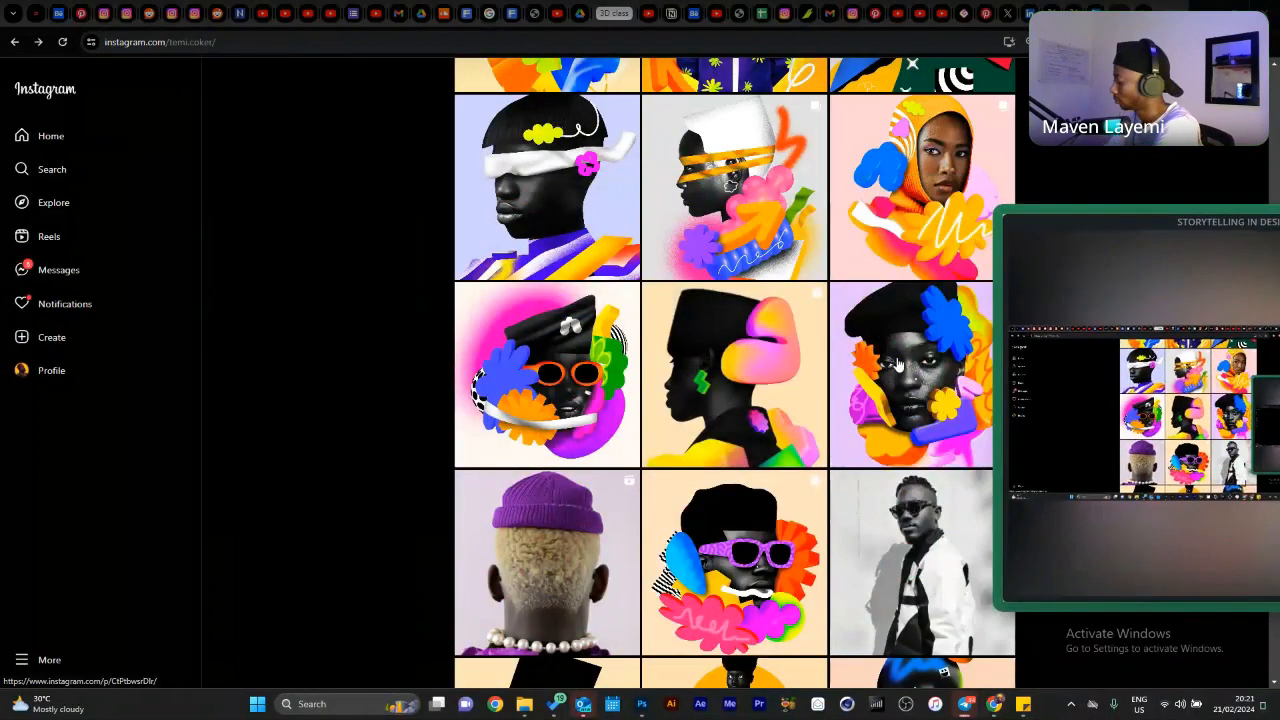
click(912, 371)
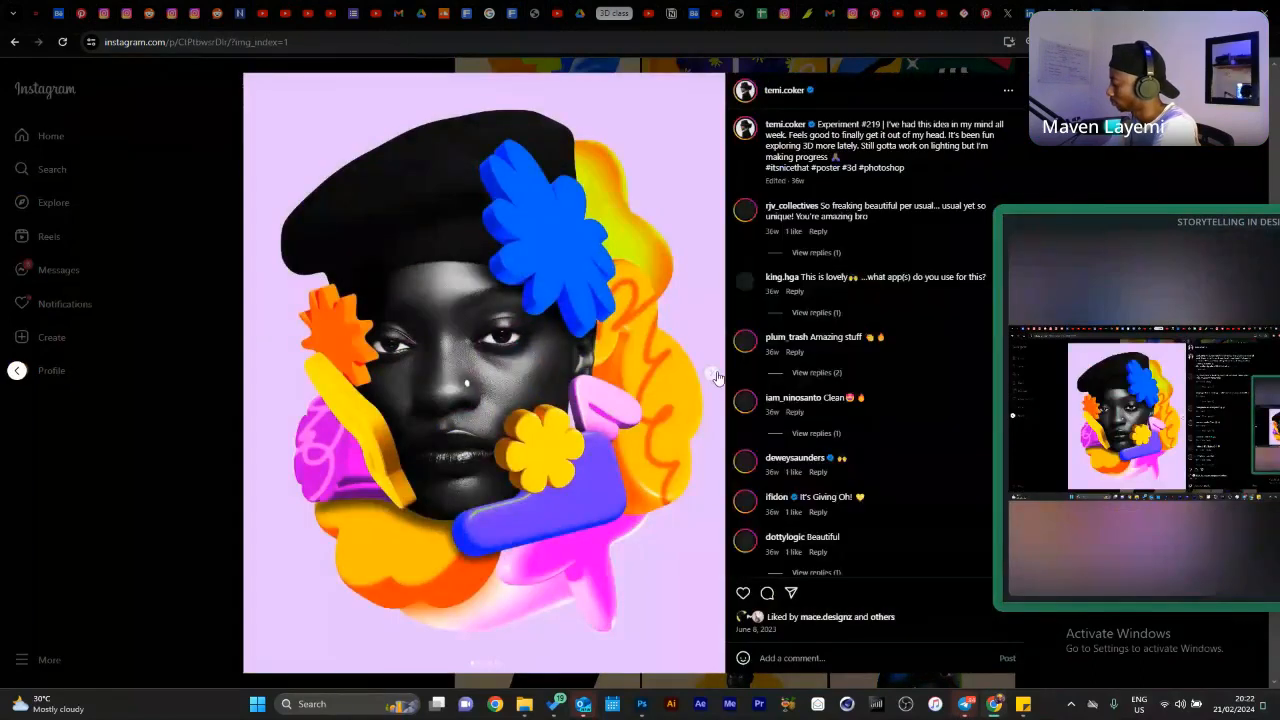
key(Escape)
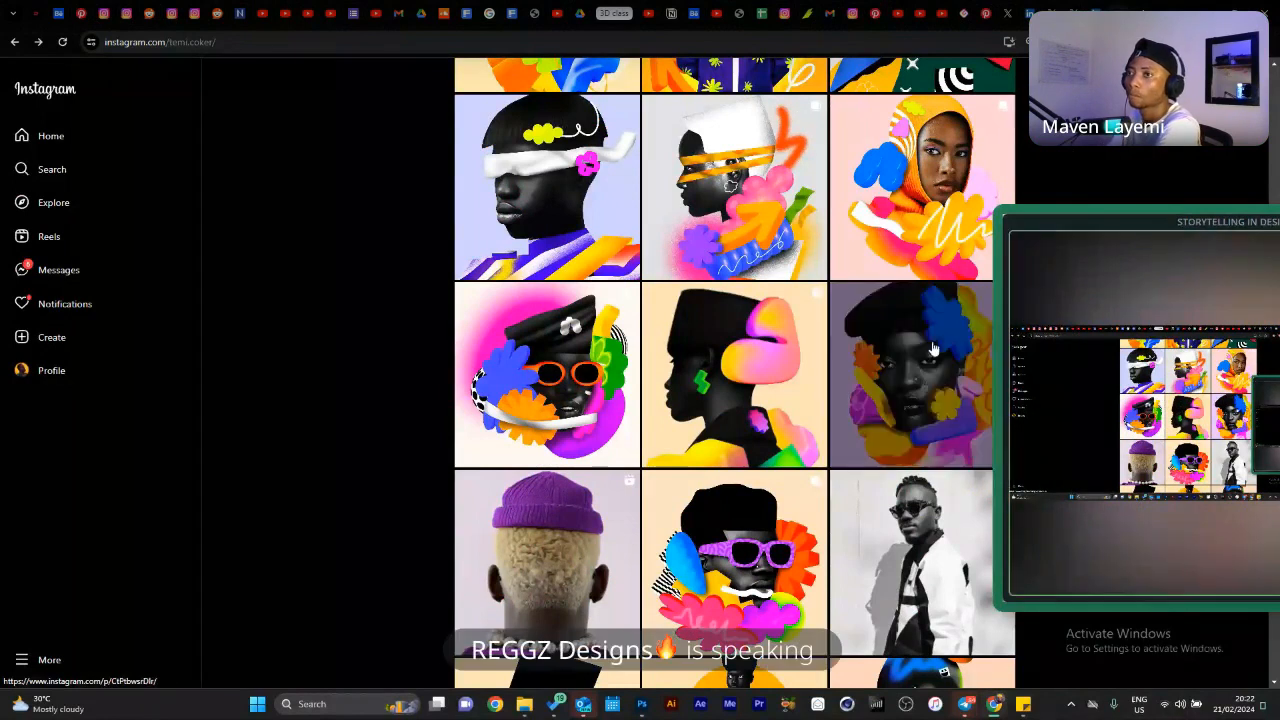
Open the black beret portrait post and capture a screenshot of just its artwork.
click(912, 375)
key(super+shift+s)
drag(248, 75, 707, 664)
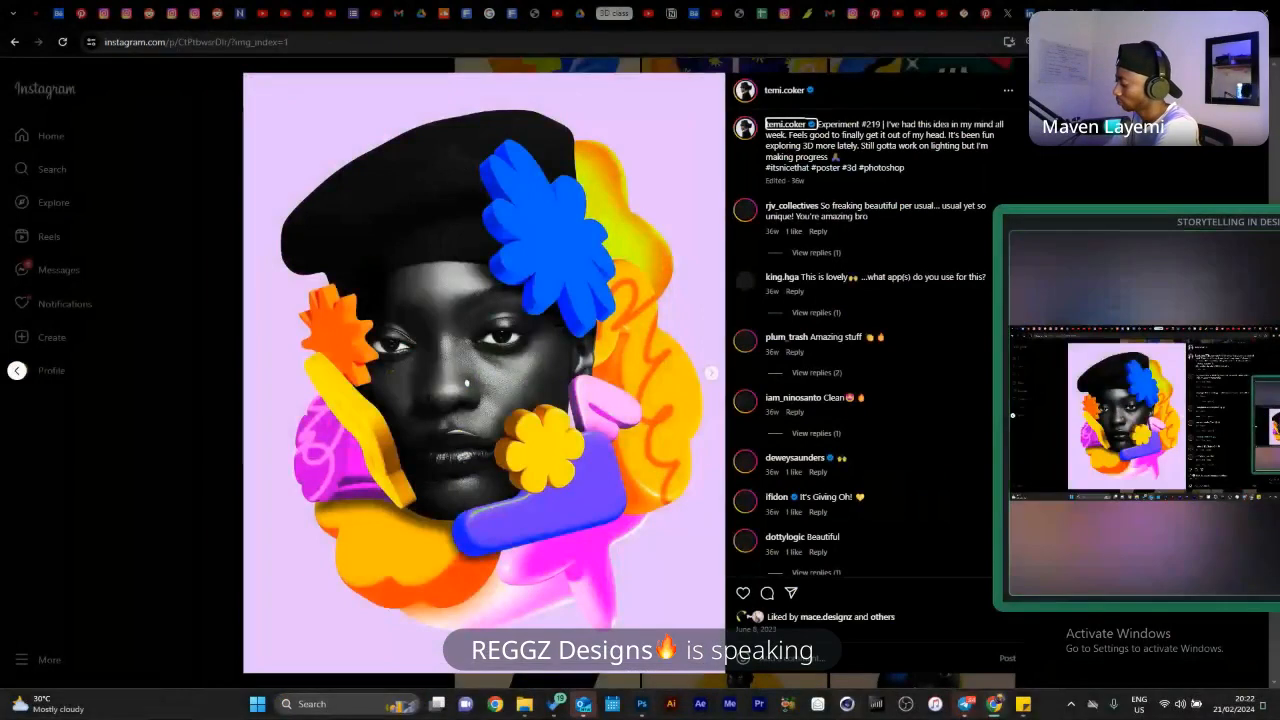
Switch to Photoshop, paste the captured portrait into the Untitled-1 document and place it in the canvas's upper-right corner.
key(alt+Tab)
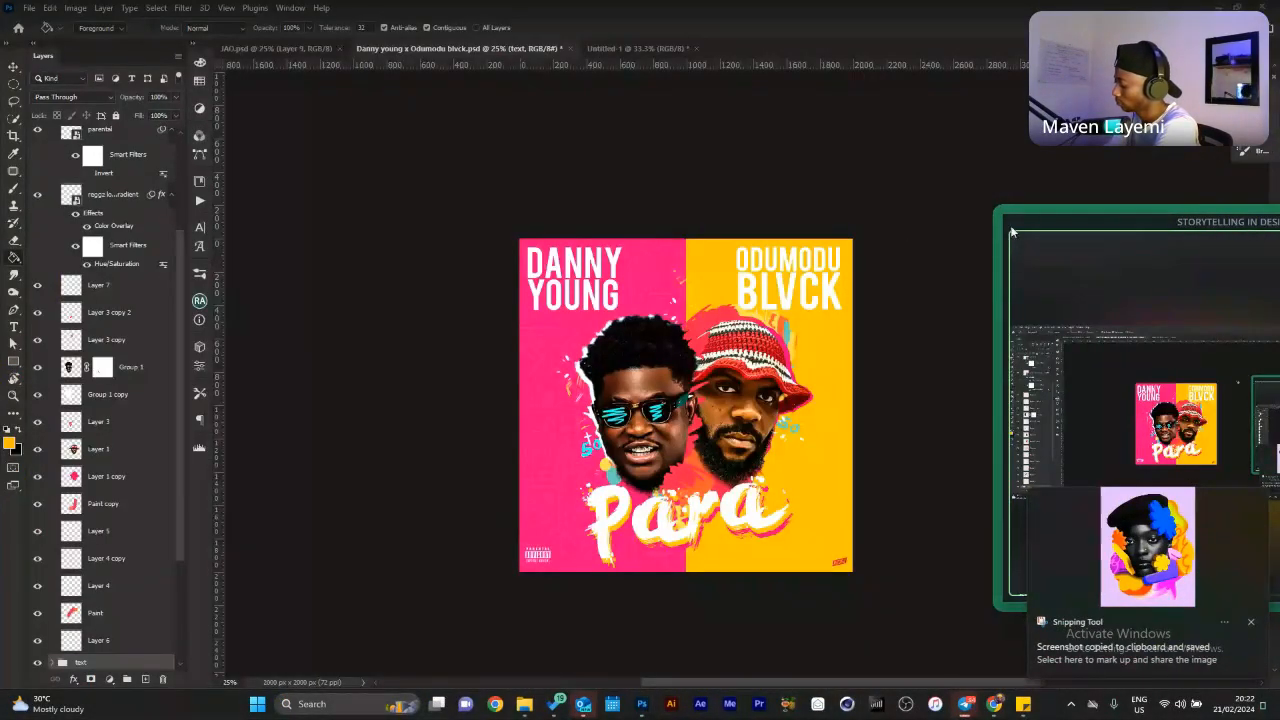
click(635, 48)
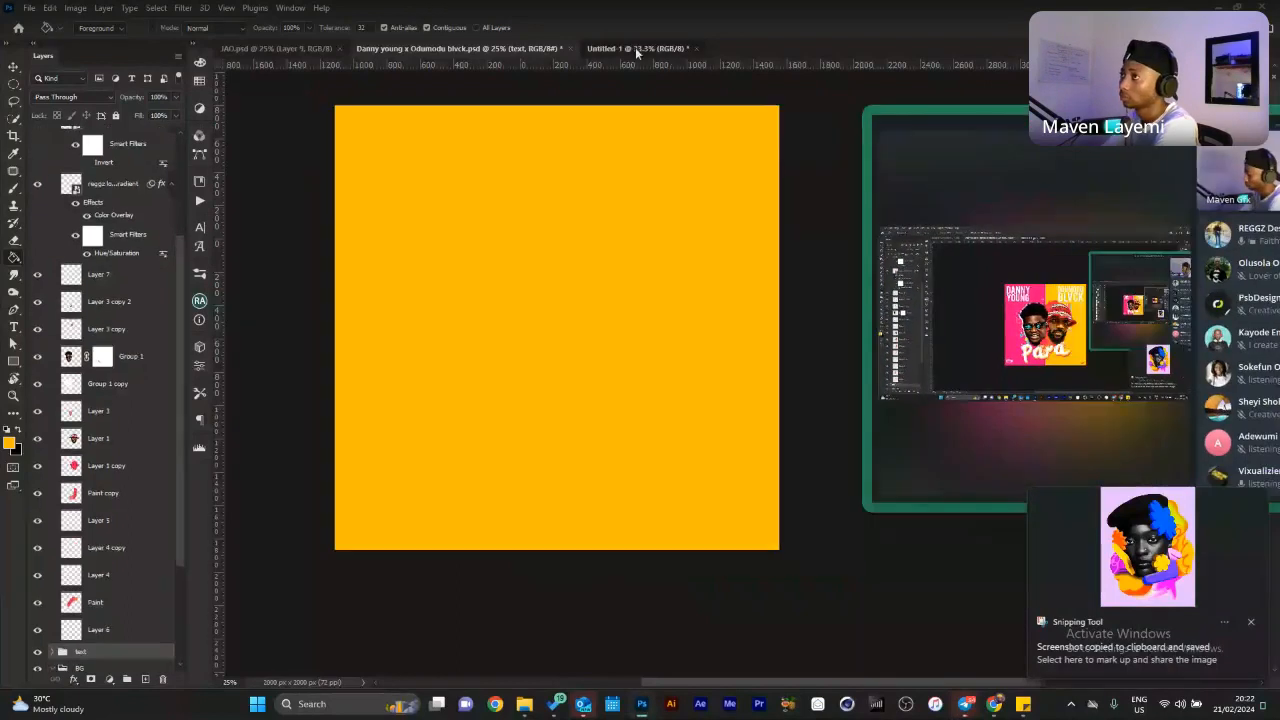
key(ctrl+v)
key(v)
drag(576, 351, 722, 232)
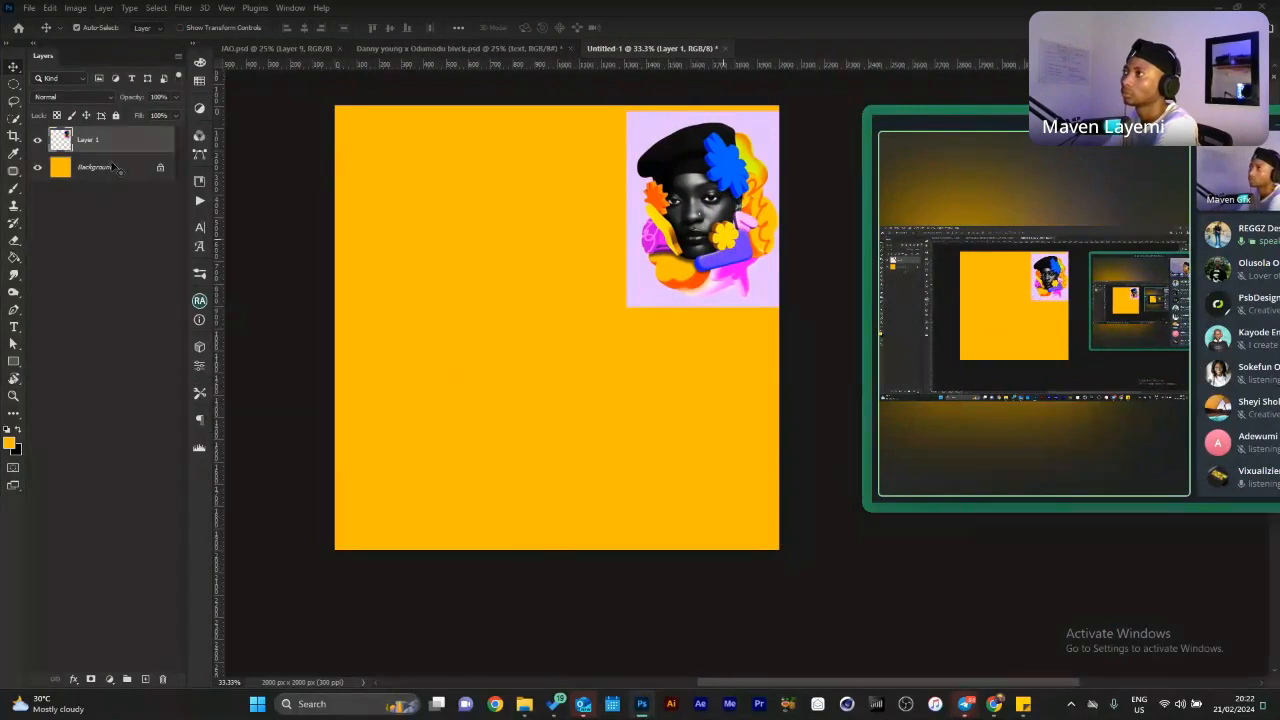
Enlarge the pasted portrait layer to about 218% and try to reposition it on the canvas.
key(ctrl+t)
drag(627, 307, 646, 710)
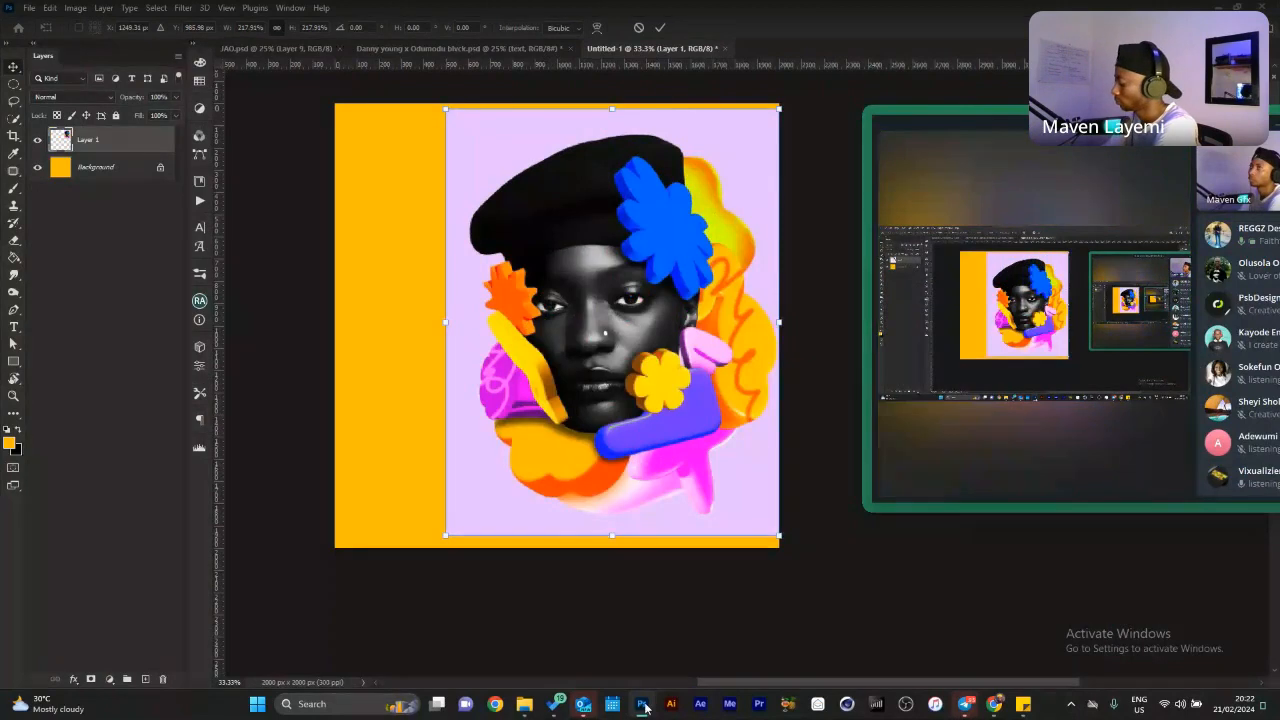
key(Return)
drag(559, 541, 544, 509)
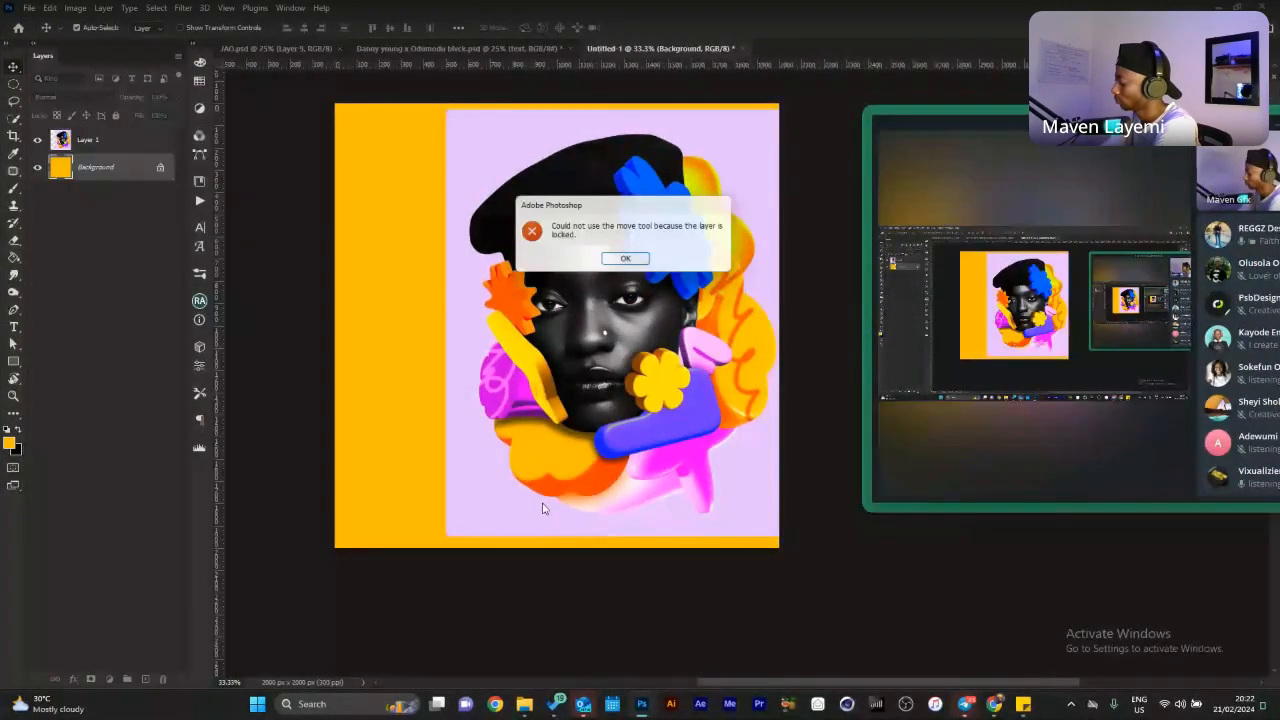
key(Return)
Scale the portrait layer down to a small reference in the canvas's upper-right corner.
click(449, 350)
key(ctrl+t)
drag(446, 537, 582, 268)
key(Return)
drag(644, 197, 638, 192)
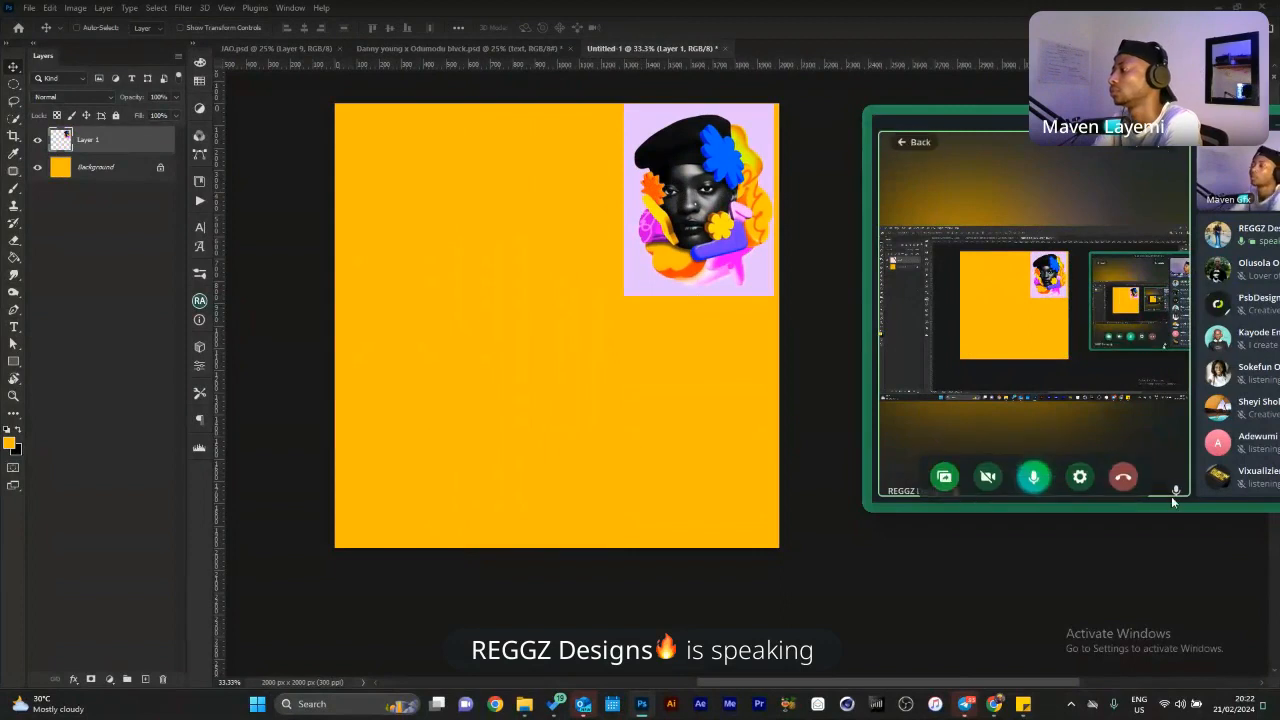
Switch to the web browser, close the open post and open the fifty naira March artwork on the reggzofficial profile.
click(1000, 707)
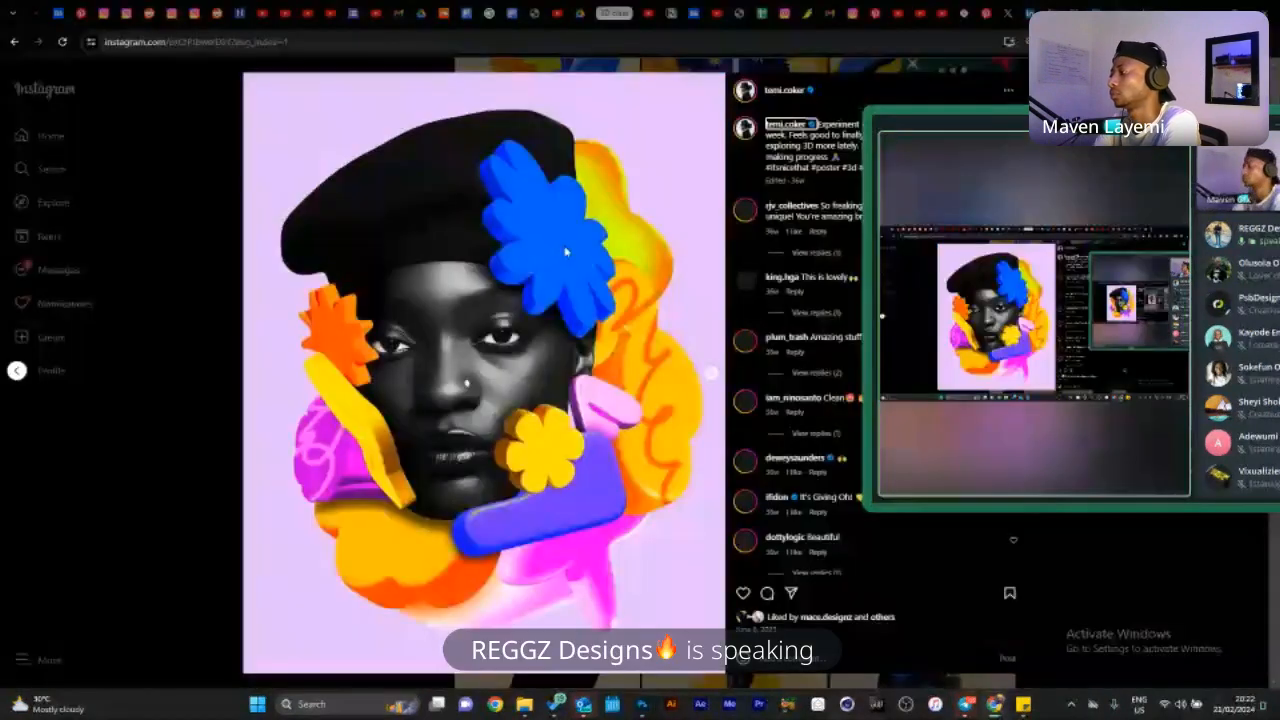
click(192, 476)
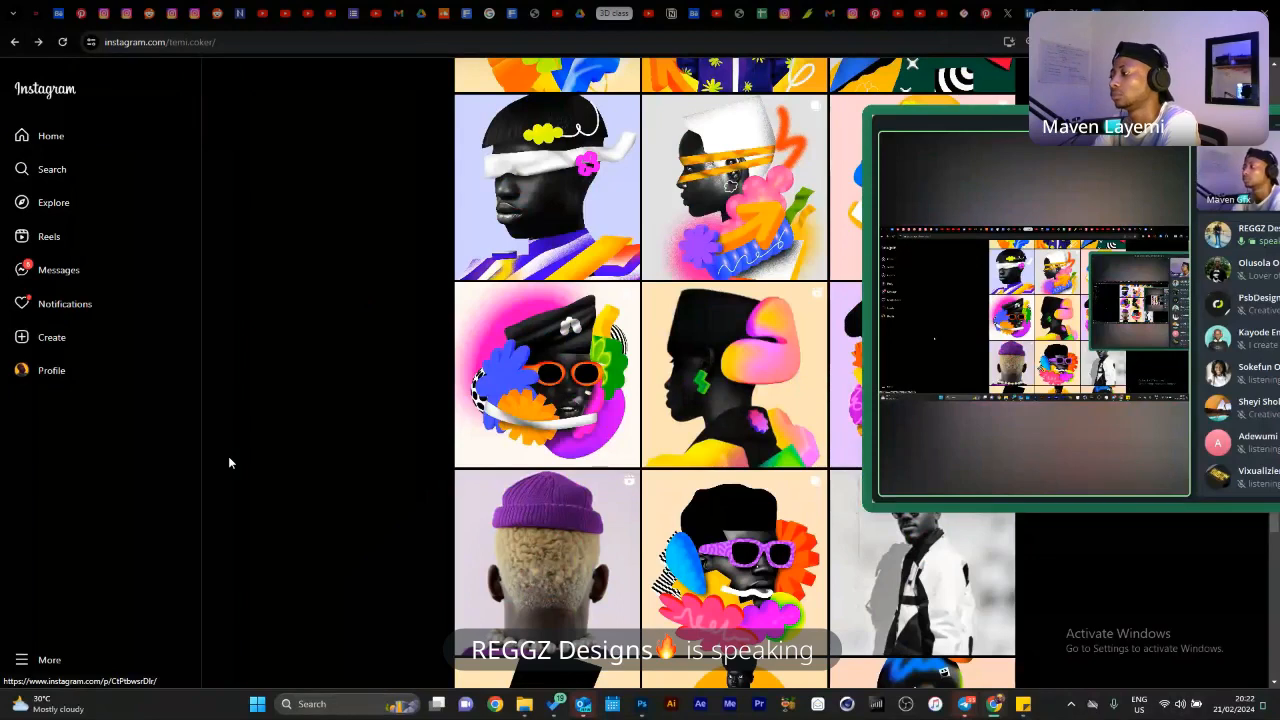
click(107, 385)
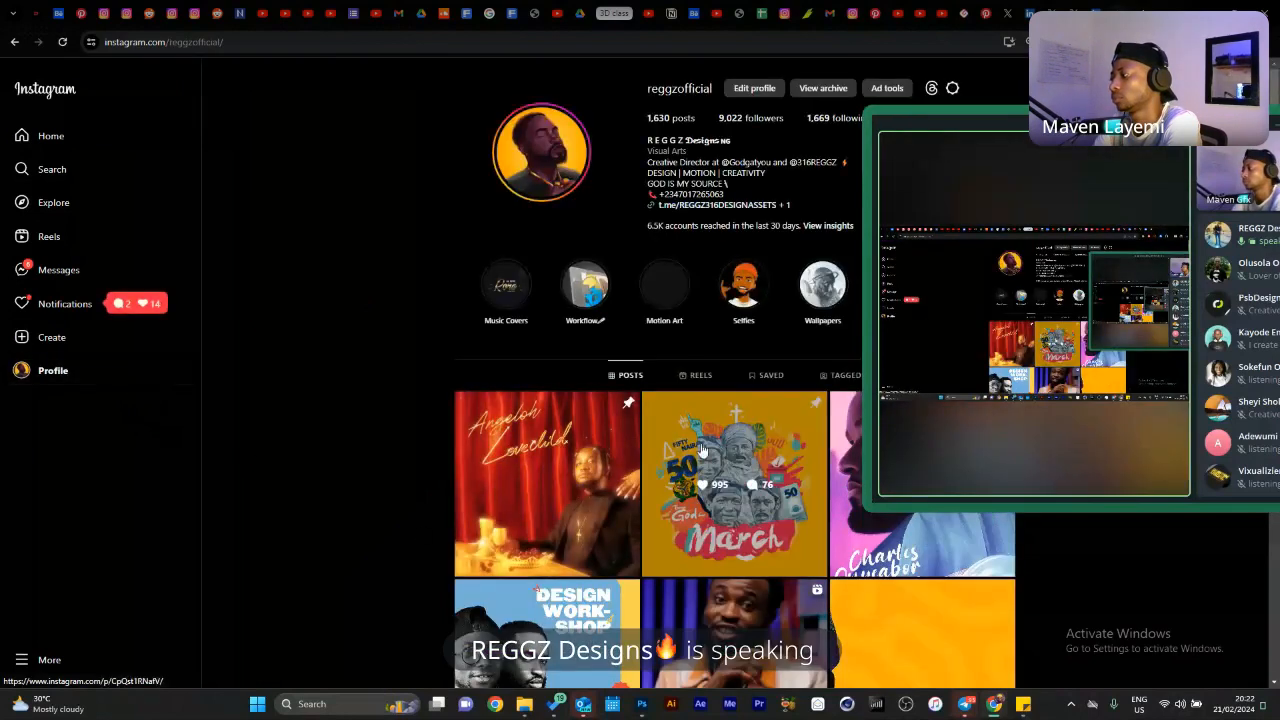
click(686, 462)
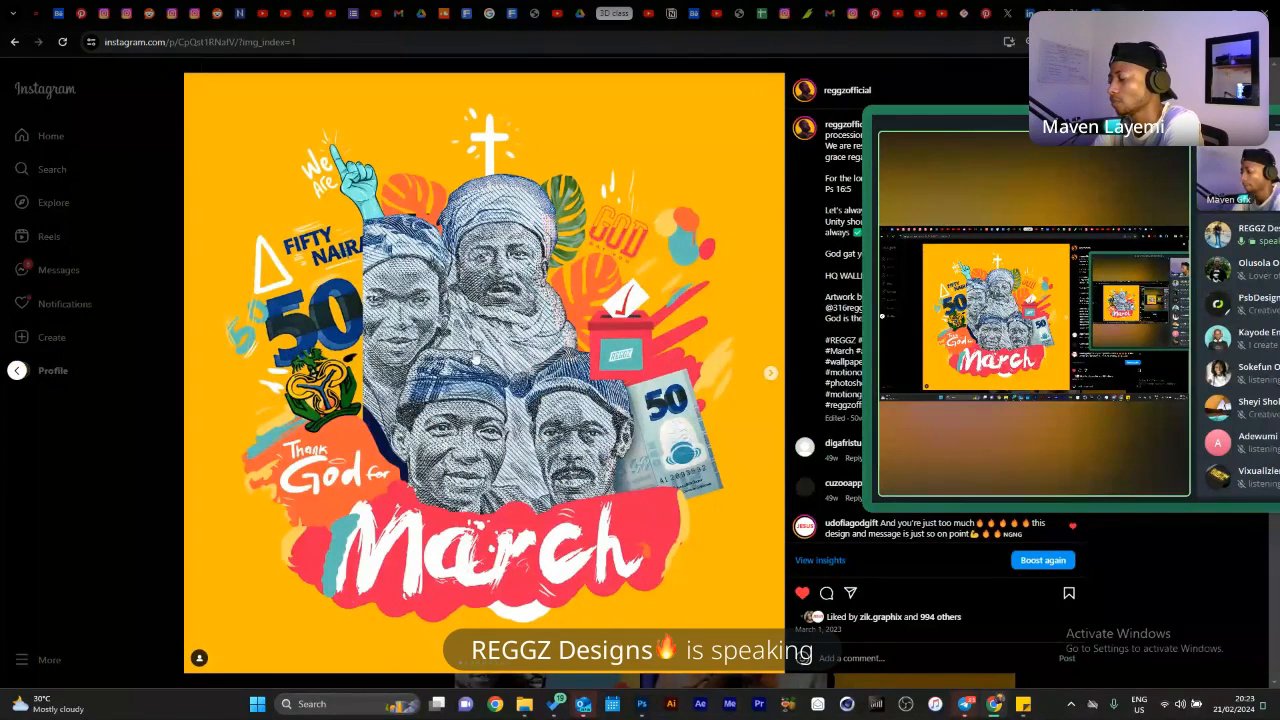
Capture a screenshot of the March artwork and paste it into Photoshop's Untitled-1 document, to the left of the portrait reference.
key(super+shift+s)
drag(185, 81, 767, 649)
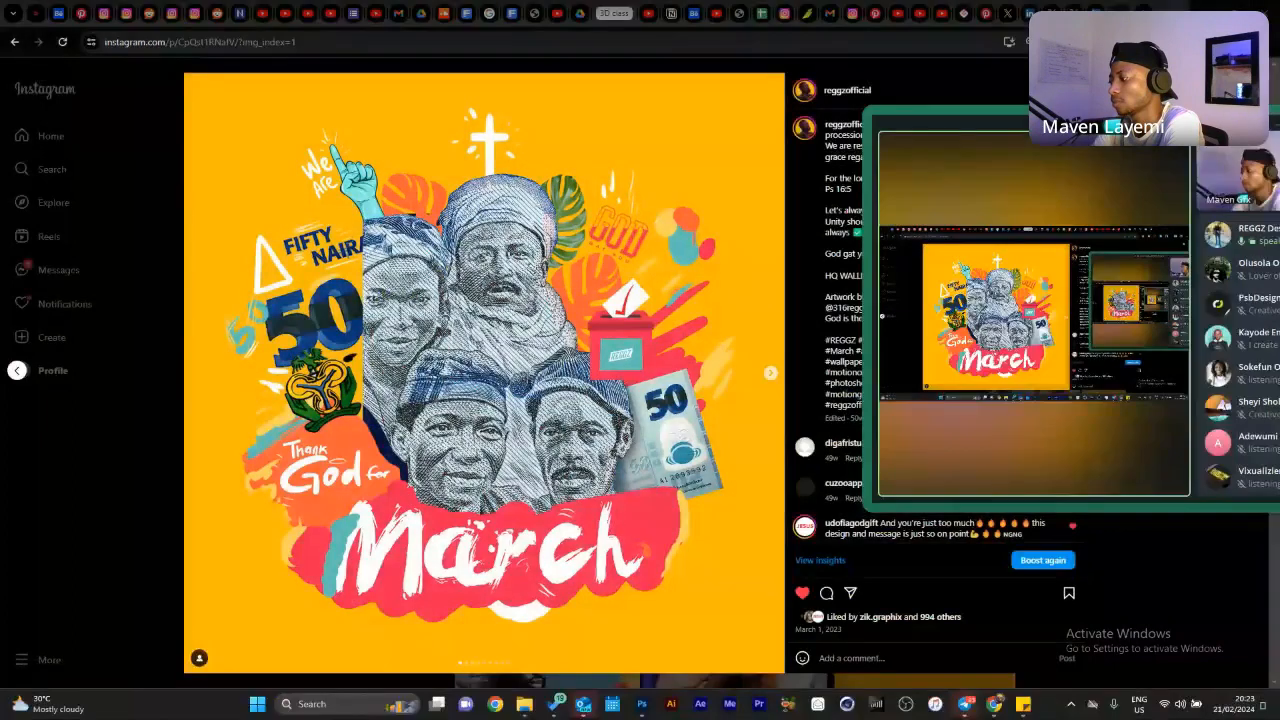
key(alt+Tab)
key(ctrl+v)
drag(650, 393, 572, 300)
key(ctrl+t)
key(Return)
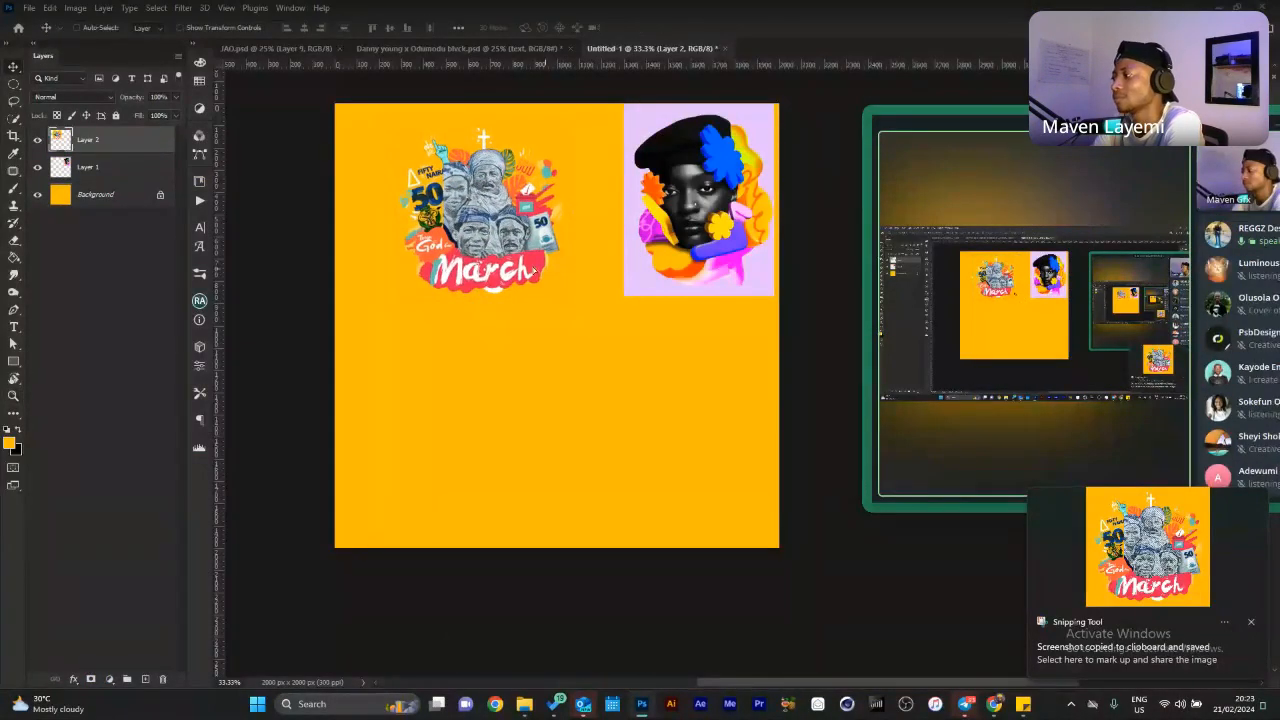
Shrink the March artwork layer and position it near the canvas's top edge beside the portrait reference.
drag(532, 242, 501, 225)
key(ctrl+t)
drag(542, 285, 646, 240)
key(Return)
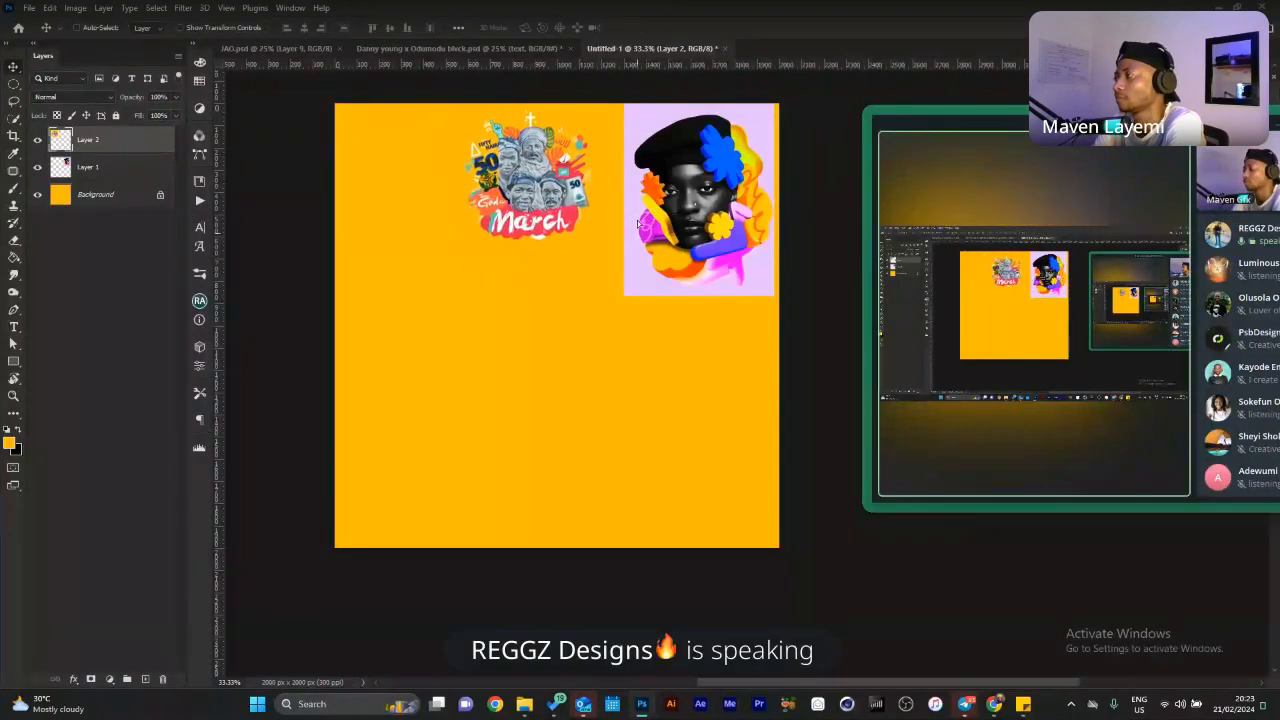
Group the two reference image layers and name the group Ref.
shift+click(95, 178)
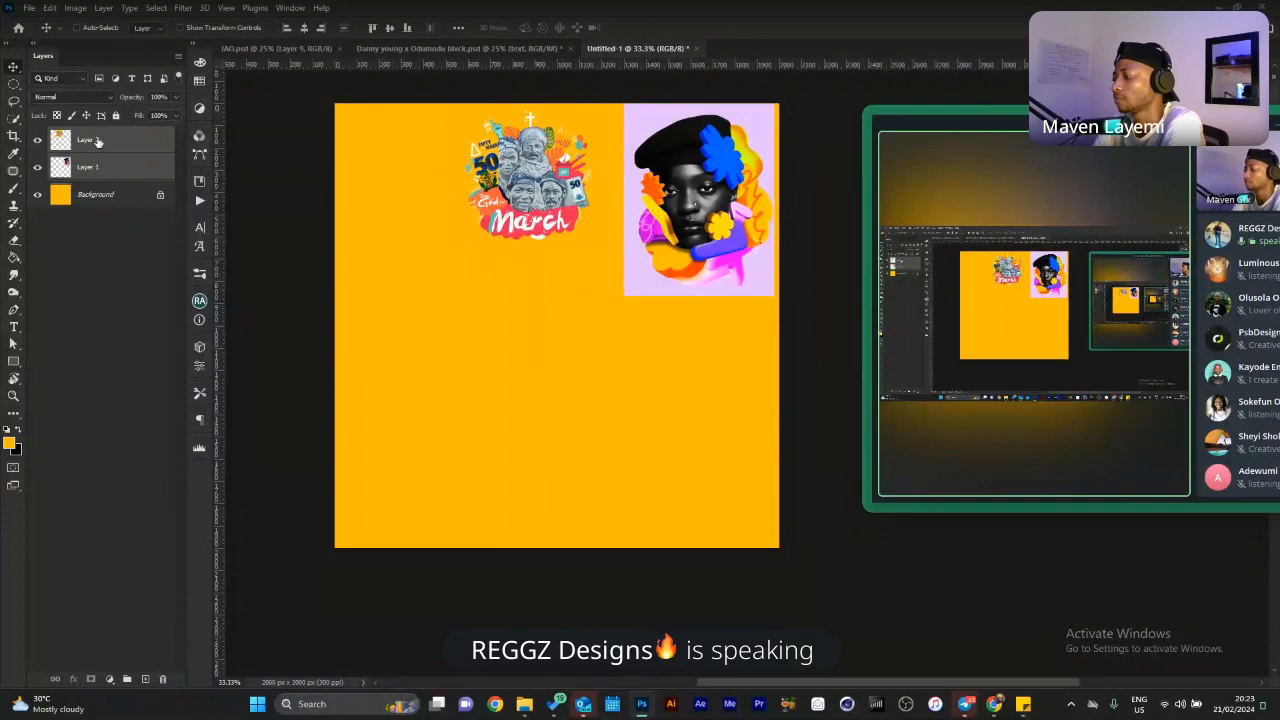
key(ctrl+g)
double_click(104, 136)
text(Ref)
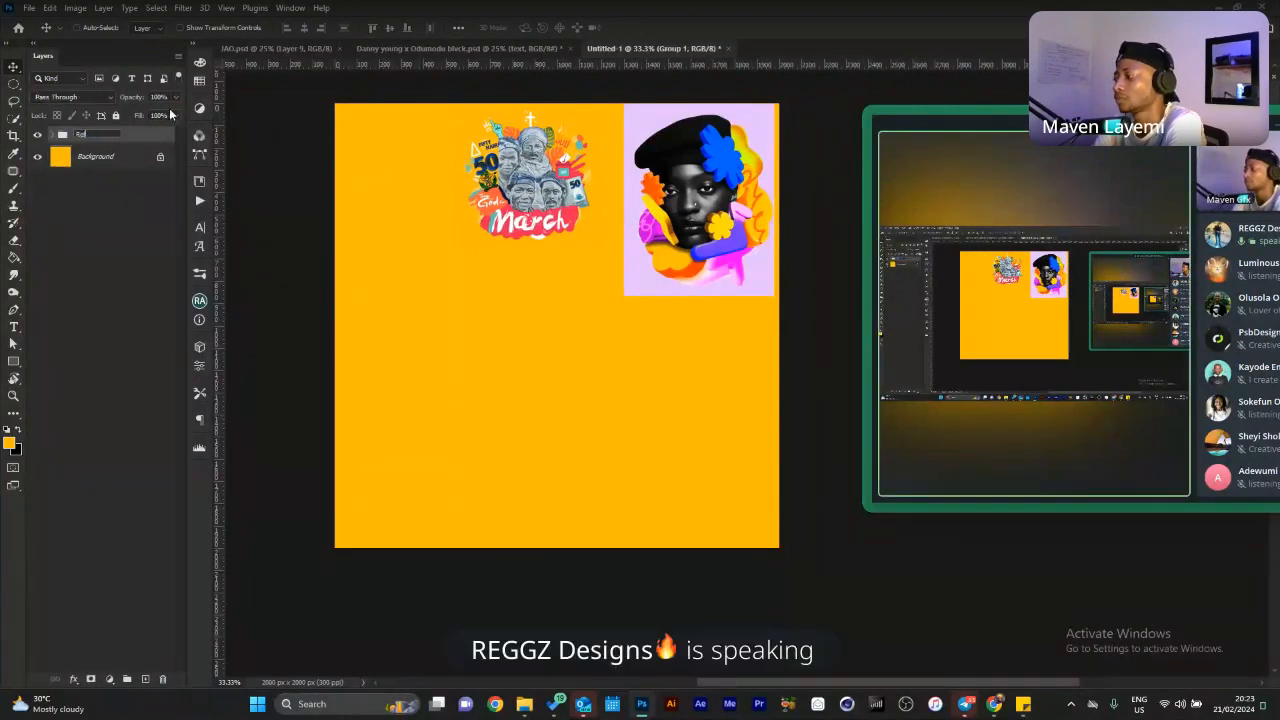
key(Return)
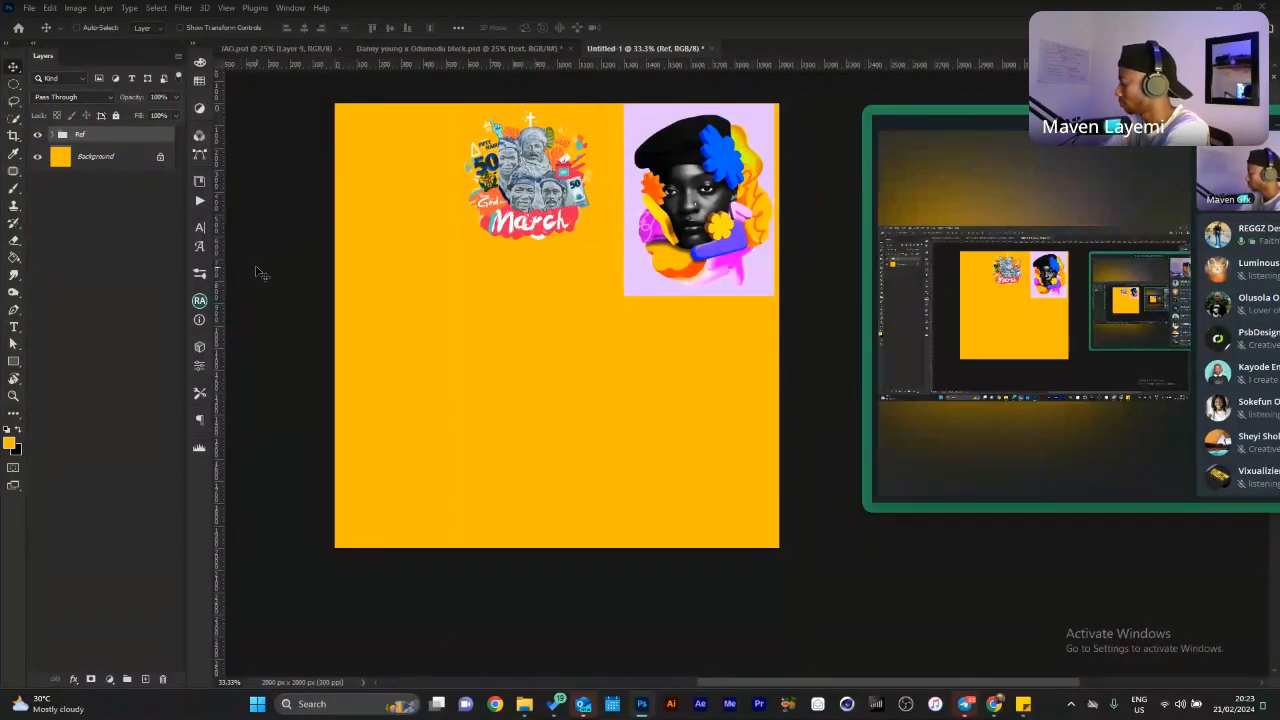
Scale the Ref group down to about 78.5% and set it against the canvas's right edge near the top.
key(ctrl+t)
drag(455, 296, 521, 256)
key(Return)
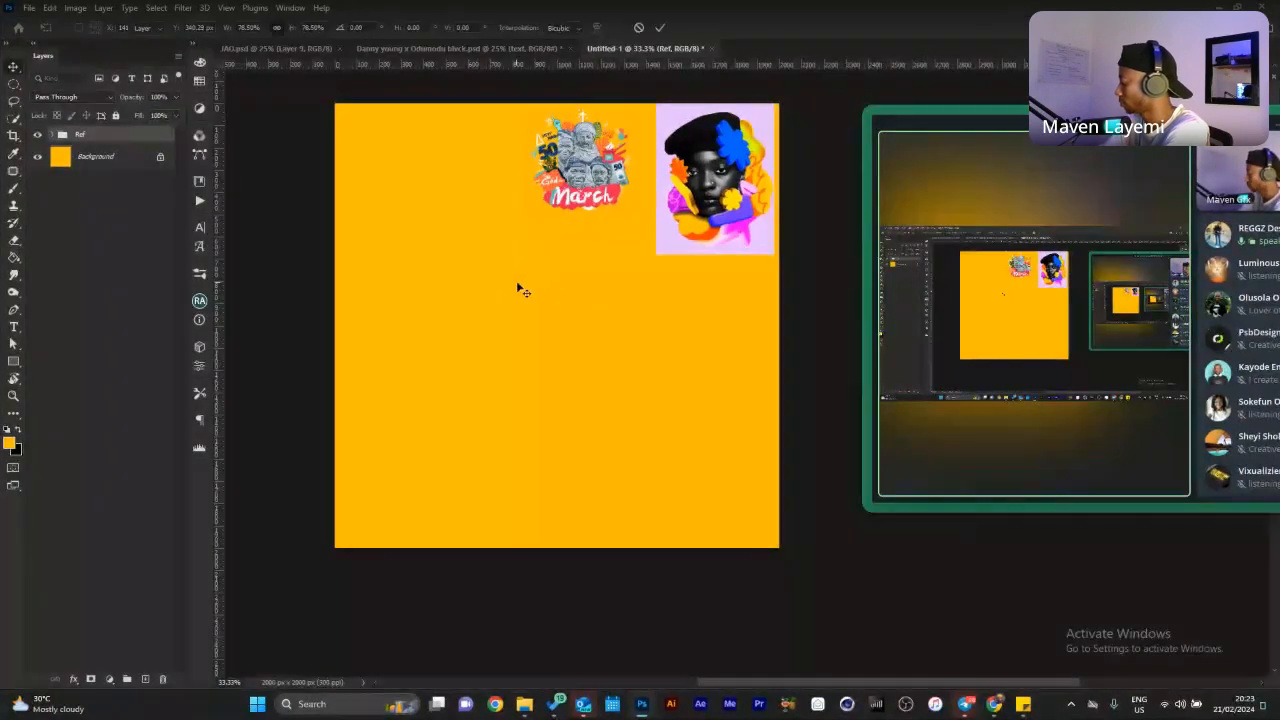
drag(631, 248, 639, 256)
drag(199, 181, 205, 446)
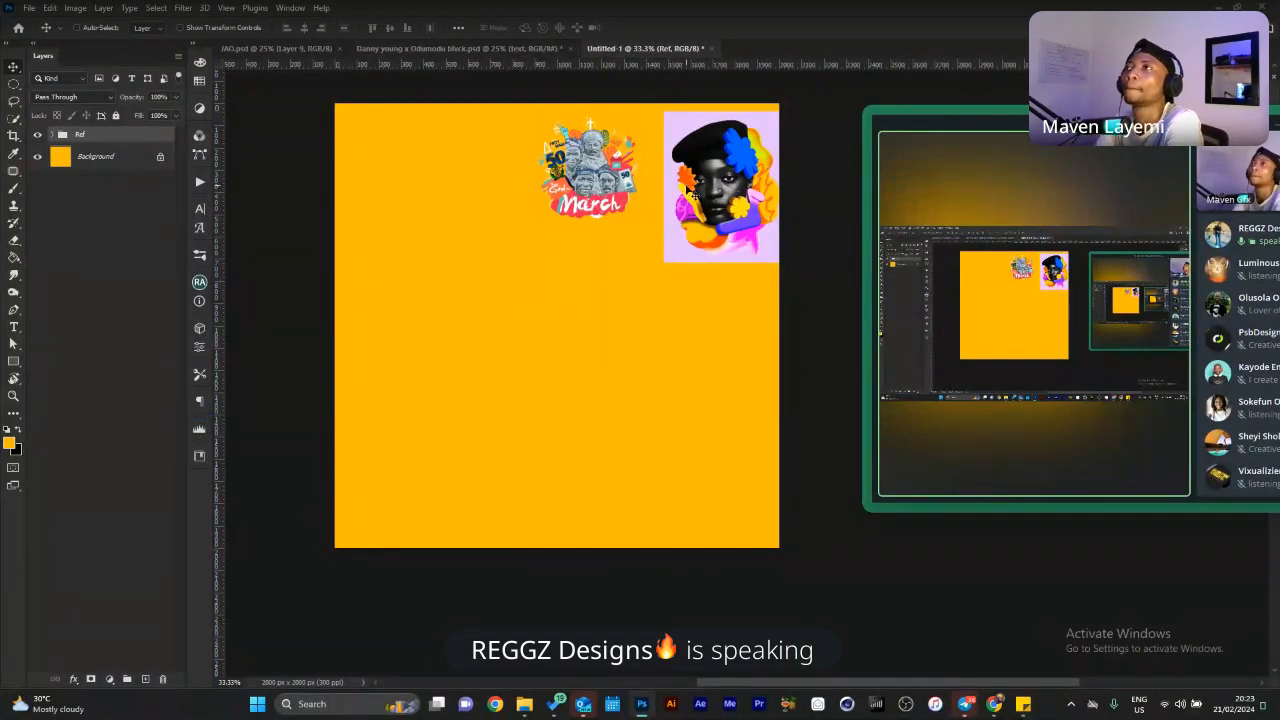
Examine the two faces, brush details and layer stack of the Danny young x Odumodu blvck.psd cover artwork.
click(538, 49)
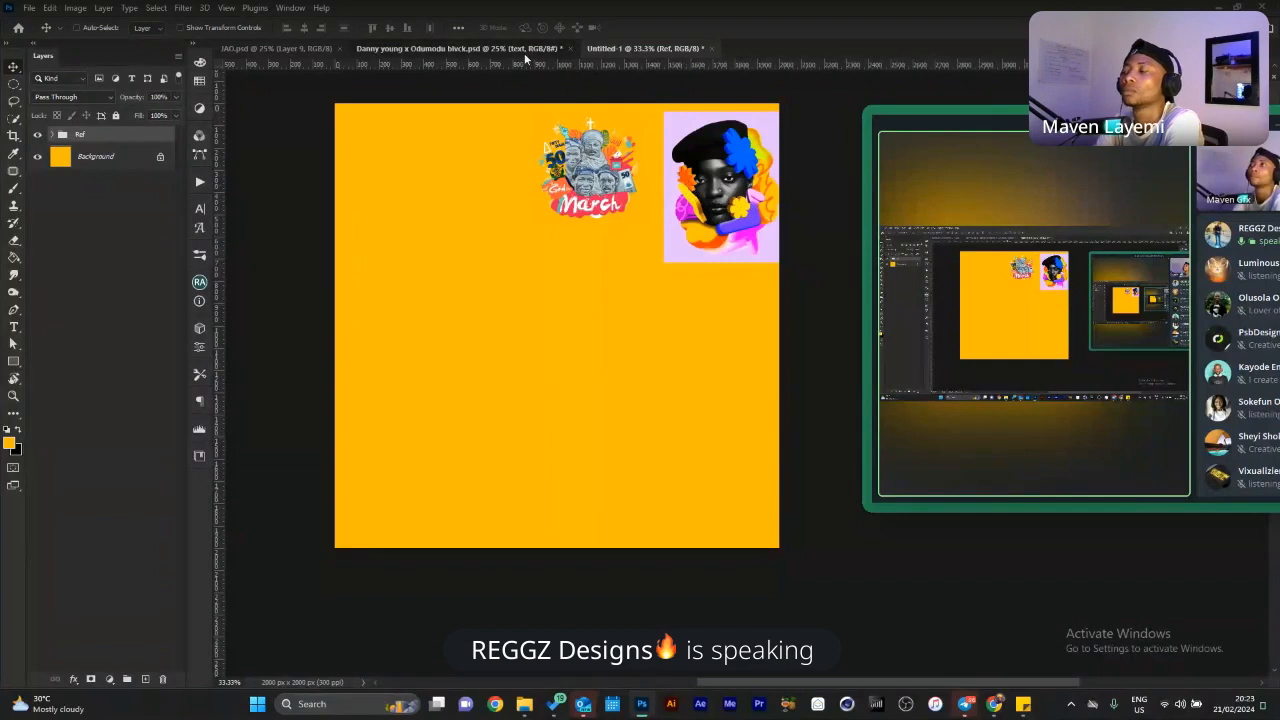
key(z)
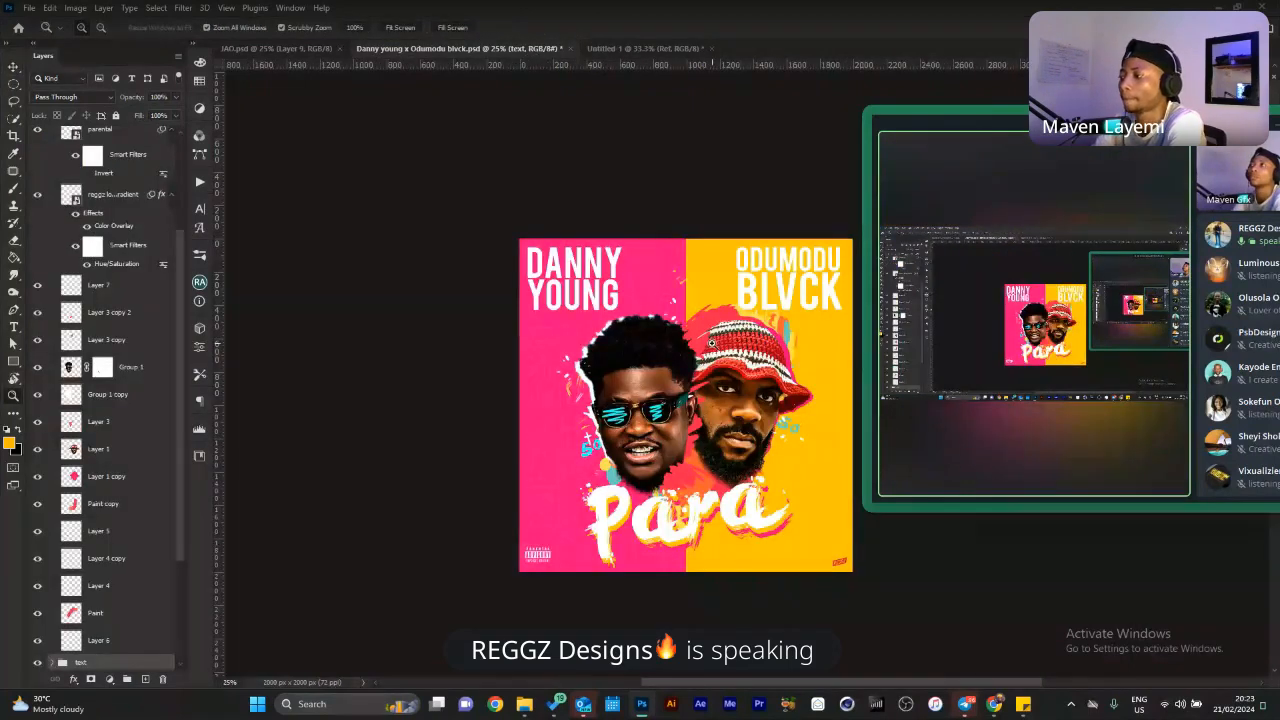
click(711, 343)
click(740, 383)
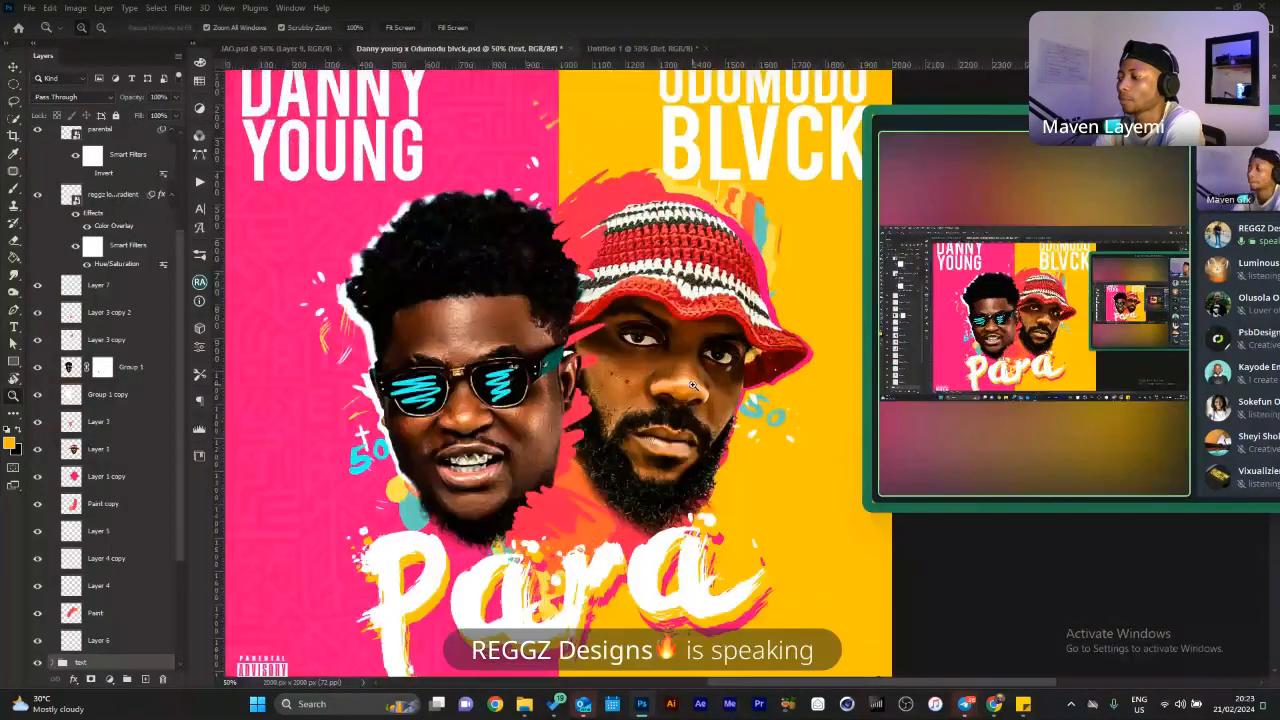
alt+click(693, 385)
drag(182, 516, 176, 601)
drag(640, 395, 628, 396)
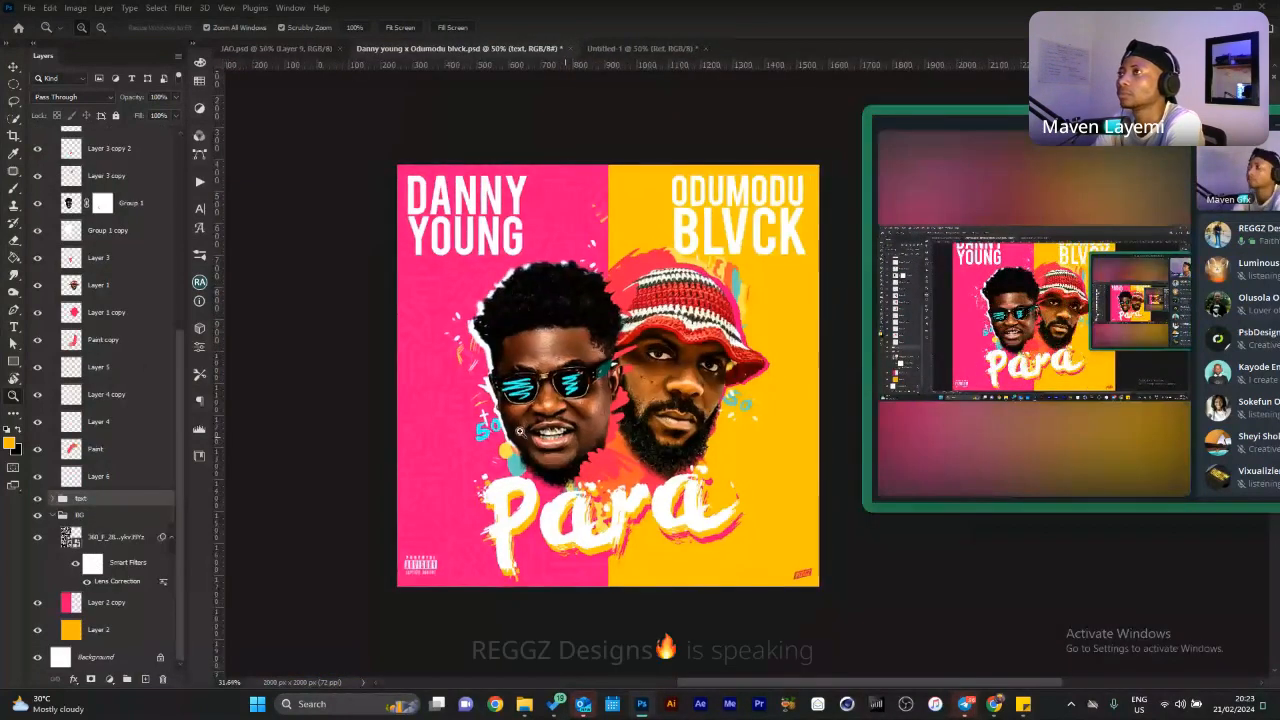
click(686, 379)
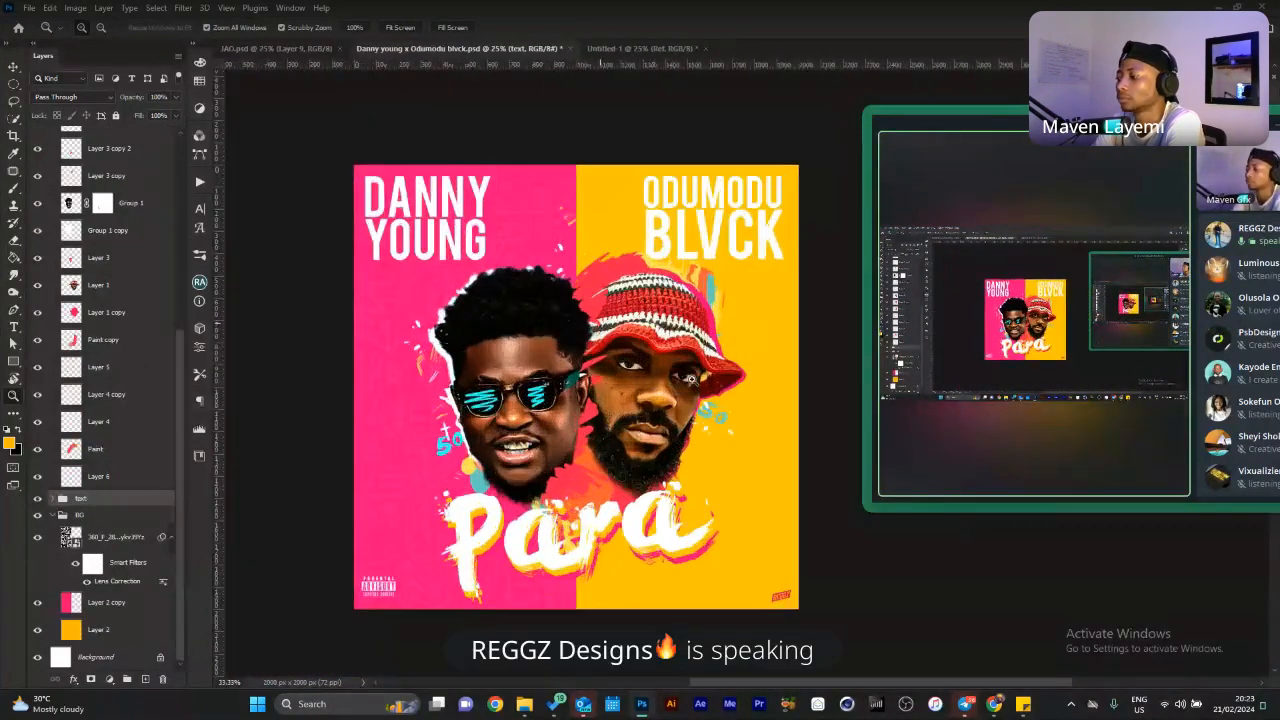
Copy the Group 1 sunglasses face layer from the Danny young x Odumodu blvck.psd cover onto the middle of the Untitled-1 canvas.
click(686, 379)
click(687, 379)
drag(692, 379, 640, 379)
key(v)
click(521, 355)
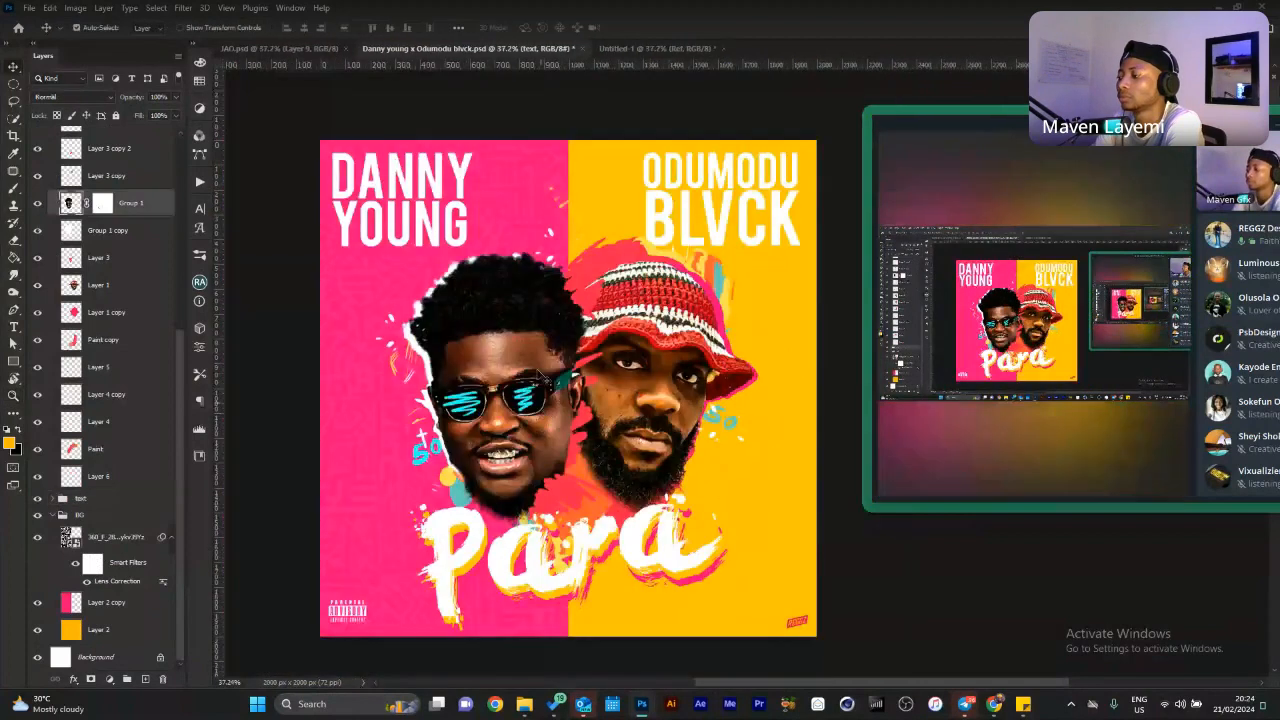
drag(521, 355, 593, 192)
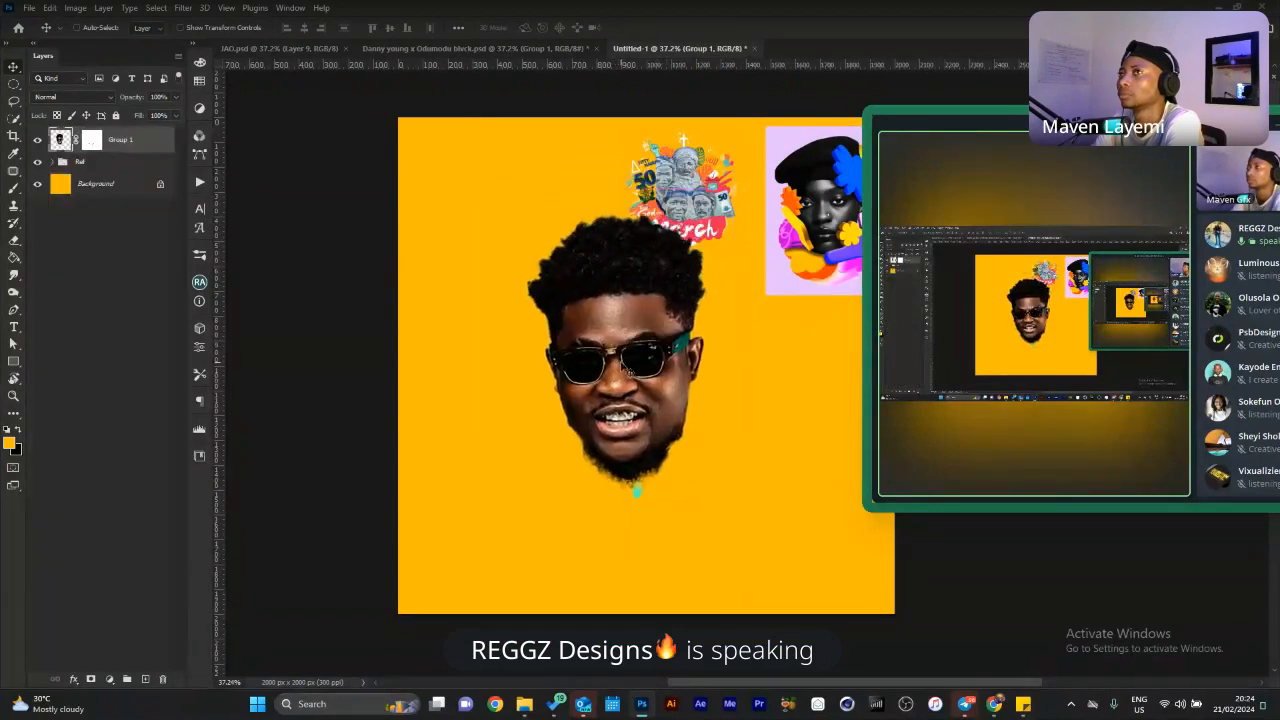
Find the photo of the man in the yellow jacket in the Downloads folder and open it as a separate document in Photoshop.
key(alt+Tab)
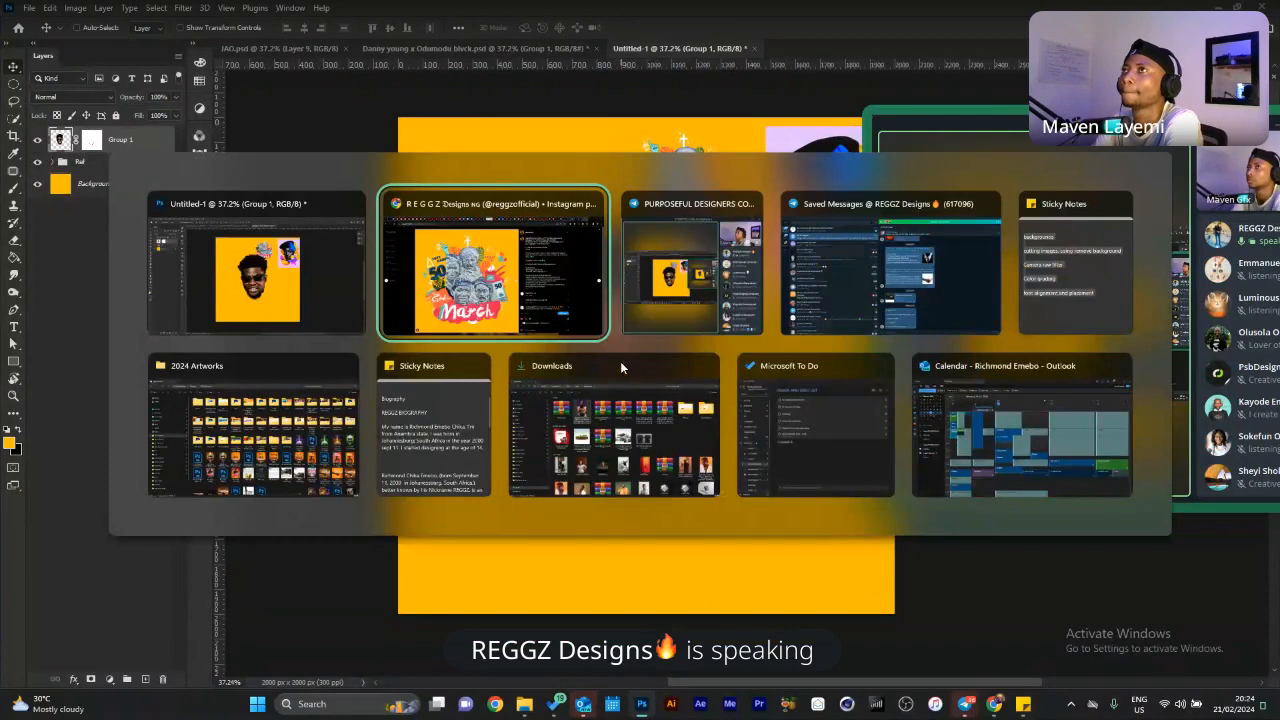
click(620, 366)
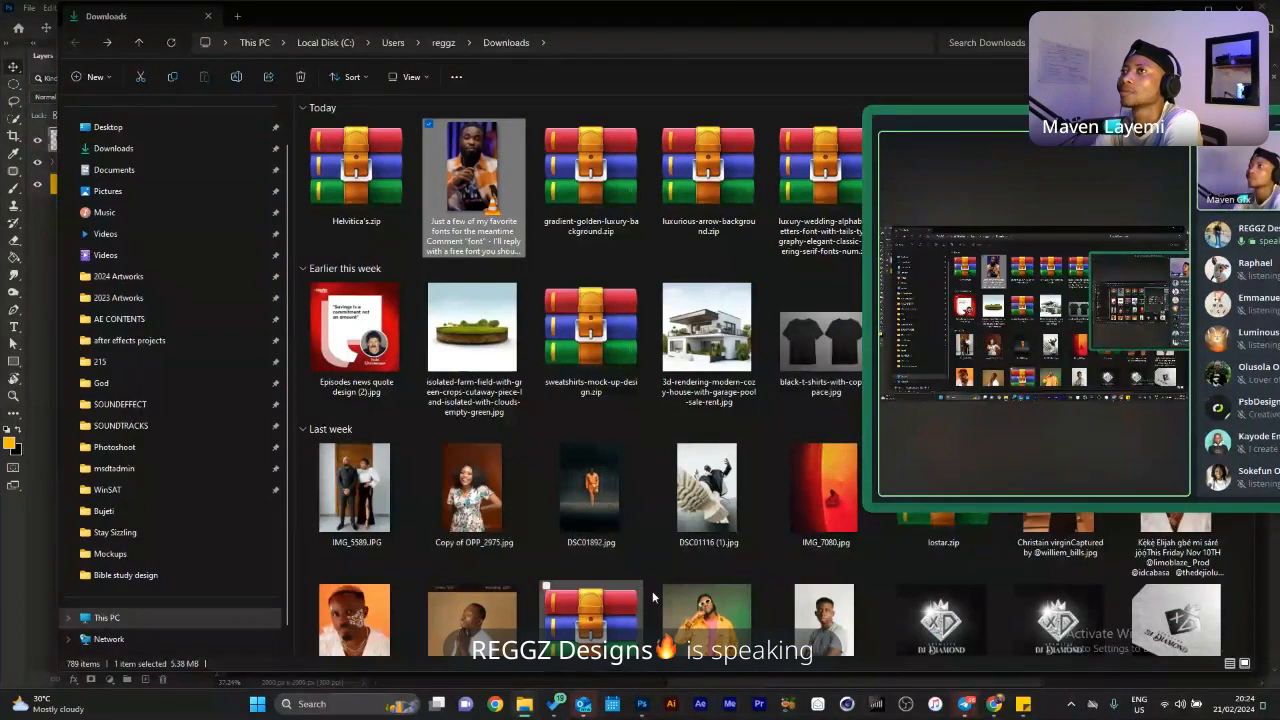
click(712, 612)
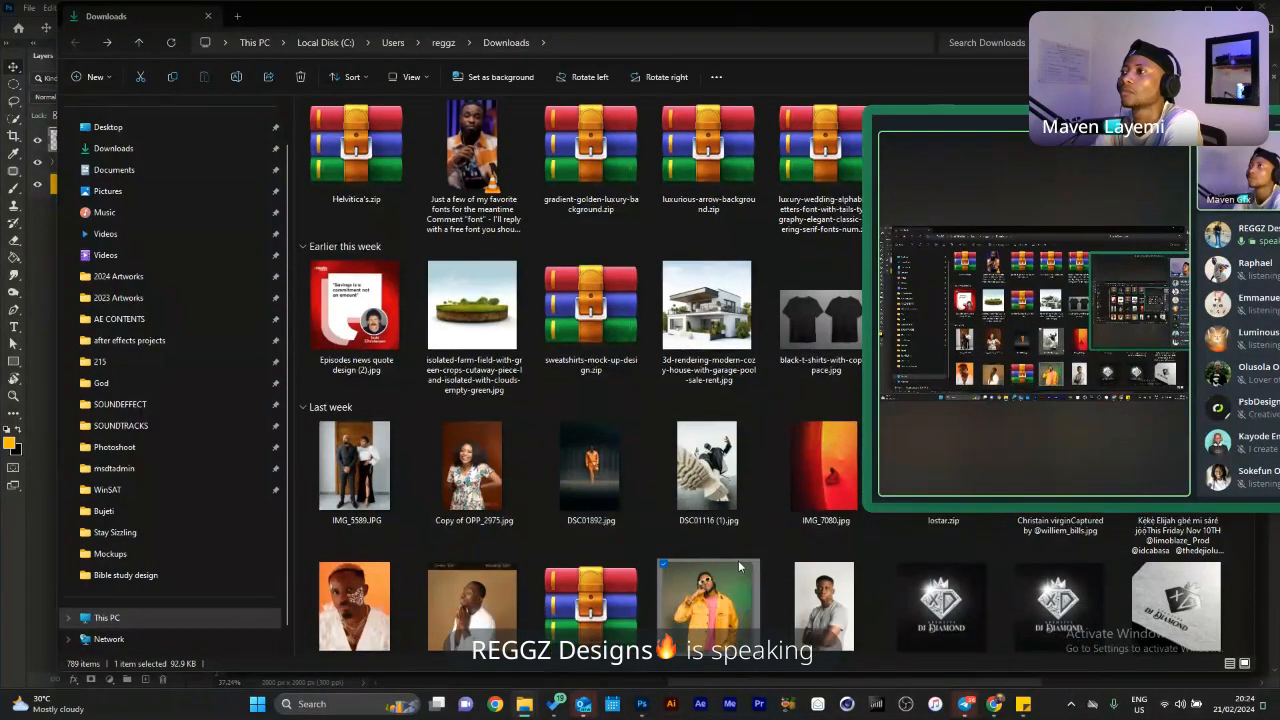
scroll(727, 606, down, 1)
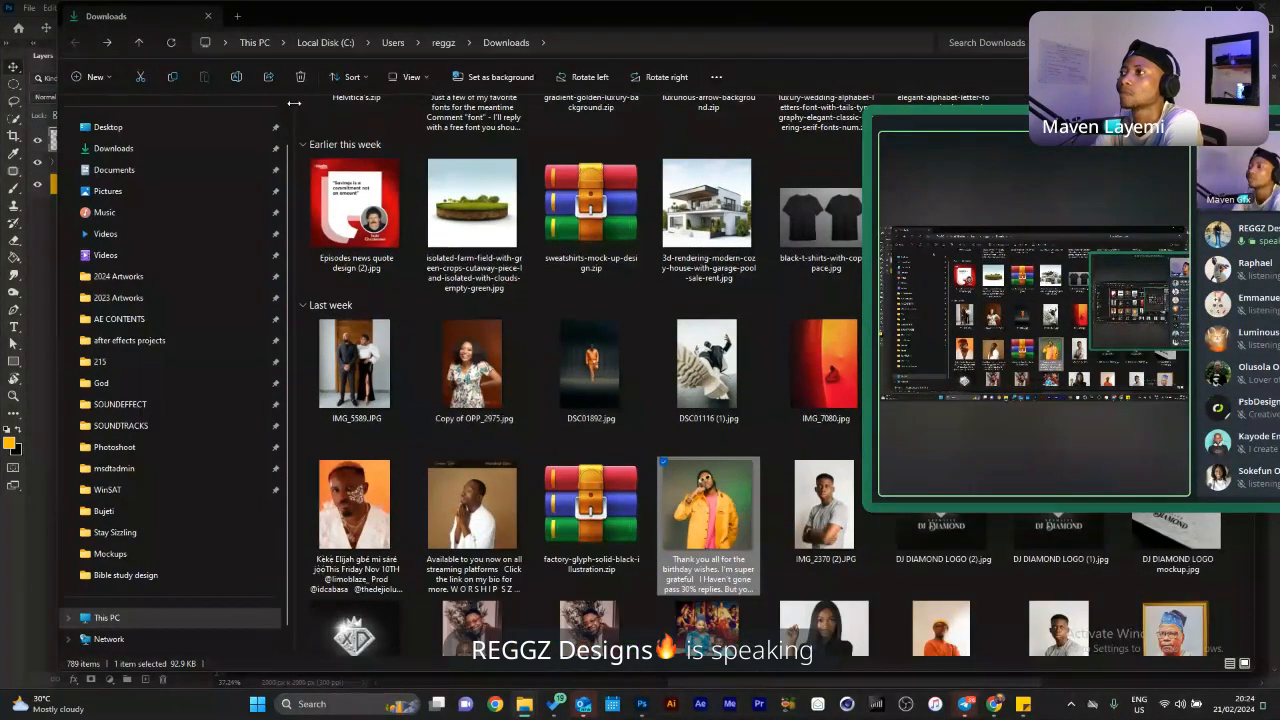
drag(732, 505, 499, 4)
key(alt+Tab)
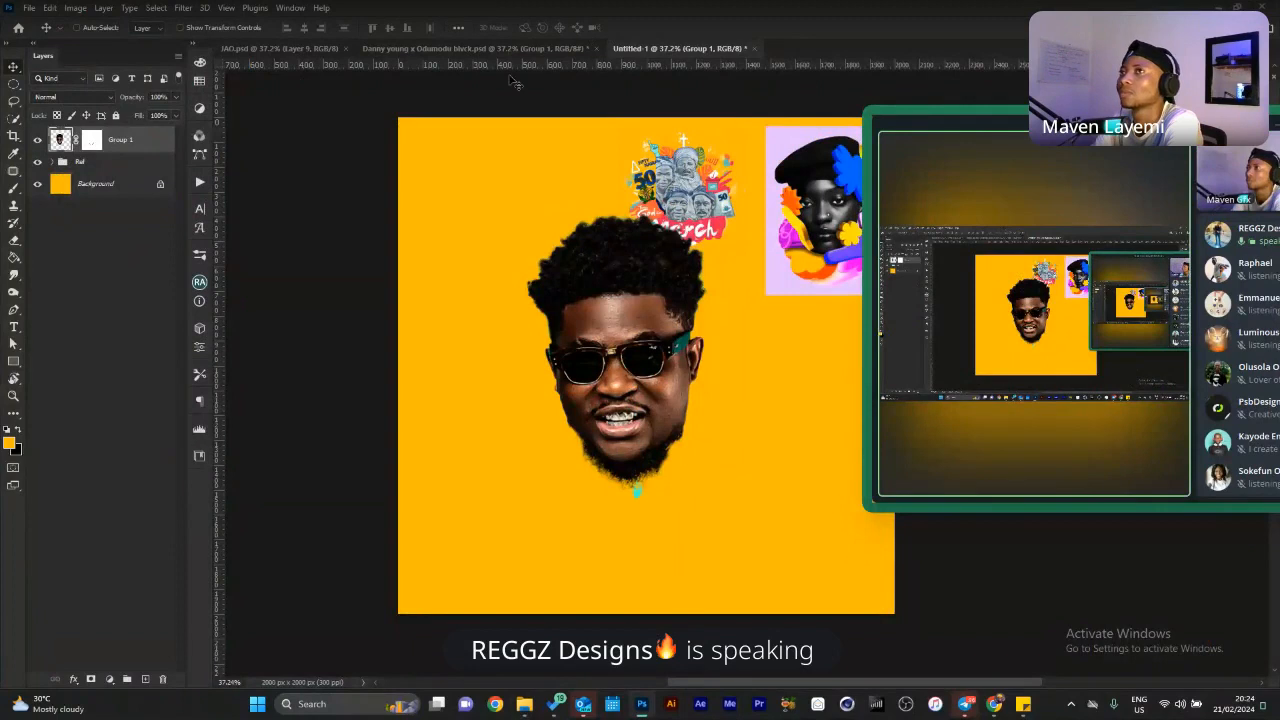
key(alt+Tab)
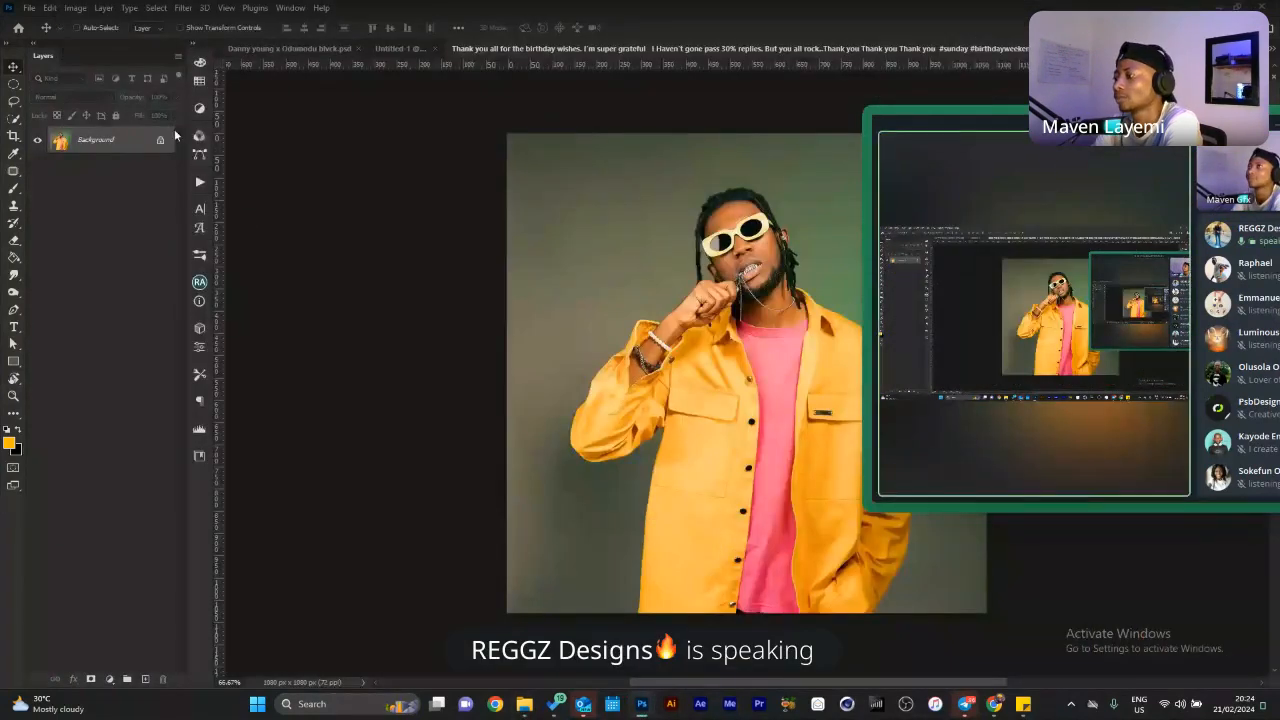
Show the Properties panel for the opened photo.
click(292, 8)
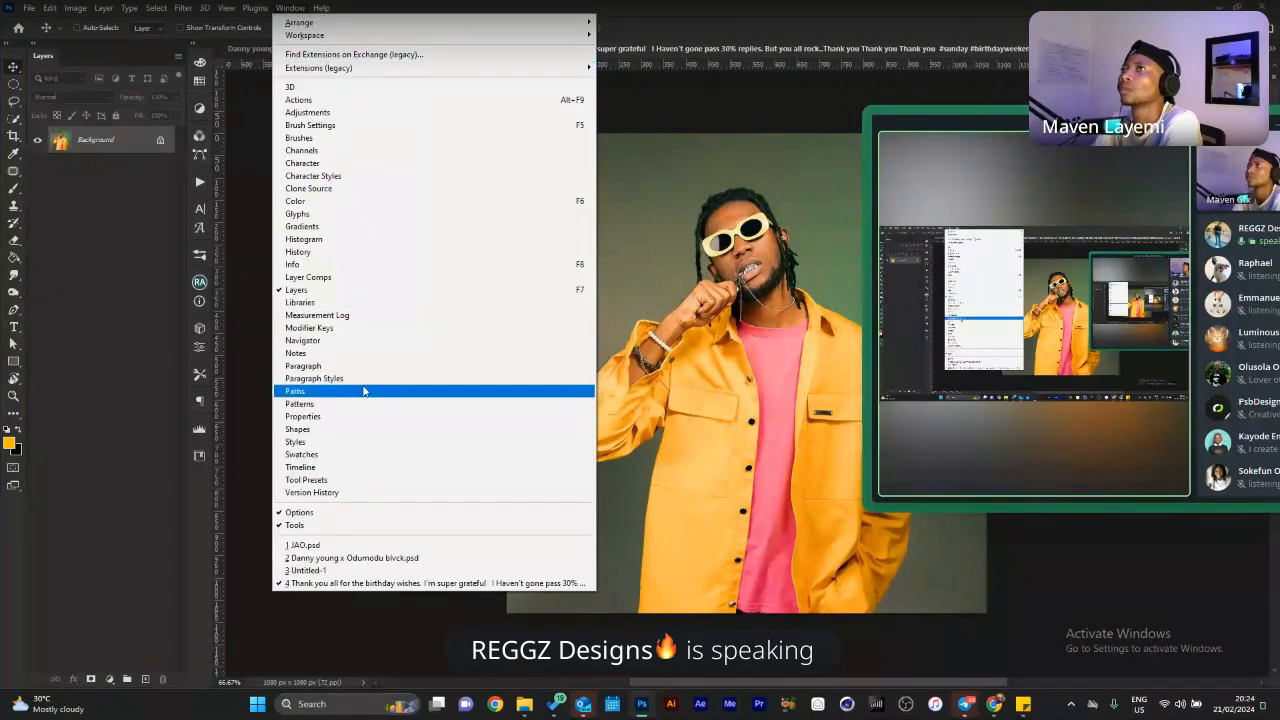
click(316, 418)
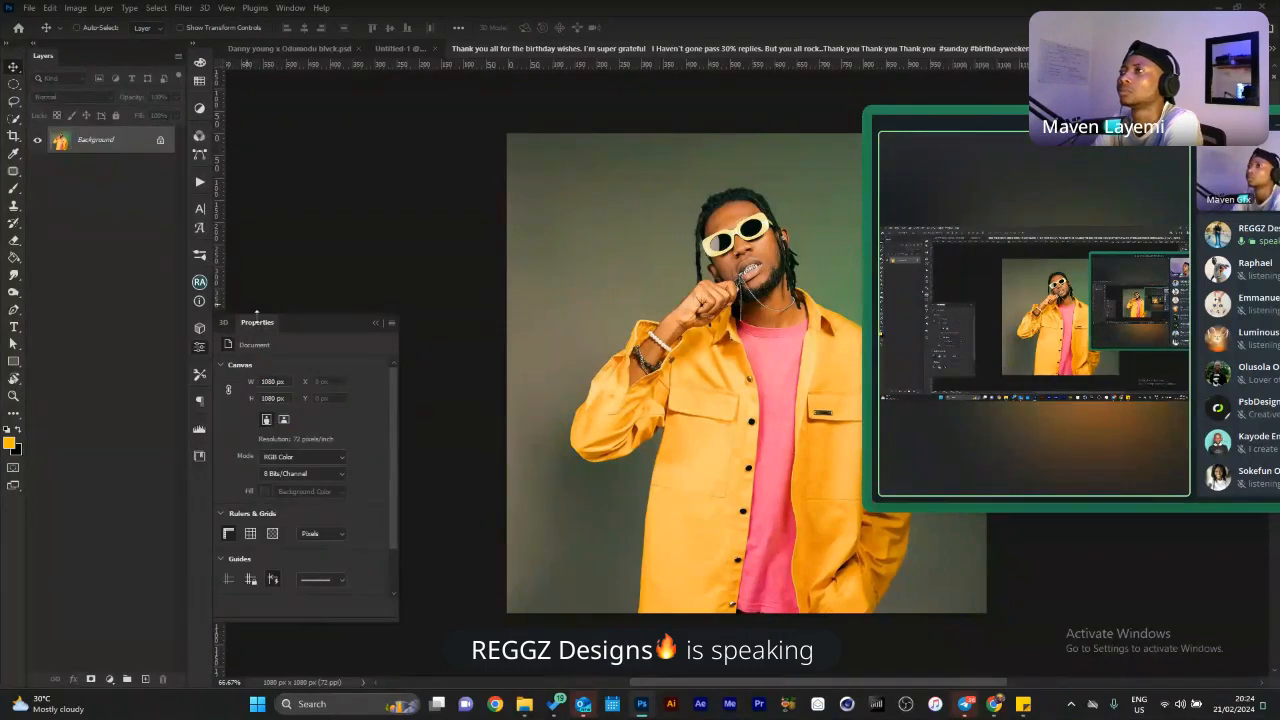
scroll(392, 552, down, 2)
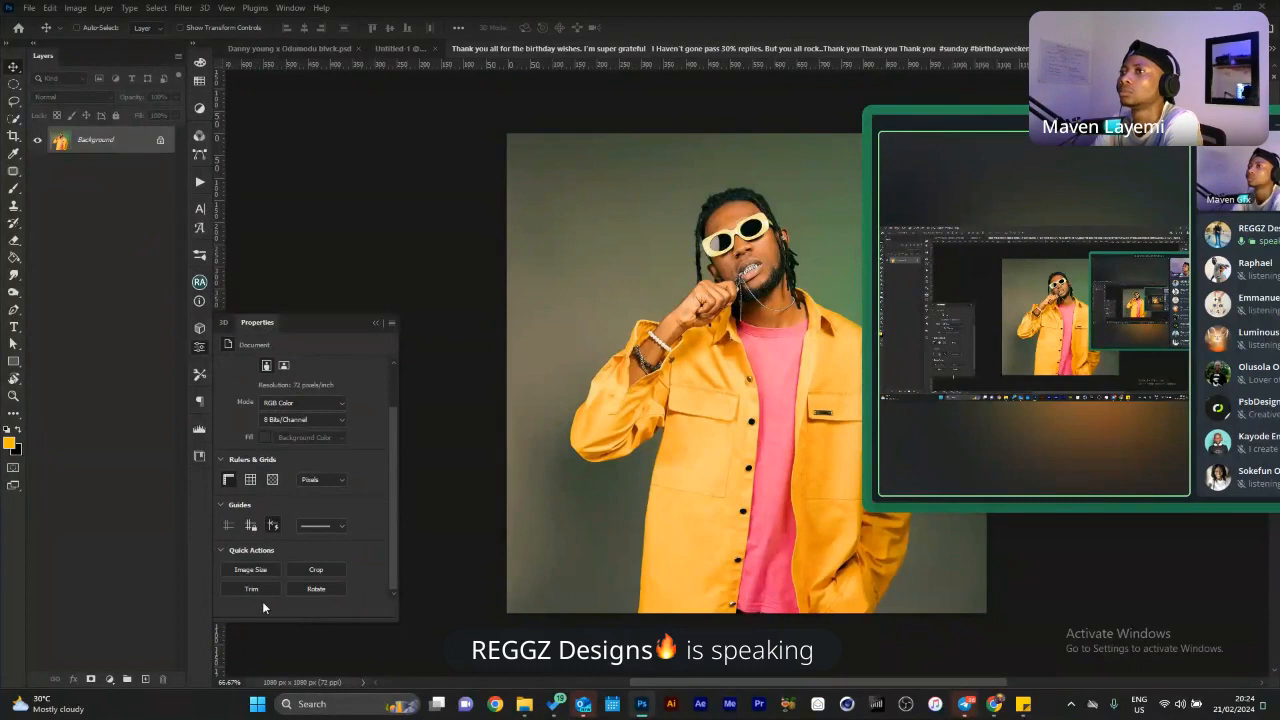
click(325, 573)
drag(574, 377, 570, 384)
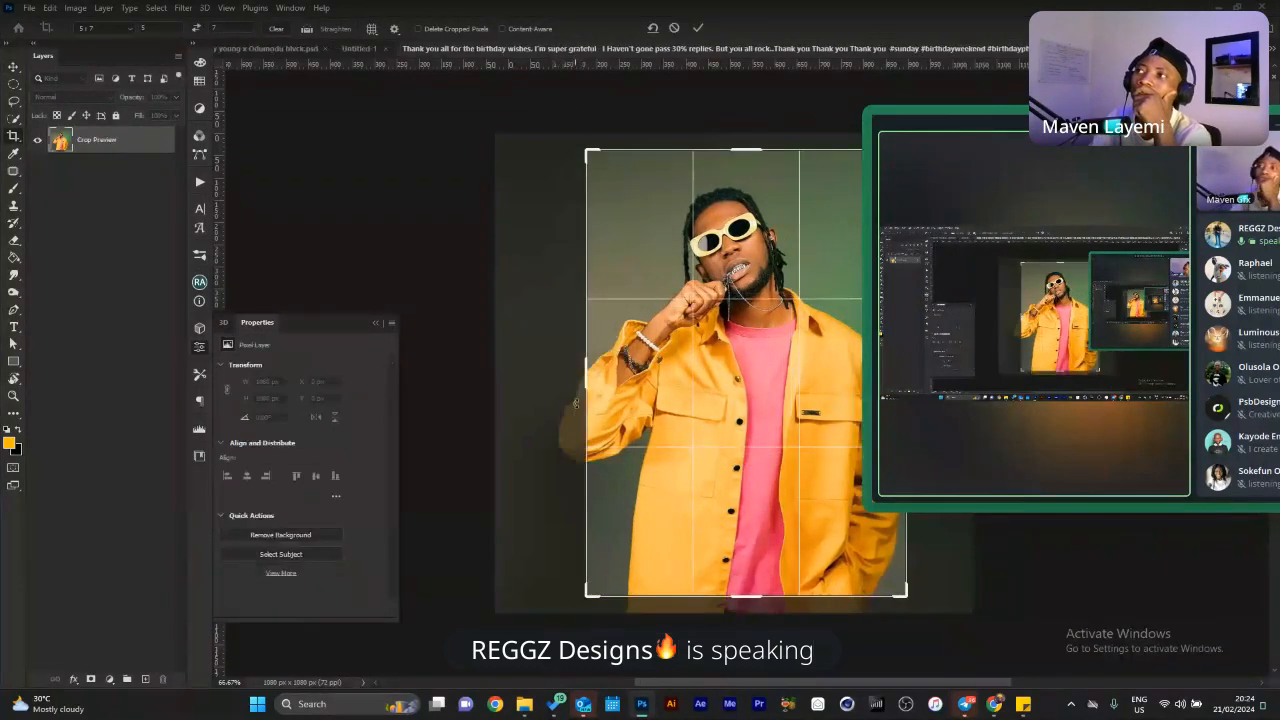
key(Escape)
key(v)
mouse_move(394, 472)
mouse_down()
mouse_move(395, 501)
mouse_move(407, 452)
mouse_up()
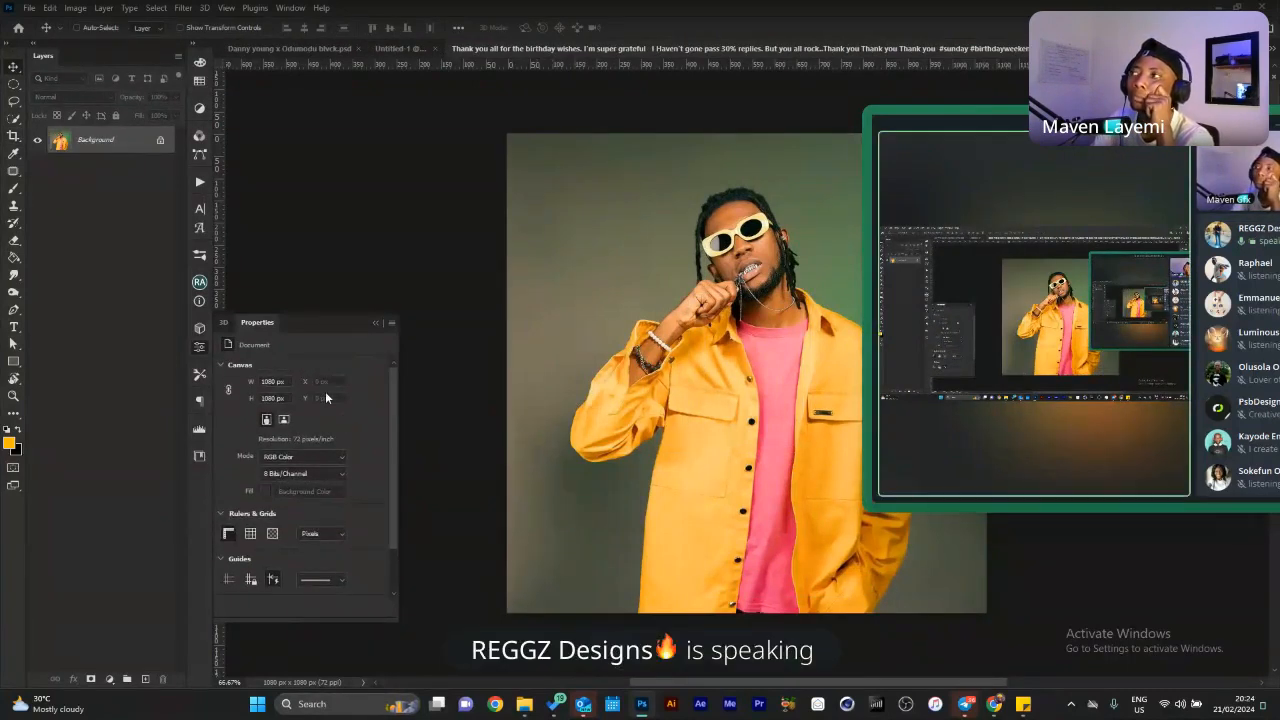
Duplicate the photo's Background layer and hide the original layer.
click(123, 149)
key(ctrl+j)
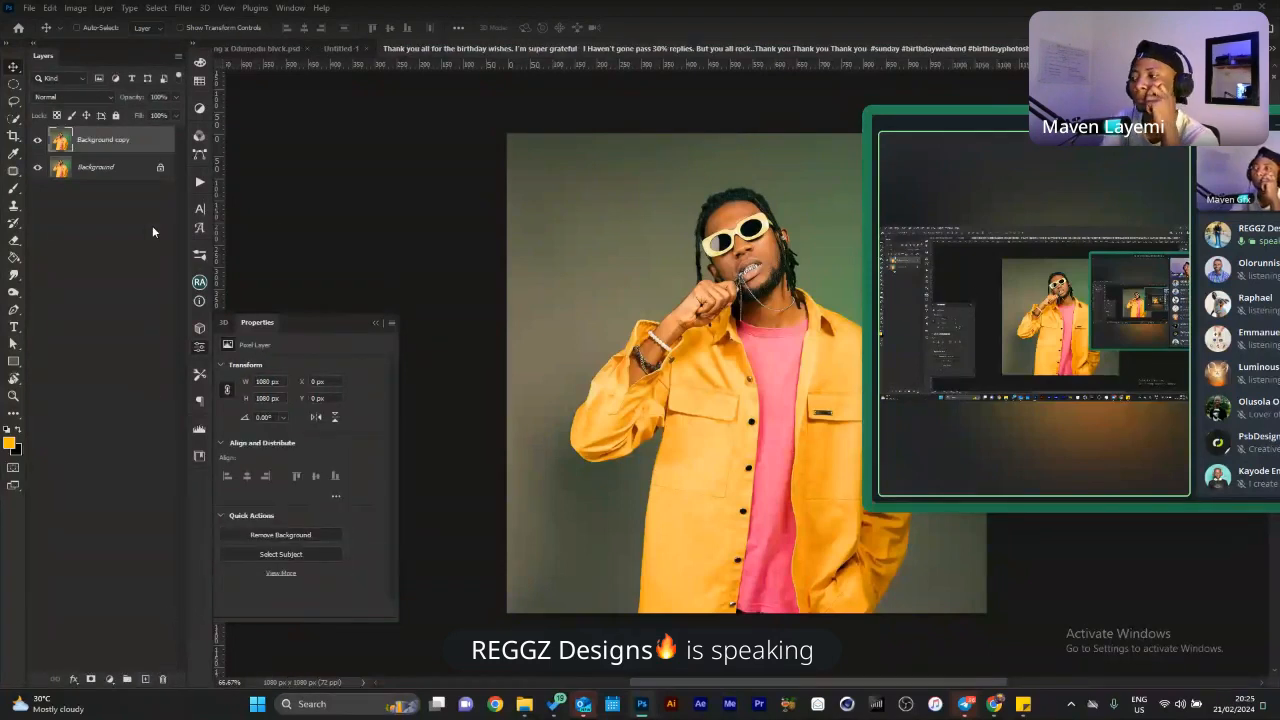
click(38, 168)
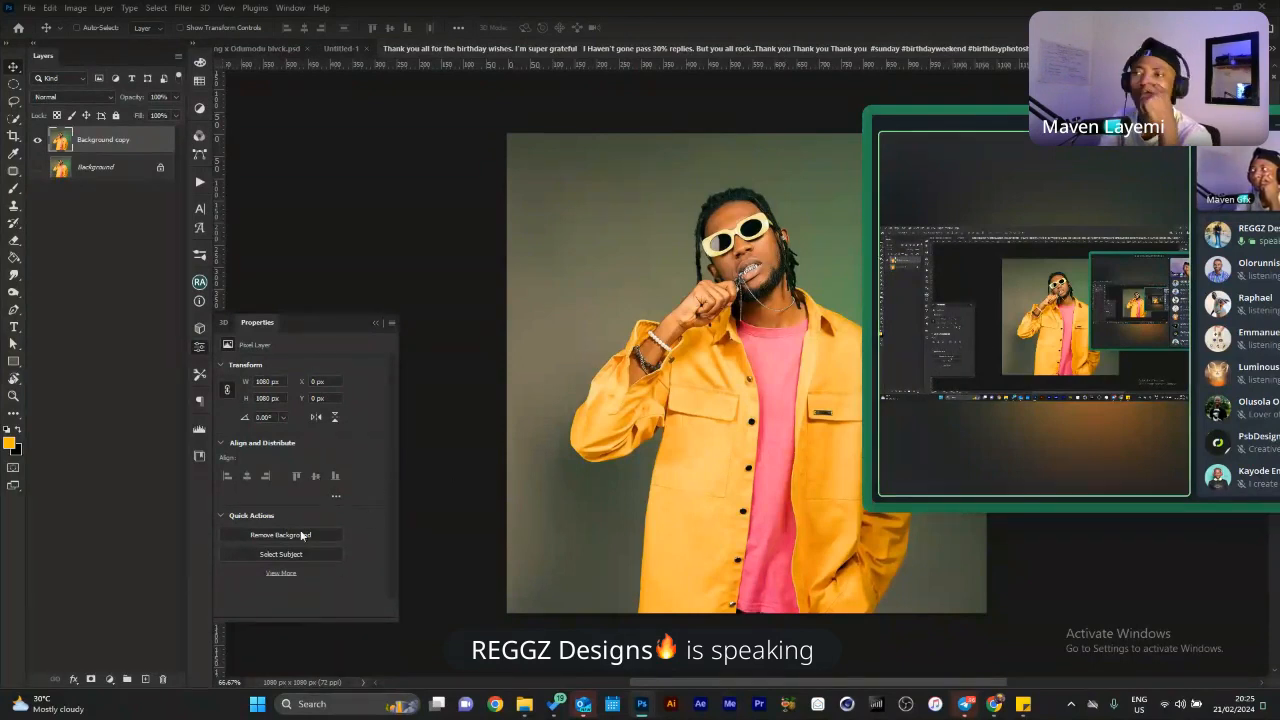
key(super)
text(magi)
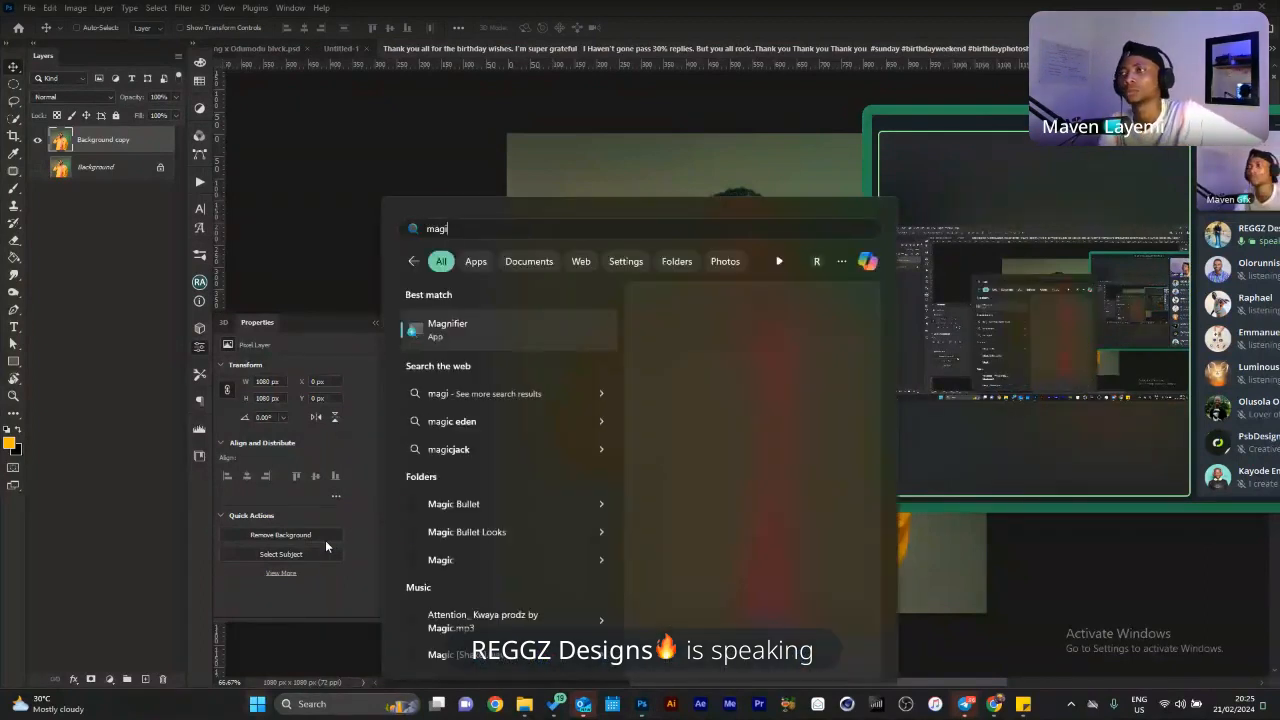
key(Return)
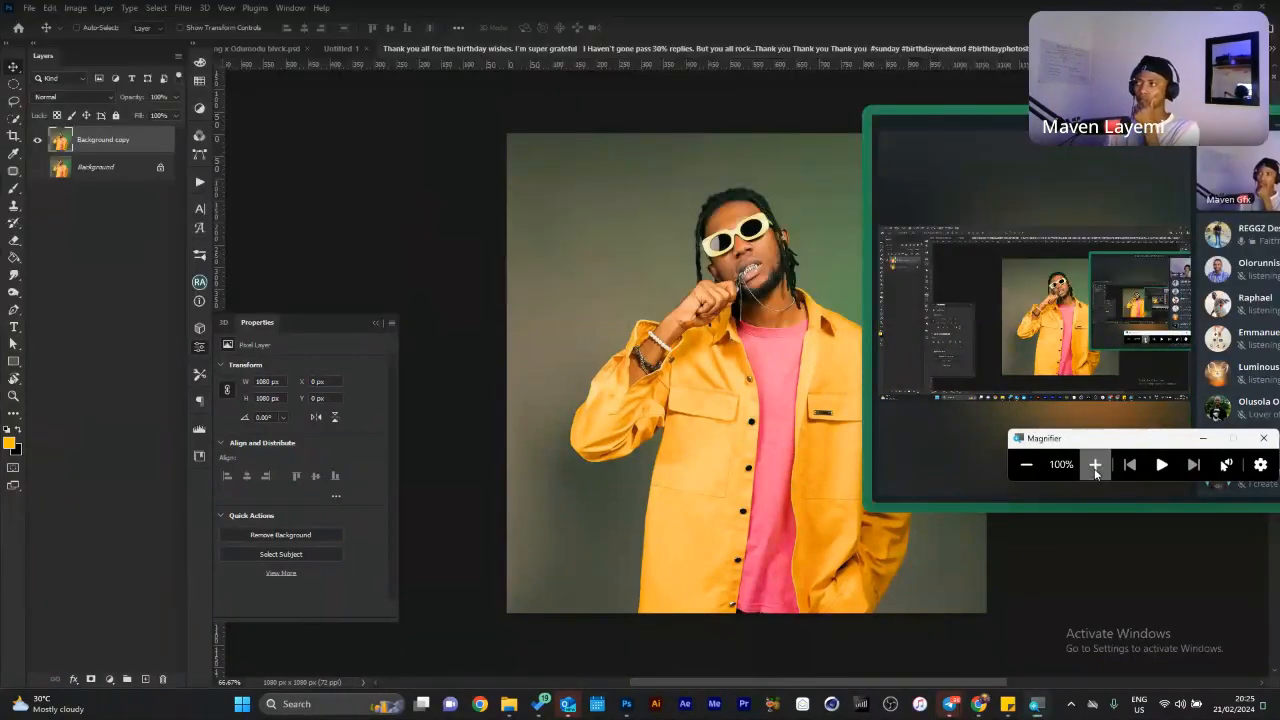
click(1096, 464)
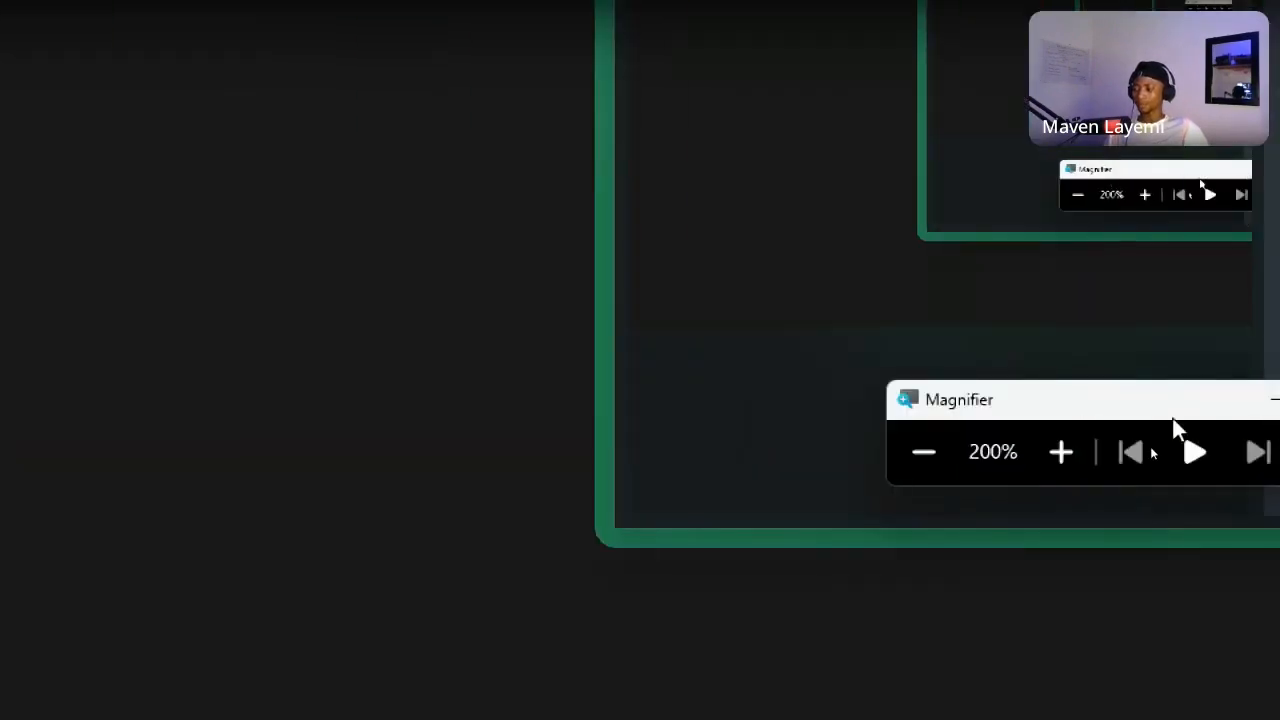
click(923, 452)
click(969, 456)
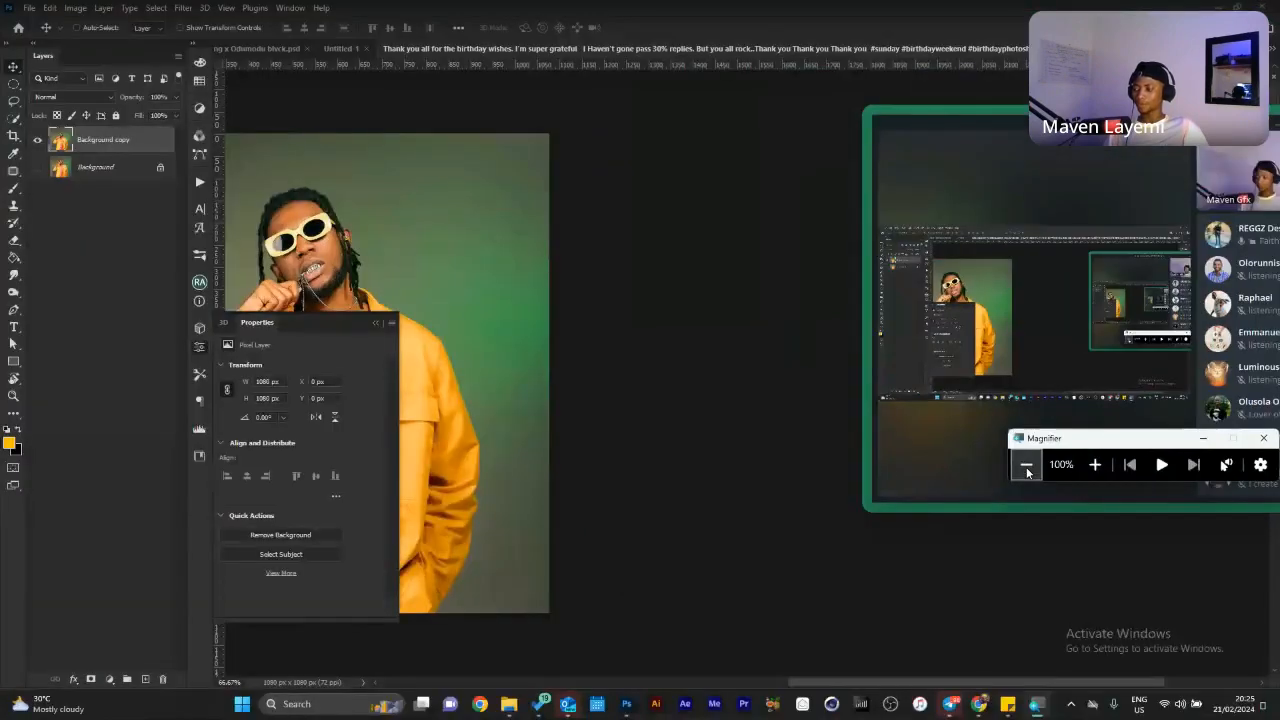
click(1262, 442)
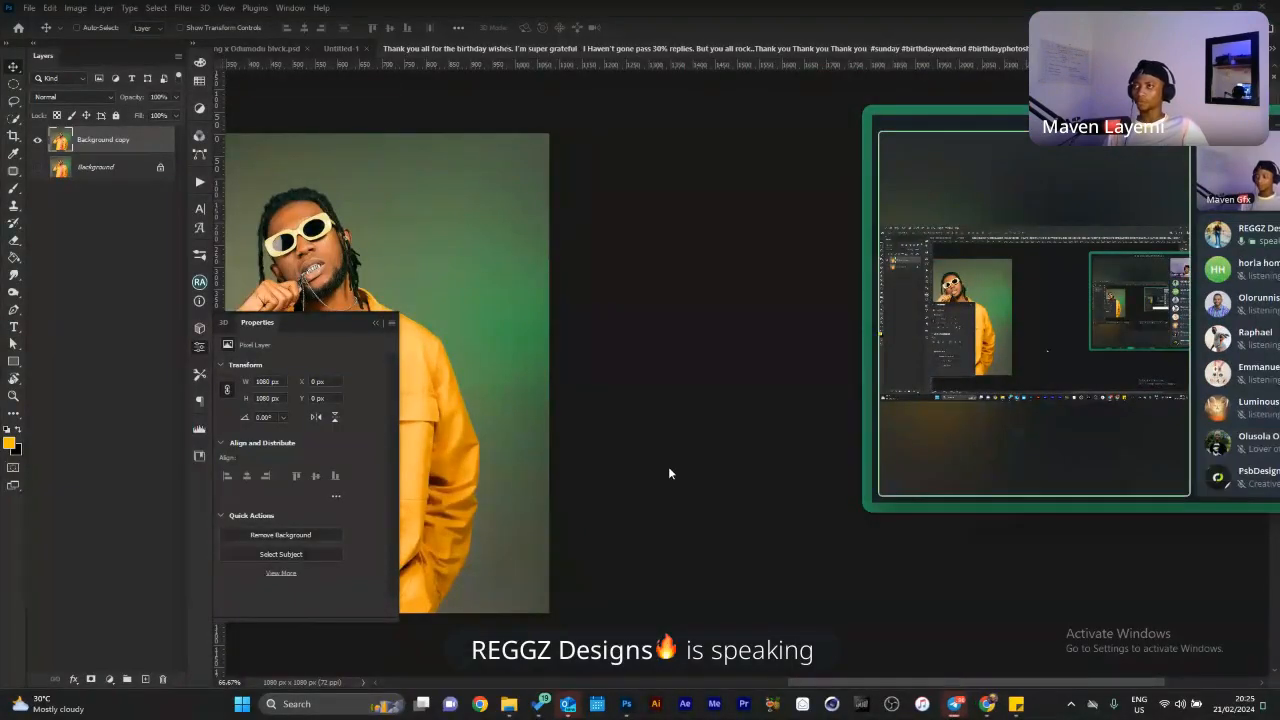
Remove the background from the Background copy layer so only the man in the yellow jacket remains.
drag(420, 300, 861, 315)
key(ctrl+z)
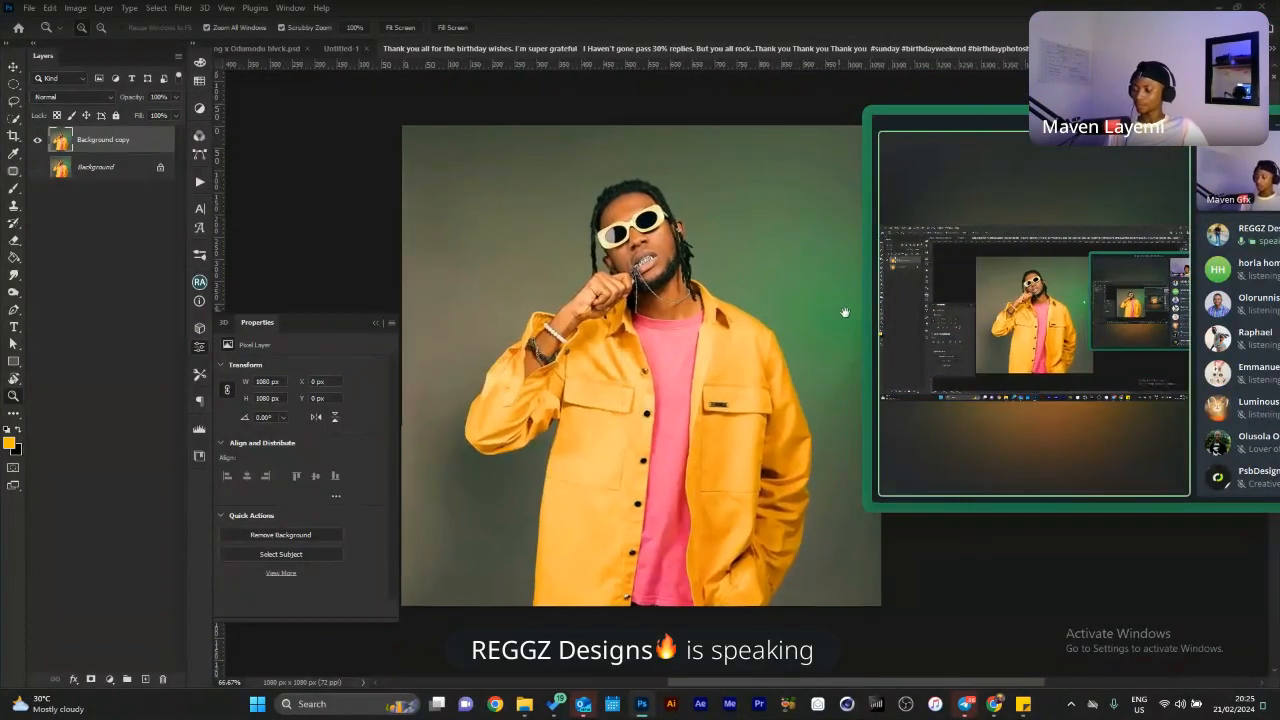
click(308, 535)
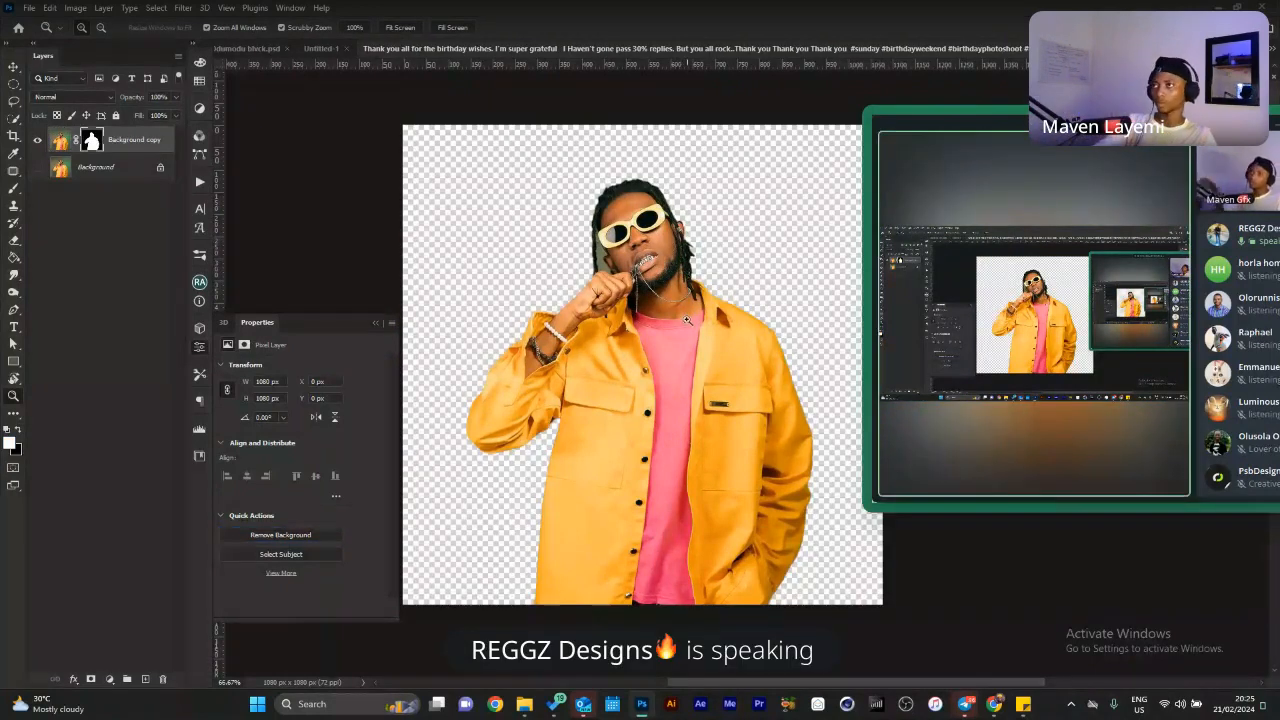
Examine the cutout's edges closely around the sleeve, hand, hair and sunglasses.
drag(529, 371, 600, 384)
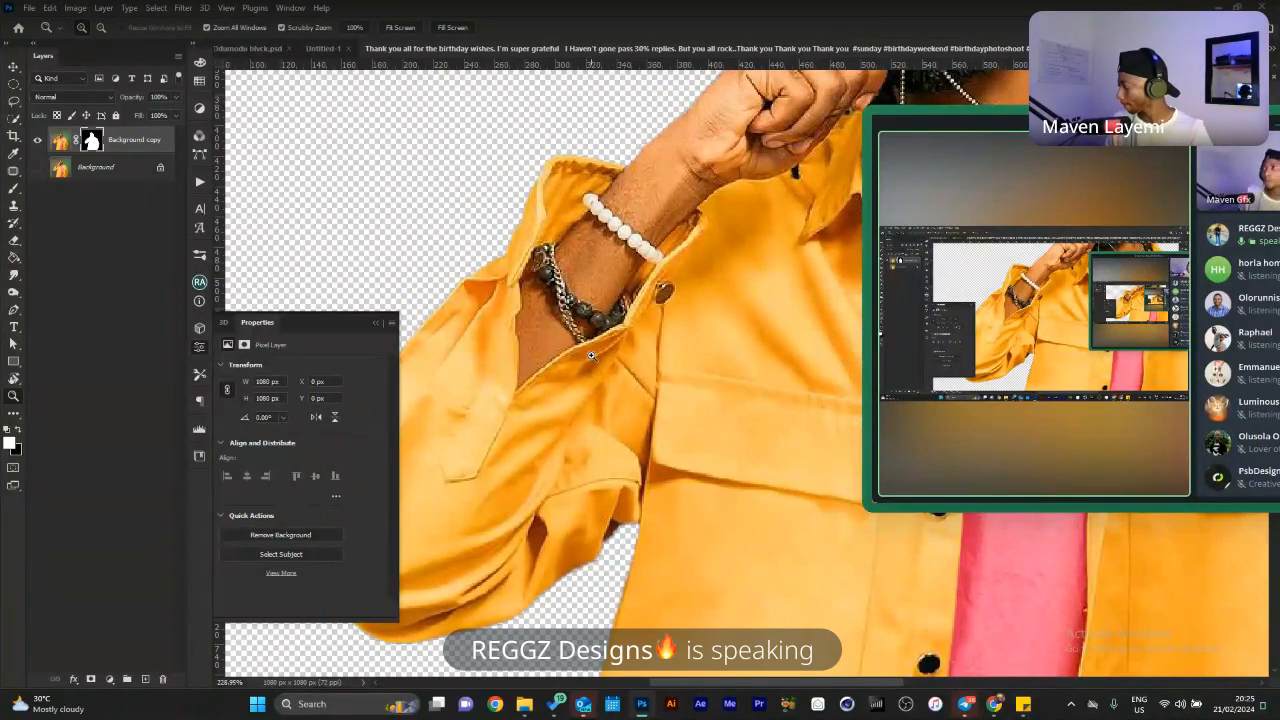
drag(691, 394, 583, 548)
drag(804, 323, 608, 591)
drag(688, 395, 660, 426)
drag(434, 526, 616, 493)
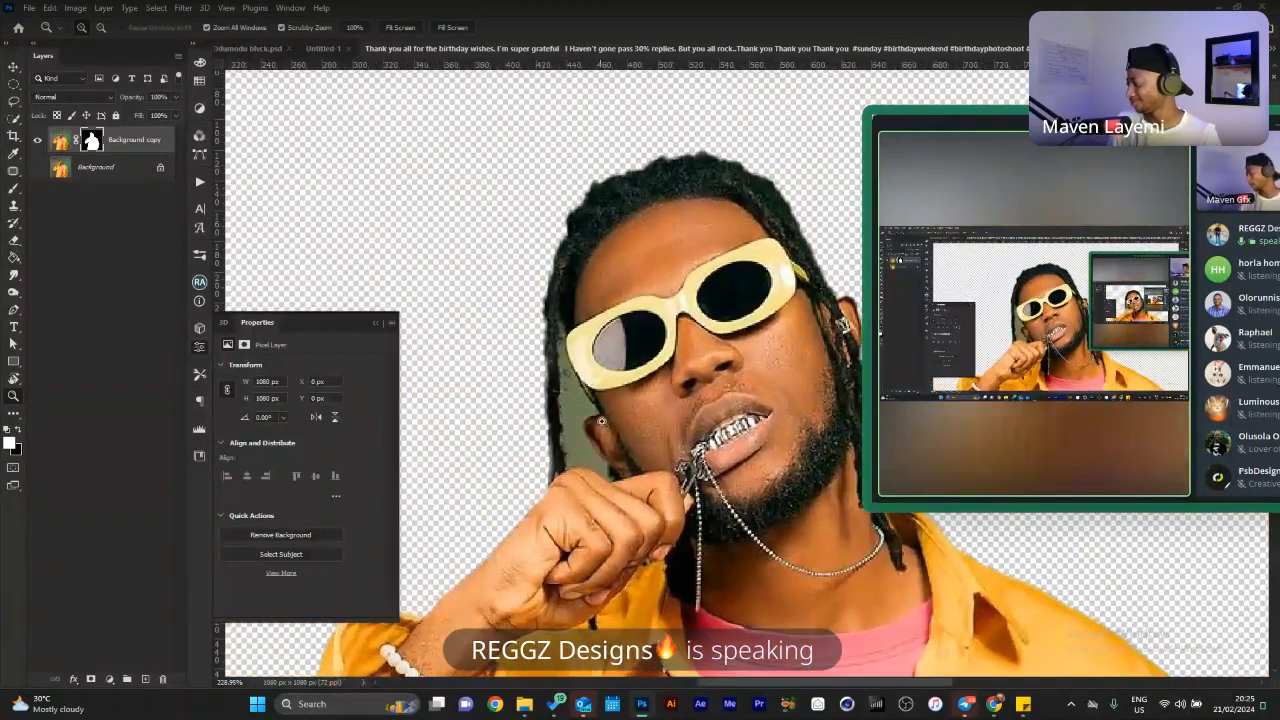
click(565, 447)
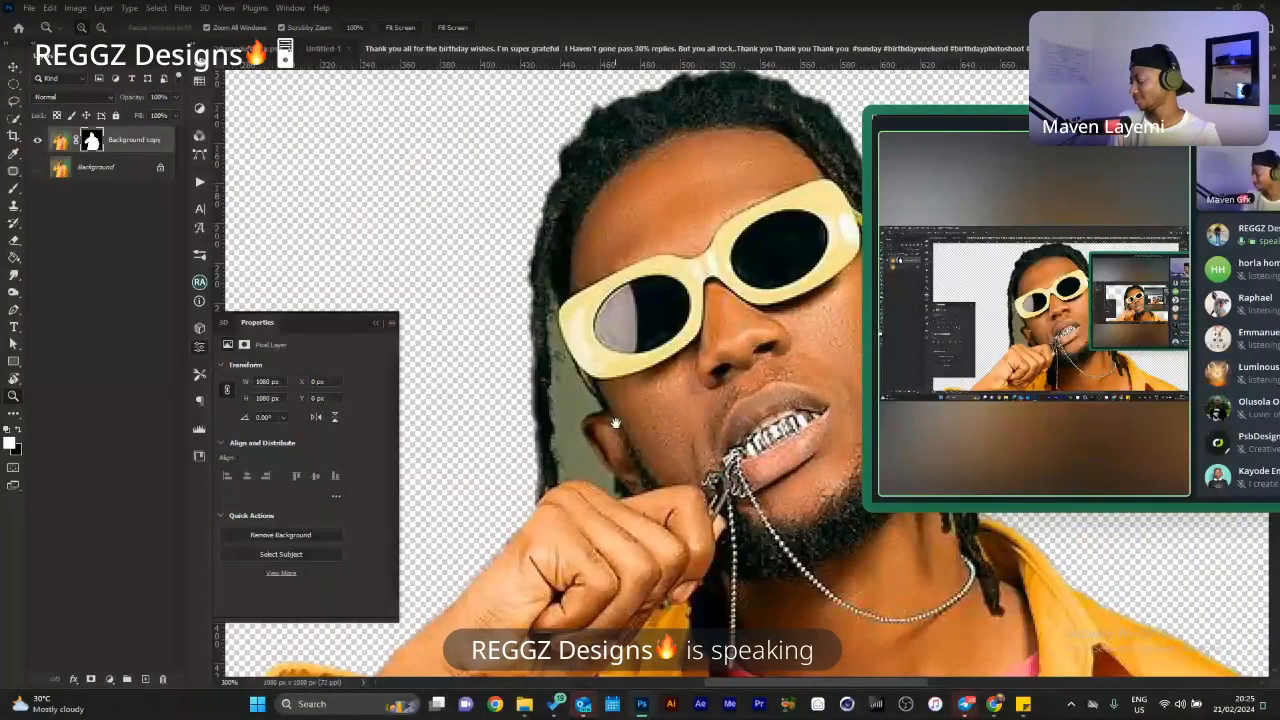
drag(616, 424, 521, 353)
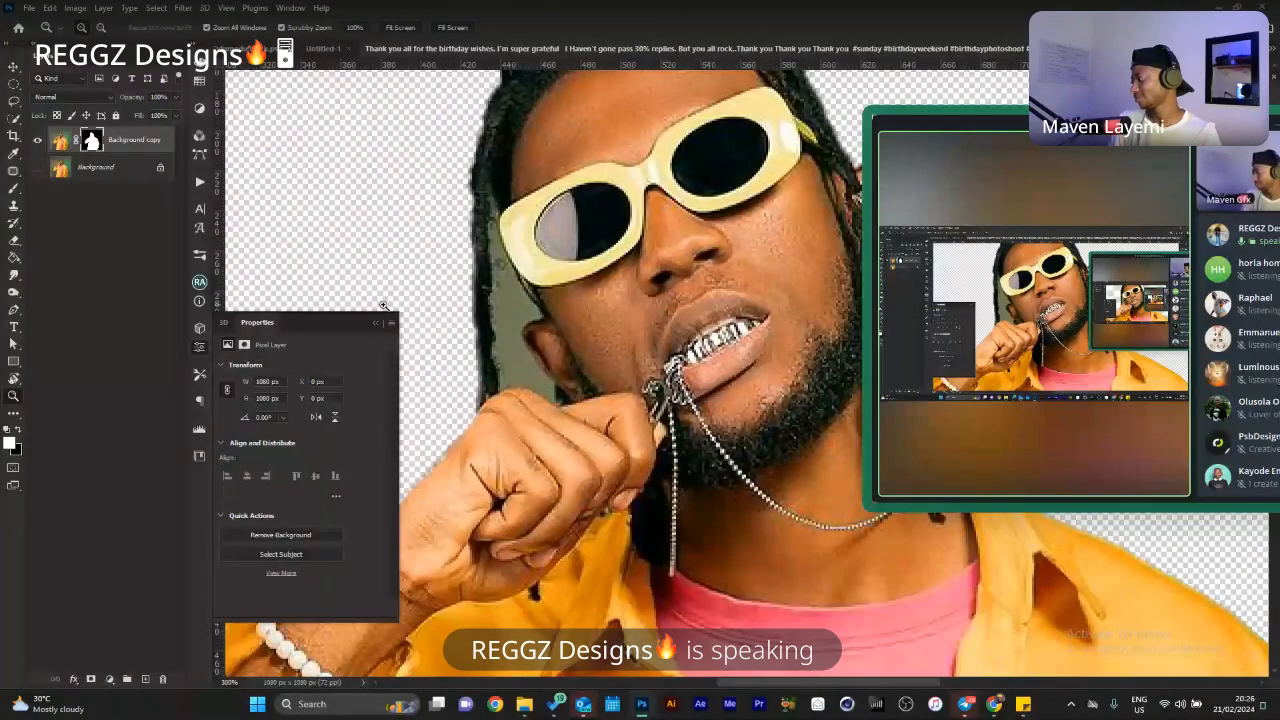
Trace the leftover green background patch between the hair, cheek and hand with the Pen tool, turn the path into a selection and erase that area.
key(w)
key(p)
click(488, 194)
click(501, 220)
click(507, 259)
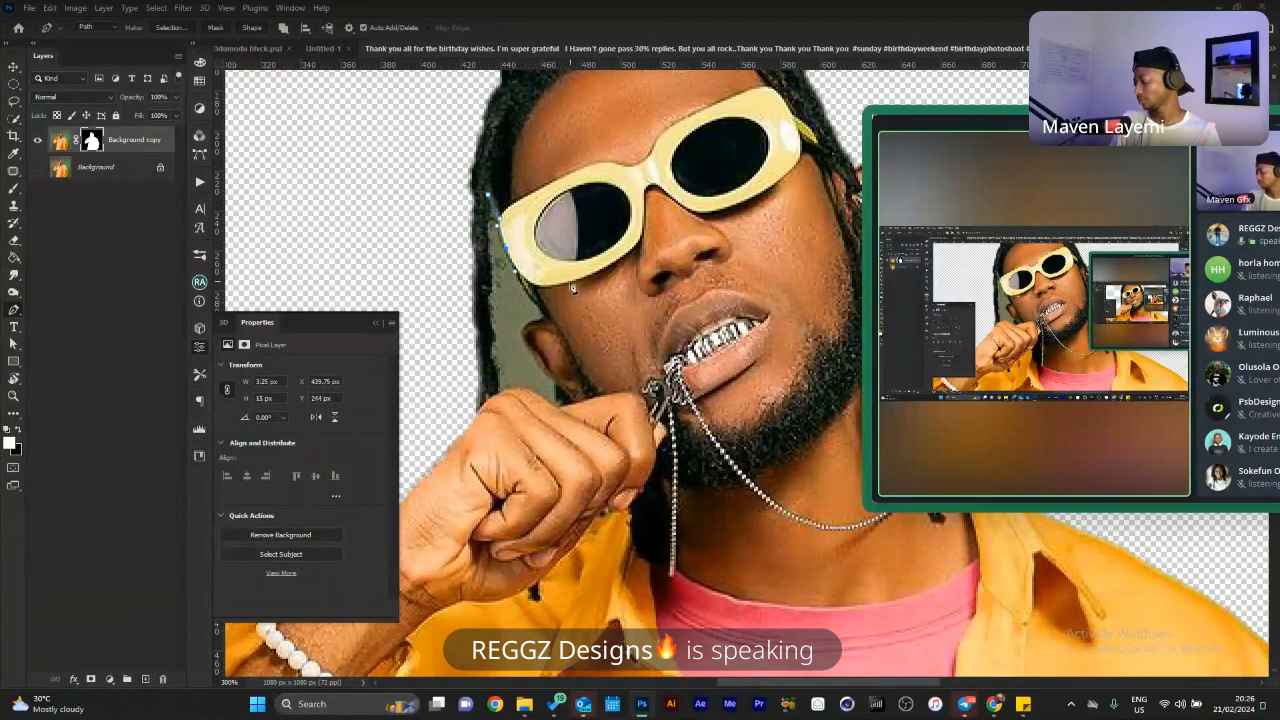
click(541, 309)
click(545, 320)
drag(531, 323, 539, 364)
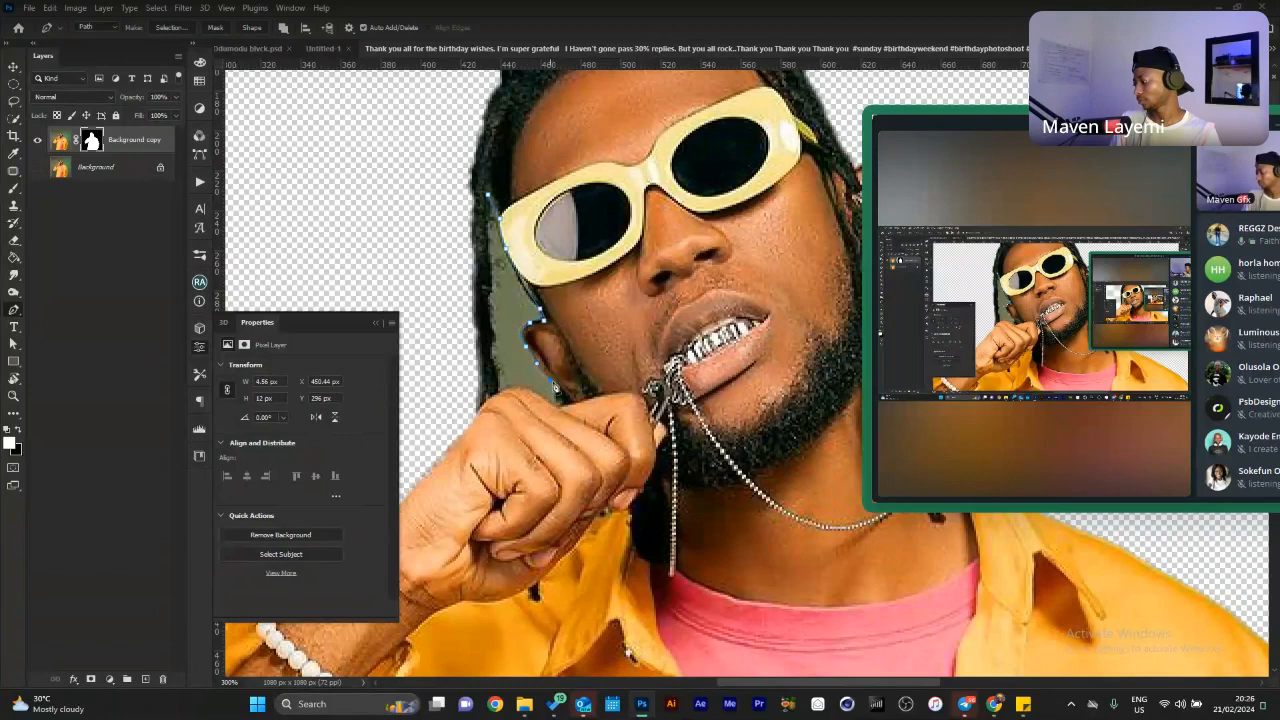
click(553, 400)
click(552, 404)
drag(543, 400, 535, 396)
click(502, 399)
click(498, 396)
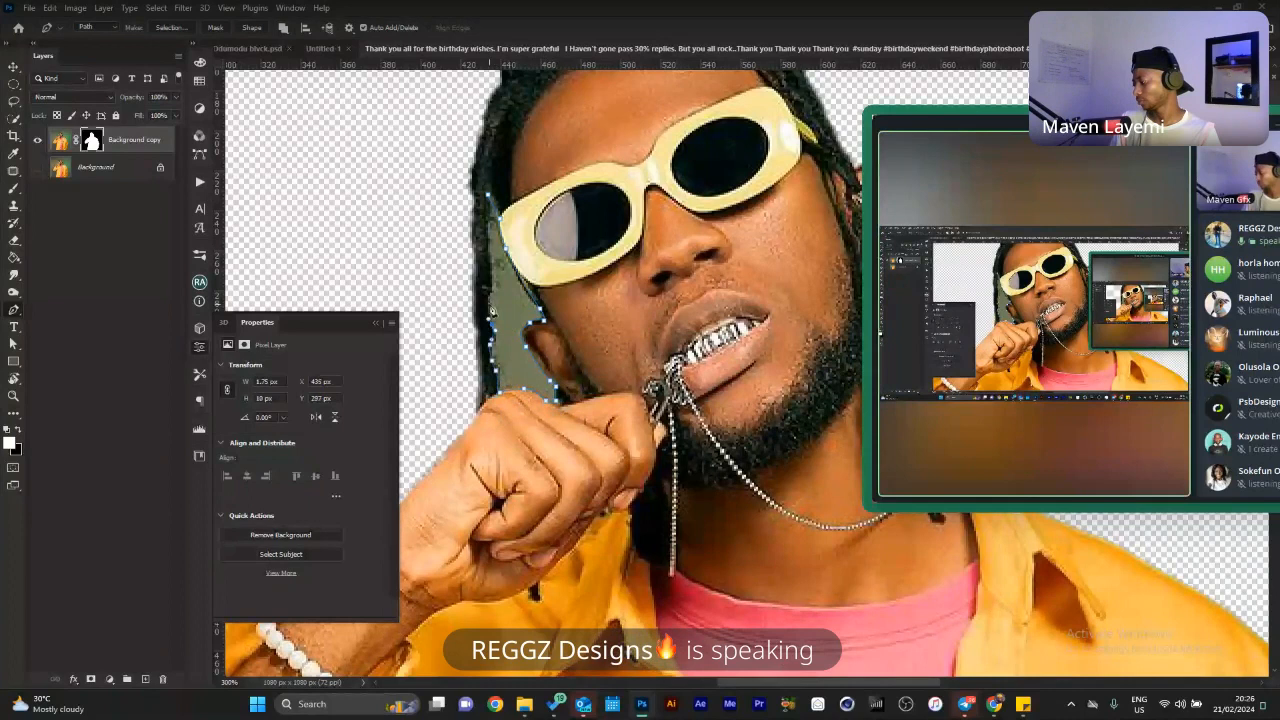
click(493, 288)
click(488, 186)
key(ctrl+Return)
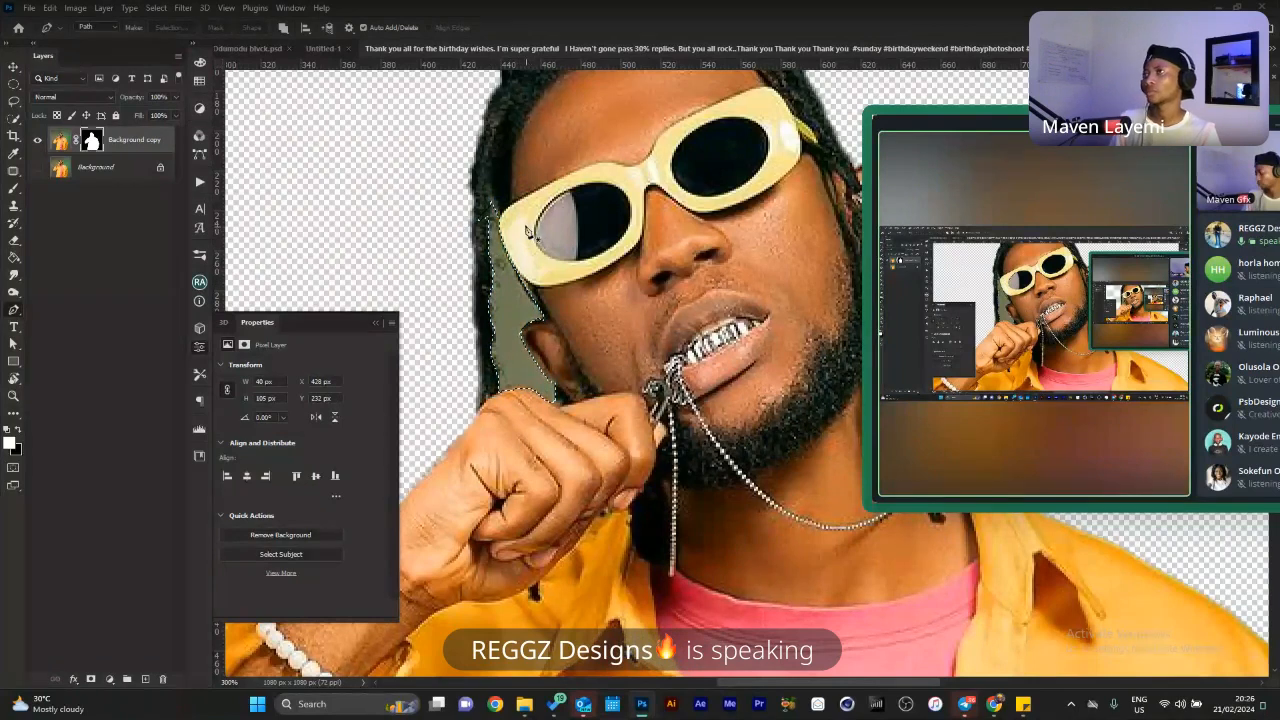
key(l)
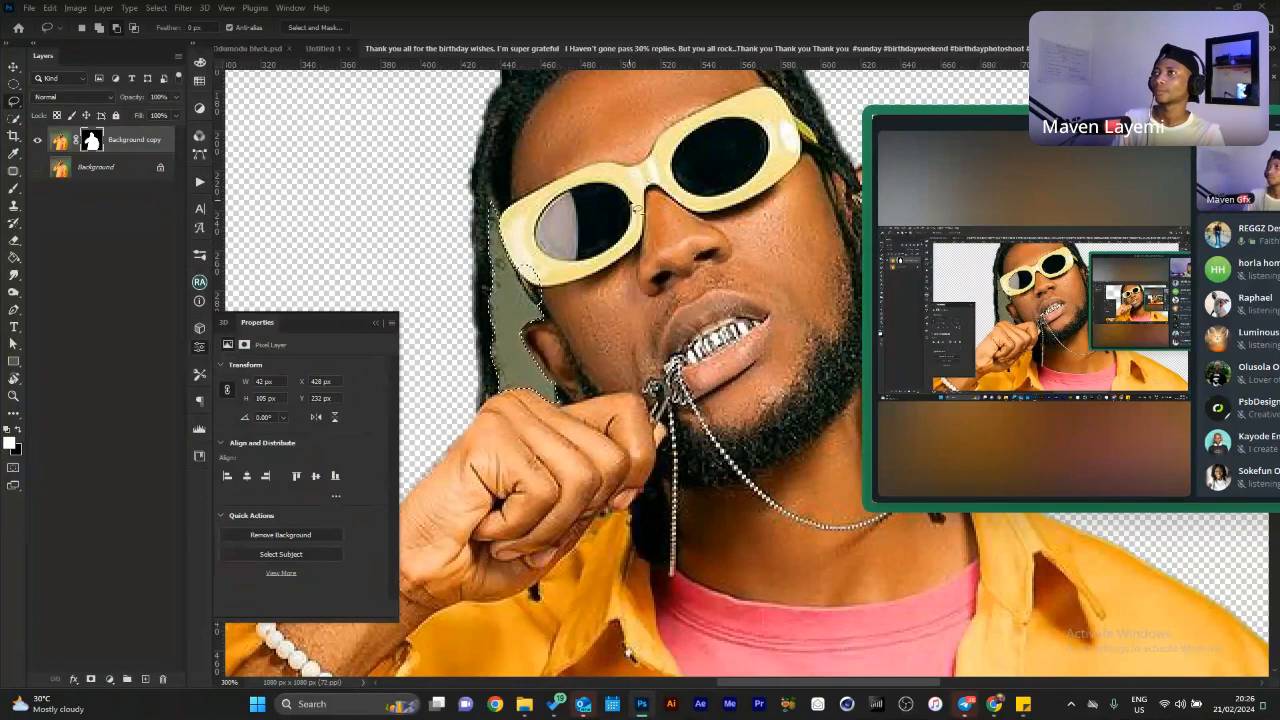
key(z)
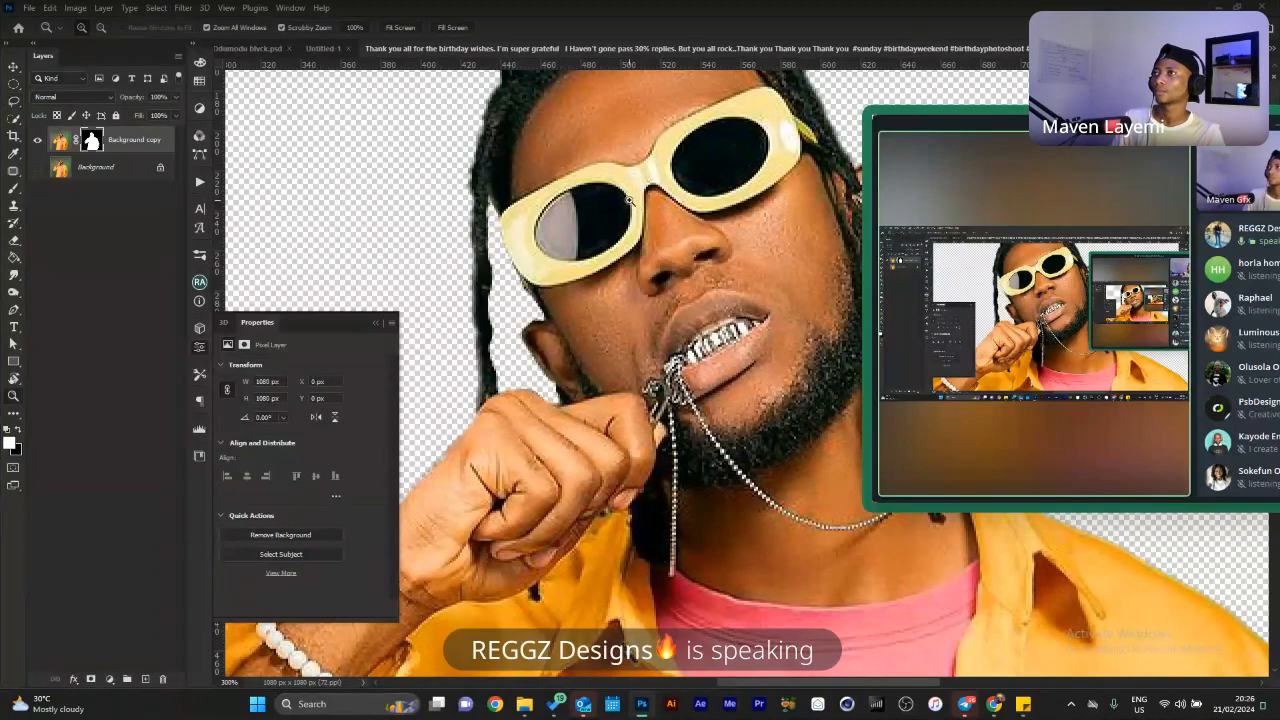
scroll(662, 316, up, 1)
drag(632, 328, 556, 332)
drag(726, 498, 710, 413)
click(709, 412)
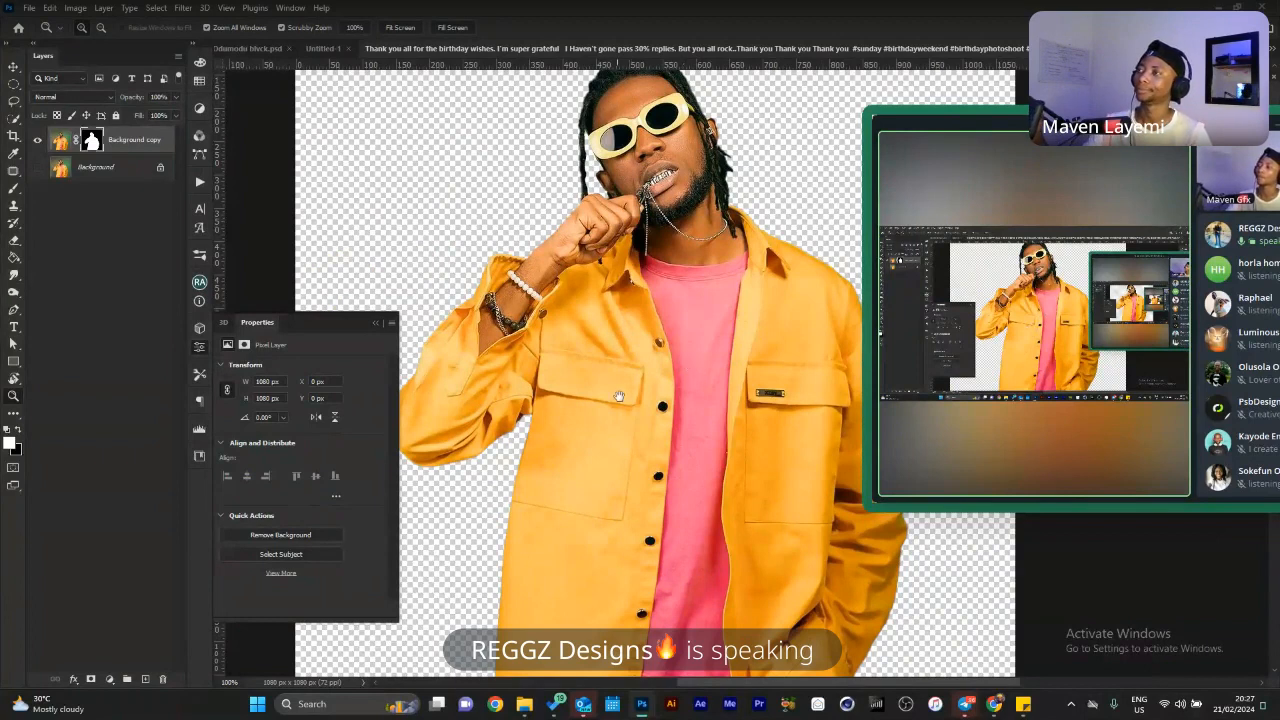
drag(630, 391, 593, 390)
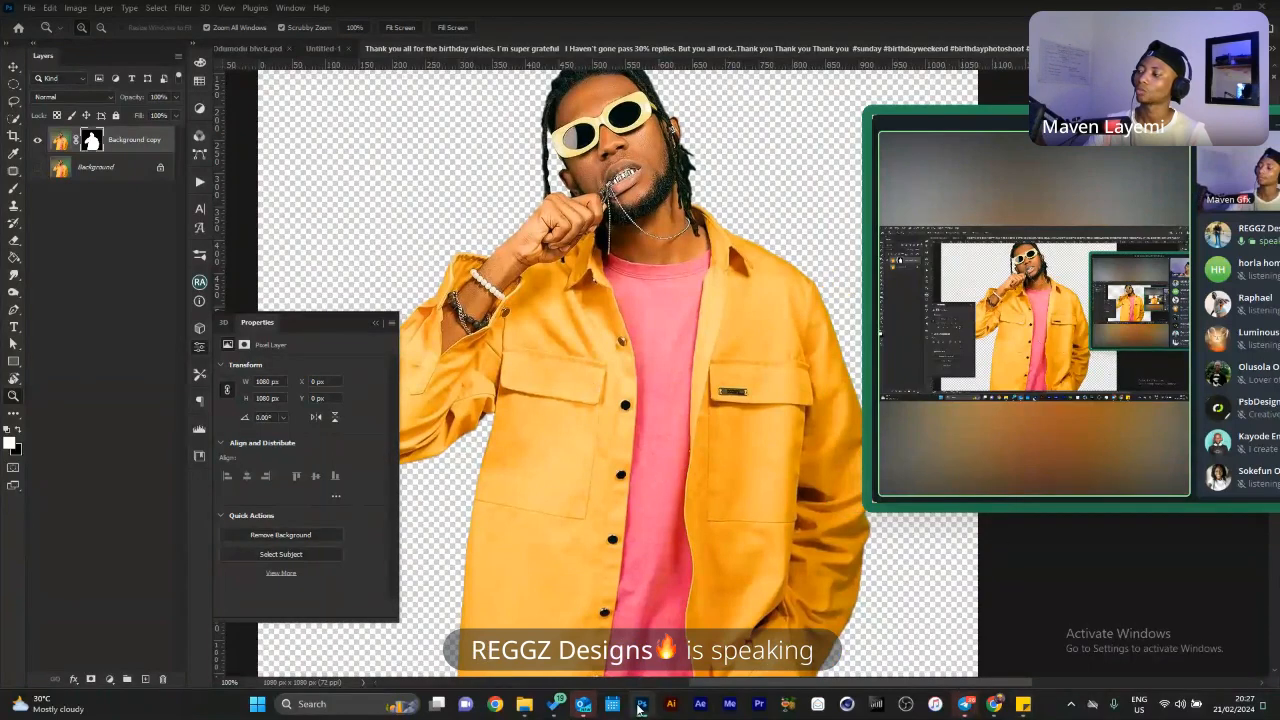
mouse_move(641, 706)
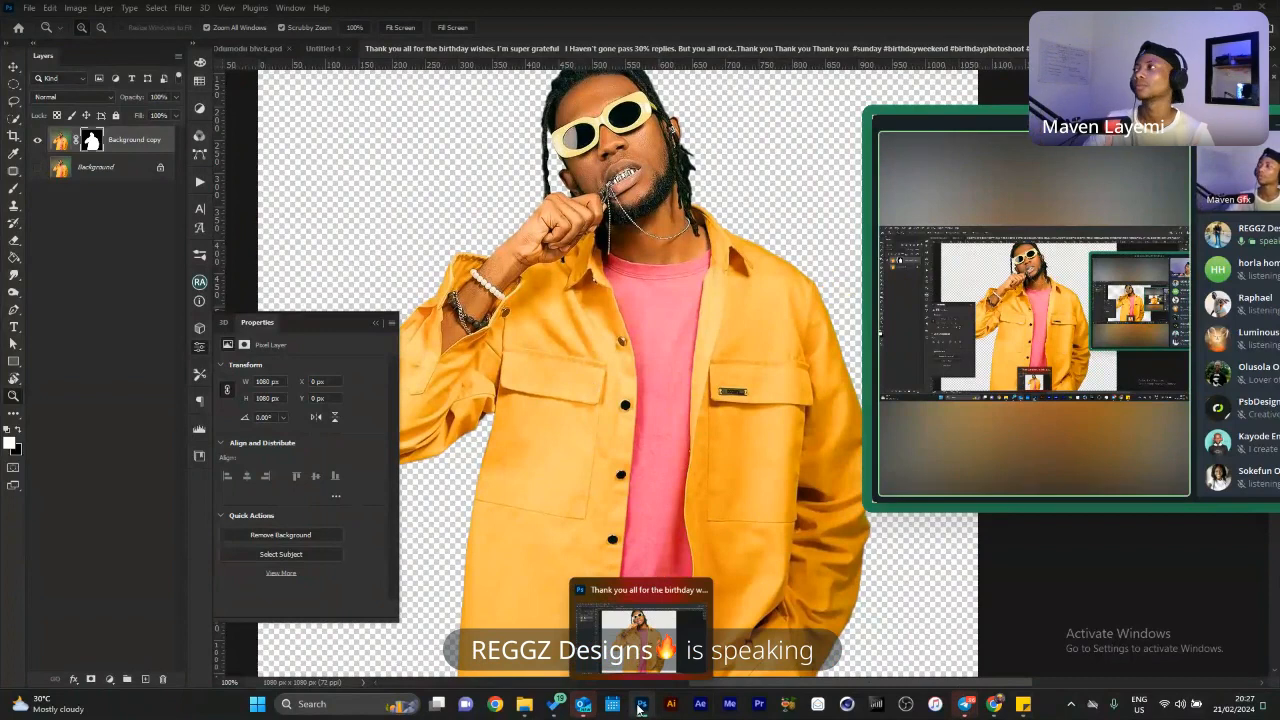
Review the yellow-jacket cutout, switch to the Untitled-1 document and examine the face placed on its yellow-orange canvas.
scroll(742, 514, up, 2)
scroll(755, 492, down, 5)
scroll(728, 440, up, 1)
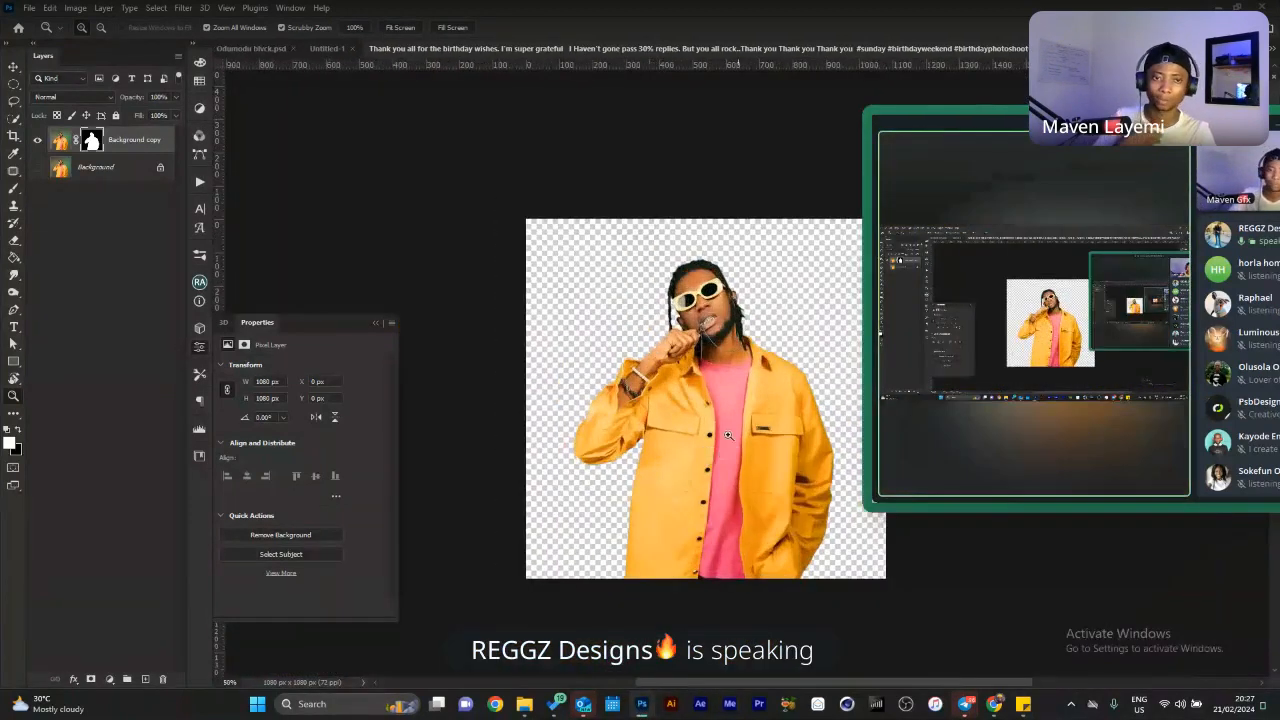
scroll(728, 436, up, 2)
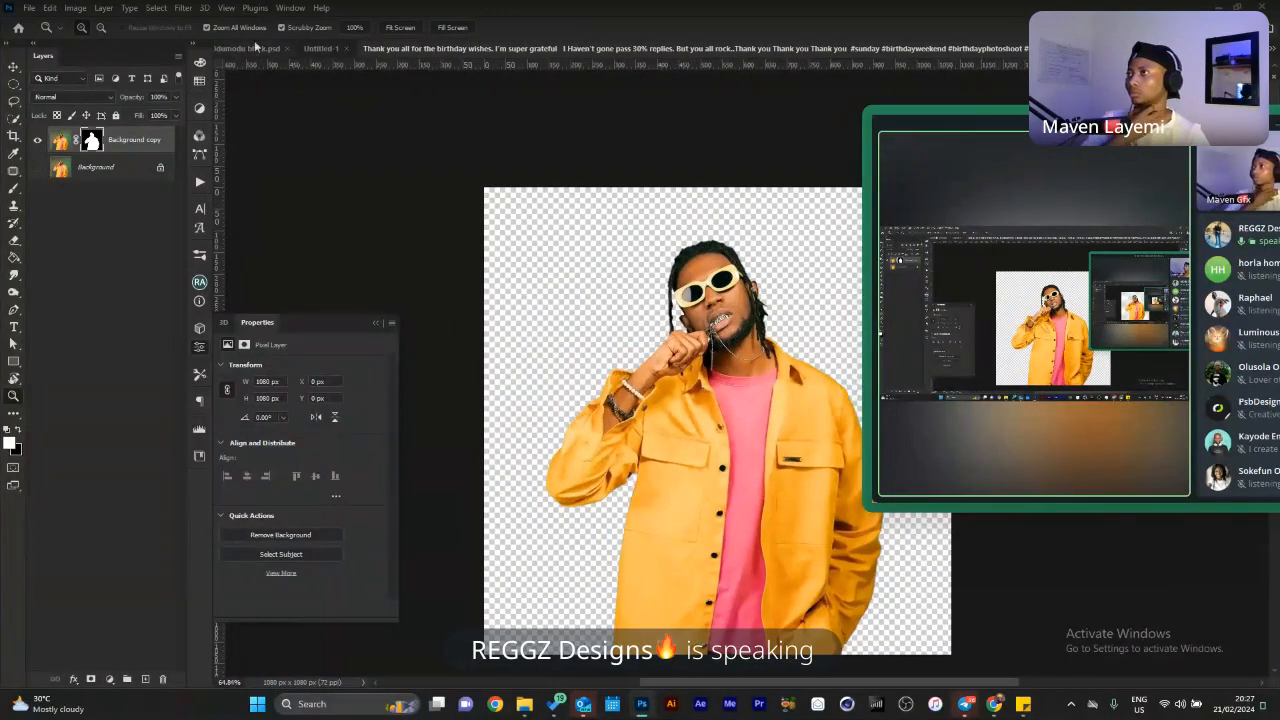
click(322, 48)
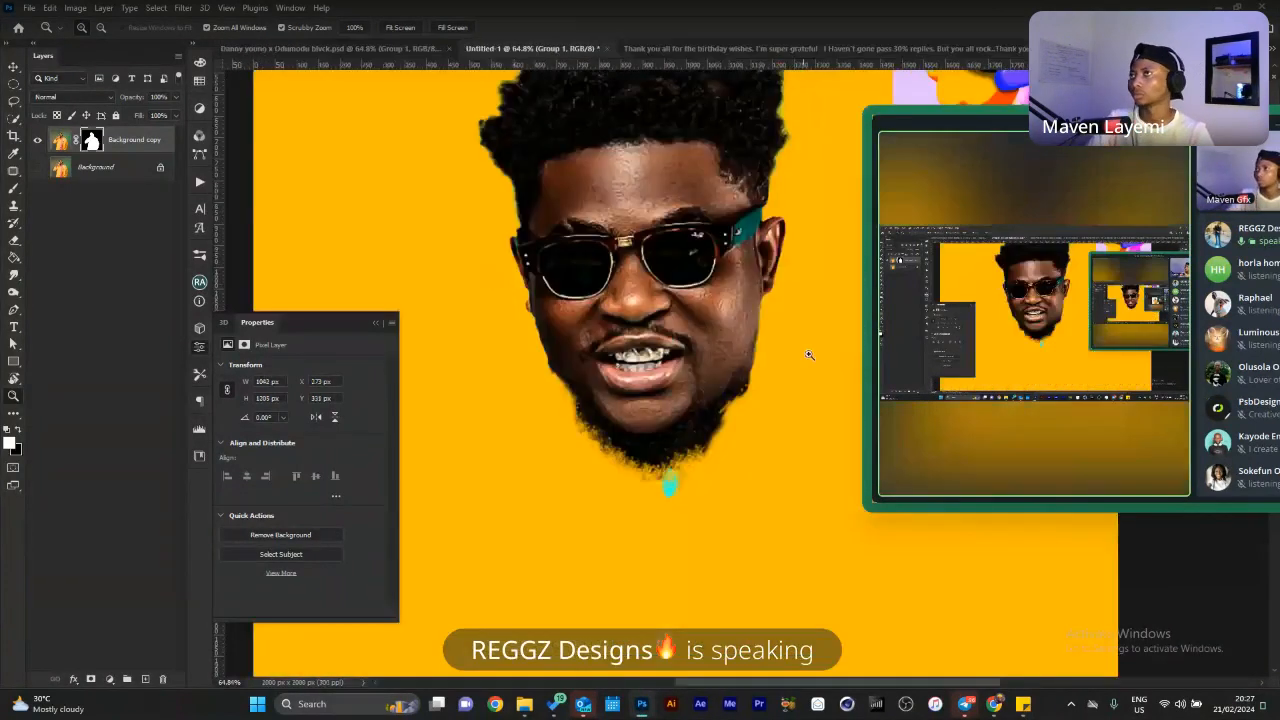
scroll(737, 330, down, 2)
scroll(738, 326, up, 1)
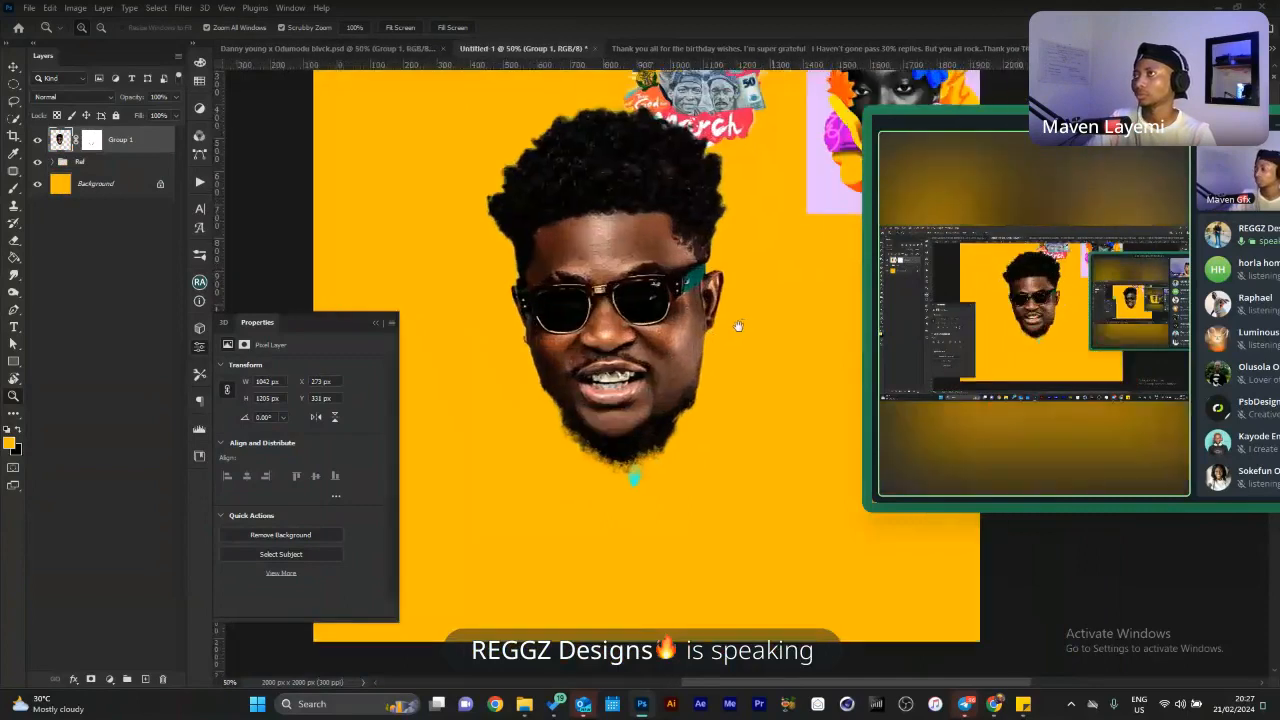
scroll(738, 326, down, 1)
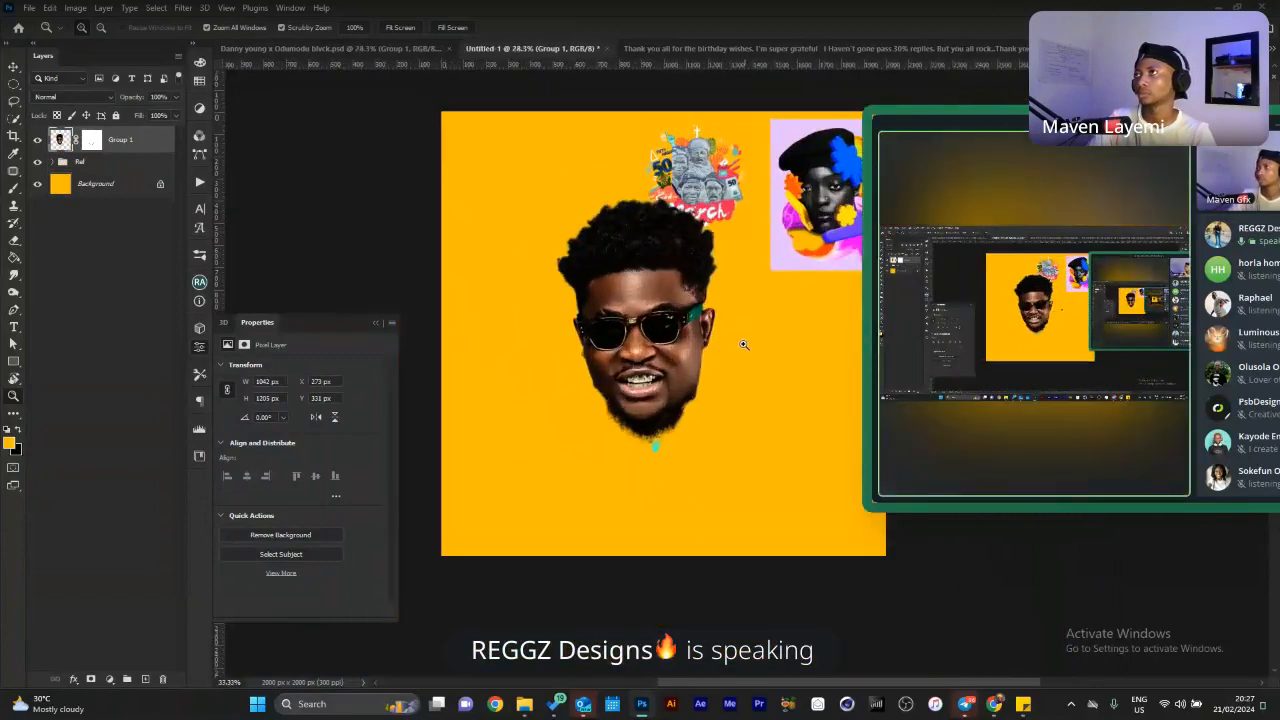
scroll(743, 344, up, 2)
scroll(730, 355, down, 2)
scroll(700, 380, up, 2)
drag(677, 397, 641, 384)
key(ctrl+space)
drag(635, 466, 697, 401)
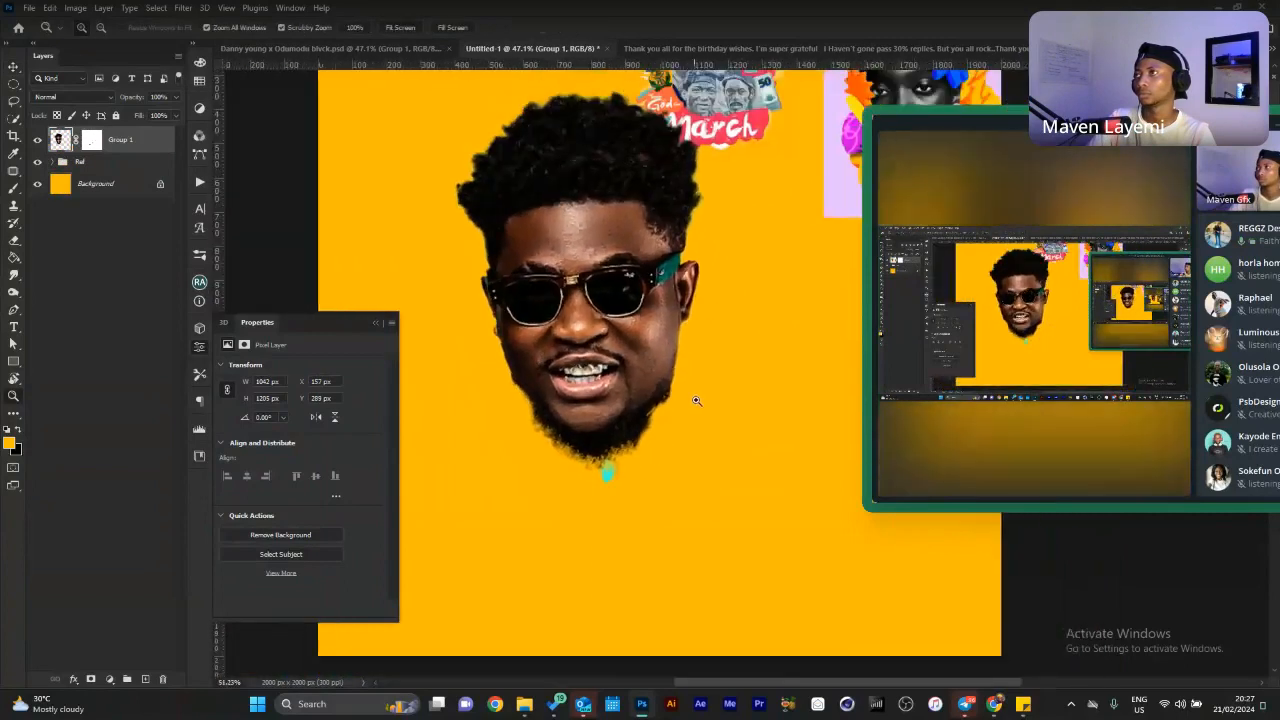
scroll(697, 401, down, 1)
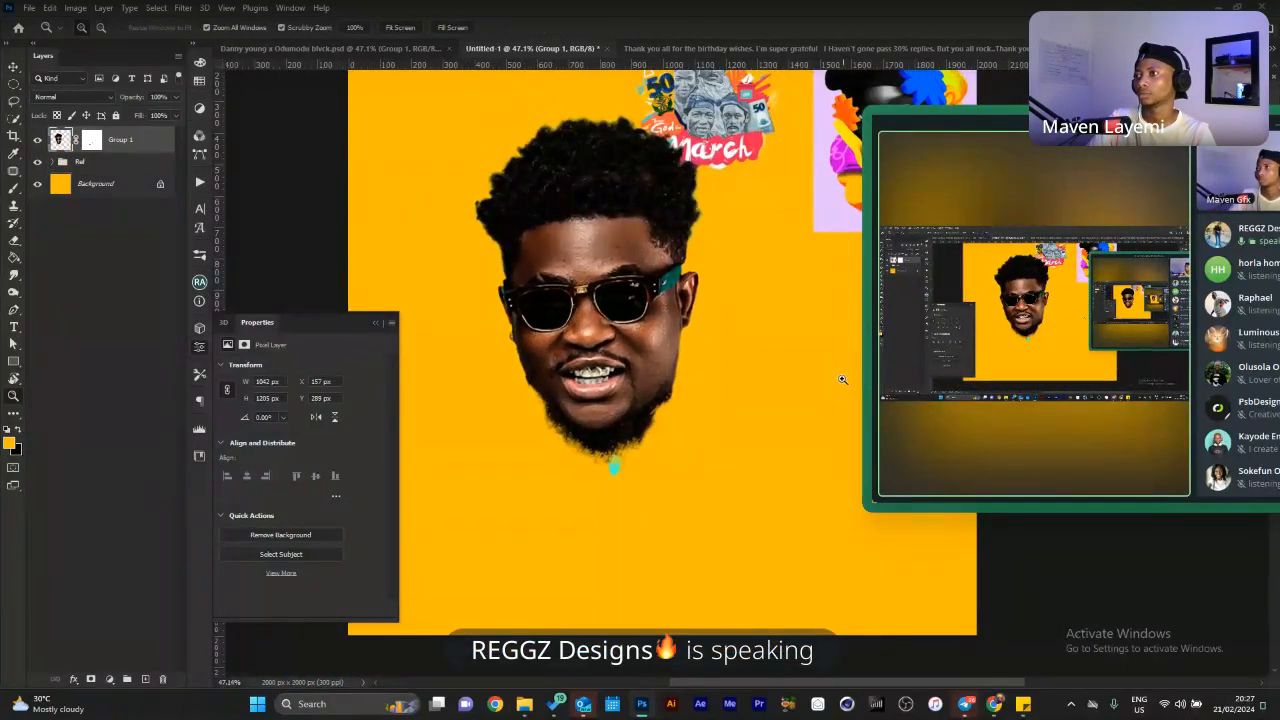
mouse_move(893, 385)
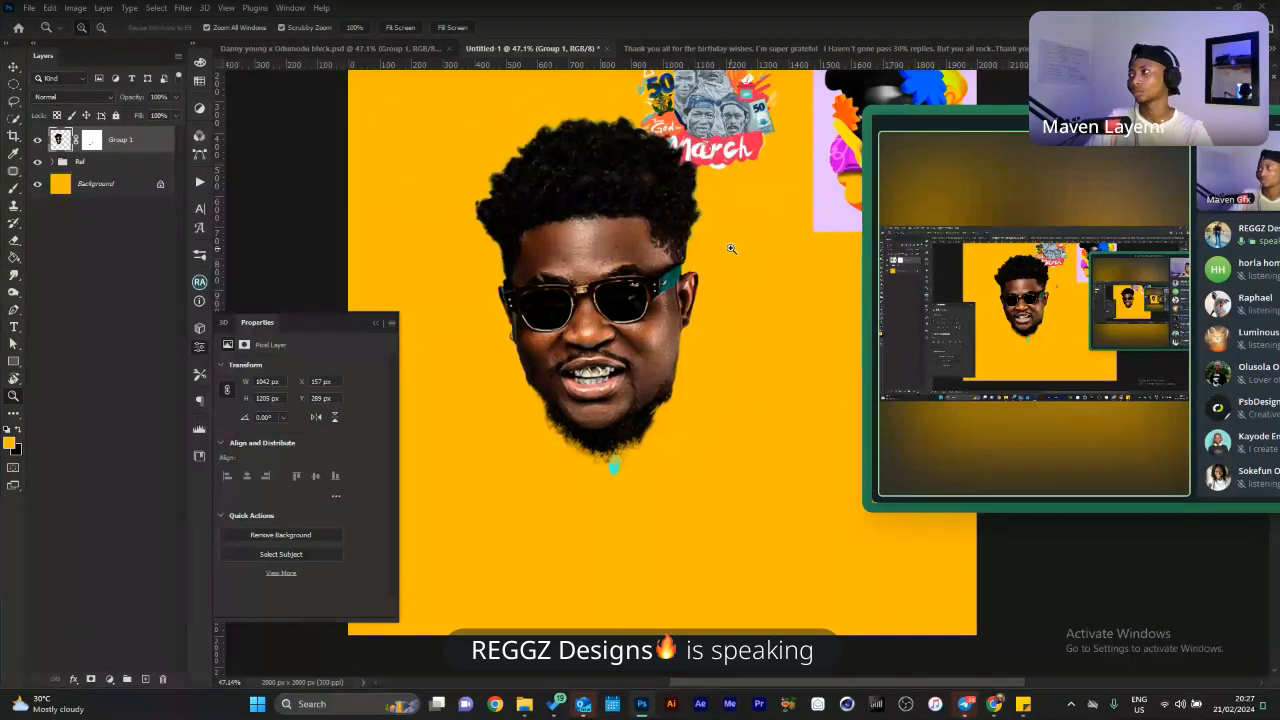
Return to the yellow-jacket photo document and collapse the Properties panel to uncover the canvas.
click(776, 50)
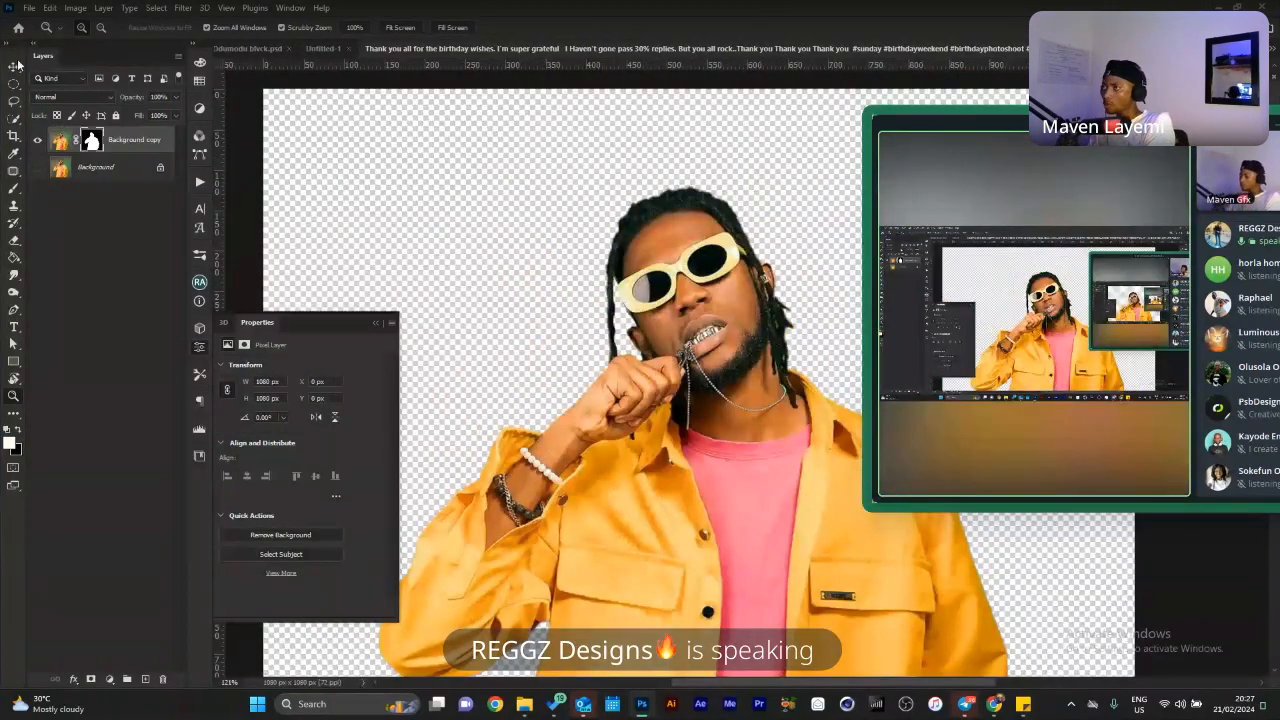
drag(42, 56, 60, 87)
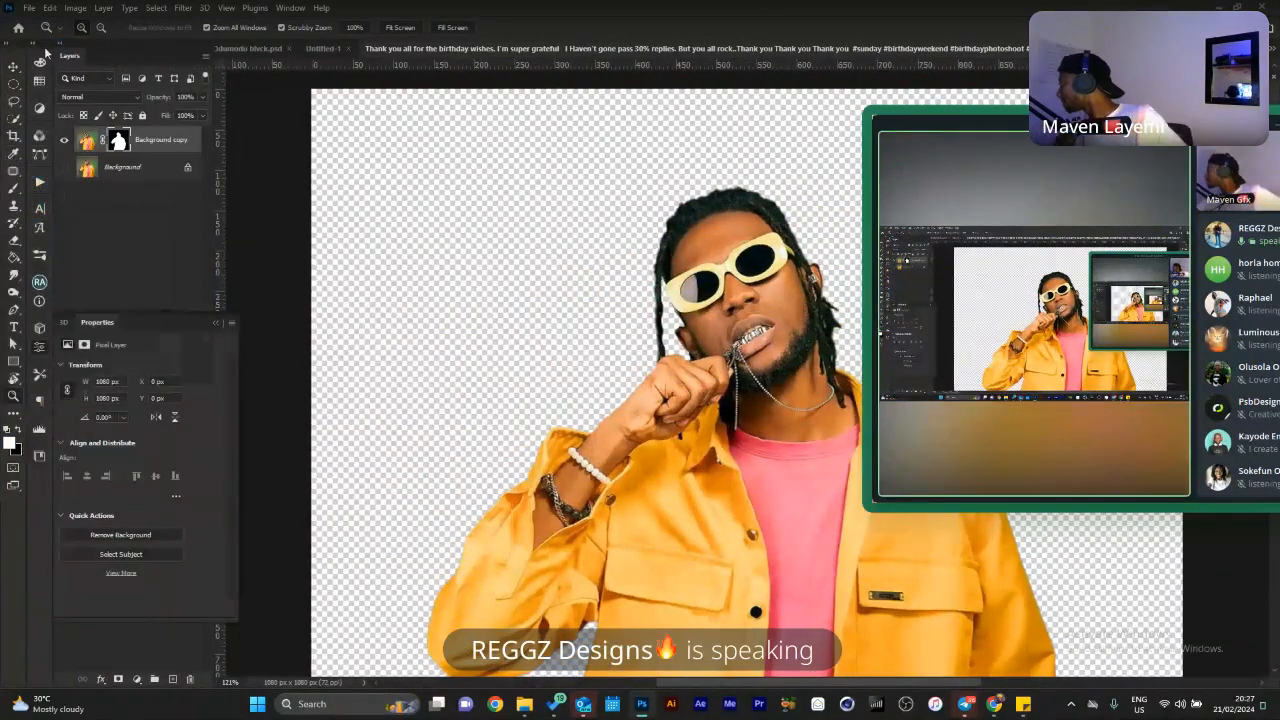
click(38, 81)
drag(79, 49, 11, 134)
drag(76, 59, 30, 90)
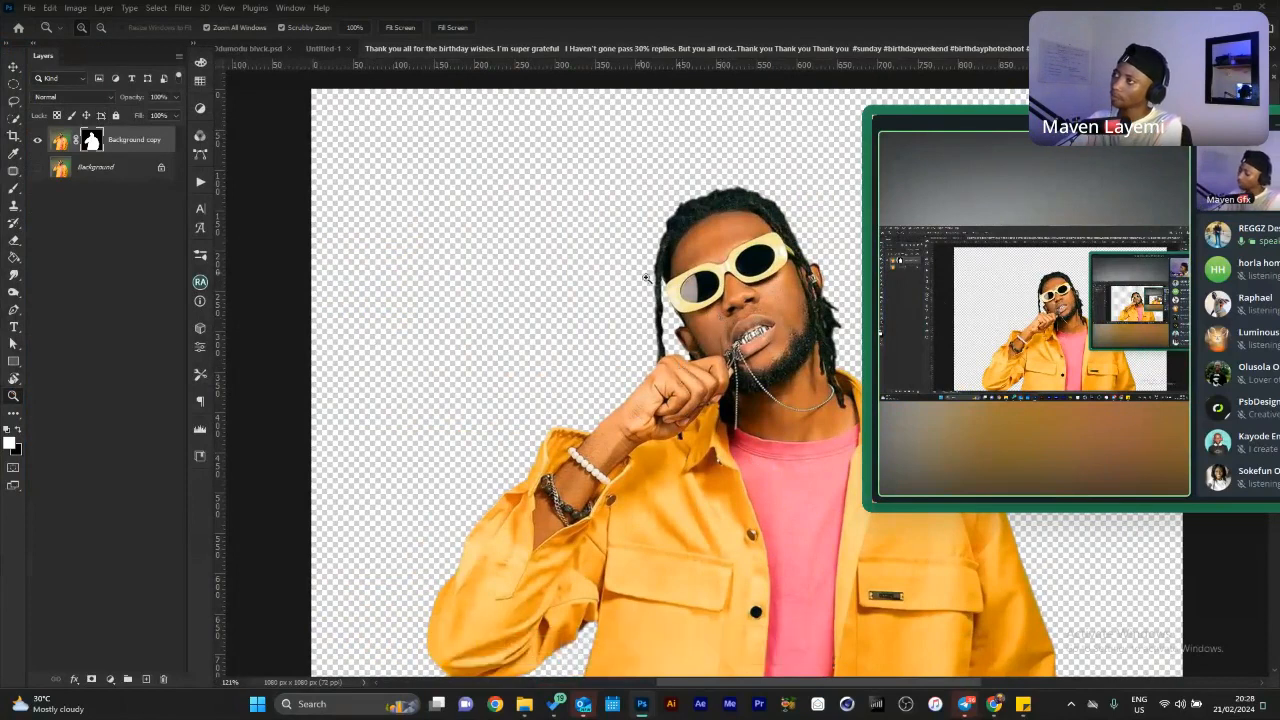
Apply the Background copy layer's mask and move the man's cutout into the Untitled-1 document.
drag(737, 312, 592, 242)
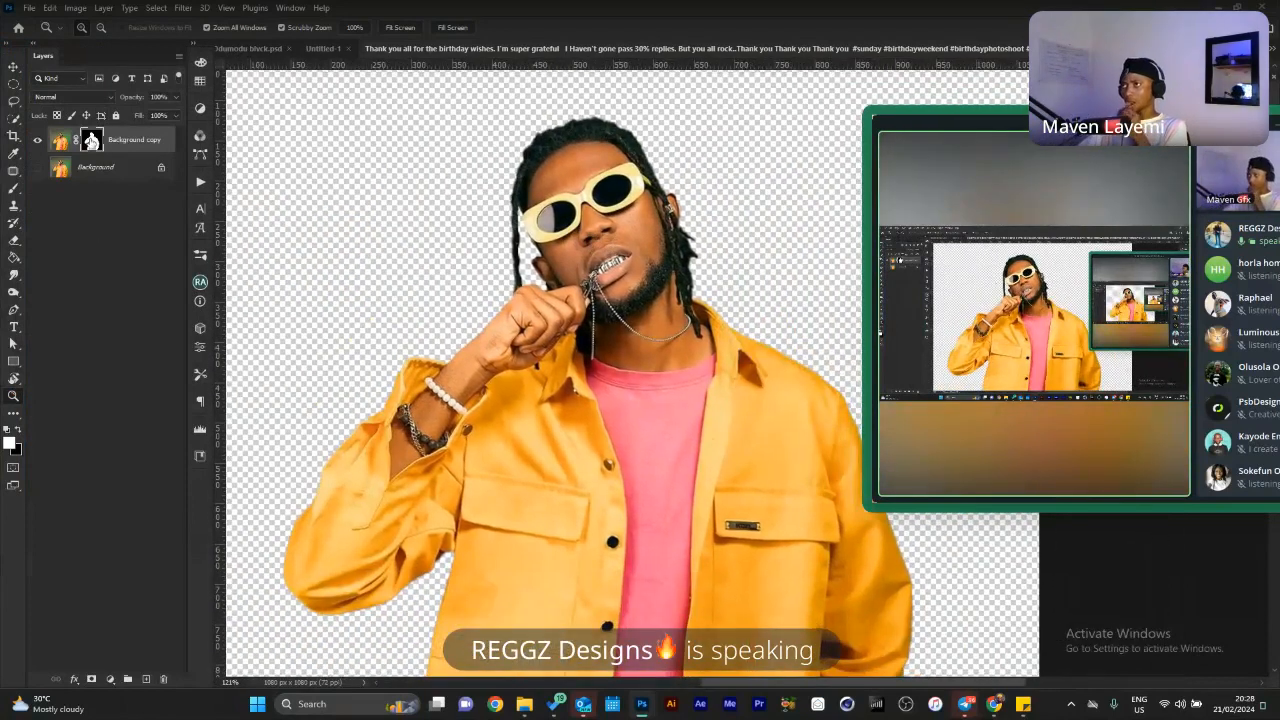
right_click(88, 143)
click(125, 167)
key(v)
drag(577, 232, 565, 312)
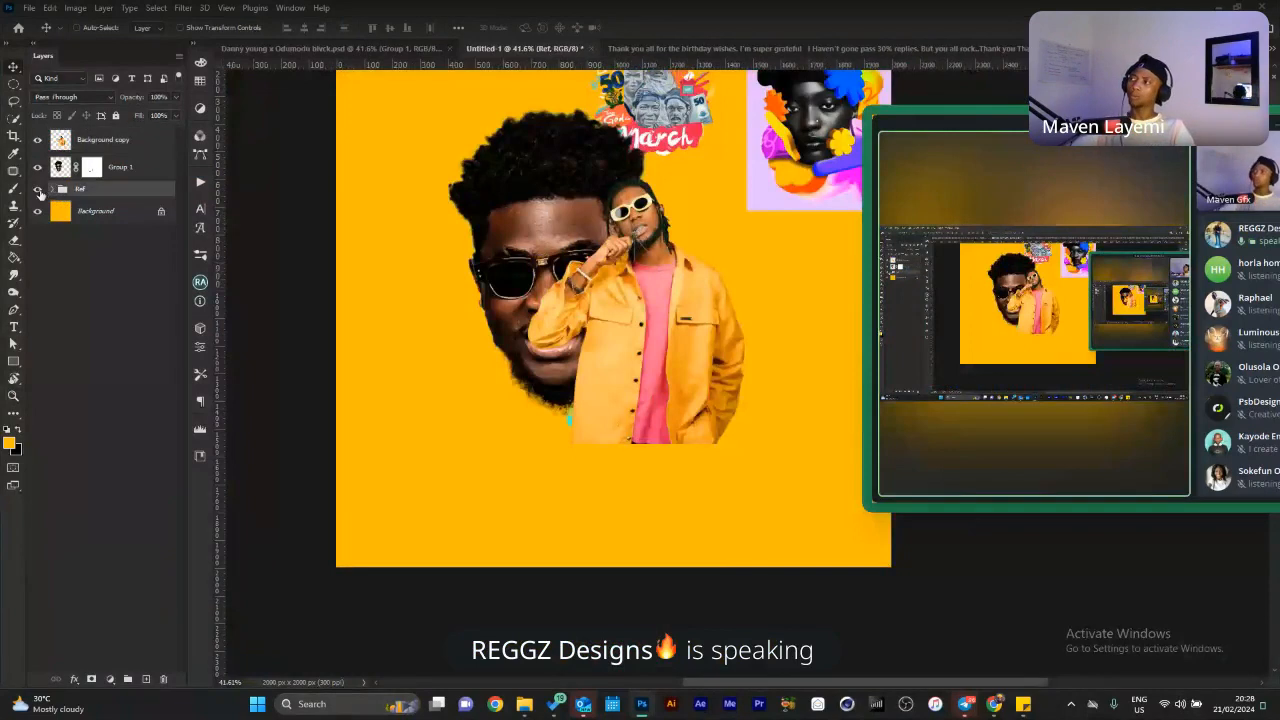
Hide the Group 1 layer and the Ref group, and enlarge the man's cutout to fill the canvas from the lower edge.
click(50, 191)
drag(676, 293, 595, 384)
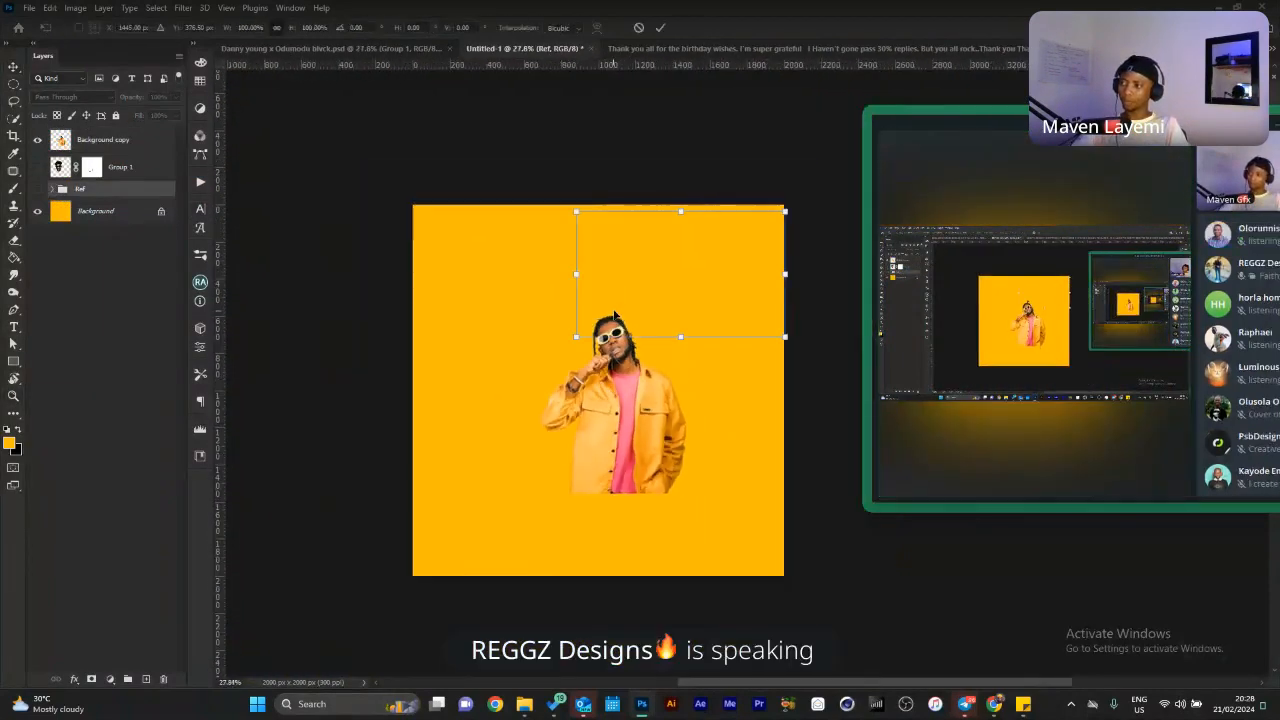
click(96, 143)
key(ctrl+t)
drag(612, 308, 618, 370)
key(Return)
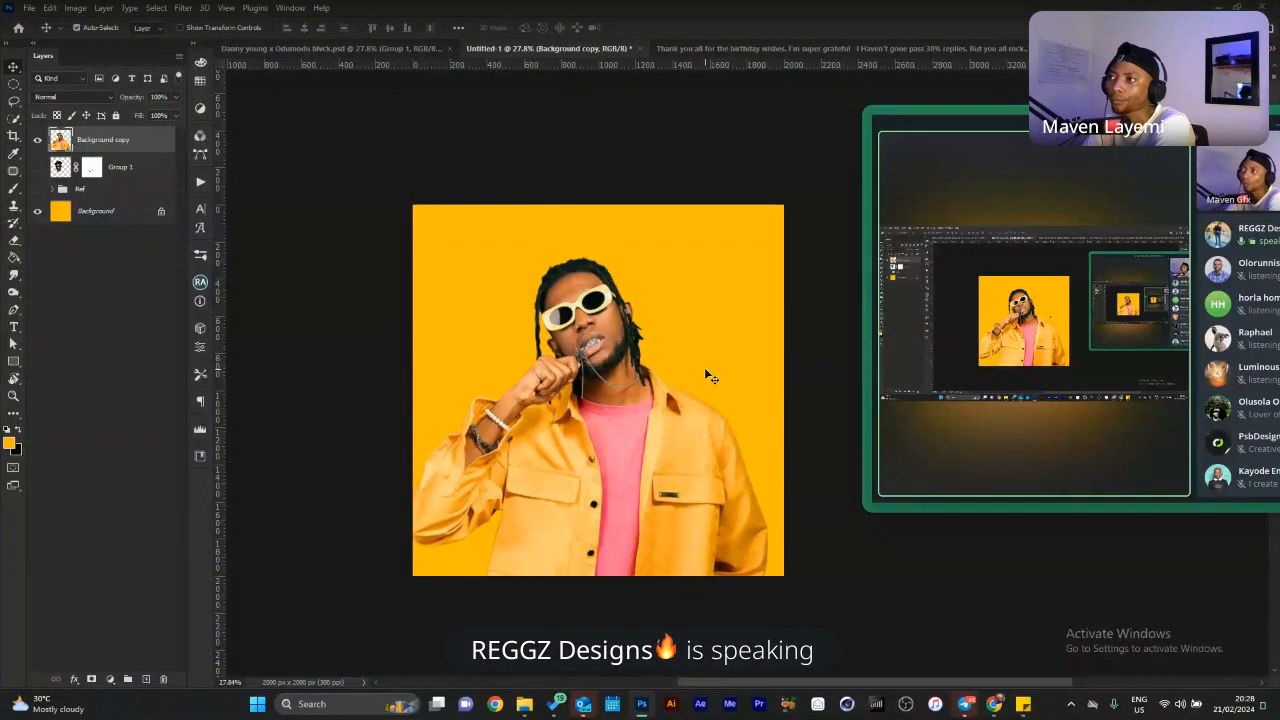
Rotate the man's cutout counterclockwise by about 3.6 degrees.
key(ctrl+t)
drag(763, 232, 746, 258)
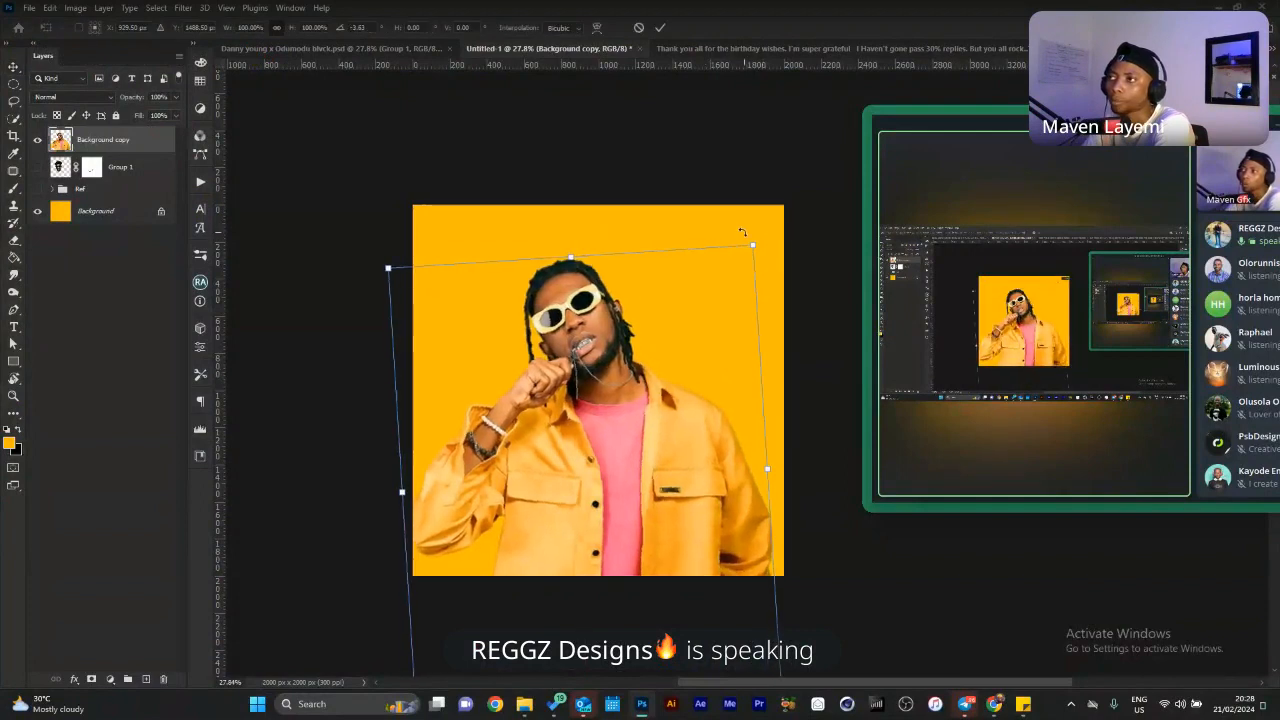
key(Return)
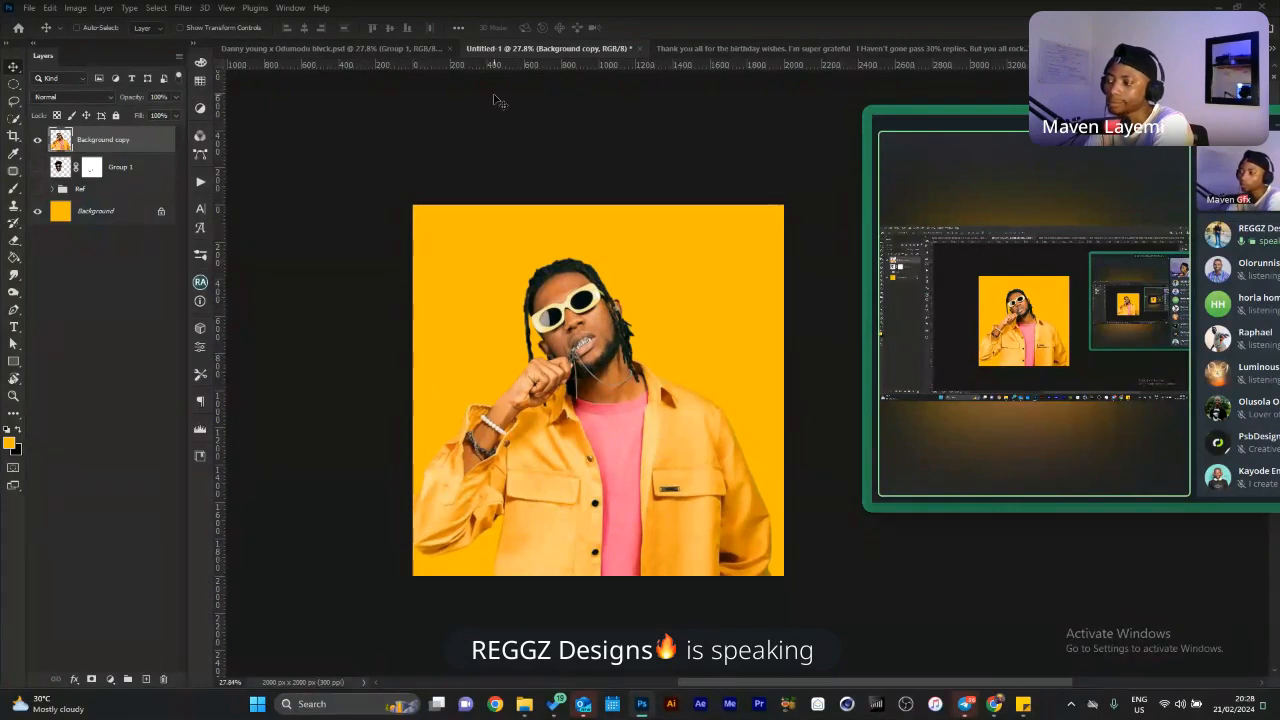
Try to trim the fringe around the man's cutout with a recorded selection-and-delete action.
key(z)
drag(620, 318, 646, 316)
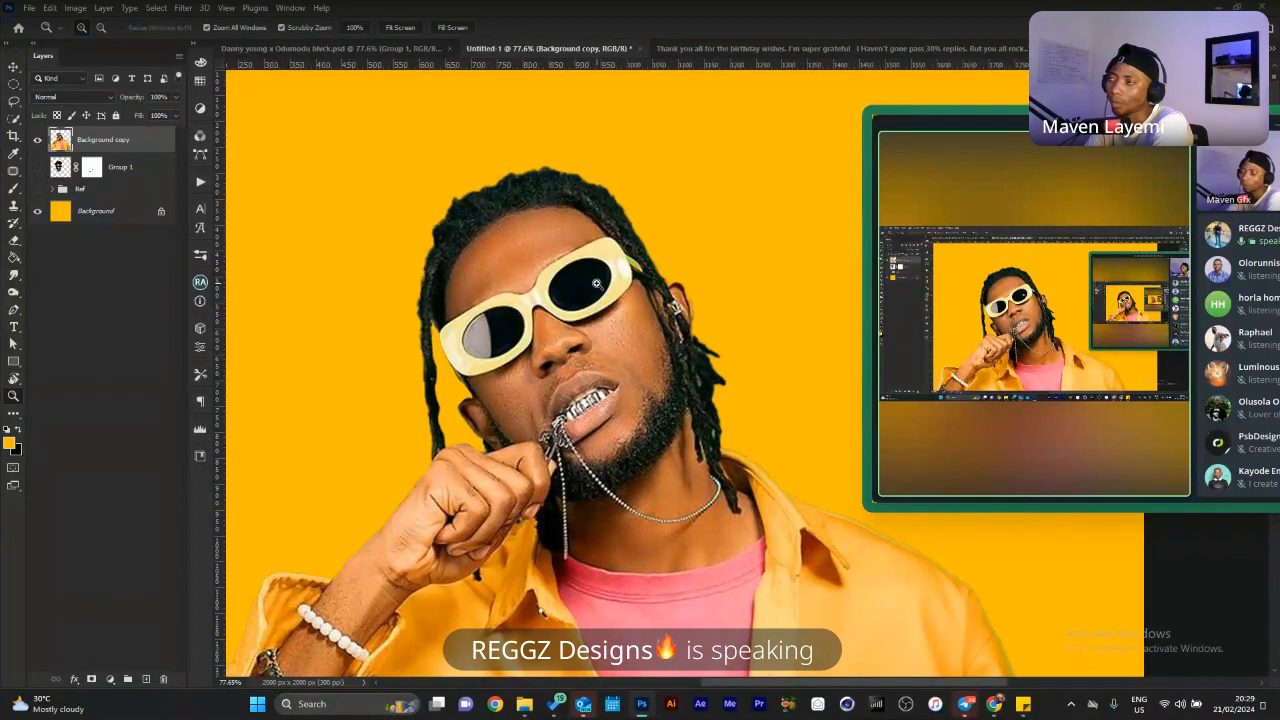
drag(634, 347, 615, 440)
click(92, 236)
drag(721, 387, 685, 385)
drag(460, 472, 529, 449)
key(F2)
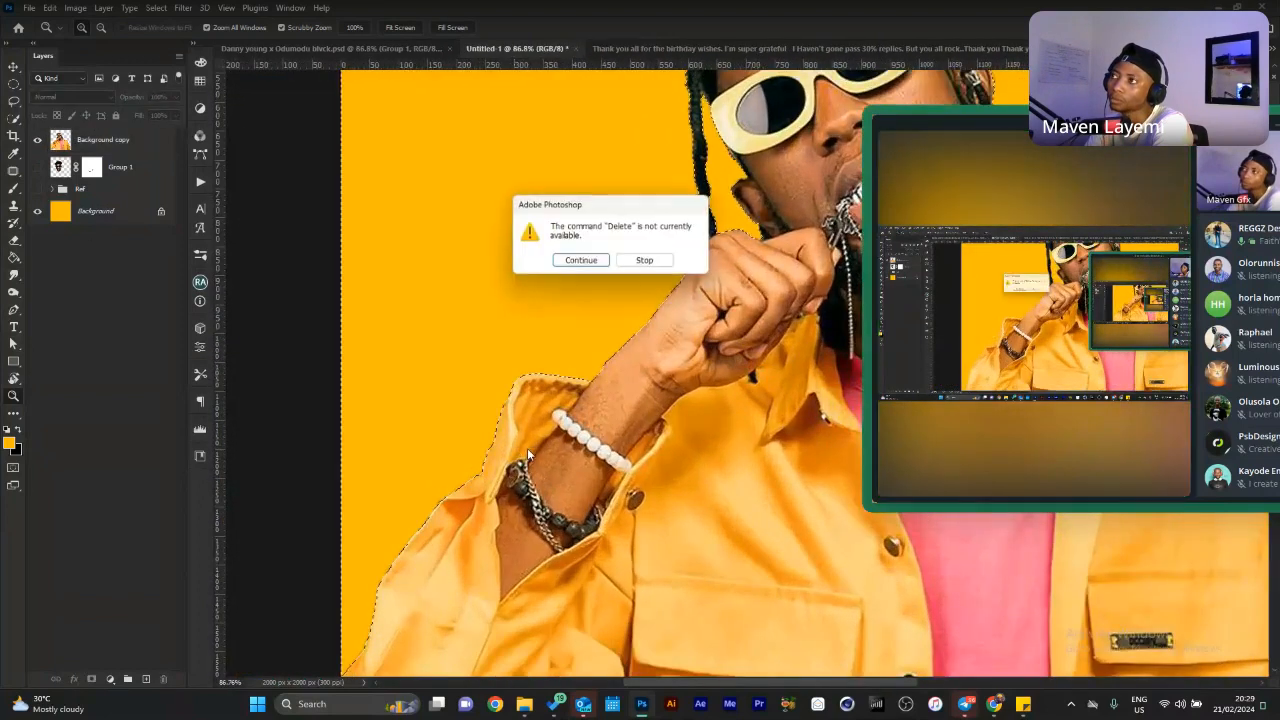
click(645, 261)
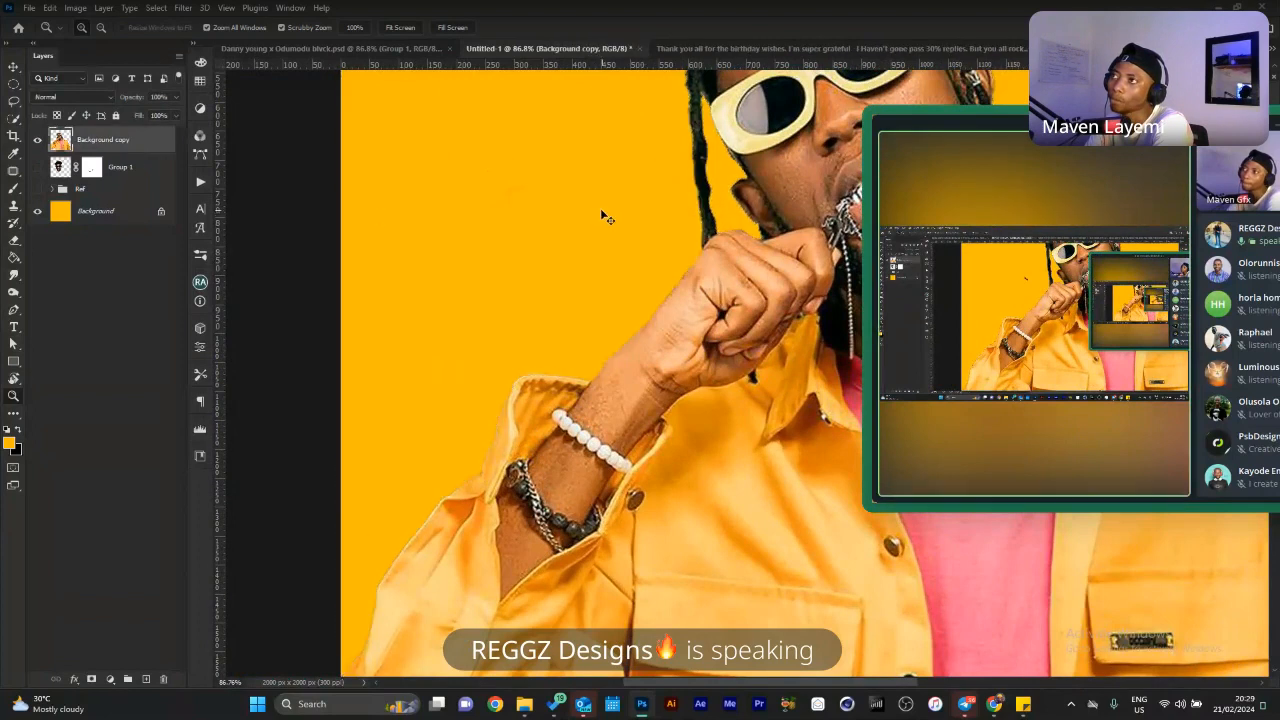
Examine the cutout's edges around the hand, sleeve and shoulder, clearing the group-call window off the canvas.
drag(500, 440, 563, 382)
drag(840, 383, 631, 277)
drag(750, 279, 809, 282)
drag(809, 282, 665, 183)
drag(345, 252, 670, 393)
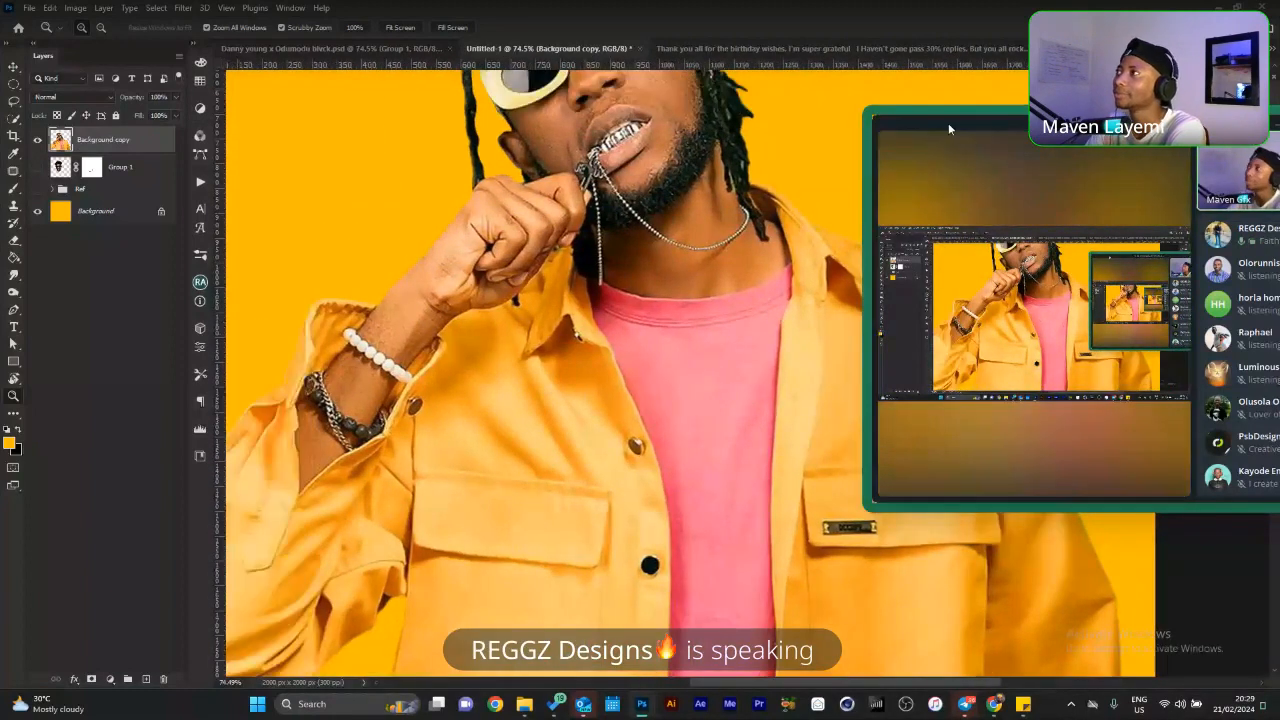
drag(948, 123, 844, 126)
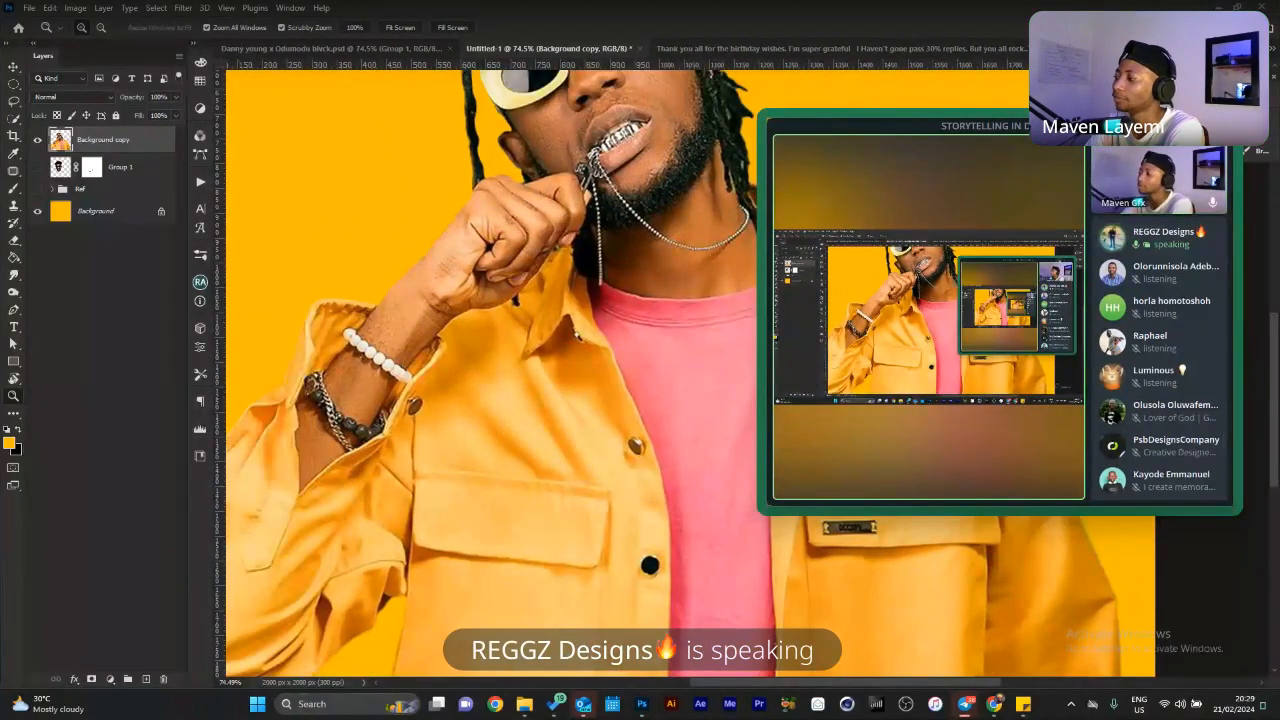
key(alt+Tab)
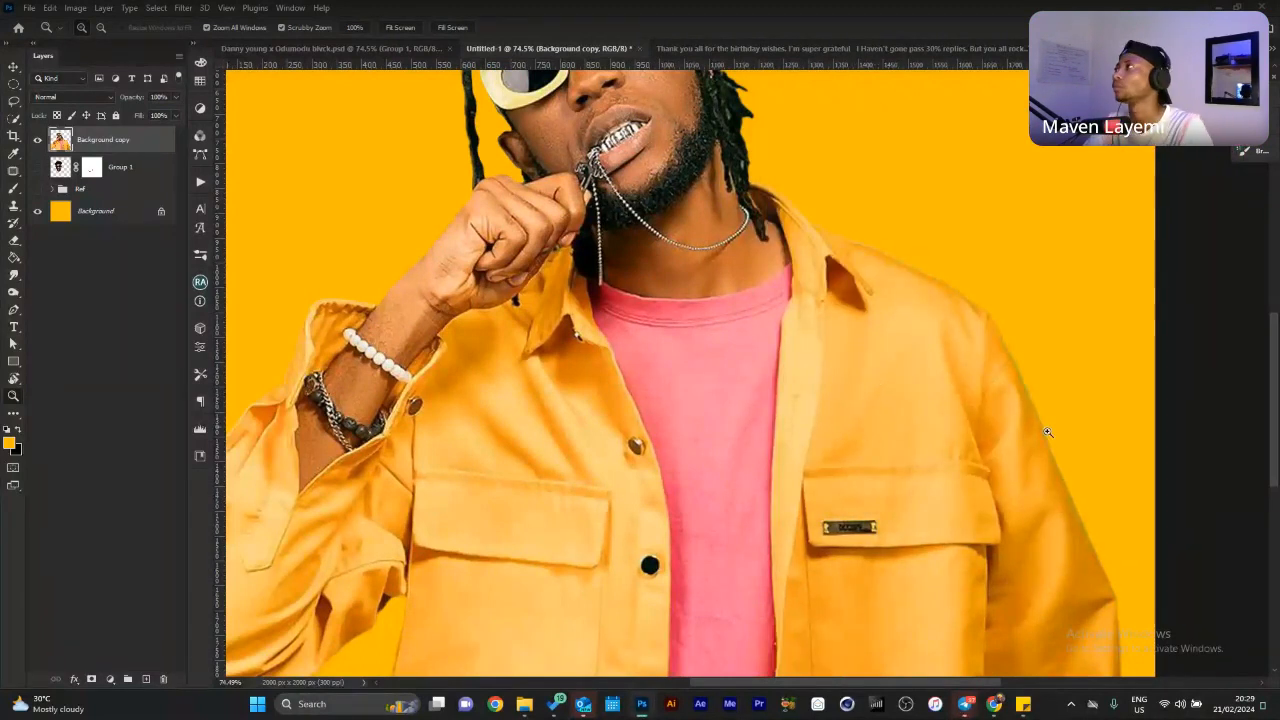
drag(1020, 381, 834, 394)
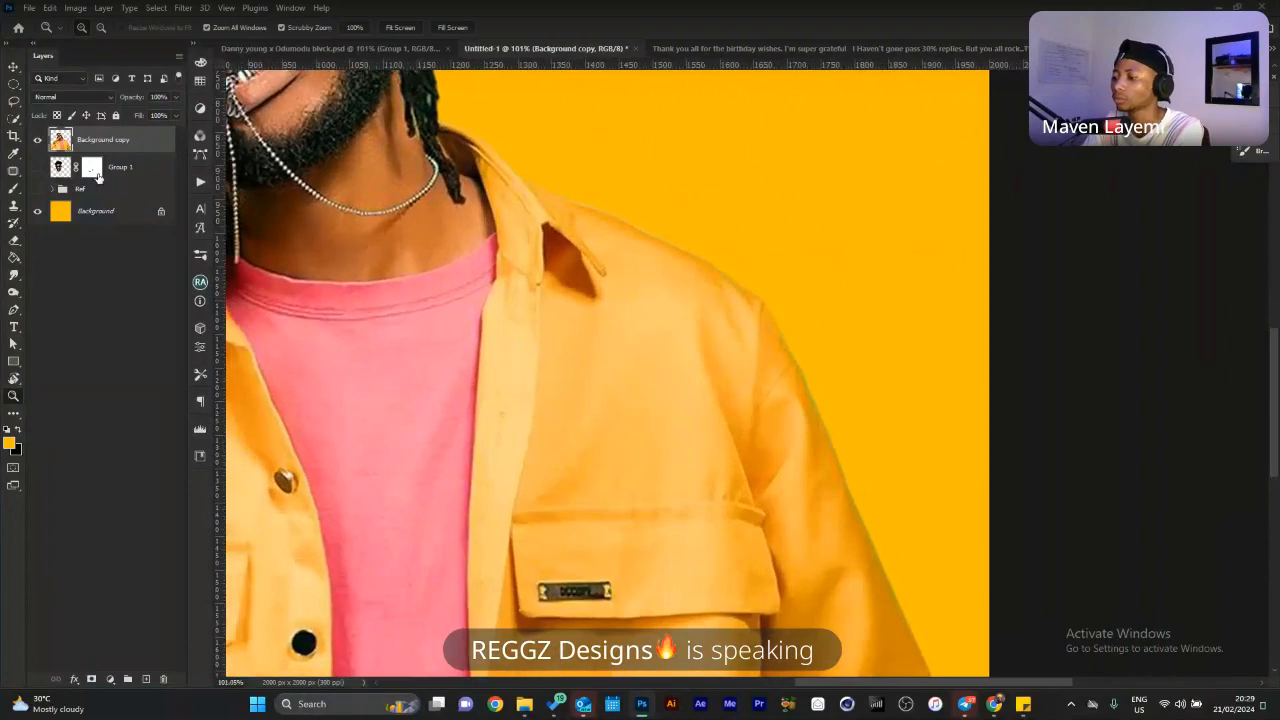
Load the outline of the Background copy layer as a selection and contract it.
ctrl+click(61, 141)
click(183, 8)
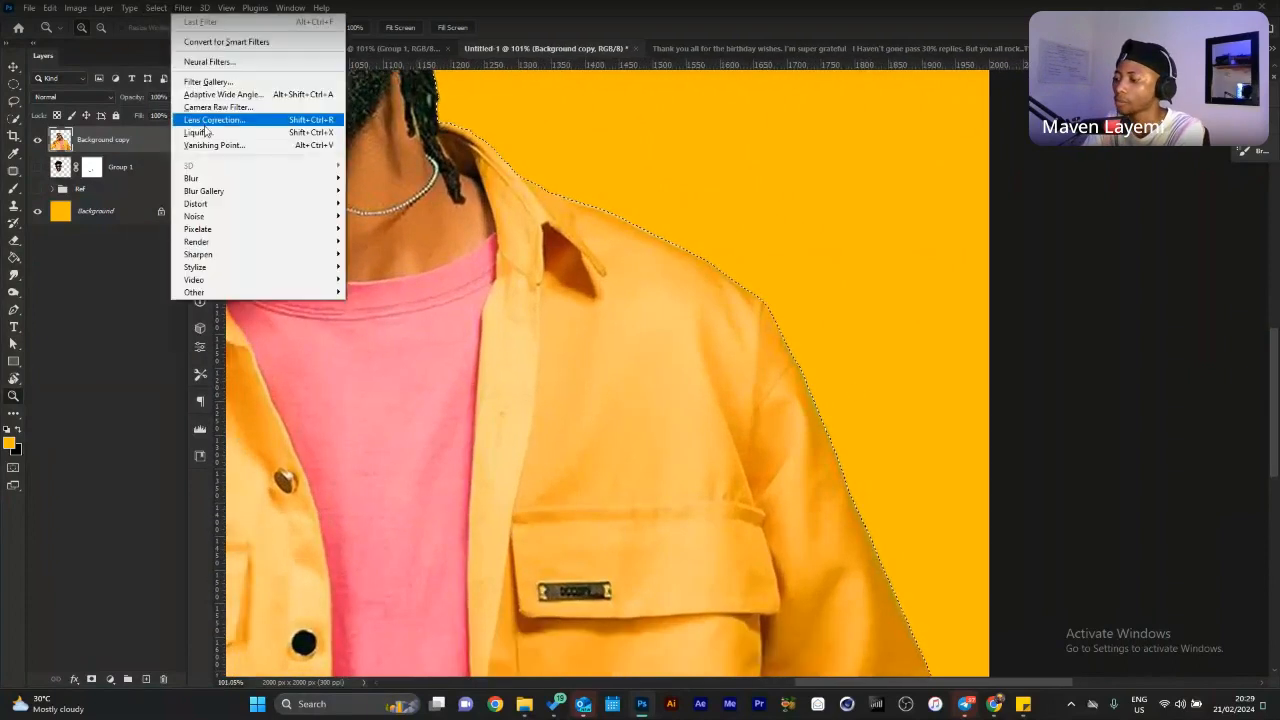
mouse_move(163, 8)
click(69, 147)
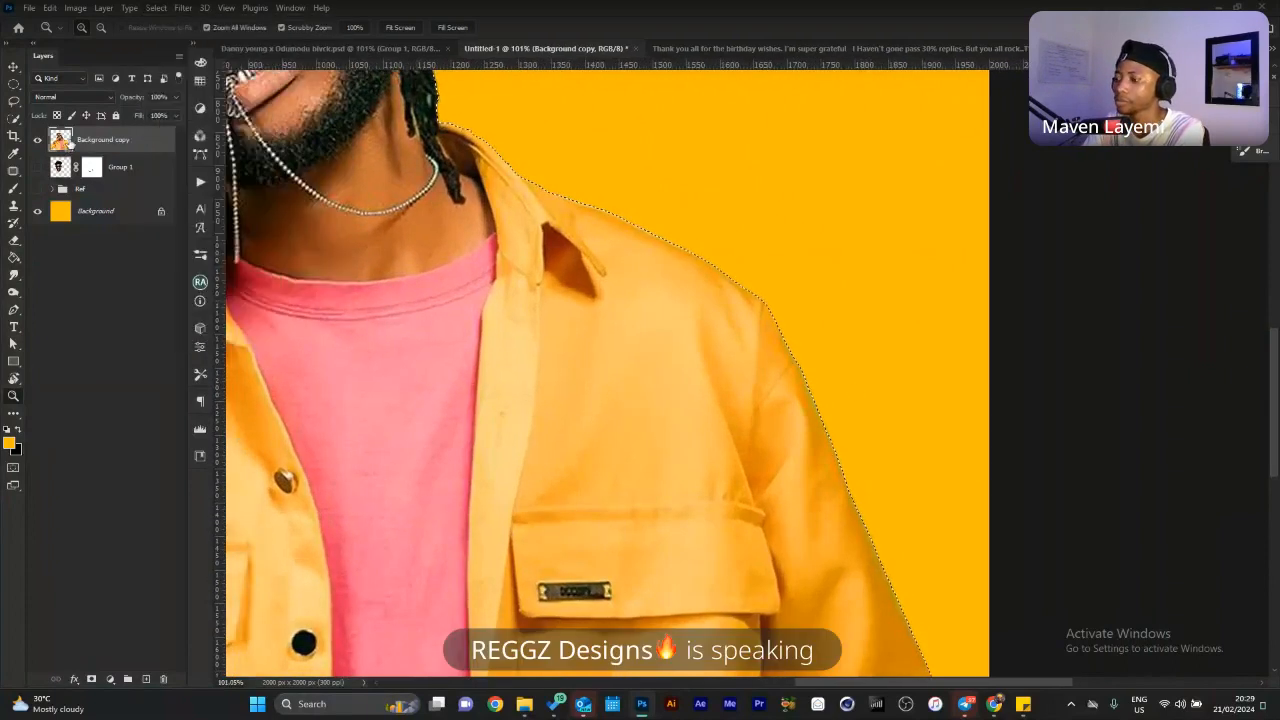
click(157, 8)
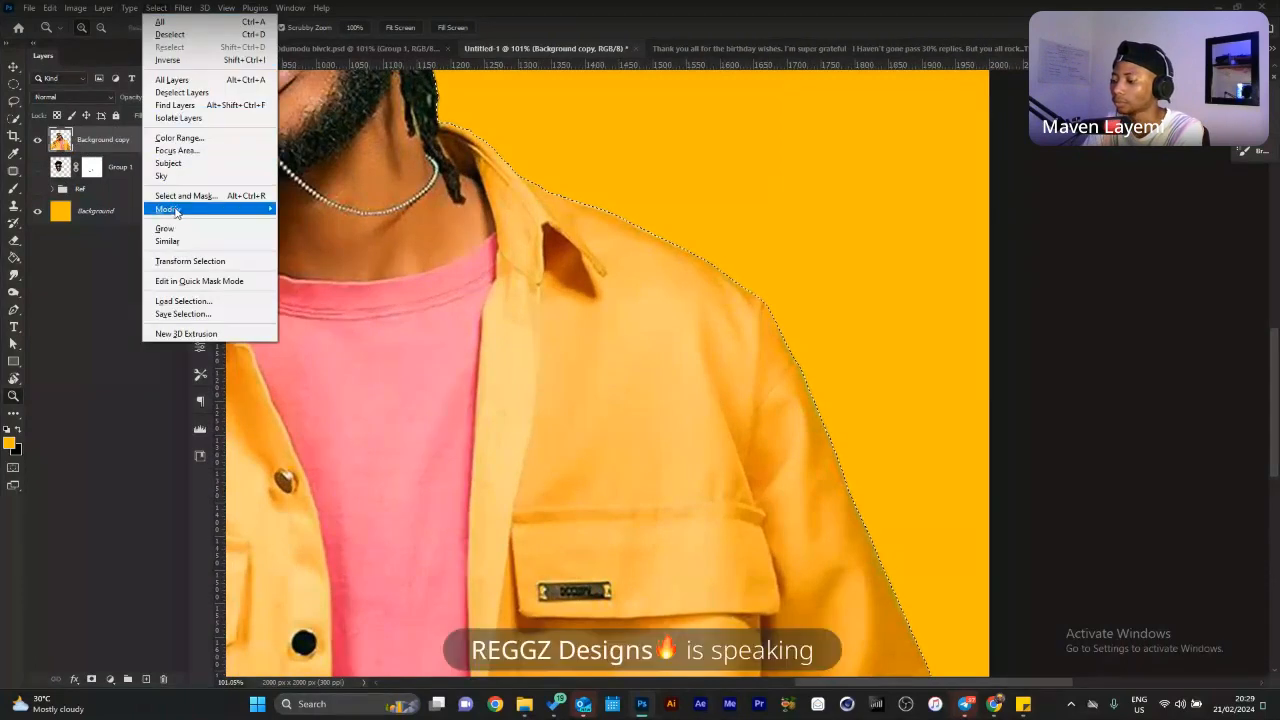
mouse_move(180, 211)
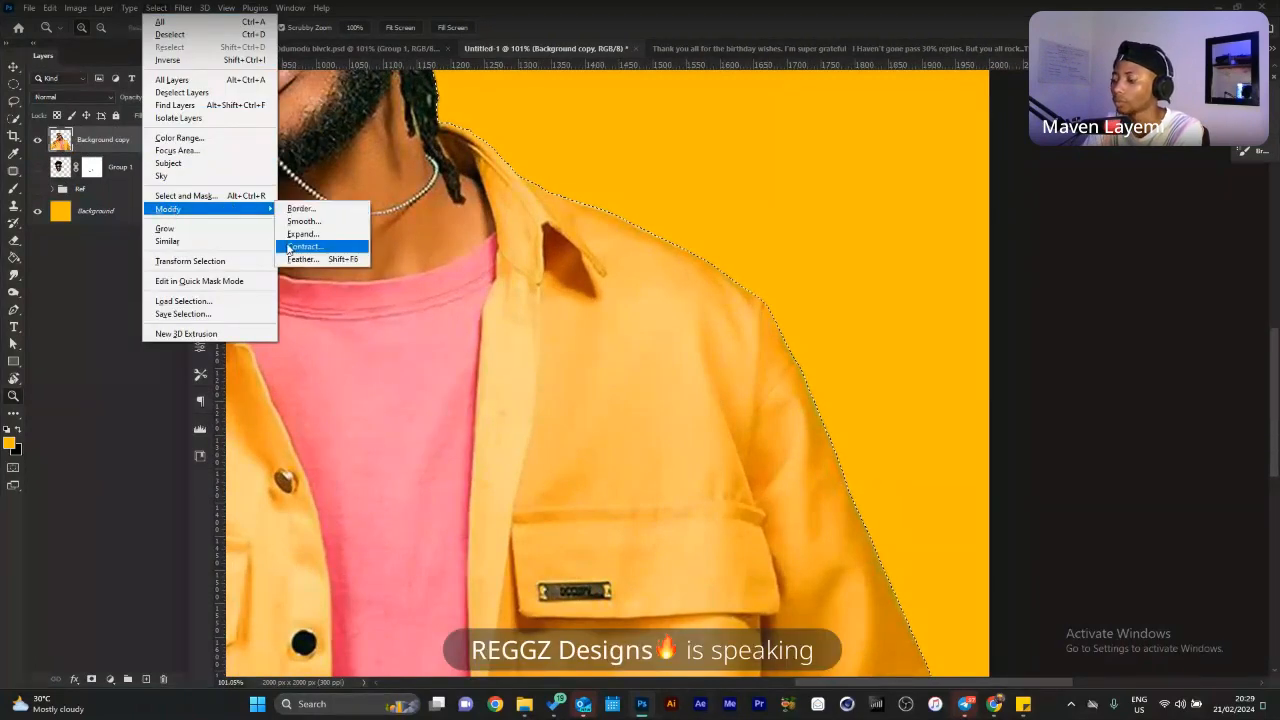
click(303, 246)
click(704, 219)
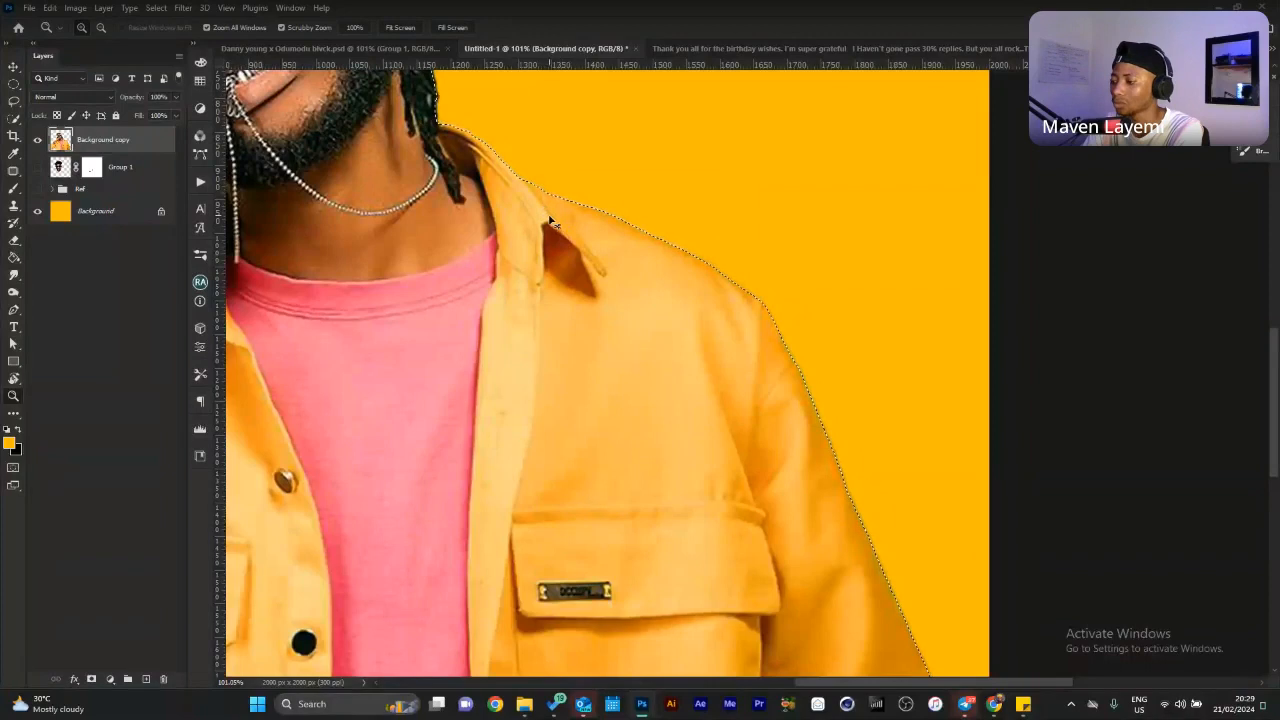
Invert the selection, hide its outline and erase the green fringe along the jacket's shoulder and the straight-hanging sleeve.
key(ctrl+h)
key(e)
mouse_move(480, 160)
mouse_down()
mouse_move(637, 260)
mouse_move(715, 248)
mouse_move(755, 303)
mouse_up()
key(ctrl+z)
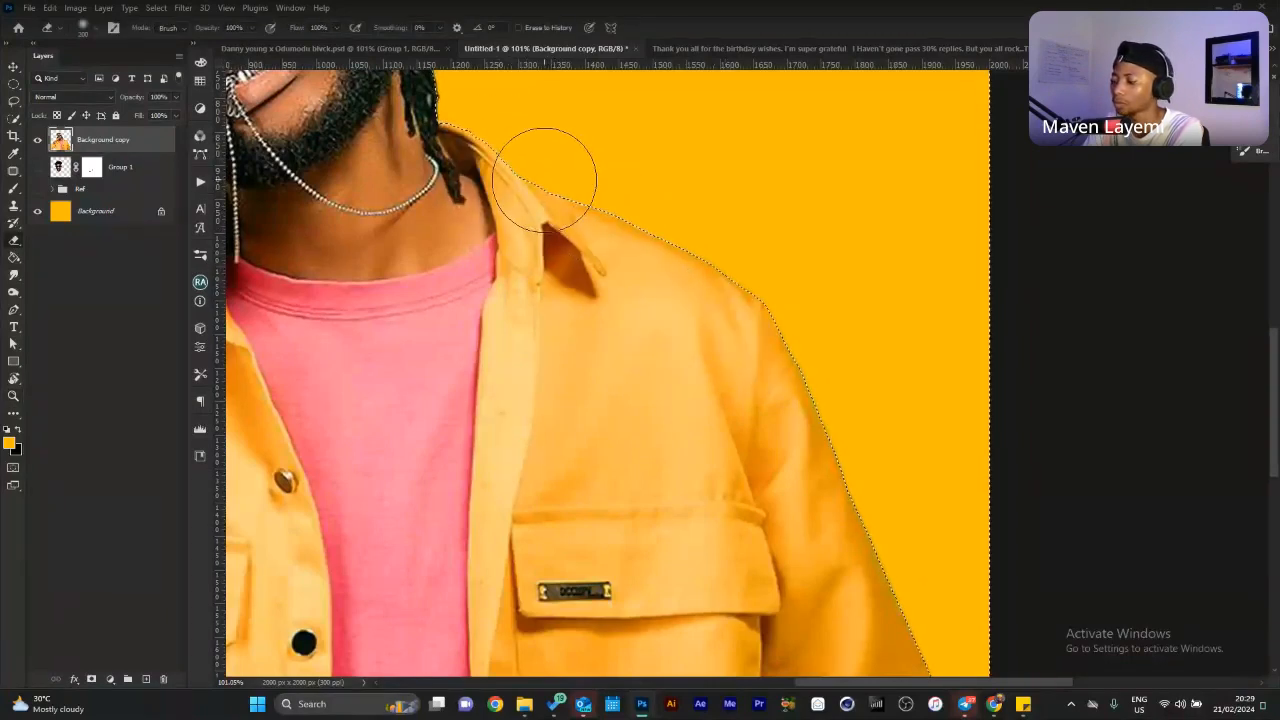
drag(875, 428, 801, 287)
drag(840, 483, 829, 314)
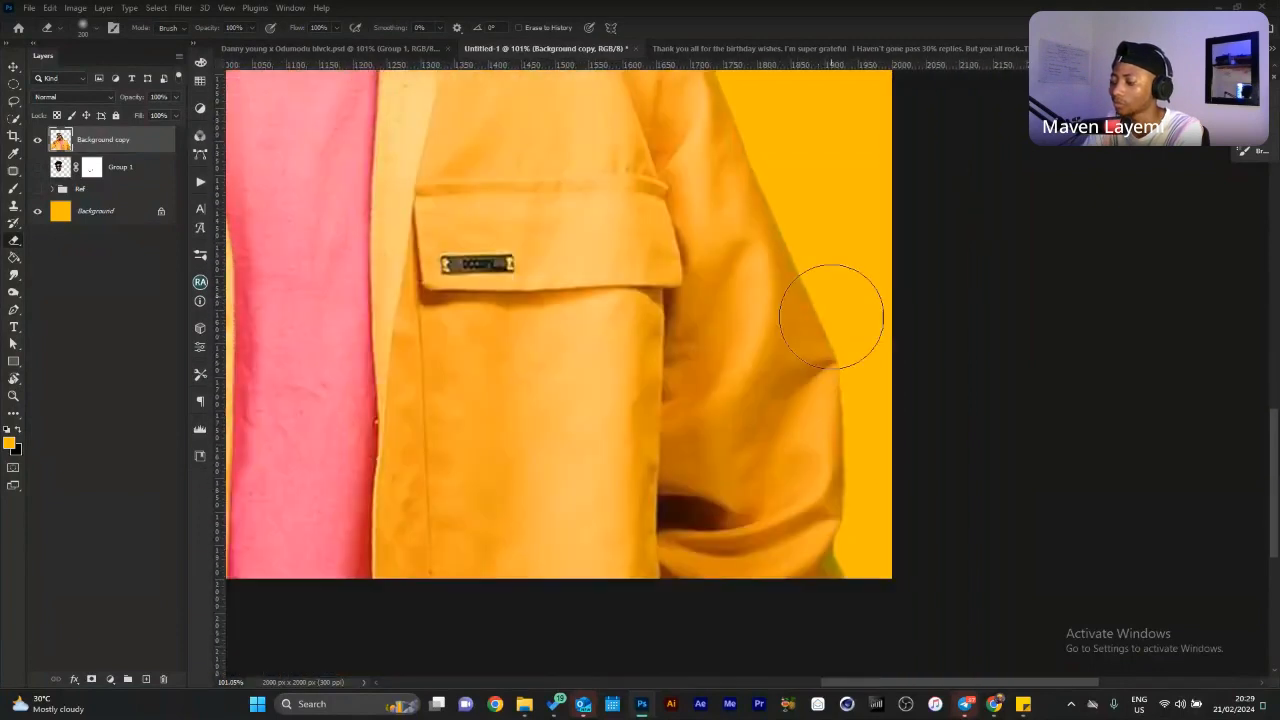
mouse_move(838, 440)
mouse_down()
mouse_move(810, 354)
mouse_move(810, 642)
mouse_up()
drag(684, 231, 788, 442)
drag(705, 441, 771, 363)
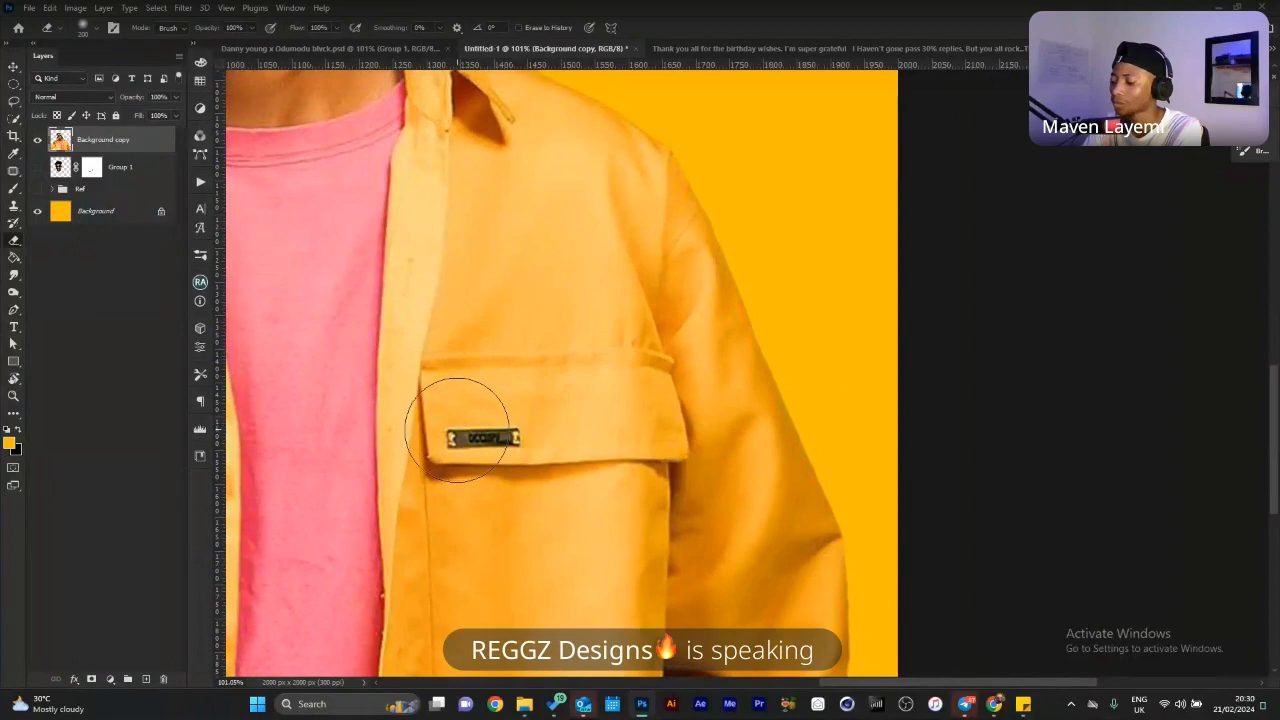
Add a new layer named Layer 3 above Background copy and clip it to the man's cutout.
key(ctrl+shift+n)
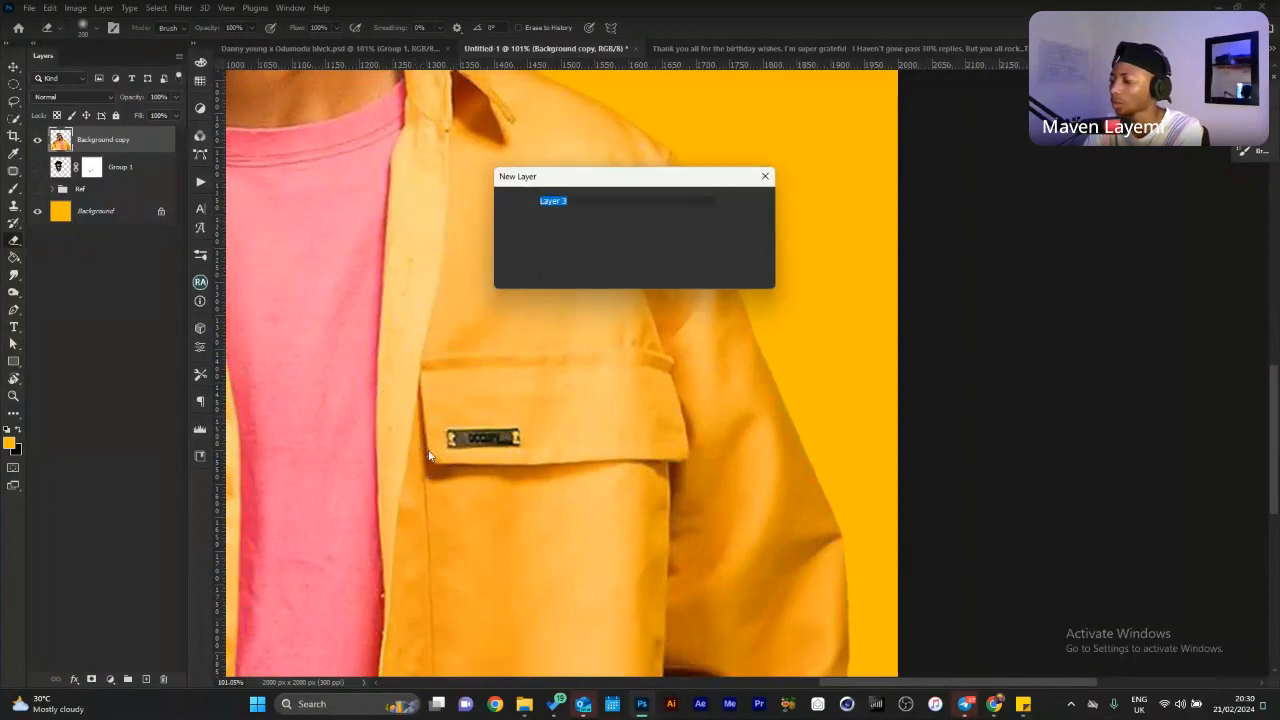
key(Return)
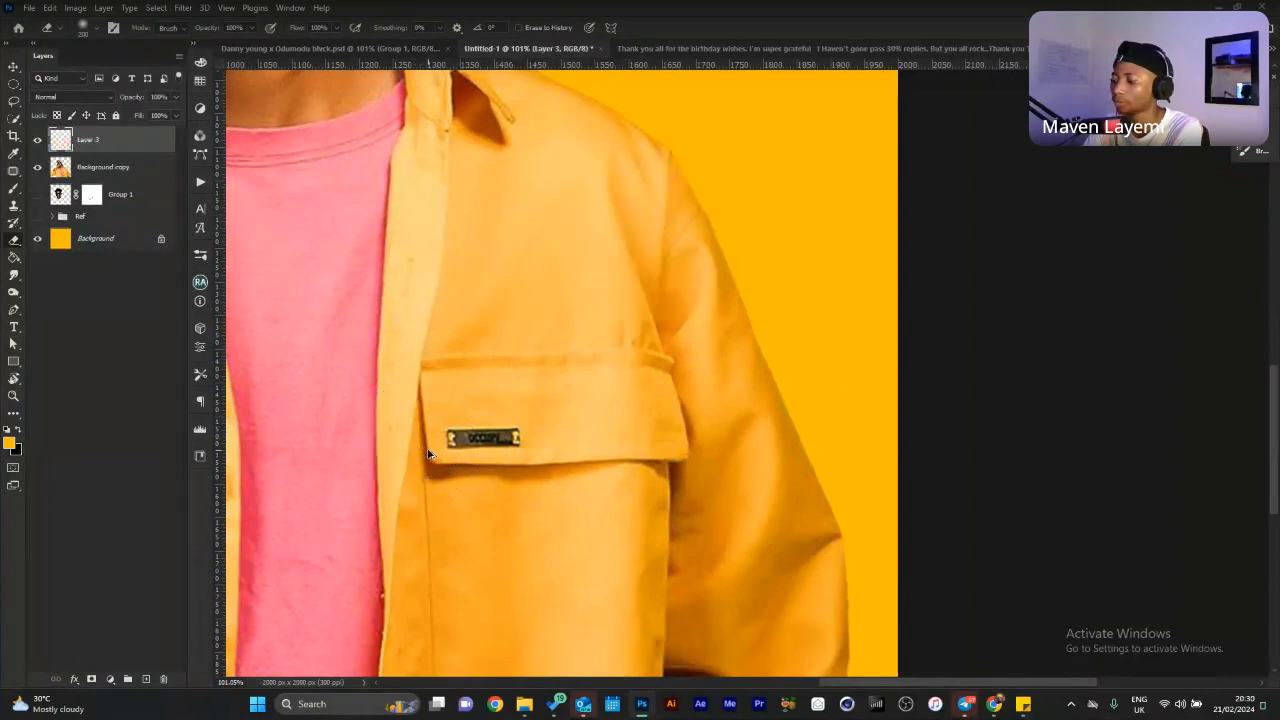
key(ctrl+alt+g)
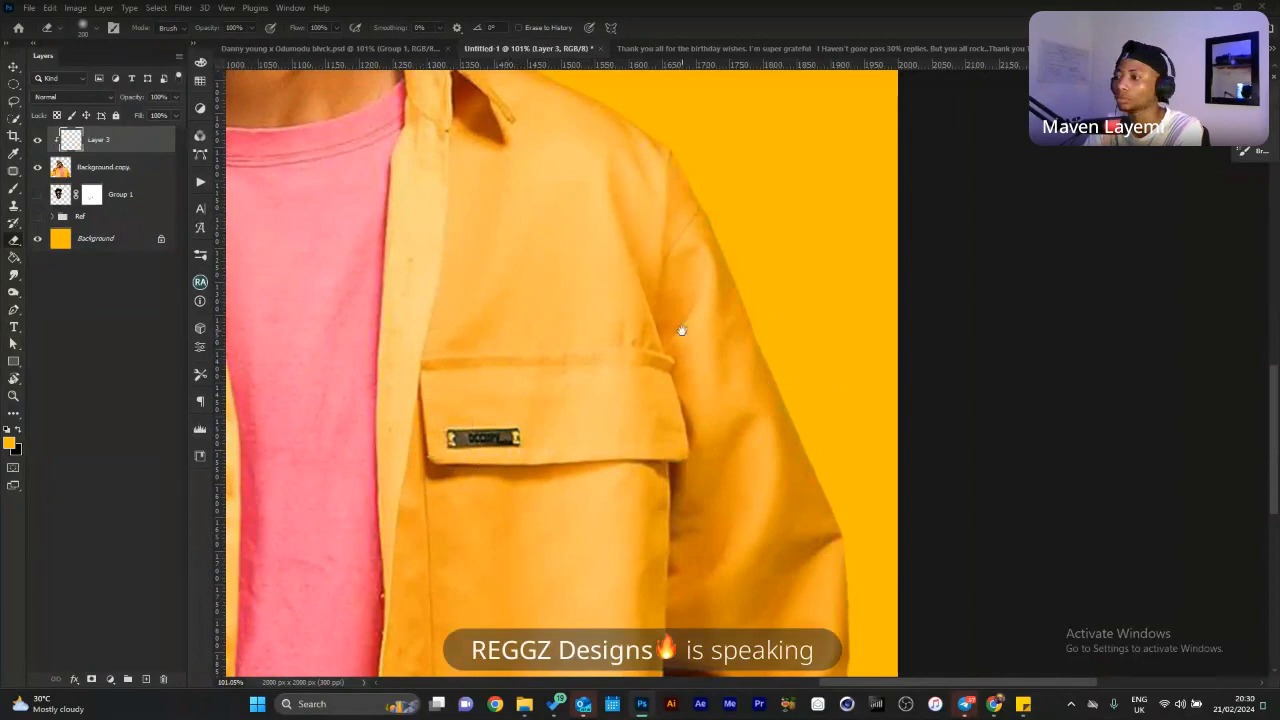
key(ctrl+shift+n)
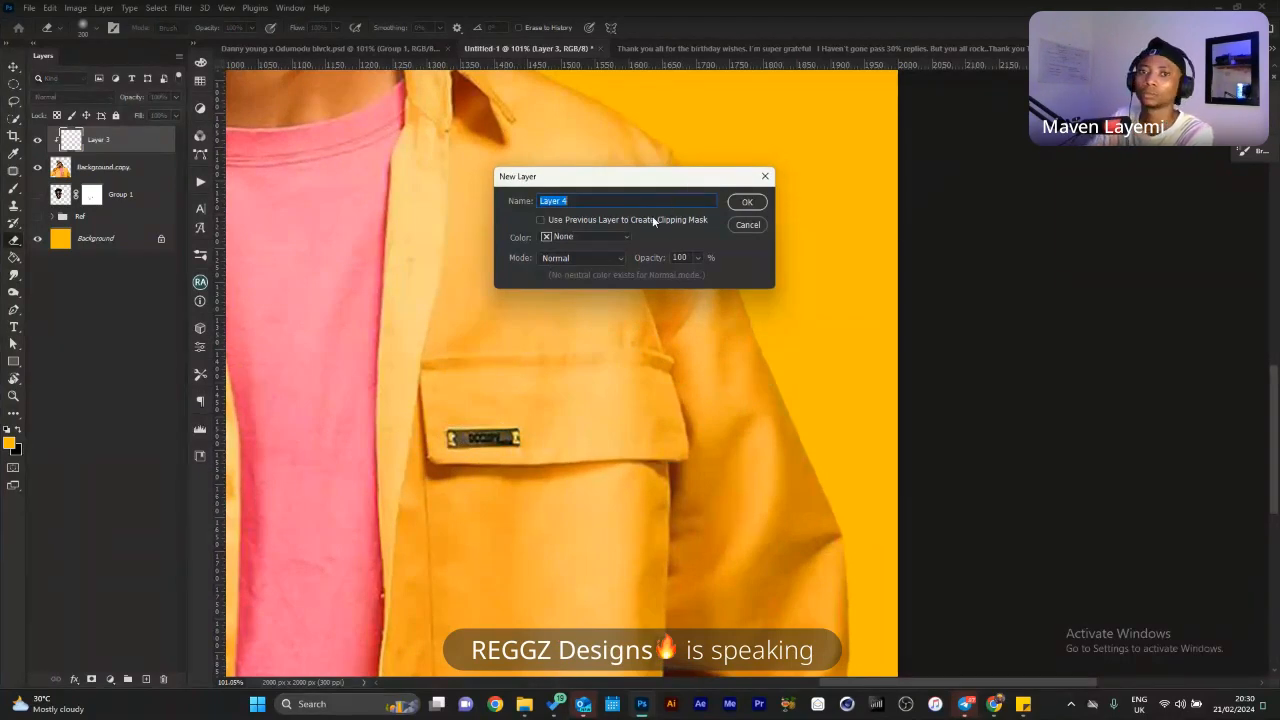
key(Escape)
drag(729, 285, 678, 353)
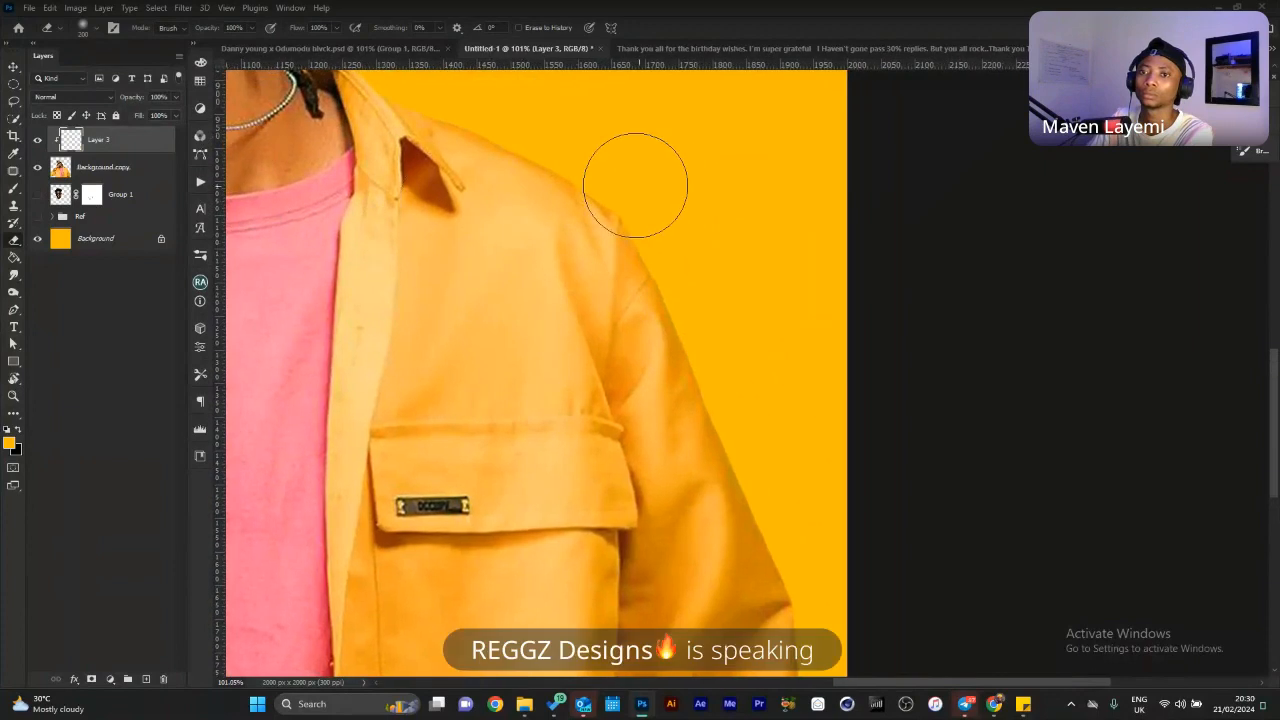
mouse_move(566, 230)
mouse_down()
mouse_move(529, 223)
mouse_move(548, 237)
mouse_up()
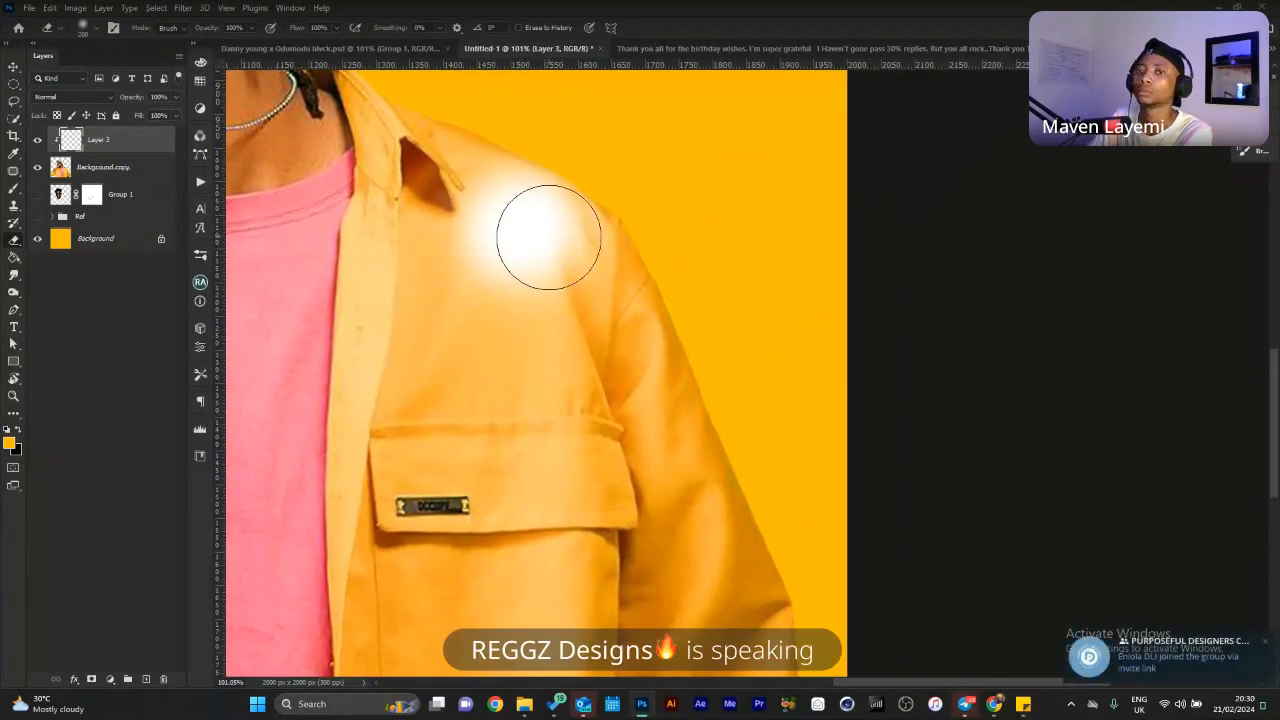
key(ctrl+z)
Paint the green fringe along the shoulder and straight-hanging sleeve on Layer 3, using a small brush and orange sampled from the jacket.
key(b)
alt+click(544, 249)
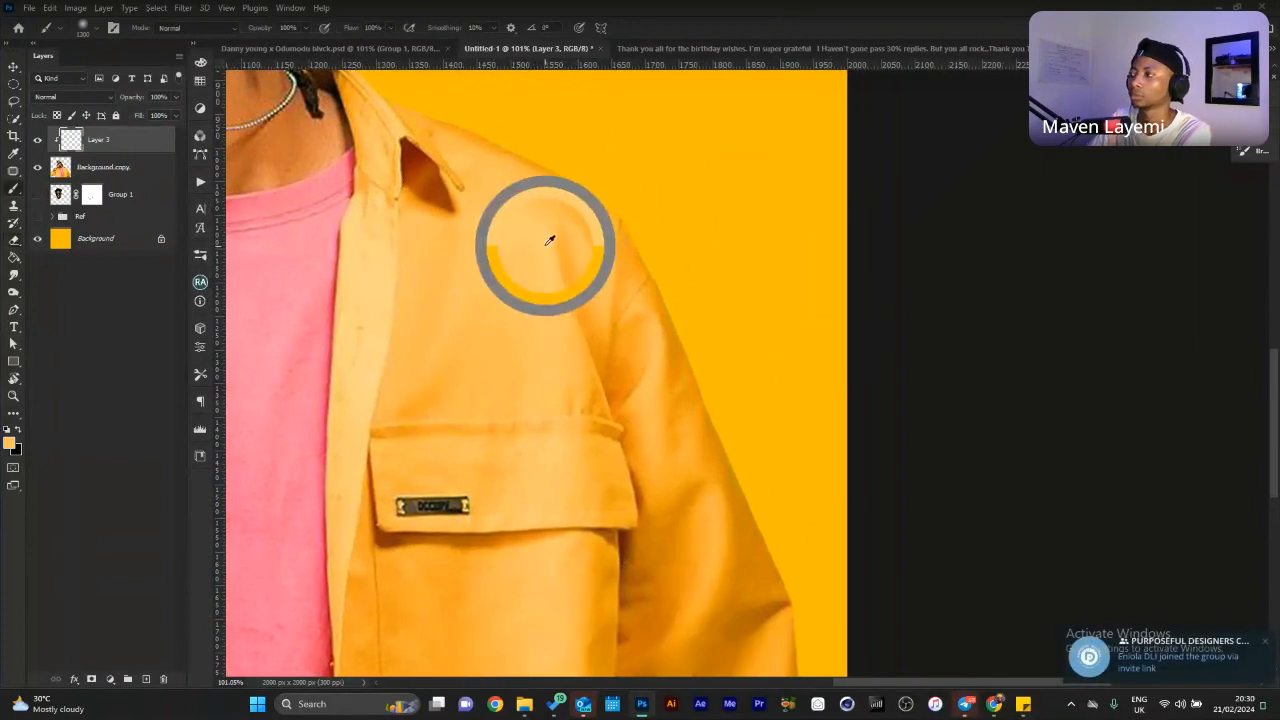
key(bracketleft)
key(bracketleft)
key(bracketleft)
key(bracketleft)
key(bracketleft)
key(bracketleft)
key(bracketleft)
key(bracketleft)
key(bracketleft)
key(bracketleft)
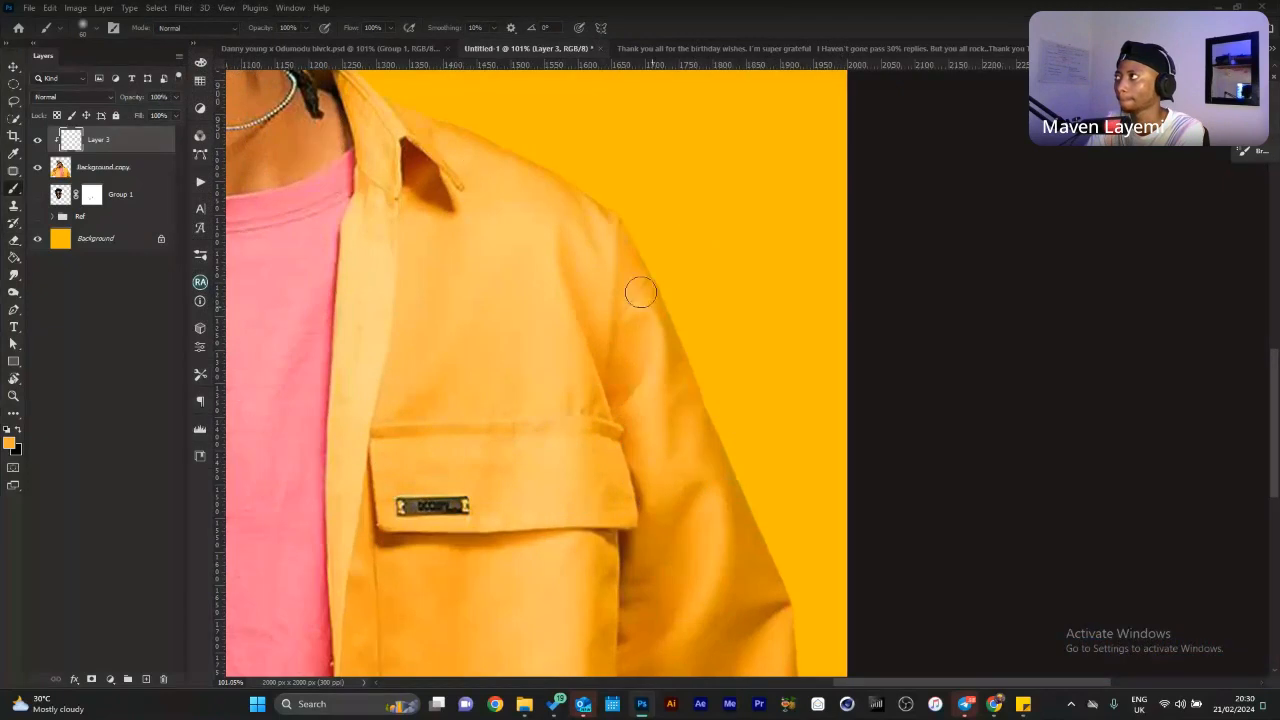
drag(752, 467, 646, 262)
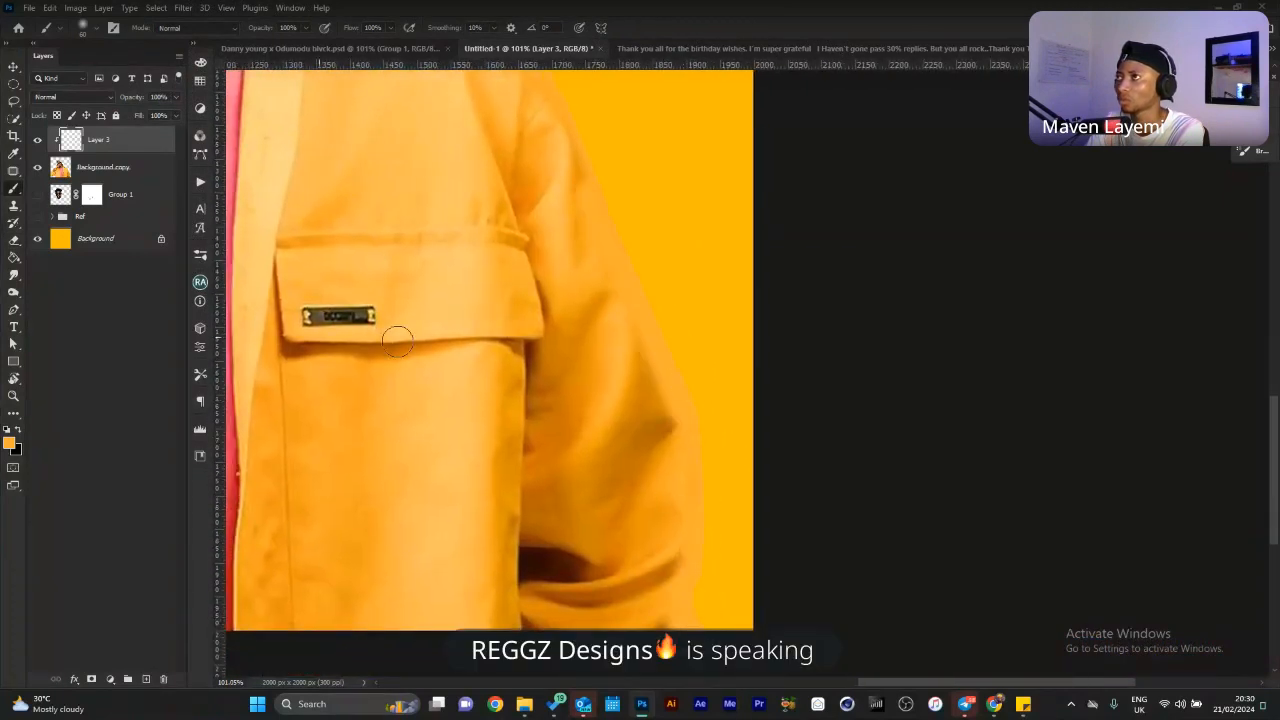
Examine the sleeve and shoulder edges up close with Layer 3 hidden, and show the layer again.
click(39, 143)
click(39, 166)
key(ctrl+space)
drag(698, 604, 741, 613)
drag(694, 366, 709, 623)
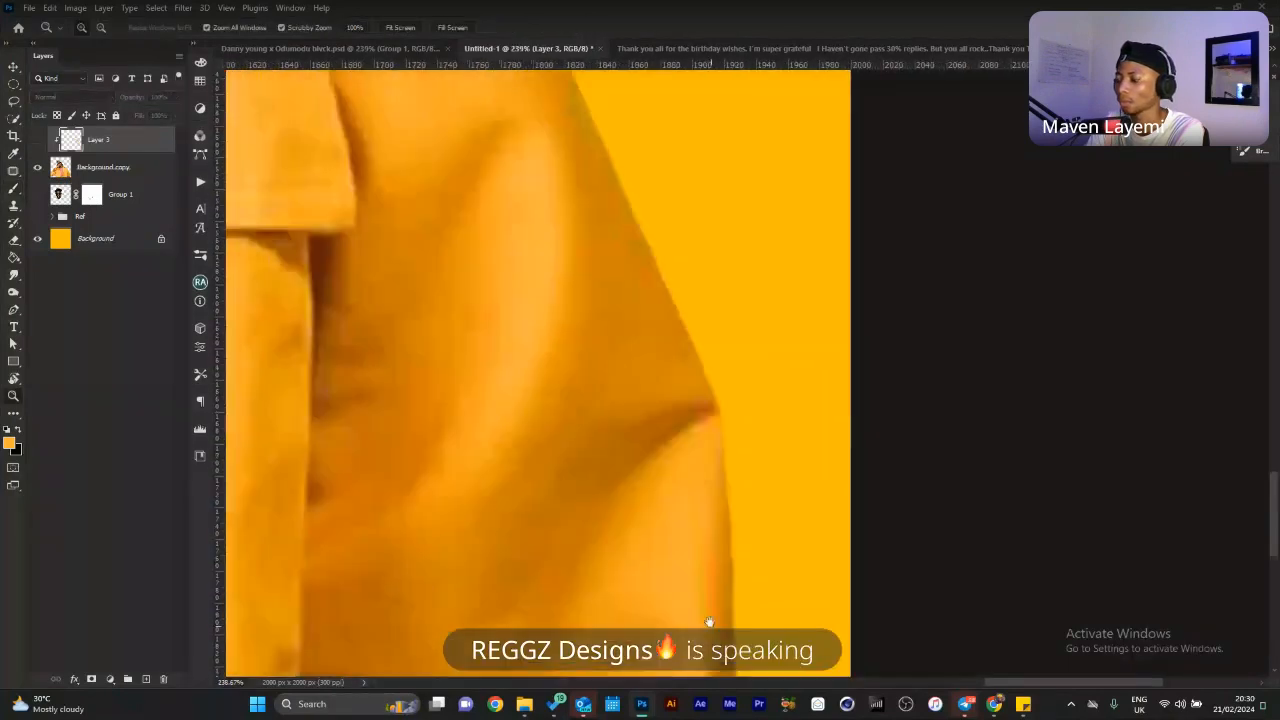
drag(750, 456, 692, 403)
drag(674, 330, 687, 472)
key(ctrl+space)
drag(660, 323, 659, 346)
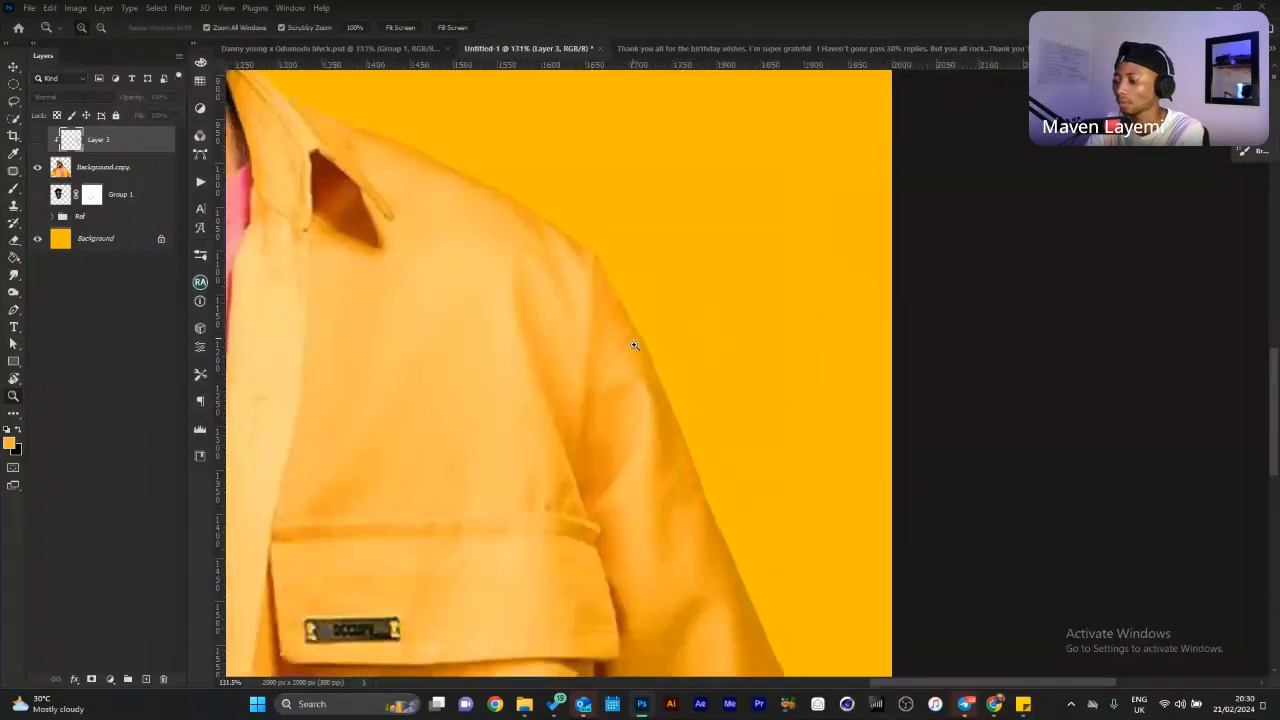
click(39, 143)
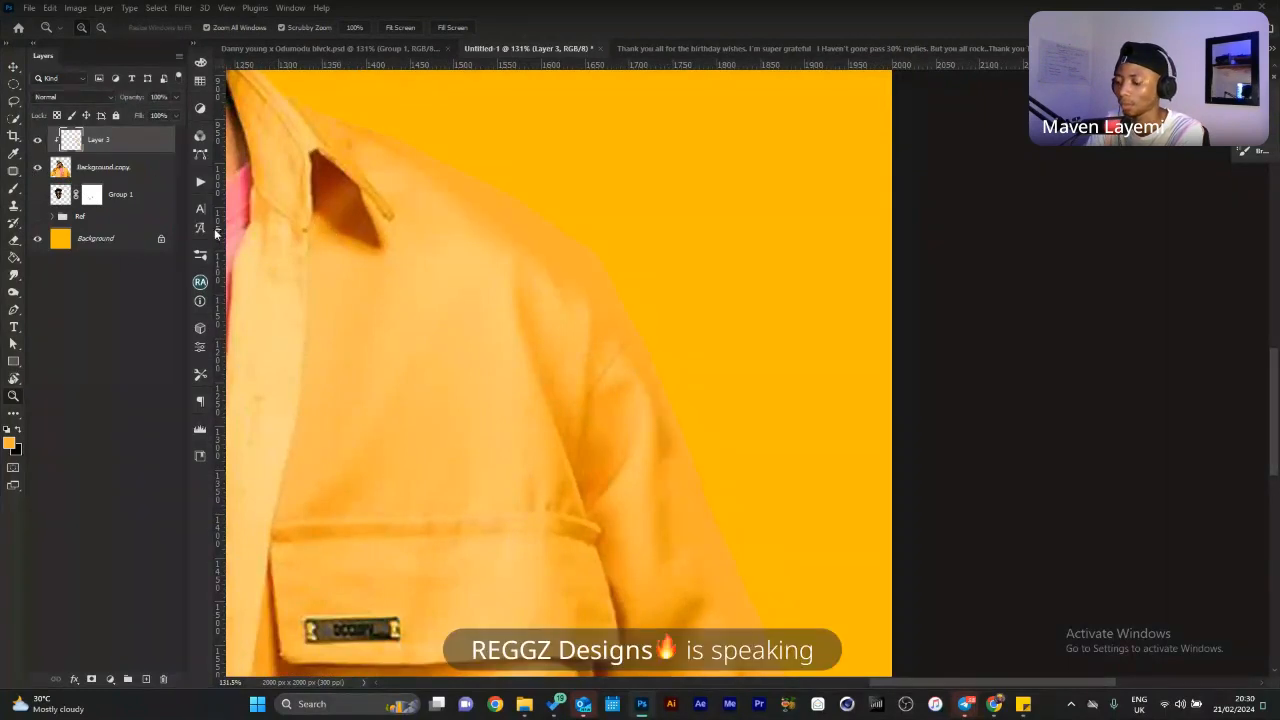
Set Layer 3's blend mode to Color.
click(62, 94)
click(62, 93)
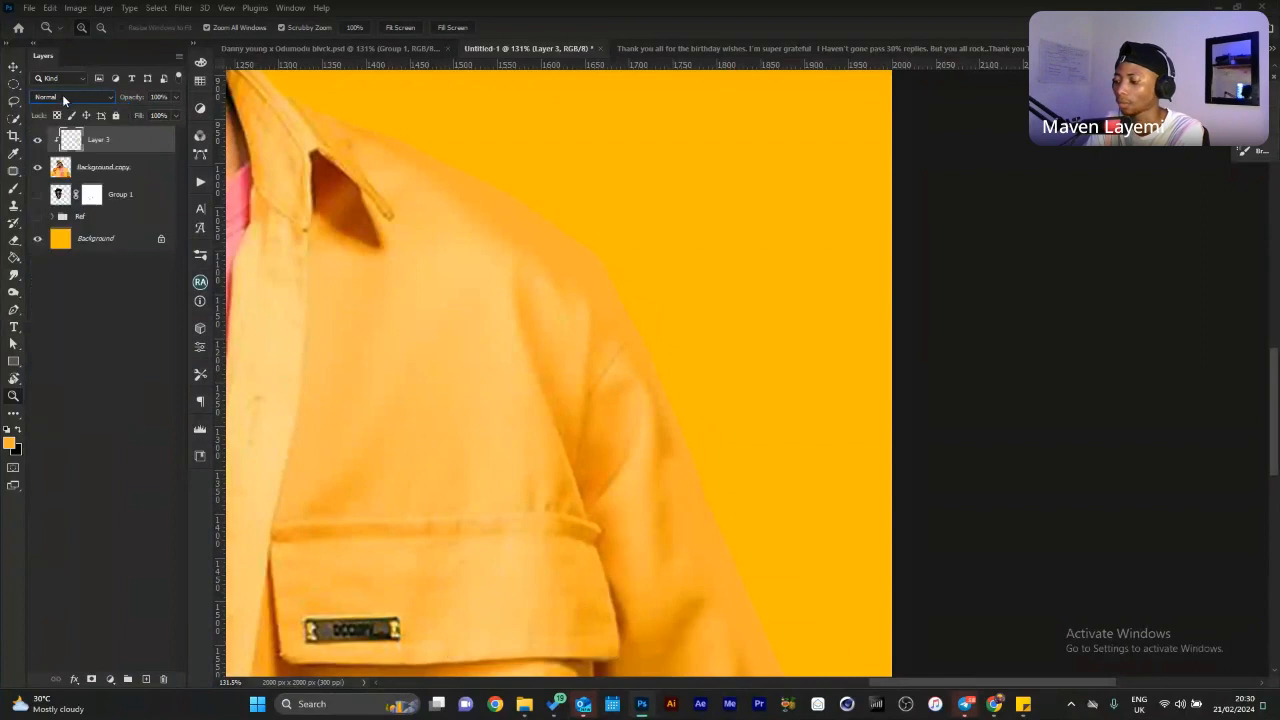
click(62, 93)
click(51, 410)
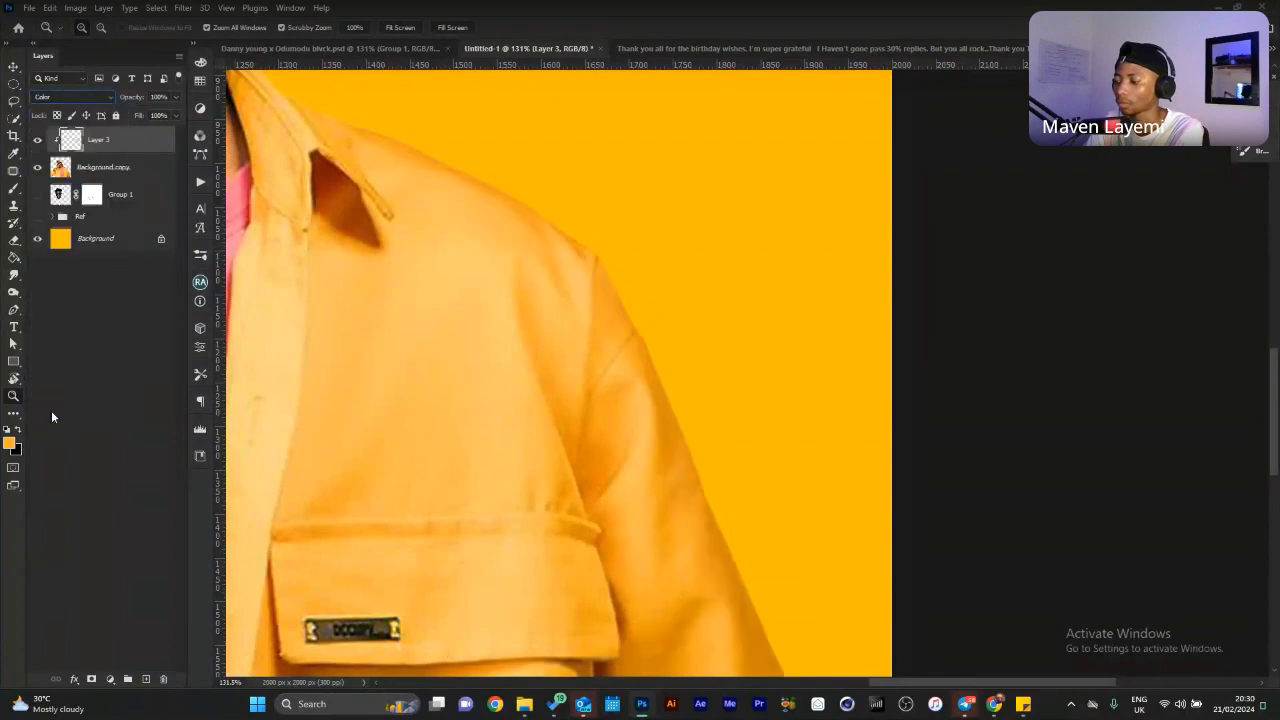
Compare the jacket's sleeve edge with and without the Layer 3 painting.
drag(636, 357, 626, 366)
drag(797, 623, 712, 376)
click(399, 376)
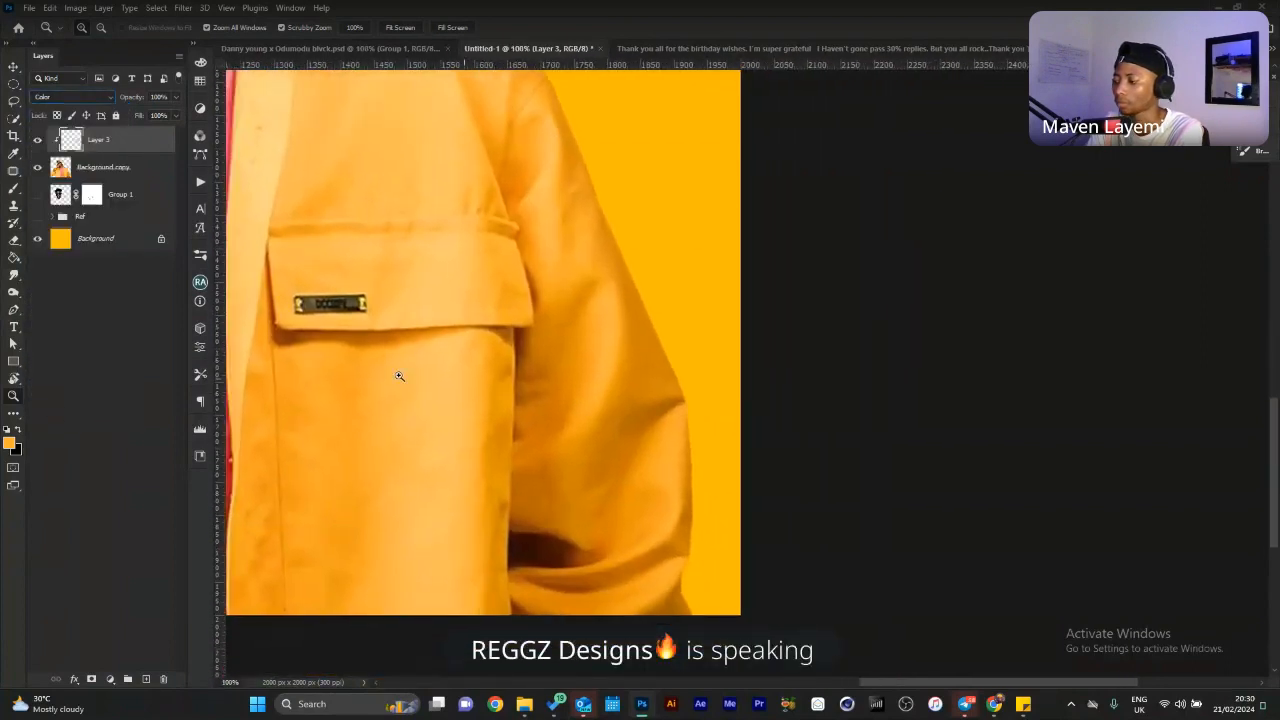
click(38, 143)
click(38, 143)
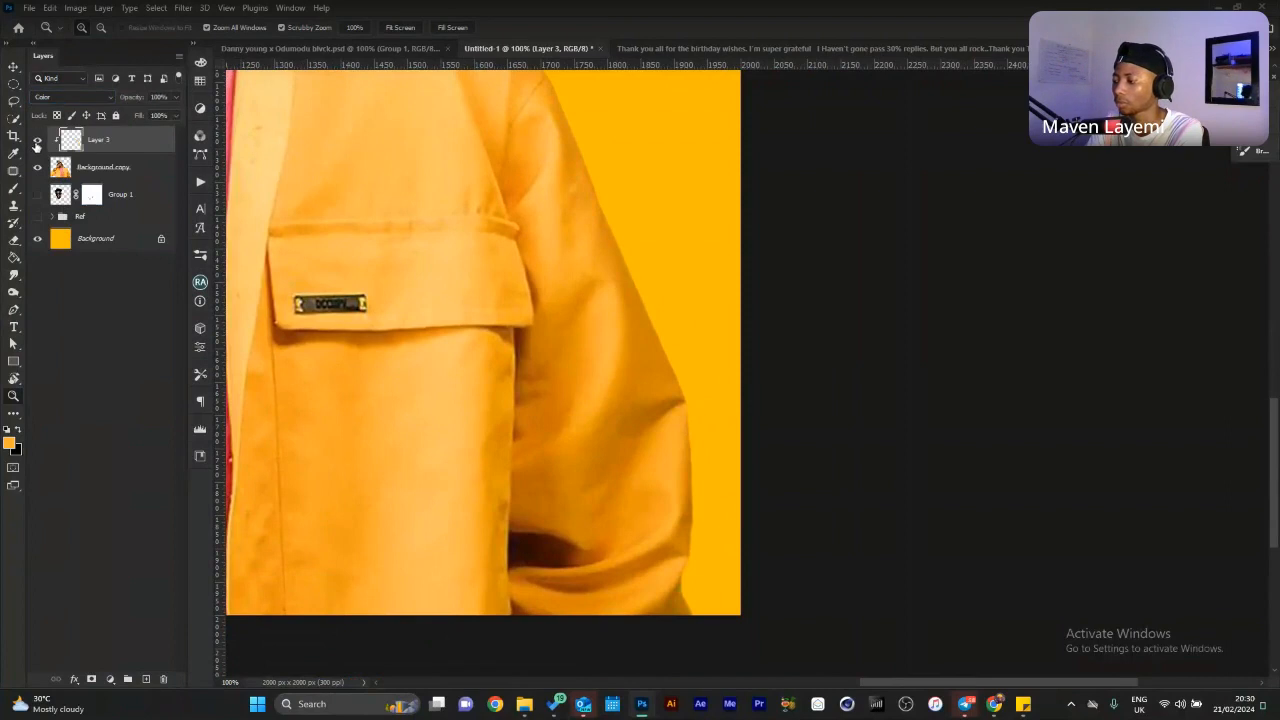
click(36, 145)
drag(65, 170, 66, 152)
key(ctrl+z)
Try desaturating the Background copy layer, comparing it with the original colours and sampling the skin tone from the man's cheek.
drag(607, 304, 229, 259)
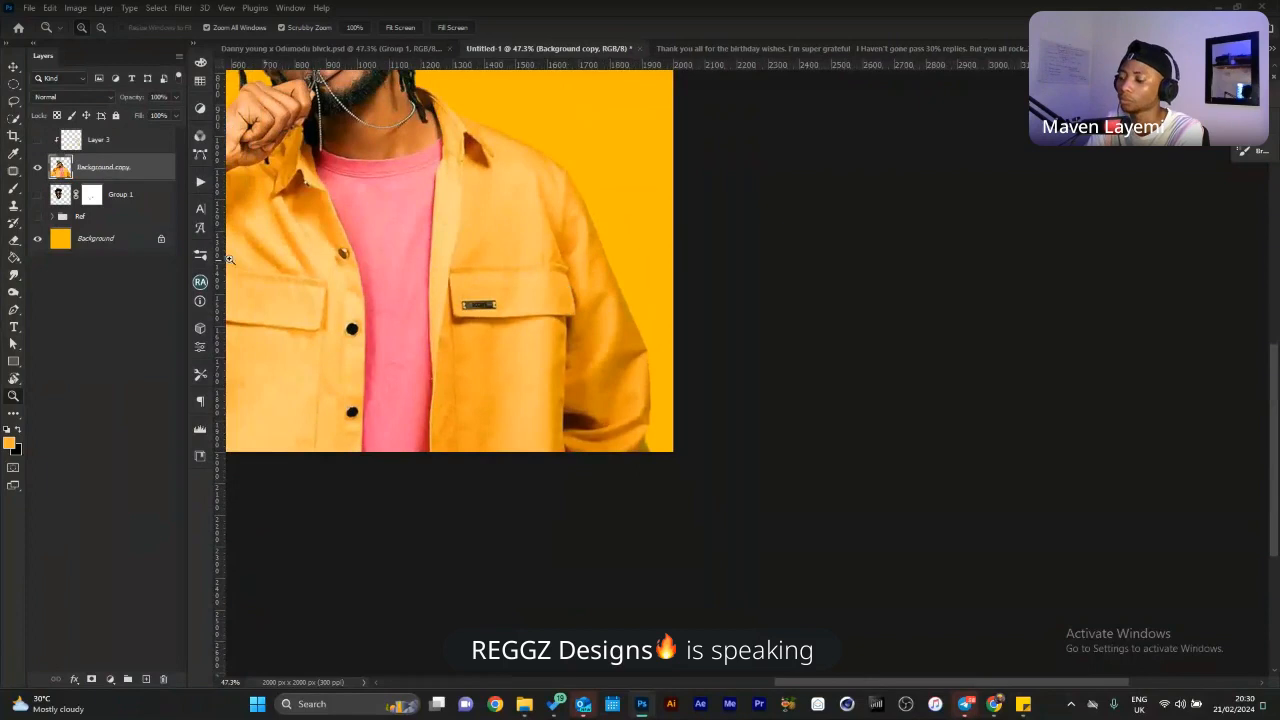
drag(702, 395, 693, 524)
drag(635, 218, 723, 451)
drag(707, 344, 909, 381)
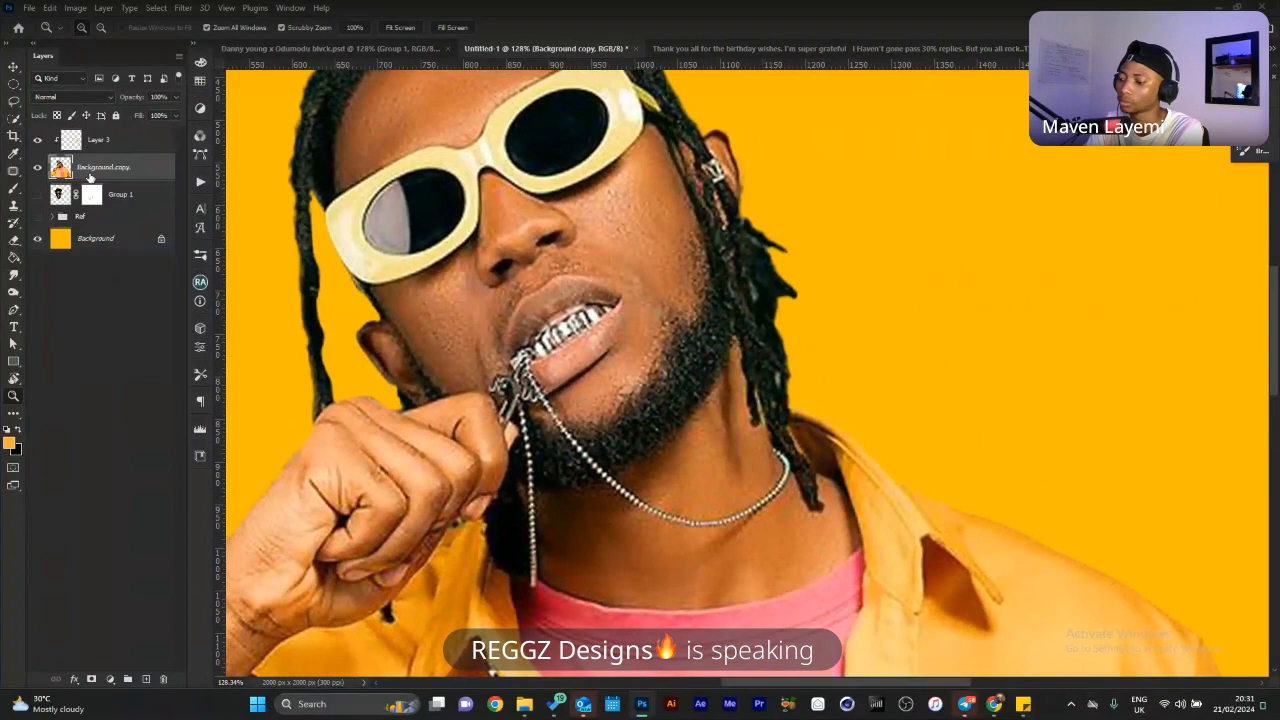
key(ctrl+shift+u)
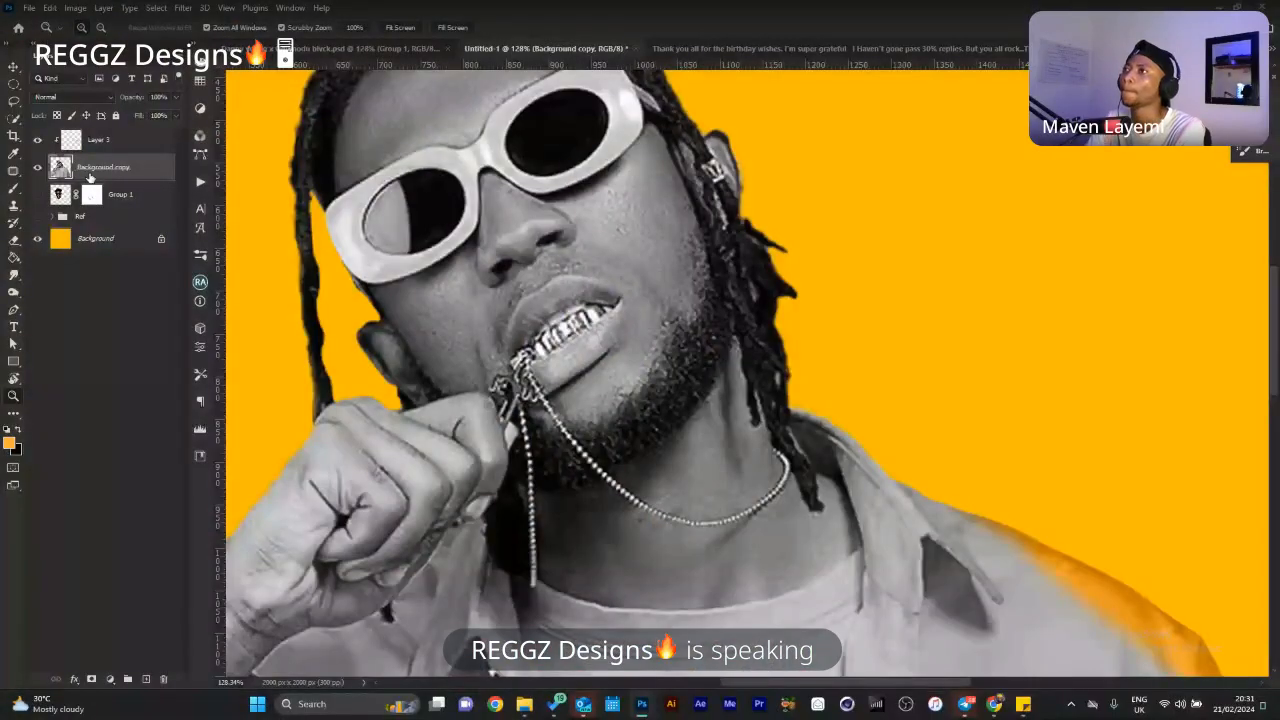
key(ctrl+z)
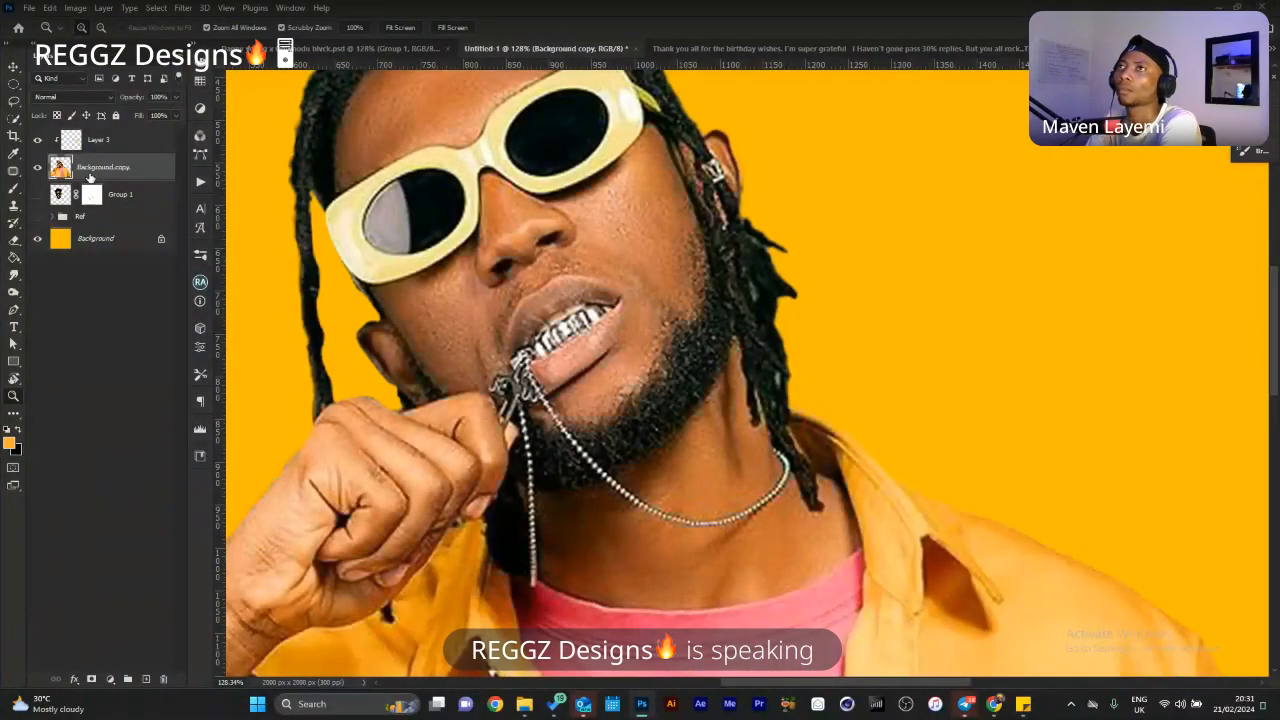
key(ctrl+shift+z)
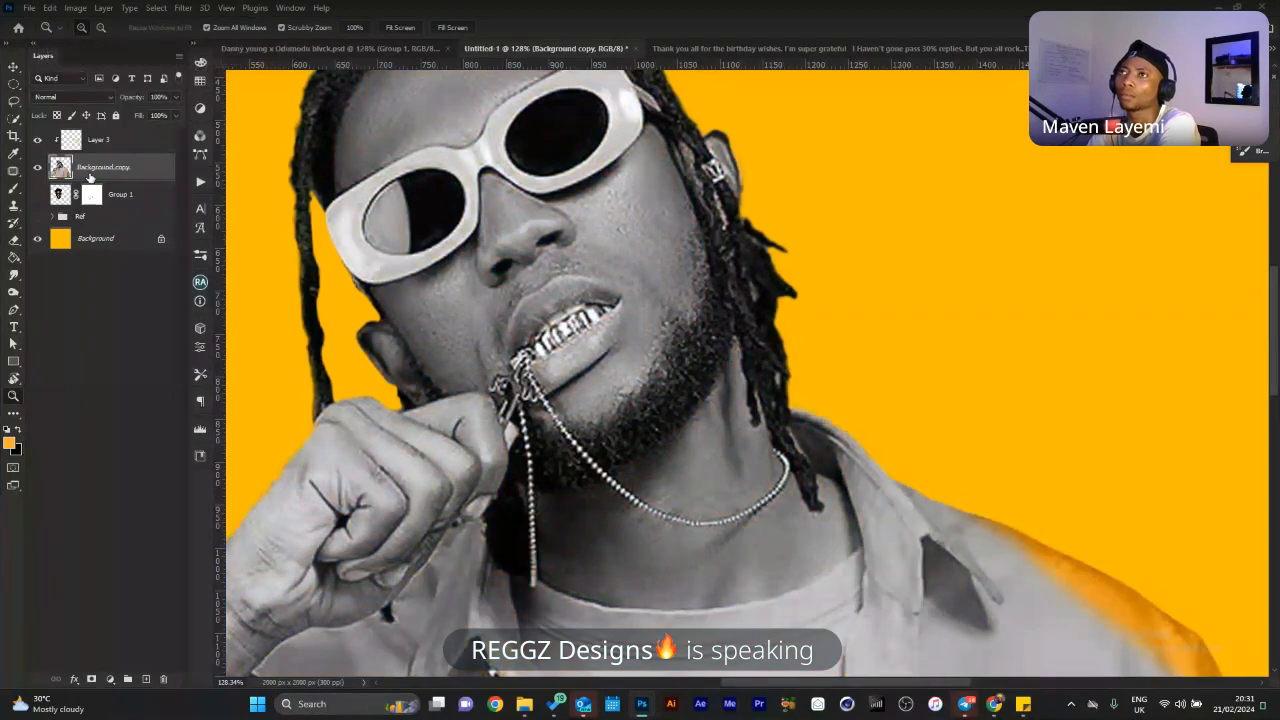
key(ctrl+z)
key(b)
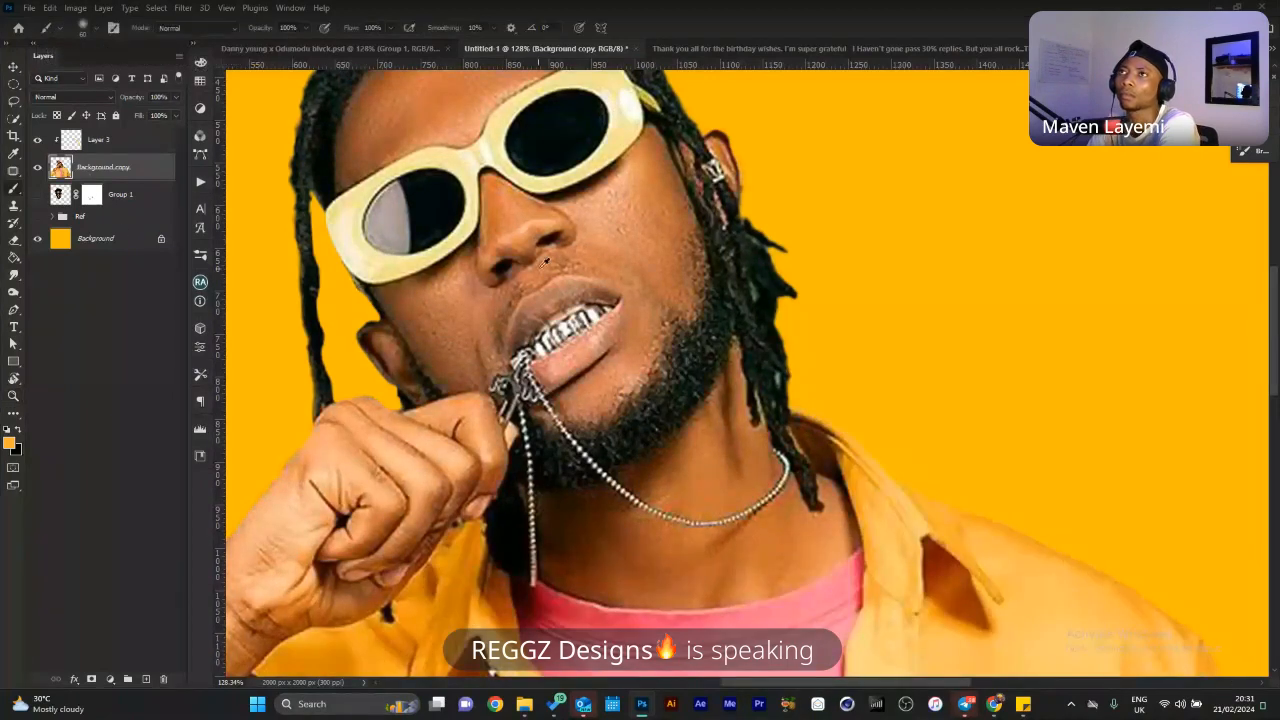
alt+click(634, 223)
key(ctrl+shift+z)
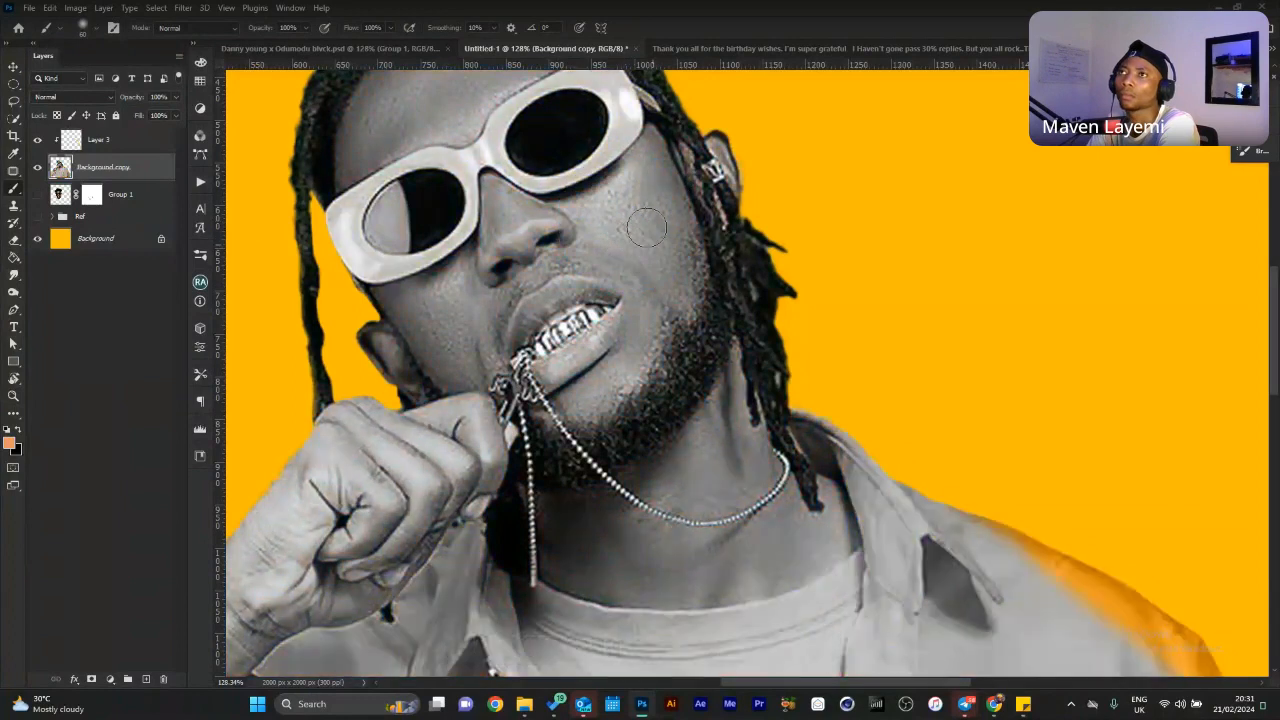
Add a clipped layer above Layer 3 in Color blend mode and paint the sampled skin tone over the cheek and chin.
click(100, 139)
key(ctrl+shift+n)
key(Return)
mouse_move(645, 245)
mouse_down()
mouse_move(653, 199)
mouse_move(608, 209)
mouse_up()
click(95, 96)
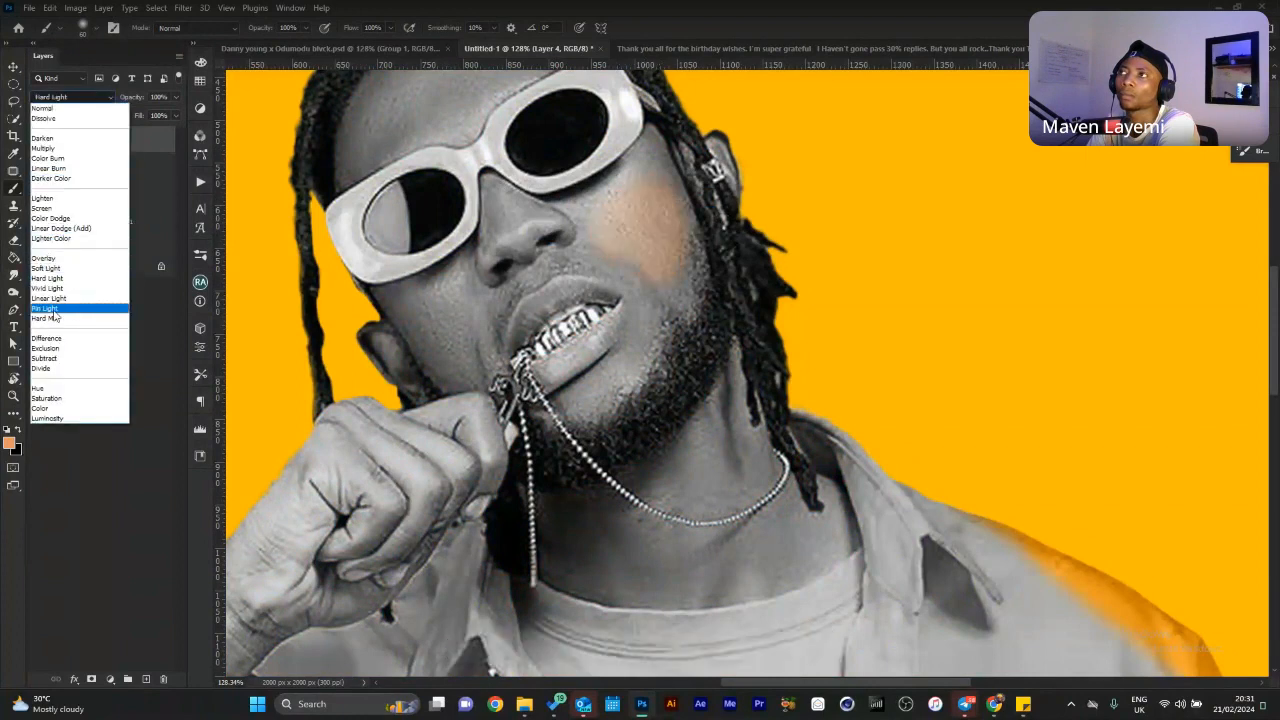
click(40, 408)
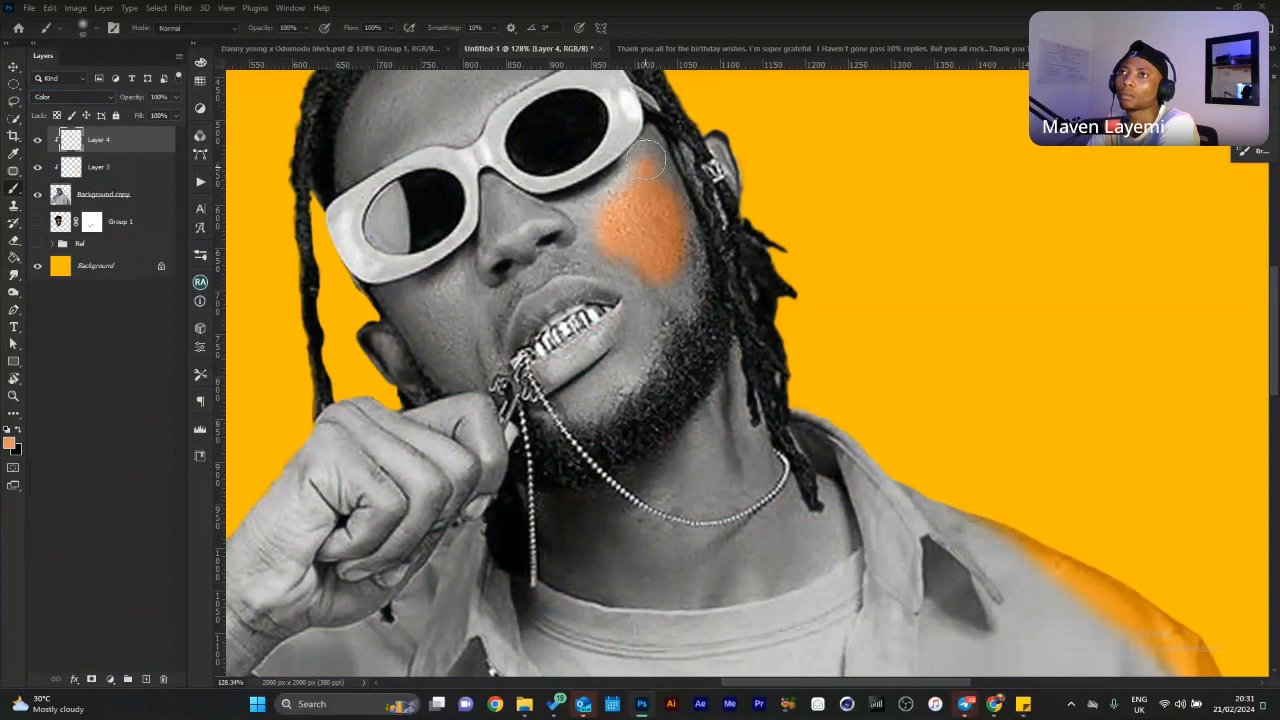
drag(660, 210, 670, 300)
drag(620, 380, 575, 412)
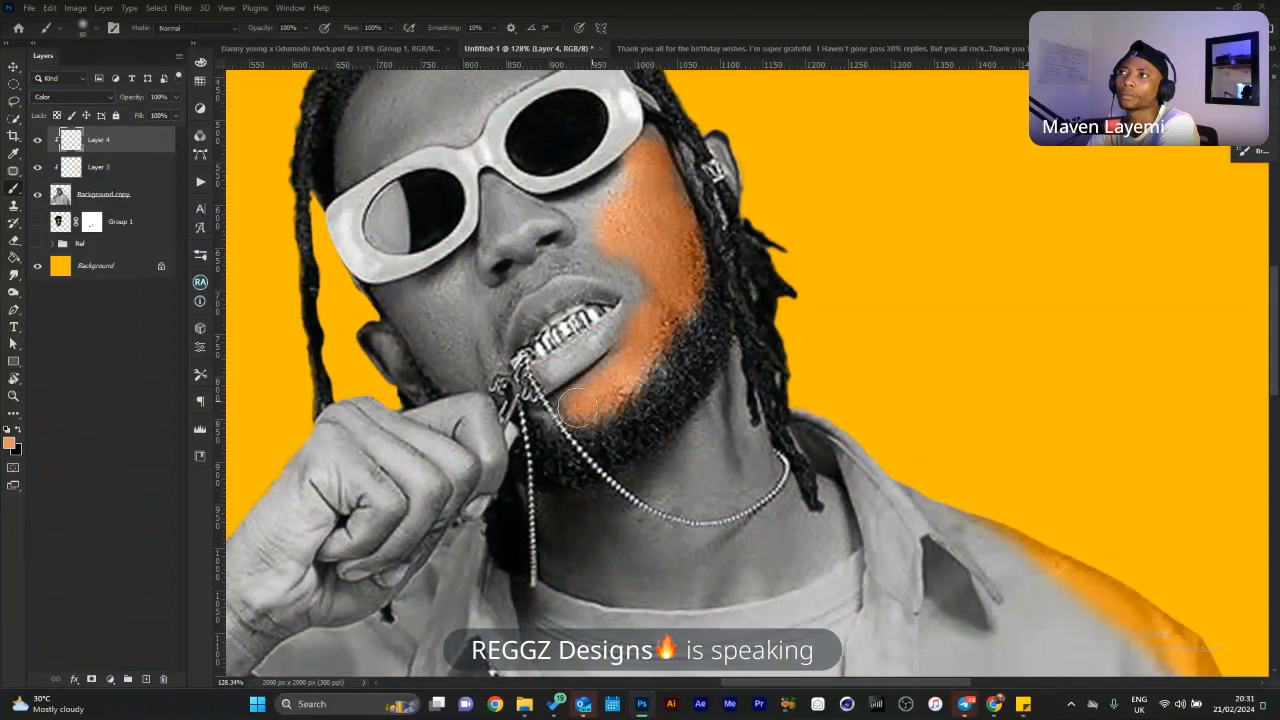
Choose a pinkish-red foreground colour and paint the man's lower lip with it.
click(10, 444)
click(345, 241)
click(476, 239)
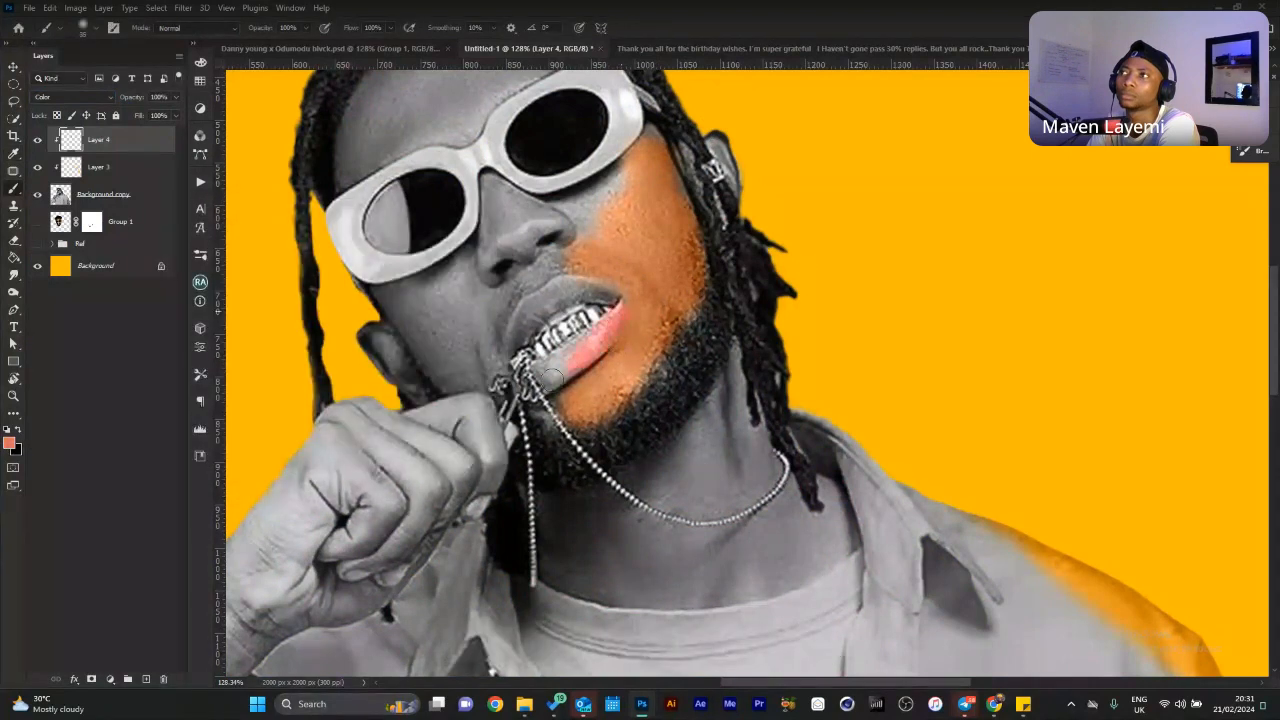
key(z)
drag(668, 311, 572, 377)
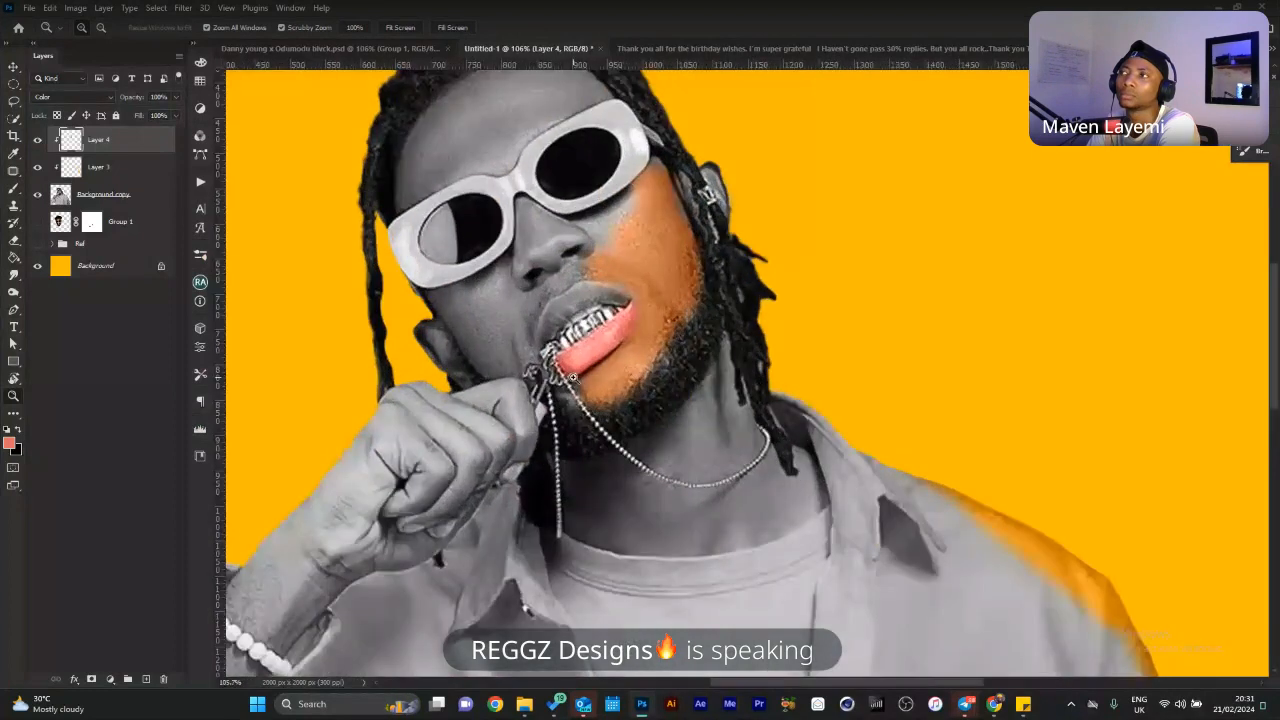
Undo the lip and skin colouring, the added layer and the desaturation of the cutout.
key(ctrl+z)
key(ctrl+z)
key(ctrl+z)
key(ctrl+z)
key(ctrl+z)
key(ctrl+z)
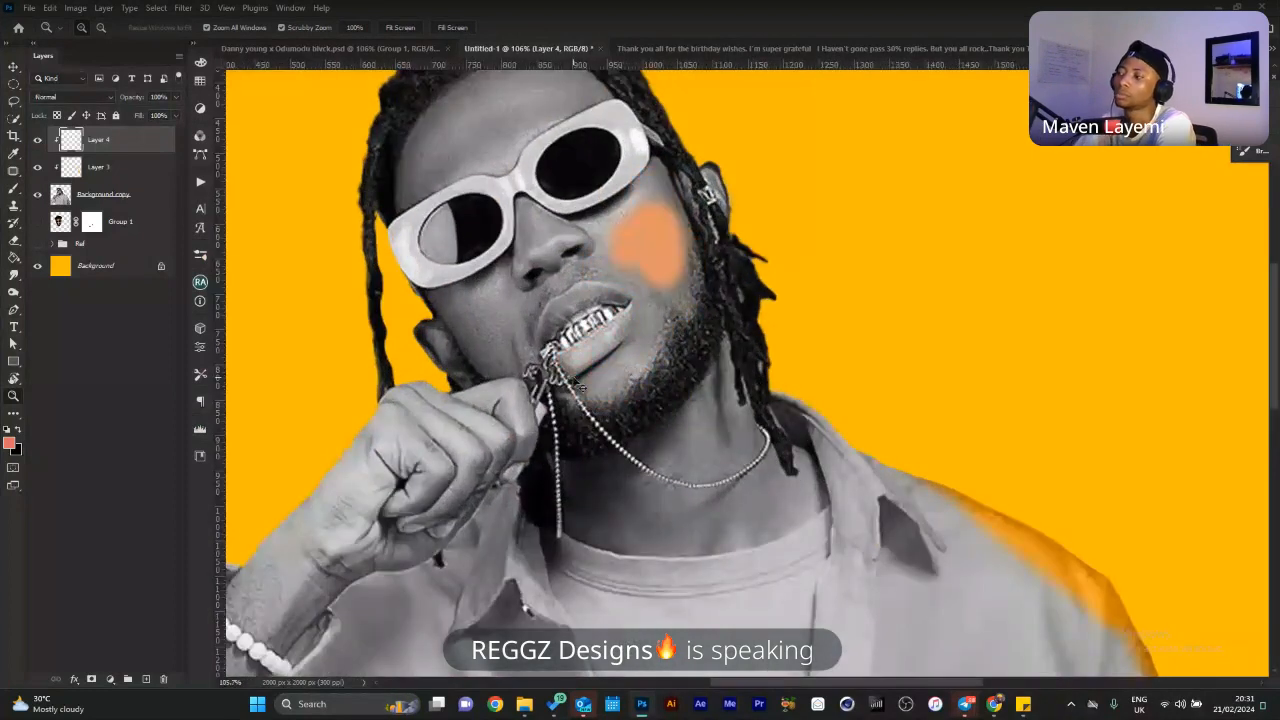
key(ctrl+z)
key(ctrl+z)
key(ctrl+z)
key(ctrl+z)
Recolour the bent sleeve's lower edge on Layer 3 with orange sampled from the jacket, undoing the stray pink stroke on Background copy.
drag(1120, 620, 892, 205)
drag(886, 457, 1090, 336)
drag(588, 106, 640, 242)
drag(682, 431, 751, 431)
drag(283, 440, 648, 441)
mouse_move(633, 537)
mouse_down()
mouse_move(529, 604)
mouse_move(642, 513)
mouse_move(586, 544)
mouse_move(634, 531)
mouse_move(587, 580)
mouse_up()
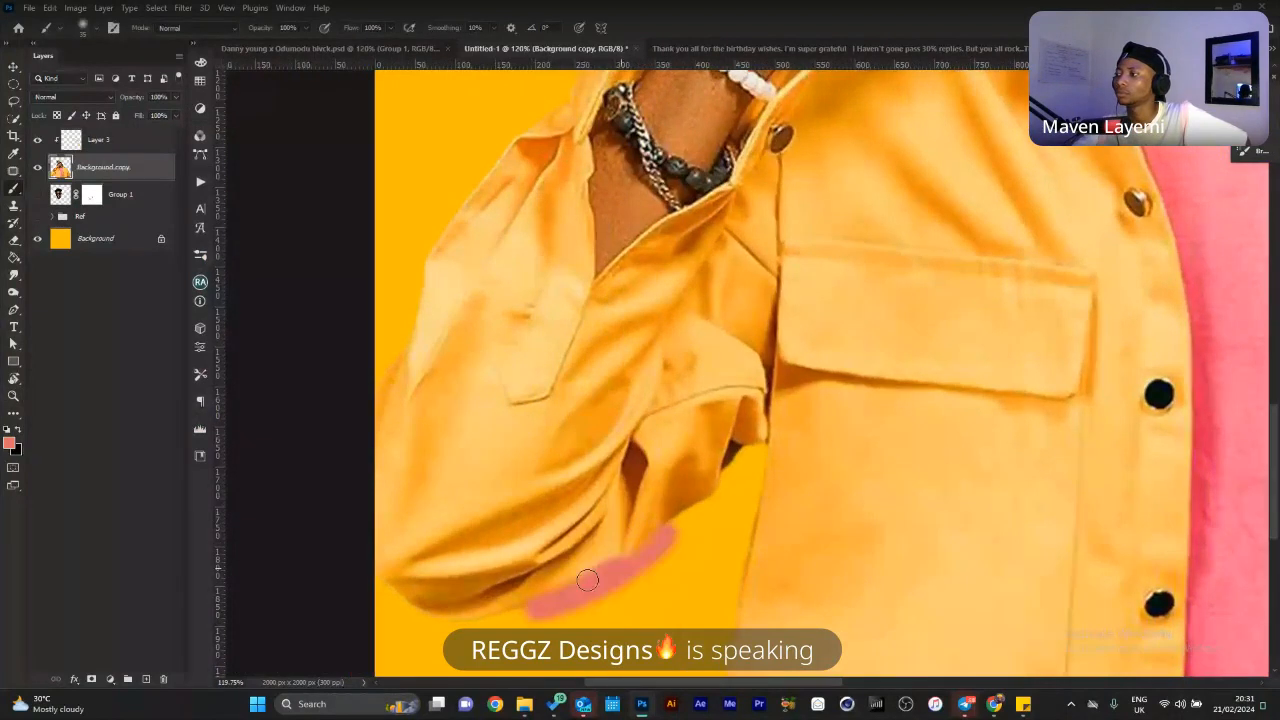
key(ctrl+z)
click(98, 140)
alt+click(628, 525)
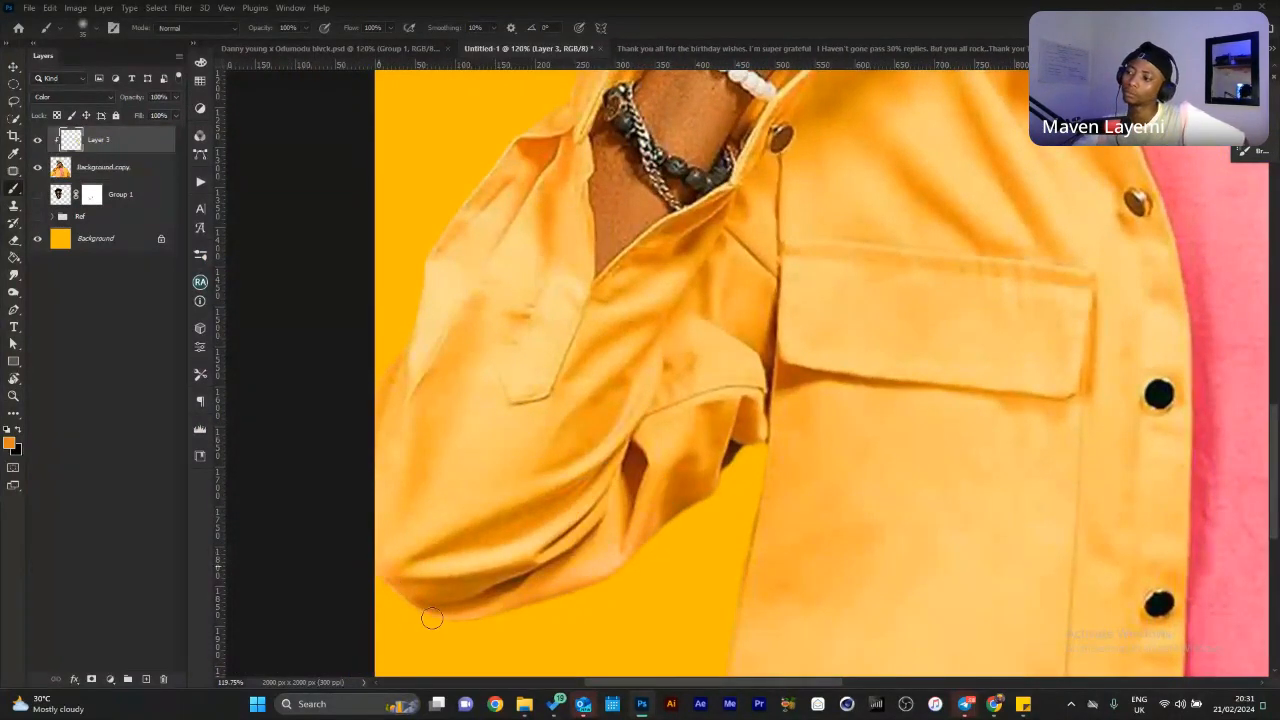
Sample the orange beside the bent sleeve's cuff and recolour the fringe along the upper sleeve and cuff edge.
scroll(413, 373, up, 5)
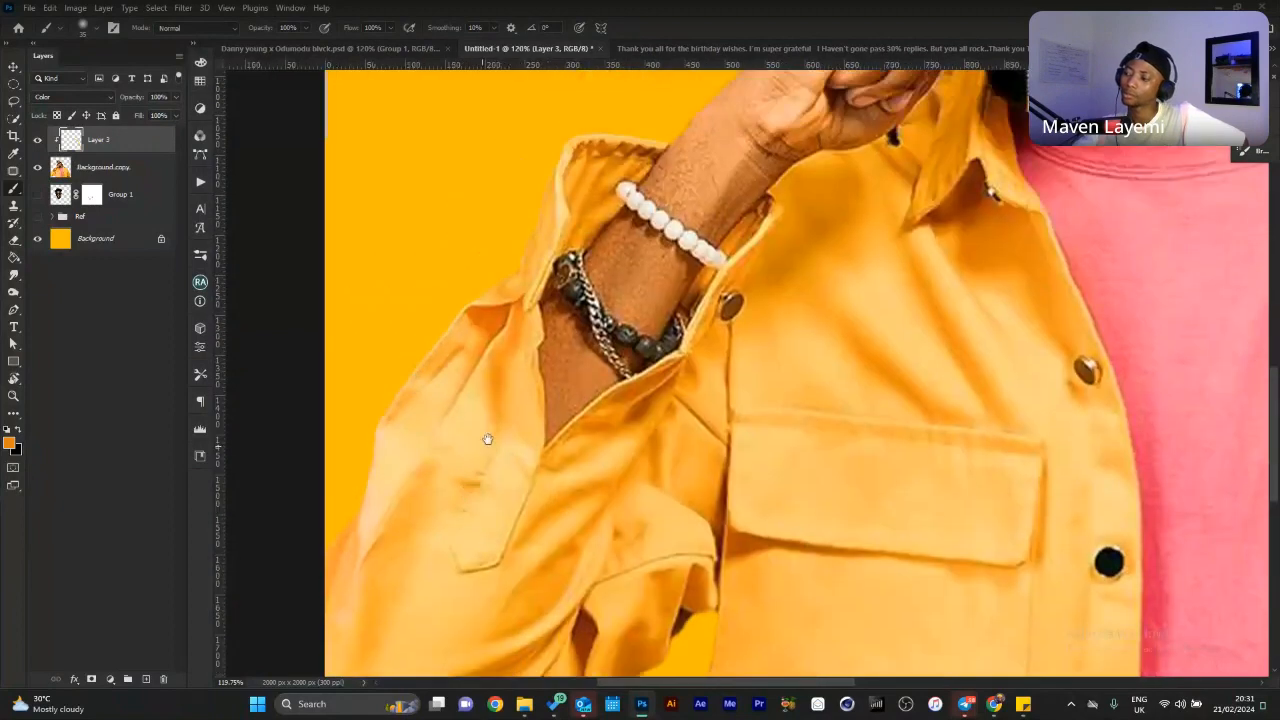
scroll(486, 437, down, 1)
alt+click(516, 312)
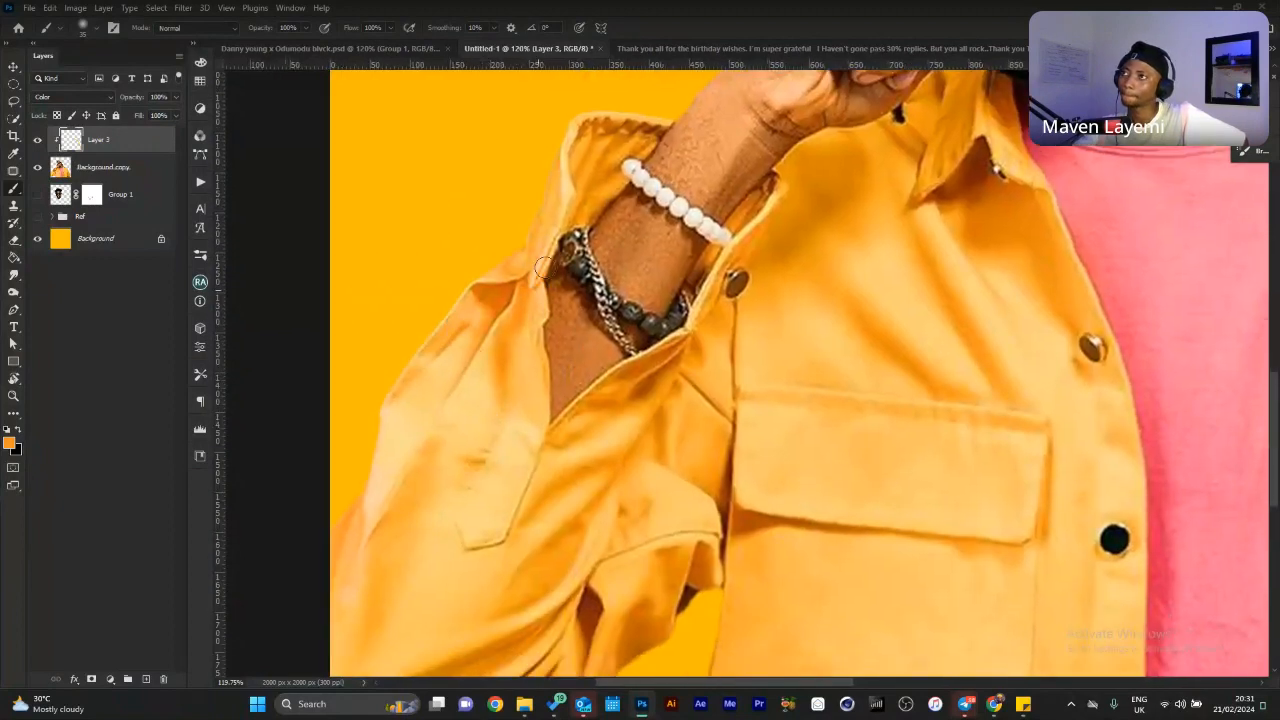
drag(624, 160, 560, 257)
Paint a lighter jacket orange over the collar's shadow and the adjoining chest area on Layer 3 with a larger brush.
mouse_move(674, 200)
mouse_down()
mouse_move(657, 268)
mouse_move(440, 415)
mouse_up()
mouse_move(715, 301)
mouse_down()
mouse_move(686, 400)
mouse_move(754, 357)
mouse_move(566, 345)
mouse_up()
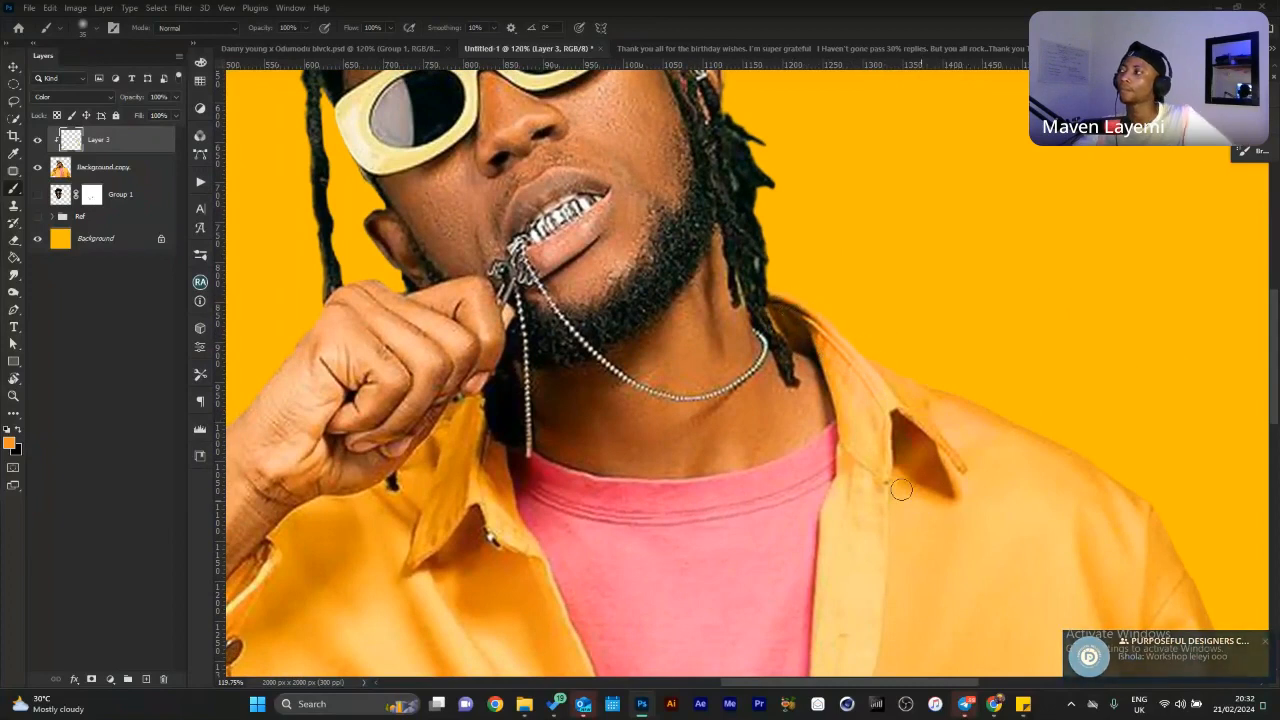
drag(1017, 346, 784, 103)
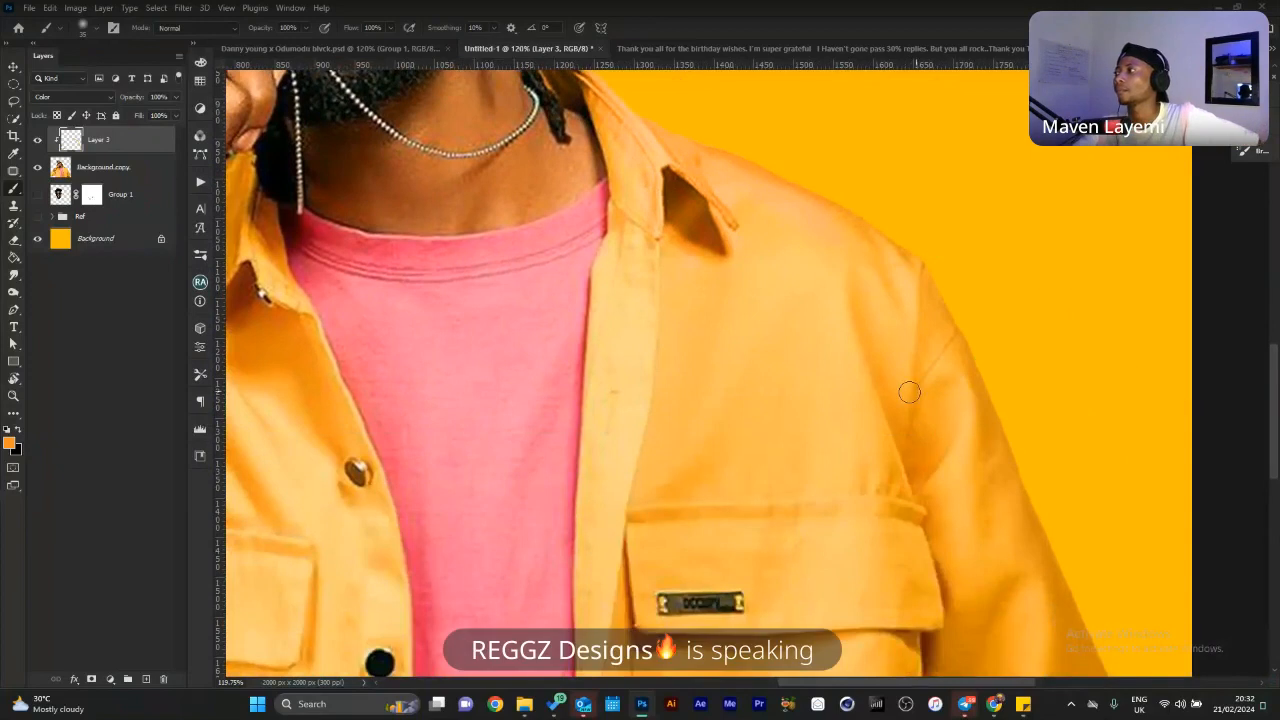
mouse_move(887, 335)
mouse_down()
mouse_move(899, 265)
mouse_move(930, 304)
mouse_up()
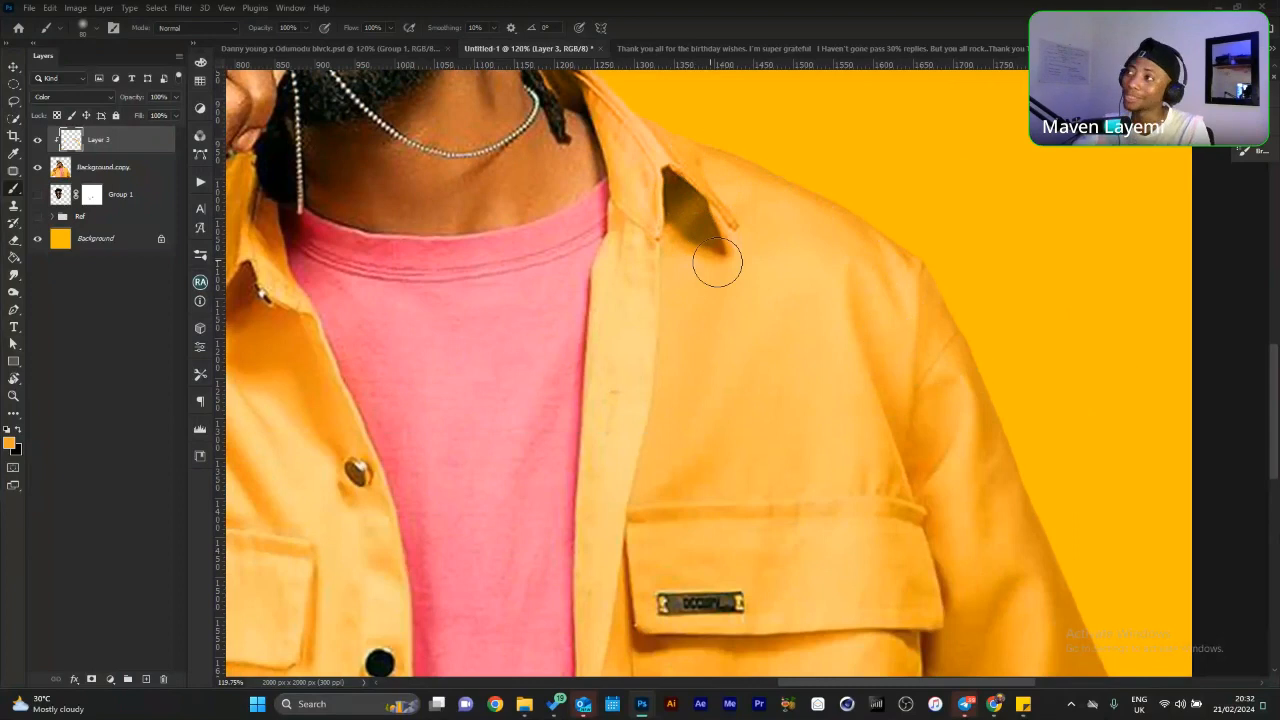
drag(717, 262, 656, 153)
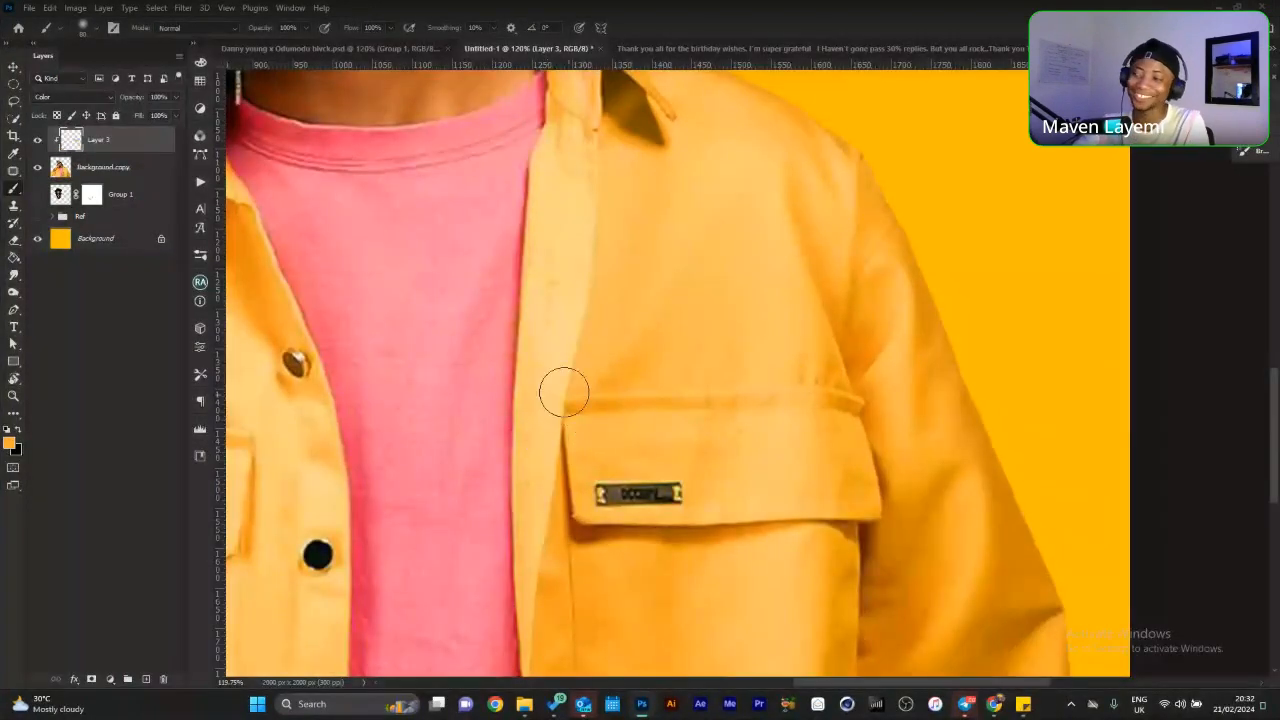
mouse_move(540, 466)
mouse_down()
mouse_move(517, 457)
mouse_move(740, 438)
mouse_up()
drag(660, 434, 755, 422)
drag(677, 396, 725, 394)
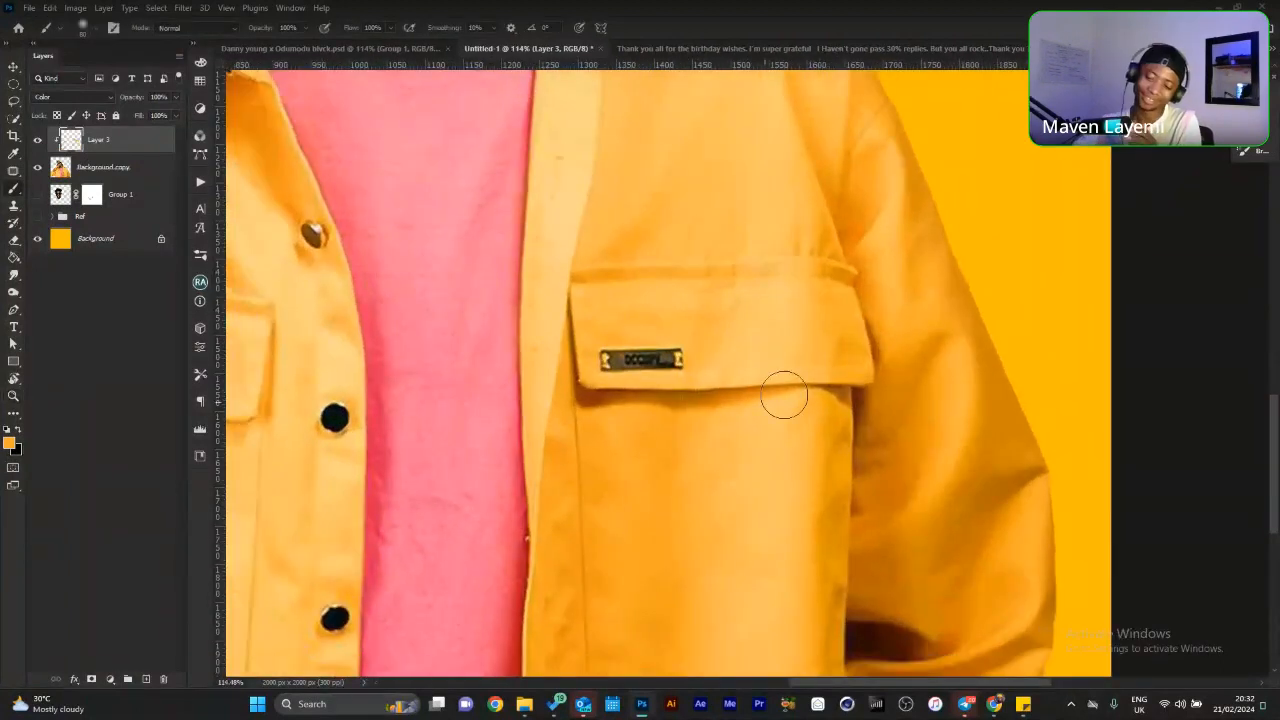
Inspect the recoloured jacket from collar to sleeves and compare it with and without the Layer 3 painting.
drag(597, 441, 686, 466)
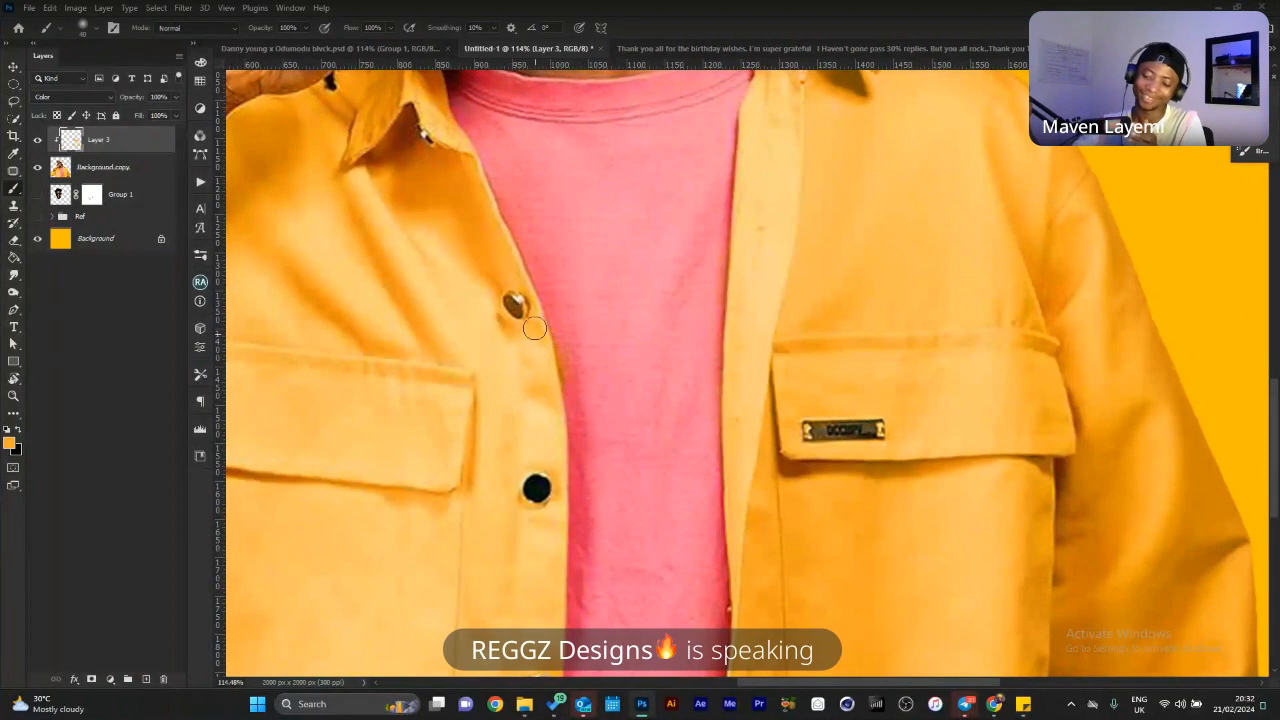
drag(471, 212, 537, 327)
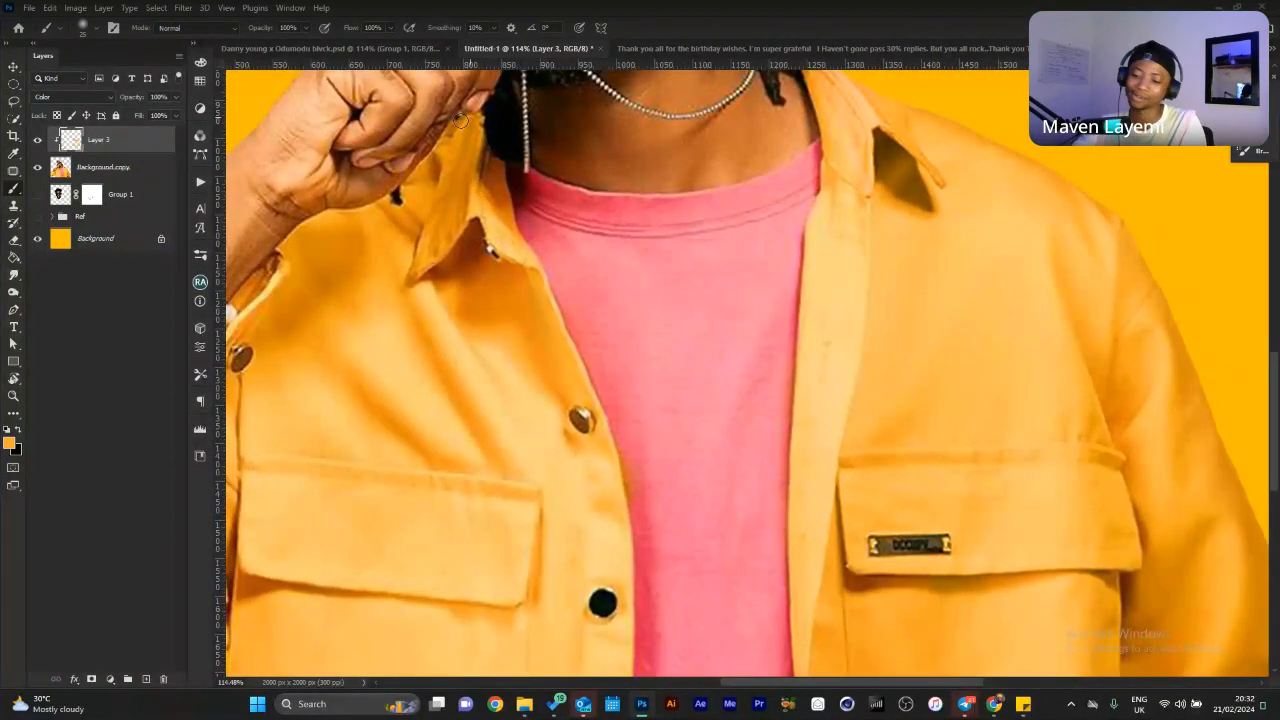
drag(267, 305, 350, 262)
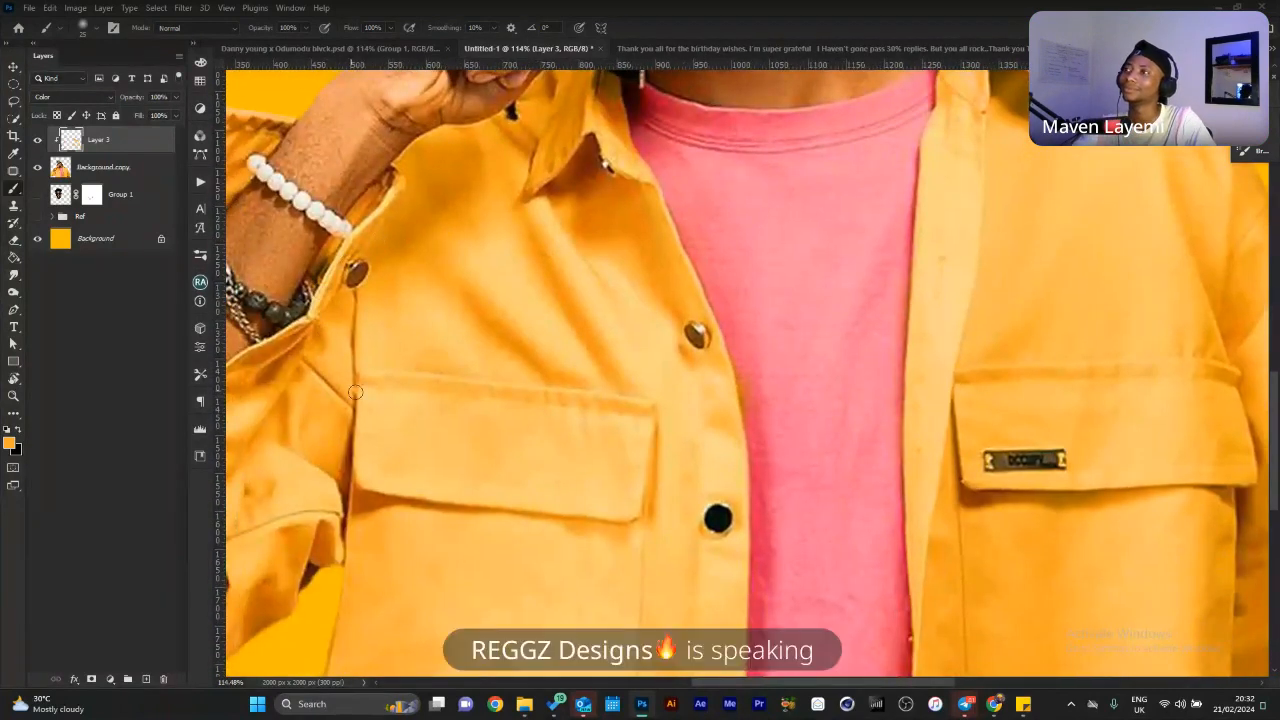
drag(595, 481, 665, 333)
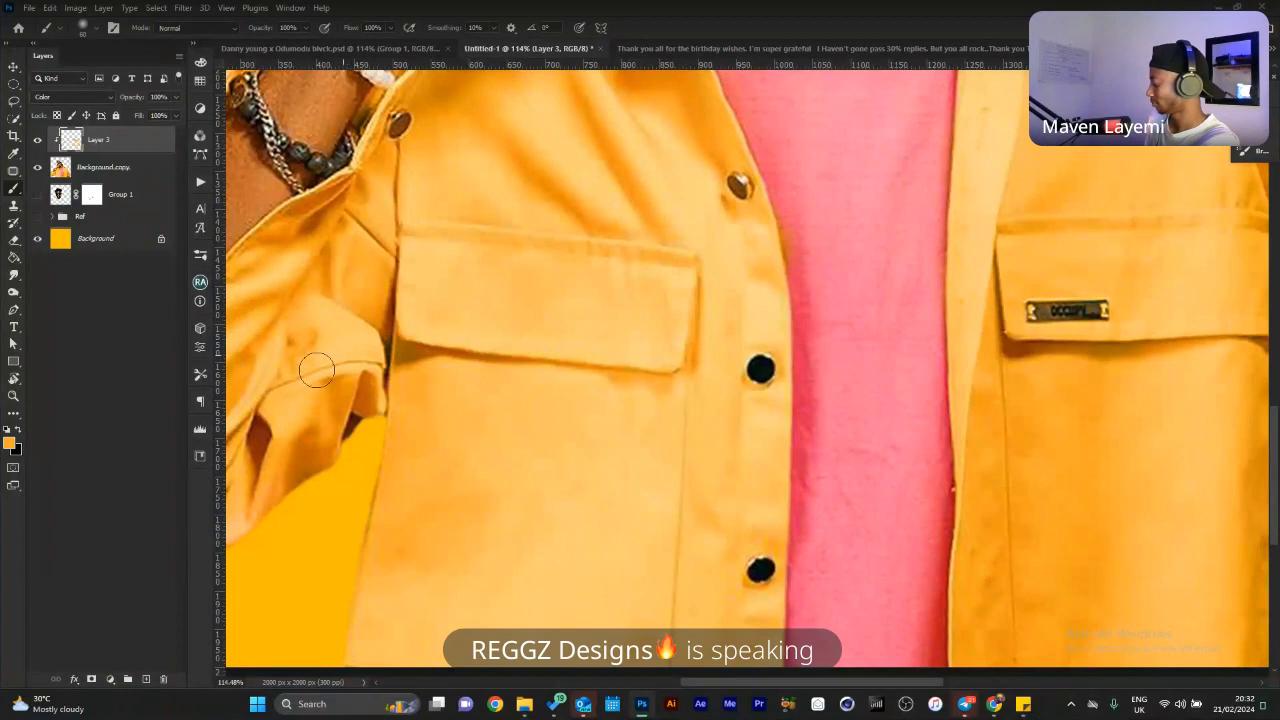
key(z)
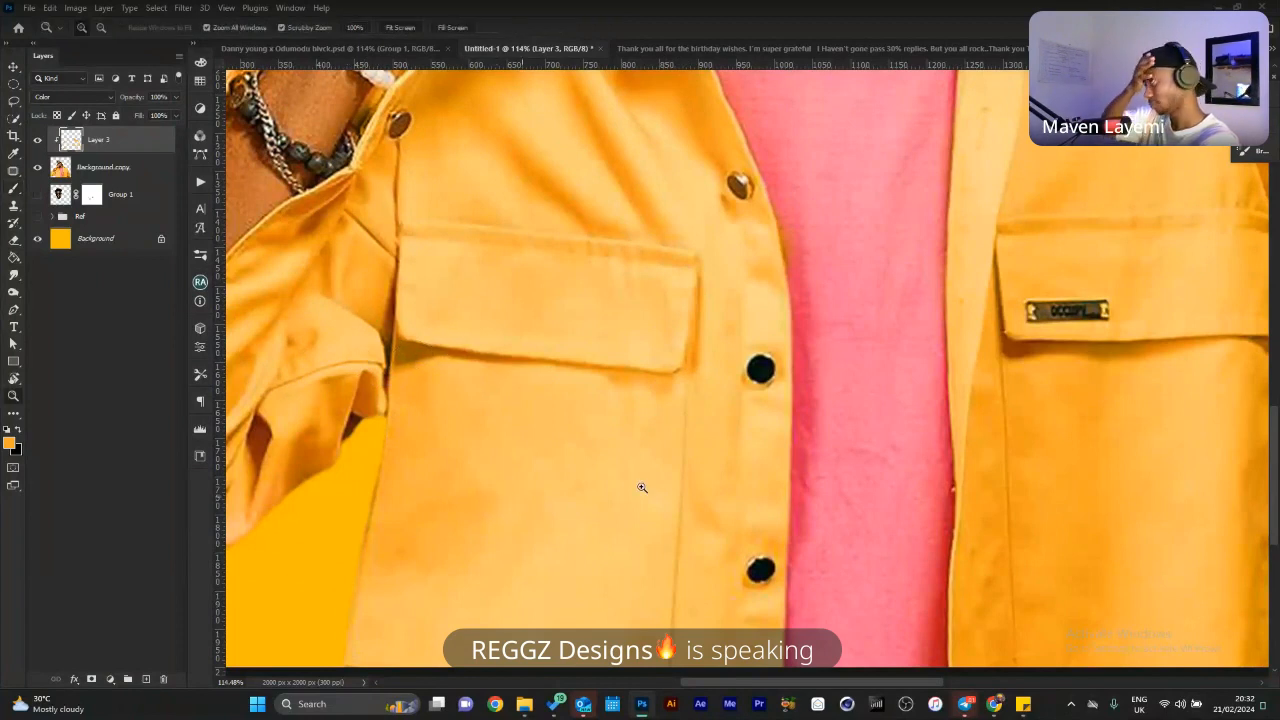
mouse_move(724, 460)
mouse_down()
mouse_move(709, 454)
mouse_move(812, 318)
mouse_up()
drag(936, 293, 836, 373)
click(38, 142)
drag(830, 504, 889, 490)
click(38, 142)
click(38, 142)
click(38, 142)
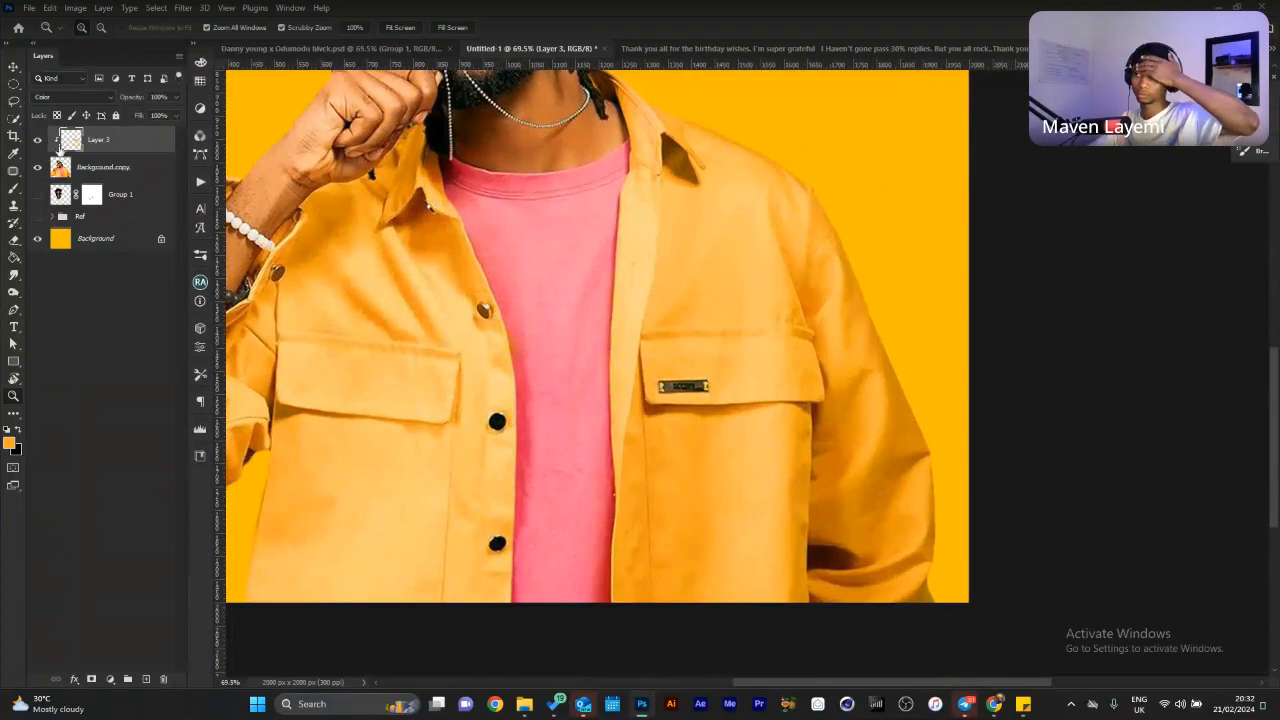
Merge the clipped Layer 3 painting with Background copy into a single layer.
shift+click(103, 172)
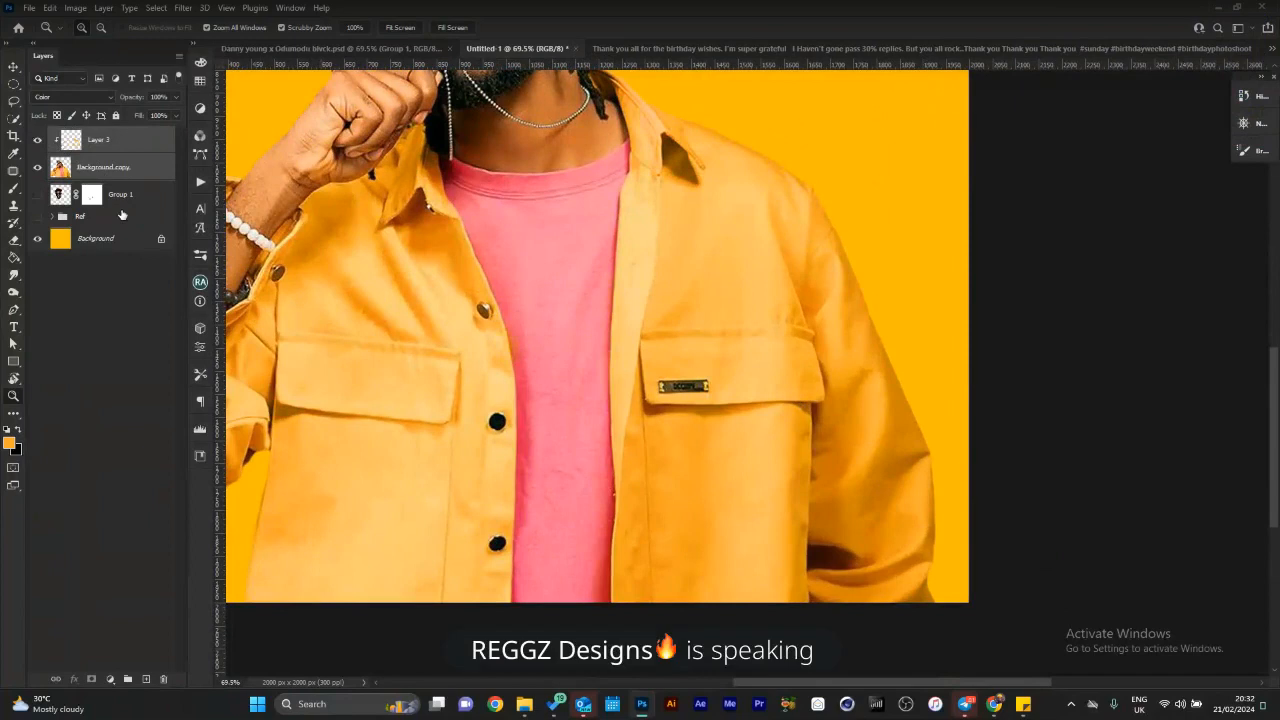
key(ctrl+e)
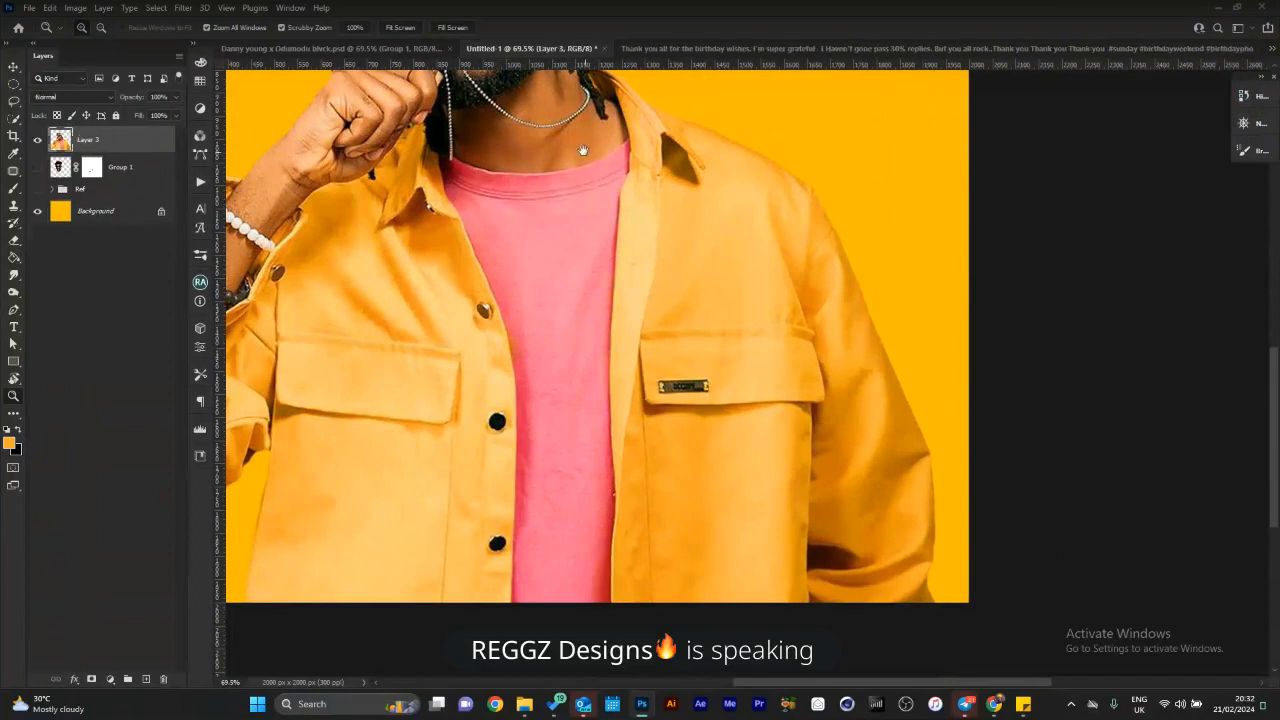
scroll(593, 155, down, 5)
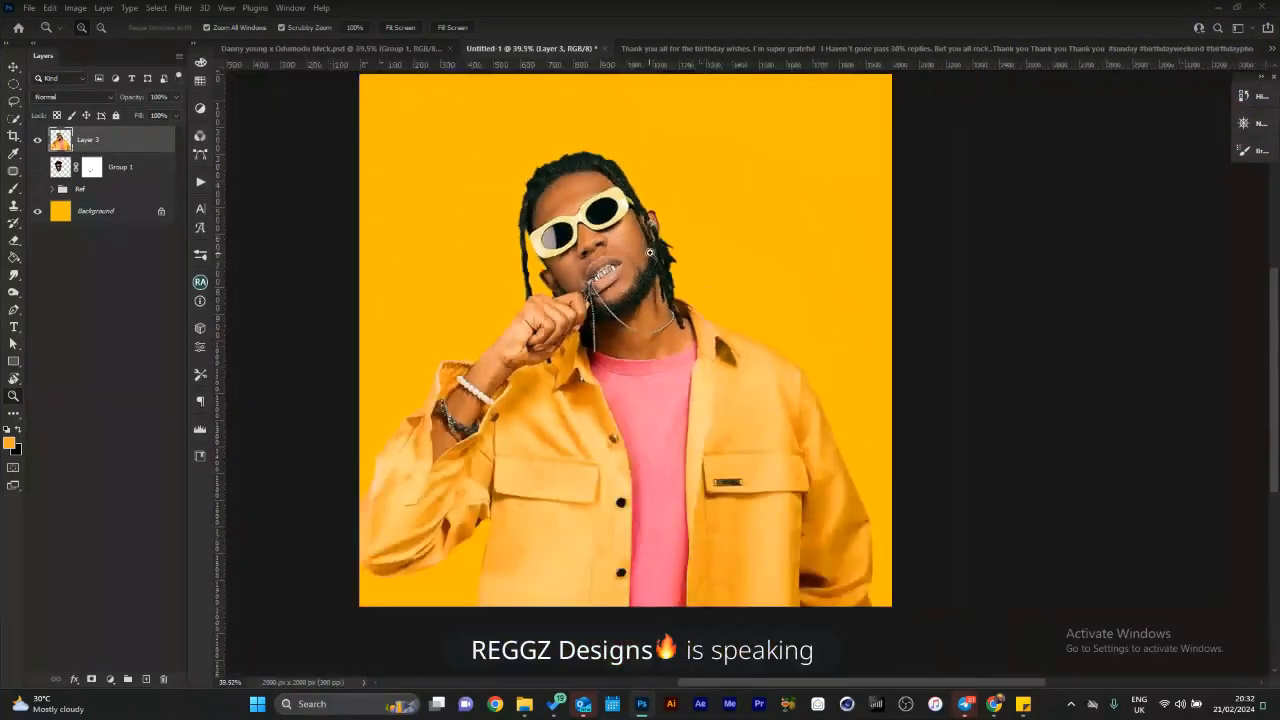
key(ctrl+equal)
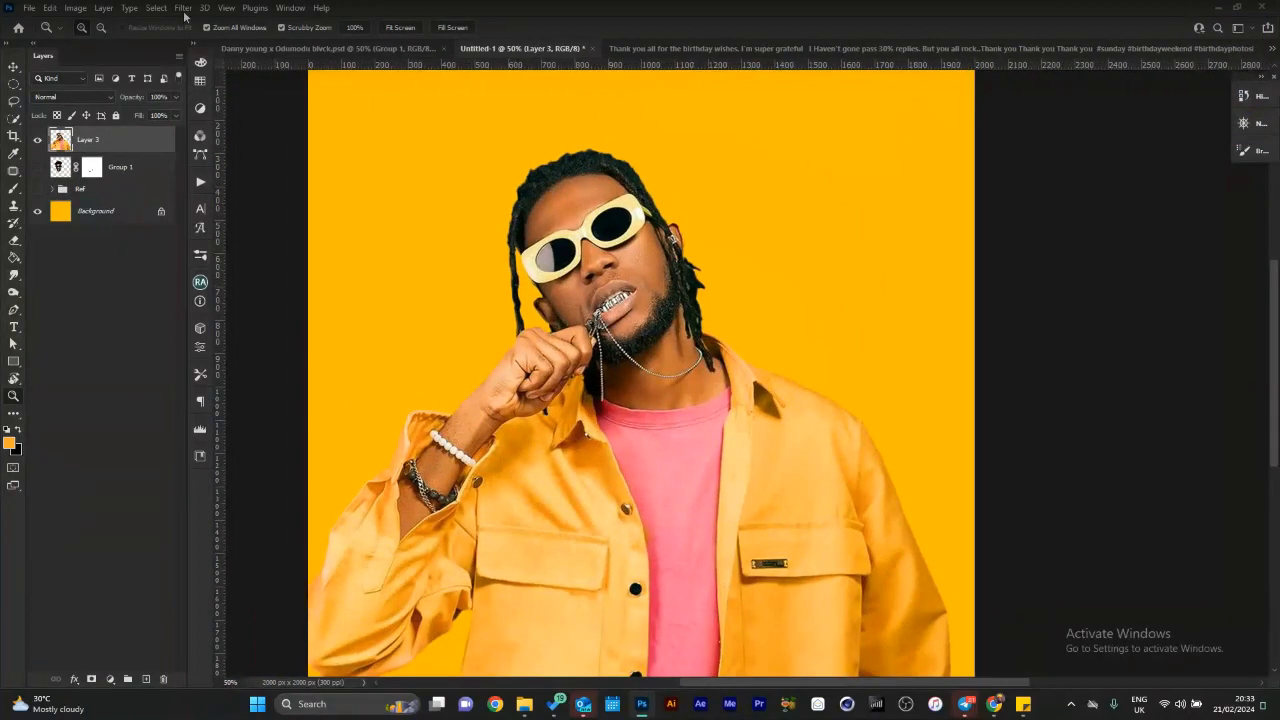
Open the Camera Raw filter on the merged cutout and expose the Color Mixer's HSL saturation controls.
click(183, 9)
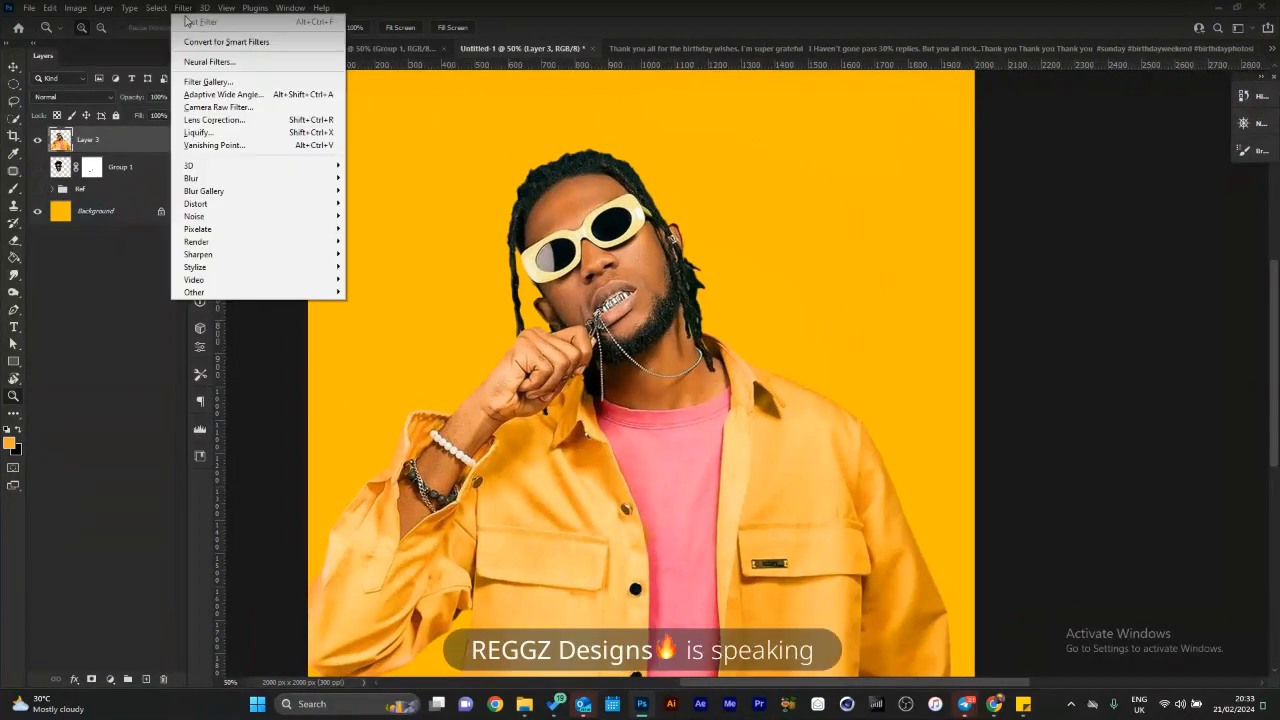
click(226, 111)
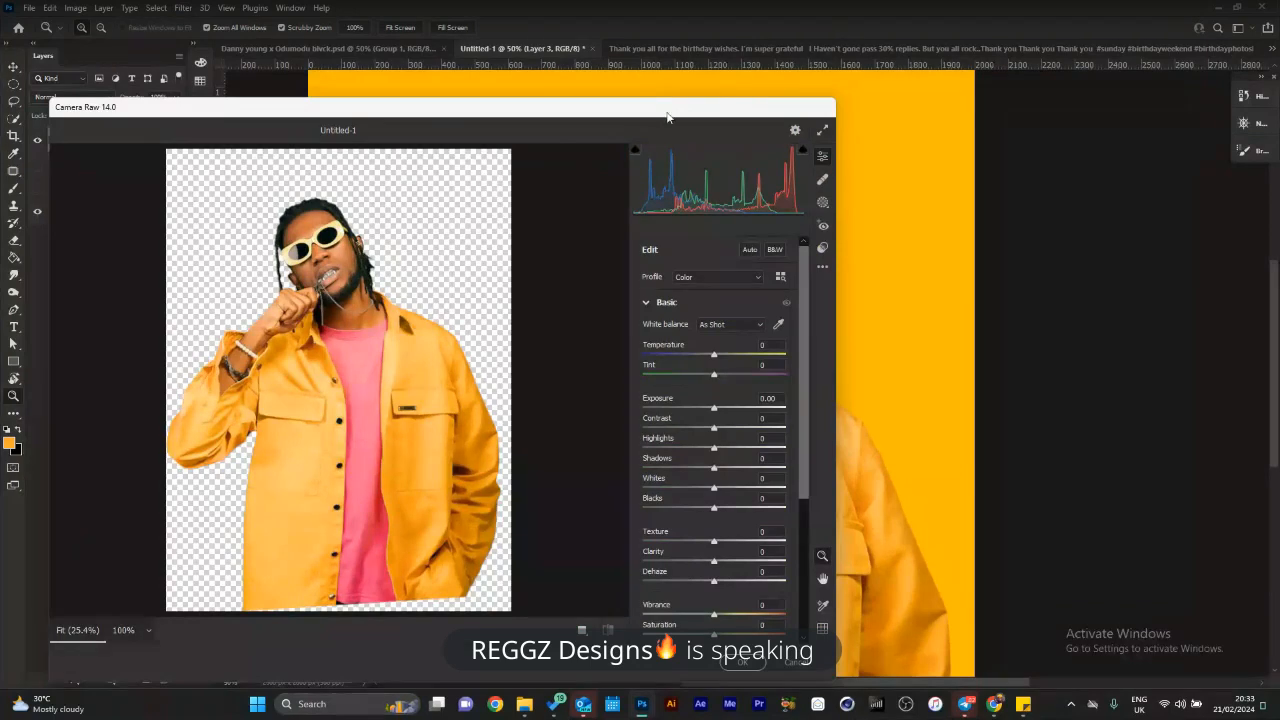
drag(626, 108, 804, 87)
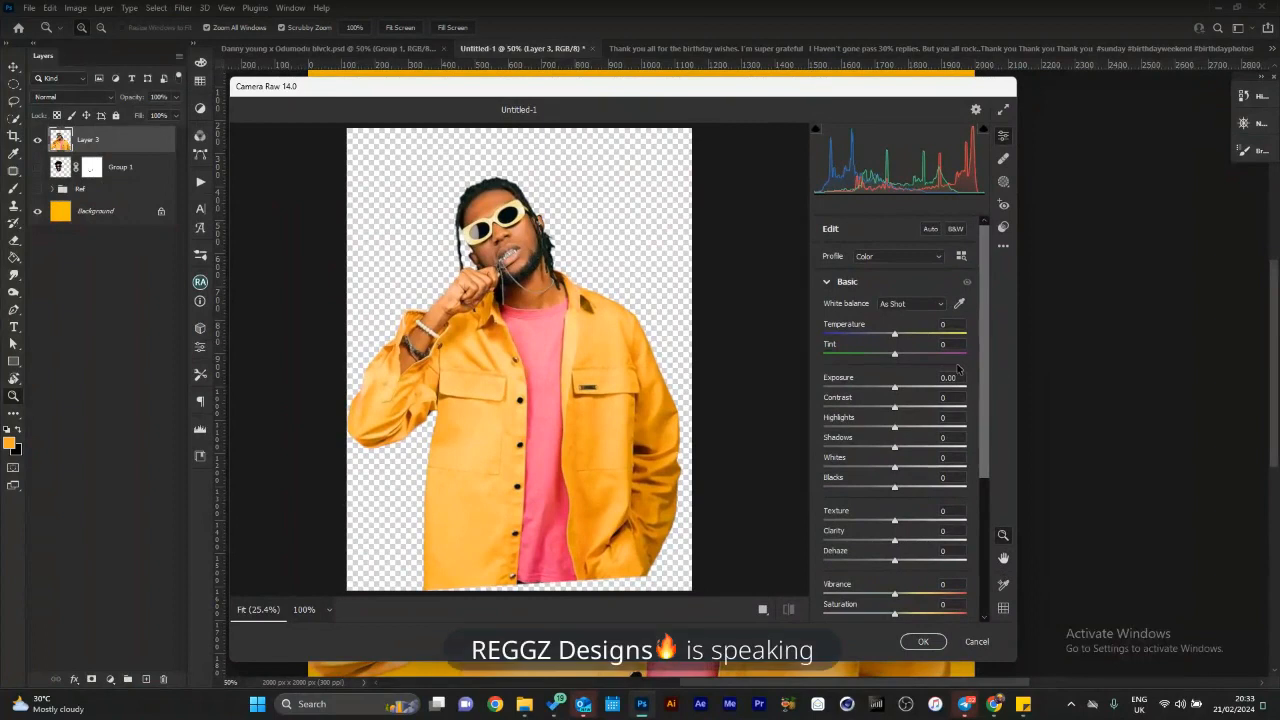
drag(979, 364, 981, 448)
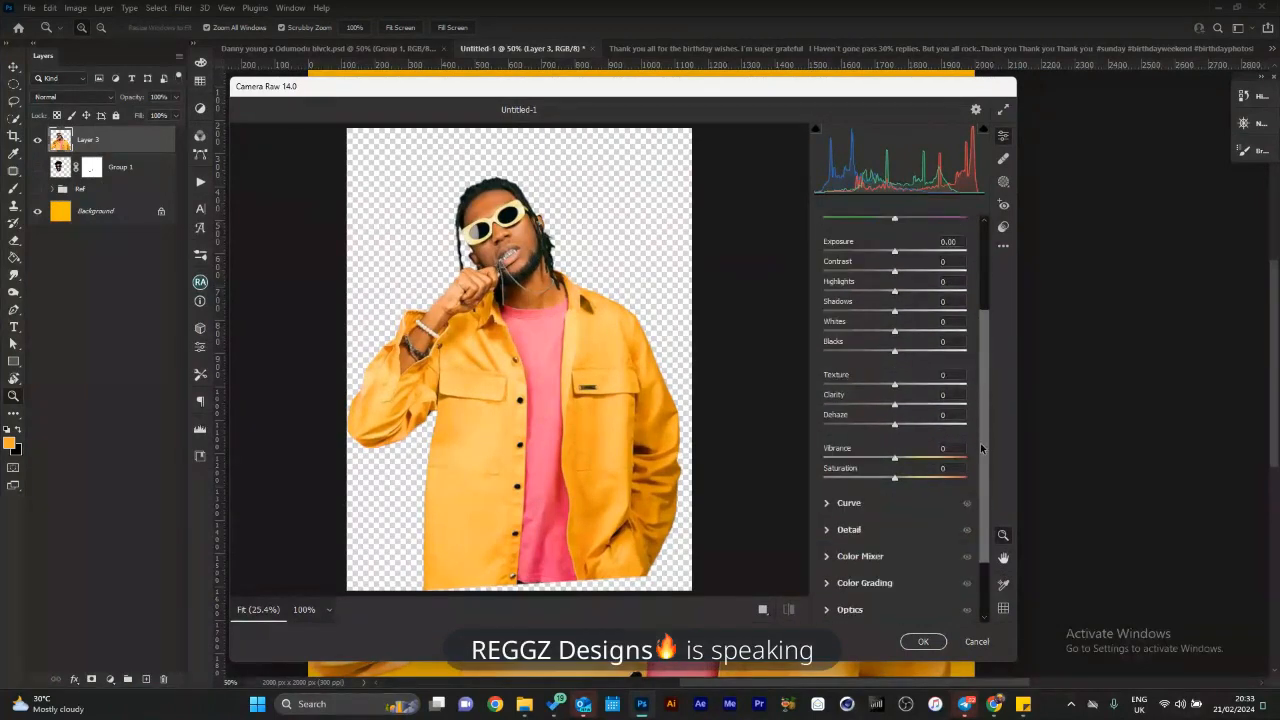
scroll(980, 443, down, 1)
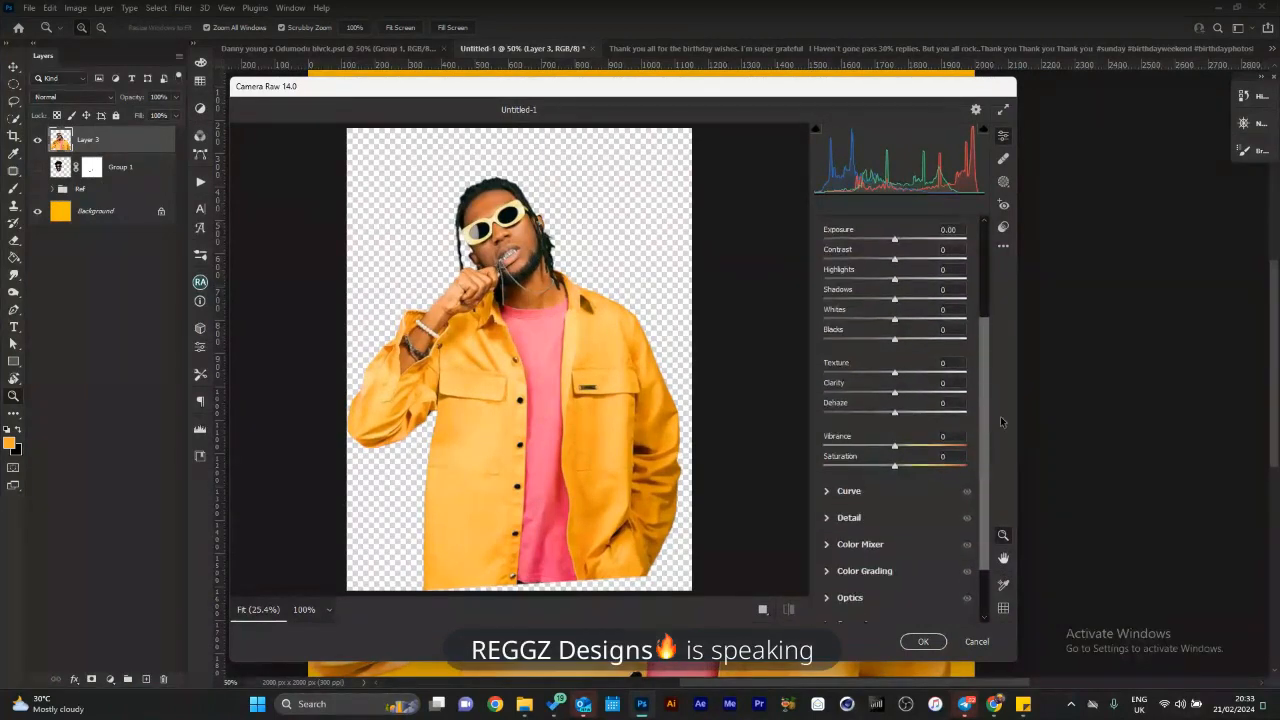
drag(984, 430, 997, 273)
click(836, 284)
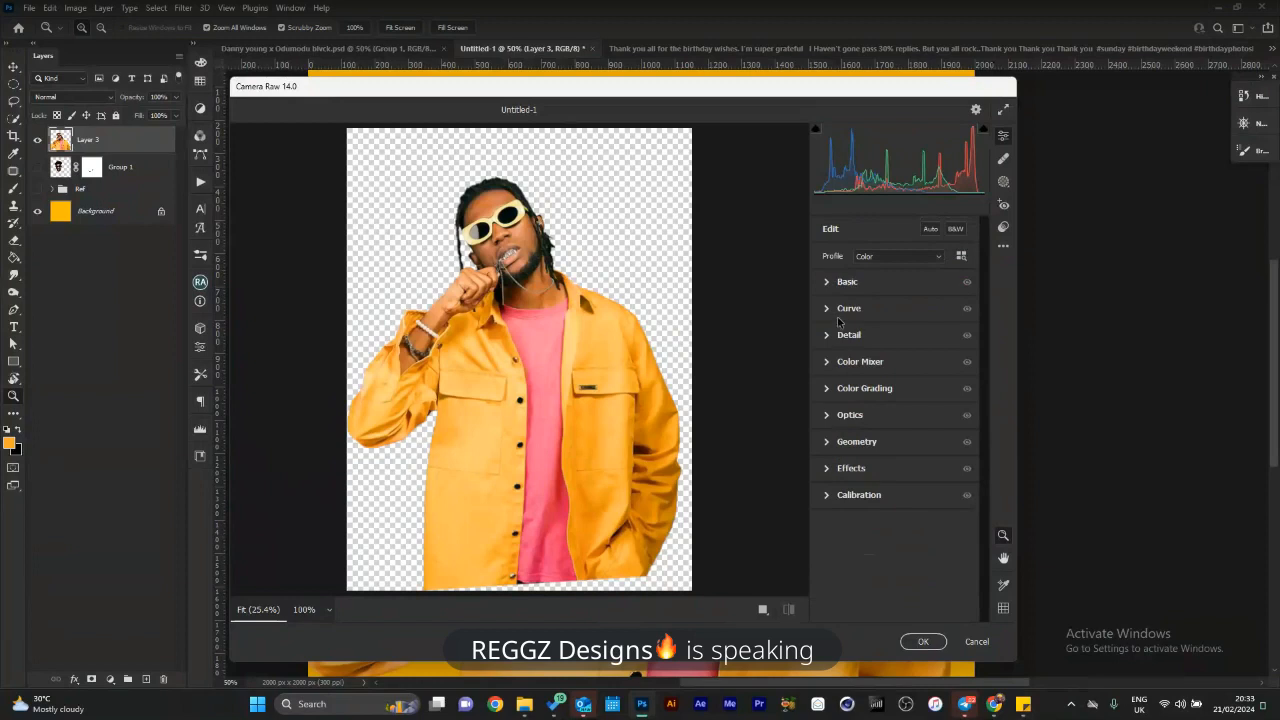
drag(534, 235, 575, 280)
click(837, 368)
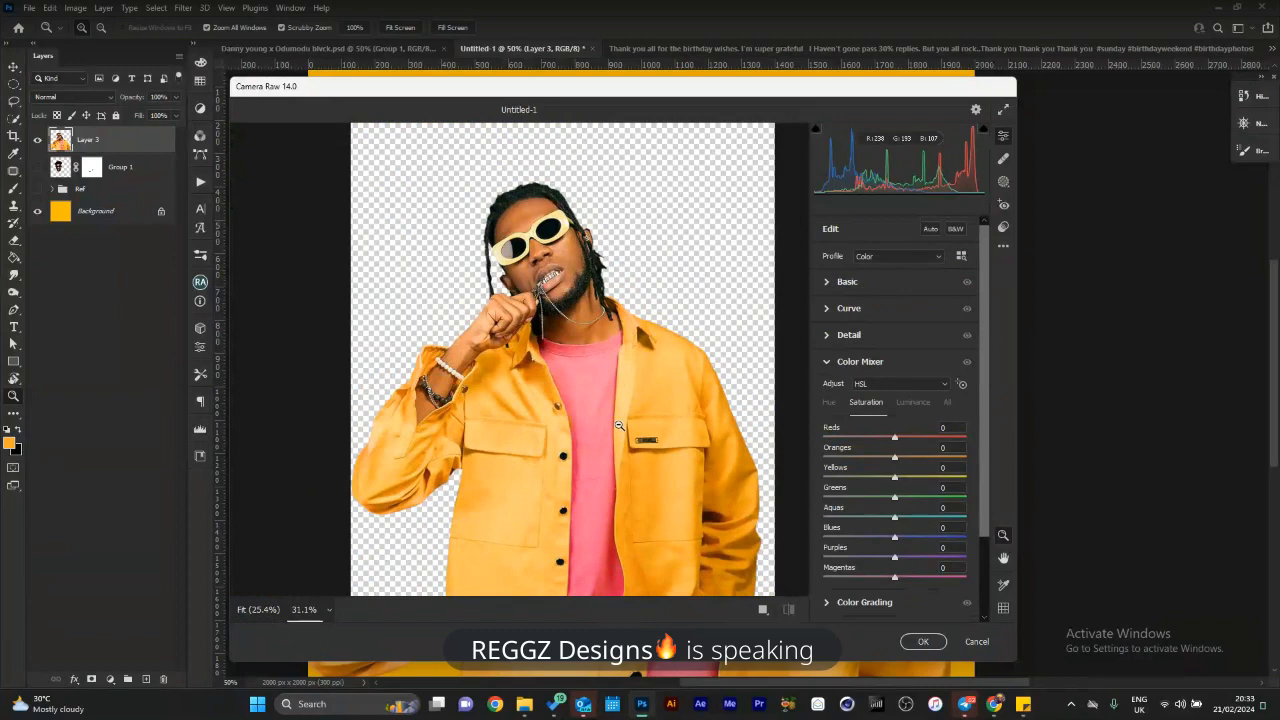
Try desaturating Oranges and Yellows to -100 in the Color Mixer, and undo both changes.
drag(895, 457, 767, 455)
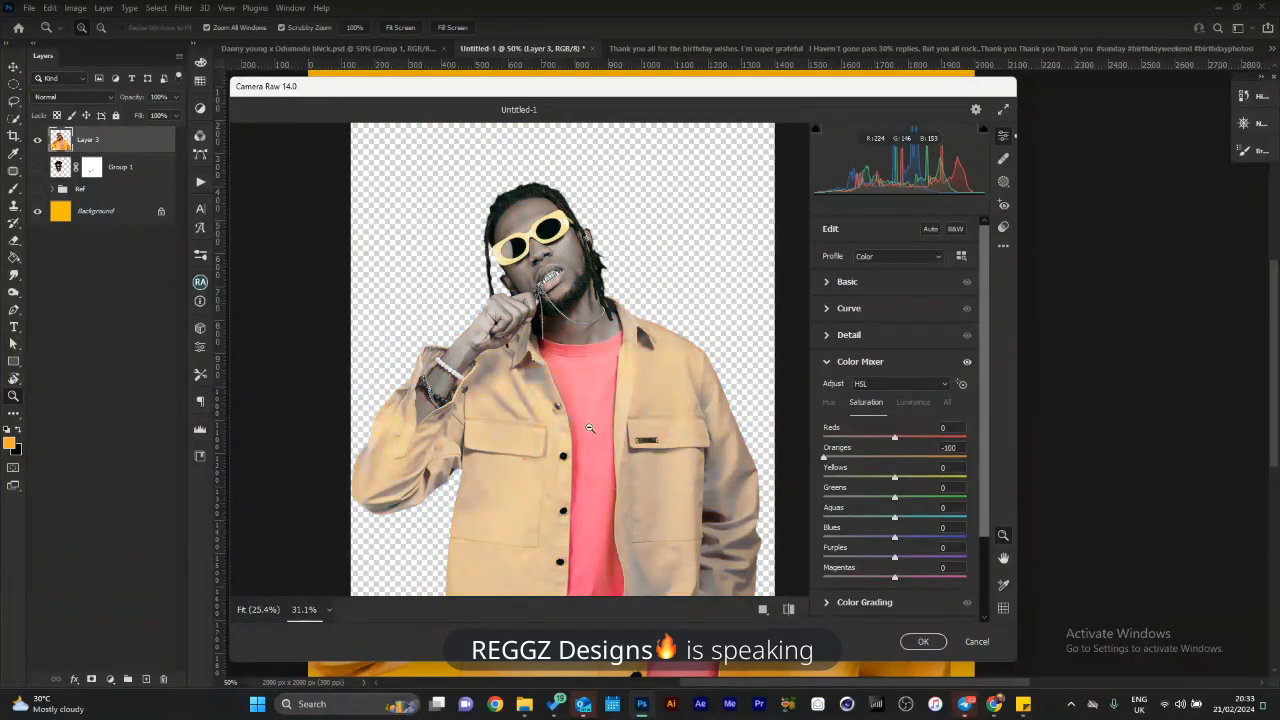
drag(895, 477, 790, 478)
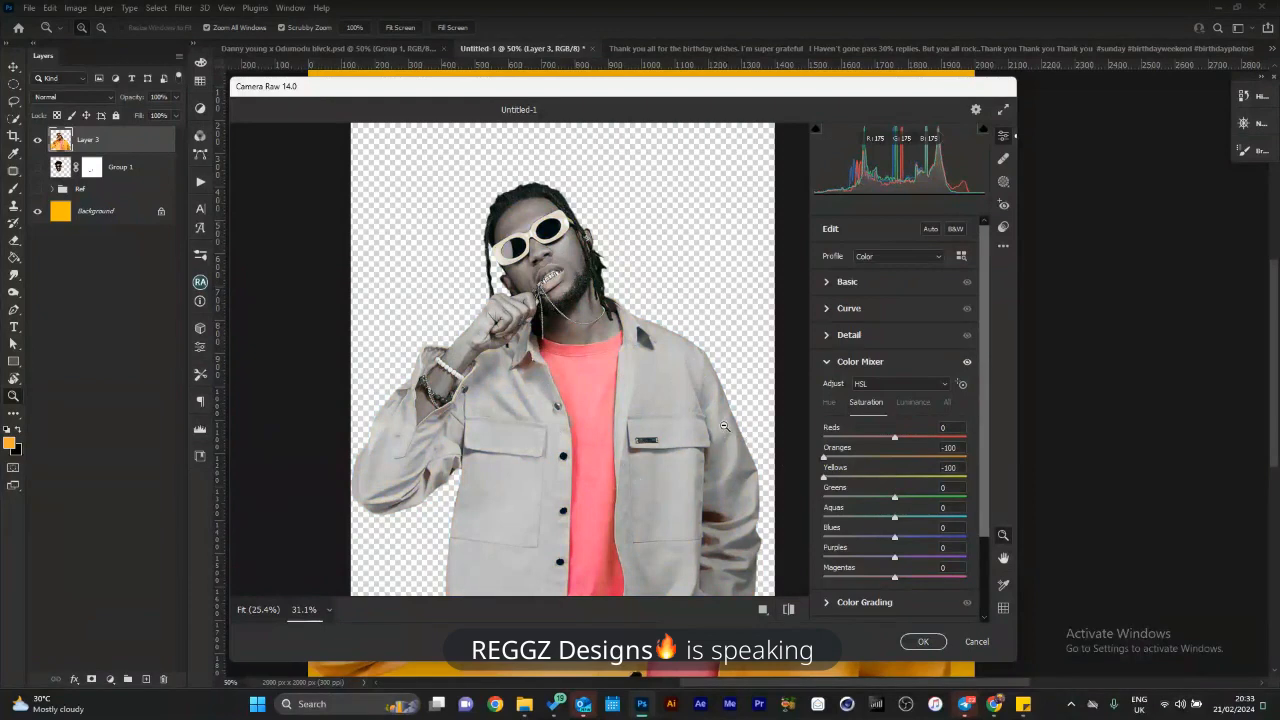
key(ctrl+z)
key(ctrl+z)
Try hue shifts of +51 for Reds and +22 for Oranges in the Color Mixer, and undo them.
drag(895, 437, 931, 438)
double_click(836, 428)
click(830, 403)
drag(850, 457, 910, 457)
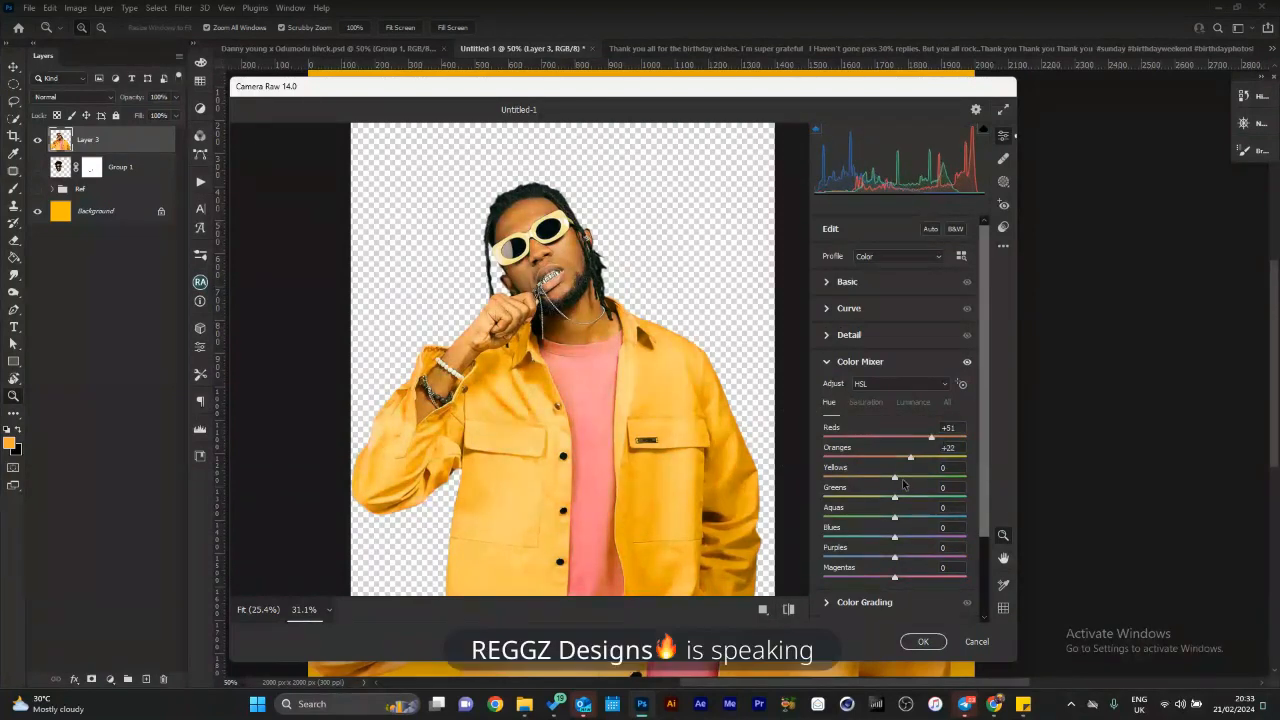
key(ctrl+z)
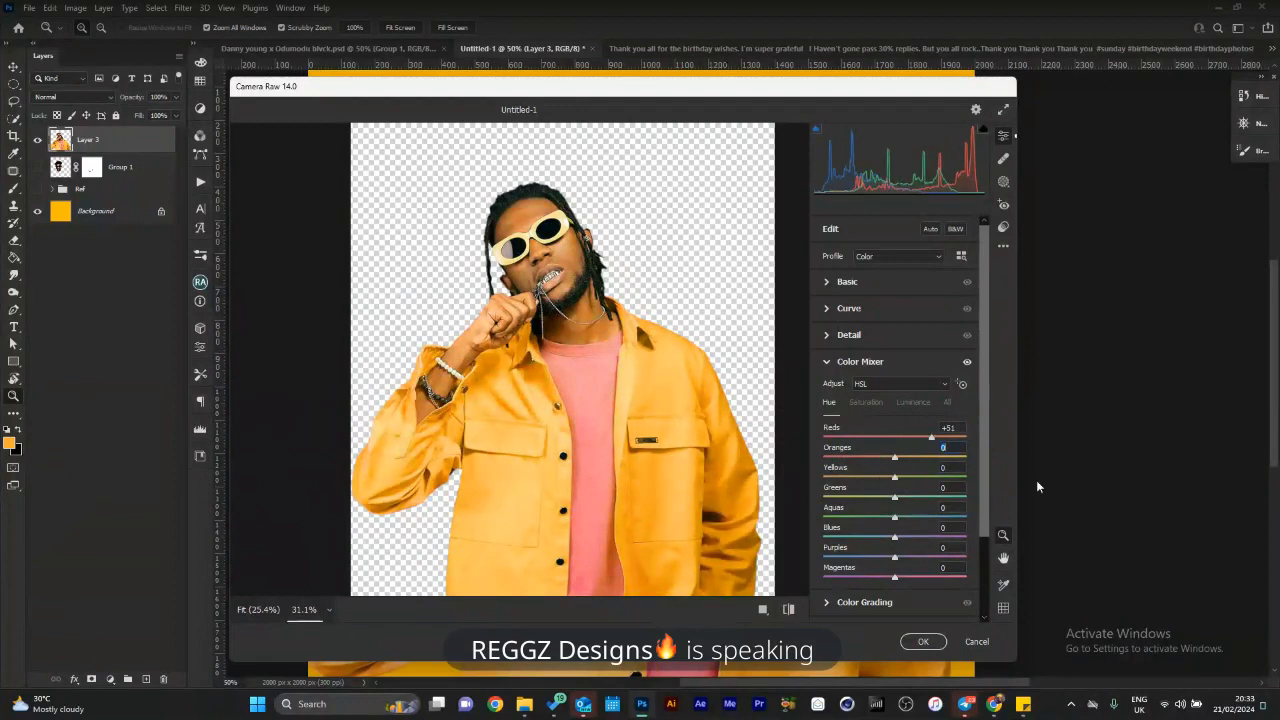
key(ctrl+z)
Set the Basic white balance to Temperature -56 and Tint -76 and apply the Camera Raw filter to Layer 3.
click(832, 284)
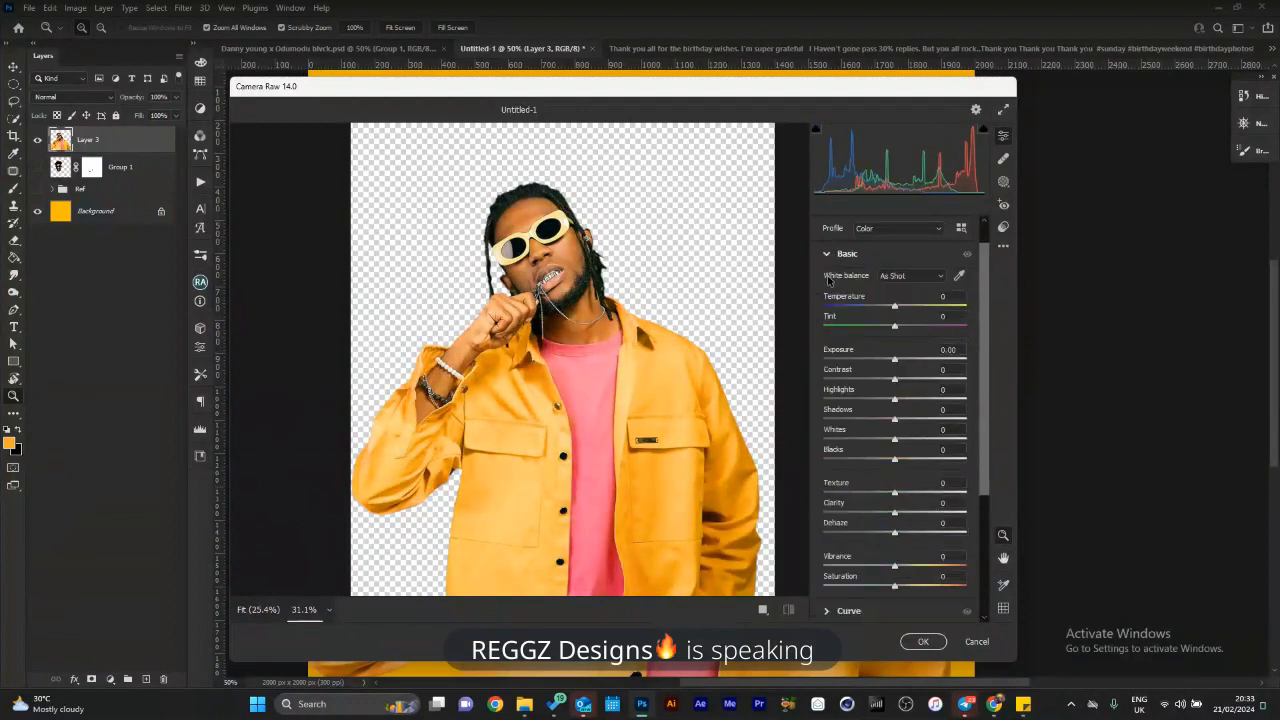
scroll(600, 150, up, 1)
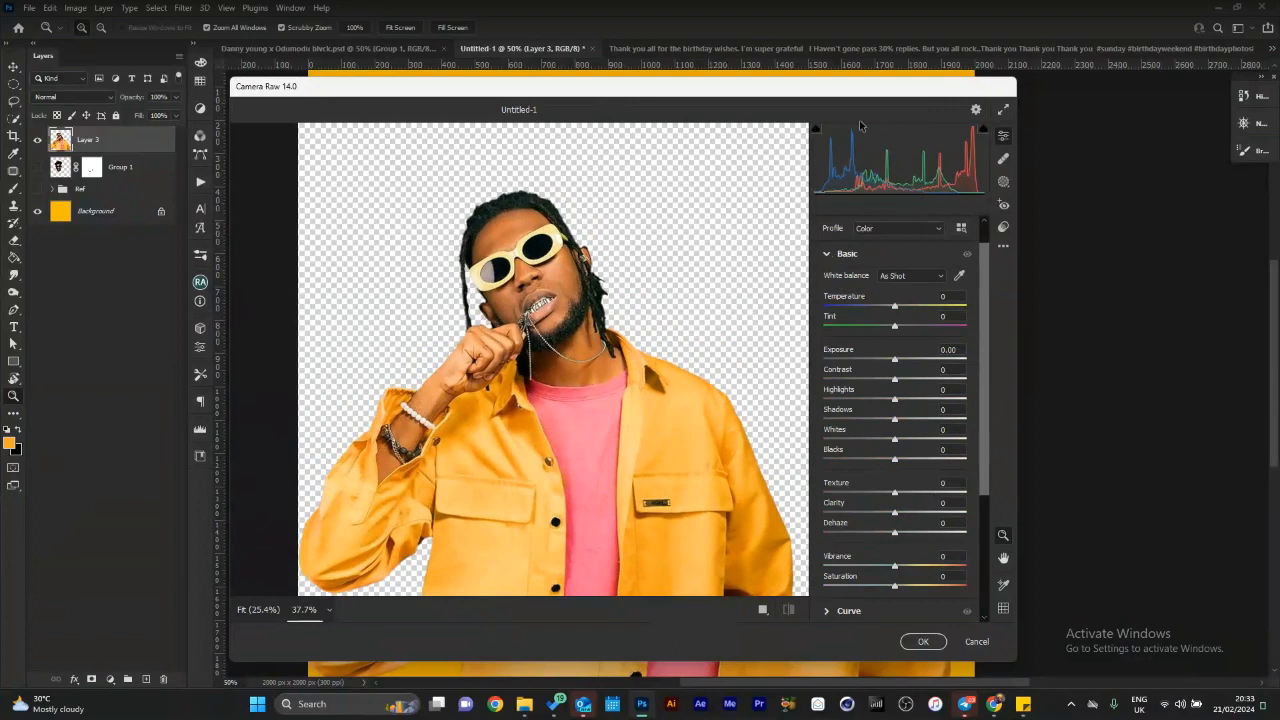
drag(573, 97, 647, 82)
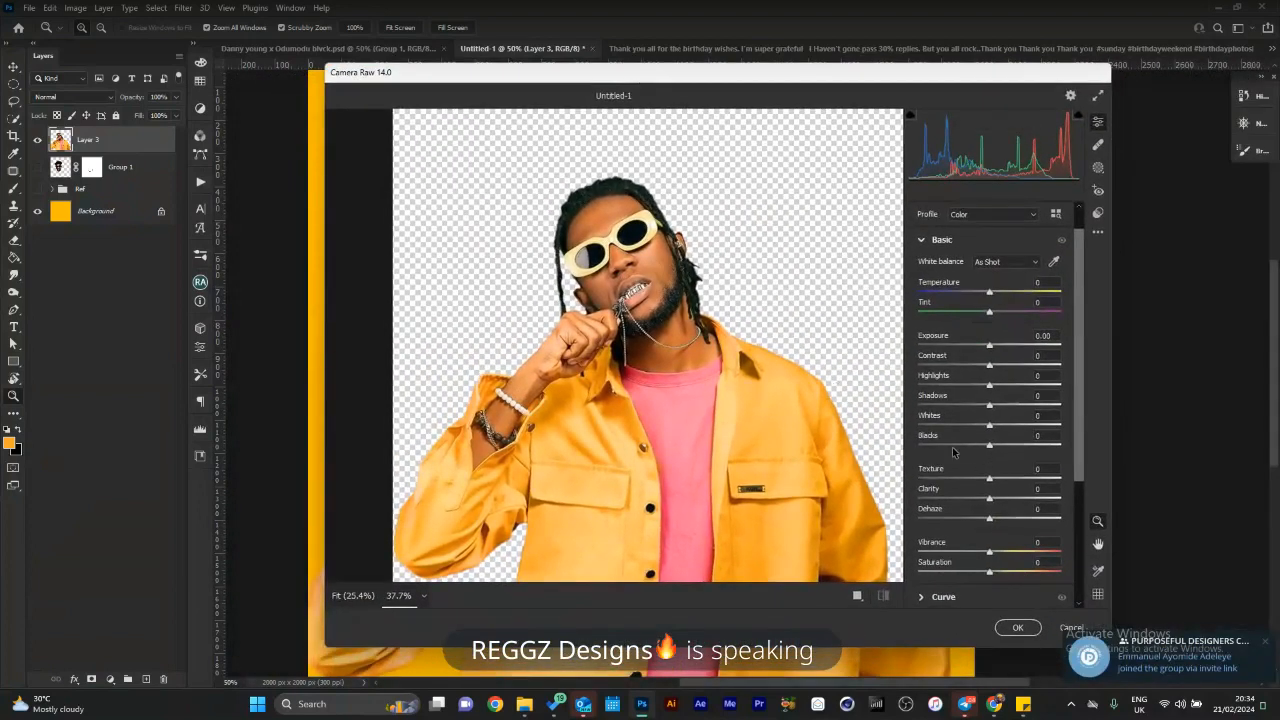
scroll(665, 124, down, 1)
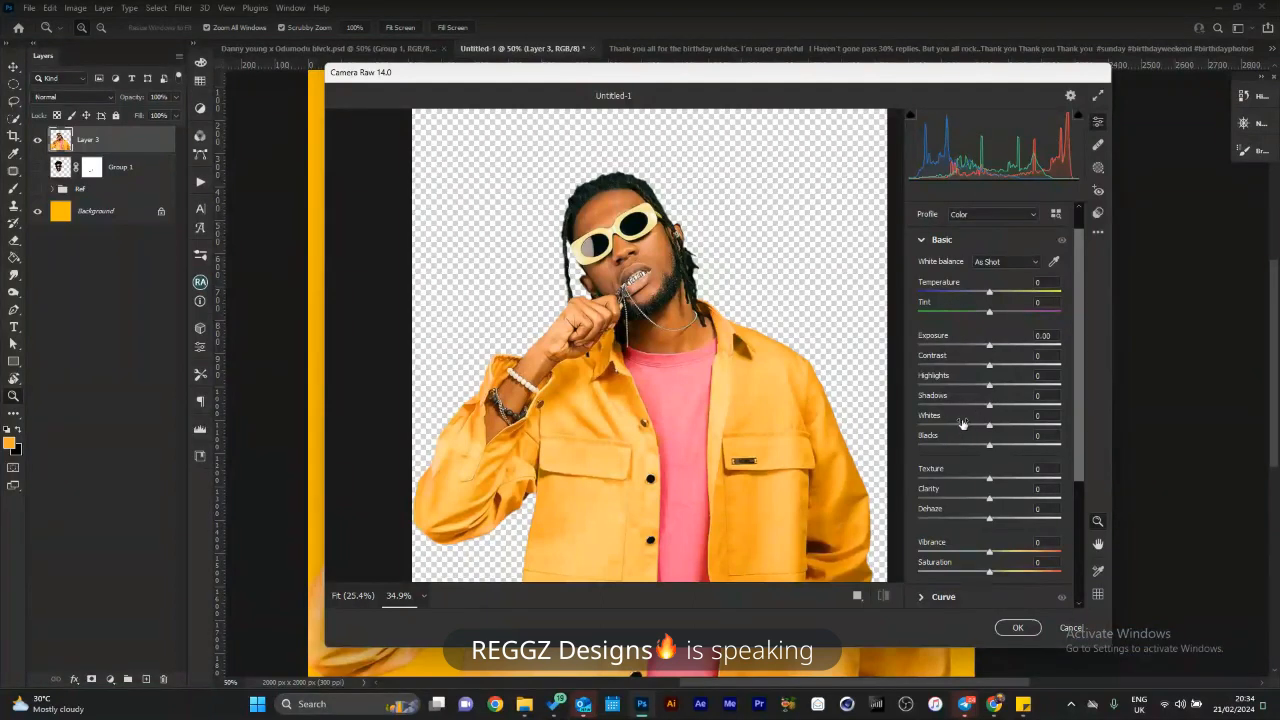
drag(614, 82, 942, 98)
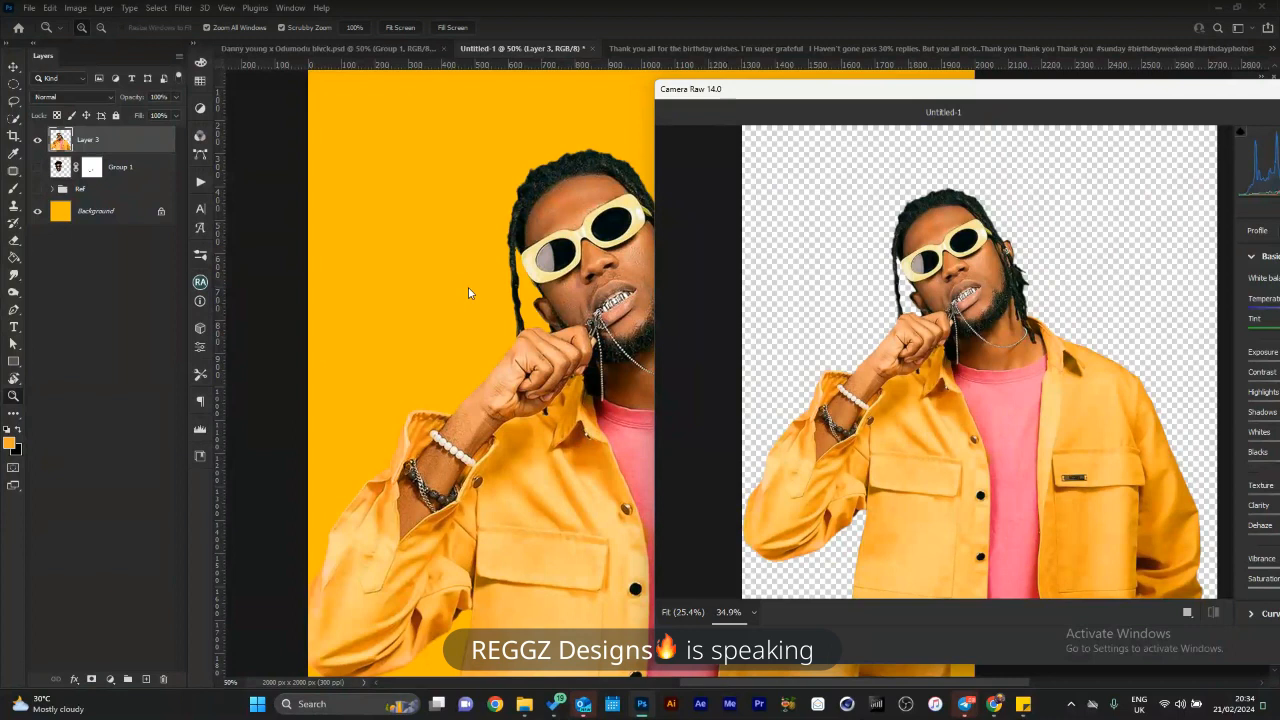
drag(738, 94, 782, 104)
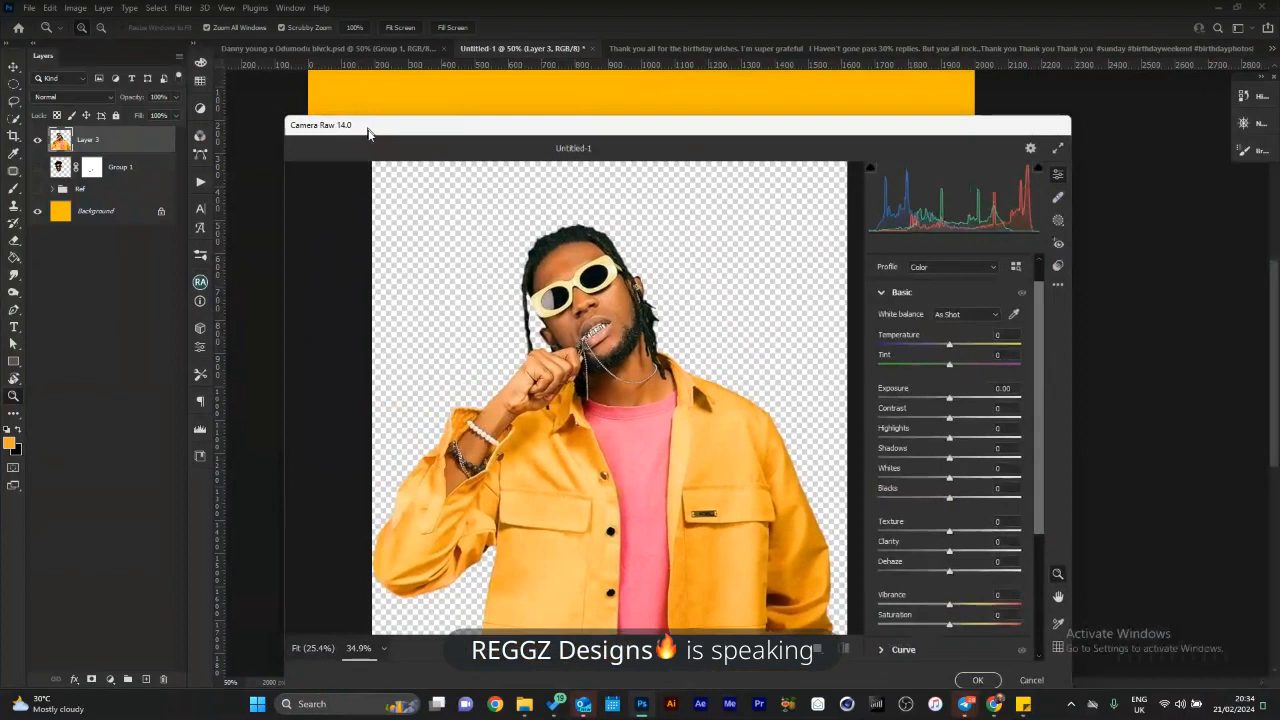
drag(702, 130, 933, 93)
drag(1165, 331, 1141, 311)
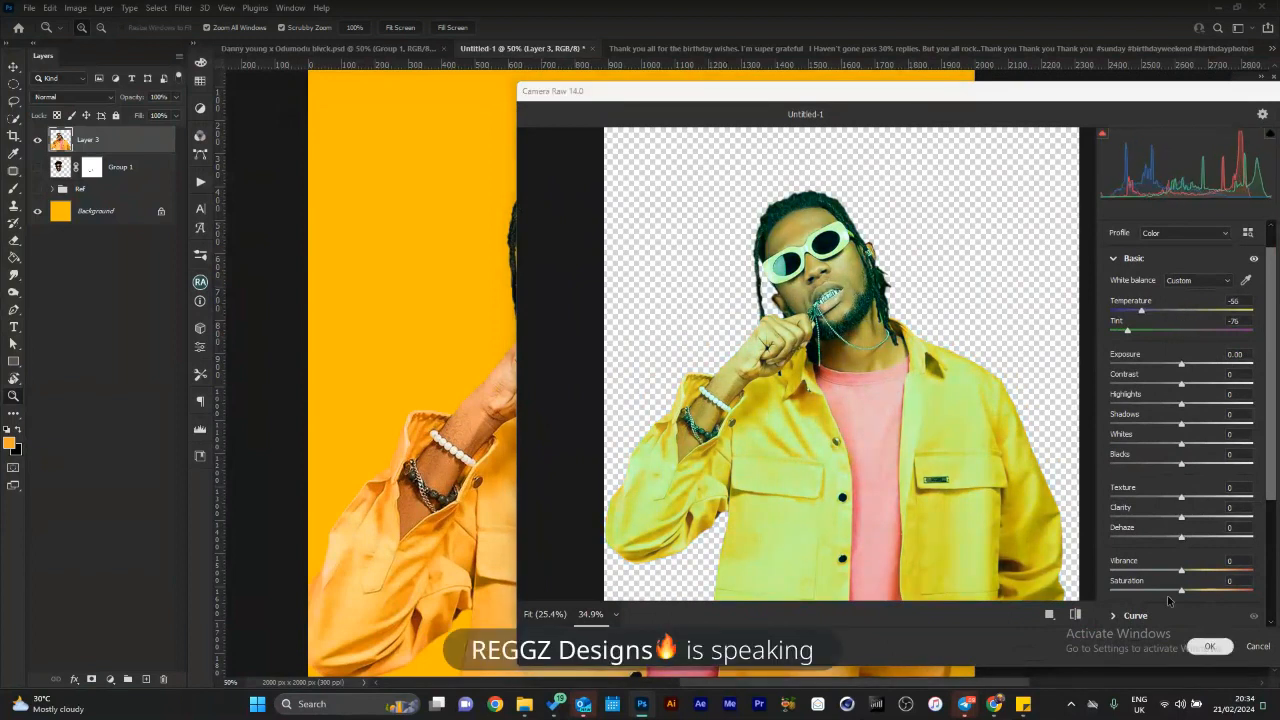
key(Return)
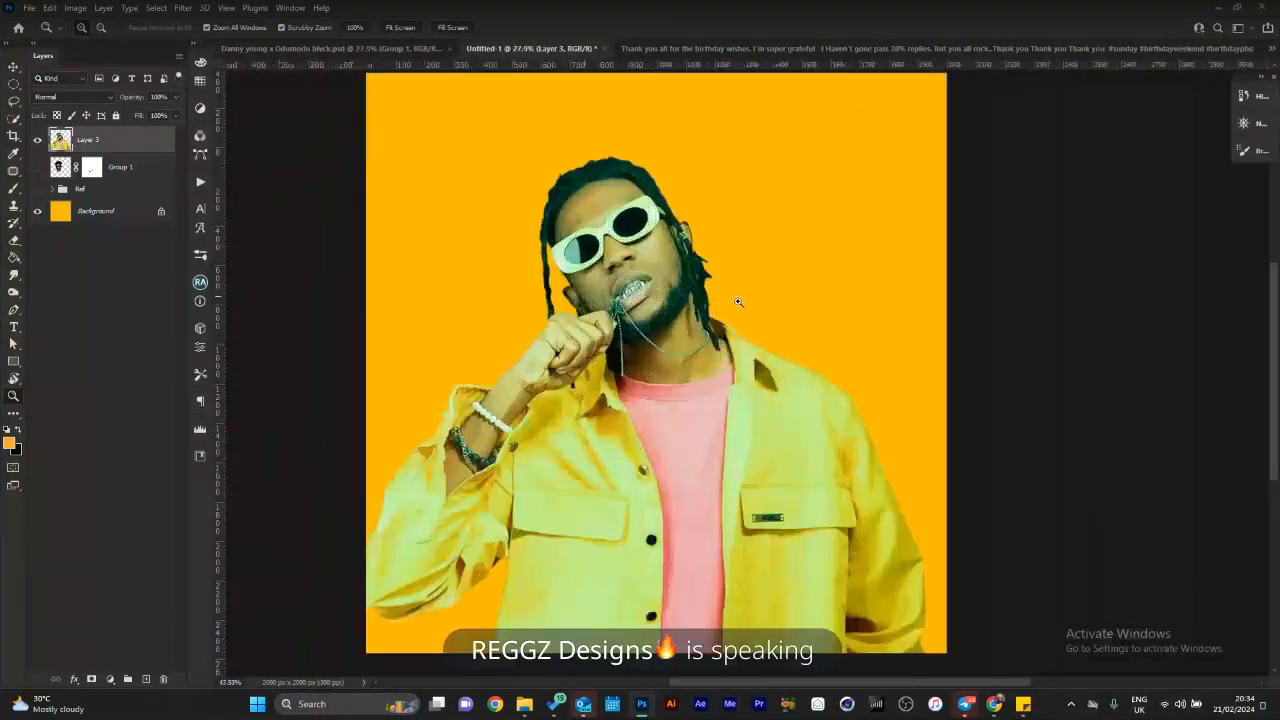
Undo the Camera Raw colour shift on the cutout.
scroll(721, 303, down, 2)
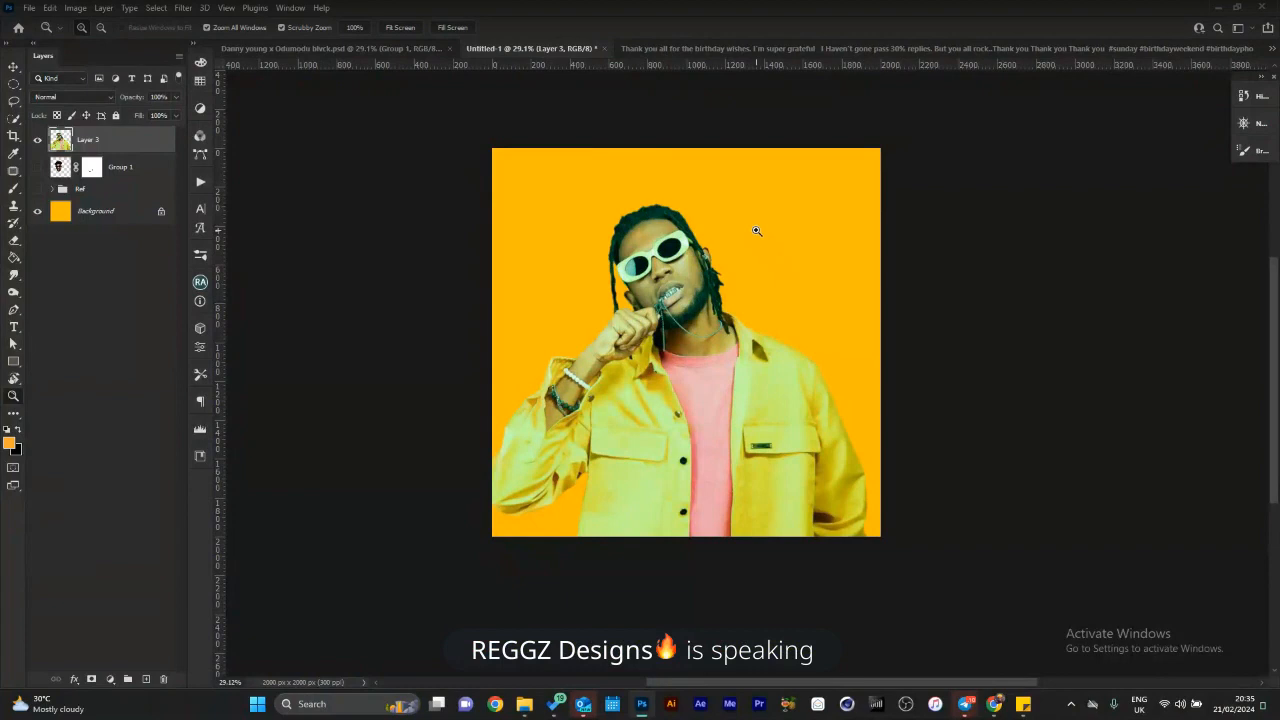
click(725, 254)
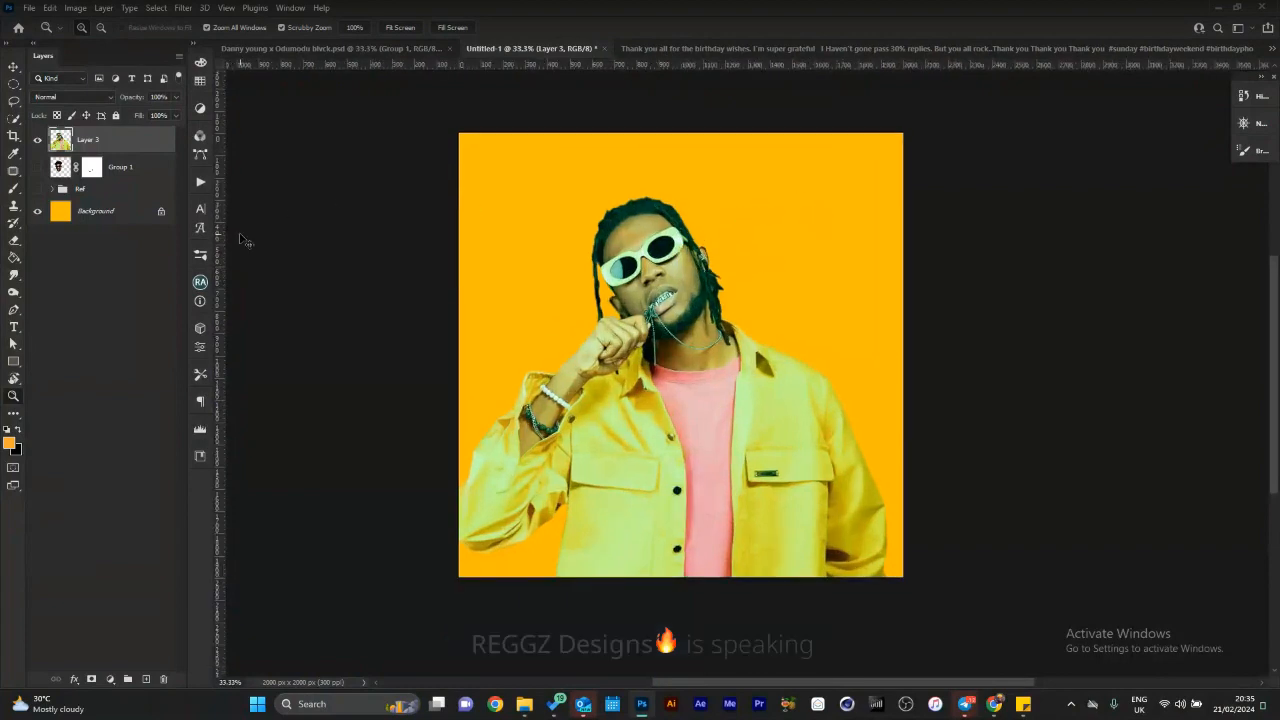
key(ctrl+z)
click(186, 8)
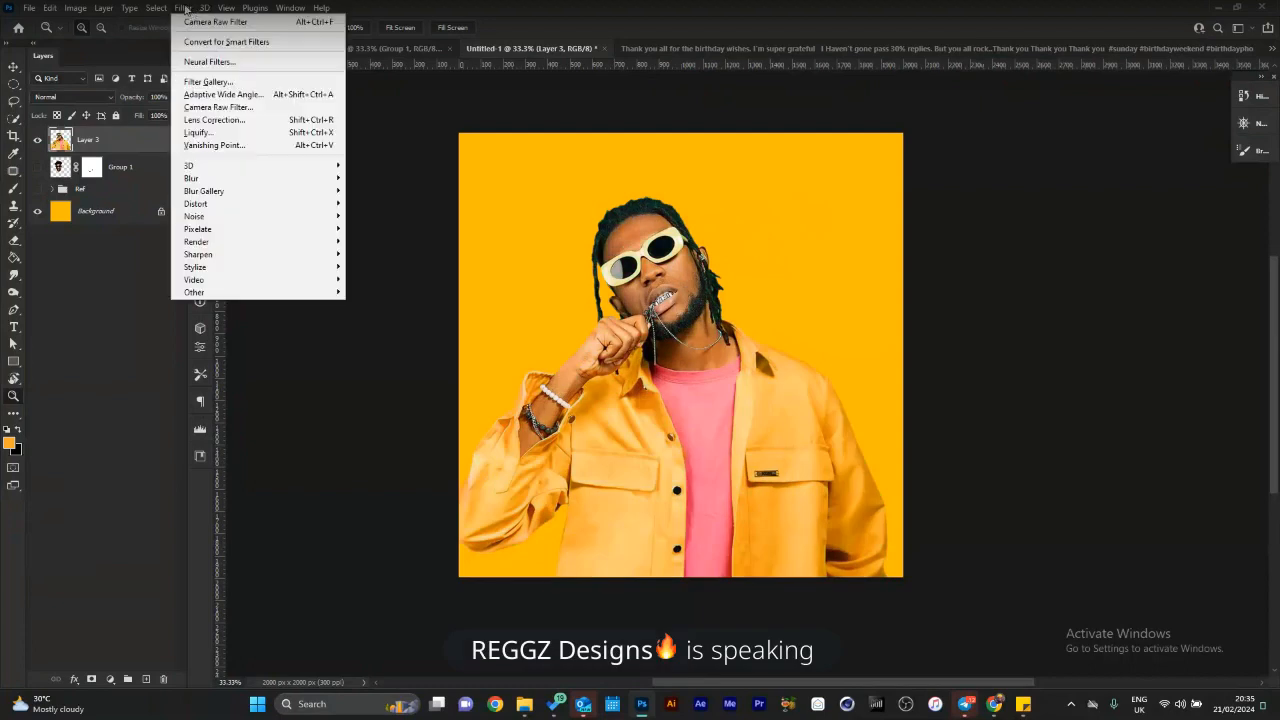
click(229, 107)
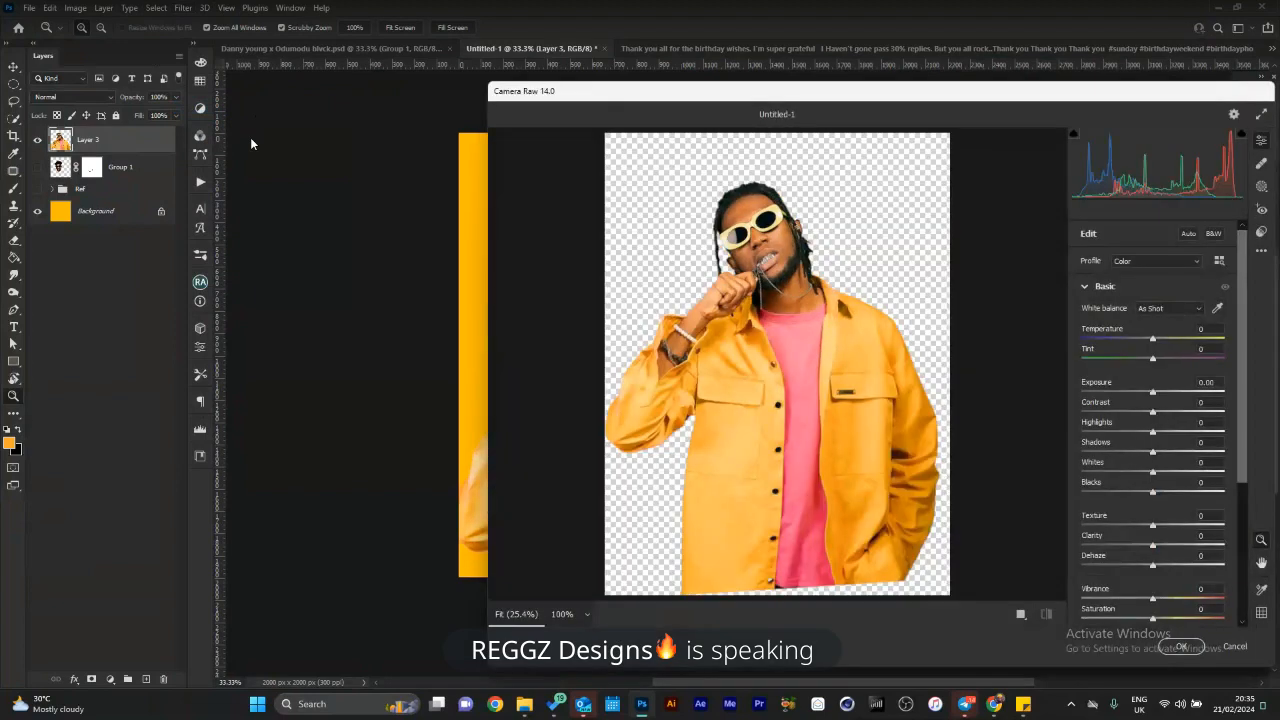
drag(735, 95, 935, 128)
mouse_move(790, 150)
mouse_down()
mouse_move(839, 150)
mouse_move(796, 148)
mouse_up()
key(Escape)
Reopen the Camera Raw filter on Layer 3 and place its window beside the portrait for comparison.
drag(715, 233, 519, 248)
click(187, 9)
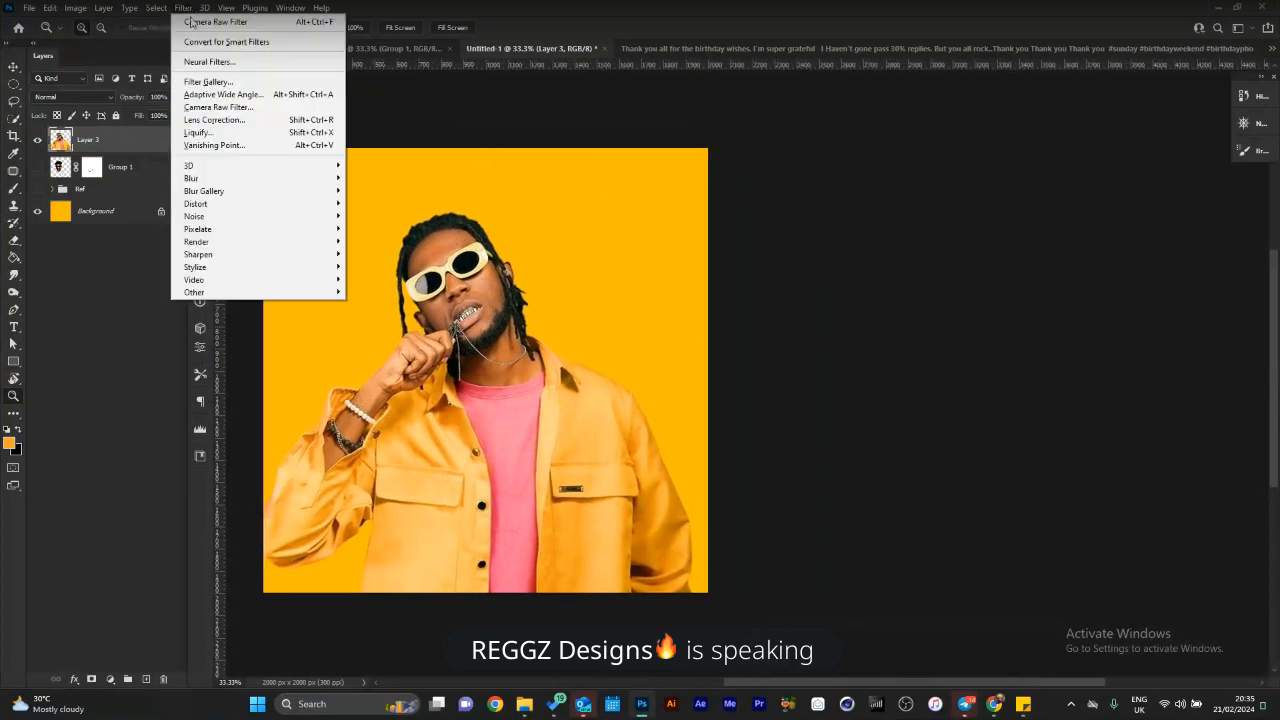
click(213, 108)
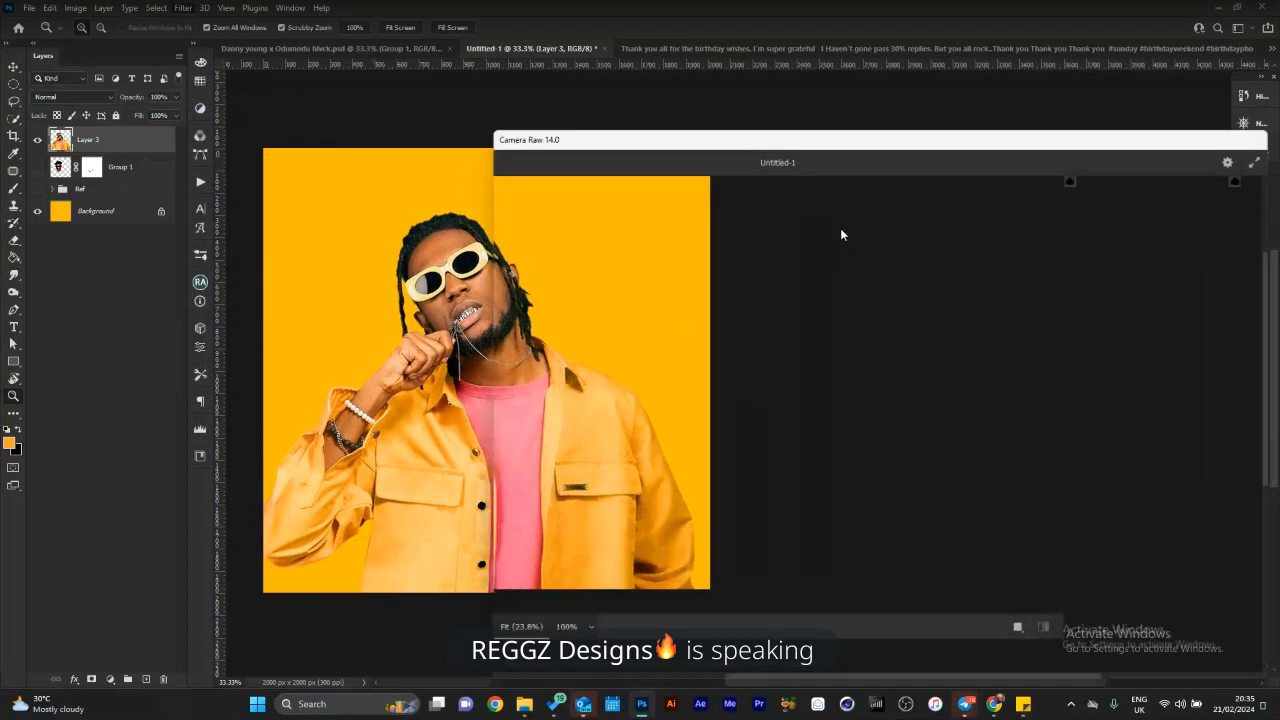
drag(718, 143, 834, 120)
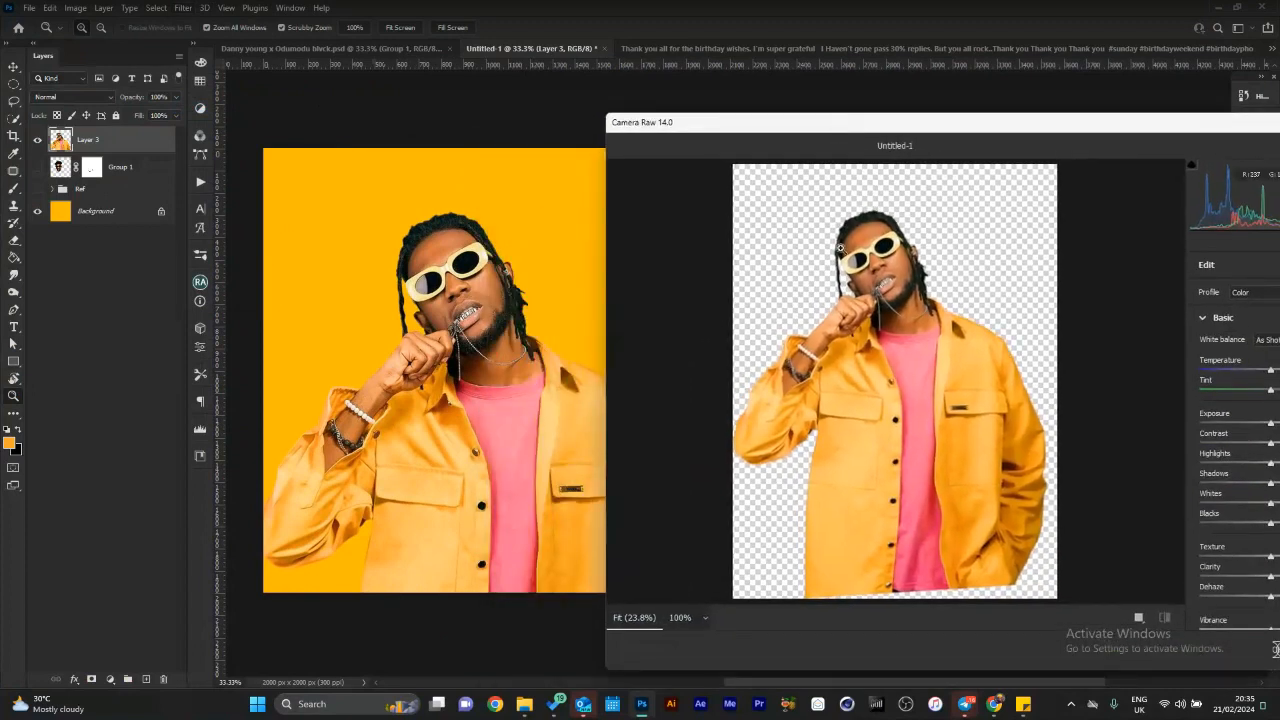
drag(513, 552, 619, 540)
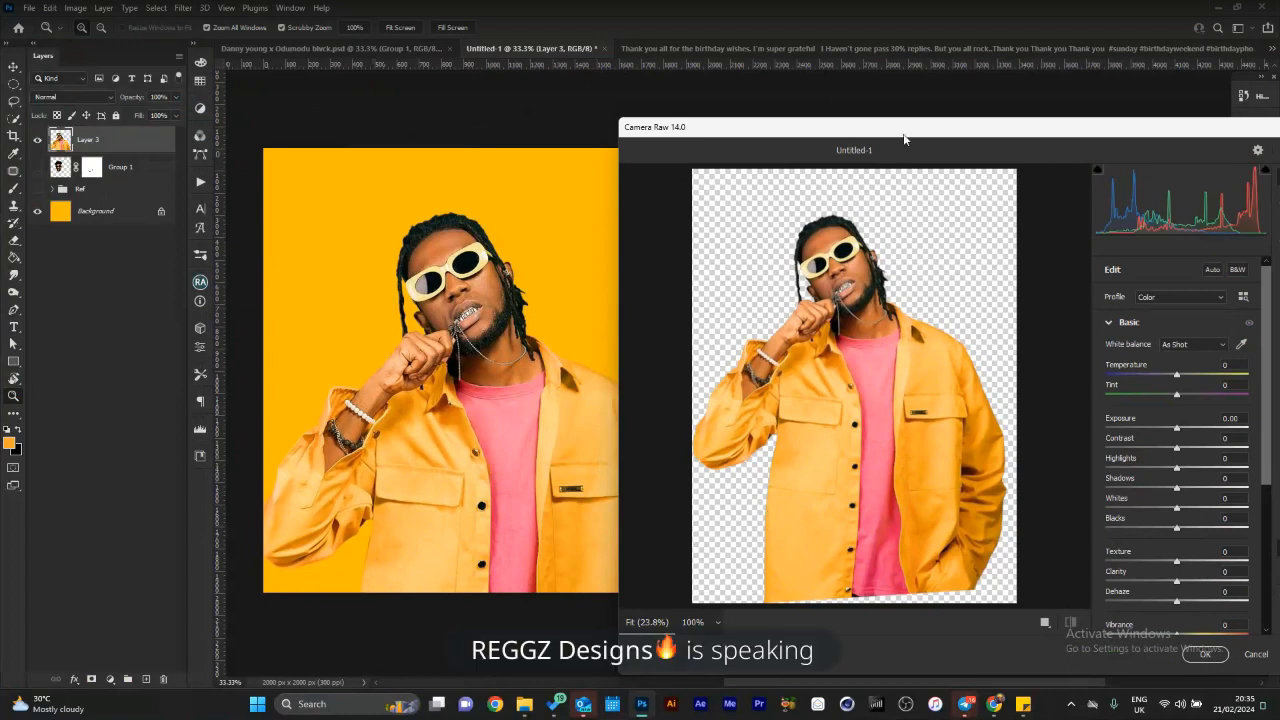
drag(904, 141, 883, 125)
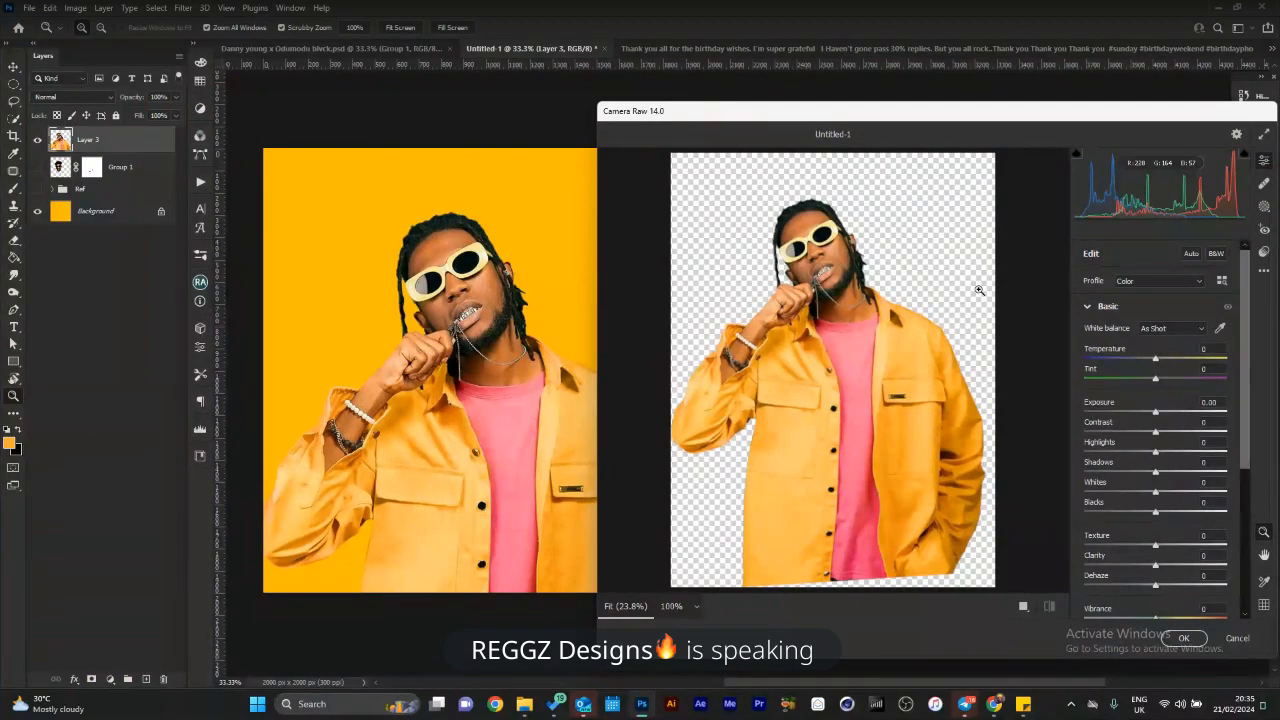
Try warming the white balance Temperature to about +92 and reset it to 0.
drag(1156, 357, 1217, 357)
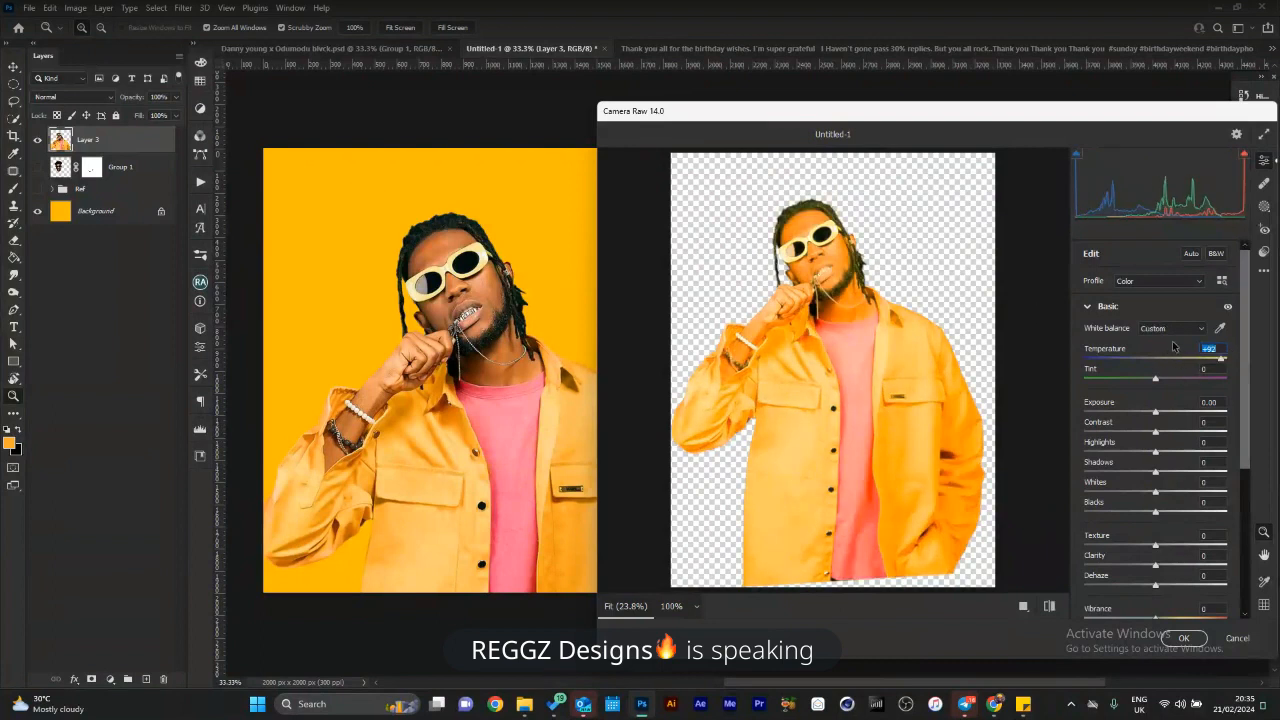
text(0)
key(Tab)
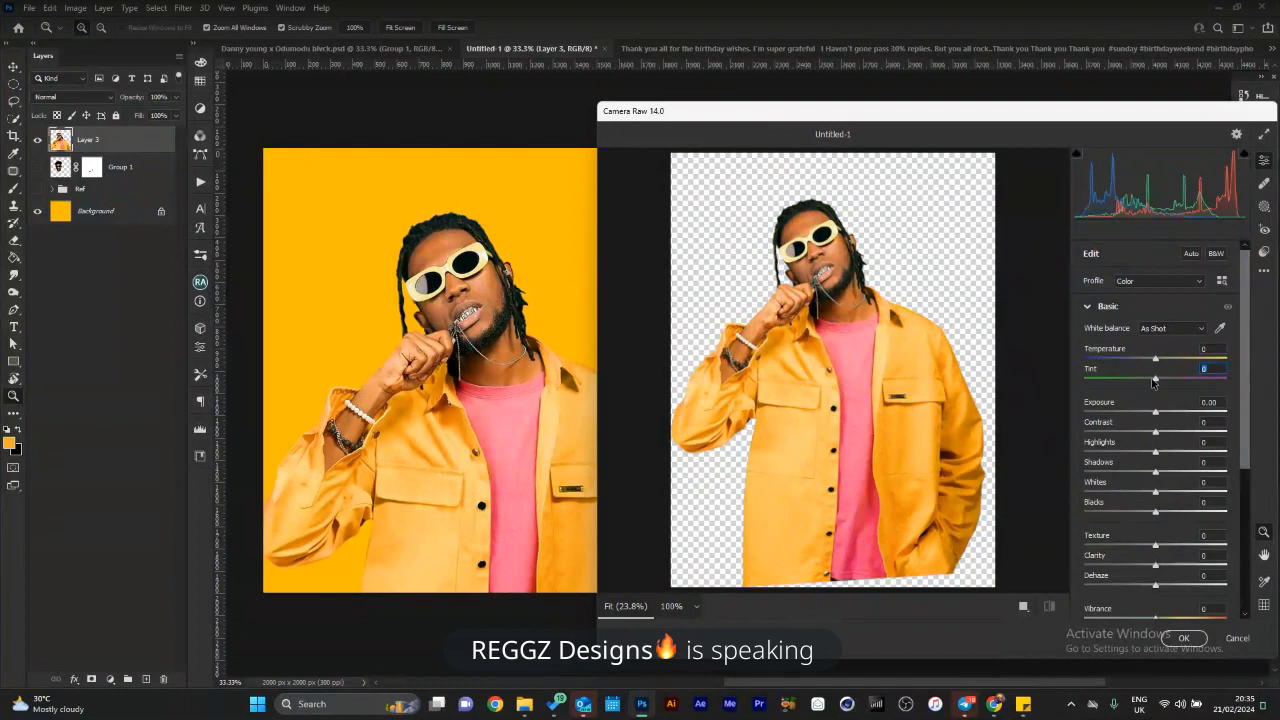
Set Exposure to +0.10 and Contrast to +23, and try Whites at +74 before resetting it to 0.
drag(1159, 414, 1171, 433)
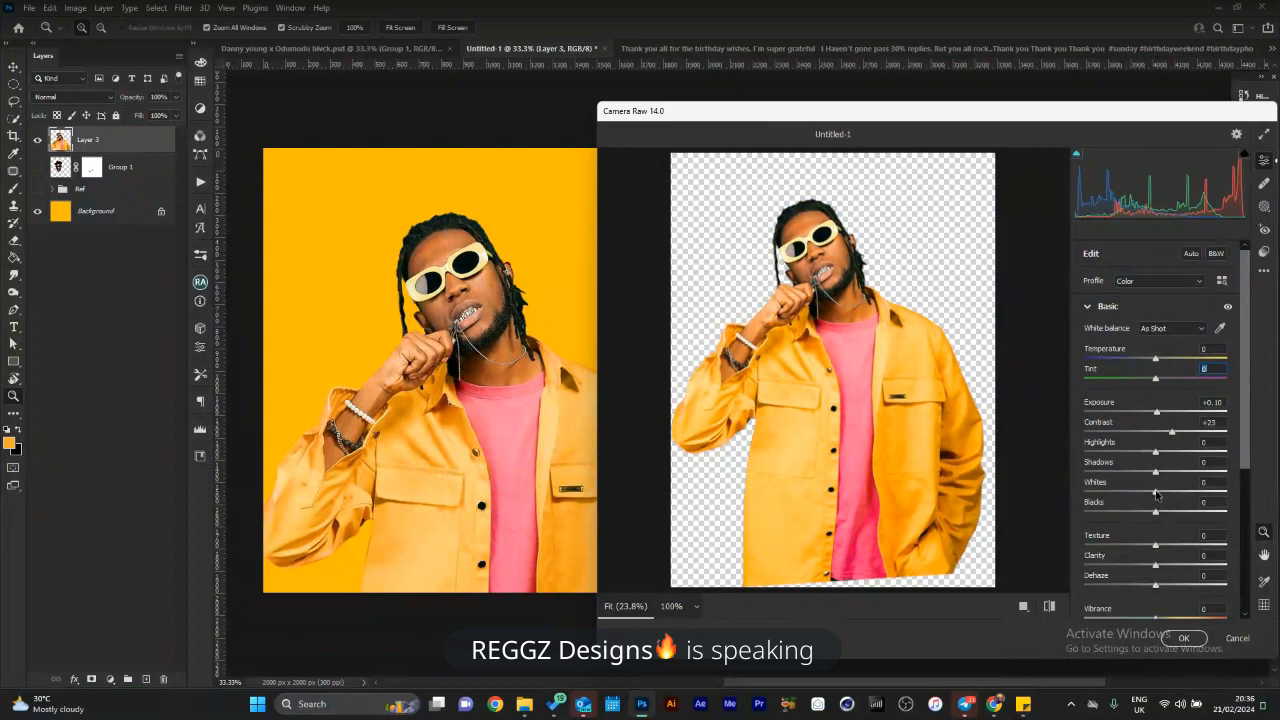
drag(1155, 492, 1208, 492)
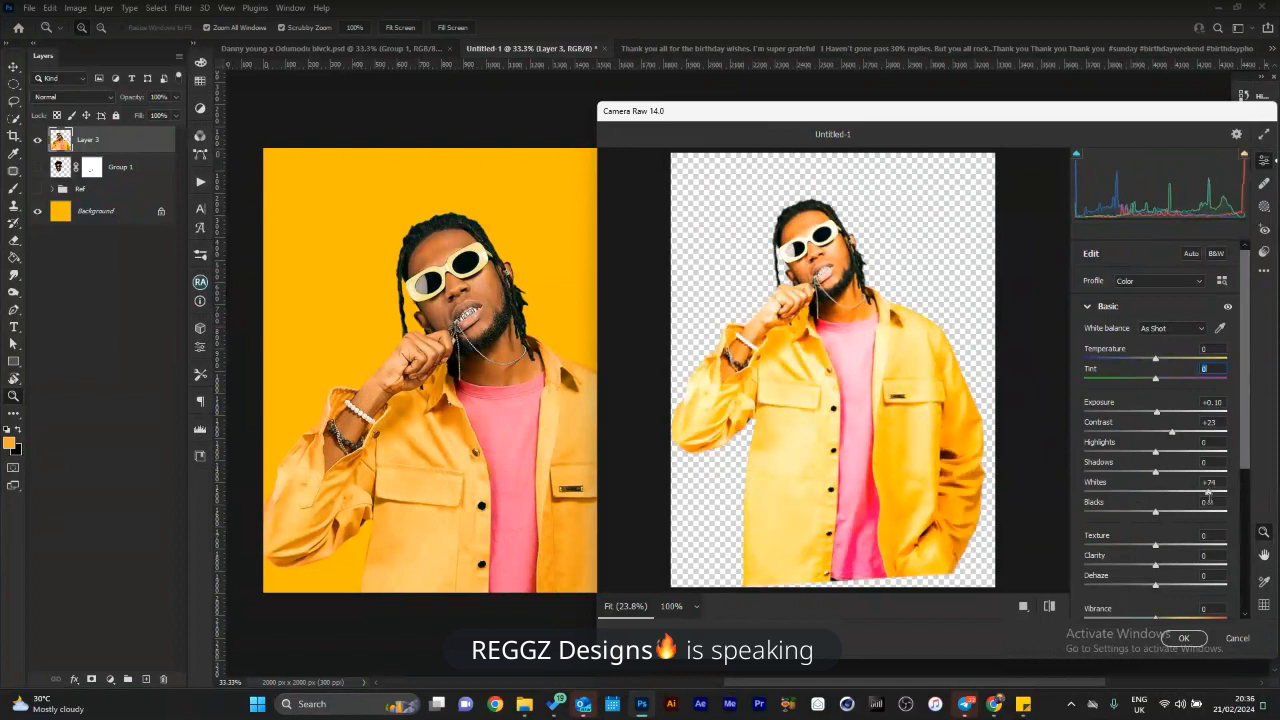
drag(1208, 492, 1157, 511)
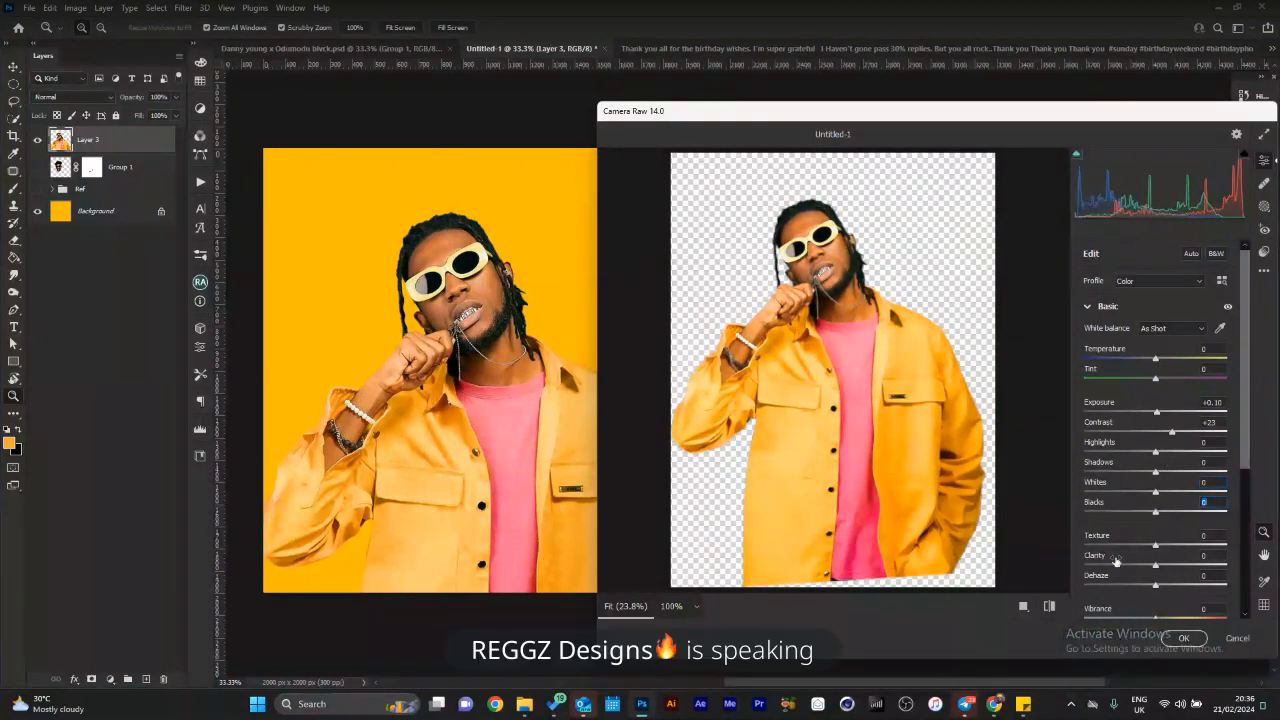
Try Texture at +100 on the portrait's face, and settle on a Texture of +11.
drag(824, 247, 893, 256)
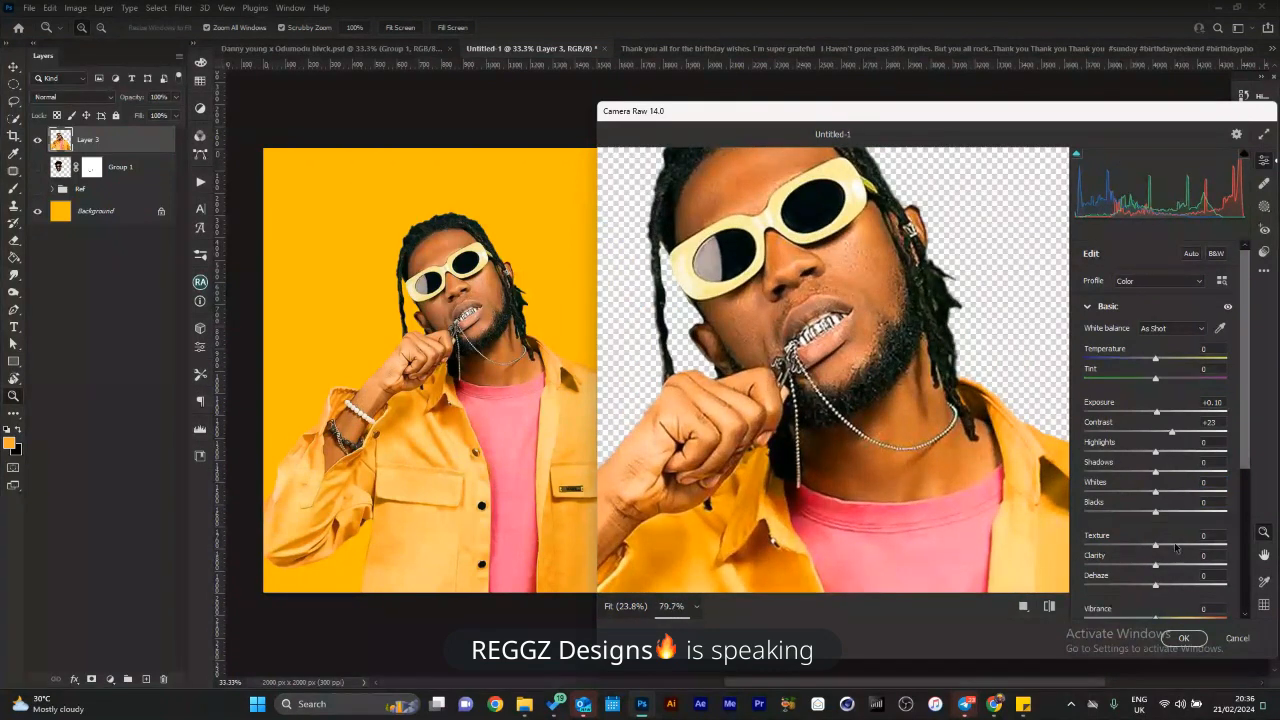
drag(909, 305, 960, 310)
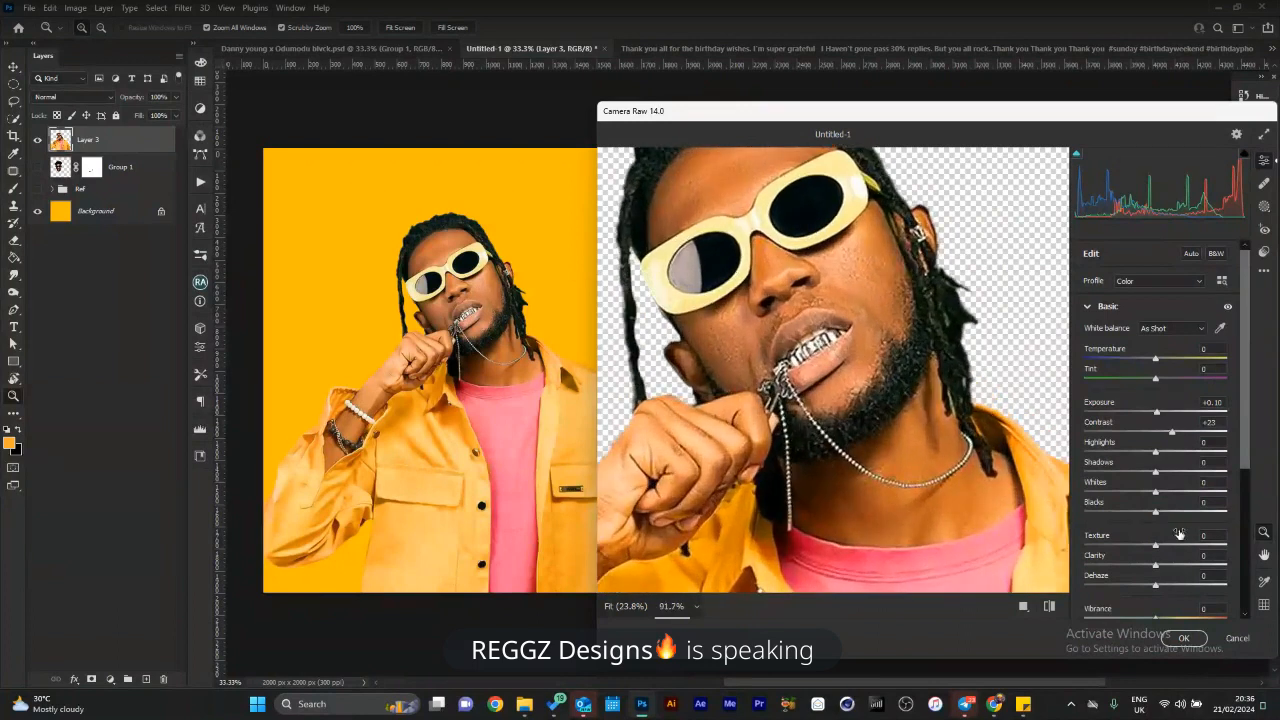
drag(1157, 544, 1245, 541)
mouse_move(915, 316)
mouse_down()
mouse_move(872, 317)
mouse_move(914, 318)
mouse_up()
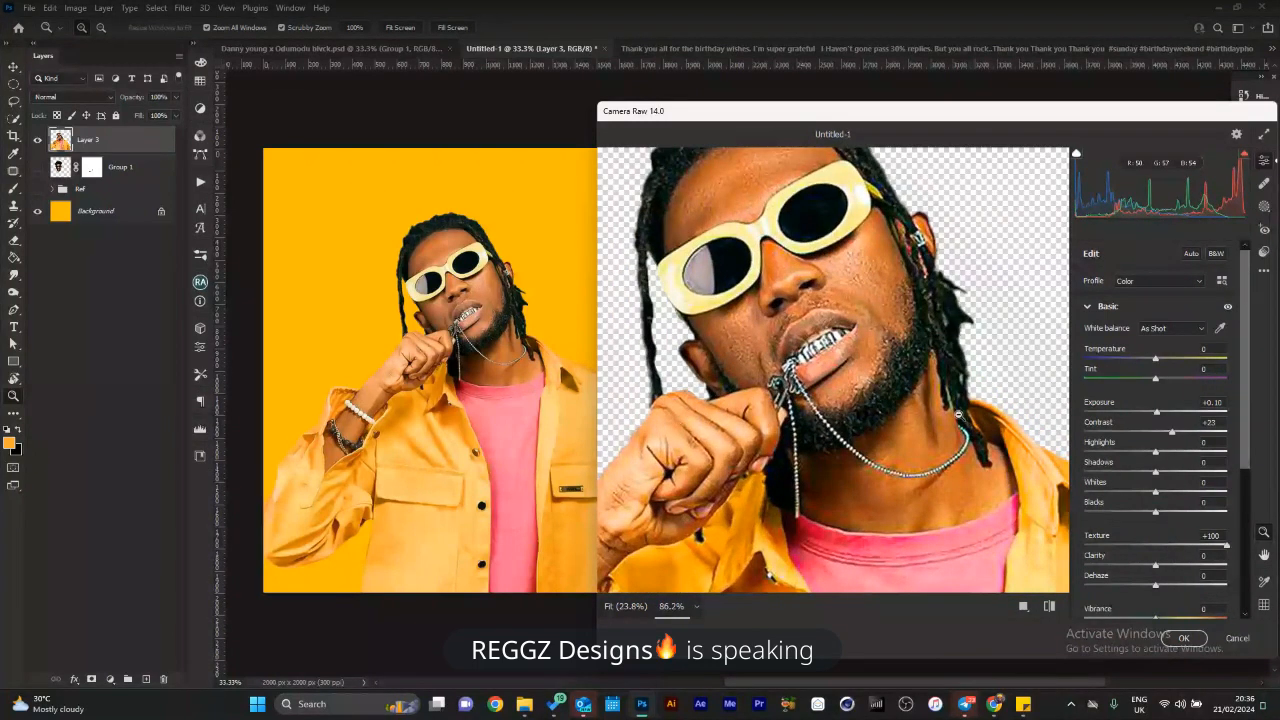
drag(1195, 538, 1164, 545)
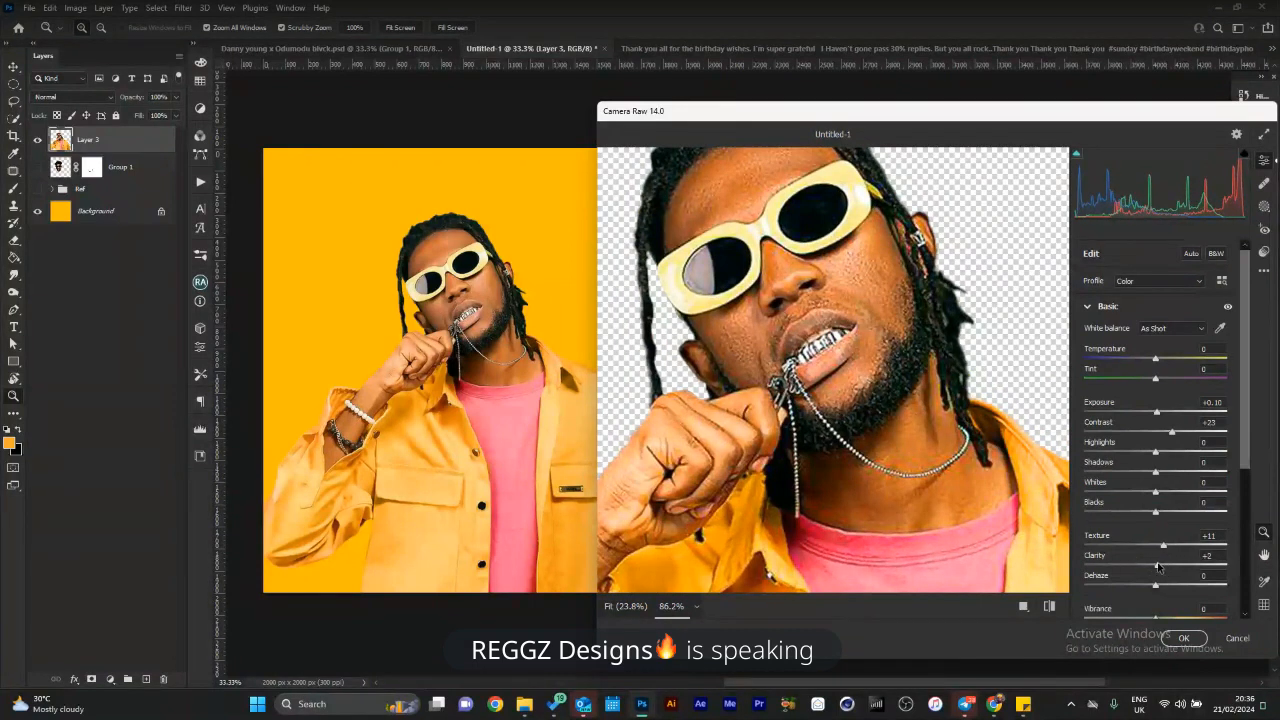
Set Clarity to +33 and Dehaze to +27, and apply the Camera Raw filter to Layer 3.
drag(1157, 567, 1179, 565)
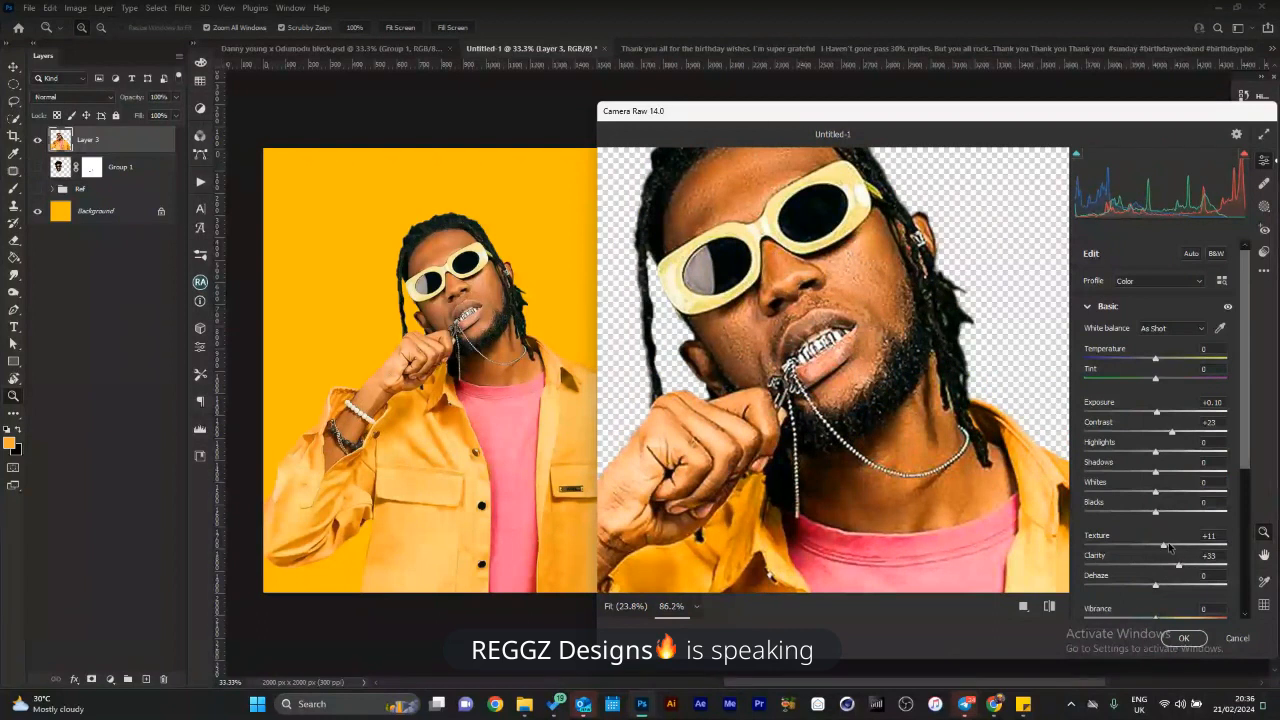
drag(1156, 585, 1176, 585)
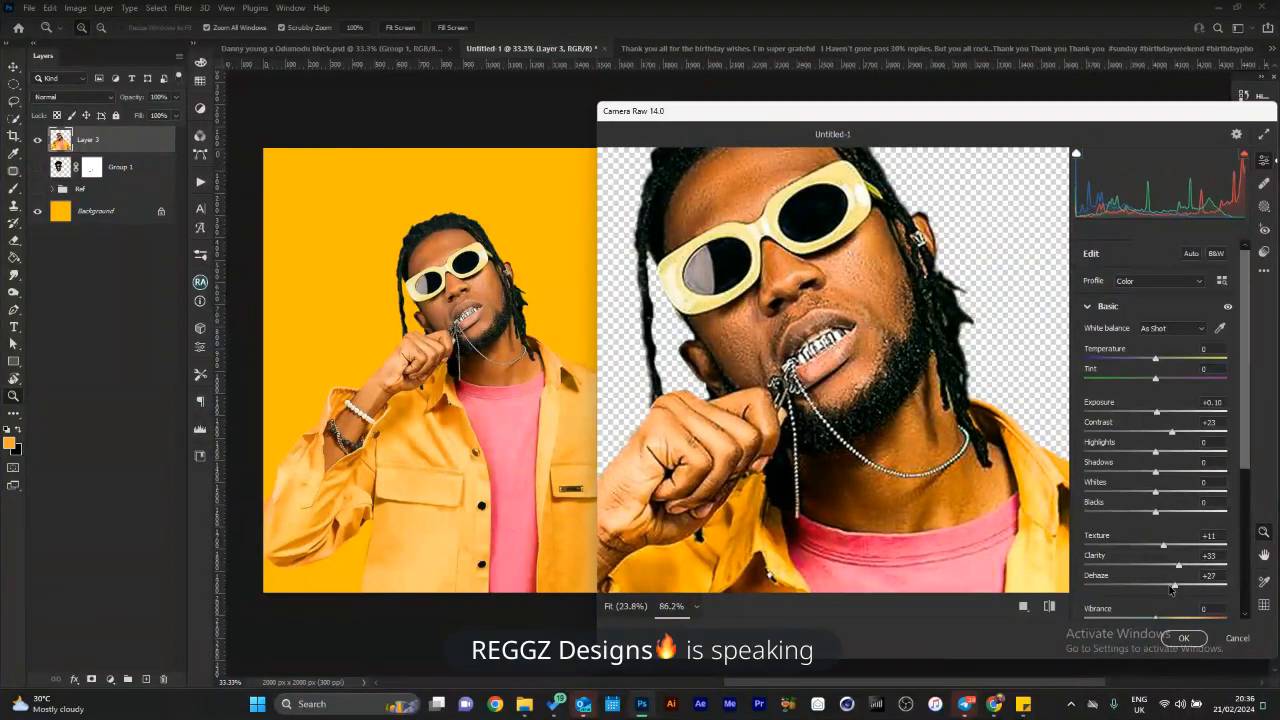
click(1184, 638)
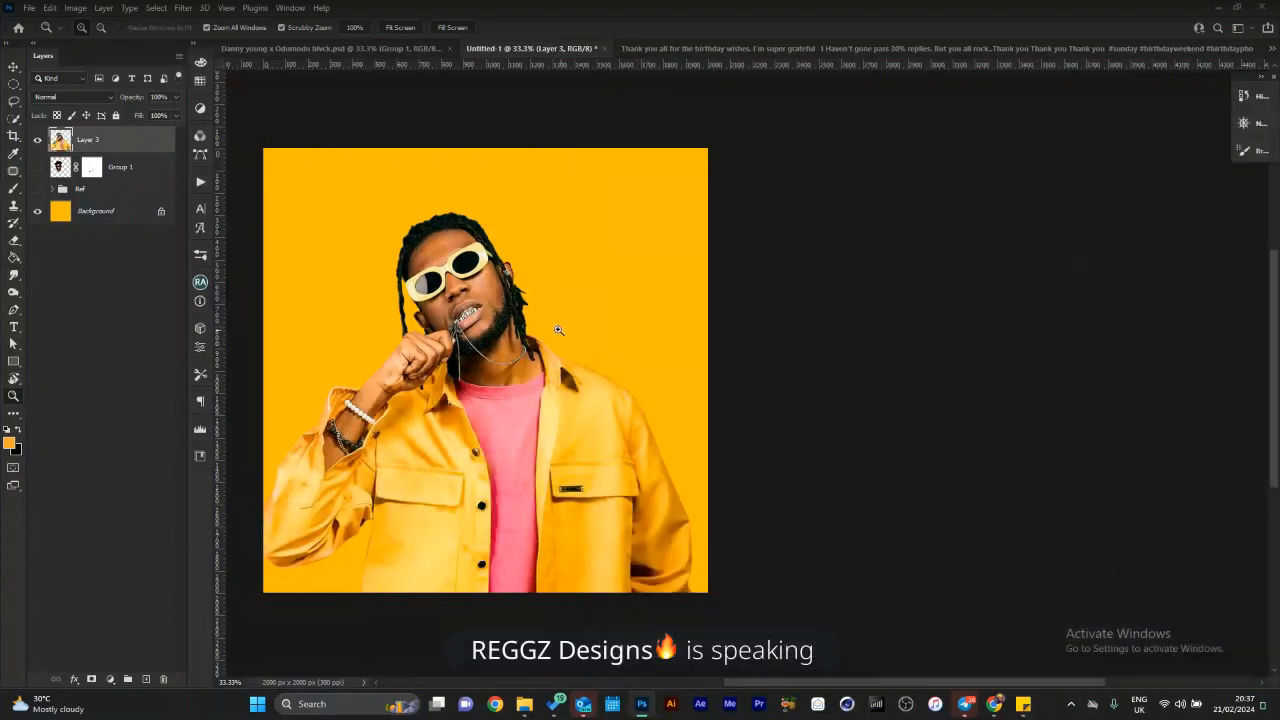
Move the graded portrait slightly down and to the right on the yellow canvas.
drag(512, 310, 752, 329)
mouse_move(777, 330)
mouse_down()
mouse_move(691, 336)
mouse_move(778, 338)
mouse_up()
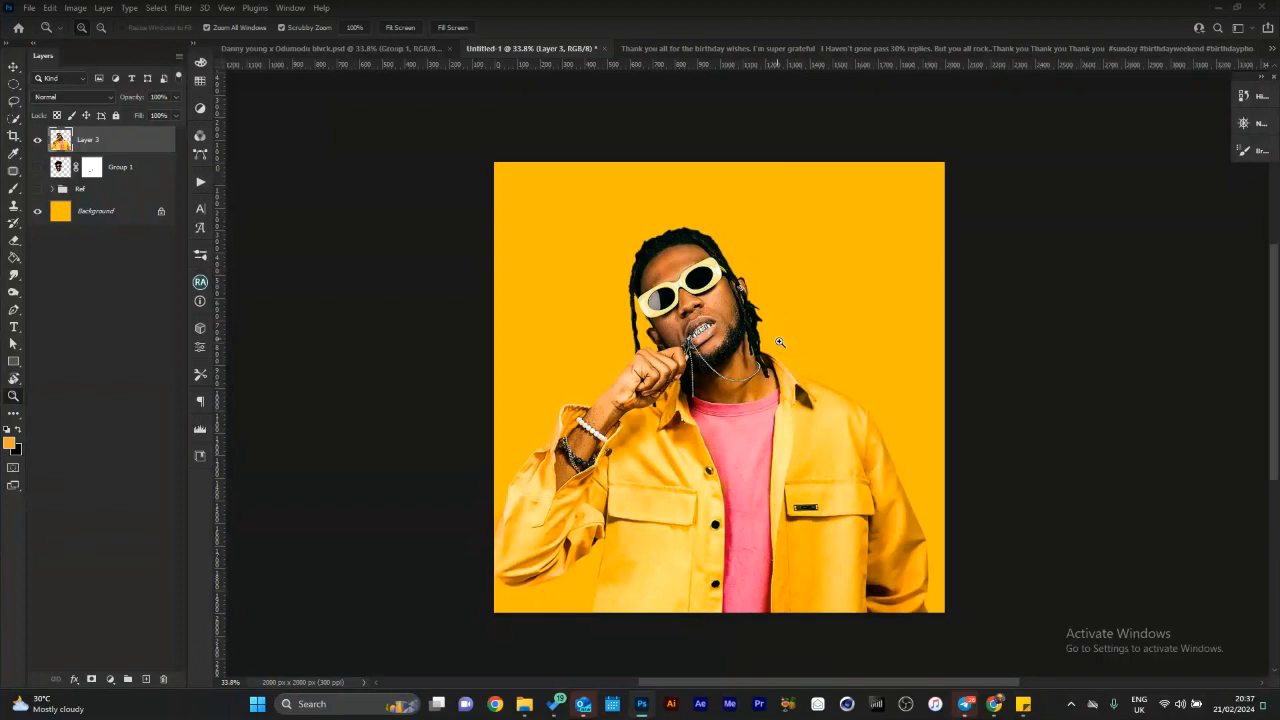
key(v)
drag(743, 341, 783, 331)
key(z)
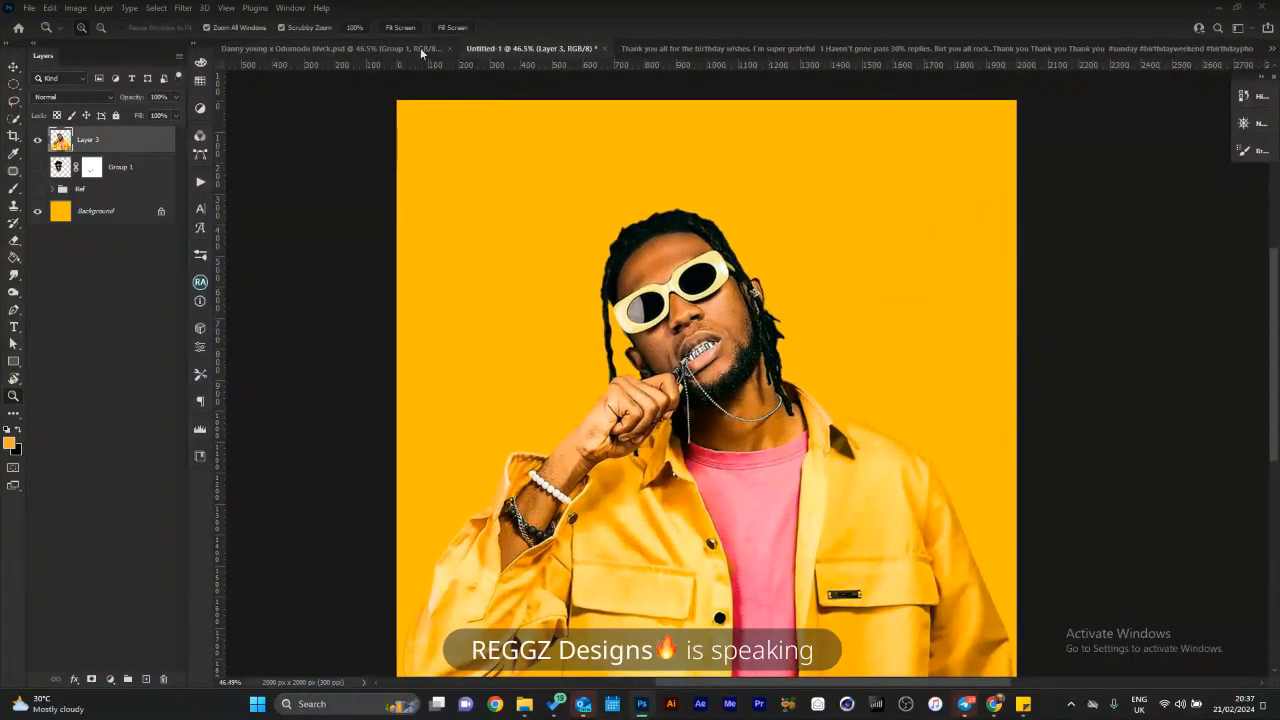
alt+click(815, 418)
click(800, 434)
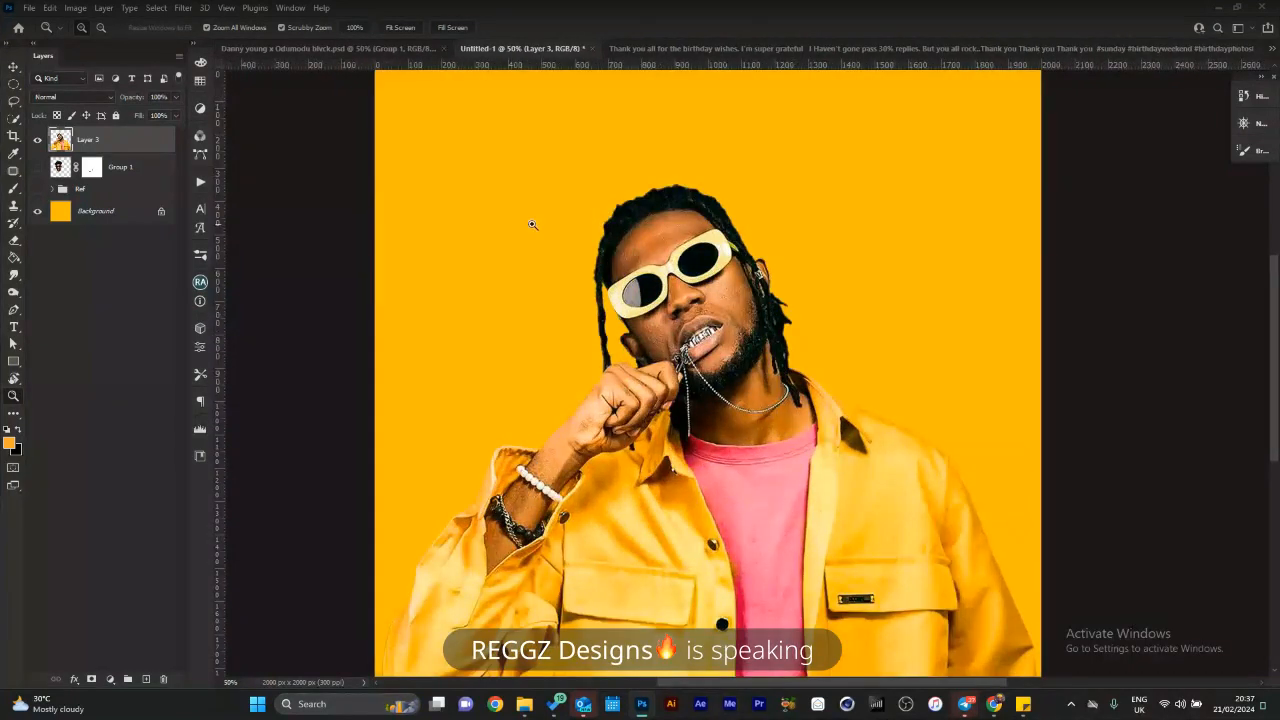
Switch to the Para cover document and revert it to its originally opened state in the history.
click(400, 27)
click(421, 49)
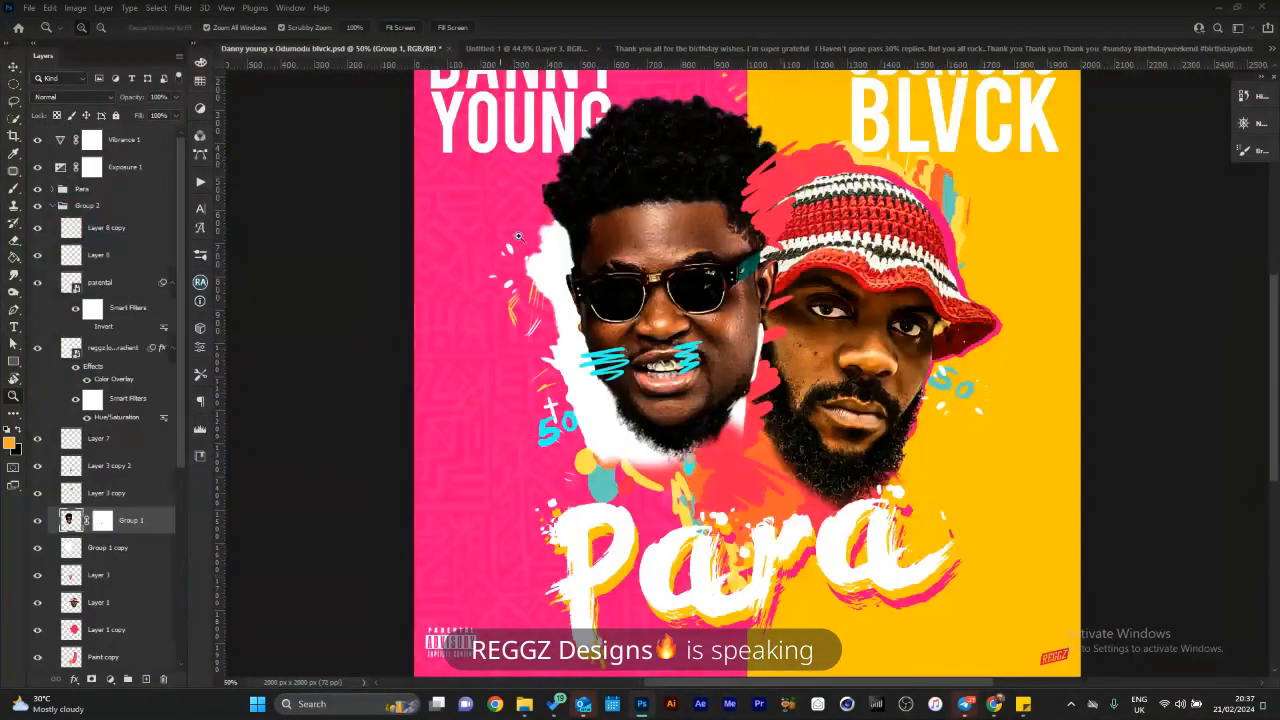
click(611, 350)
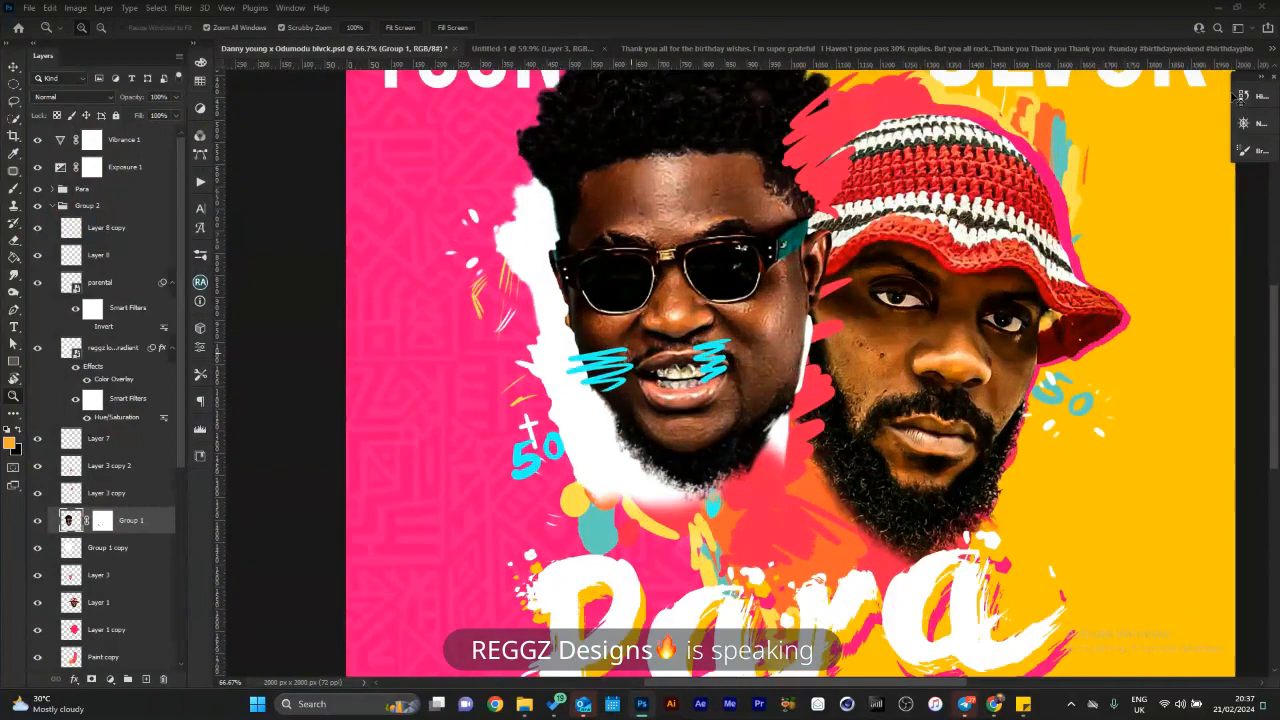
click(1244, 97)
key(ctrl+z)
click(1107, 115)
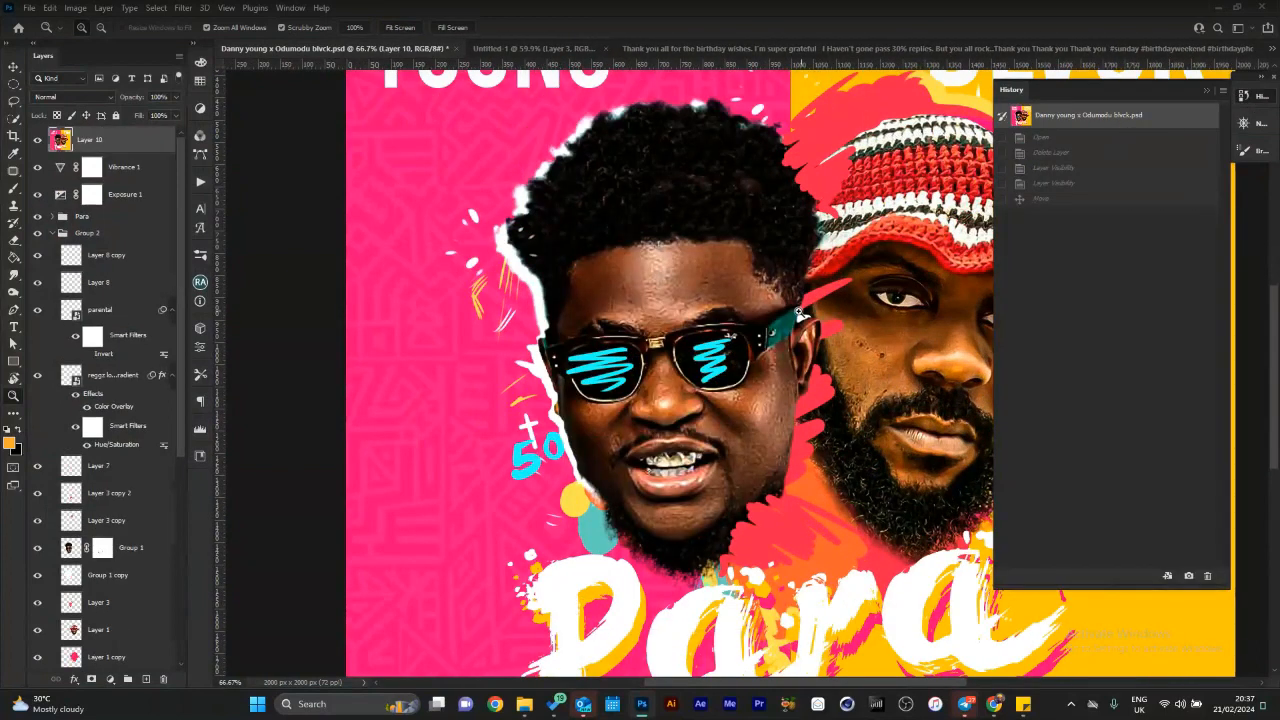
Examine the Para cover's composition up close and as a whole, and compare it with the portrait in Untitled-1.
click(797, 308)
drag(797, 308, 636, 357)
drag(757, 398, 791, 305)
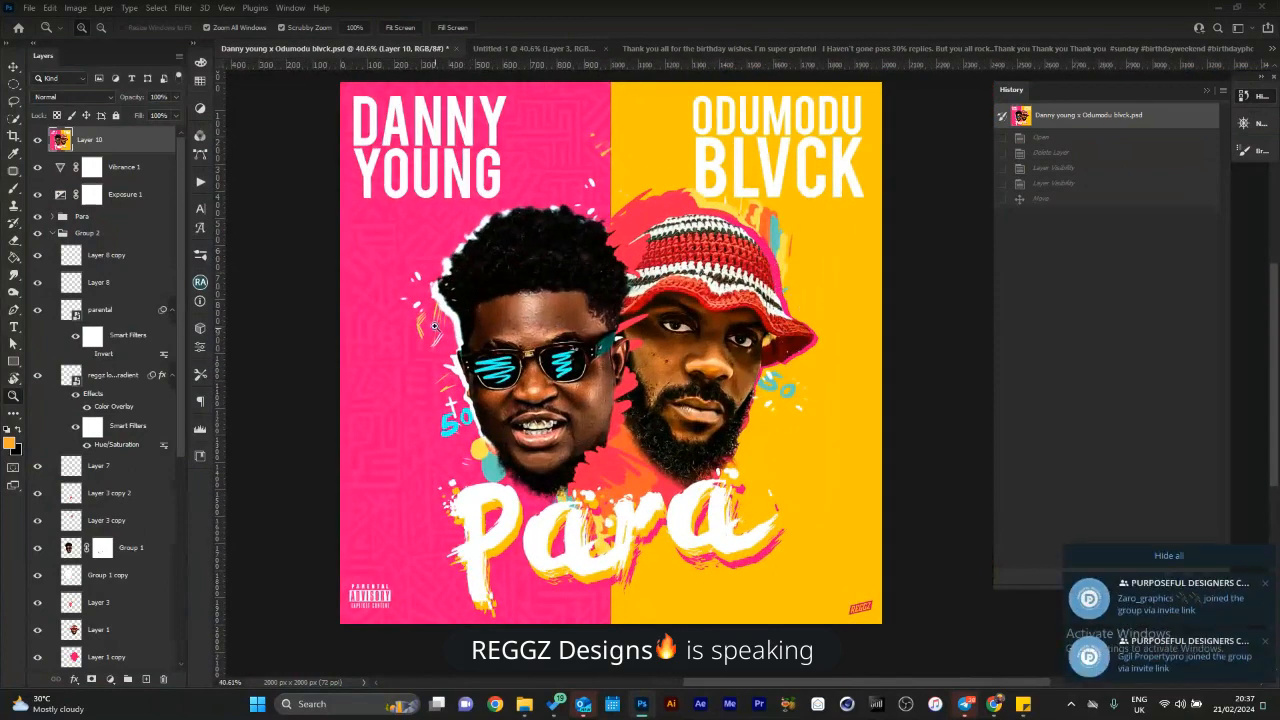
drag(433, 295, 540, 400)
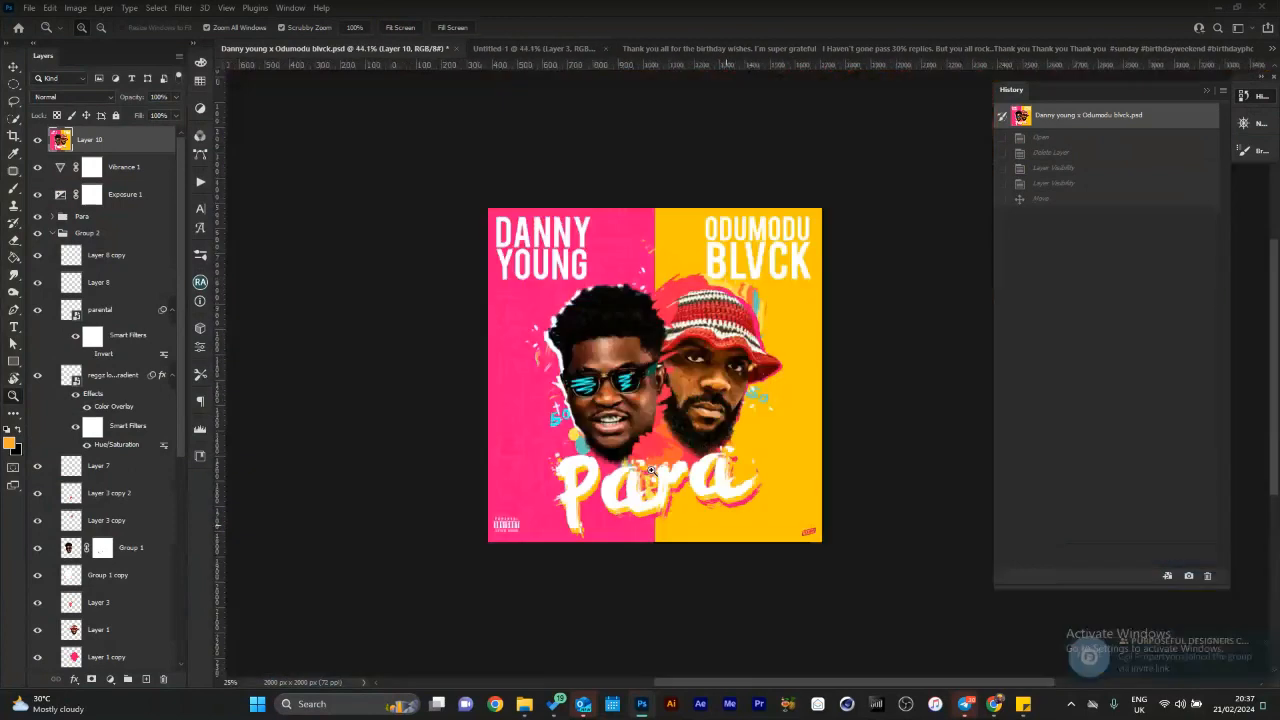
click(622, 380)
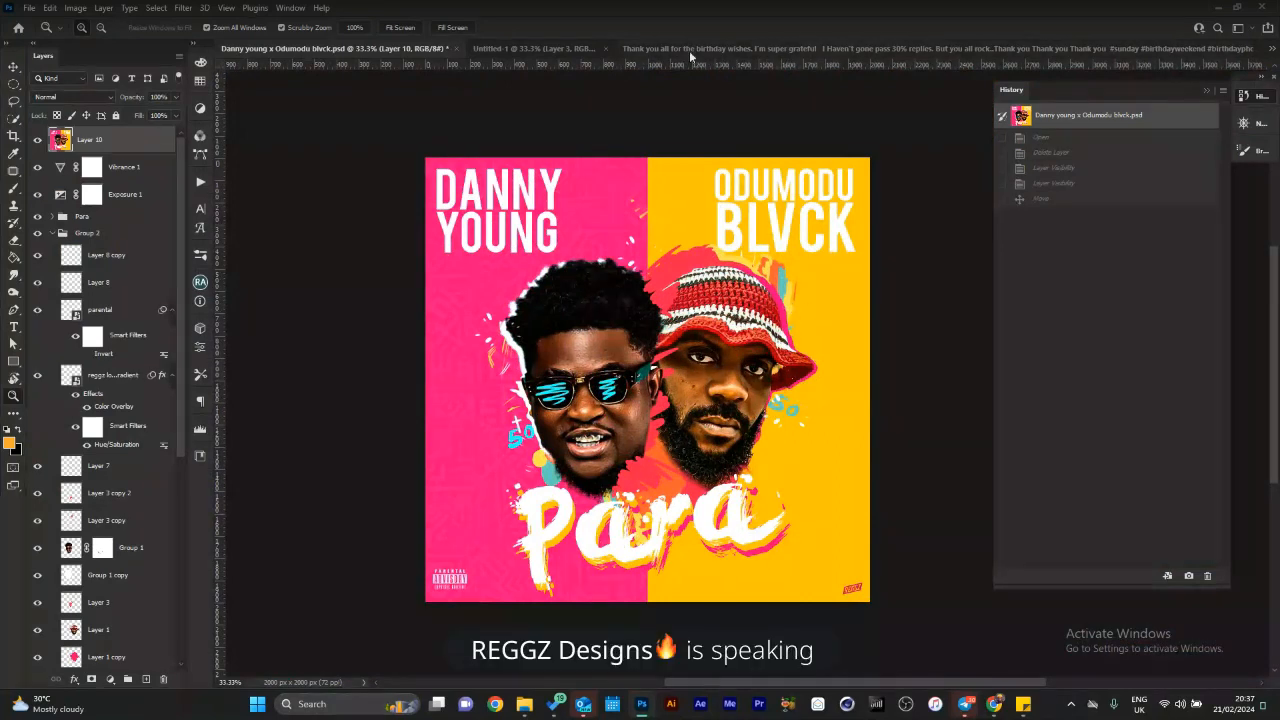
click(582, 49)
scroll(781, 280, down, 4)
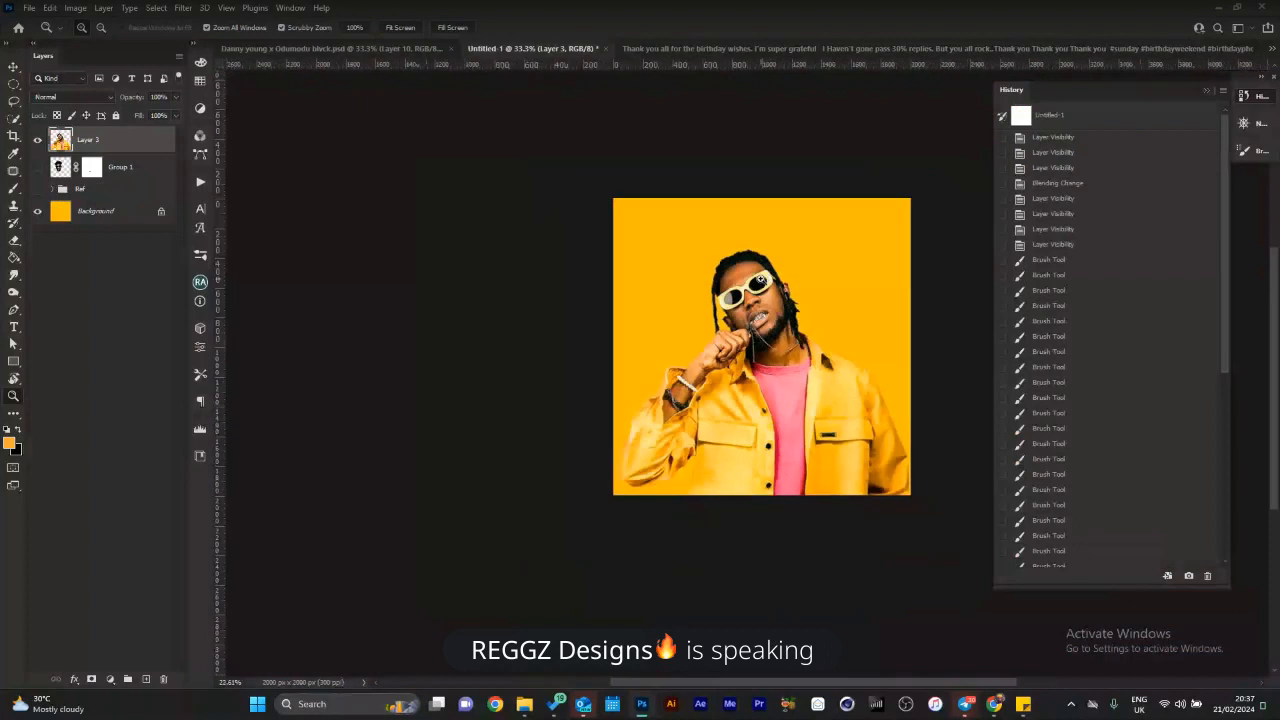
scroll(781, 280, up, 4)
scroll(790, 275, down, 2)
scroll(795, 270, up, 2)
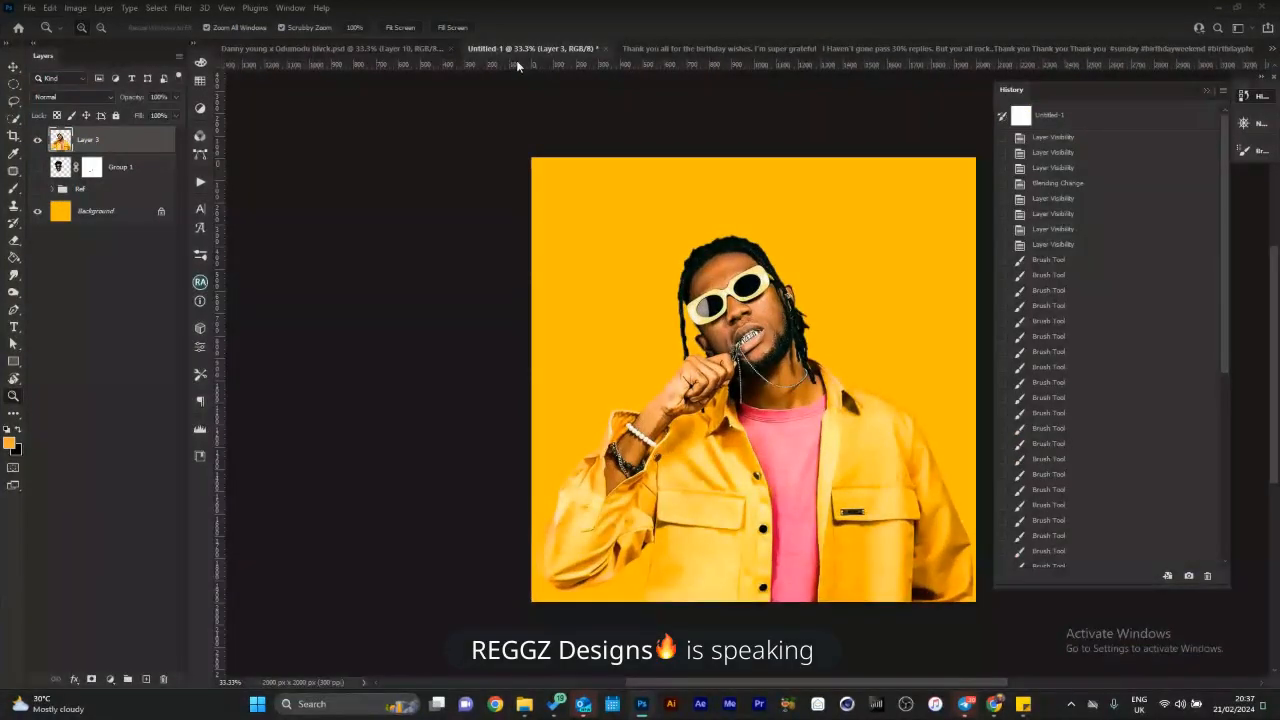
Add a Stroke layer style to Layer 3 in Untitled-1 and set its size to 18 px.
right_click(108, 150)
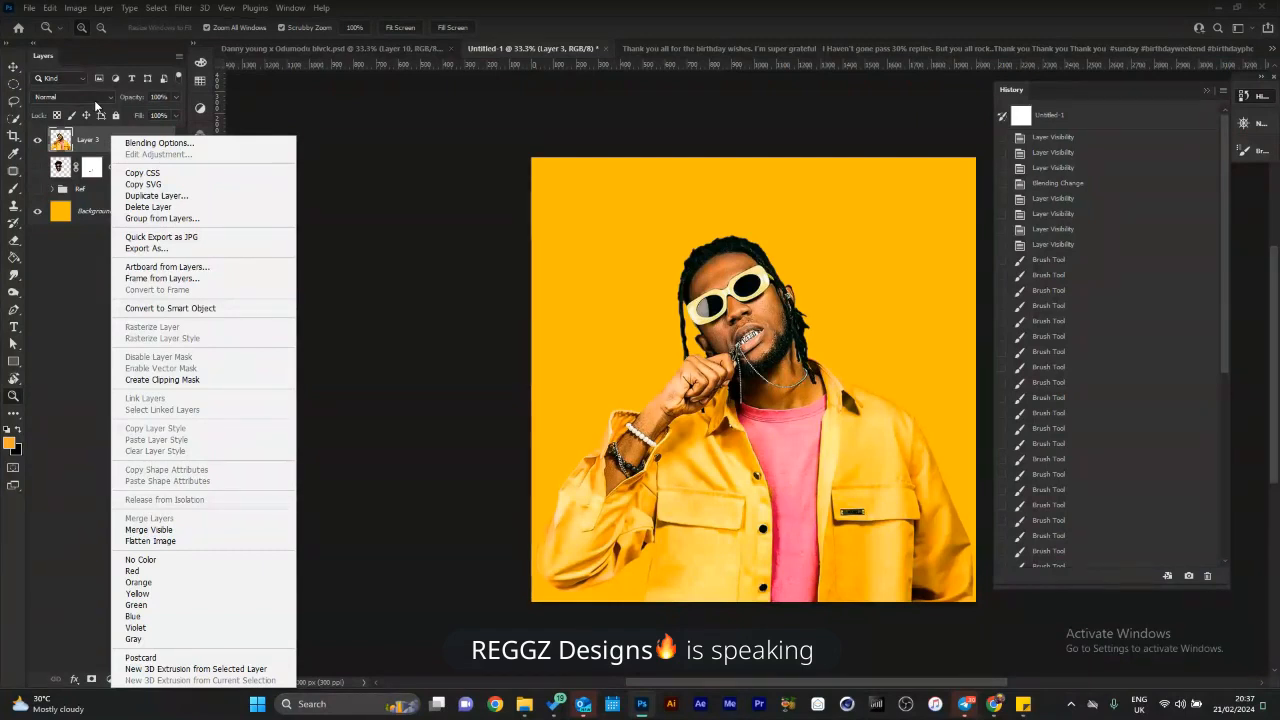
click(140, 150)
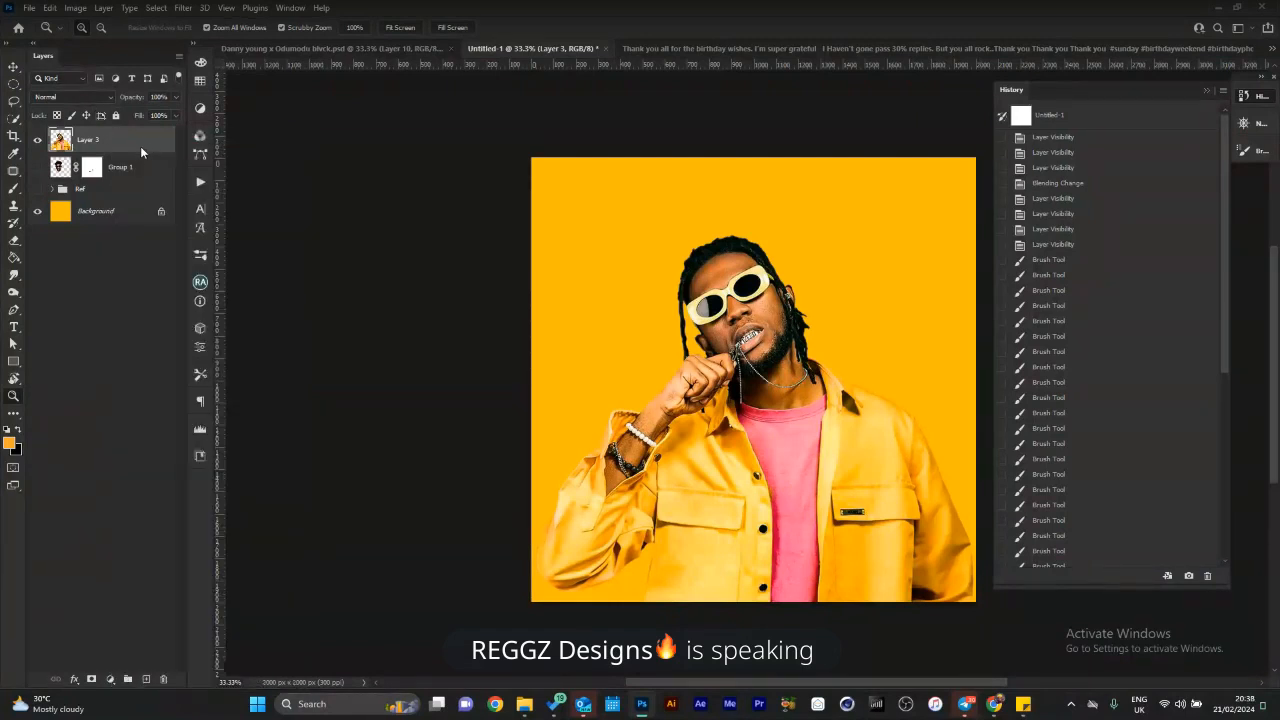
click(88, 174)
click(24, 205)
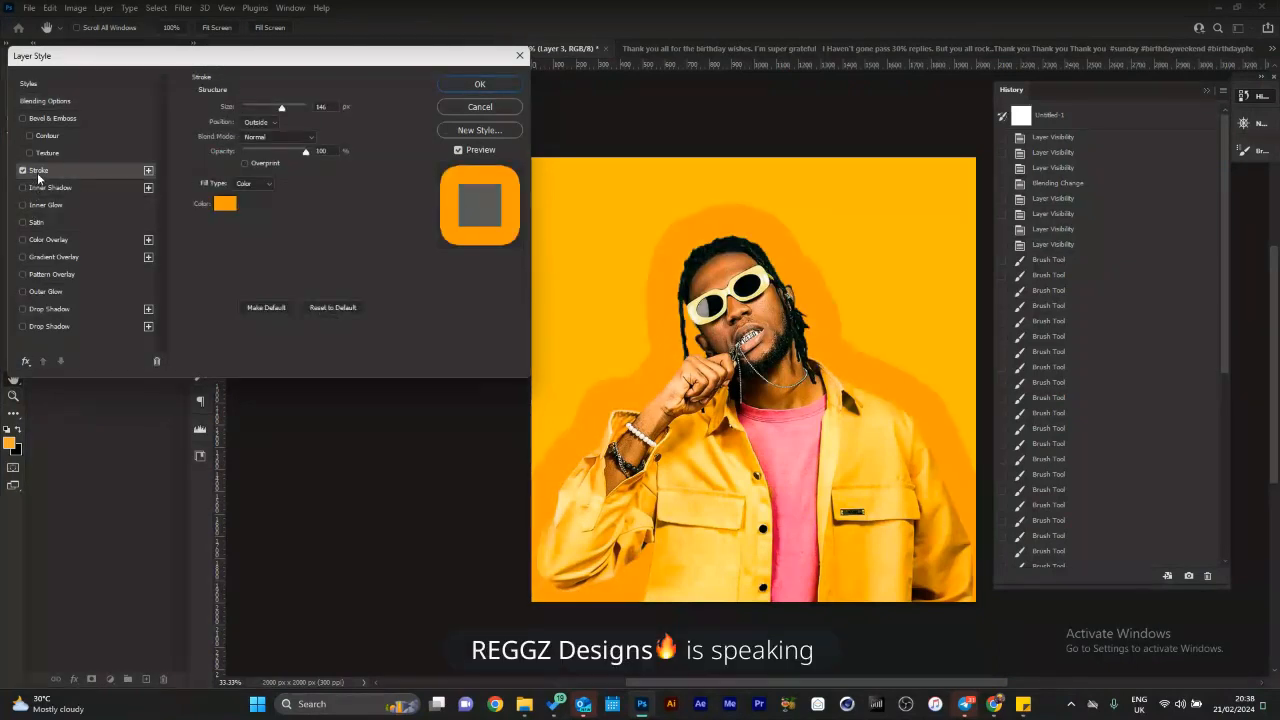
click(250, 106)
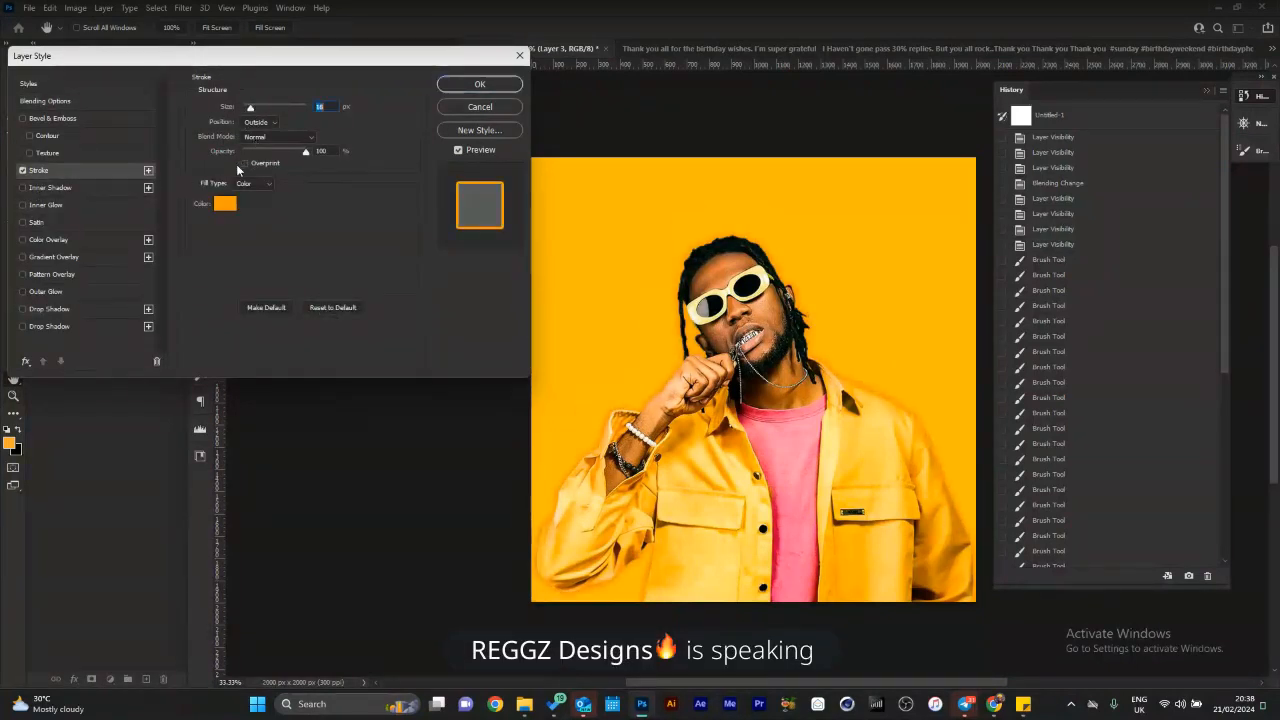
Try a pink sampled from the shirt, pure red ff0000 and magenta ff00de as the stroke colour.
click(240, 205)
click(765, 435)
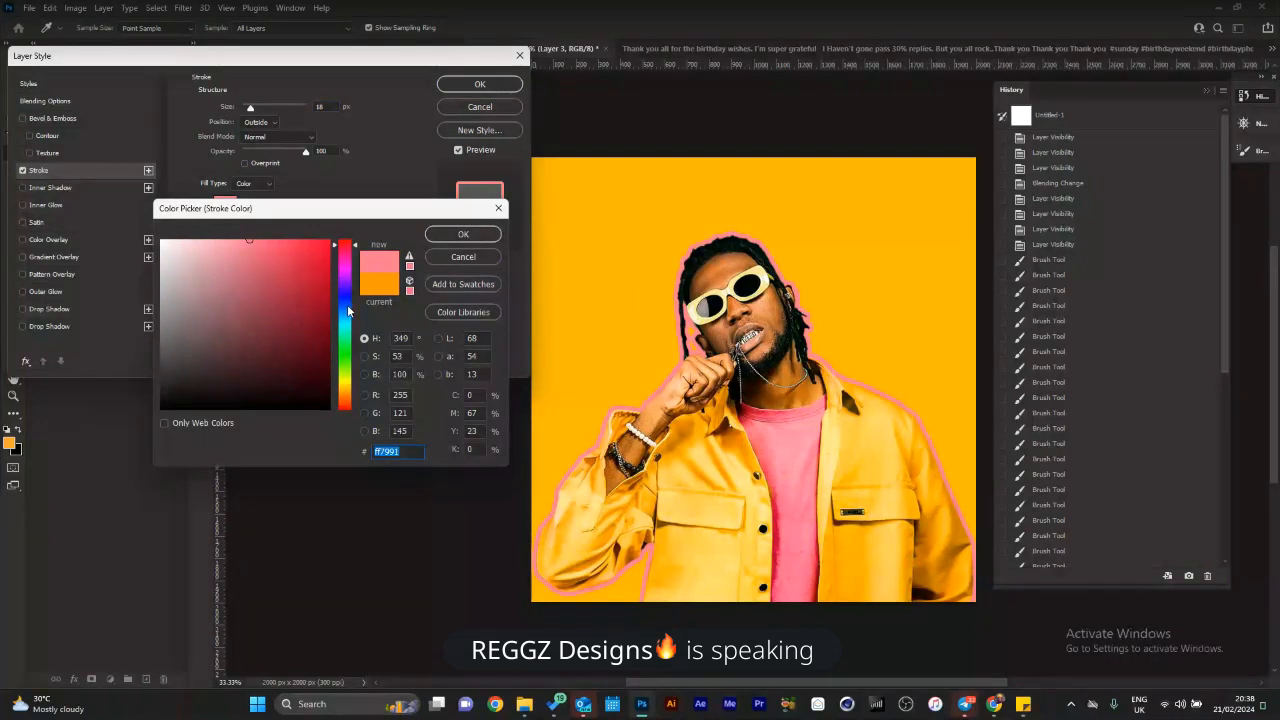
click(345, 240)
drag(315, 253, 333, 236)
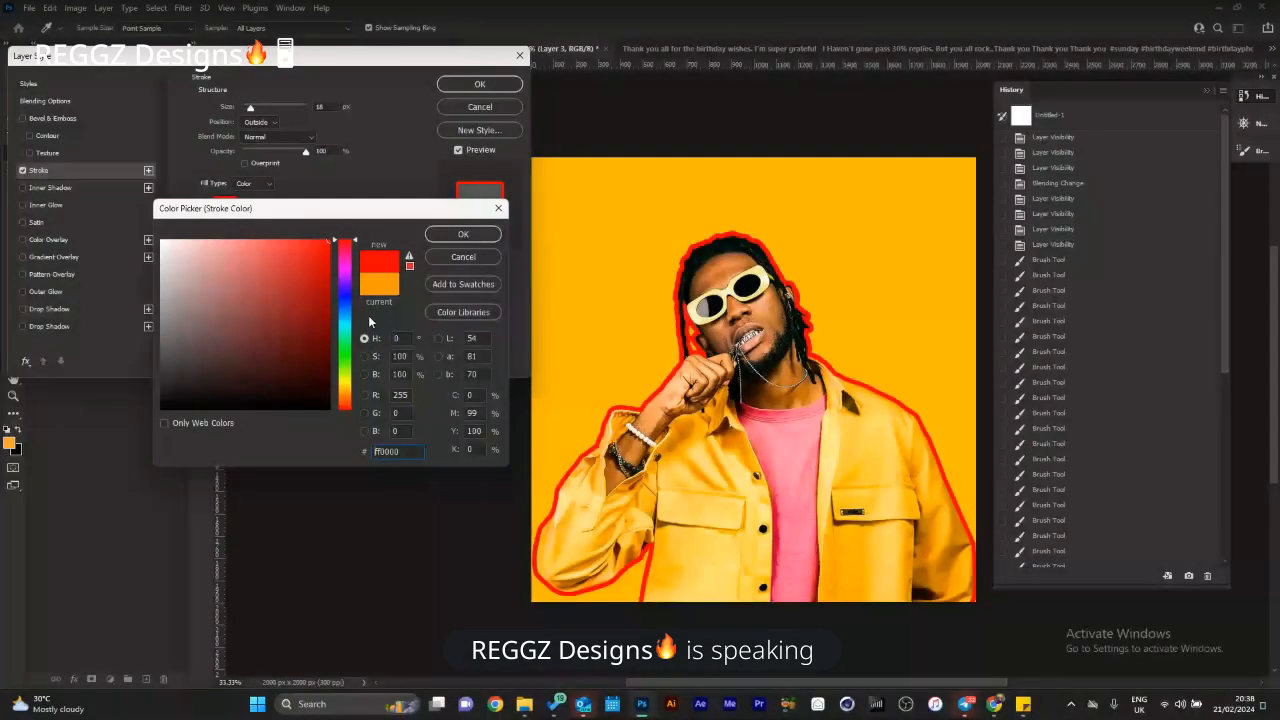
click(346, 264)
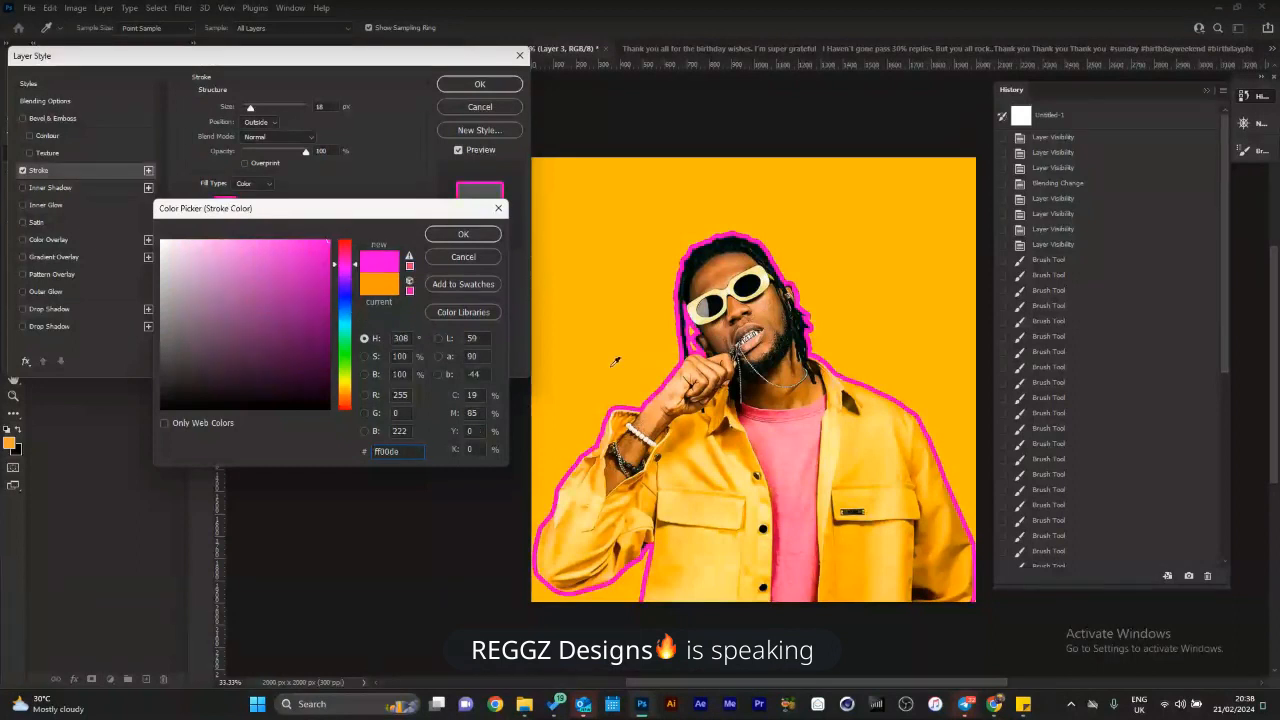
Set the stroke colour to the shirt's pink, ff7b94, and apply the layer style.
click(772, 473)
click(750, 417)
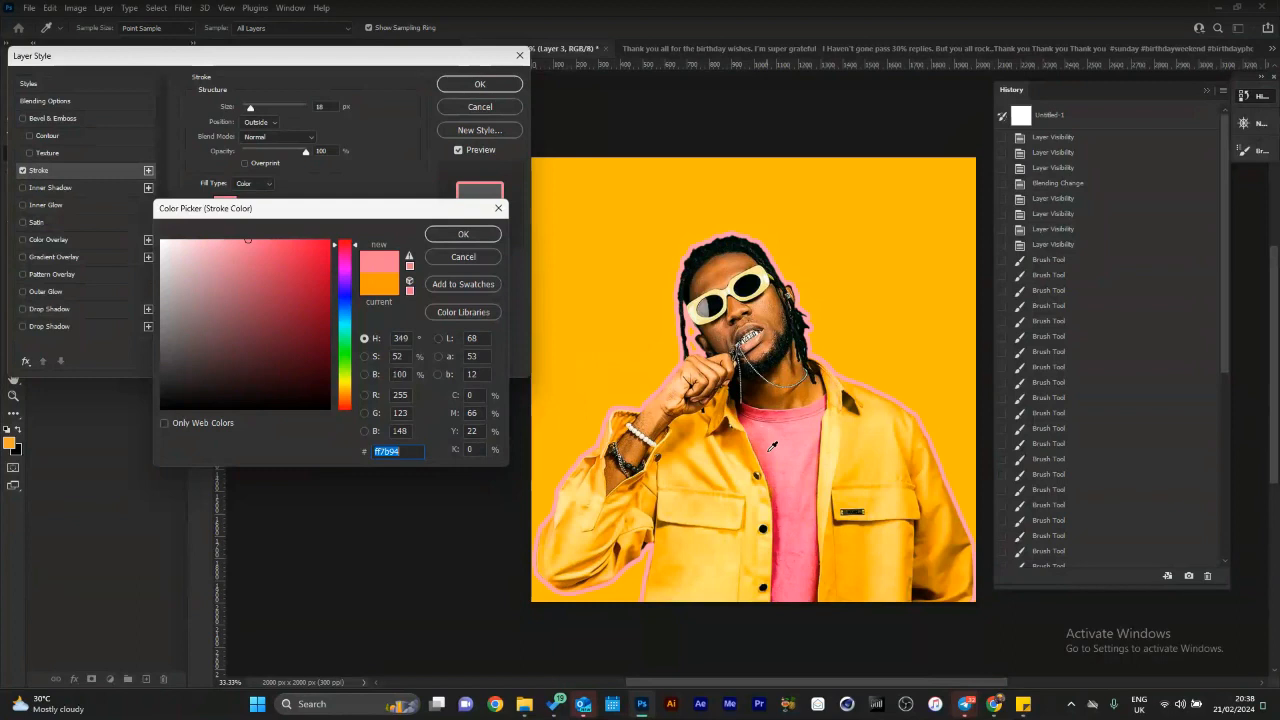
click(775, 441)
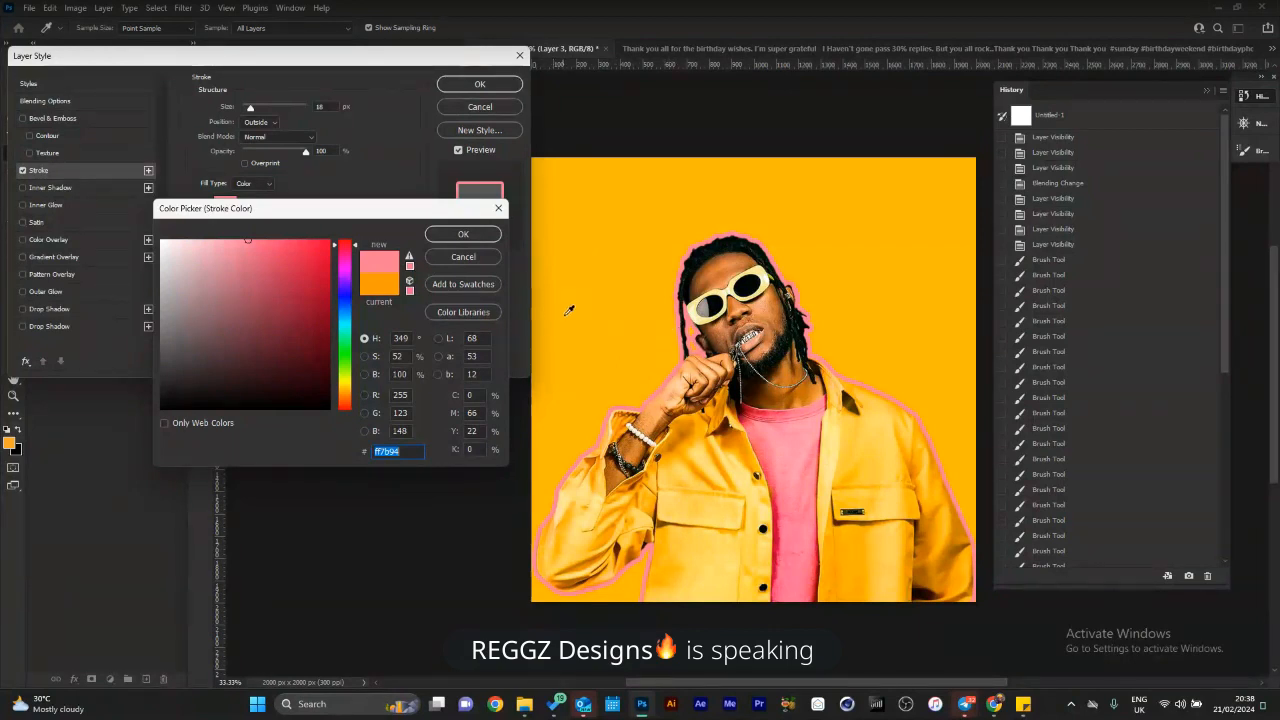
click(489, 238)
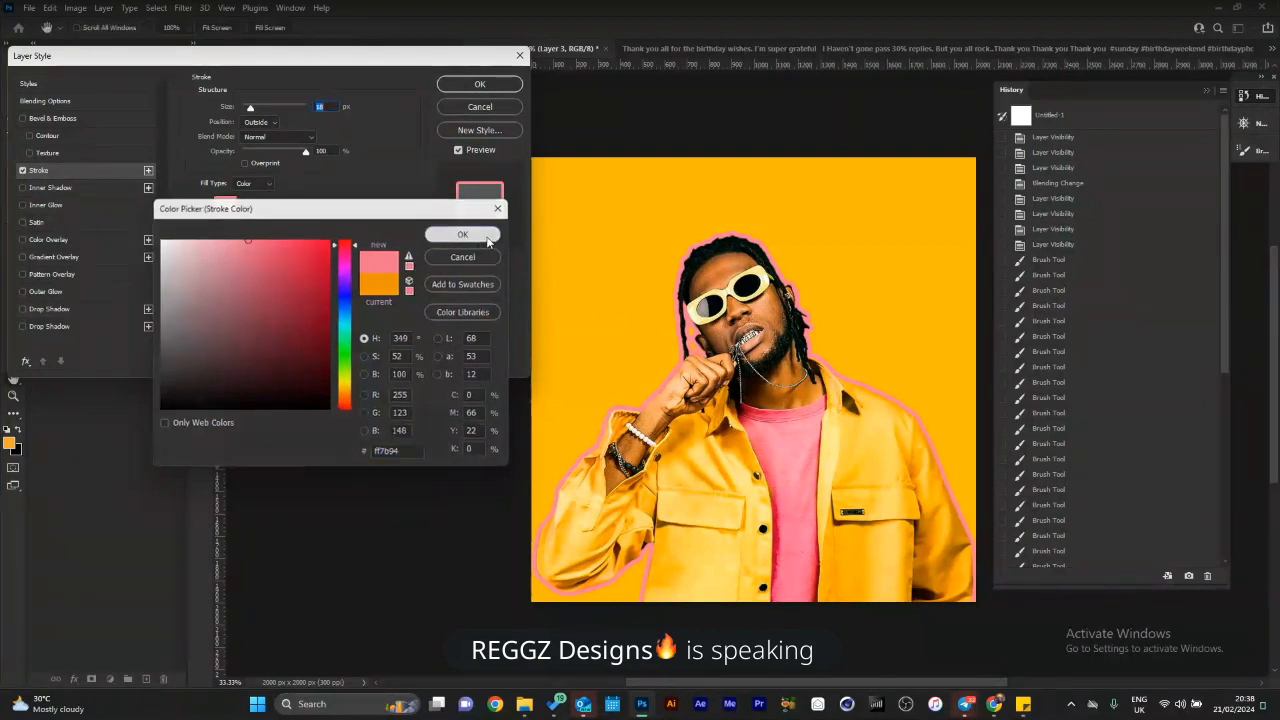
click(480, 84)
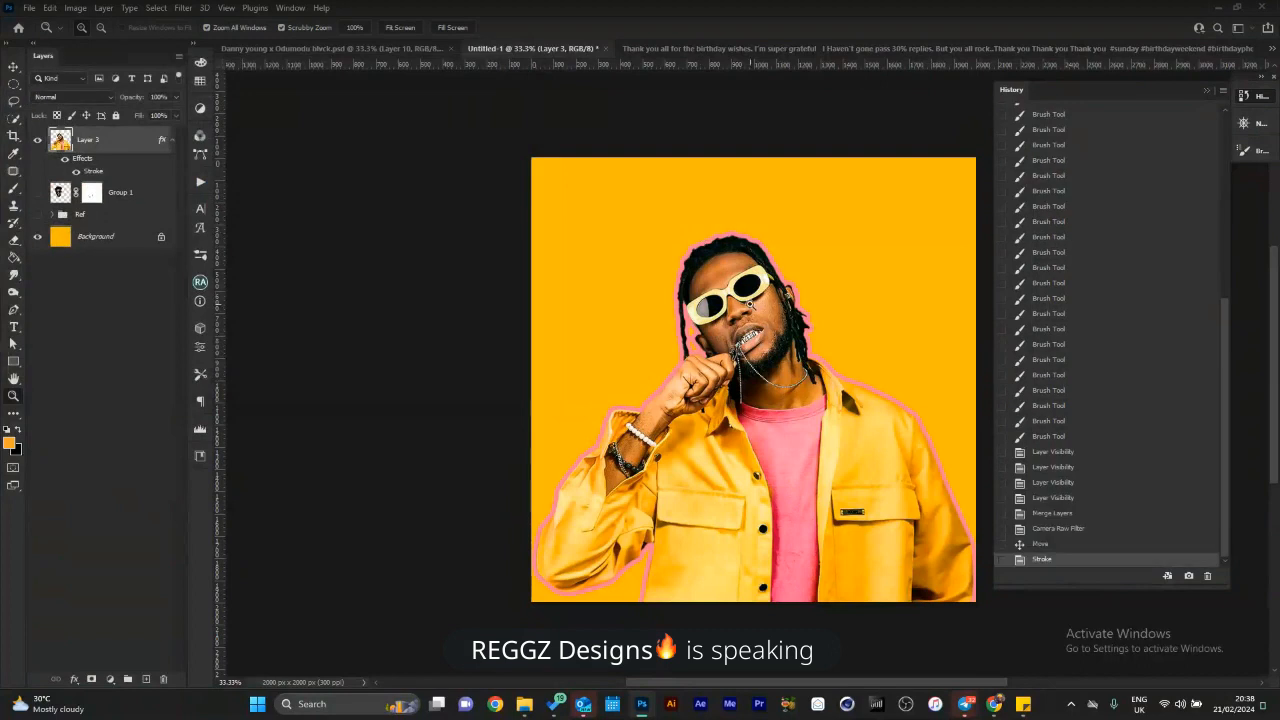
Scale the pink-outlined portrait down proportionally about its centre with Free Transform.
scroll(776, 318, down, 1)
scroll(776, 319, down, 1)
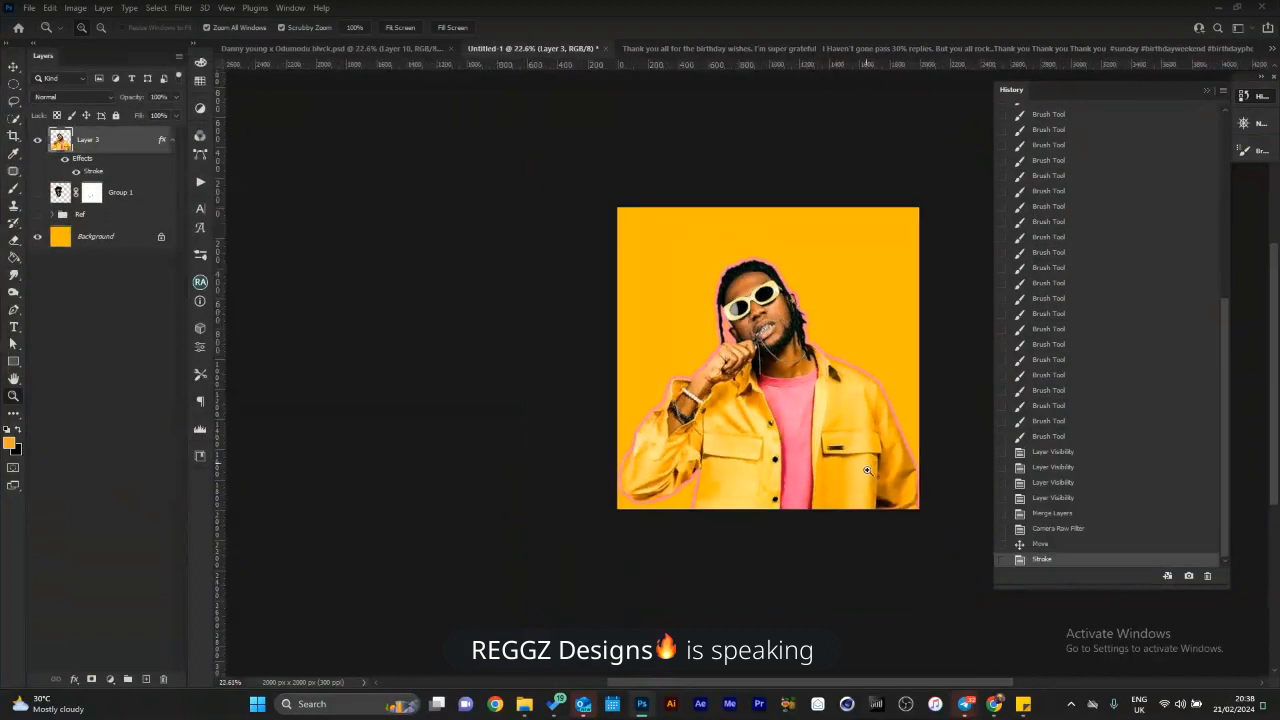
mouse_move(975, 710)
key(ctrl+t)
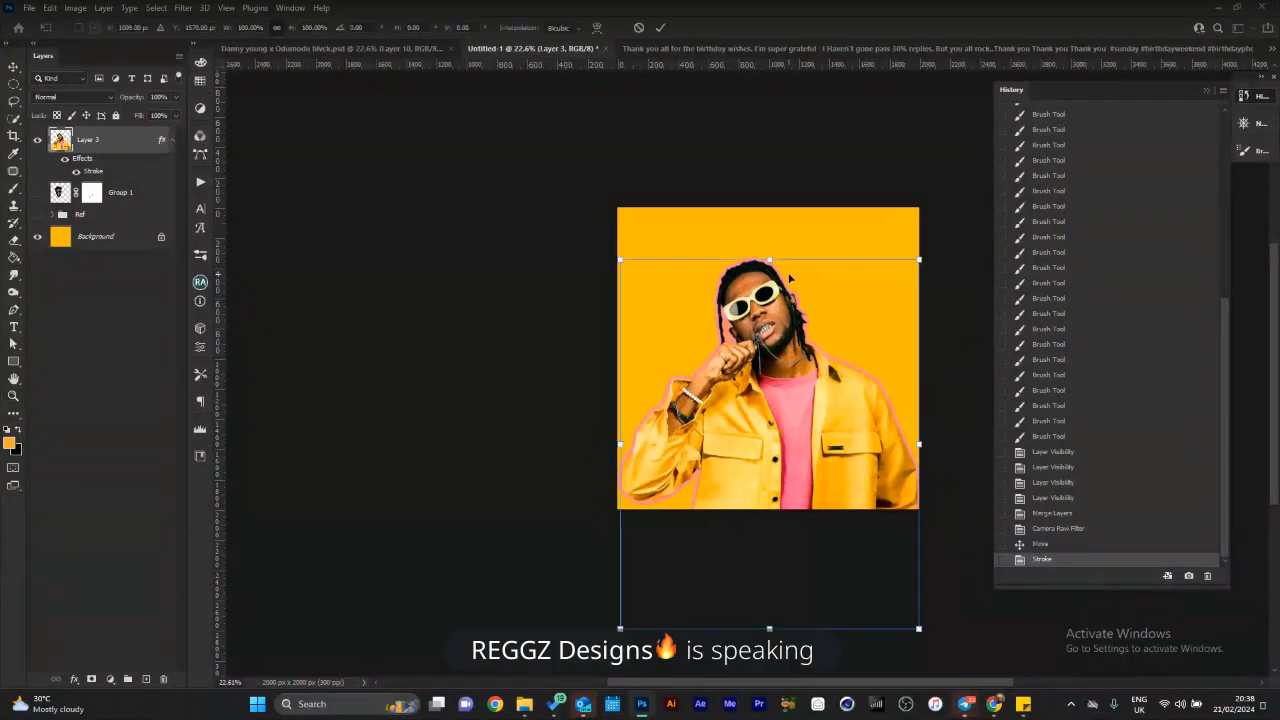
drag(768, 259, 769, 287)
key(Return)
key(z)
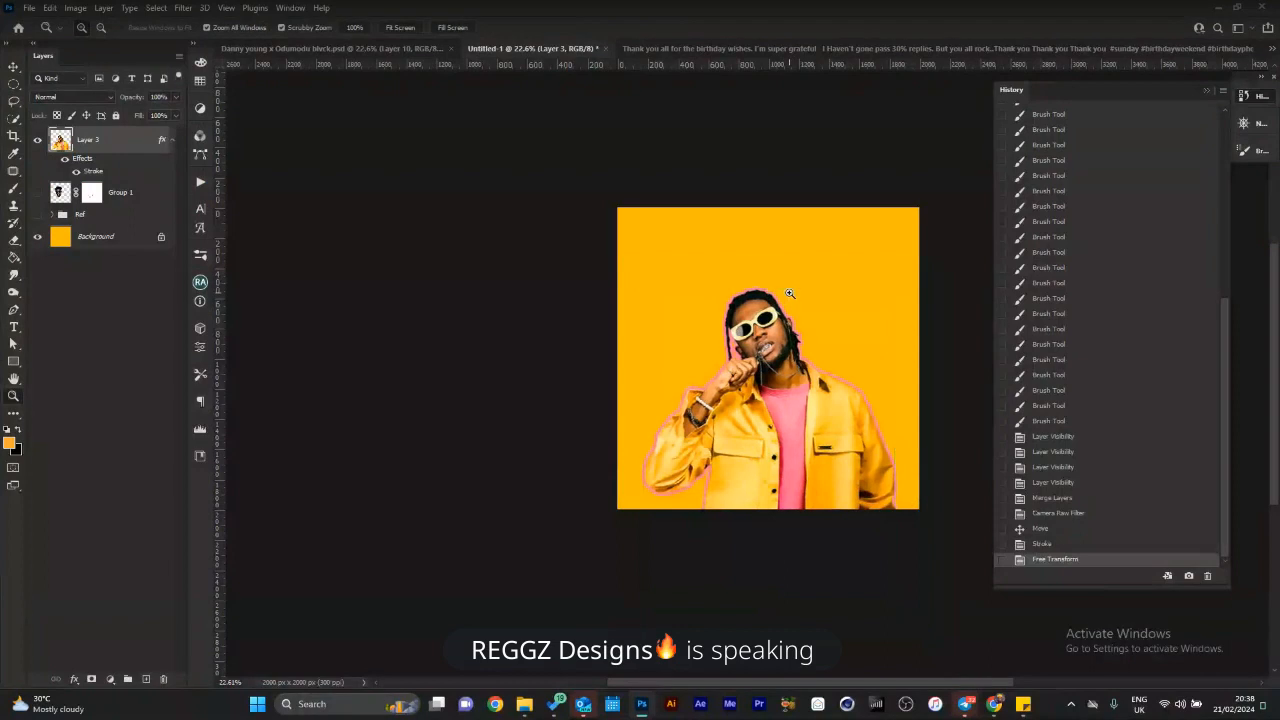
Undo the scaling and the stroke, and scale the plain portrait down to about 91%.
key(ctrl+z)
key(ctrl+z)
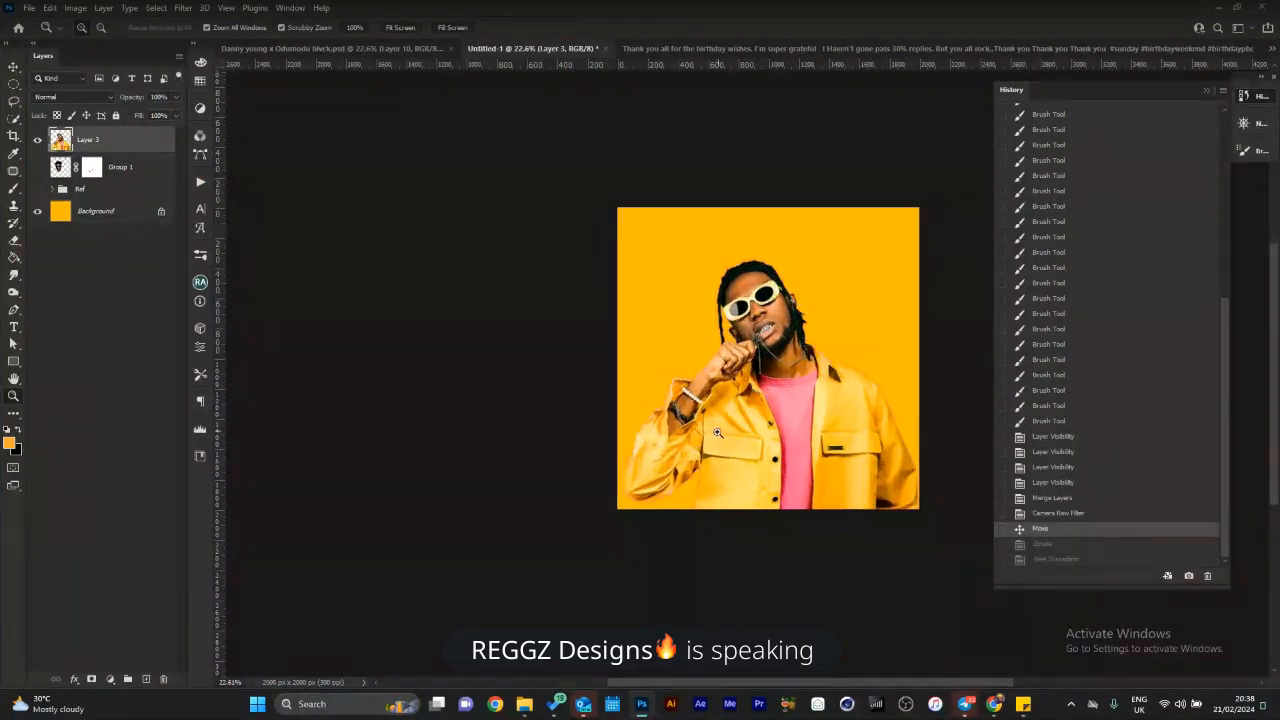
key(ctrl+t)
drag(796, 237, 796, 272)
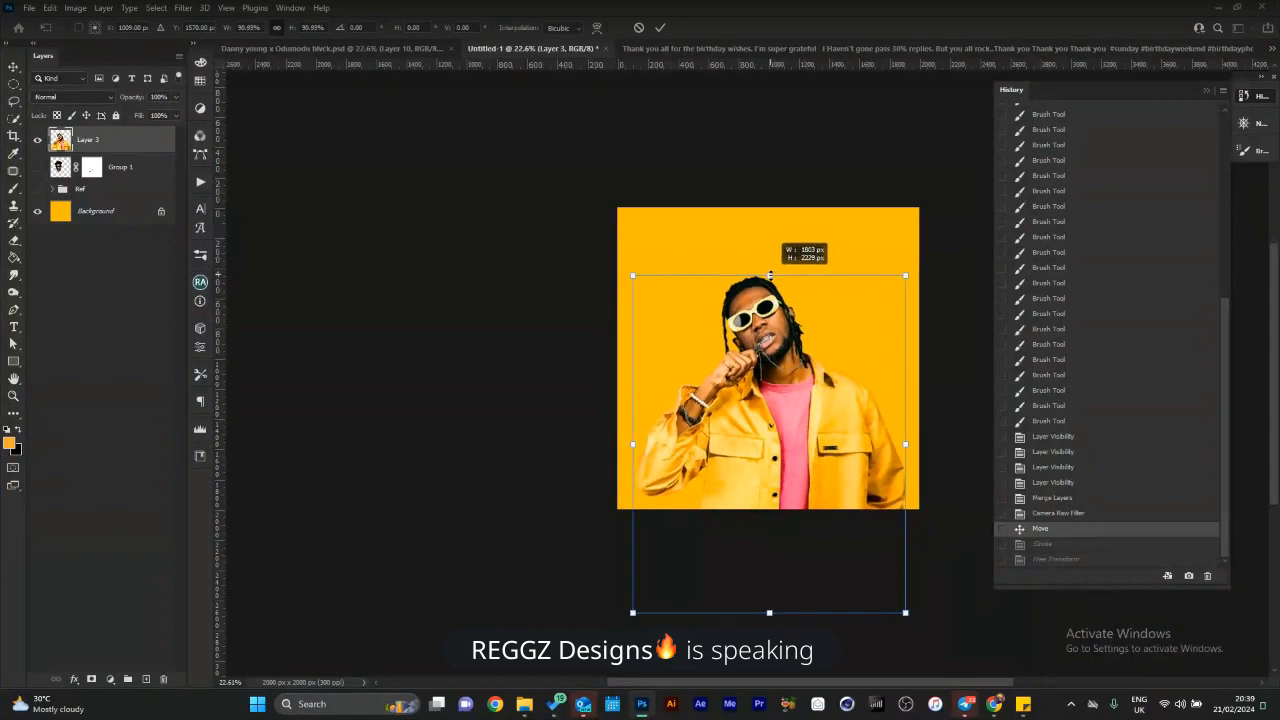
key(Return)
key(super)
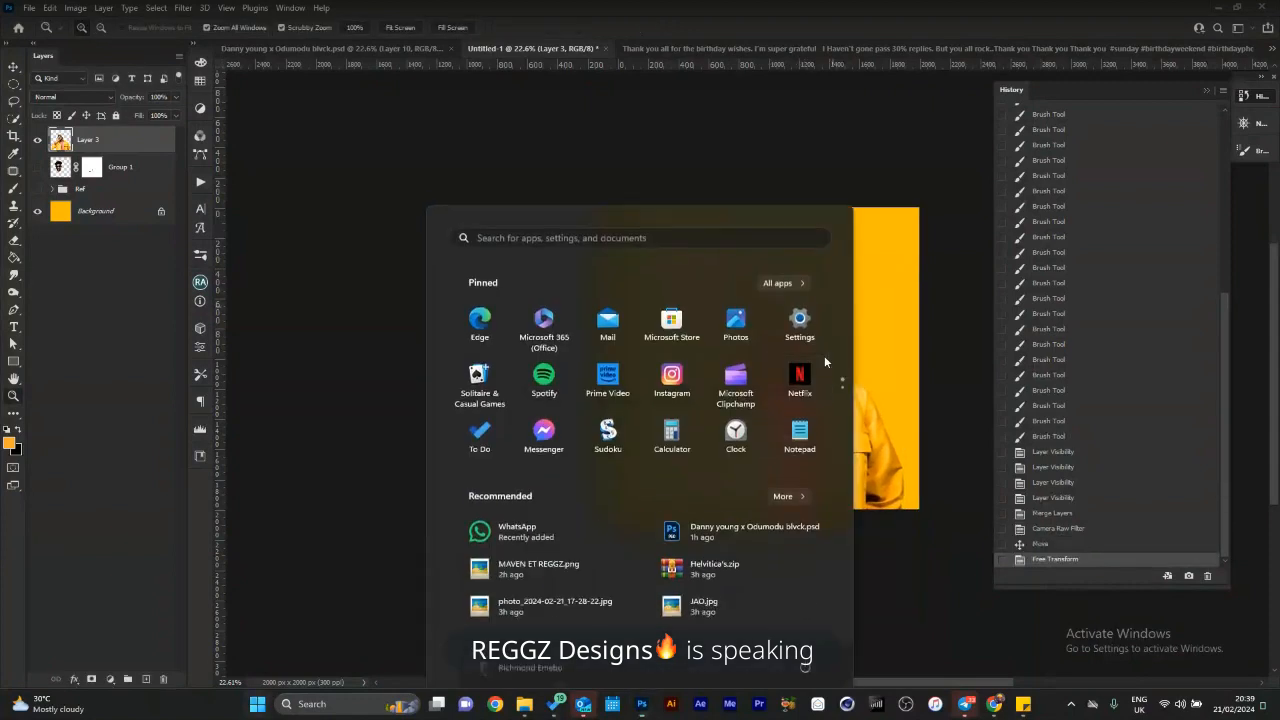
key(super)
key(ctrl+plus)
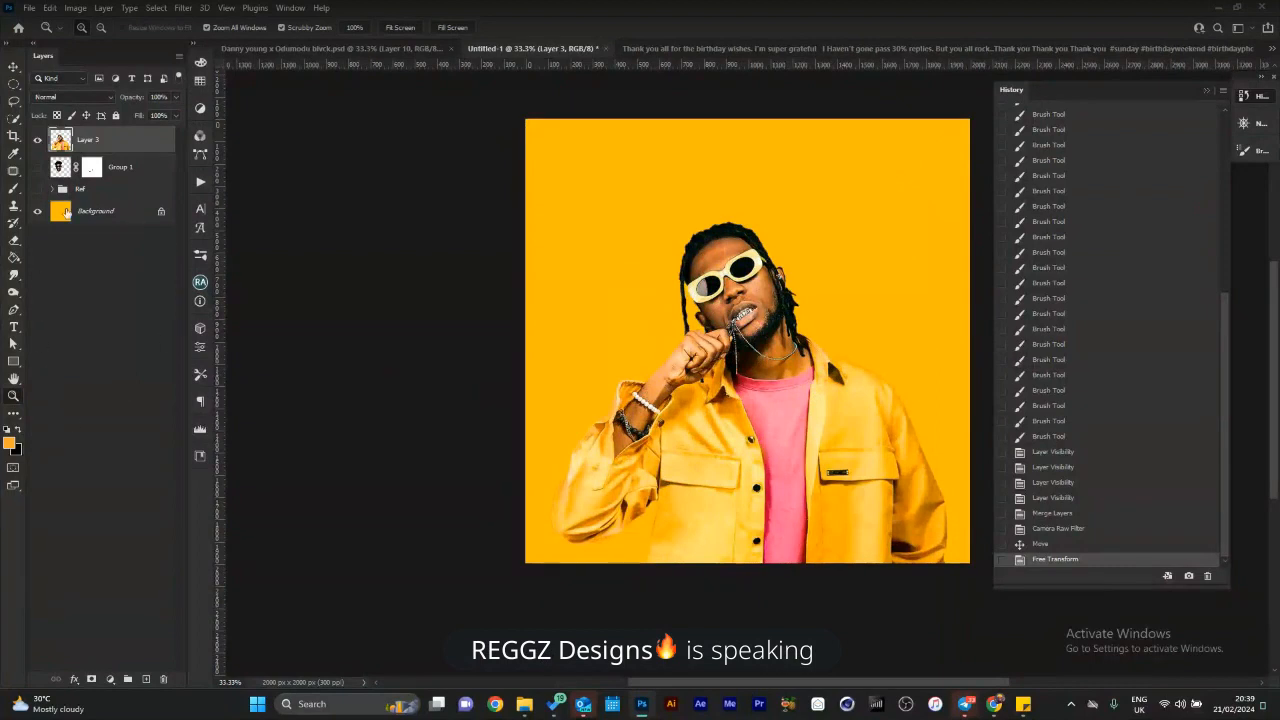
Choose the Pen tool and set it to Shape mode.
click(16, 311)
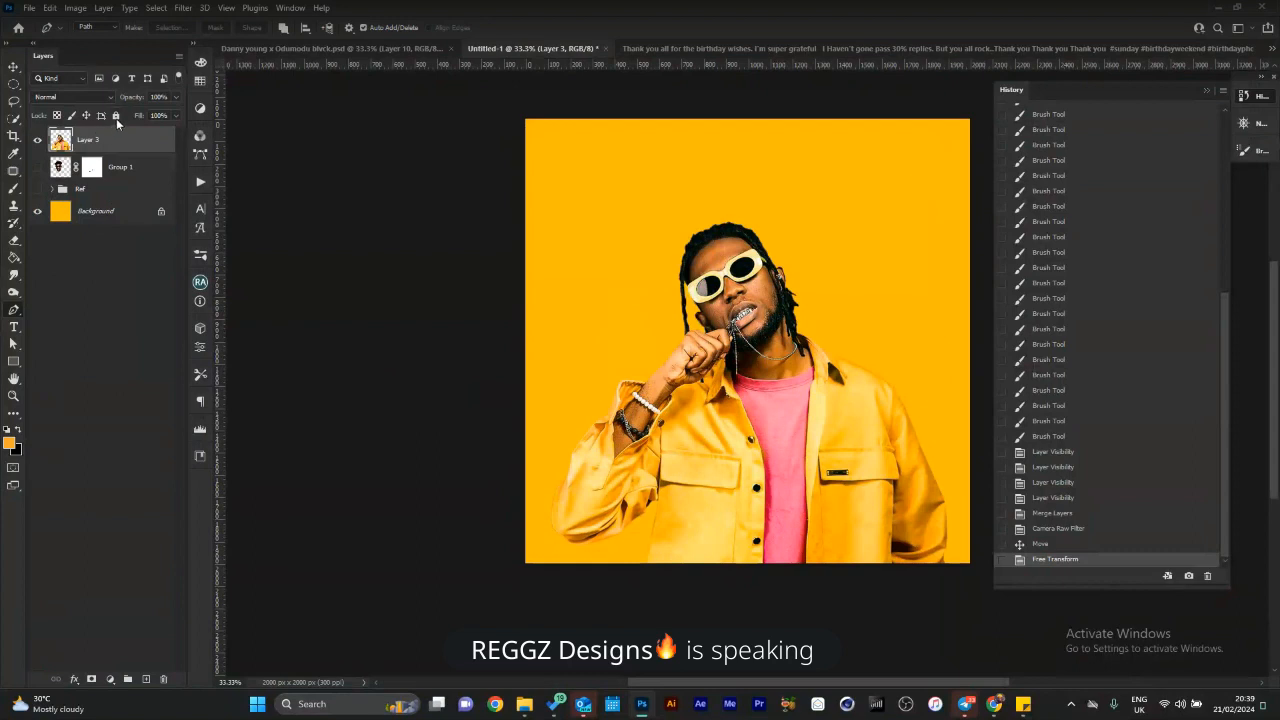
click(100, 27)
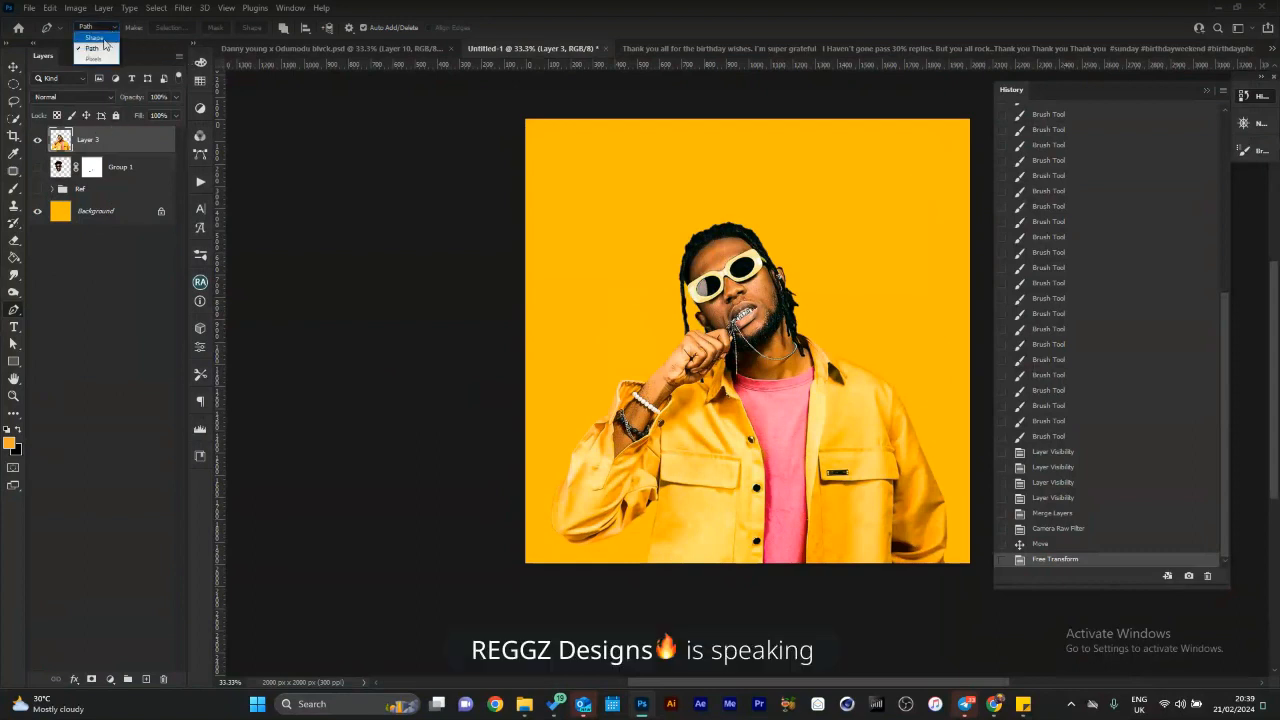
click(104, 42)
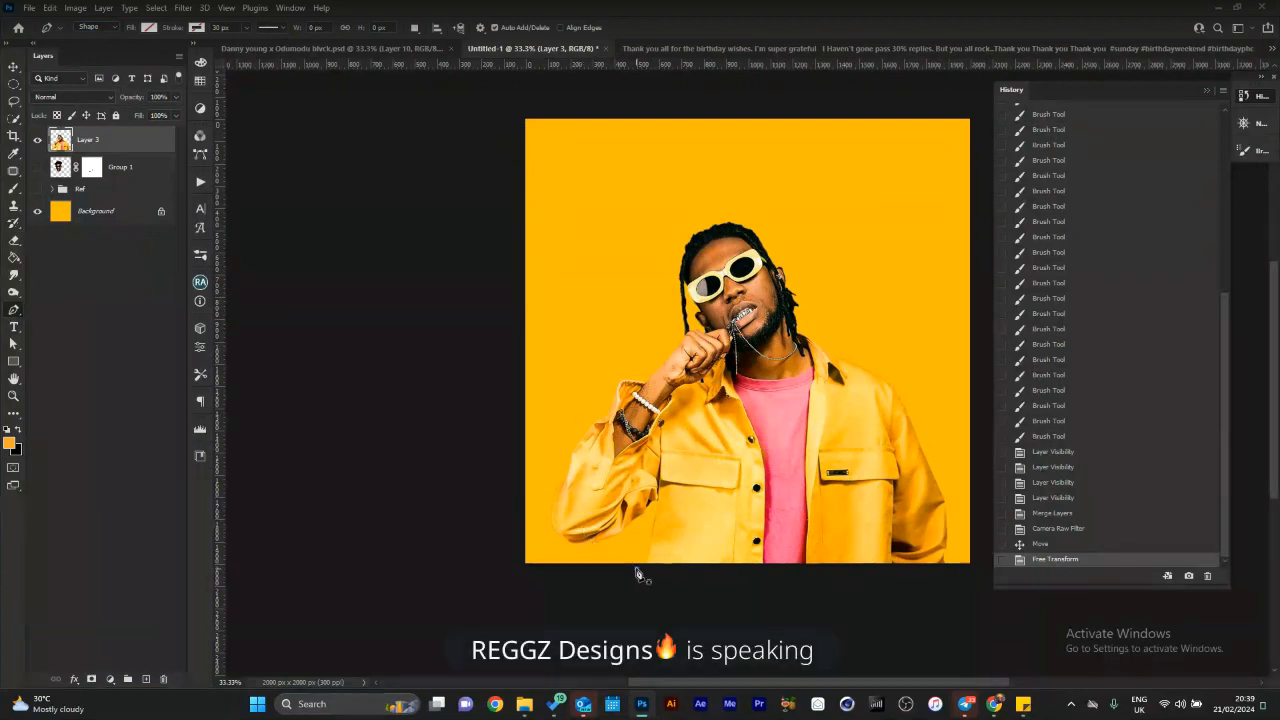
click(636, 568)
click(641, 545)
click(651, 516)
click(645, 522)
click(637, 530)
click(629, 538)
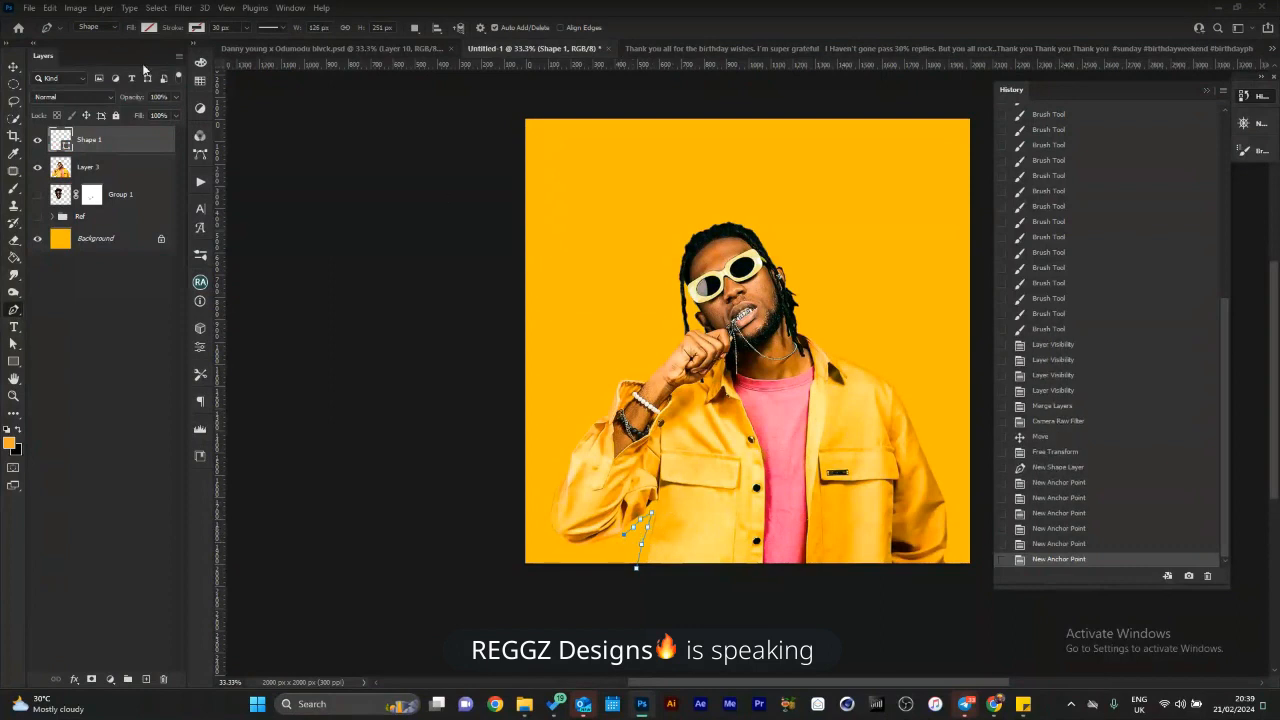
key(BackSpace)
key(BackSpace)
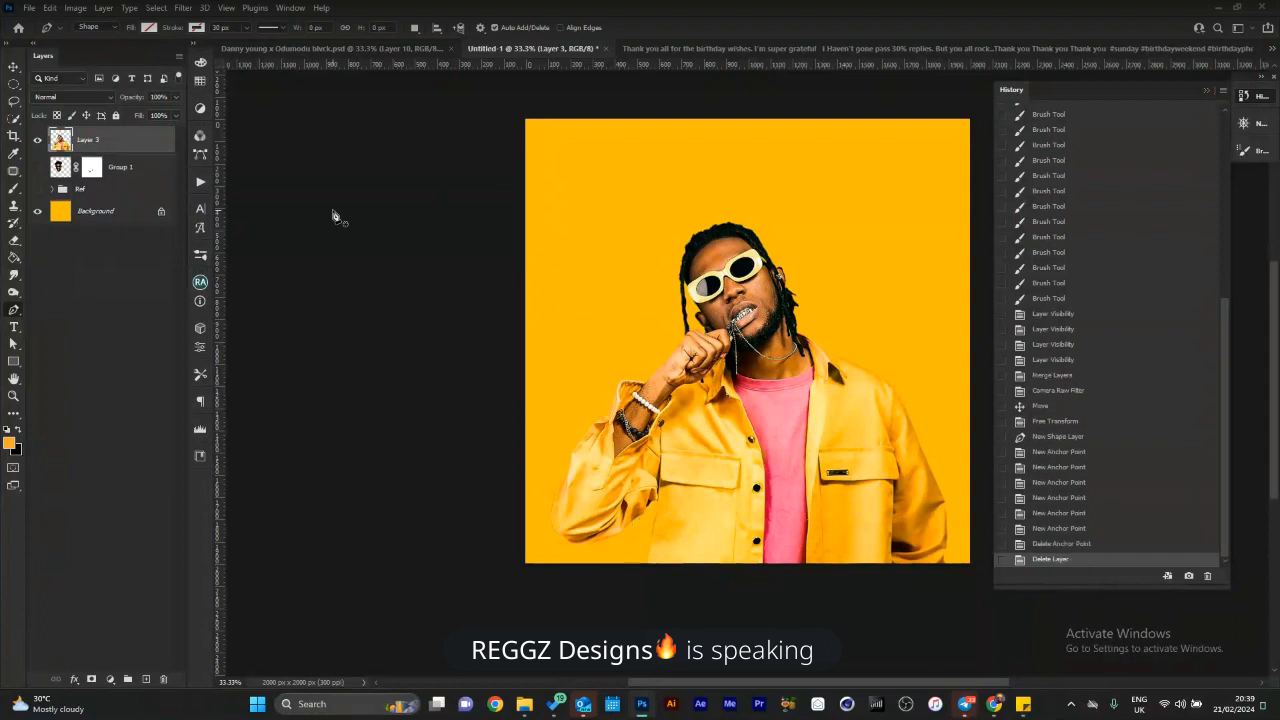
Set the Pen tool's fill to the recently used pink and select the Group 1 layer beneath the portrait.
click(148, 28)
click(67, 97)
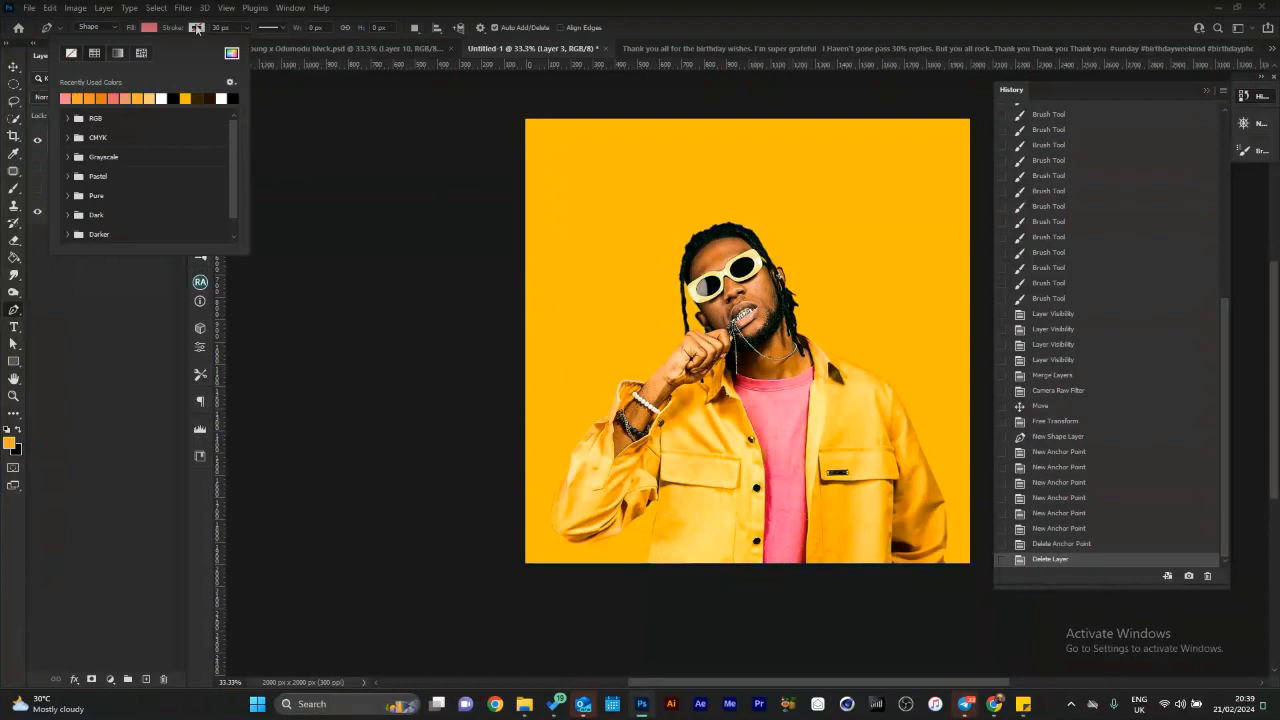
click(97, 351)
click(105, 147)
click(55, 167)
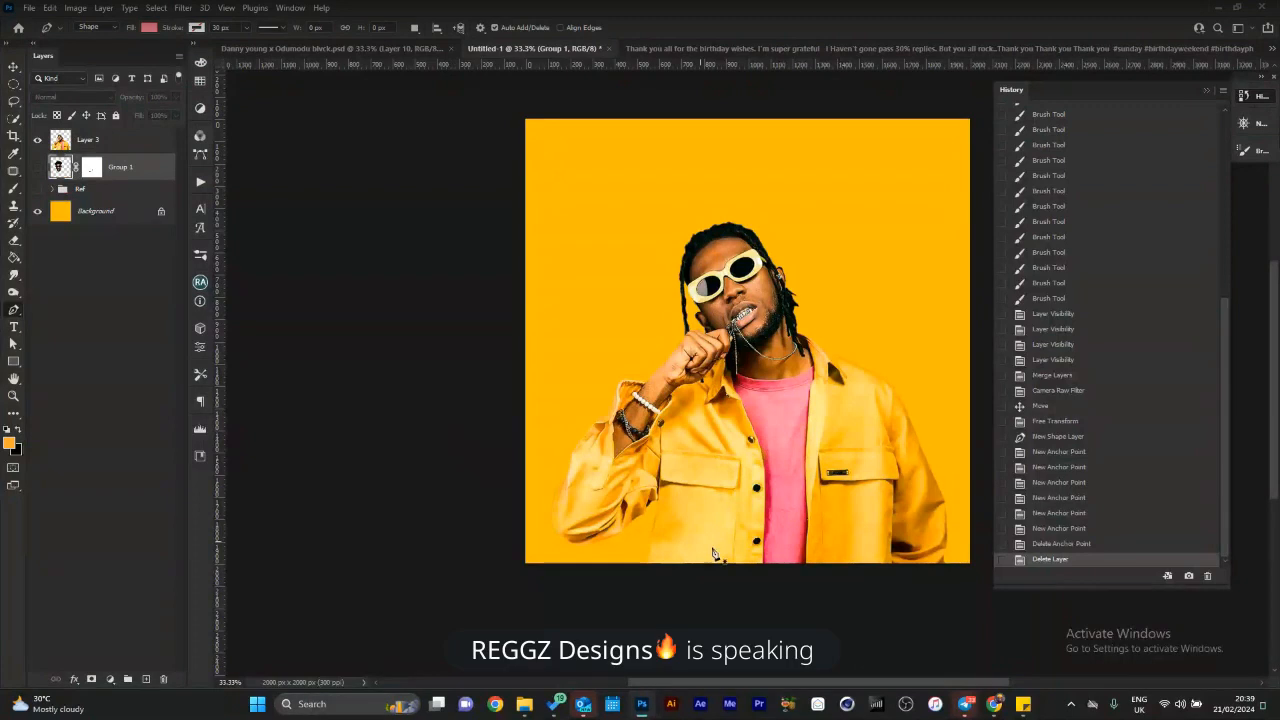
Start a pink Pen shape at the canvas's lower edge and trace the underside of the raised arm's sleeve to the elbow.
click(642, 564)
click(652, 516)
click(652, 509)
click(640, 520)
click(630, 527)
click(618, 540)
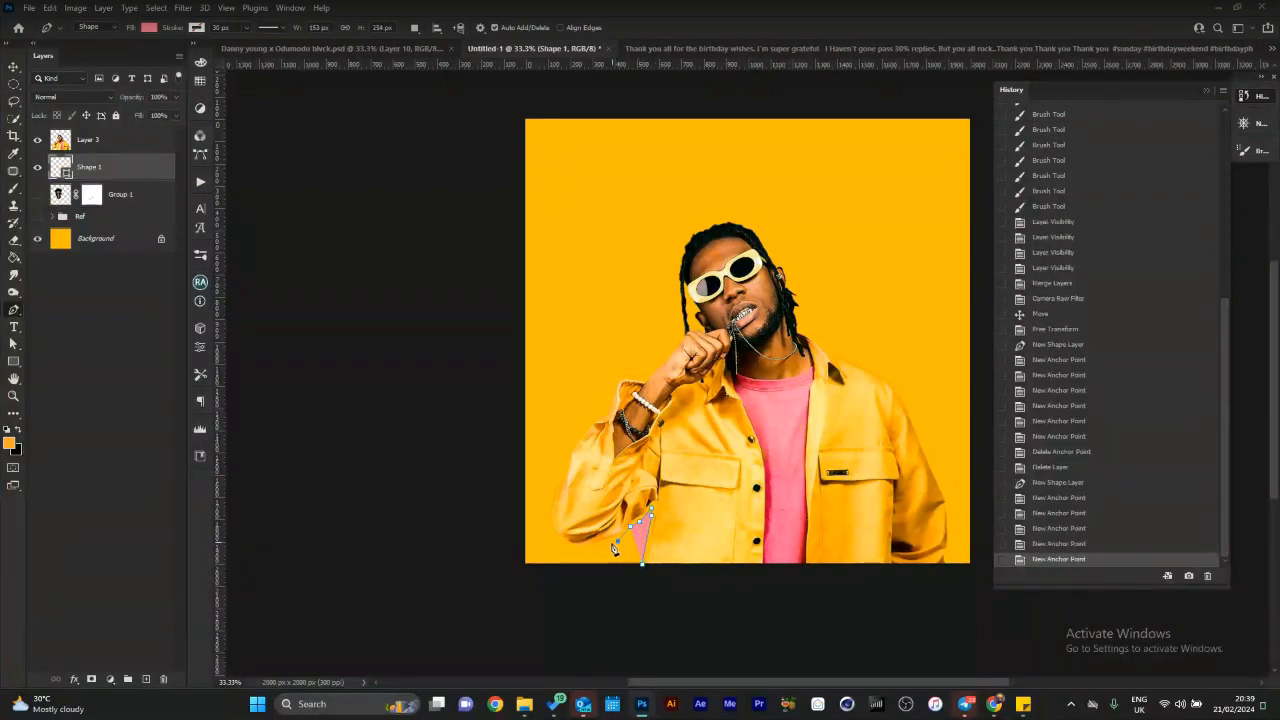
click(586, 548)
click(556, 543)
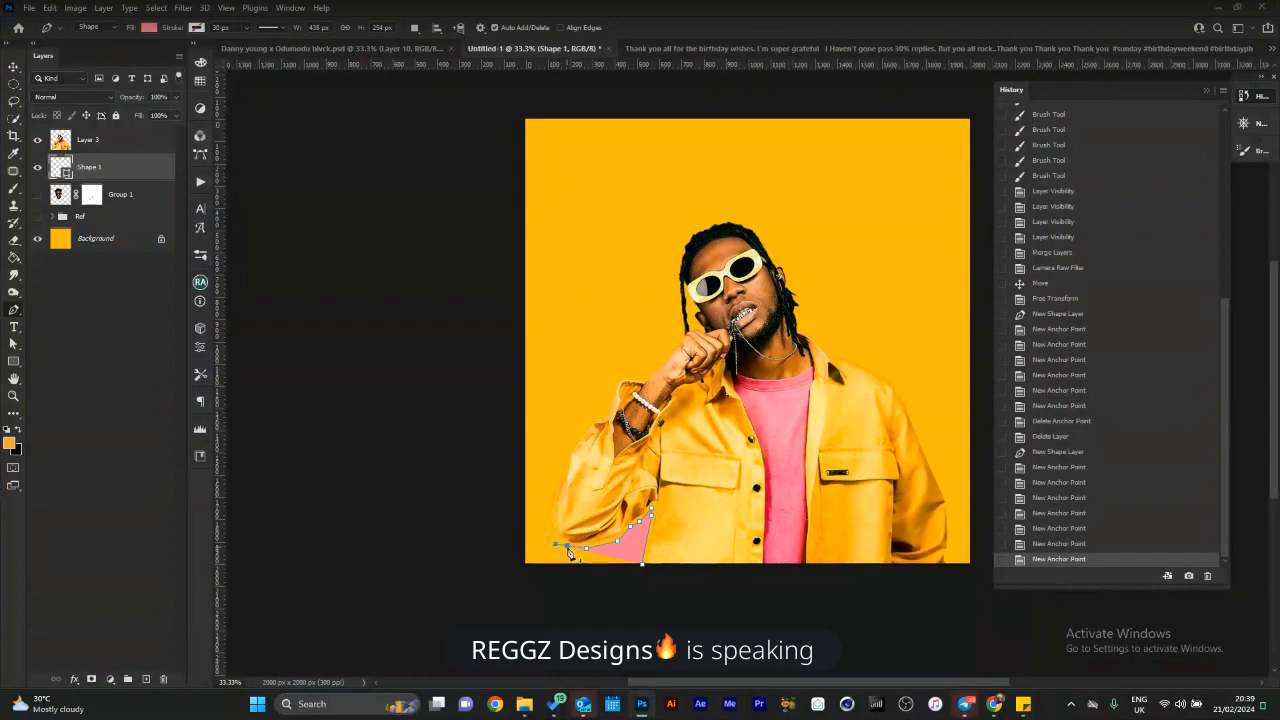
click(570, 550)
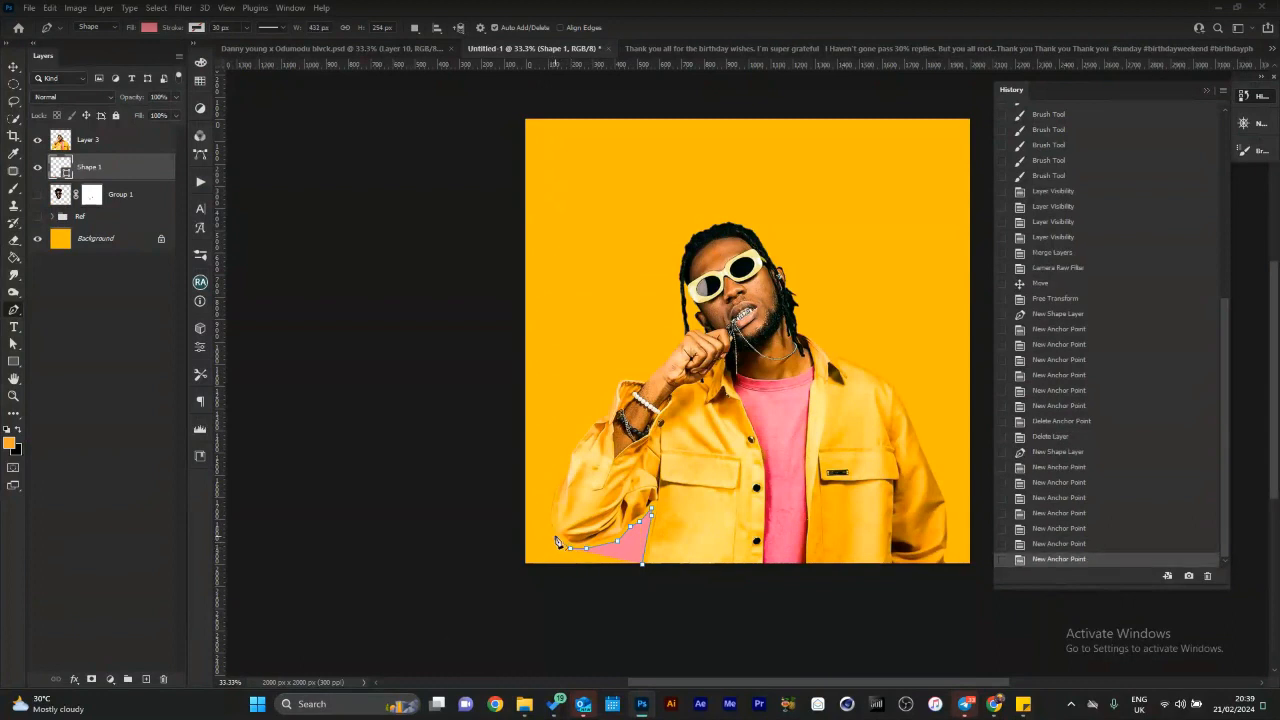
Continue the pink shape around the elbow and up the outer sleeve to the jacket cuff, slightly outside the edge.
click(546, 520)
click(550, 498)
click(554, 480)
click(558, 466)
click(566, 452)
click(574, 436)
click(587, 422)
click(600, 410)
click(619, 381)
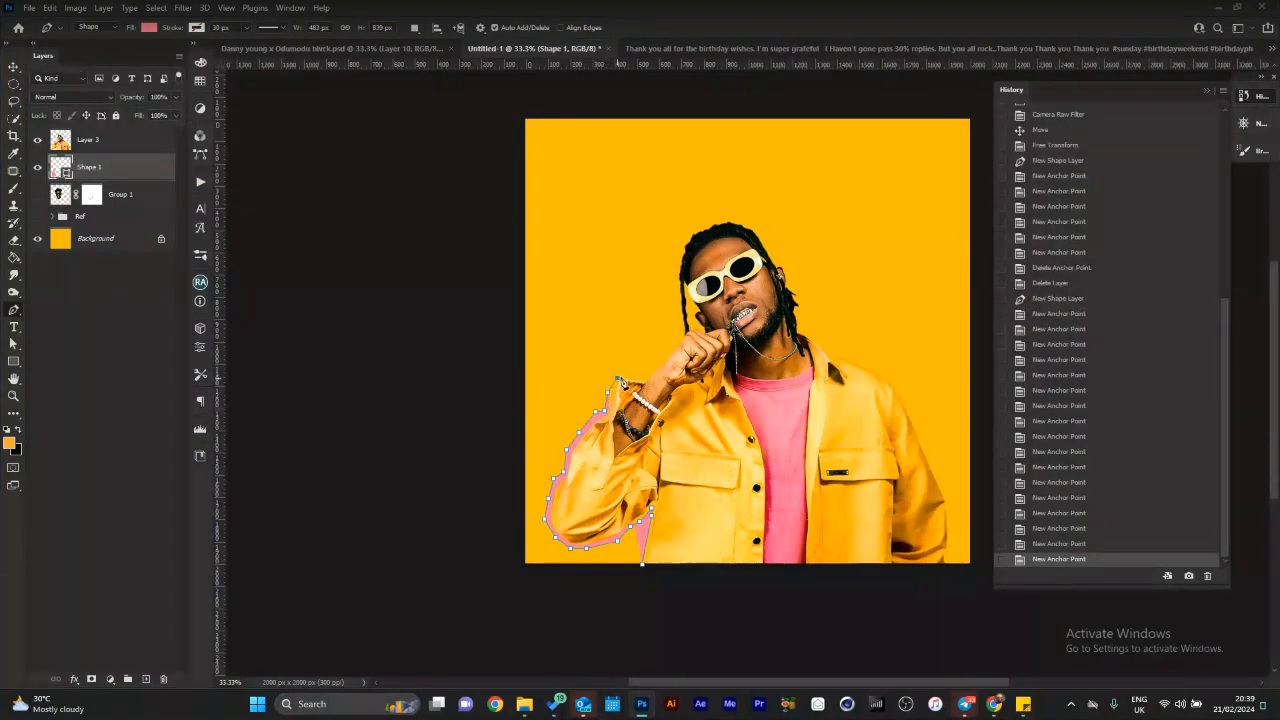
Extend the pink shape along the forearm and fist, and up beside the dreadlocks to the top of the head.
click(639, 372)
click(646, 376)
click(661, 360)
click(674, 344)
click(681, 334)
click(675, 311)
click(675, 272)
click(678, 246)
click(688, 229)
click(697, 222)
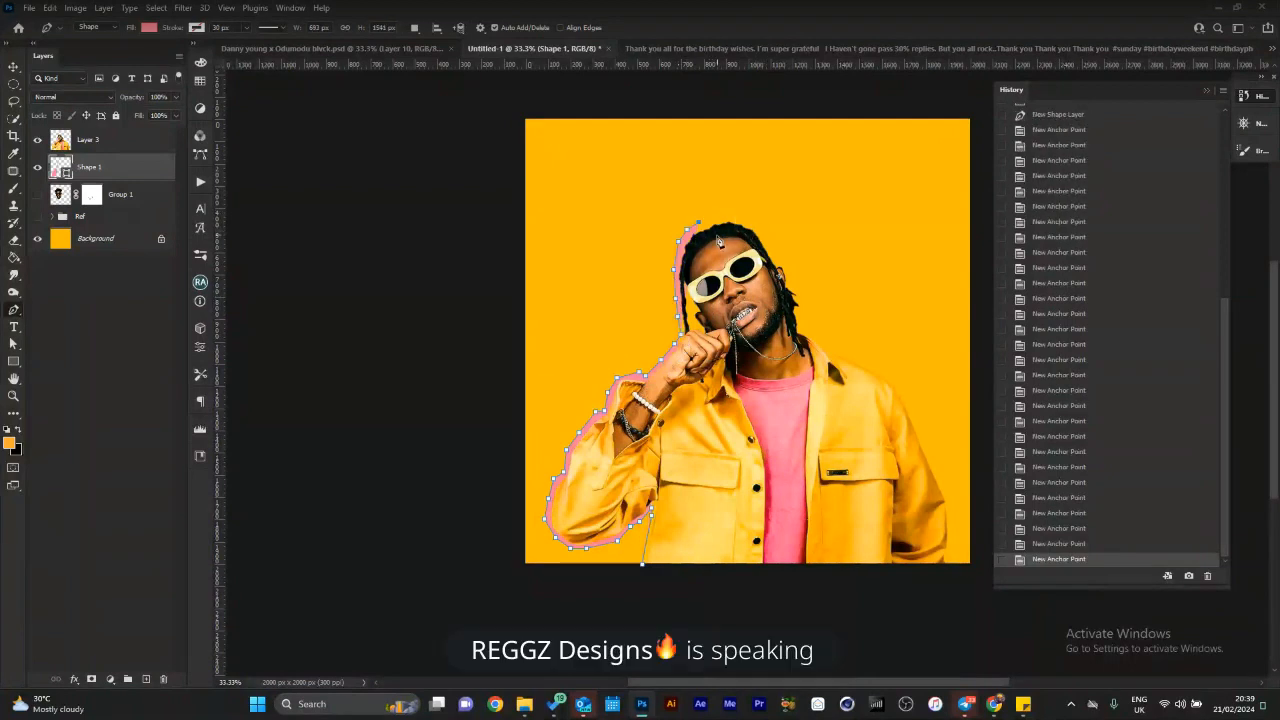
Undo the last three hair anchor points, end the outline beside the hair, and close the shape with a curve behind the body.
key(ctrl+z)
key(ctrl+z)
key(ctrl+z)
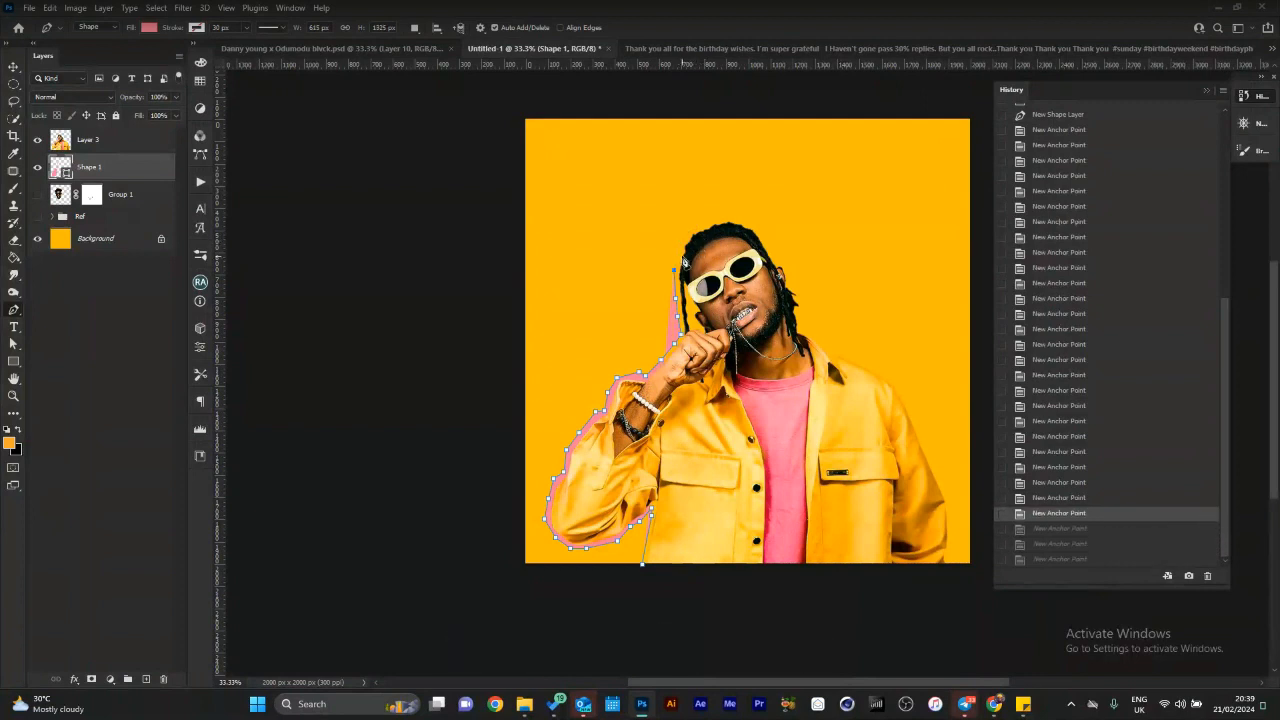
click(681, 255)
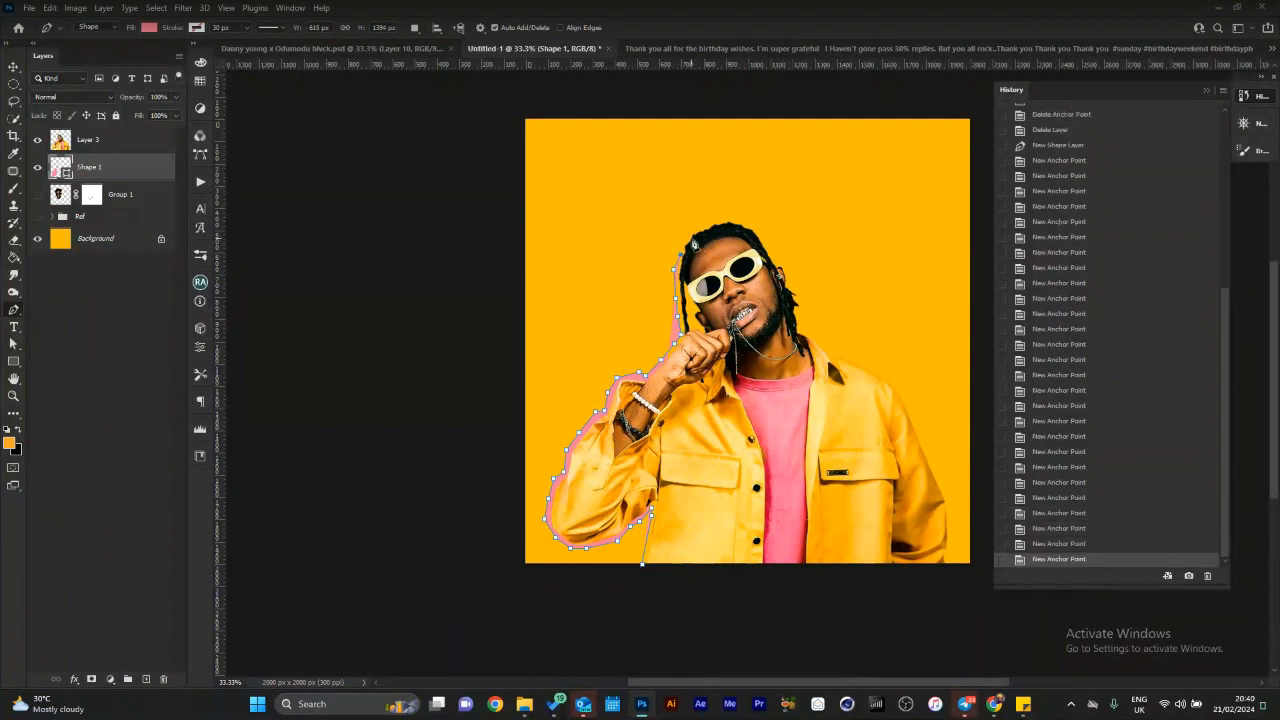
drag(642, 564, 795, 606)
key(v)
click(108, 198)
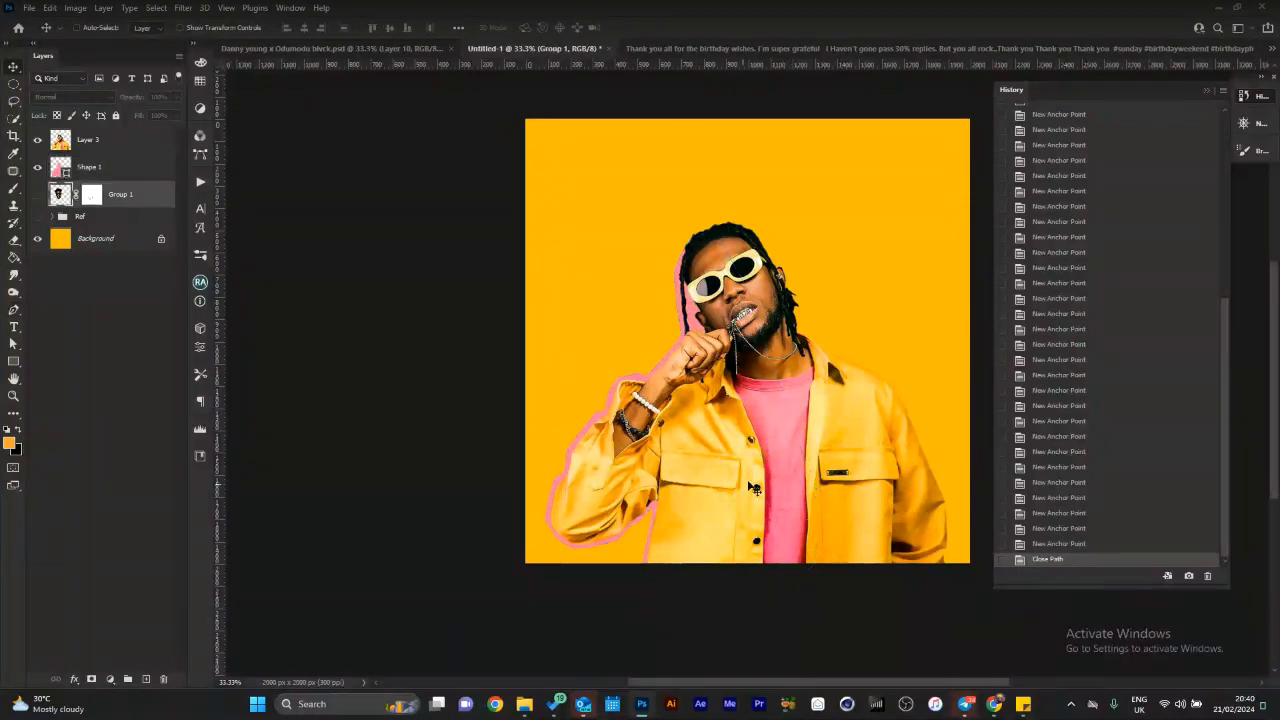
key(z)
drag(722, 360, 711, 368)
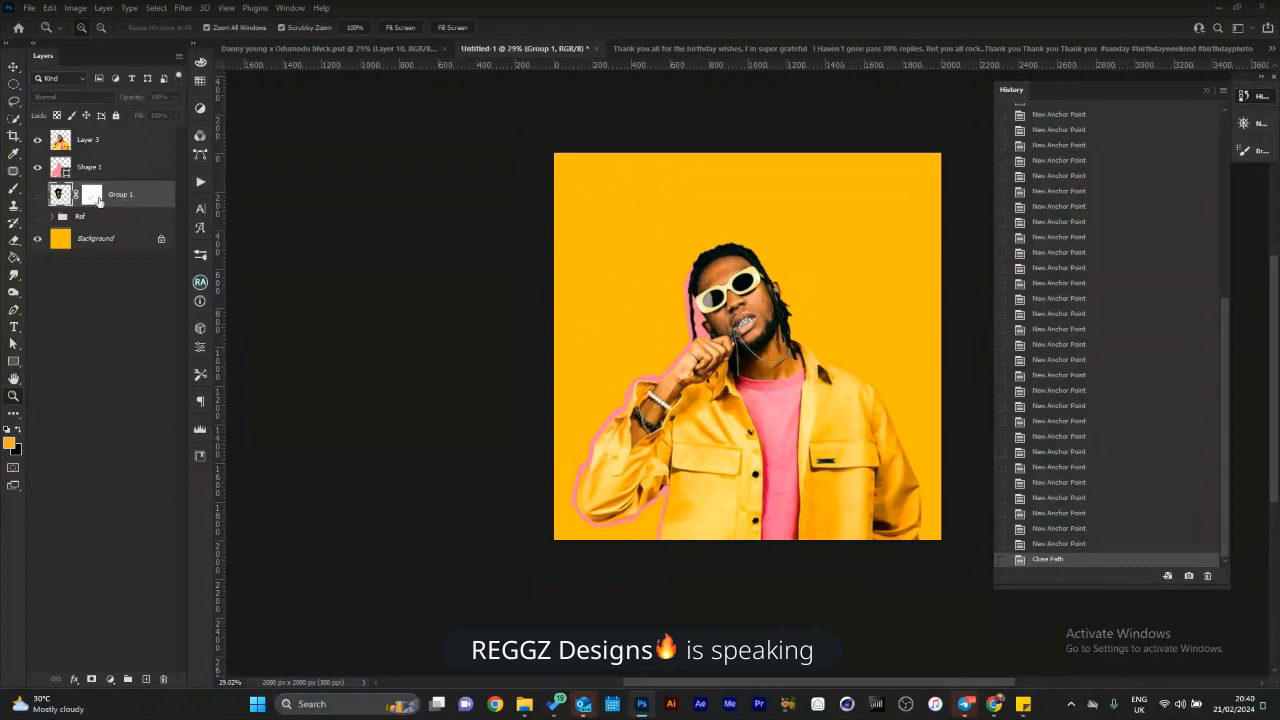
click(88, 172)
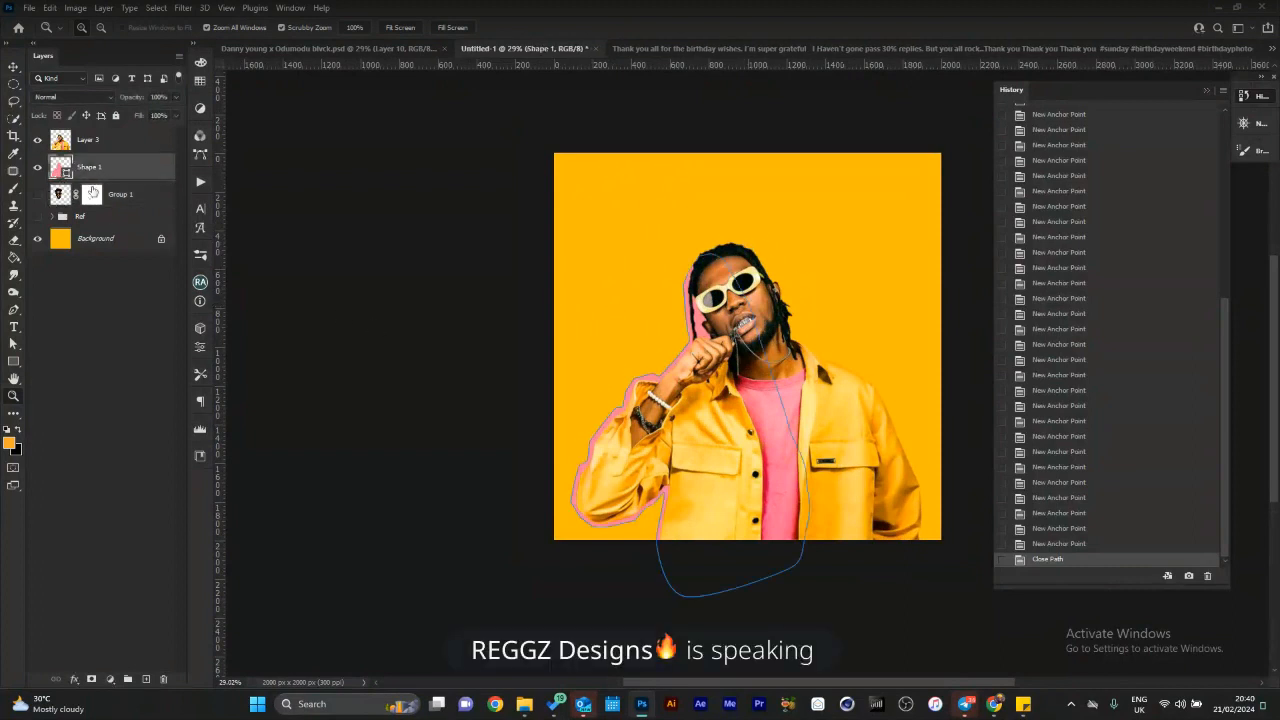
click(100, 196)
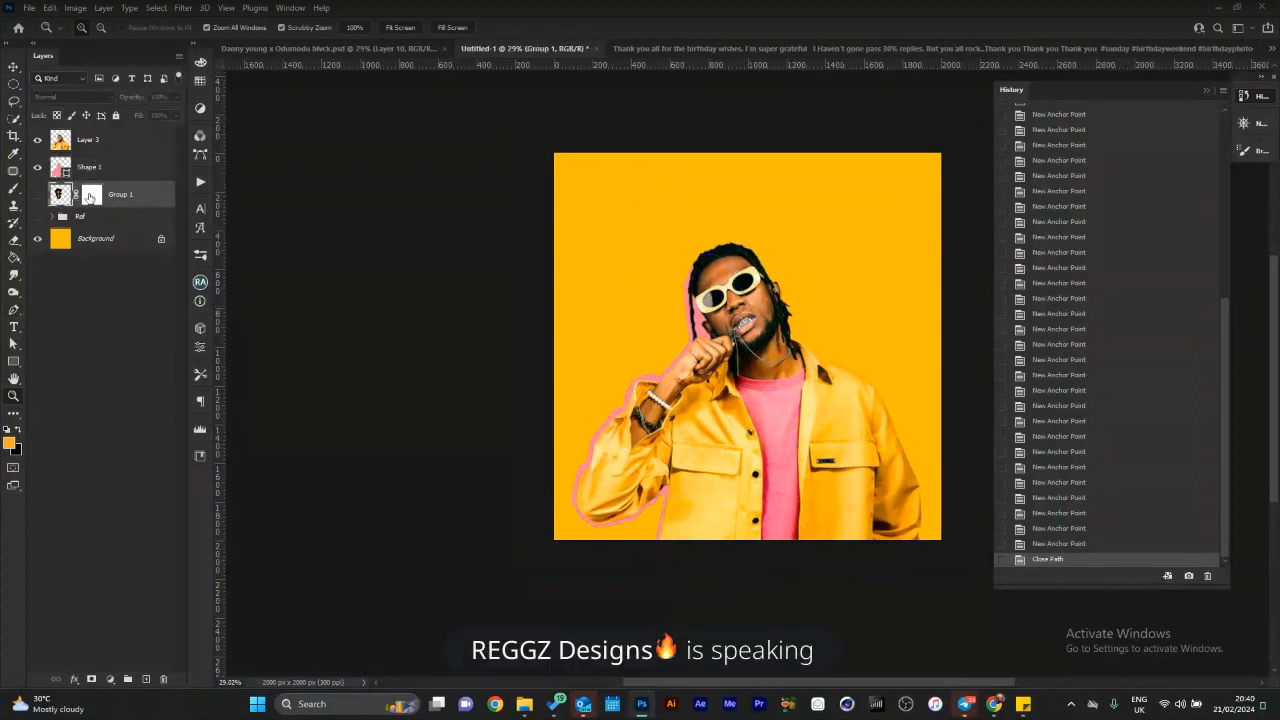
Try to trace a second Pen shape above Shape 1, starting from the top of the head along the hair.
click(67, 172)
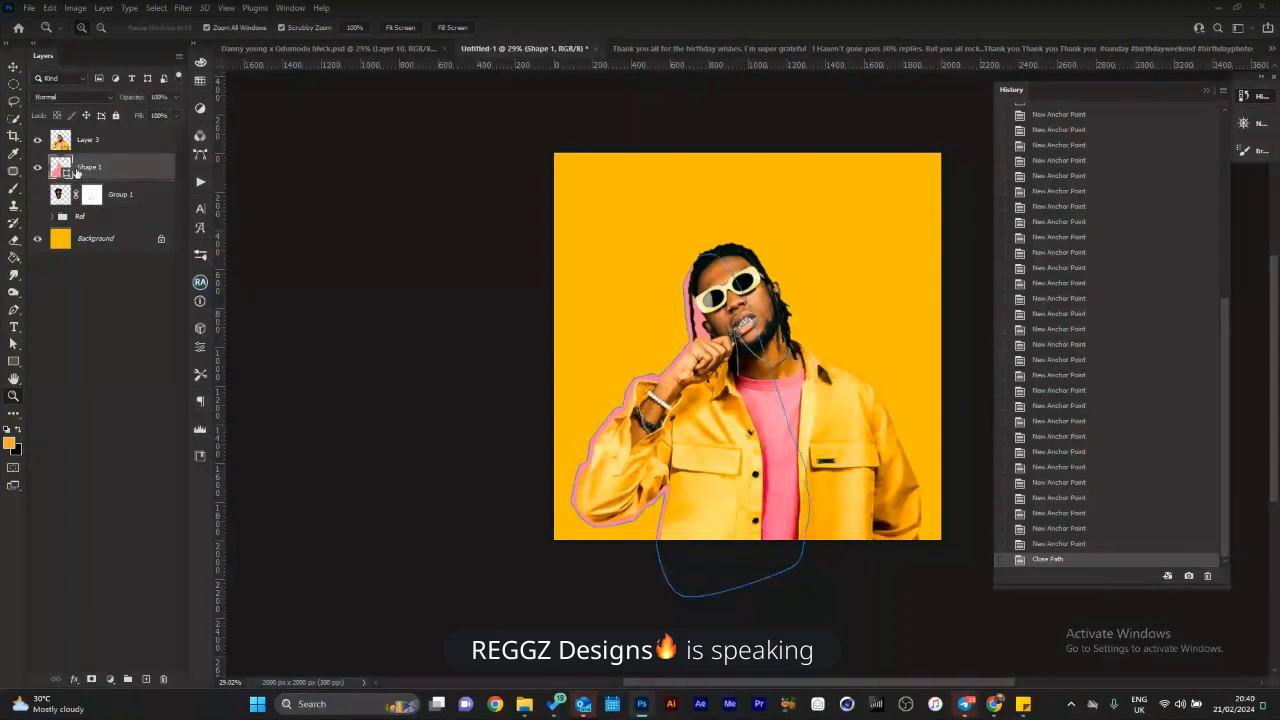
click(16, 306)
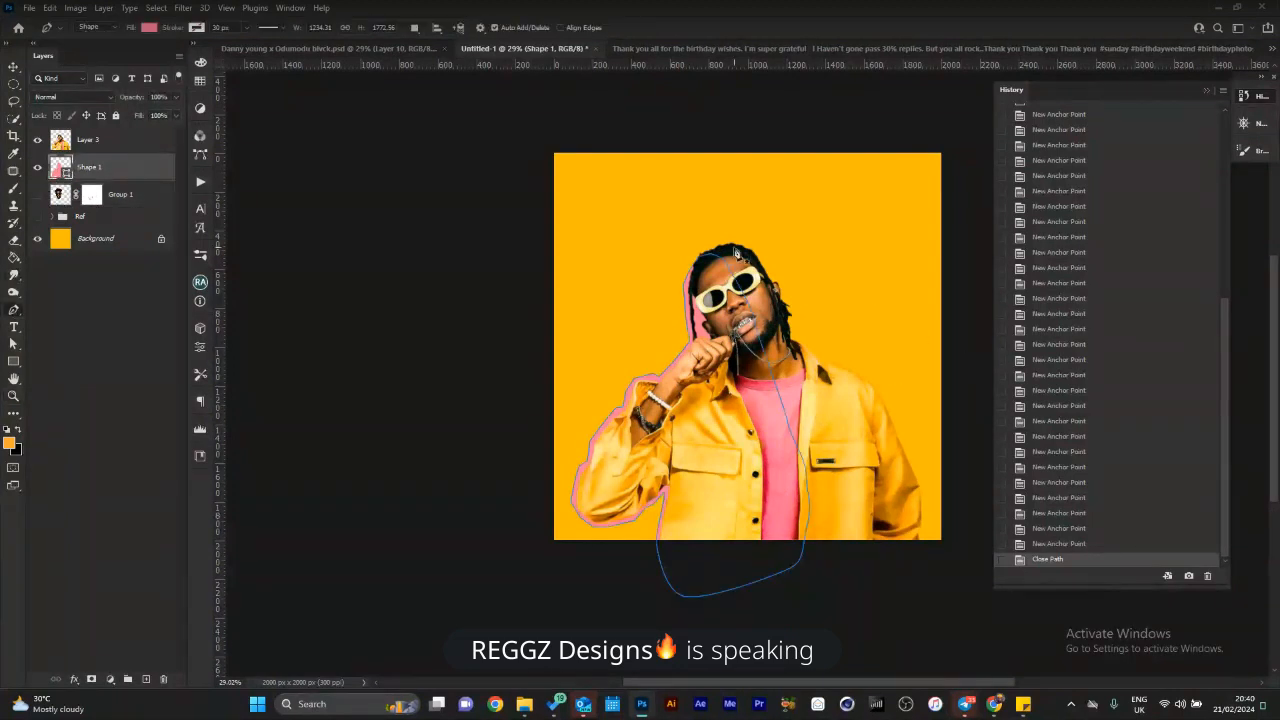
click(728, 245)
drag(820, 297, 825, 318)
key(ctrl+z)
key(ctrl+z)
key(ctrl+z)
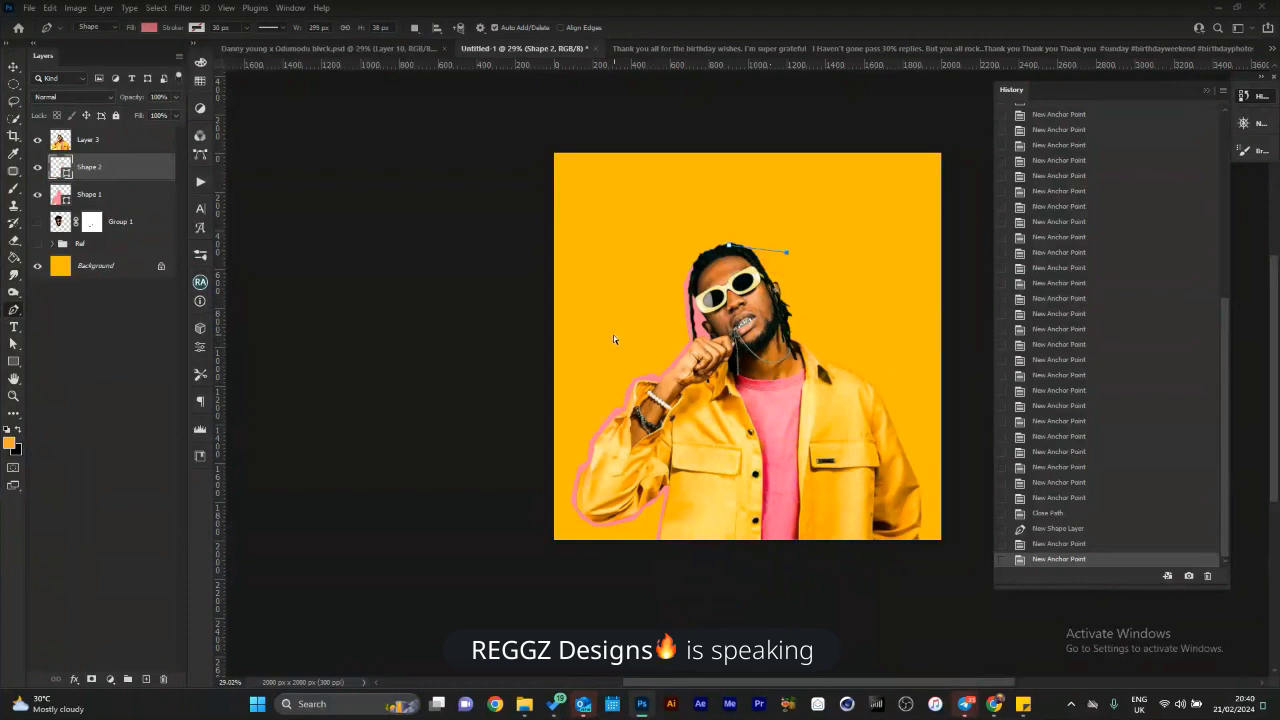
Discard the unfinished shape and, above Group 1, trace a new pink Pen shape from the canvas's lower edge up the plain sleeve and shoulder.
click(112, 198)
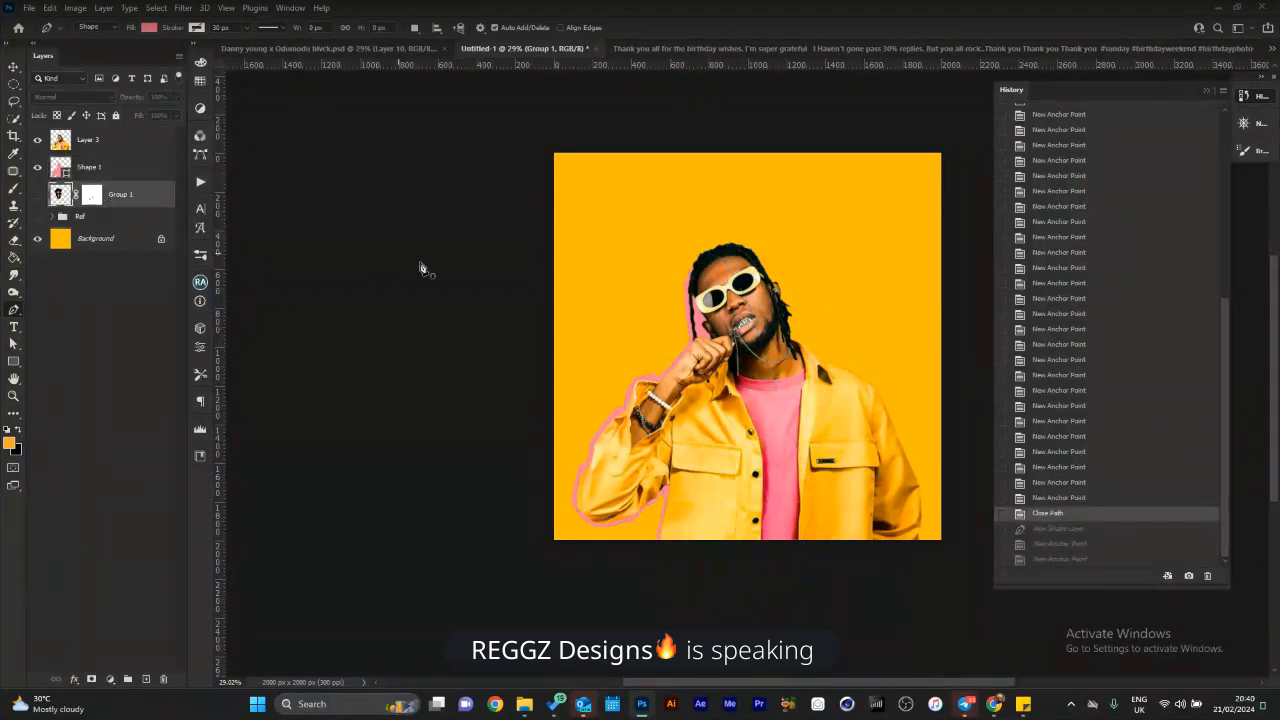
key(z)
drag(932, 539, 904, 566)
key(p)
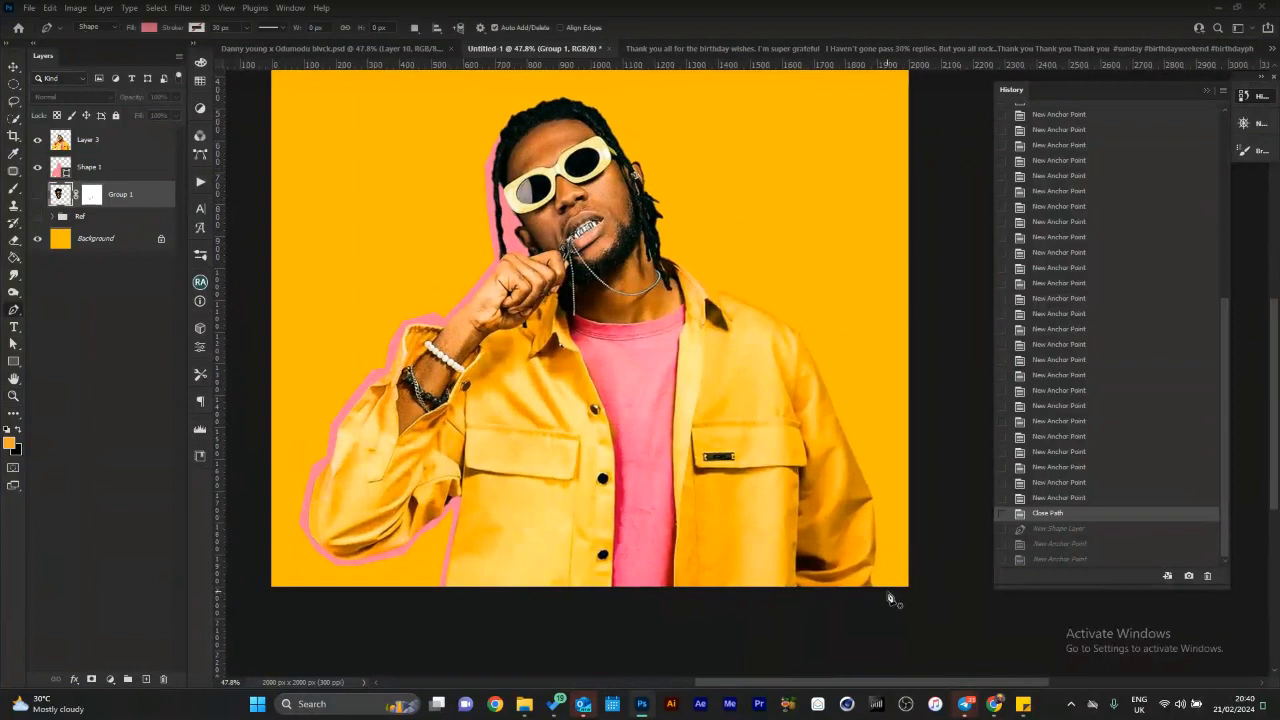
click(885, 589)
click(881, 547)
click(880, 507)
click(874, 485)
click(855, 446)
click(826, 364)
click(798, 325)
click(762, 301)
click(716, 281)
click(691, 266)
click(669, 254)
Continue the second shape from the collar up beside the hanging dreadlocks, undoing and replacing misplaced anchor points.
click(664, 244)
click(662, 233)
click(660, 224)
click(666, 219)
click(665, 213)
click(662, 209)
click(663, 198)
click(663, 198)
click(657, 188)
click(653, 184)
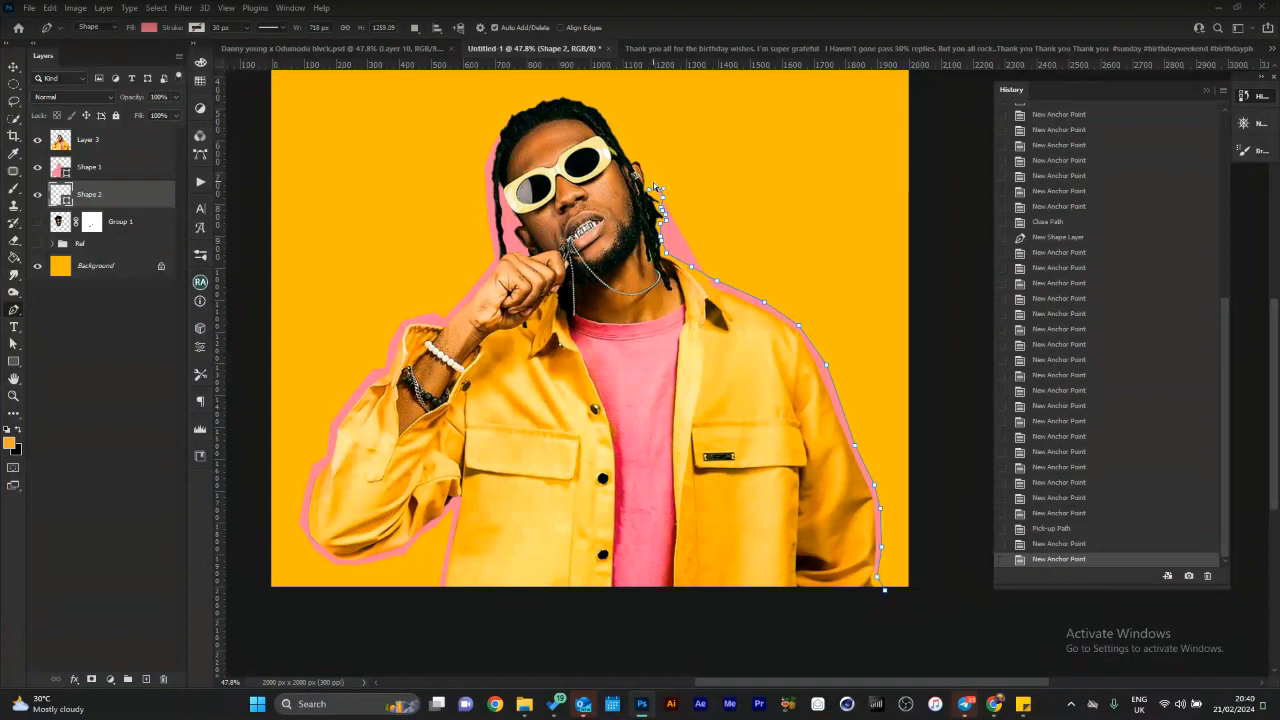
key(ctrl+z)
key(ctrl+z)
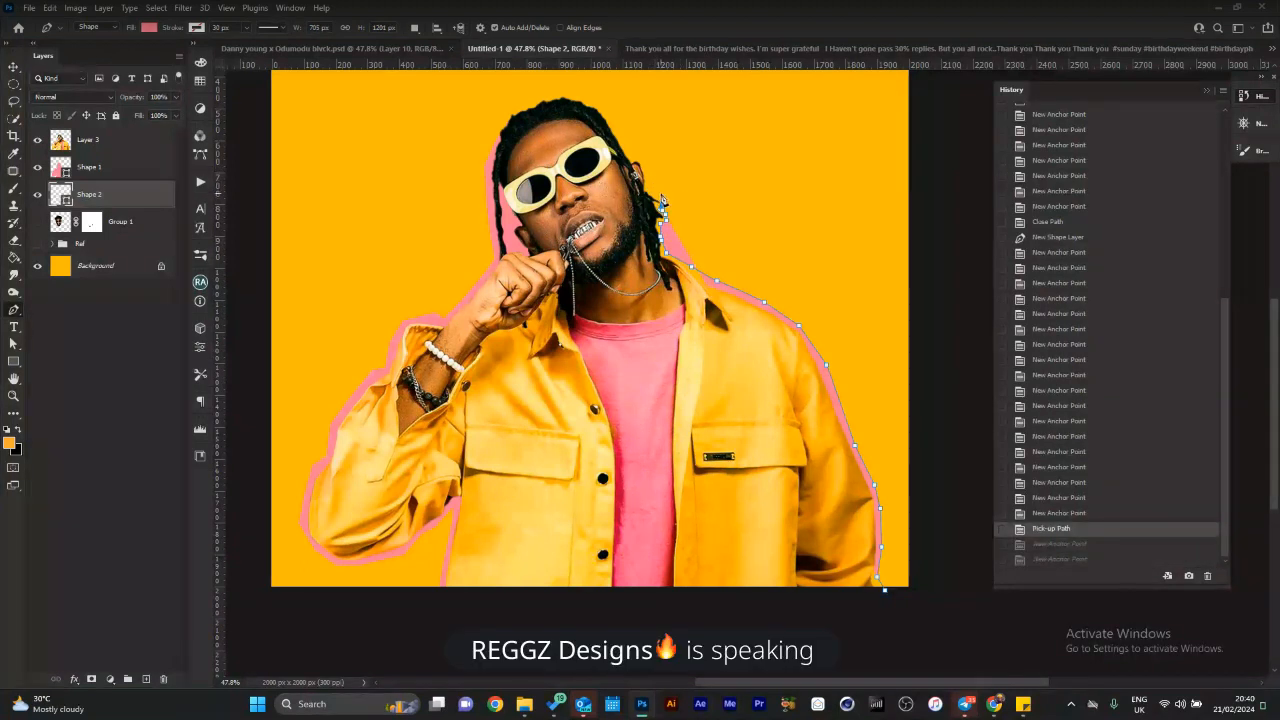
click(660, 194)
click(649, 185)
click(648, 171)
key(ctrl+z)
click(647, 168)
key(ctrl+z)
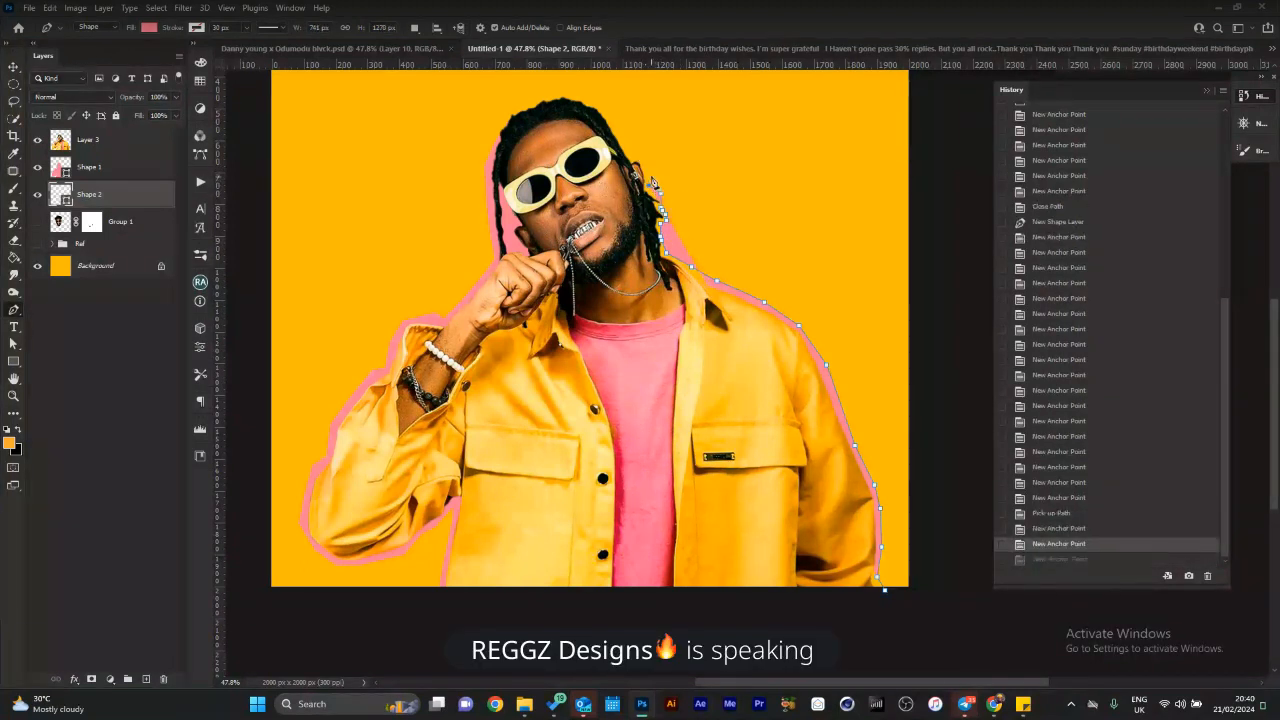
Extend the second shape past the ear and along the hair to the top of the head, redoing one misplaced point.
click(646, 167)
click(640, 162)
click(634, 159)
click(615, 124)
key(ctrl+z)
click(613, 122)
click(590, 102)
click(562, 98)
click(543, 109)
Bring the outline down behind the face and torso and close the second shape below the sleeve.
click(536, 145)
click(555, 207)
drag(625, 319, 625, 334)
drag(662, 452, 663, 477)
click(883, 612)
click(885, 597)
click(885, 590)
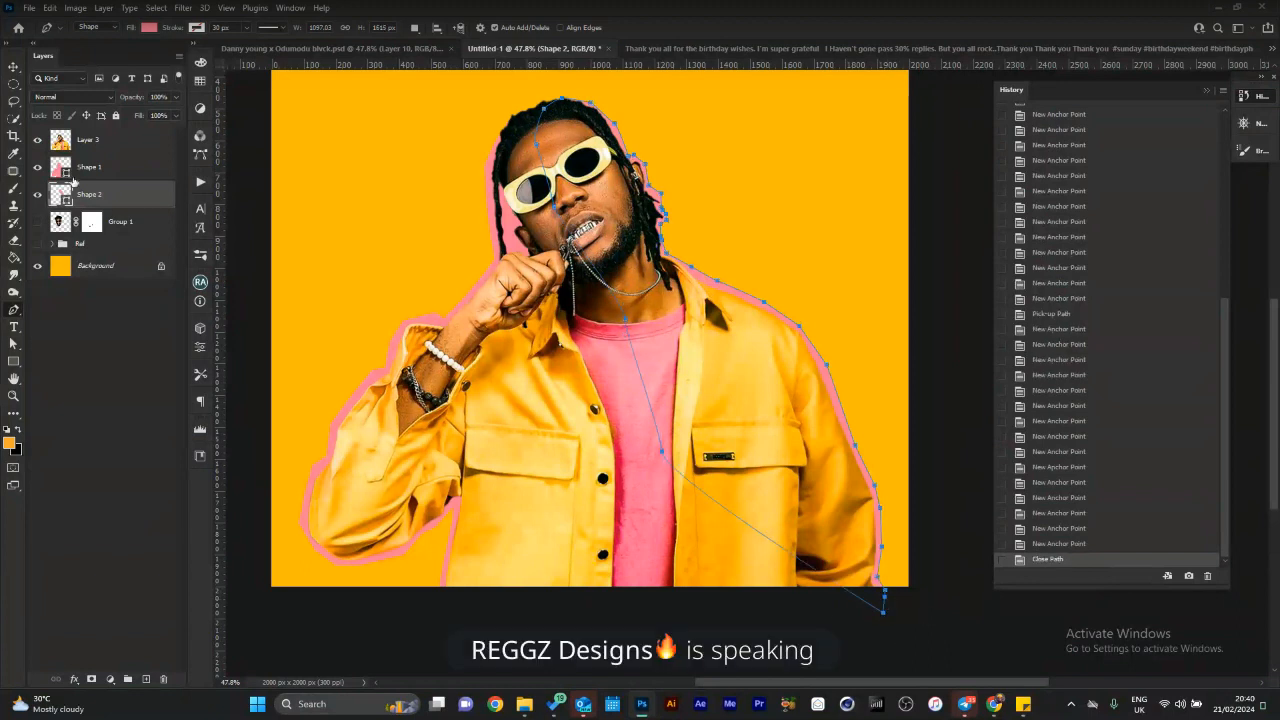
Set the second shape's fill colour to white, ffffff, and check the two-colour outline on the whole canvas.
double_click(62, 200)
text(ffffff)
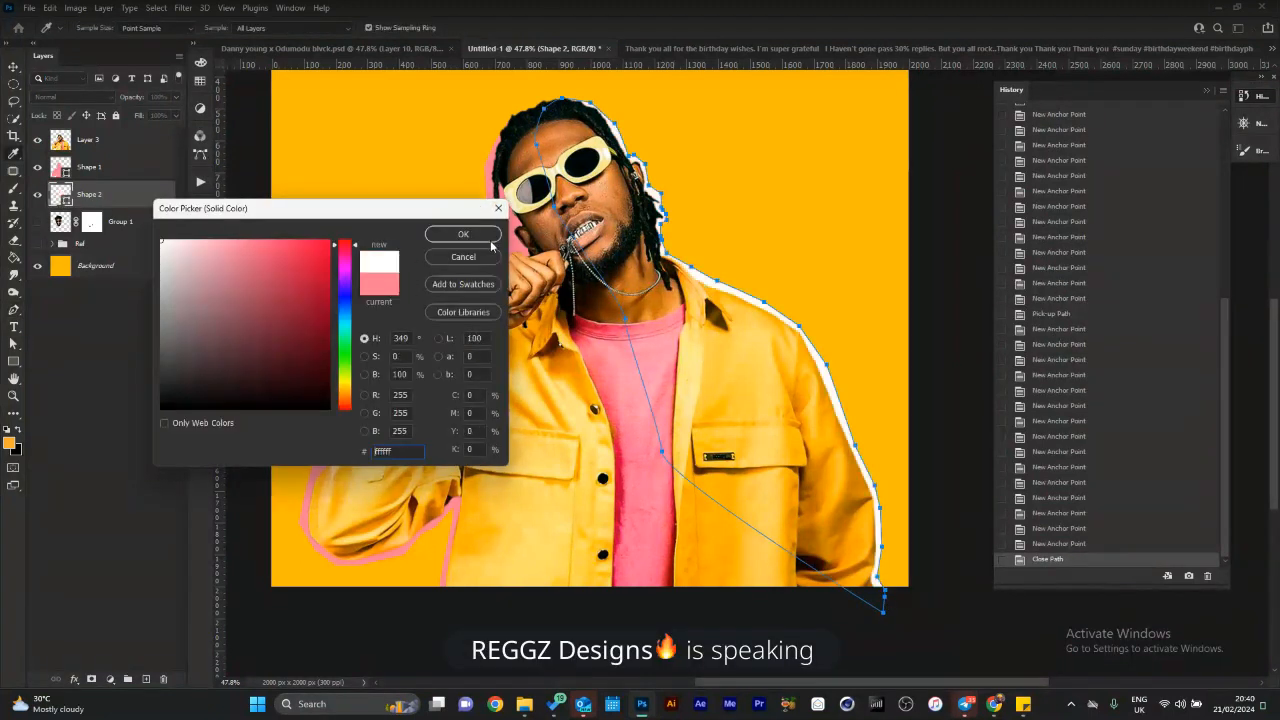
click(490, 238)
key(v)
key(z)
drag(748, 252, 806, 265)
drag(806, 265, 780, 258)
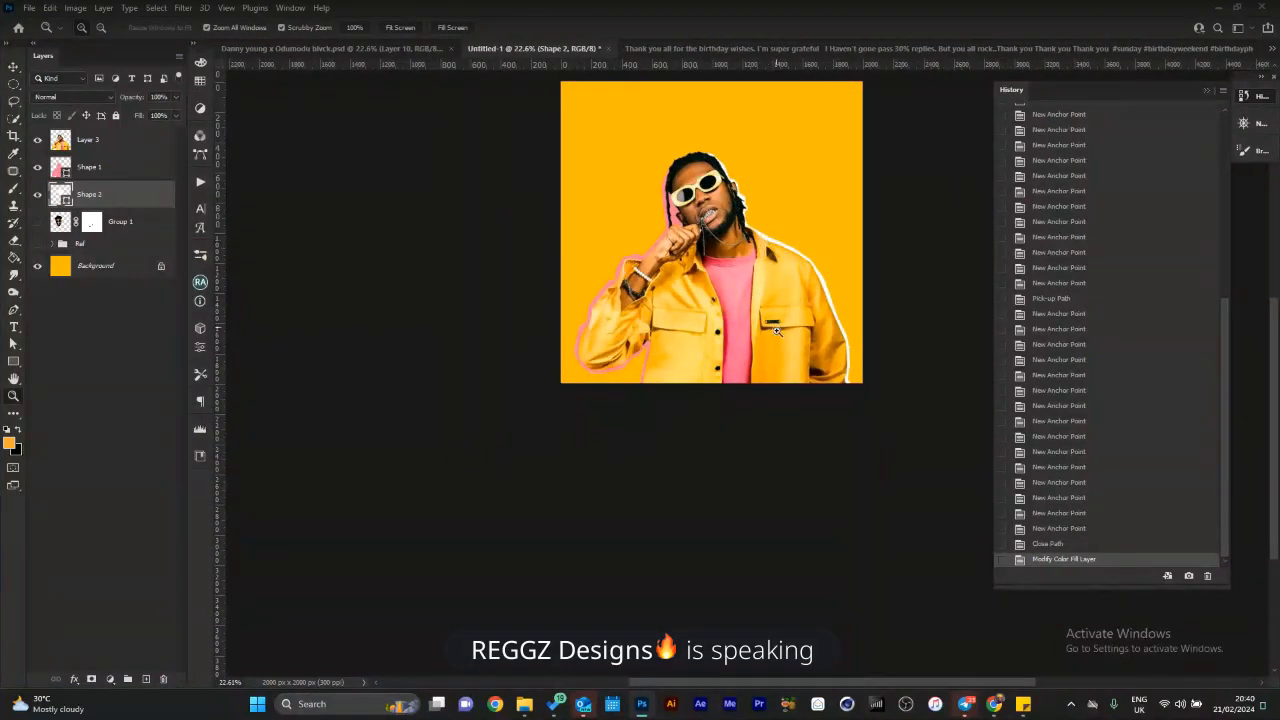
drag(790, 212, 728, 297)
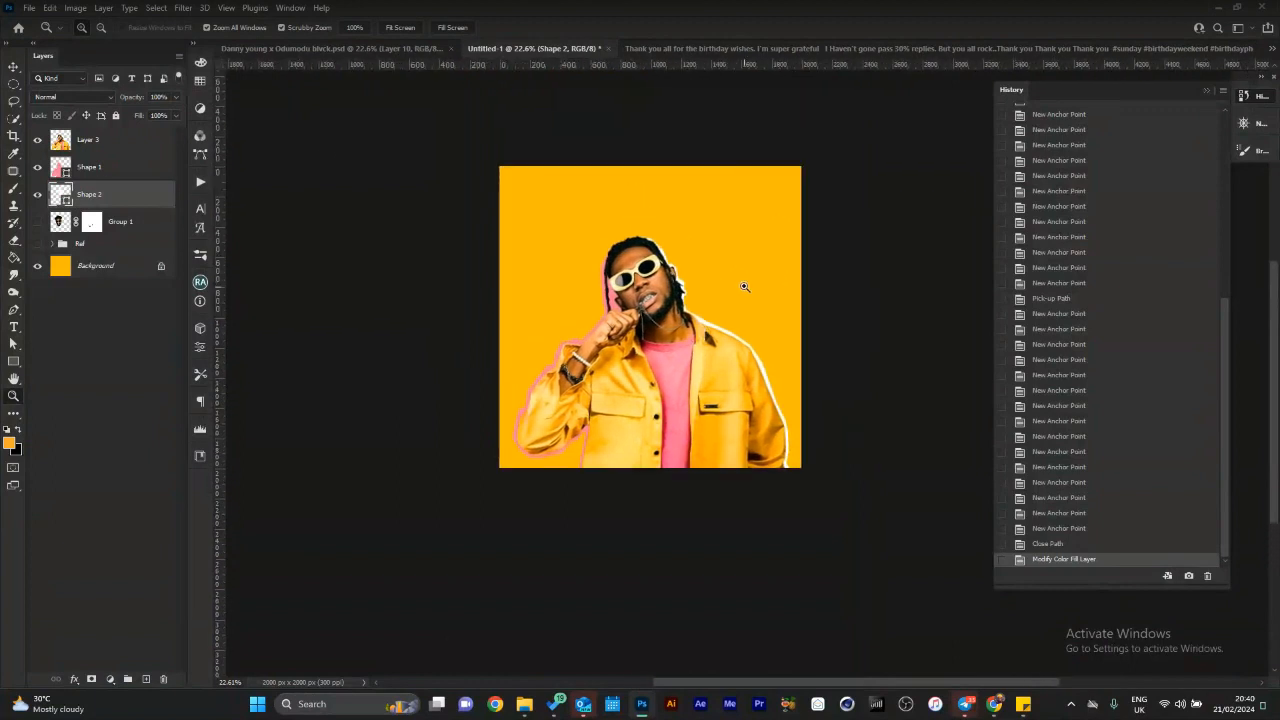
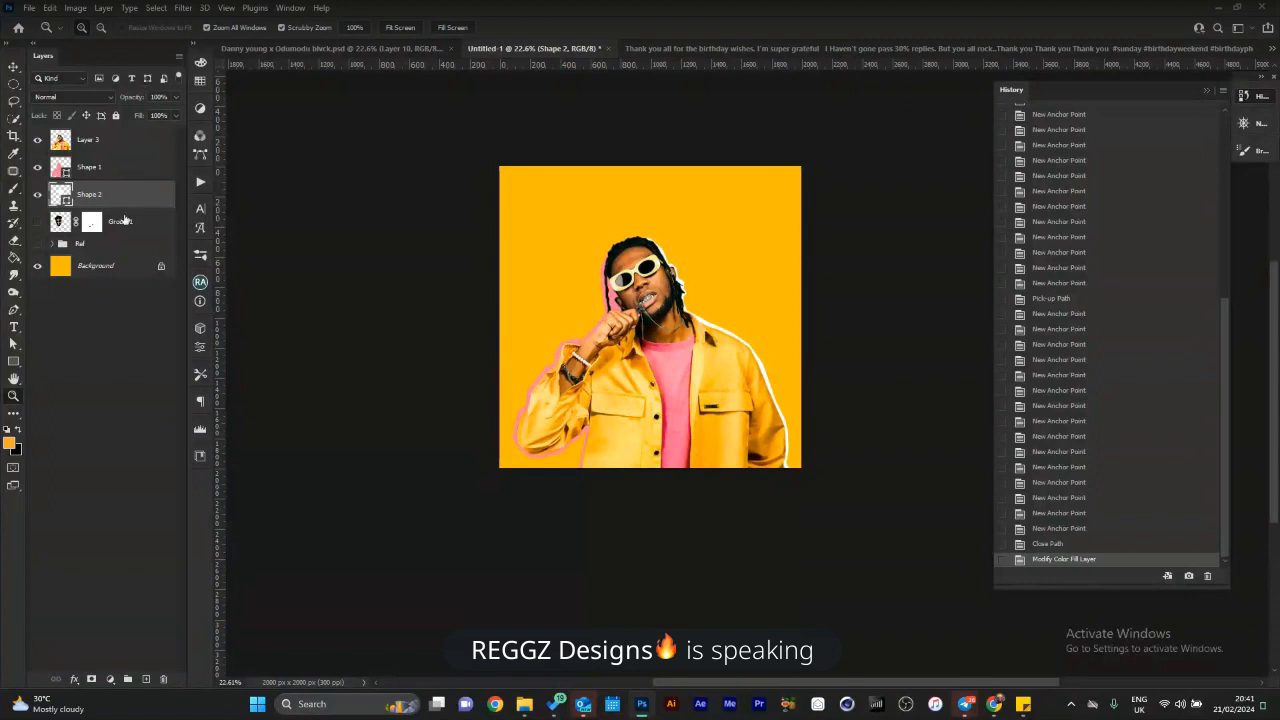
Group Layer 3, Shape 1 and Shape 2, and rename the group with the DJ's stage name.
shift+click(131, 170)
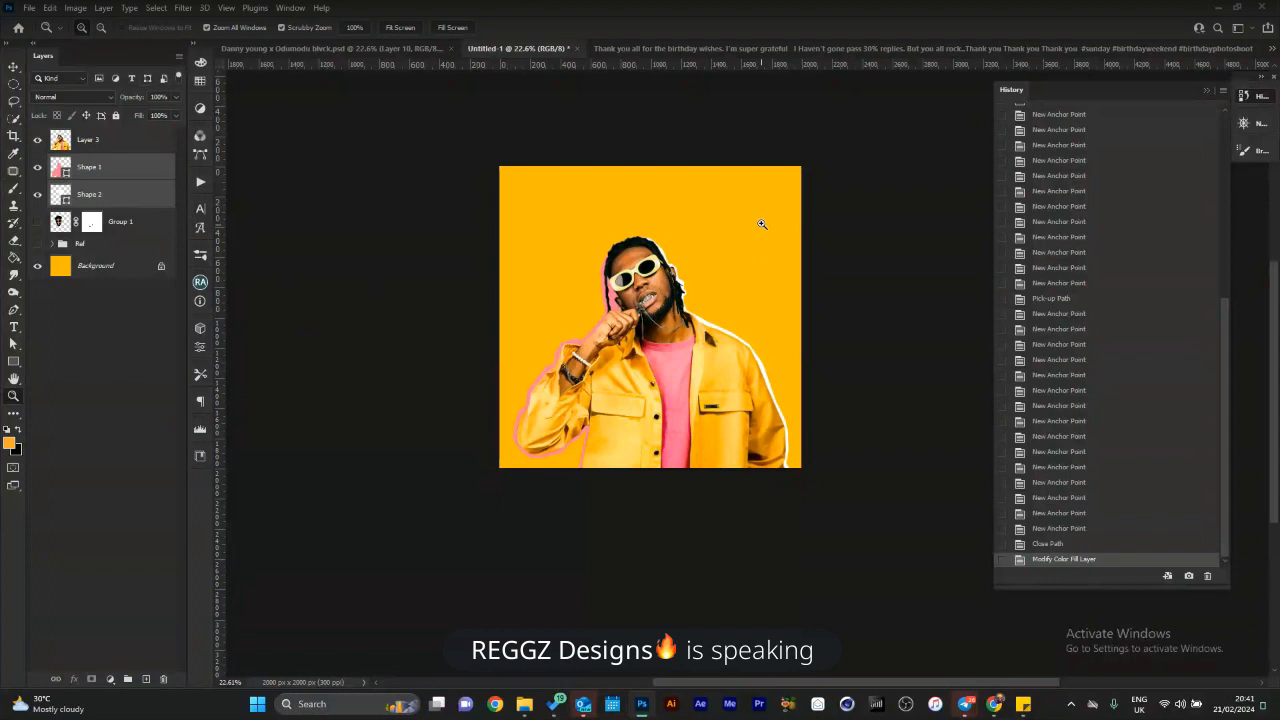
shift+click(146, 144)
key(ctrl+g)
key(ctrl+z)
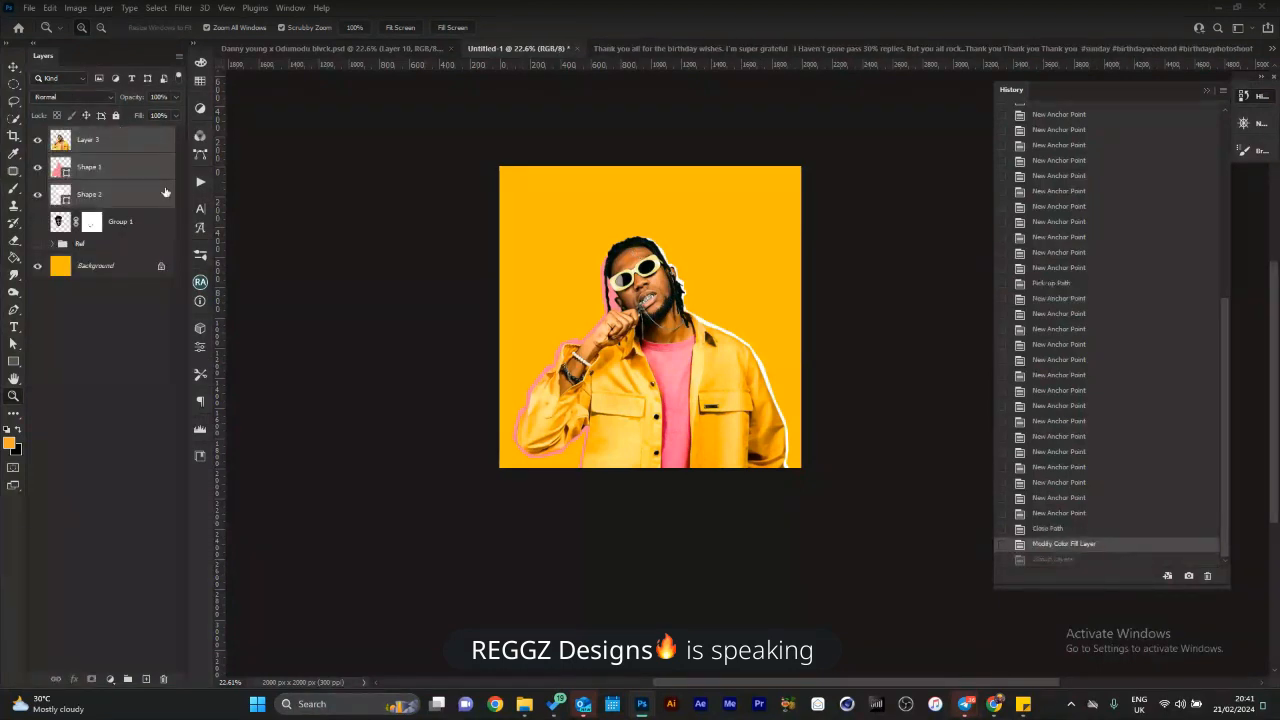
key(ctrl+g)
double_click(105, 136)
text(Ot H)
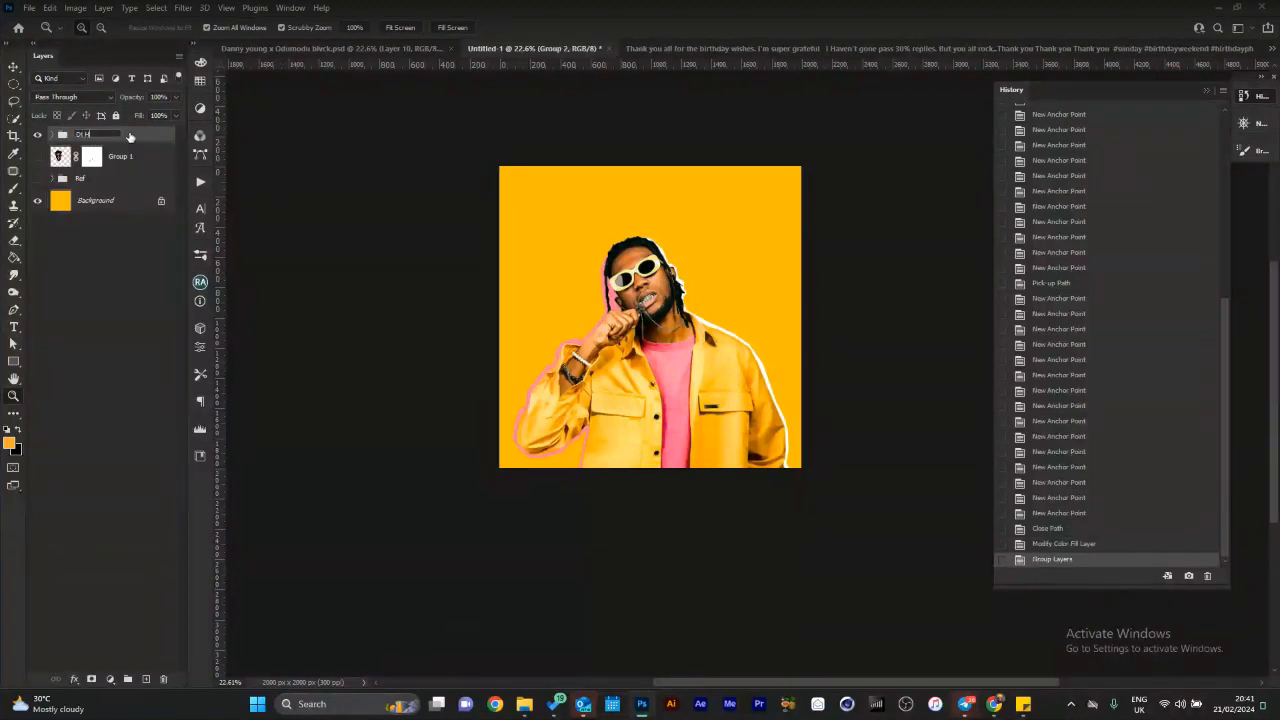
text(orizontal)
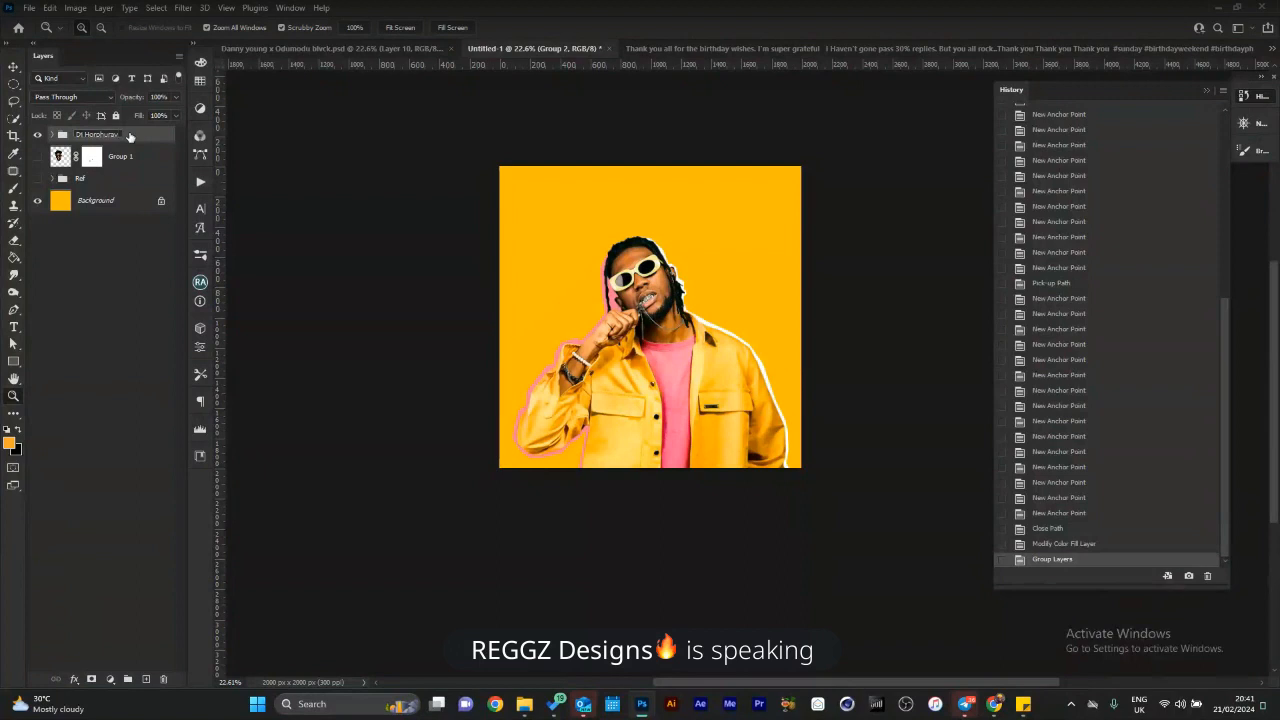
key(Return)
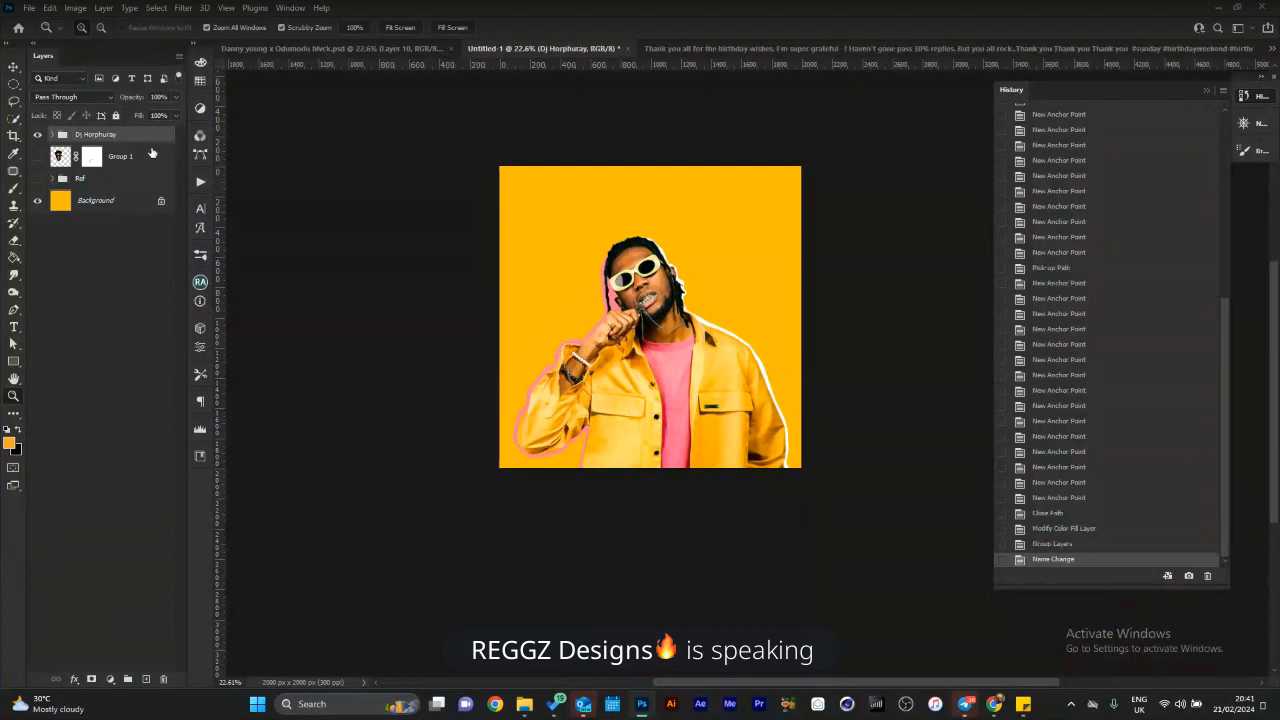
Show the hidden Group 1 portrait behind the main cut-out and delete that layer.
click(86, 164)
click(51, 134)
click(51, 136)
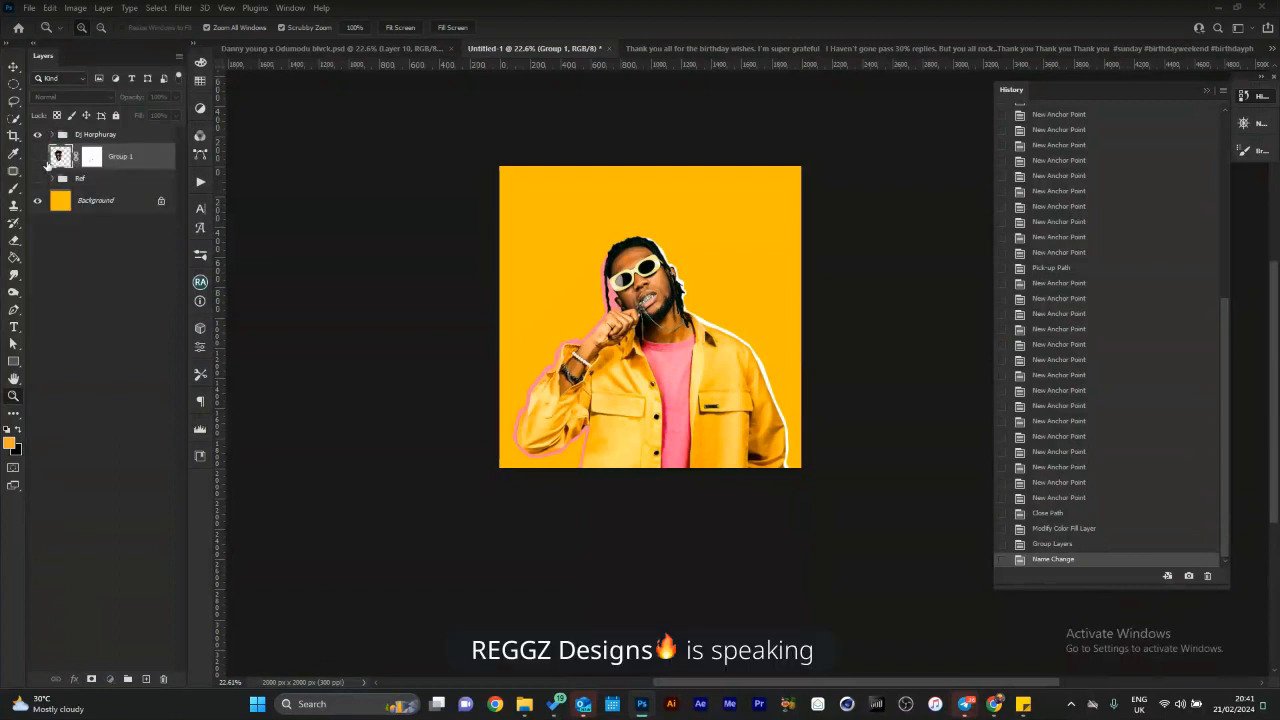
click(37, 156)
key(v)
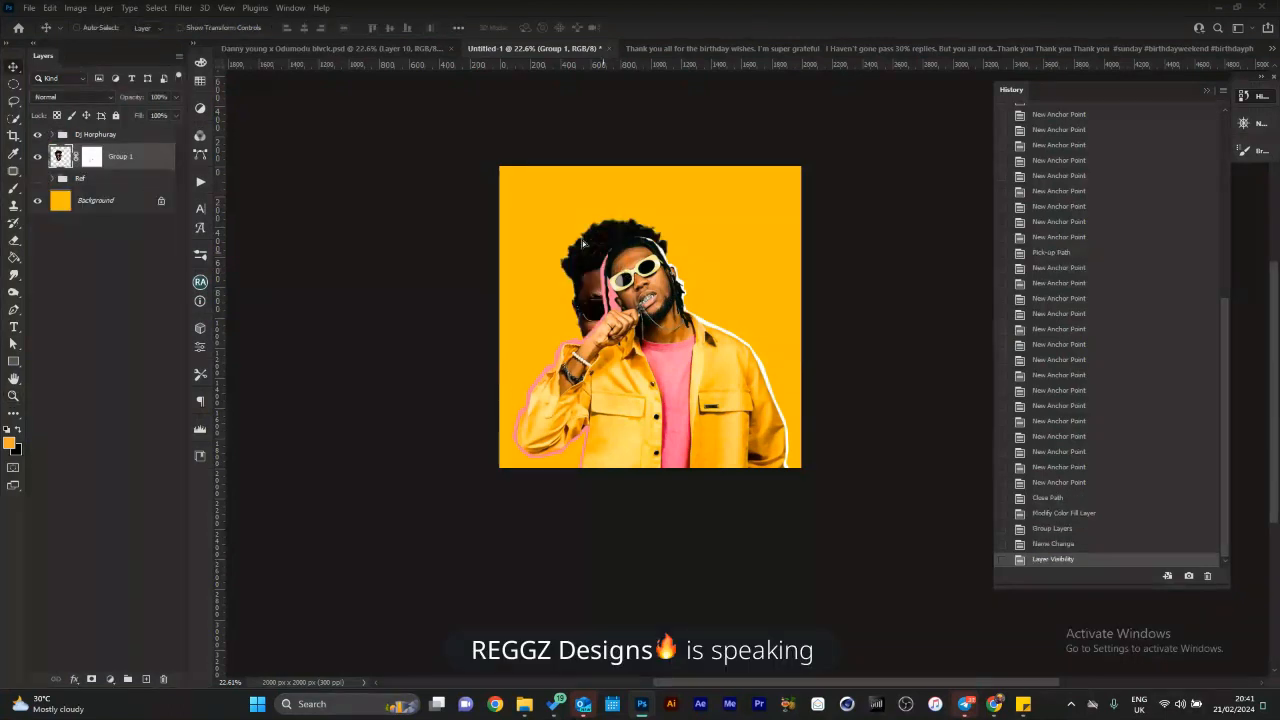
drag(622, 269, 374, 324)
key(ctrl+z)
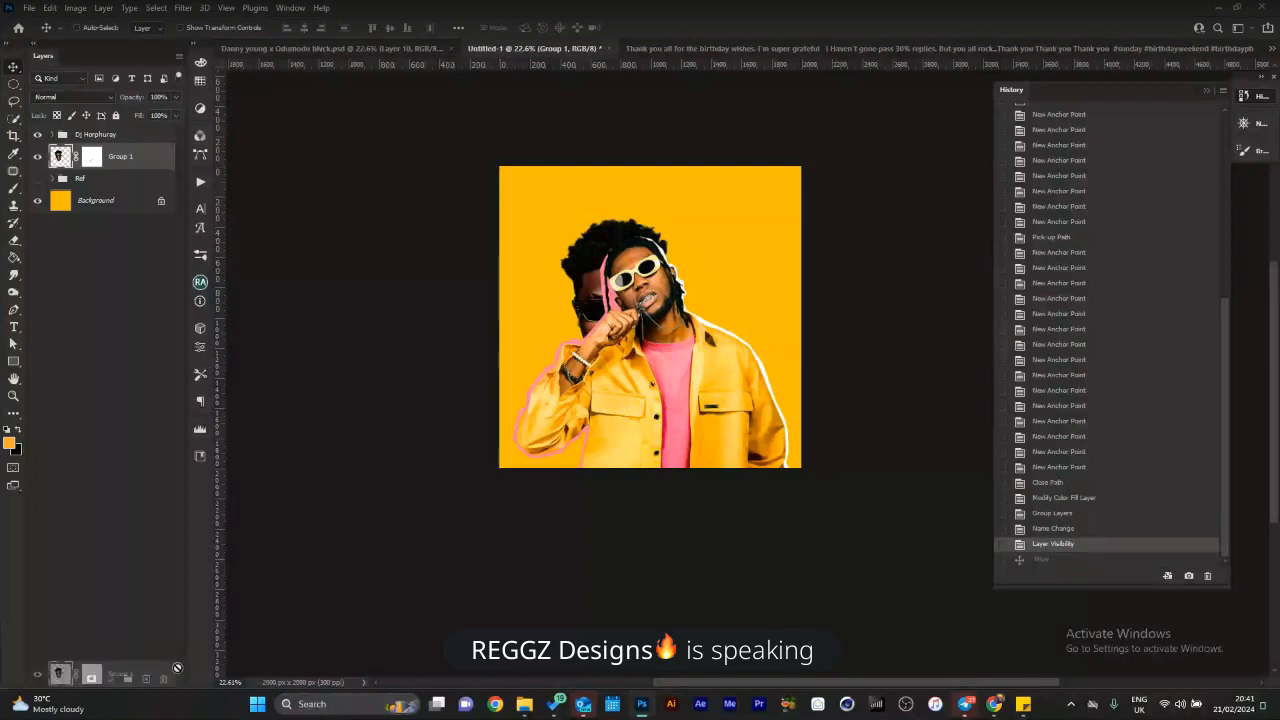
key(Delete)
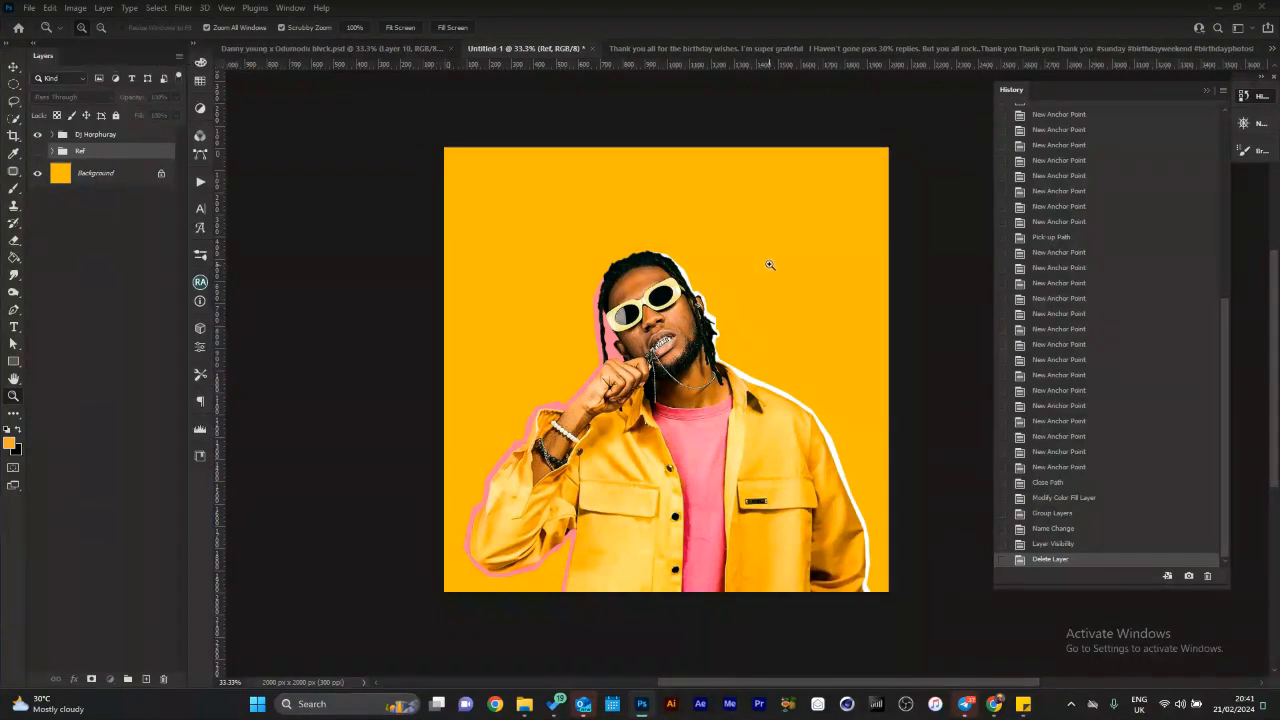
Scale the DJ cut-out group down to about 90% with Free Transform.
scroll(762, 294, down, 2)
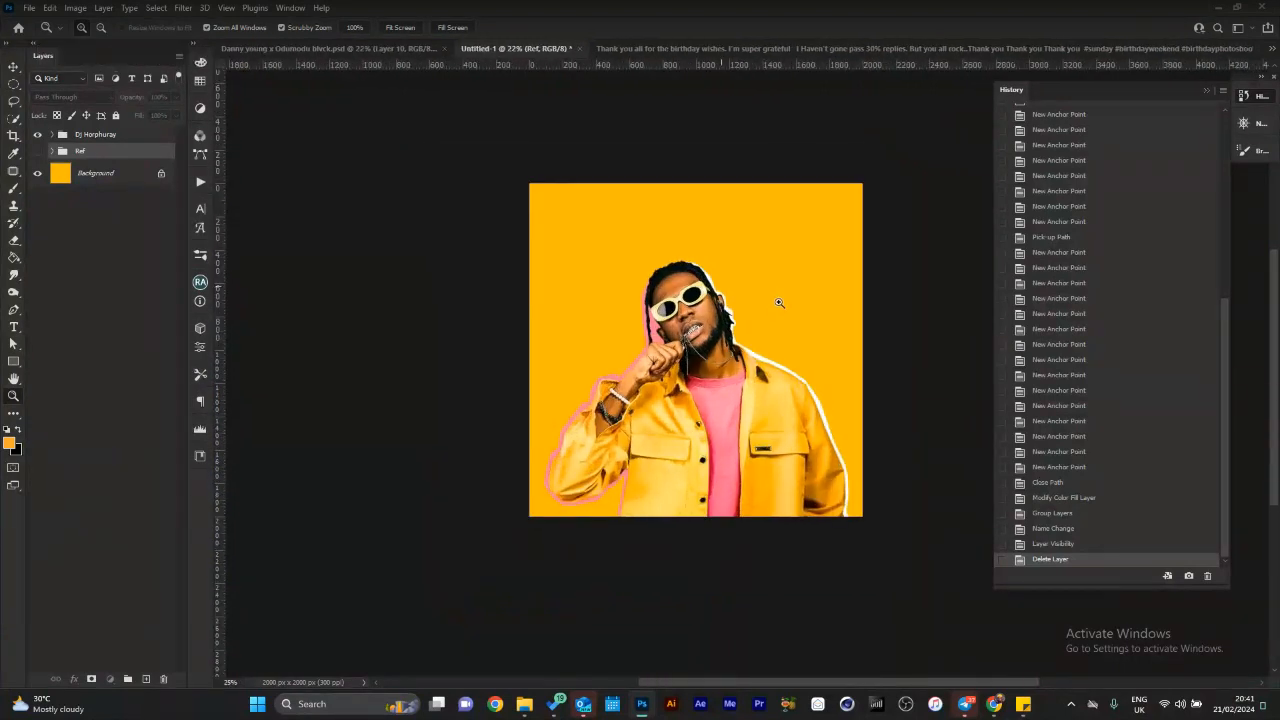
scroll(786, 323, up, 1)
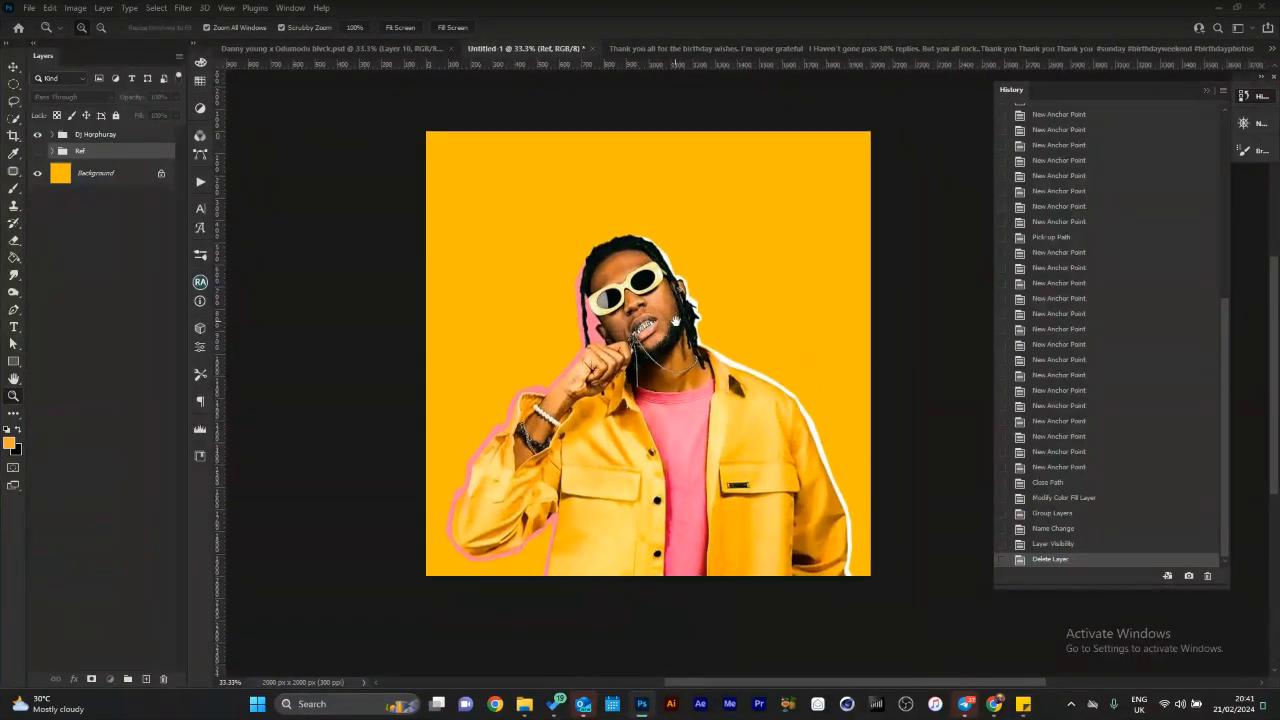
click(140, 135)
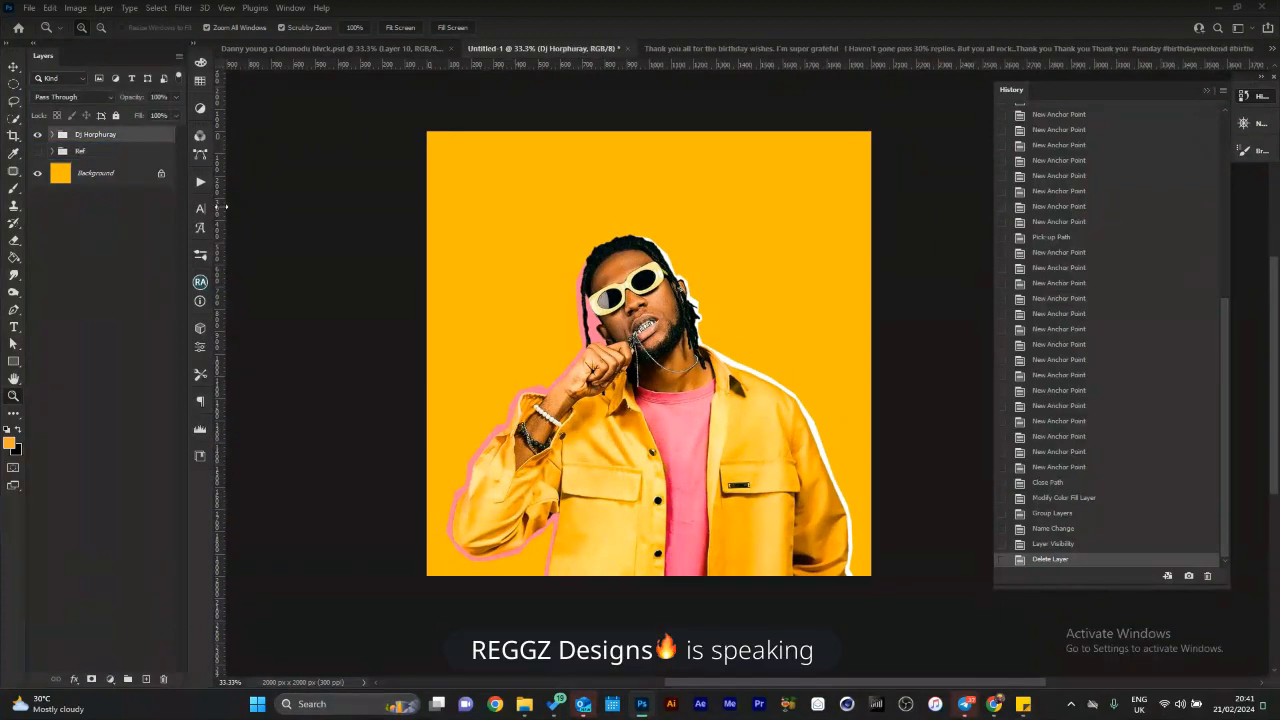
key(ctrl+t)
drag(652, 233, 648, 259)
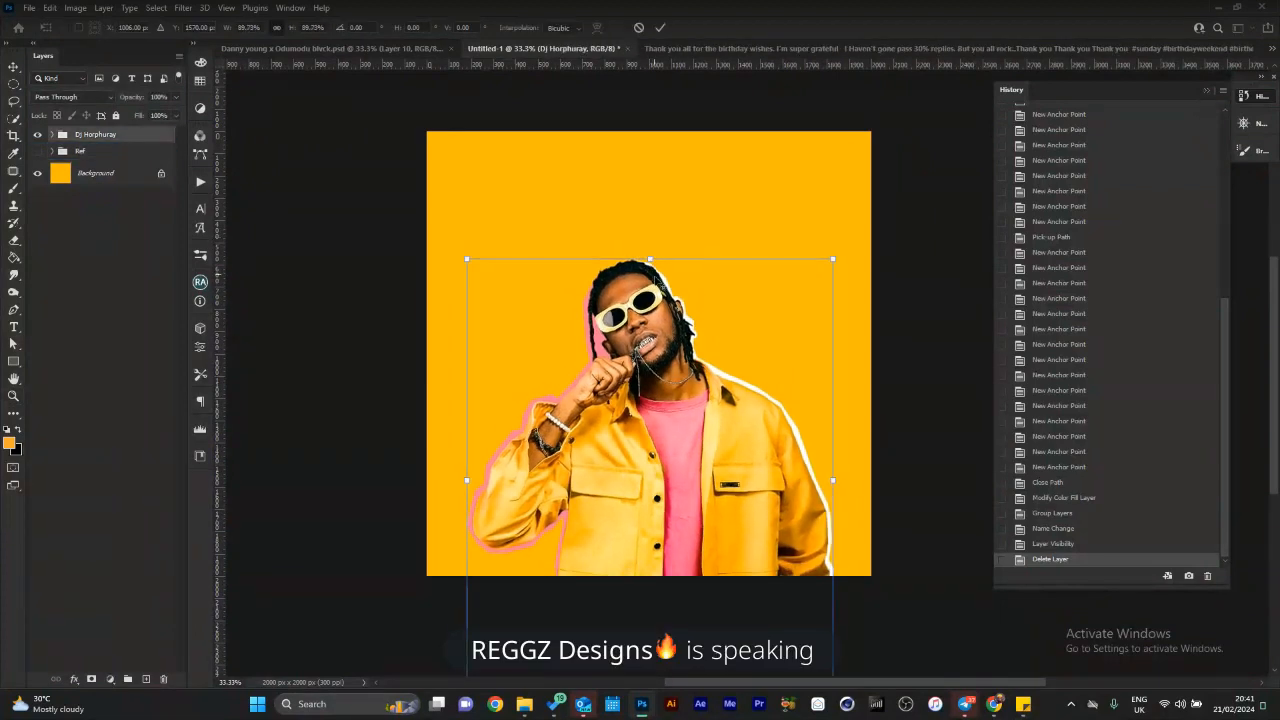
key(Return)
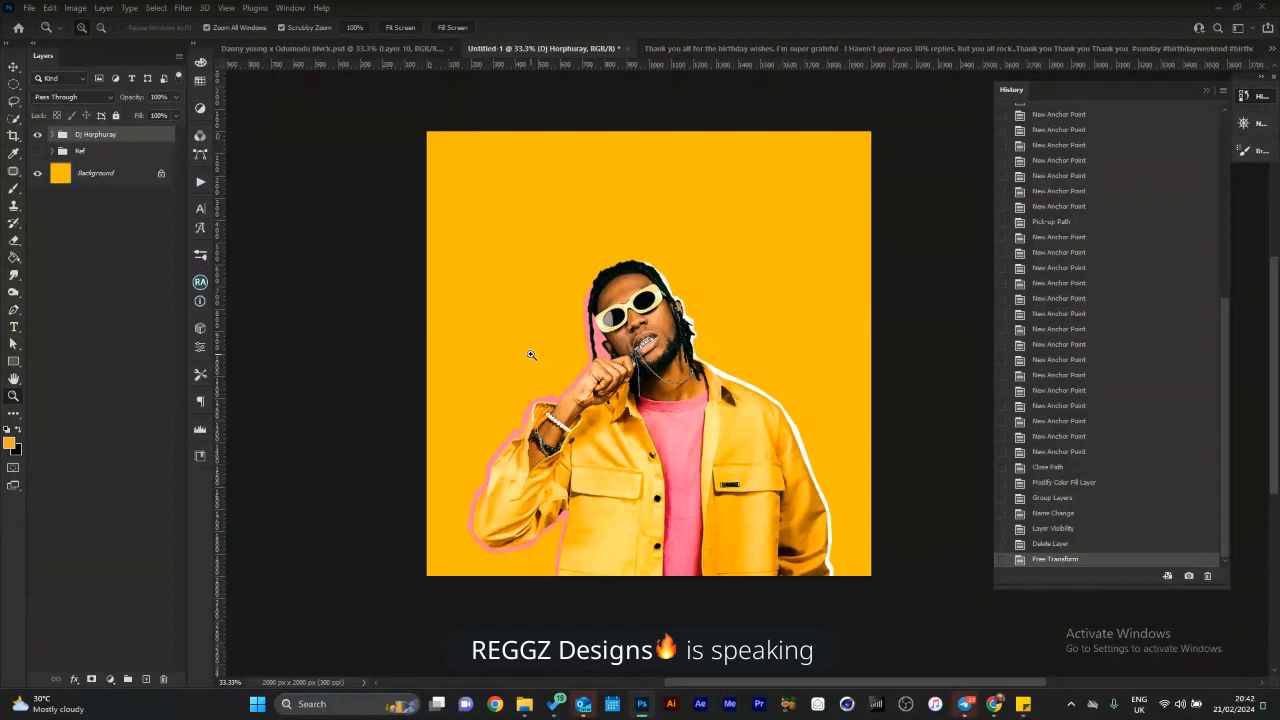
Refine the cut-out group's size with Free Transform and place it slightly lower on the canvas.
key(ctrl+t)
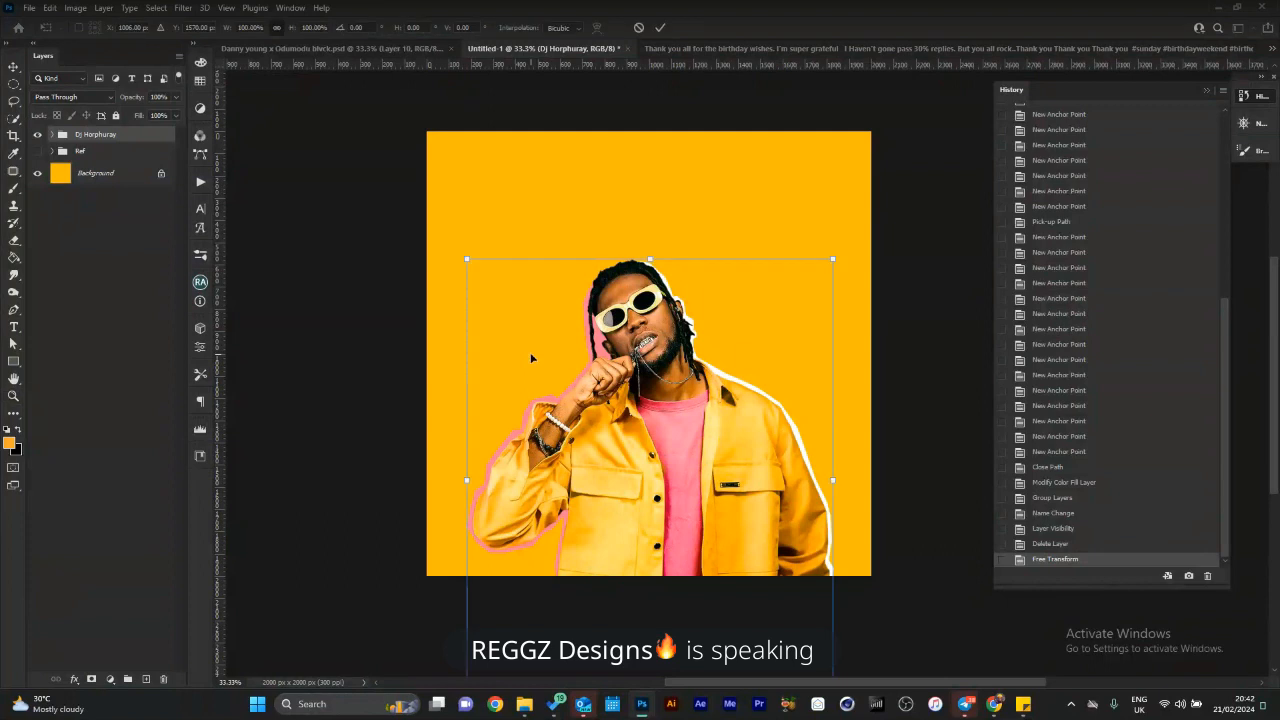
drag(651, 259, 663, 232)
drag(657, 296, 657, 312)
drag(679, 231, 672, 231)
drag(649, 264, 651, 247)
drag(661, 290, 654, 304)
drag(654, 251, 651, 251)
key(Return)
key(z)
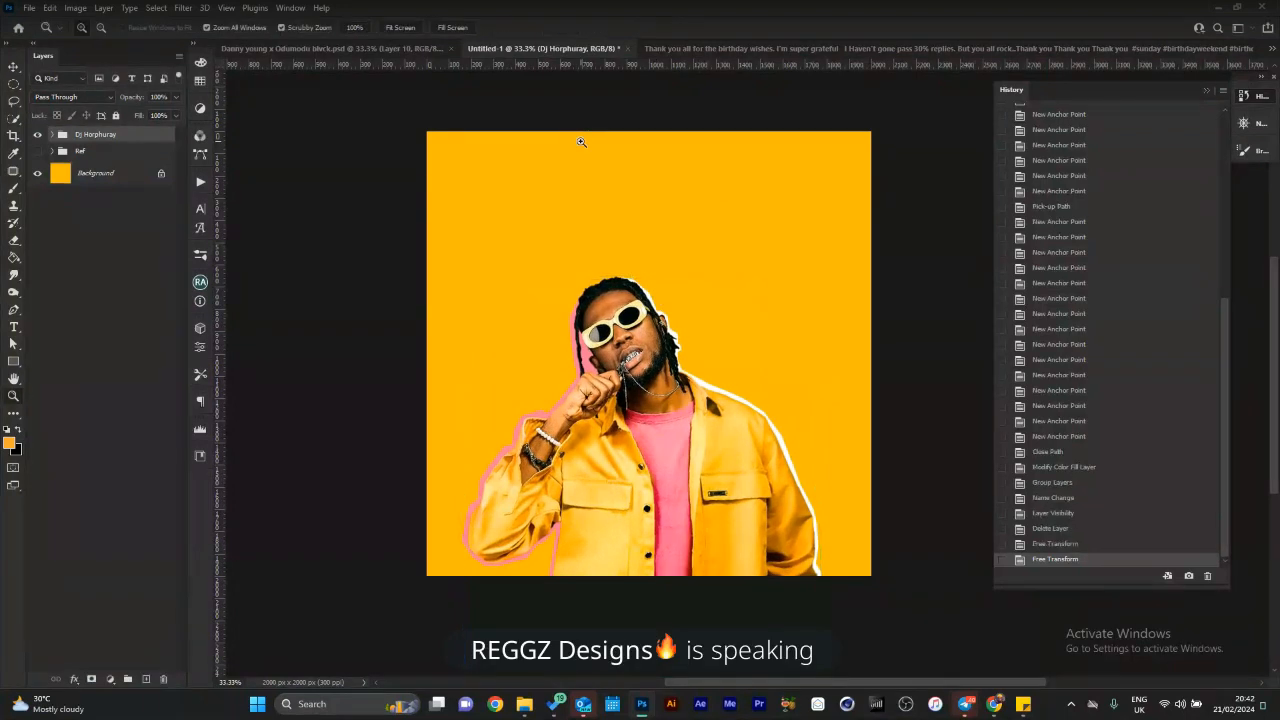
Add vertical and horizontal guides through the canvas centre, and reposition the cut-out group around the vertical guide.
drag(221, 340, 650, 280)
mouse_move(668, 65)
mouse_down()
mouse_move(662, 341)
mouse_move(674, 361)
mouse_move(658, 353)
mouse_up()
key(v)
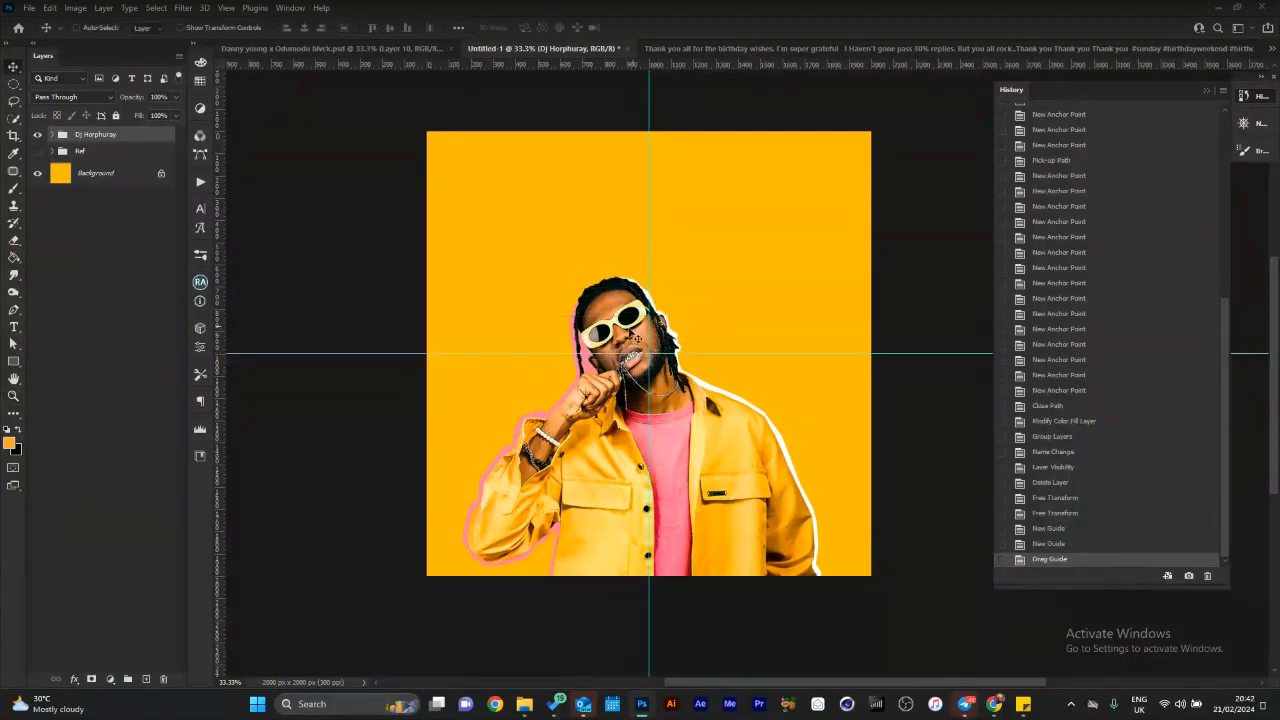
drag(594, 300, 606, 314)
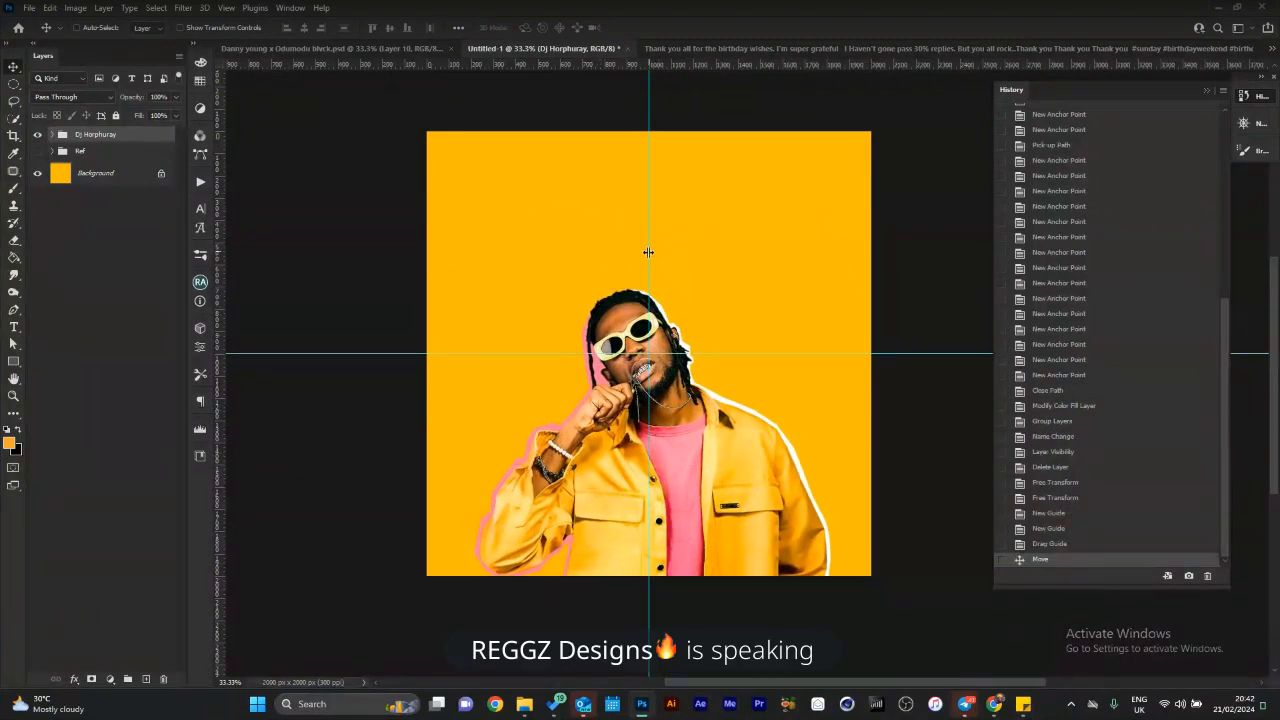
drag(664, 273, 665, 263)
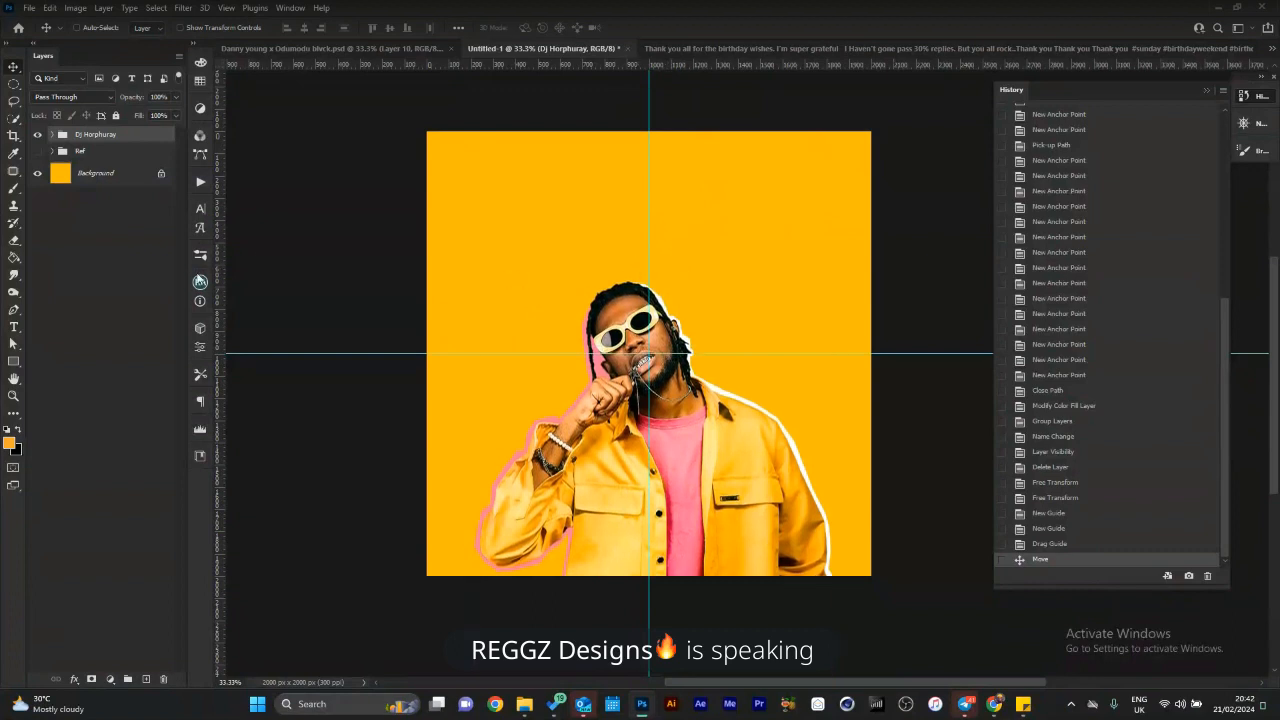
Add guides about 100 px inside the canvas's left, right and upper edges as margins.
drag(221, 237, 449, 192)
drag(220, 231, 849, 210)
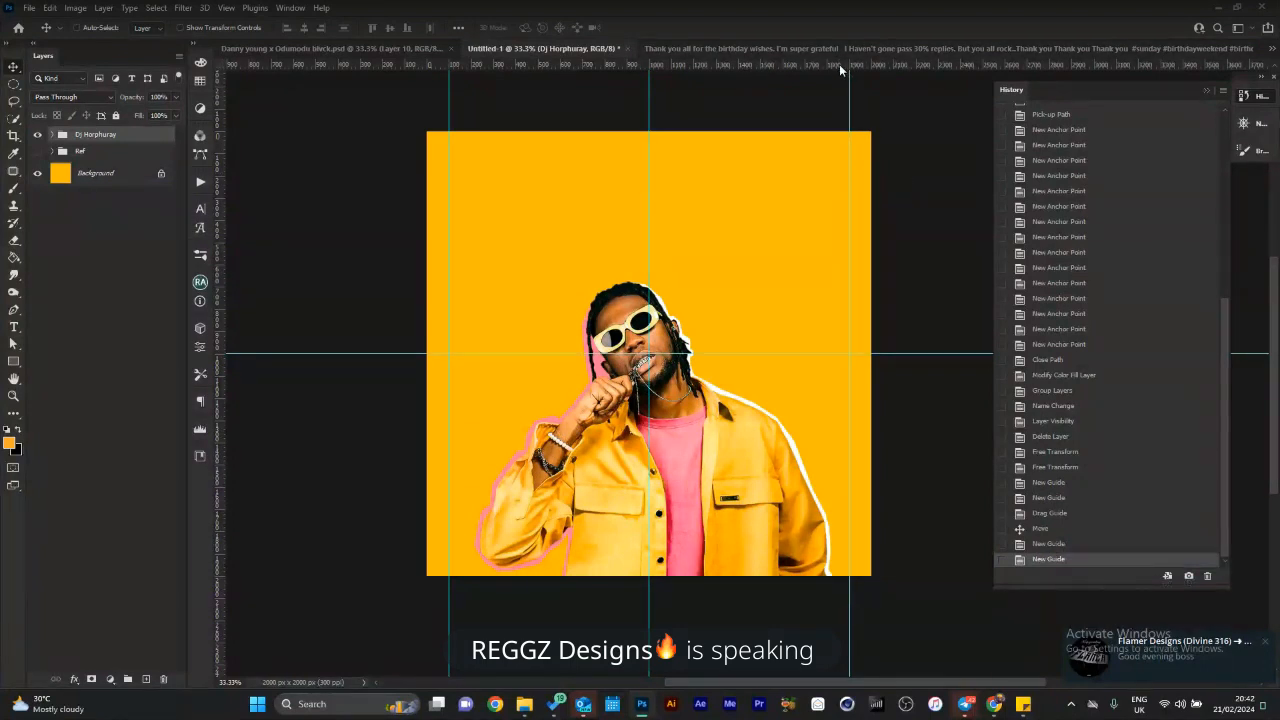
drag(832, 68, 830, 153)
key(z)
drag(275, 156, 400, 157)
key(v)
drag(272, 133, 277, 142)
Add a matching margin guide about 100 px above the canvas's lower edge, dismissing the incoming chat notification.
key(z)
drag(668, 240, 585, 249)
drag(798, 529, 588, 146)
drag(690, 450, 648, 347)
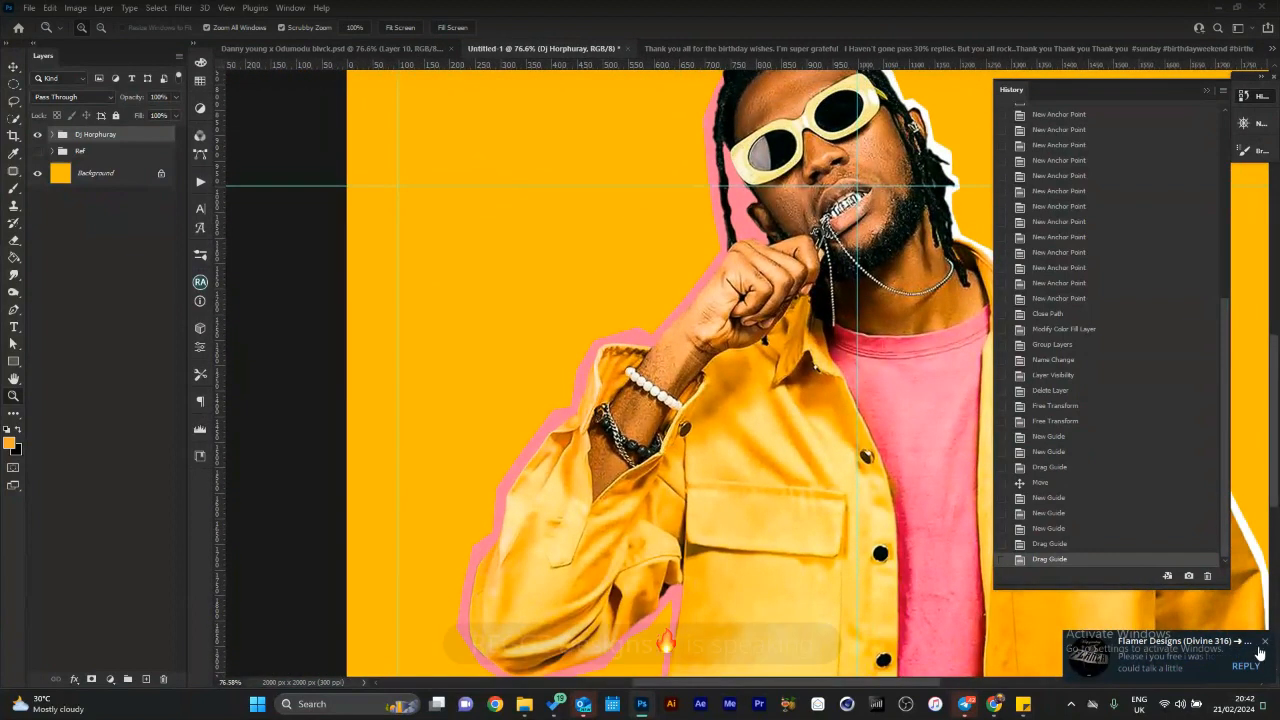
click(1264, 648)
drag(716, 498, 674, 347)
drag(646, 88, 634, 519)
scroll(846, 380, down, 6)
drag(886, 349, 717, 357)
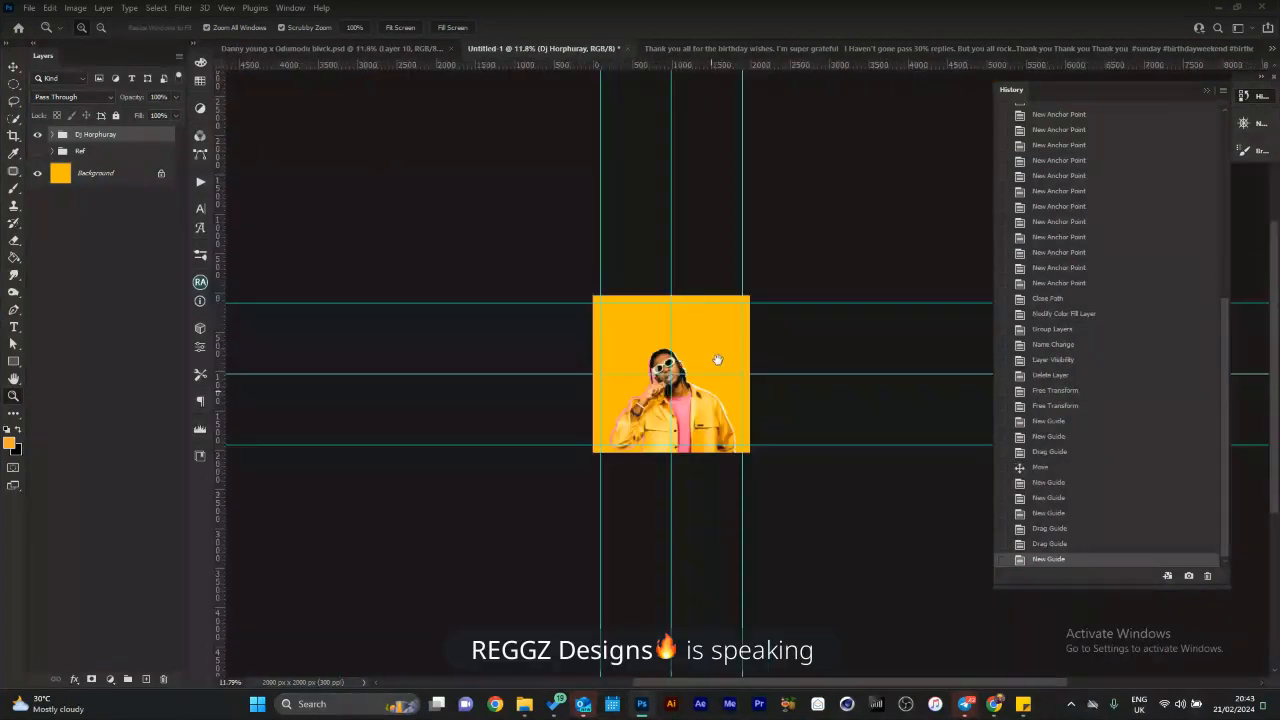
scroll(725, 359, up, 2)
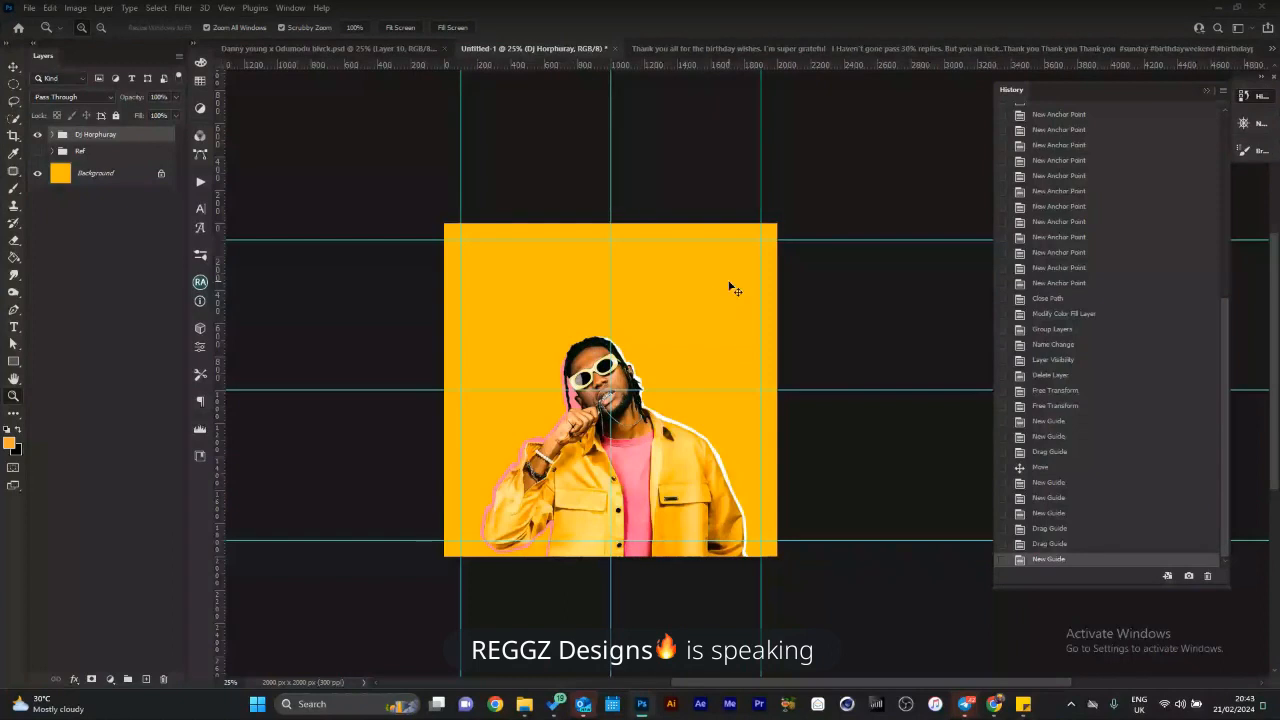
Search Windows for "key" and open the On-Screen Keyboard.
key(super)
text(key)
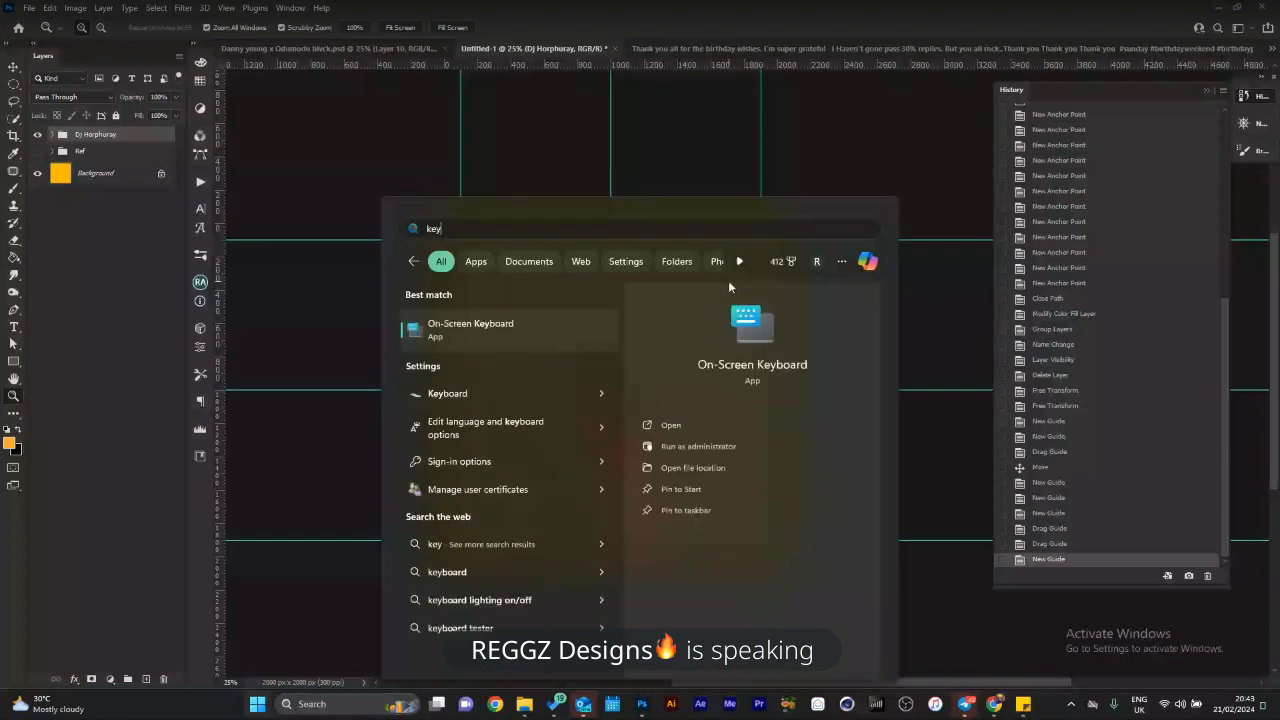
key(Escape)
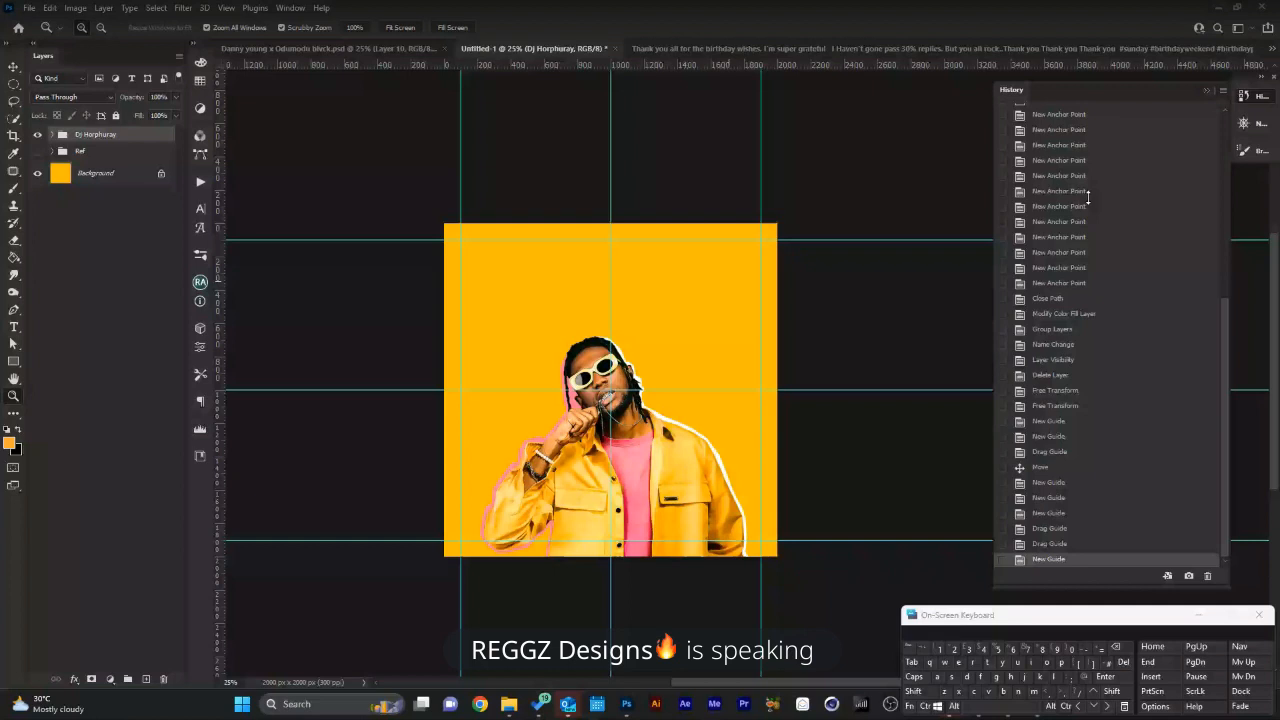
Collapse the History panel and enlarge the On-Screen Keyboard window over the canvas.
click(1023, 614)
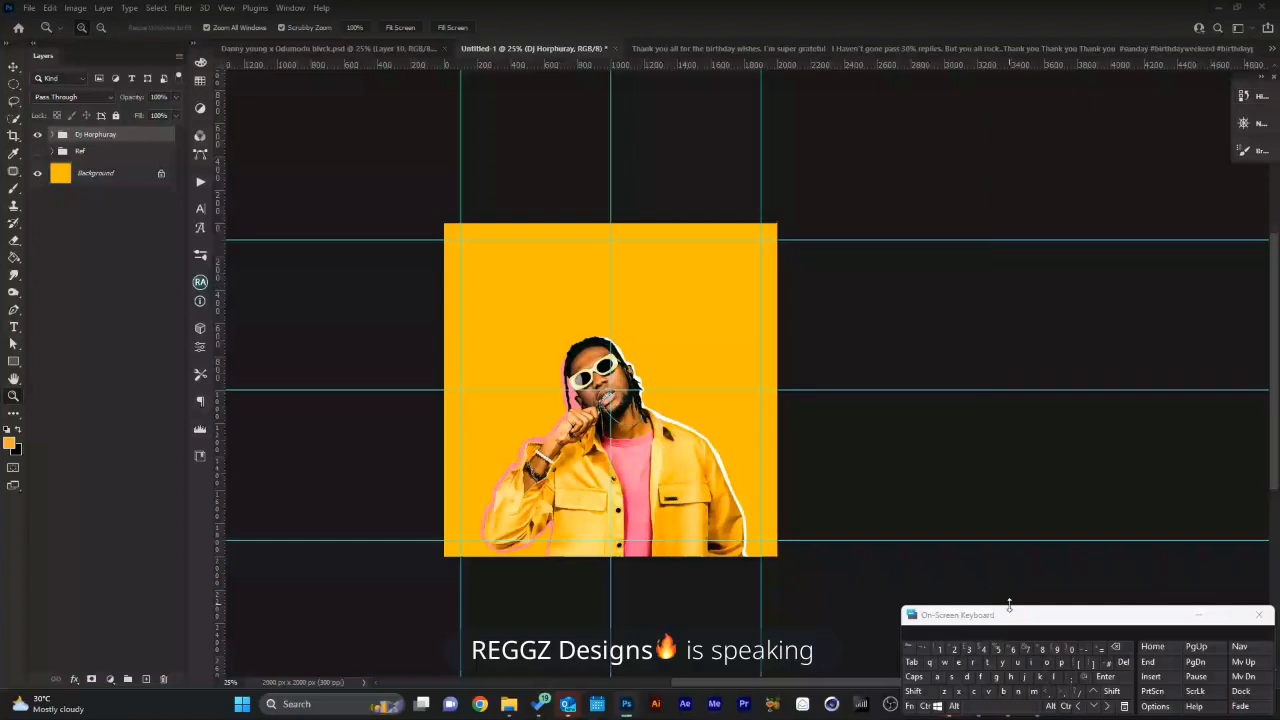
drag(1009, 604, 894, 537)
drag(782, 524, 465, 238)
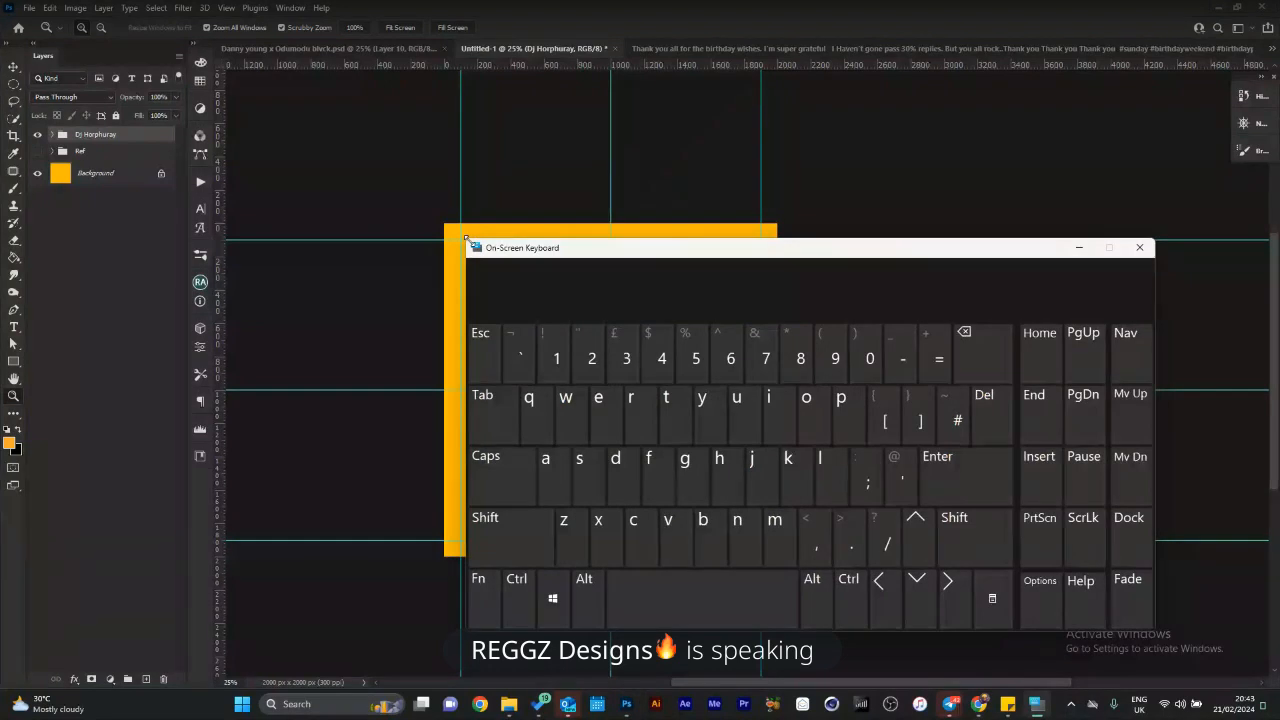
Demonstrate the guide-visibility shortcut on the On-Screen Keyboard, hiding the guides, and close the keyboard window.
key(ctrl)
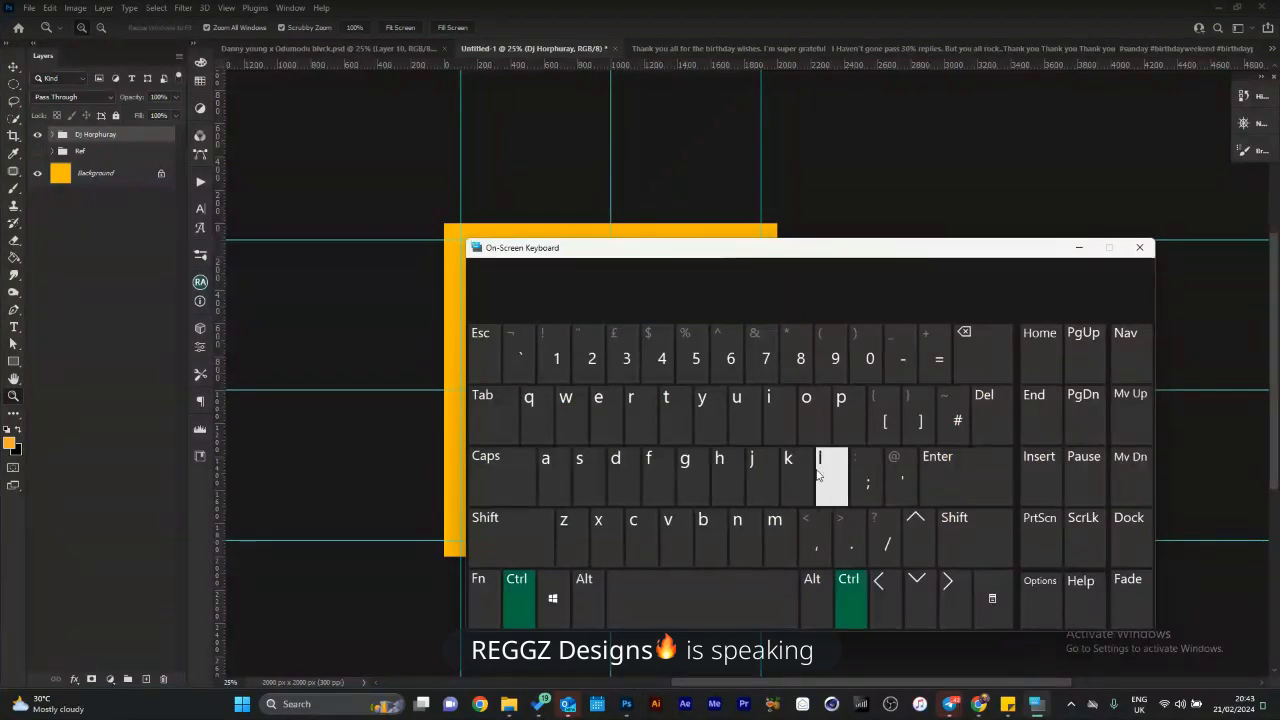
click(867, 487)
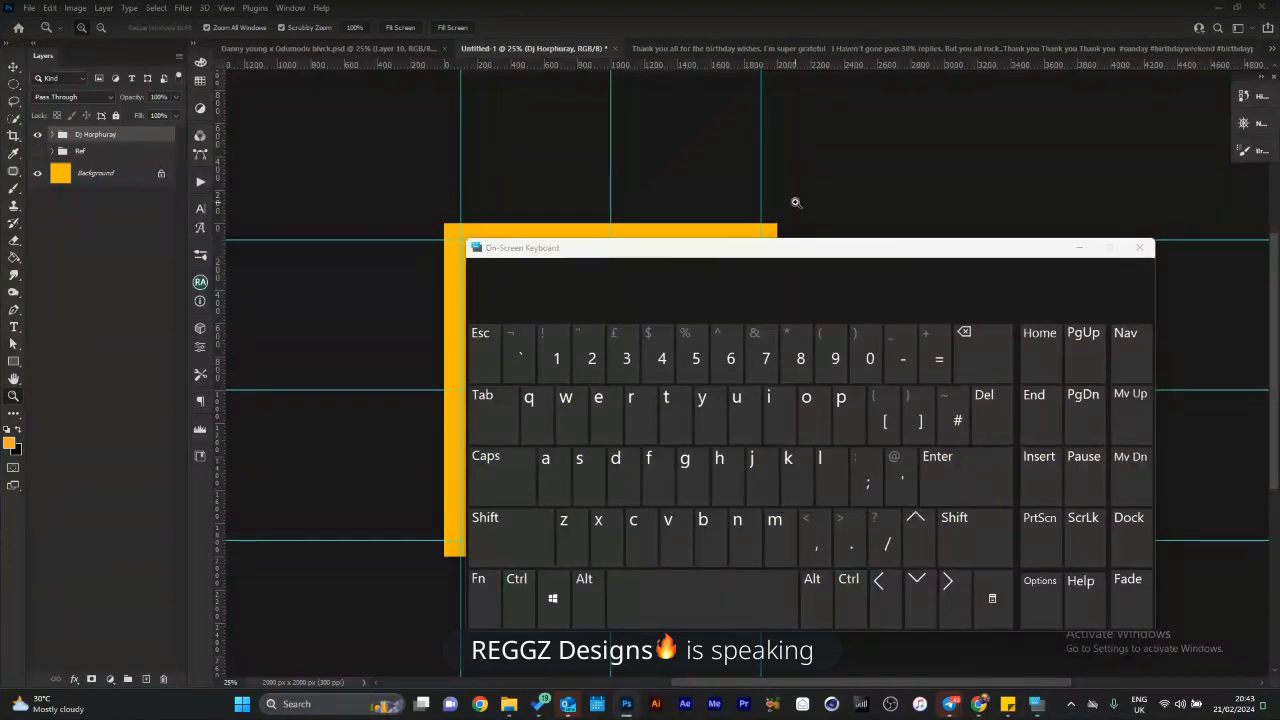
key(ctrl+0)
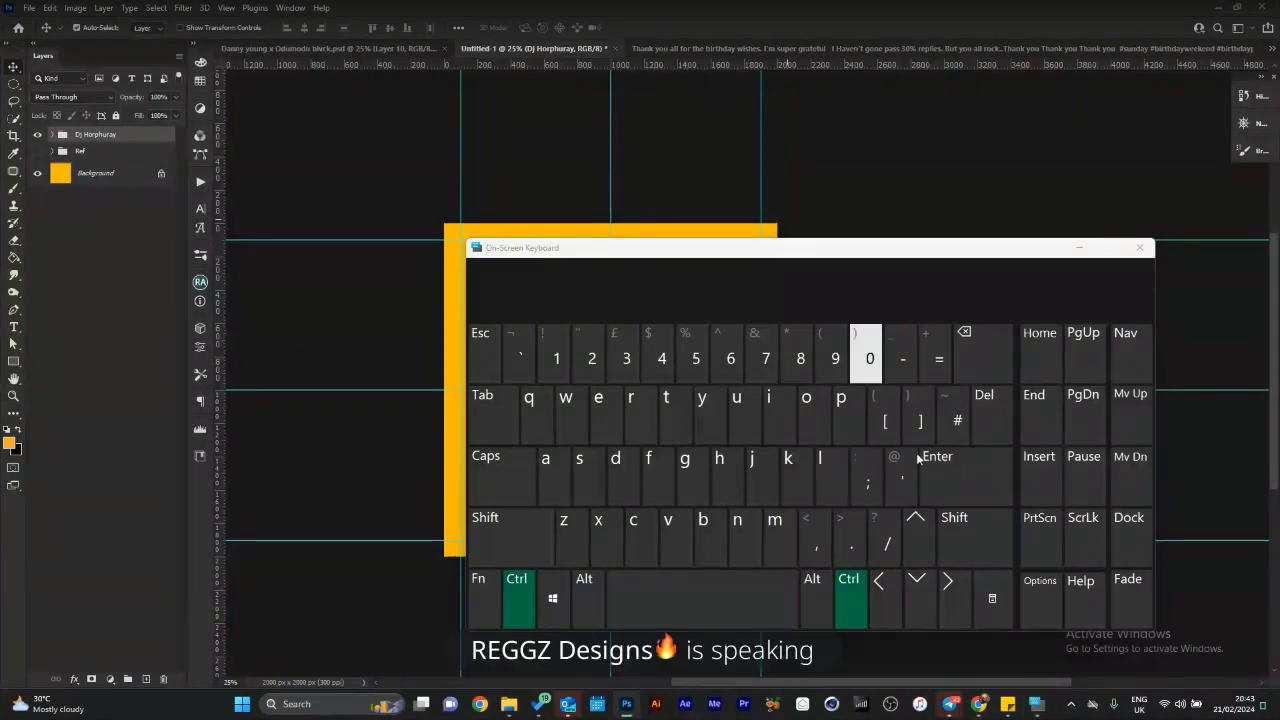
drag(743, 250, 679, 266)
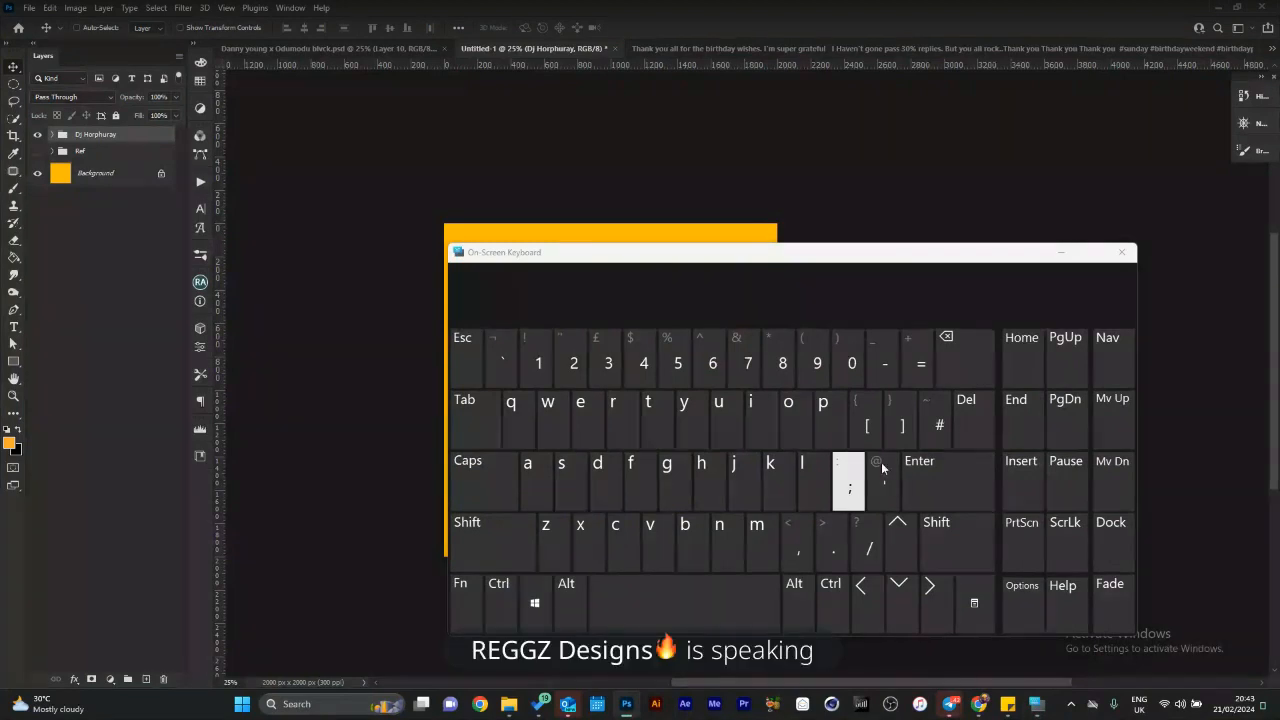
click(1121, 252)
Toggle the guides' visibility while viewing the whole cover at a closer zoom.
scroll(763, 380, up, 1)
drag(722, 367, 802, 364)
key(ctrl+;)
key(ctrl+;)
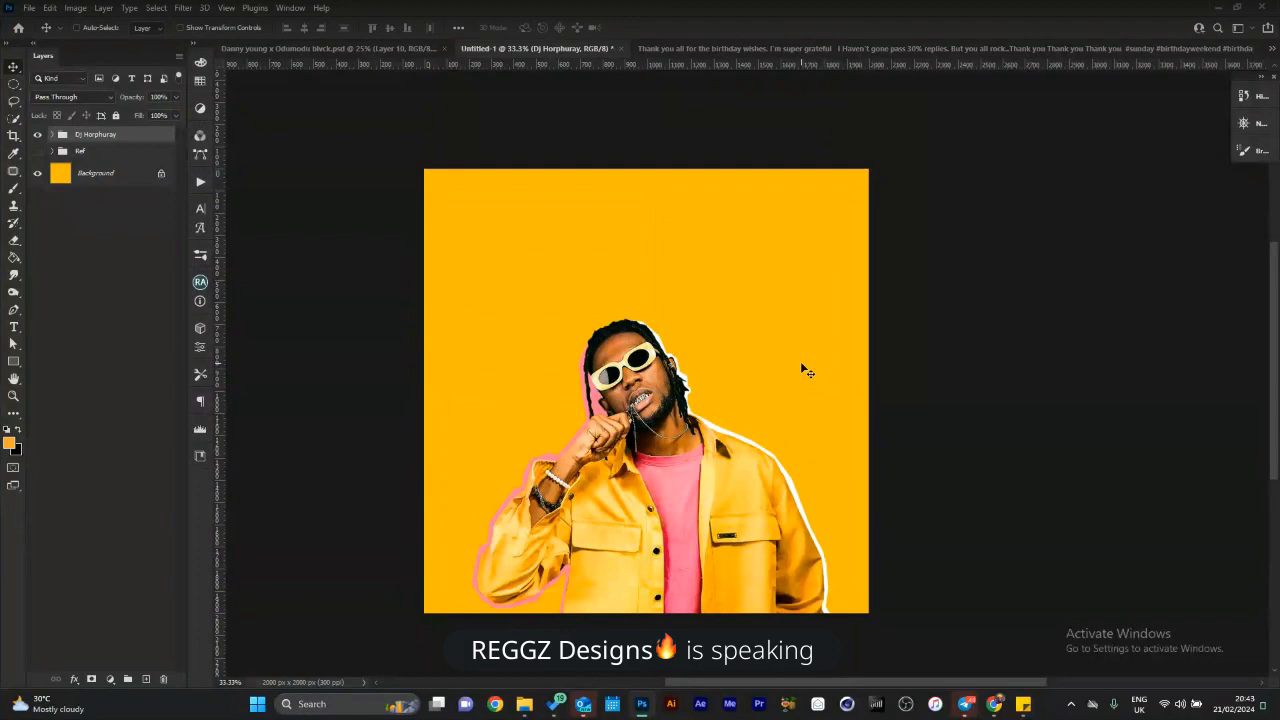
Show the guides, centre the portrait group horizontally against the full canvas selection, and deselect.
drag(677, 410, 679, 371)
key(ctrl+;)
key(ctrl+a)
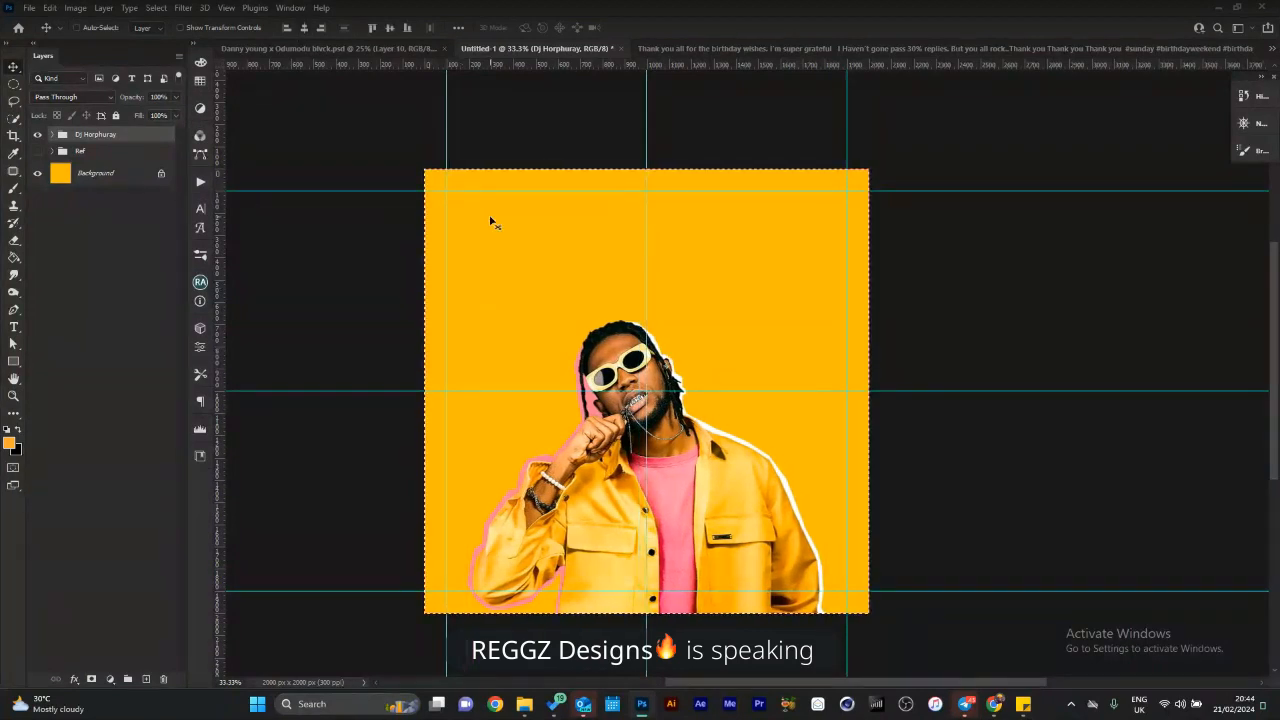
click(304, 28)
key(ctrl+d)
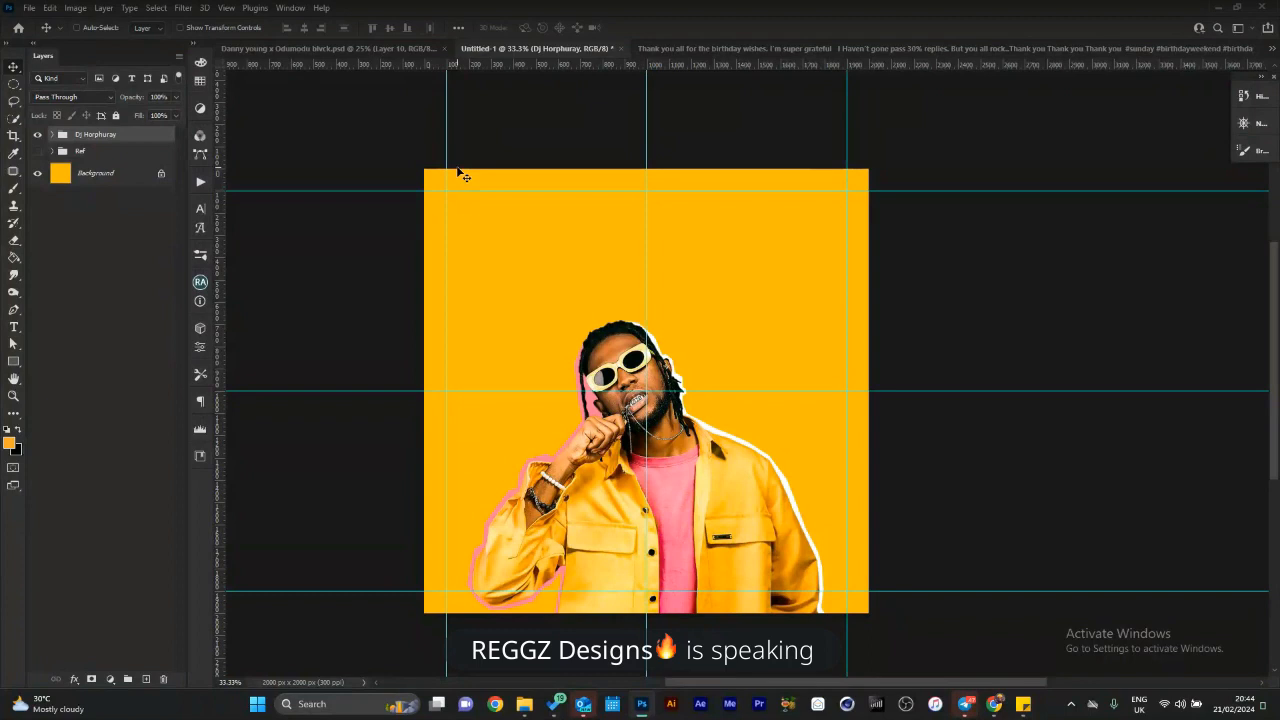
Nudge the portrait group five small increments left and hide the guides.
key(Left)
key(Left)
key(Left)
key(Left)
key(Left)
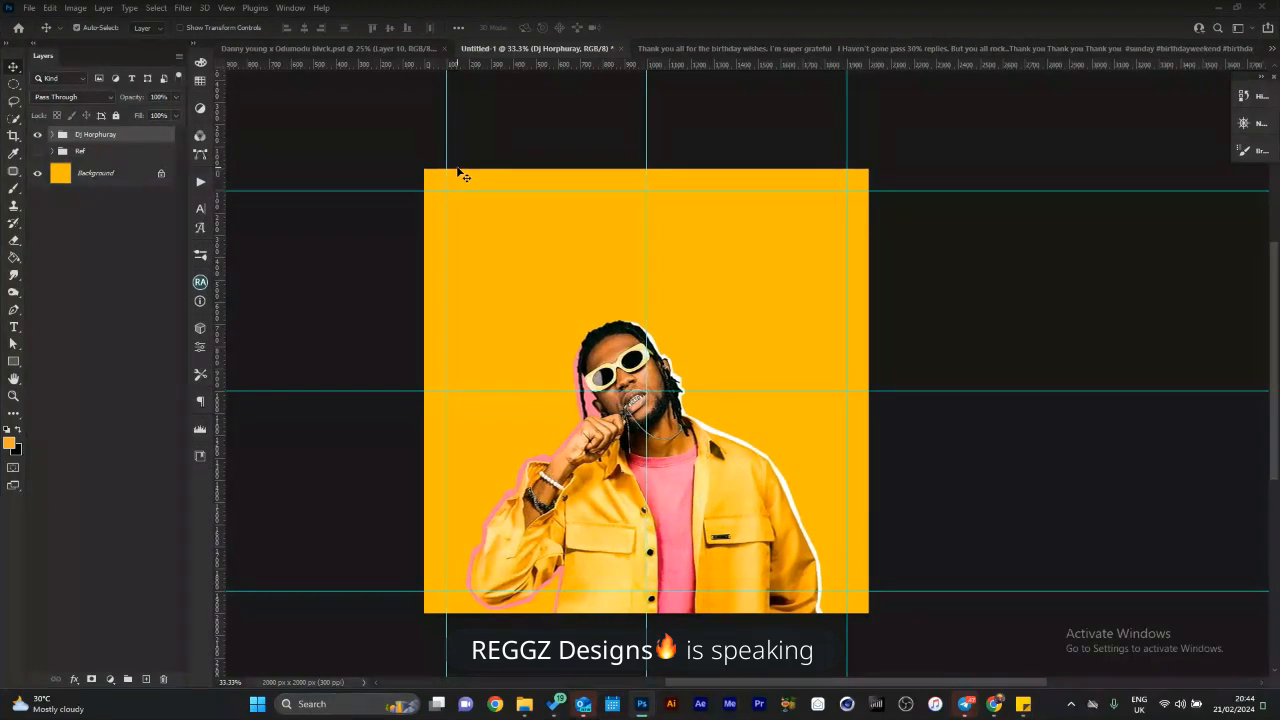
key(ctrl+semicolon)
key(ctrl+semicolon)
key(ctrl+semicolon)
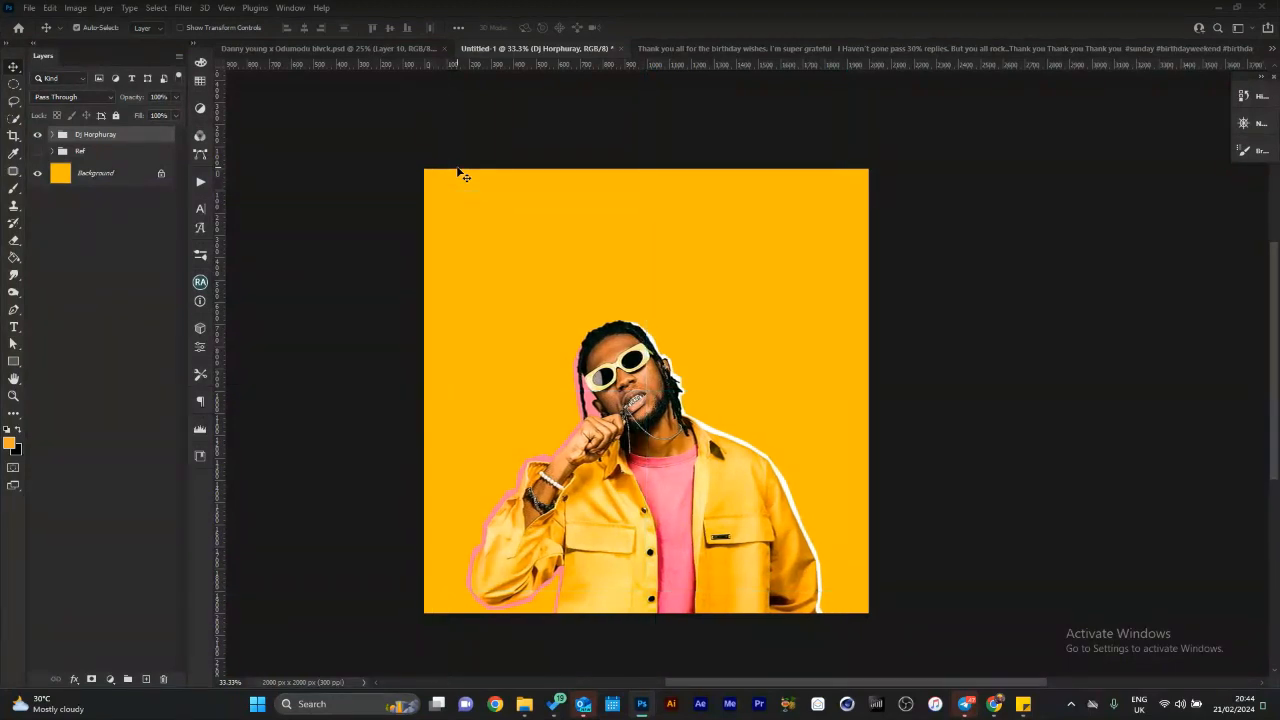
Show the Ref group, examine the March collage and the flower portrait reference up close, and hide the group again.
click(637, 304)
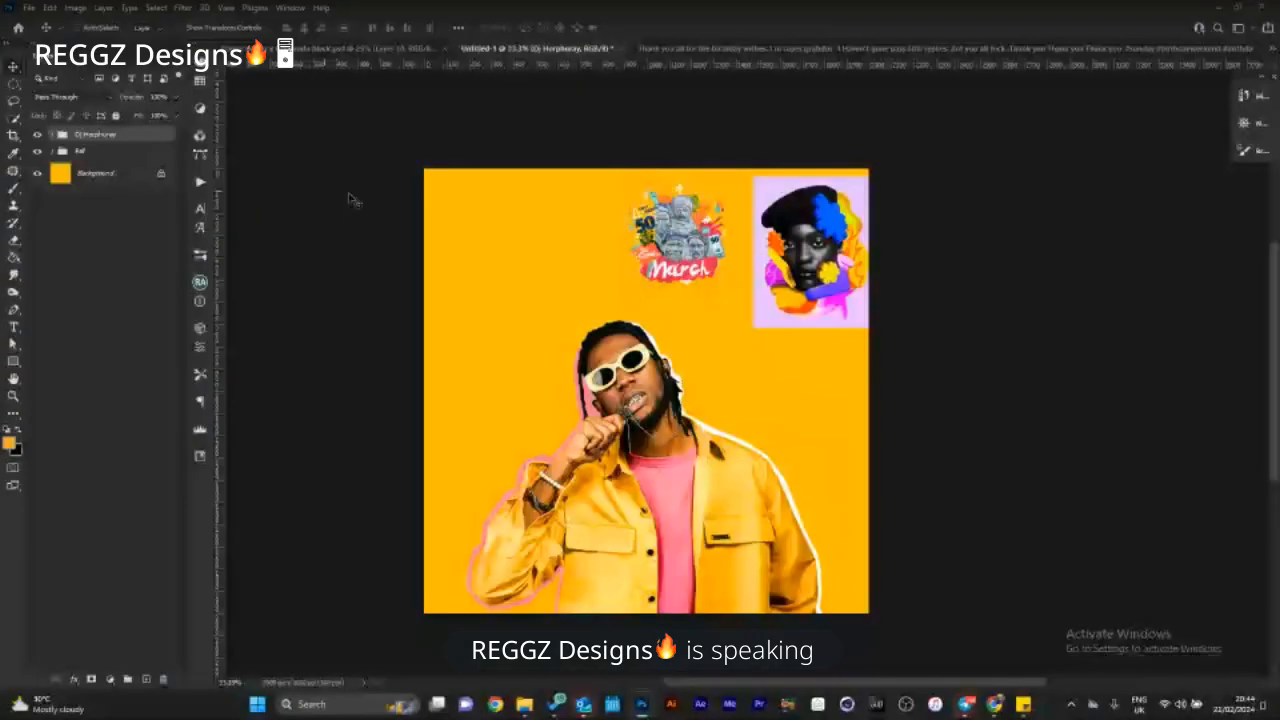
key(z)
drag(685, 264, 664, 328)
drag(1030, 356, 754, 372)
drag(758, 484, 911, 389)
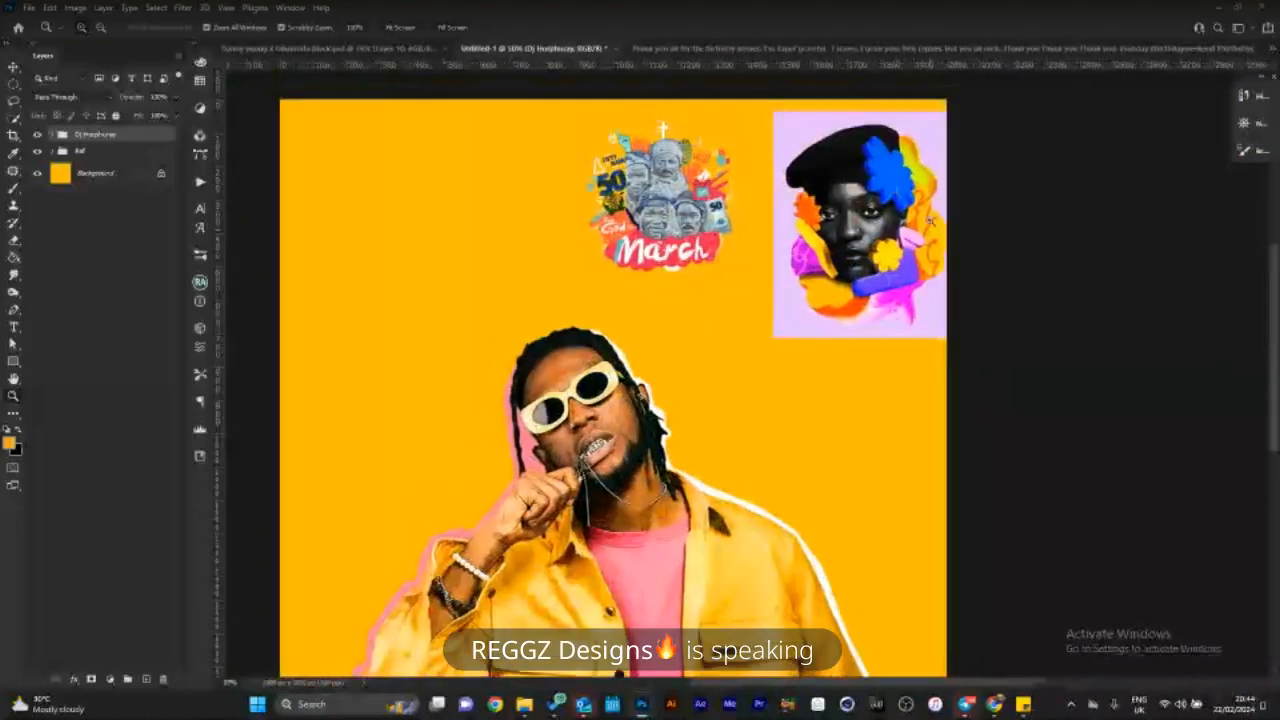
drag(893, 260, 919, 246)
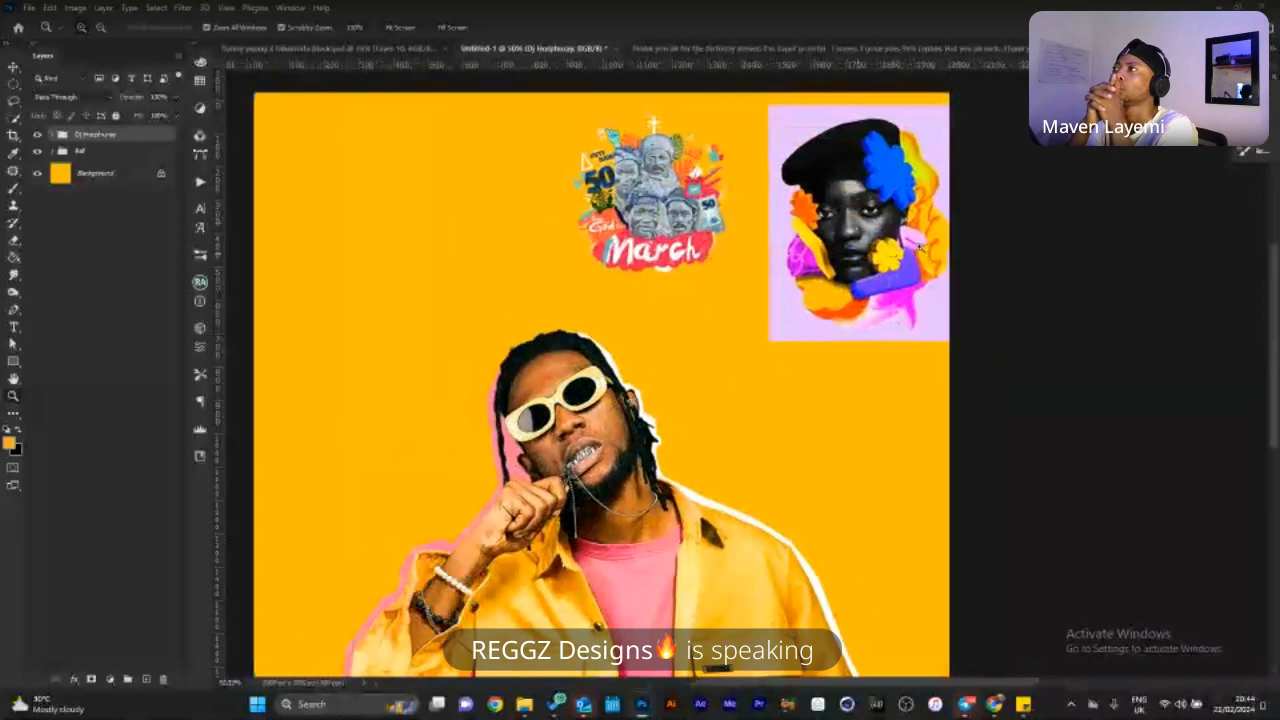
drag(919, 246, 880, 249)
key(ctrl+0)
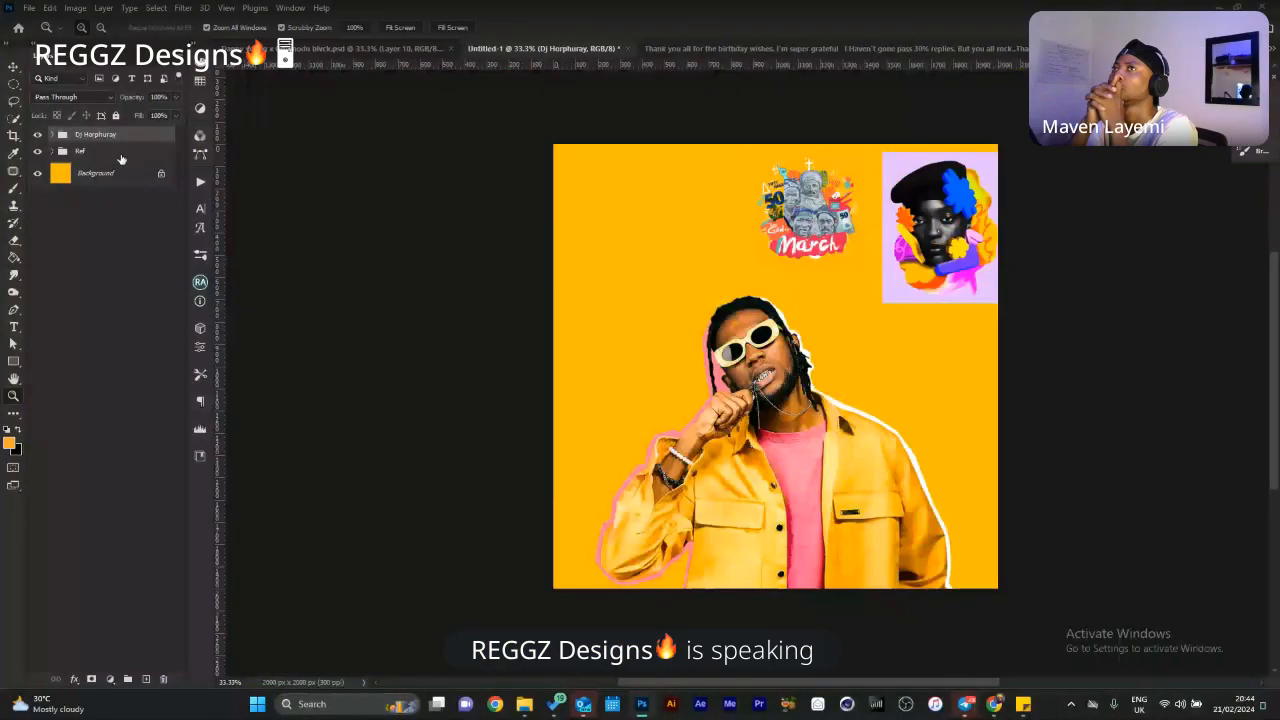
click(37, 151)
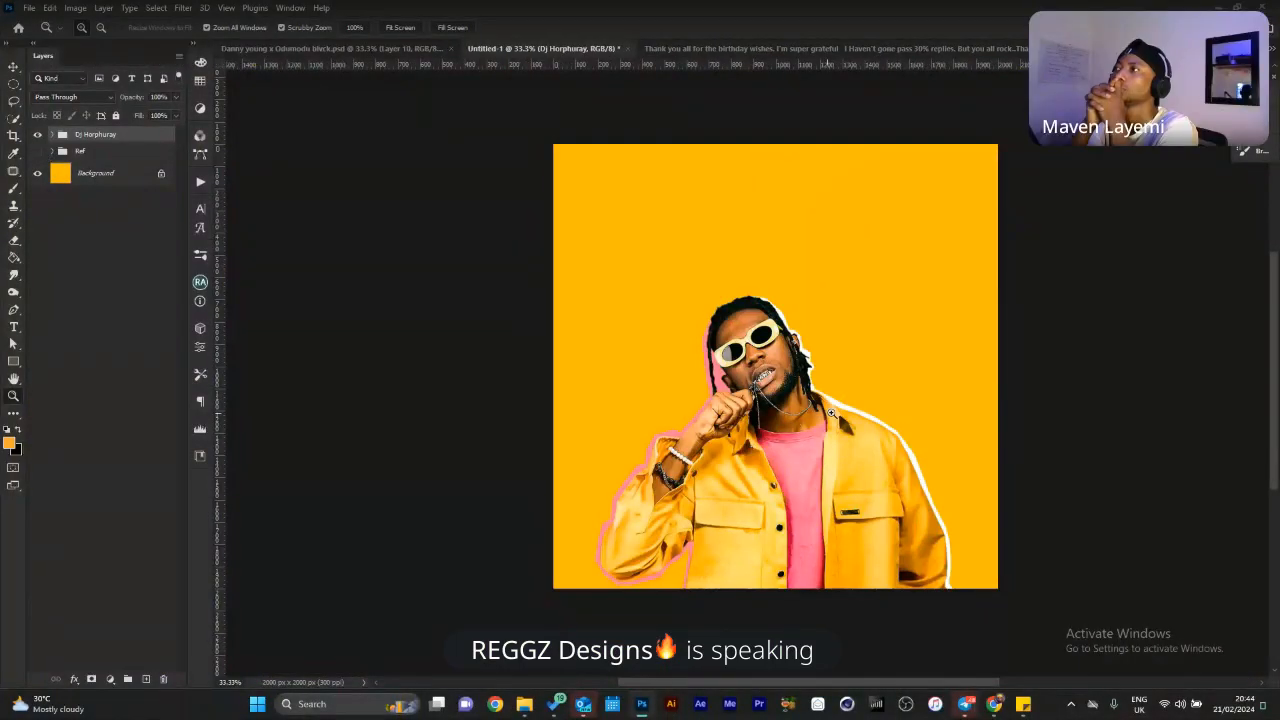
click(858, 390)
drag(872, 405, 825, 422)
click(853, 408)
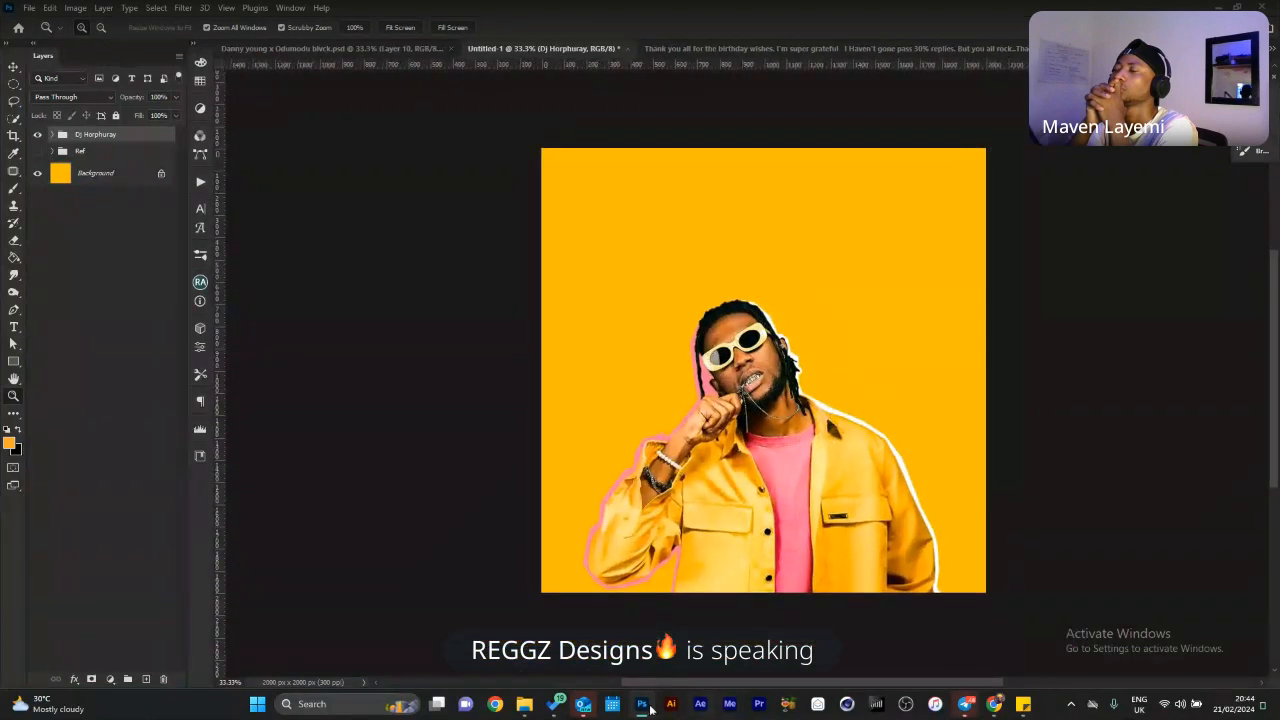
Switch to Chrome and search Google Images for "3d shapes" in a new tab.
click(994, 706)
key(ctrl+t)
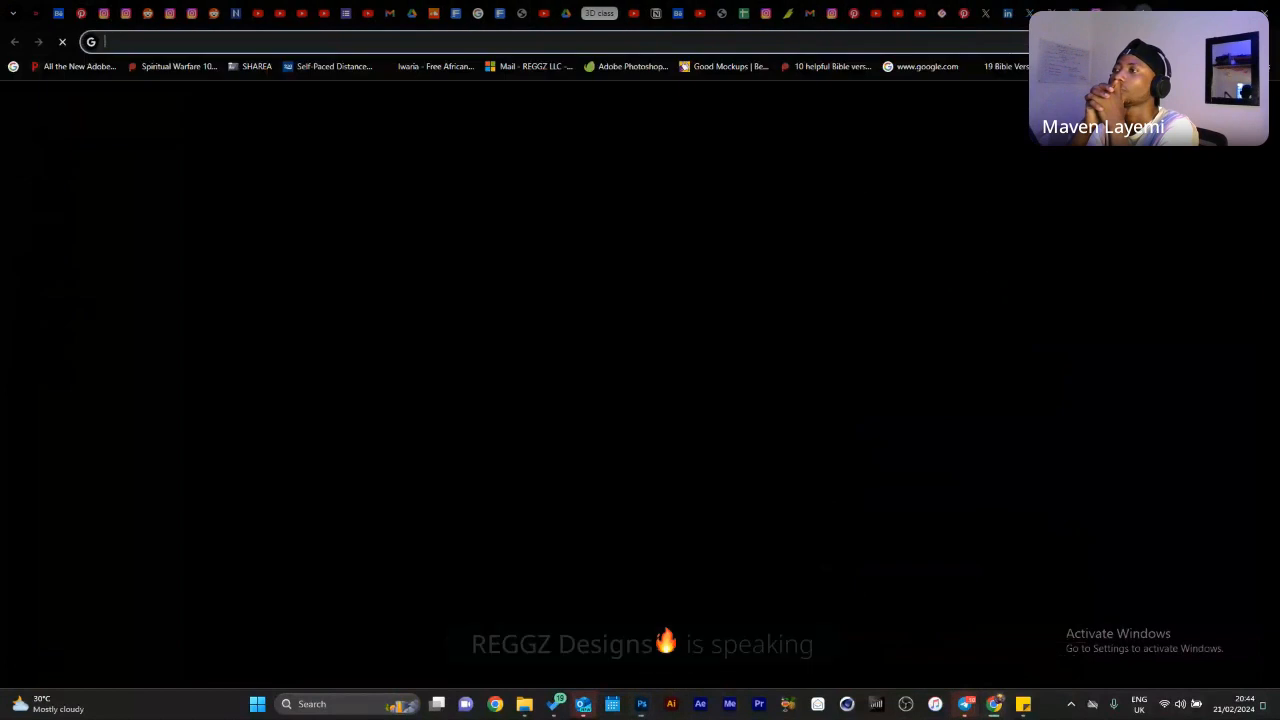
text(33d)
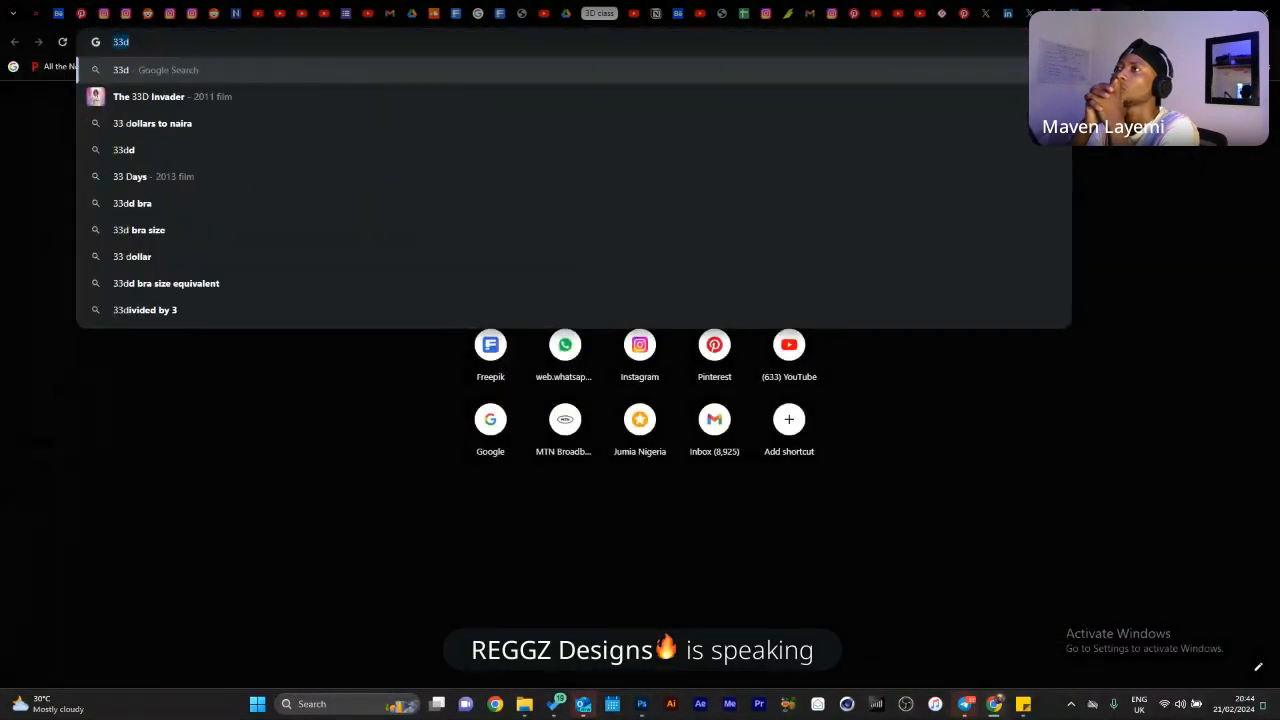
text(3d shapes)
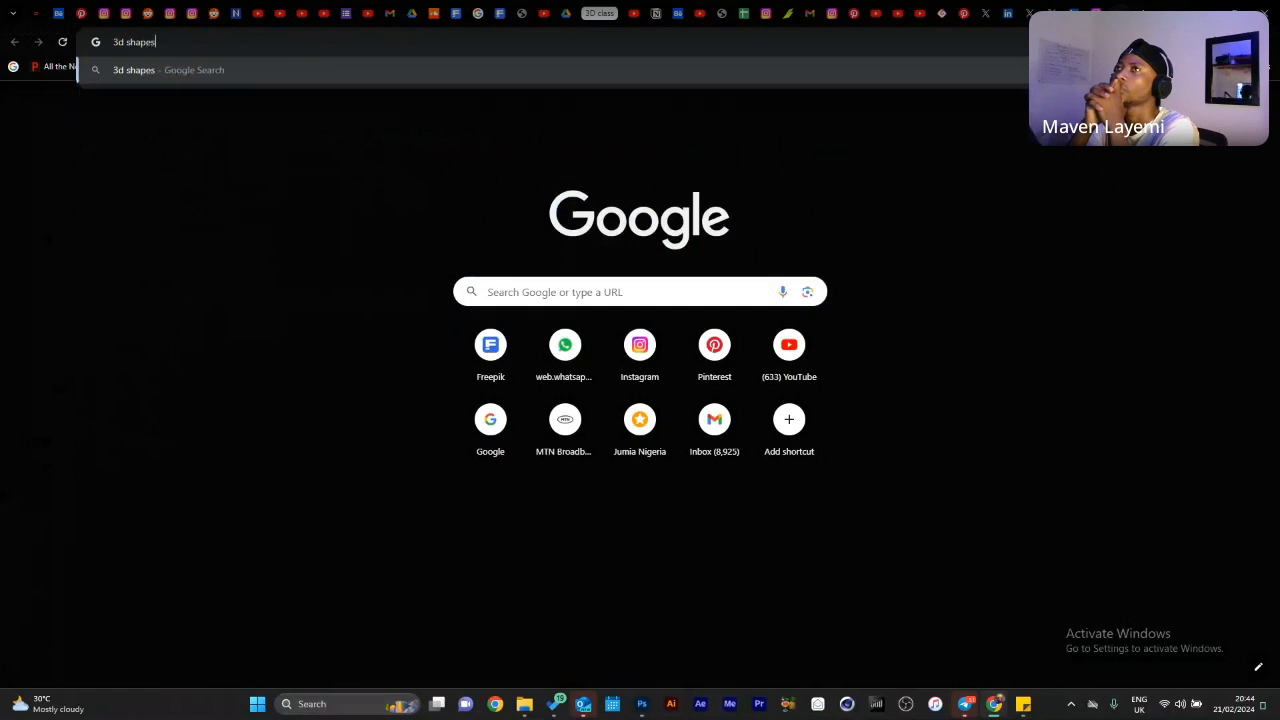
key(Return)
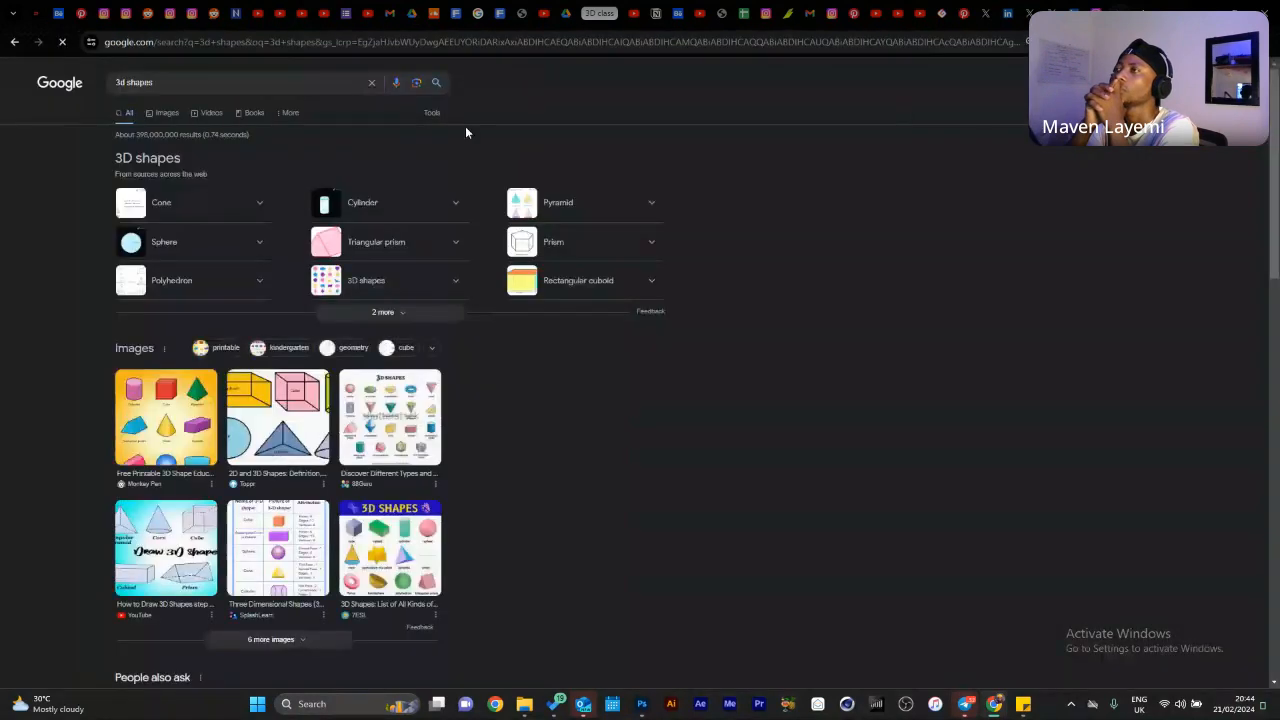
click(175, 113)
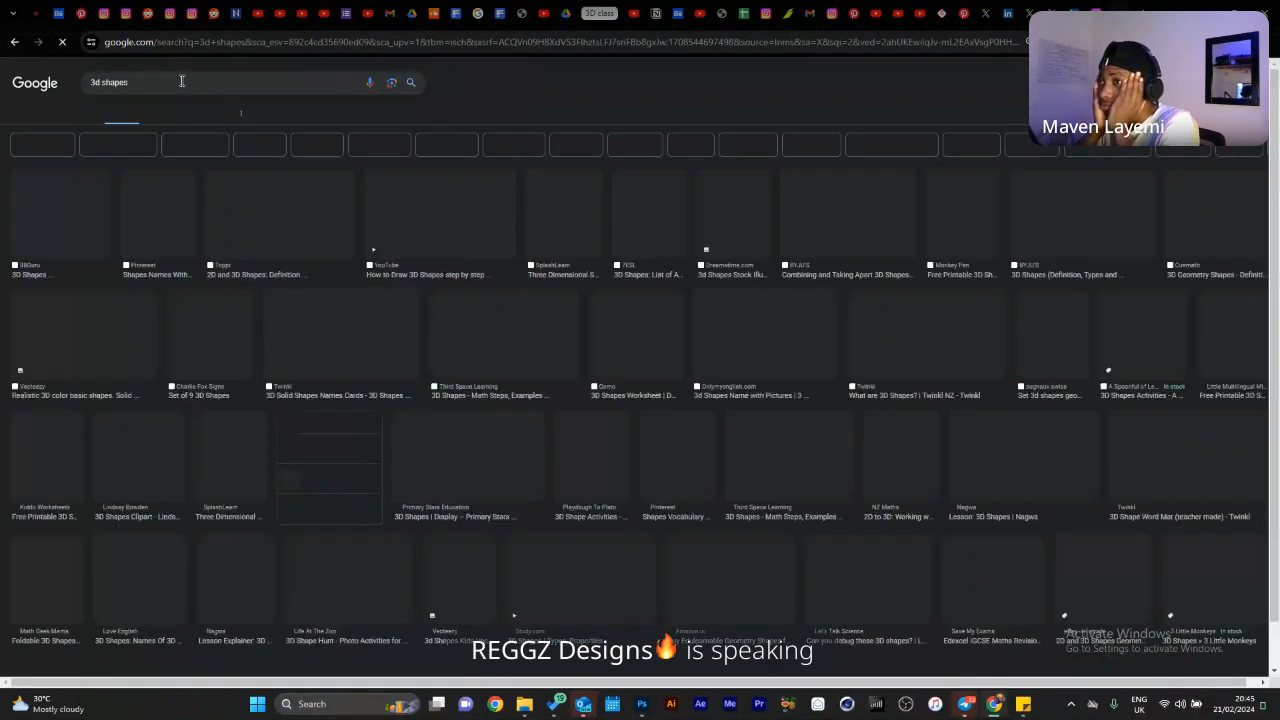
Refine the image search to "solid 3d shapes" and preview the labelled Week 9: Geometry image.
click(184, 82)
text(so)
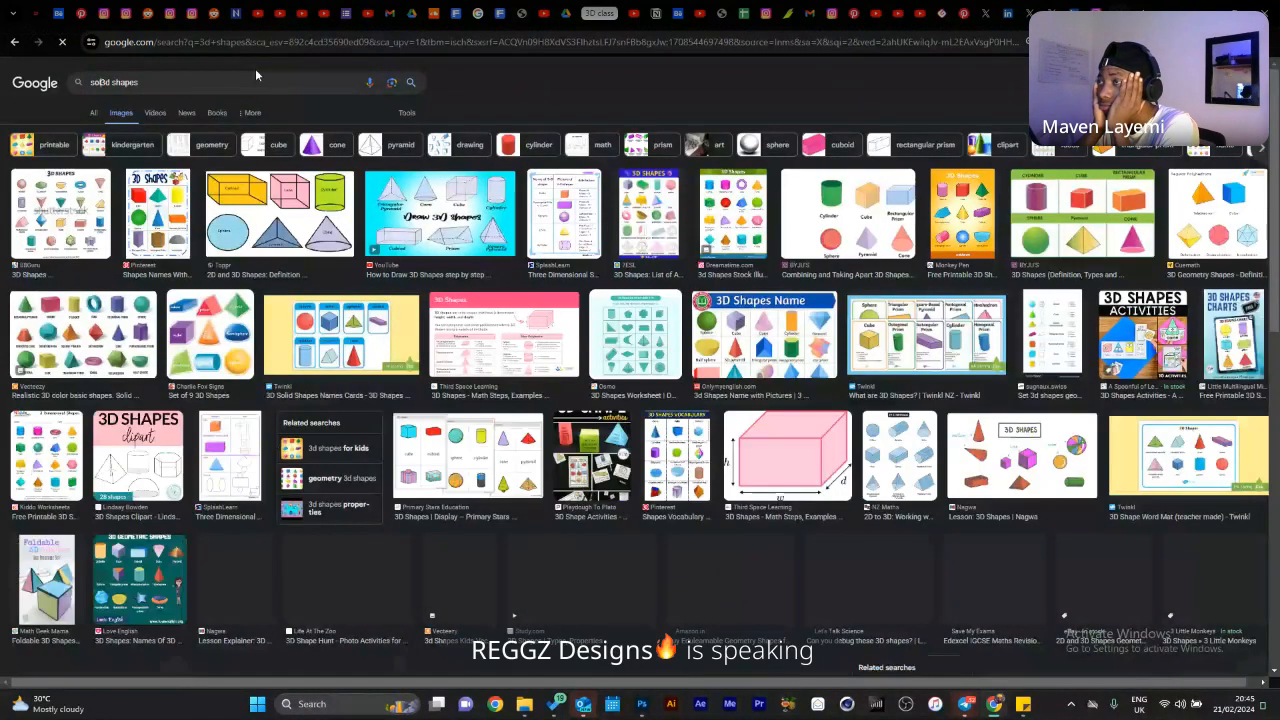
text(lid)
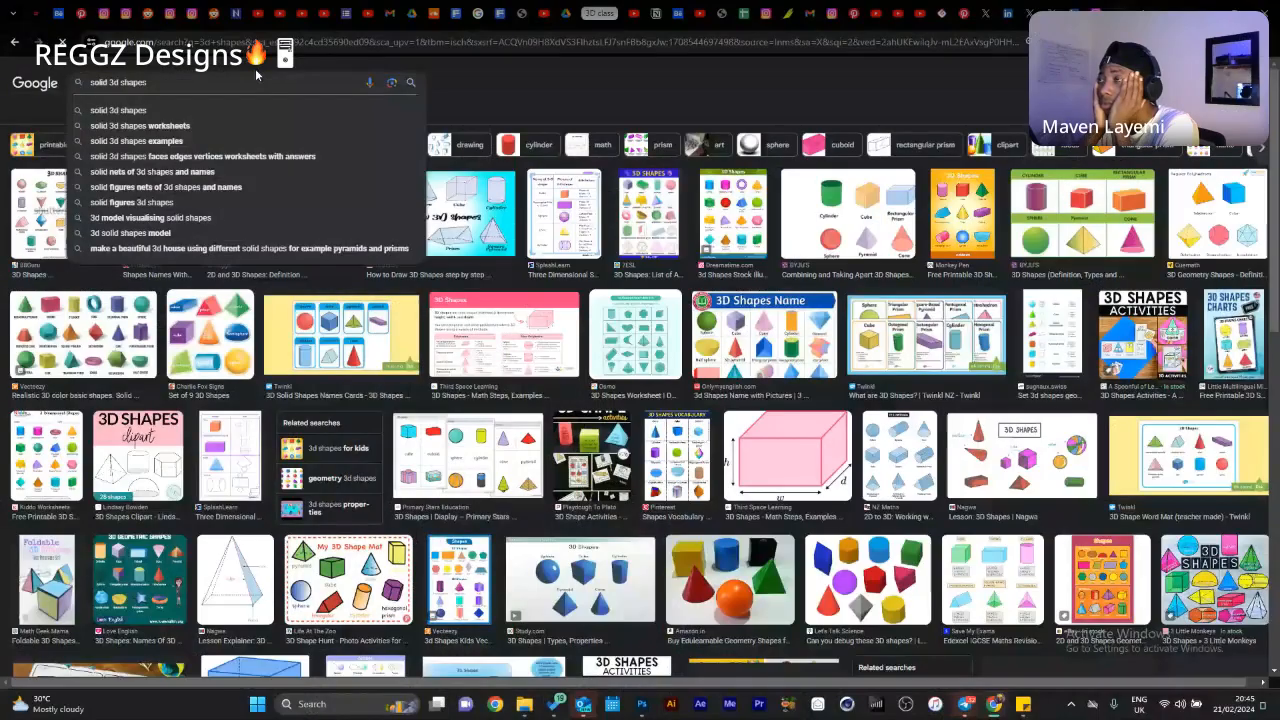
key(Return)
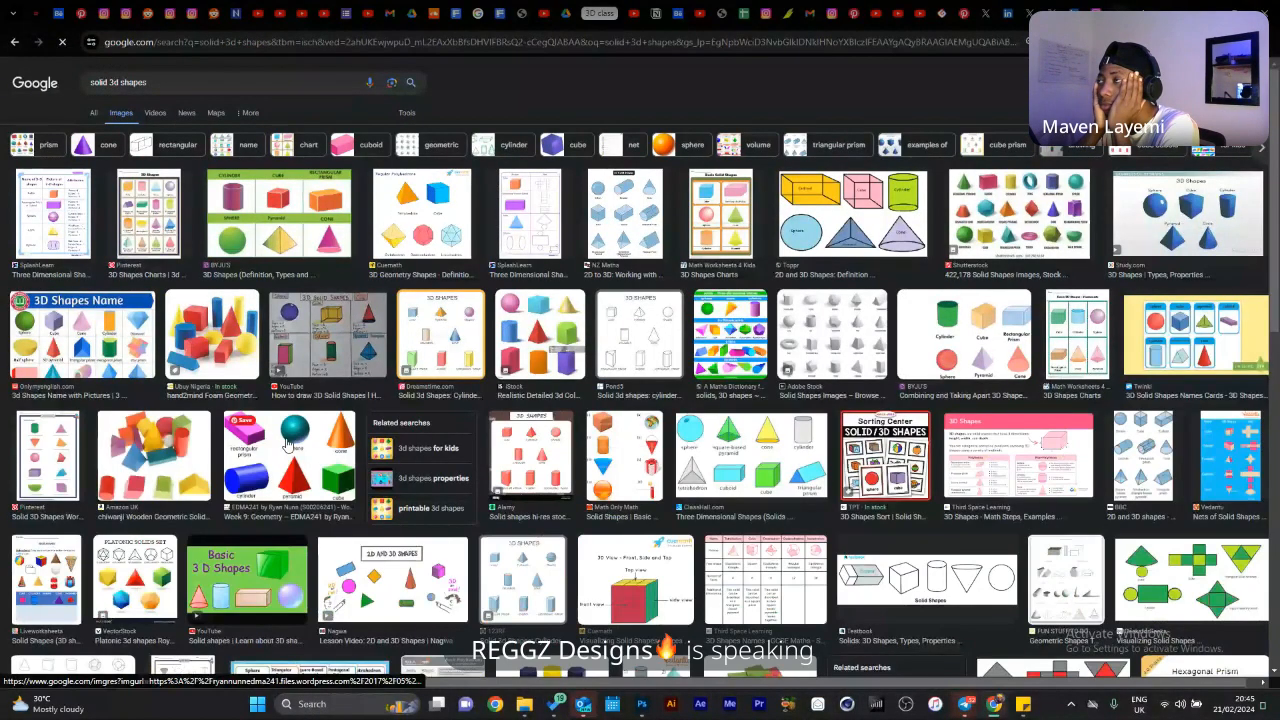
click(287, 443)
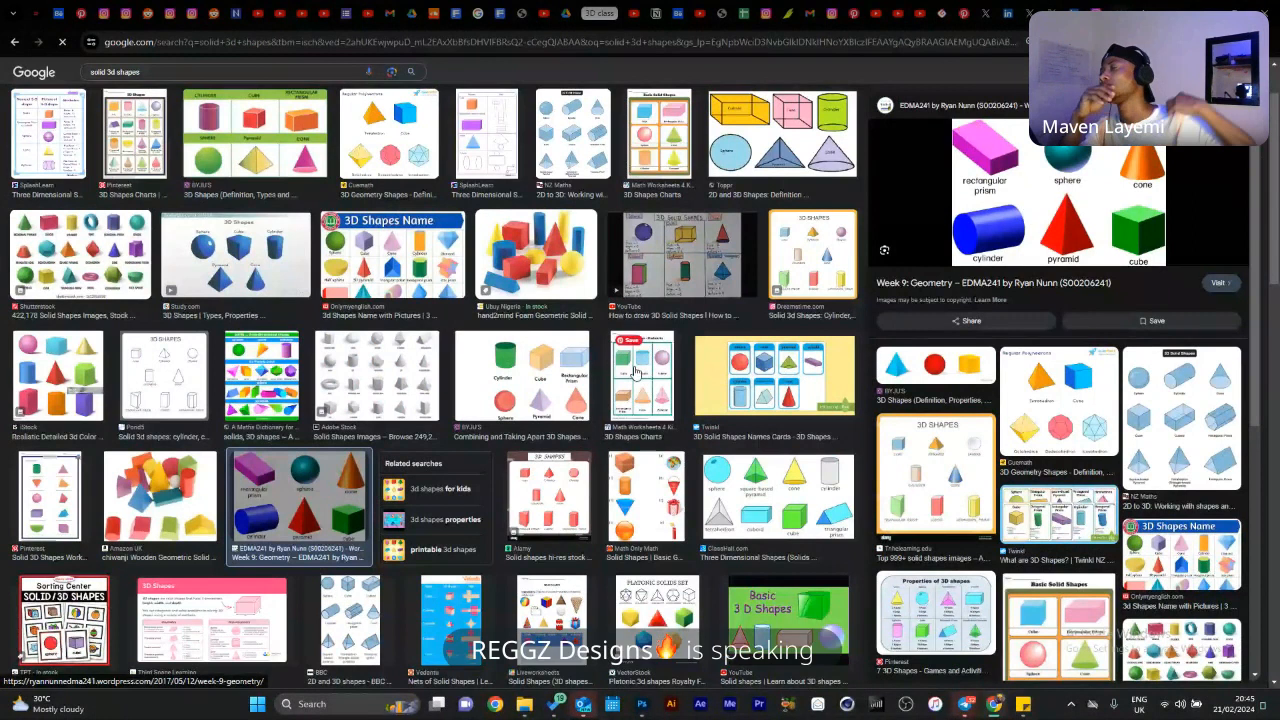
scroll(616, 358, down, 1)
scroll(887, 278, up, 2)
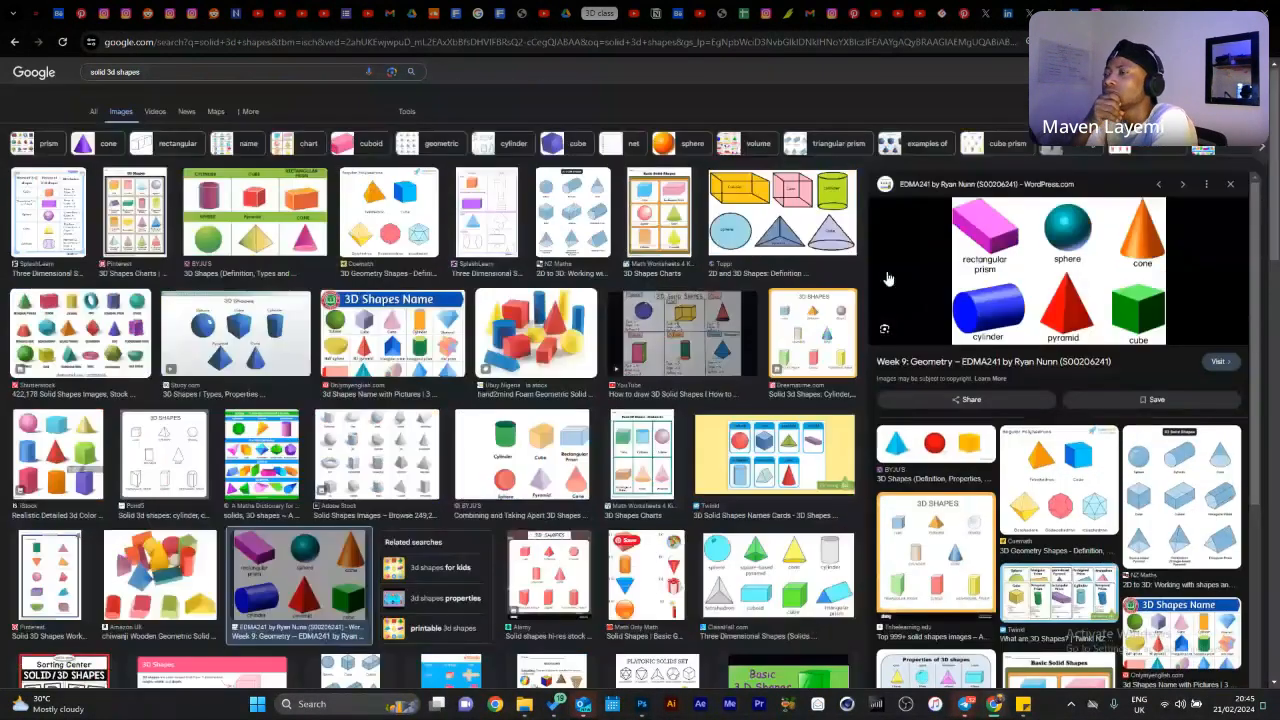
Refine the image search to "solid 3d shapes png" and preview the blue PNGEgg shapes image.
click(200, 82)
text(p)
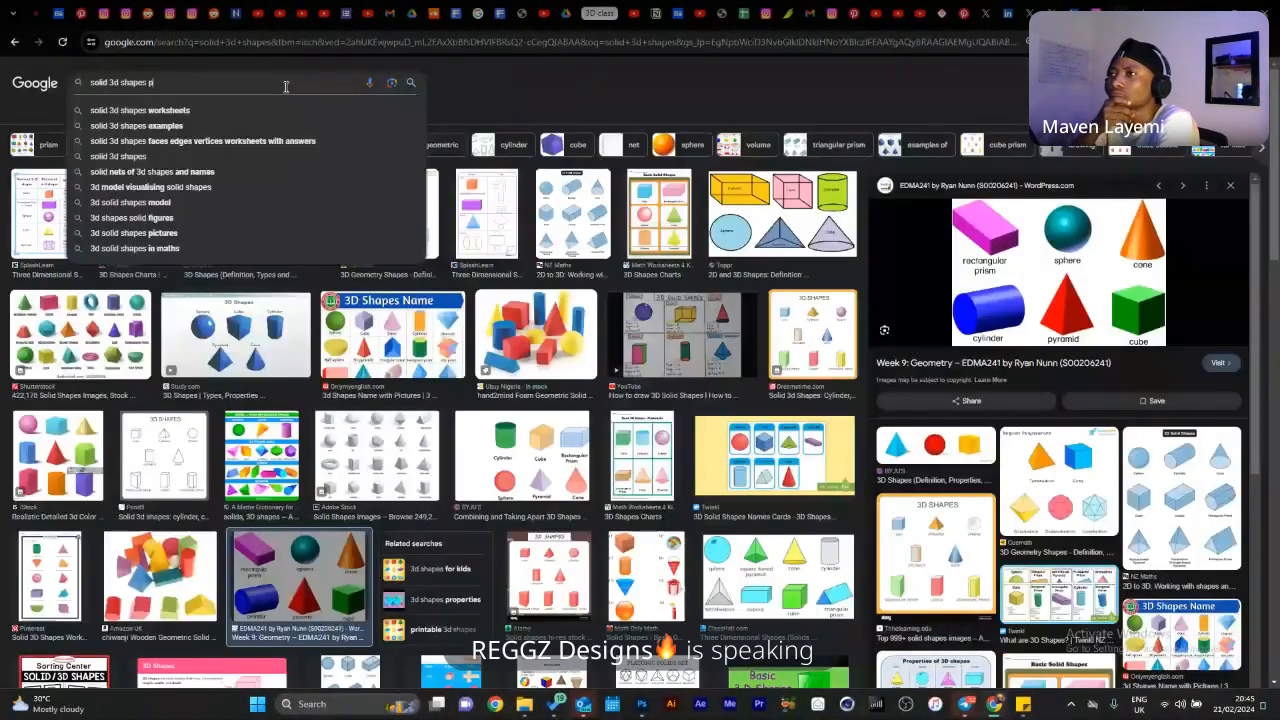
text(n g)
key(Return)
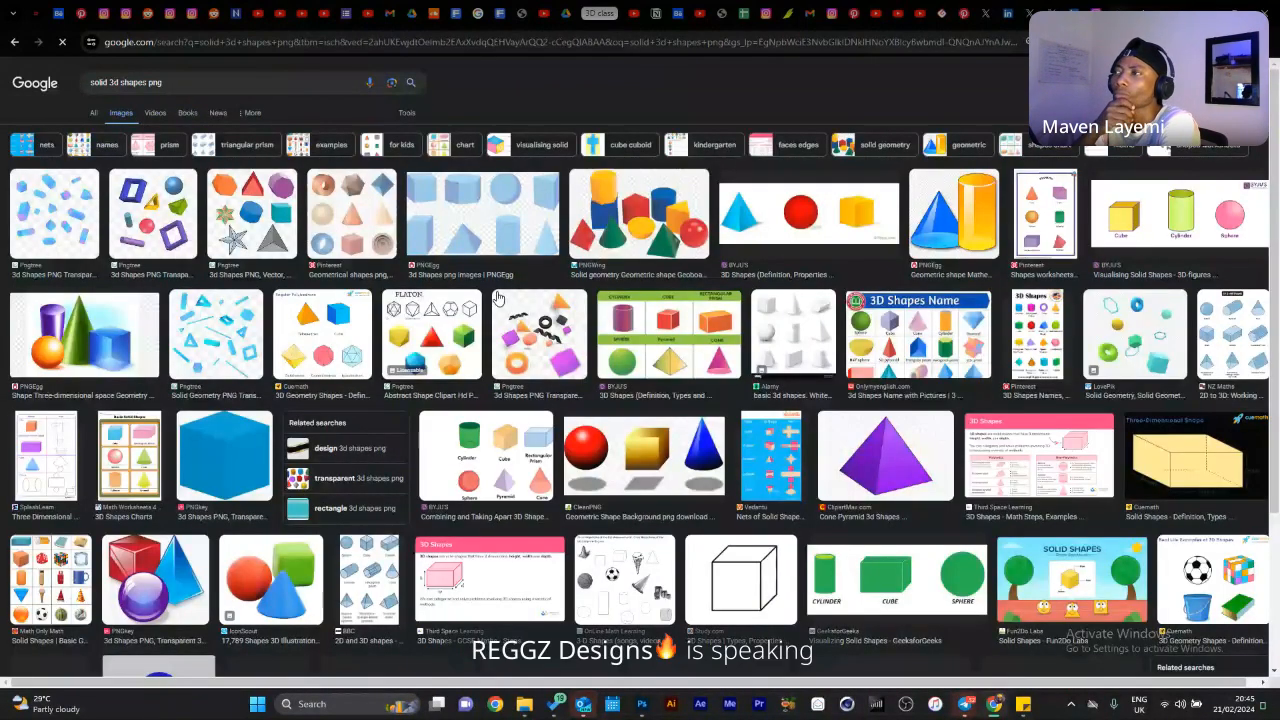
click(485, 222)
right_click(940, 257)
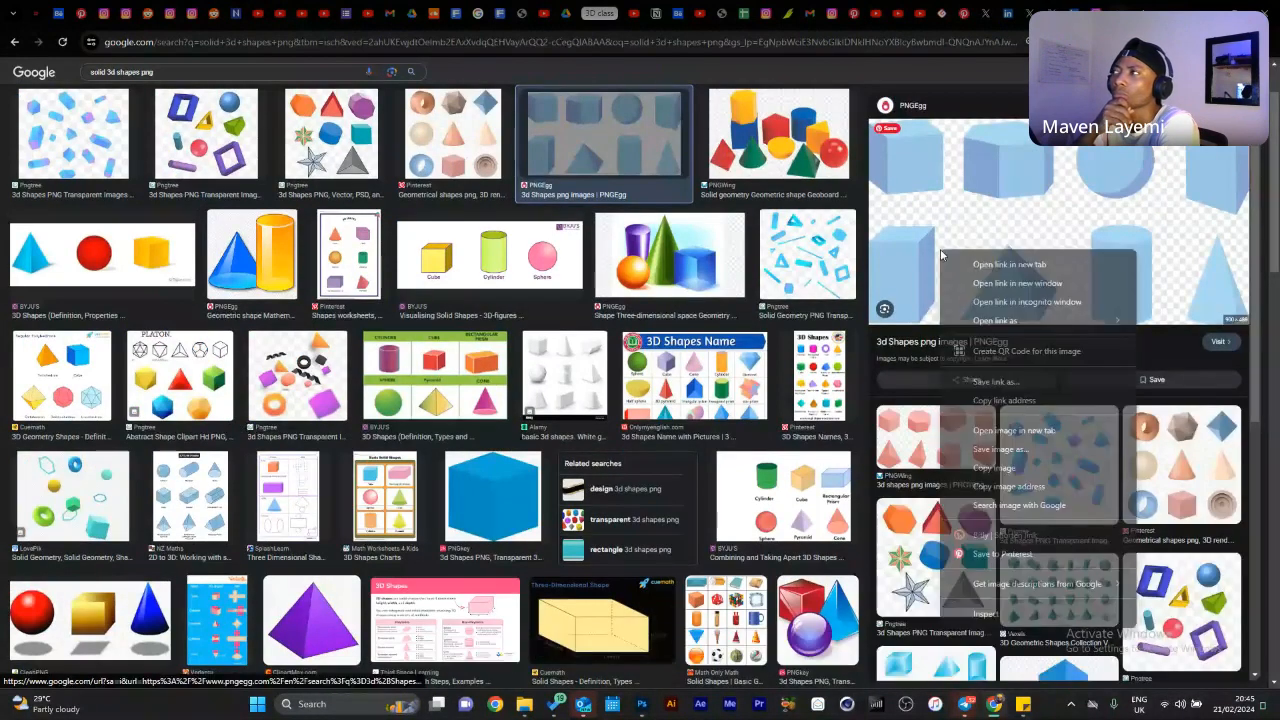
right_click(1008, 212)
Open the pastel 3D-rendered geometrical shapes image from the related results and copy it.
click(1220, 462)
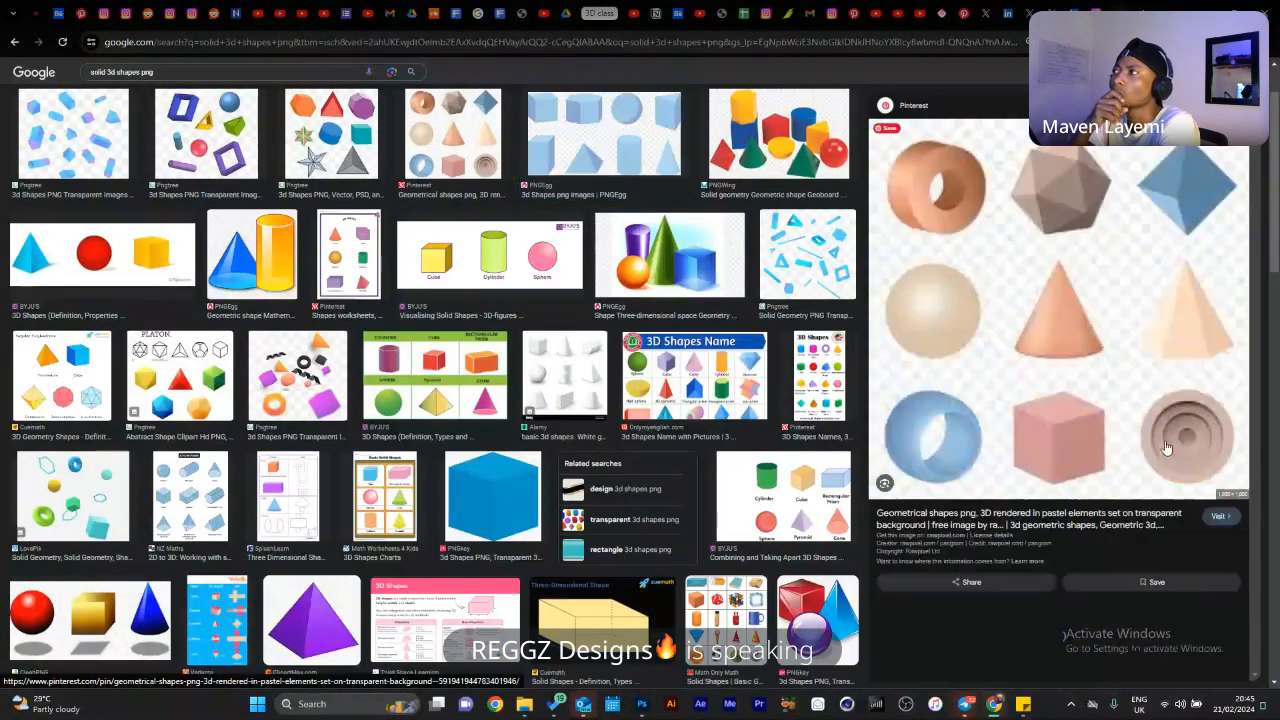
drag(975, 239, 1014, 252)
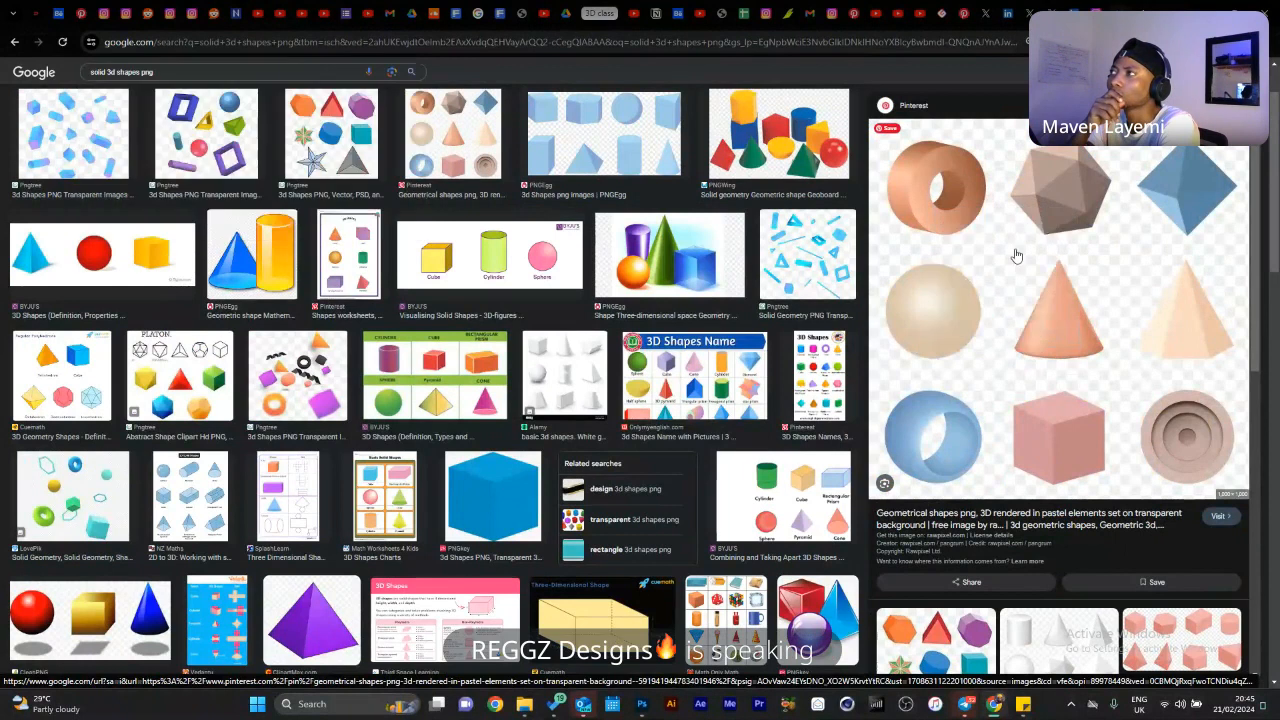
key(alt+Tab)
right_click(1014, 240)
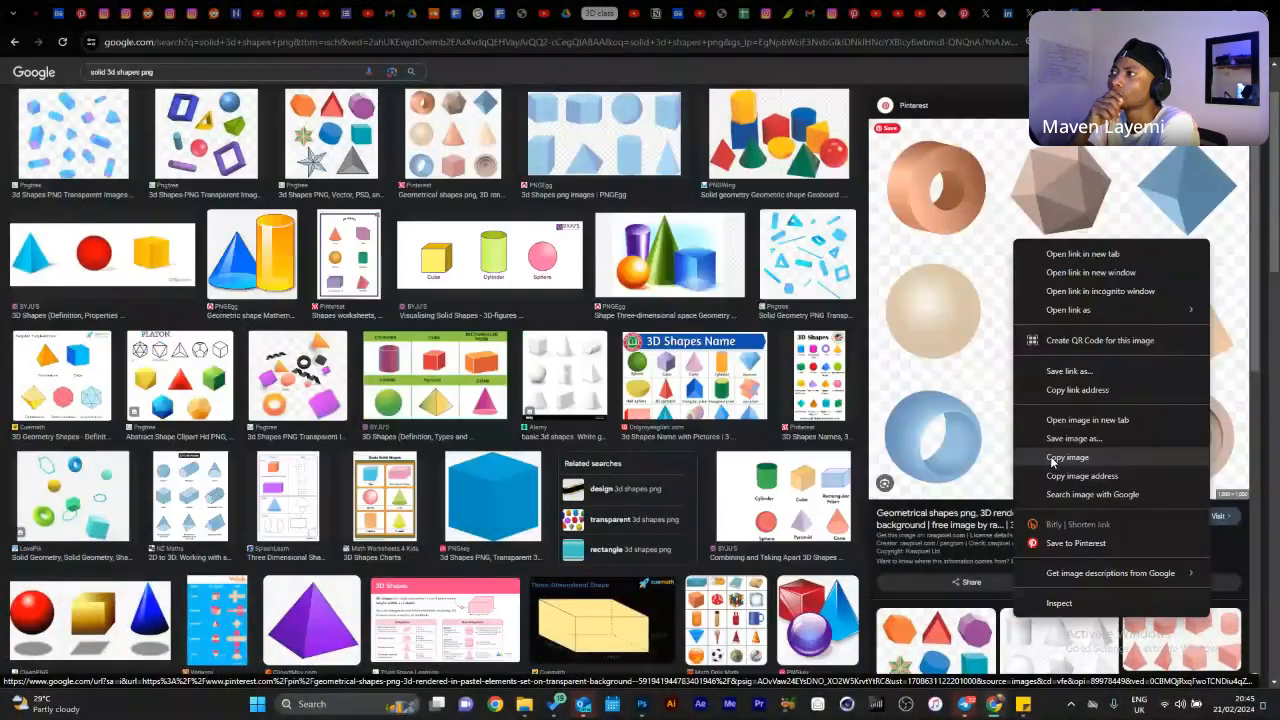
click(1052, 458)
Switch to Photoshop, paste the shapes image as a new layer, and move it against the canvas's right edge.
key(alt+Tab)
key(ctrl+v)
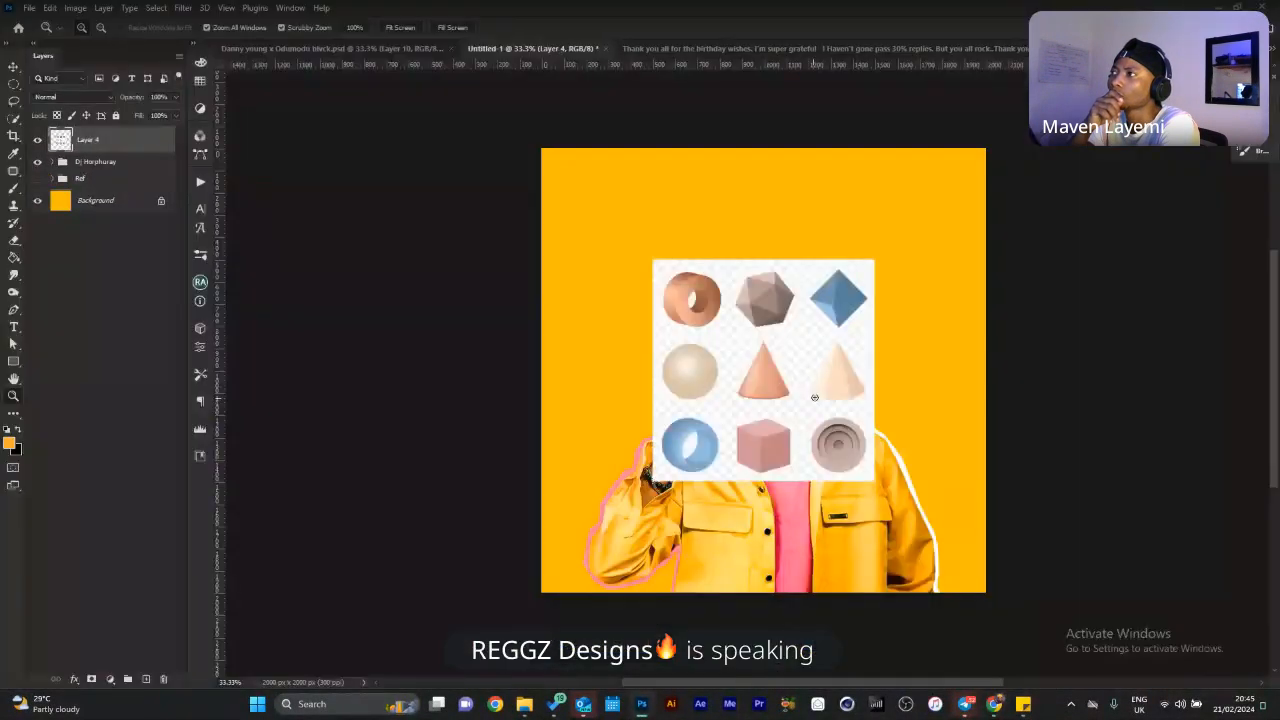
key(v)
drag(818, 361, 879, 336)
drag(784, 313, 830, 300)
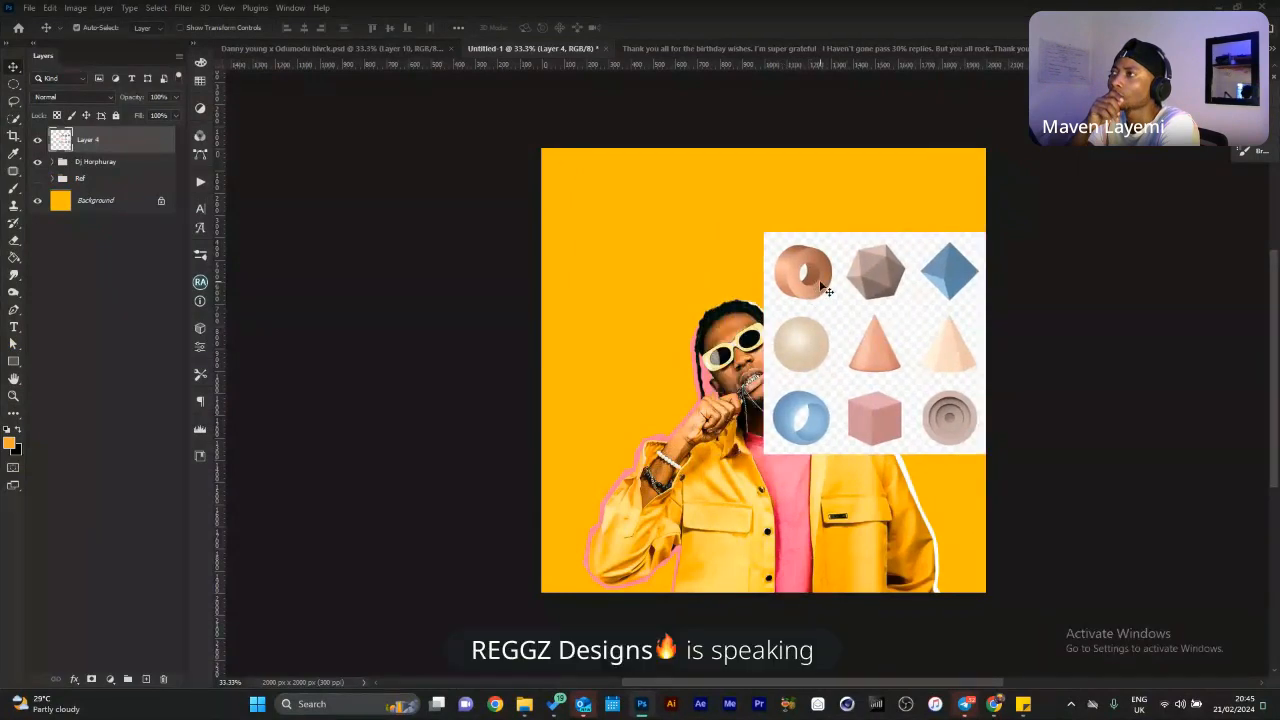
On a new layer, brush black circles around the copper and blue rings with arrows at them and the pale pyramid, then hide the layer.
key(ctrl+shift+n)
key(Return)
key(b)
key(d)
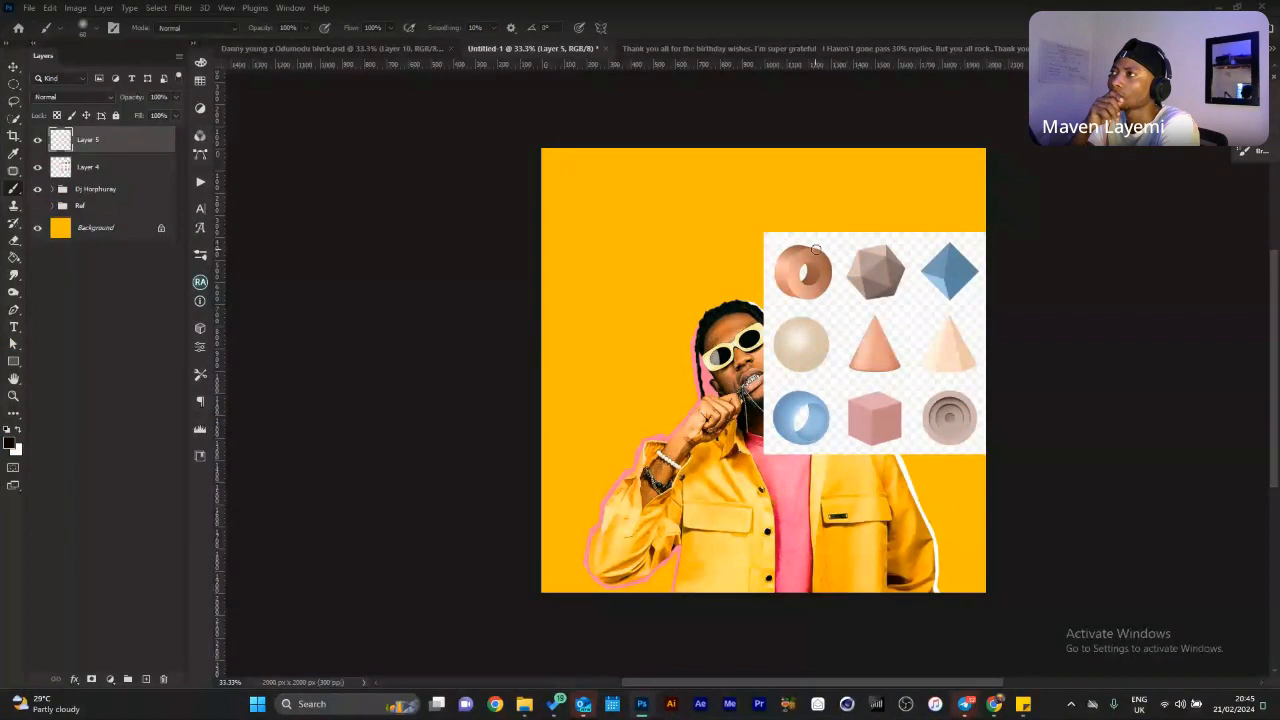
mouse_move(818, 224)
mouse_down()
mouse_move(803, 306)
mouse_move(816, 230)
mouse_up()
drag(685, 236, 718, 246)
mouse_move(729, 235)
mouse_down()
mouse_move(746, 252)
mouse_move(730, 236)
mouse_up()
drag(790, 388, 752, 402)
mouse_move(762, 486)
mouse_down()
mouse_move(735, 522)
mouse_move(763, 488)
mouse_move(774, 494)
mouse_up()
drag(906, 304, 930, 340)
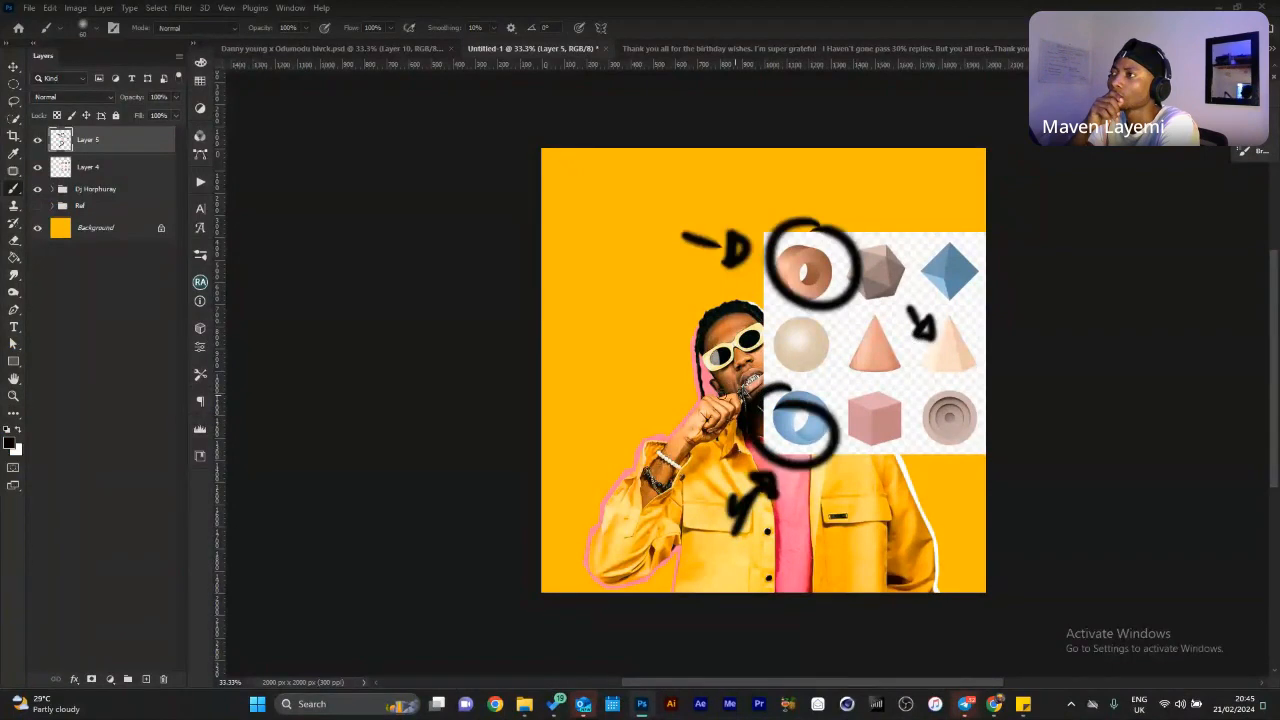
click(39, 143)
Move the shapes image on Layer 4 fully inside the canvas, over the man's head and chest.
click(88, 167)
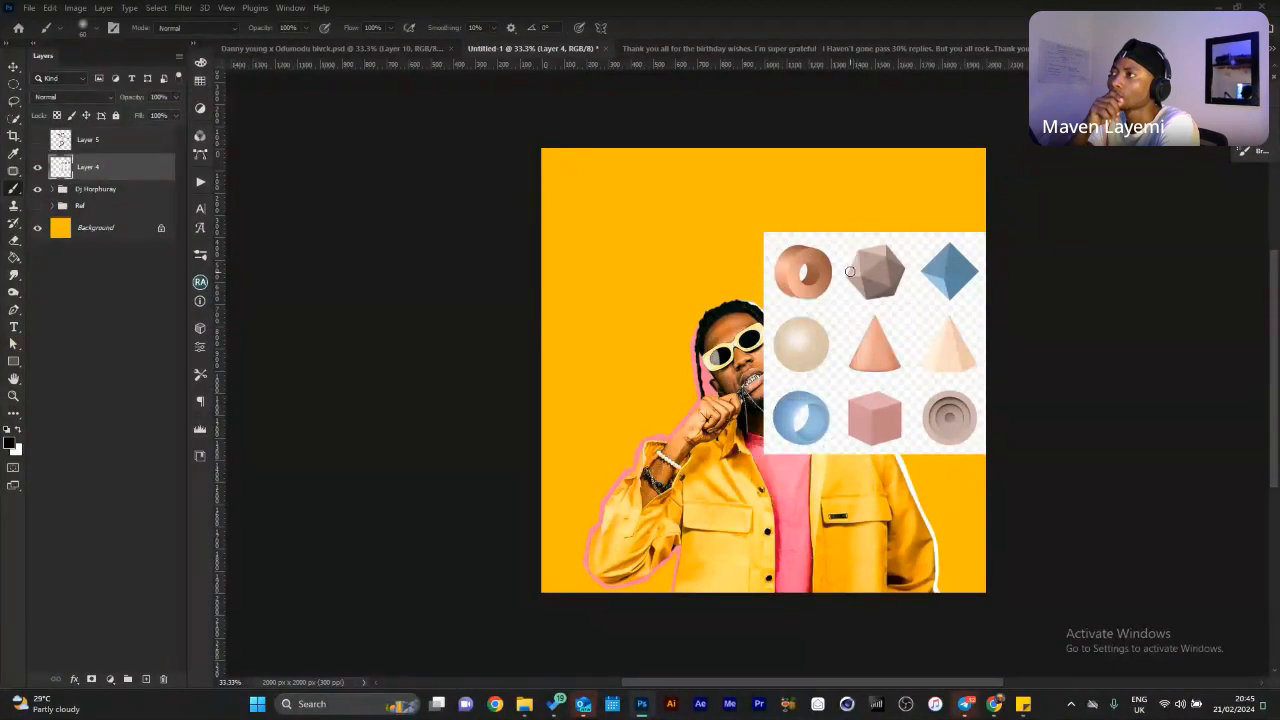
key(v)
drag(849, 271, 774, 278)
Try to select the shapes image's checkered background with the Magic Wand, and clear the selection.
key(w)
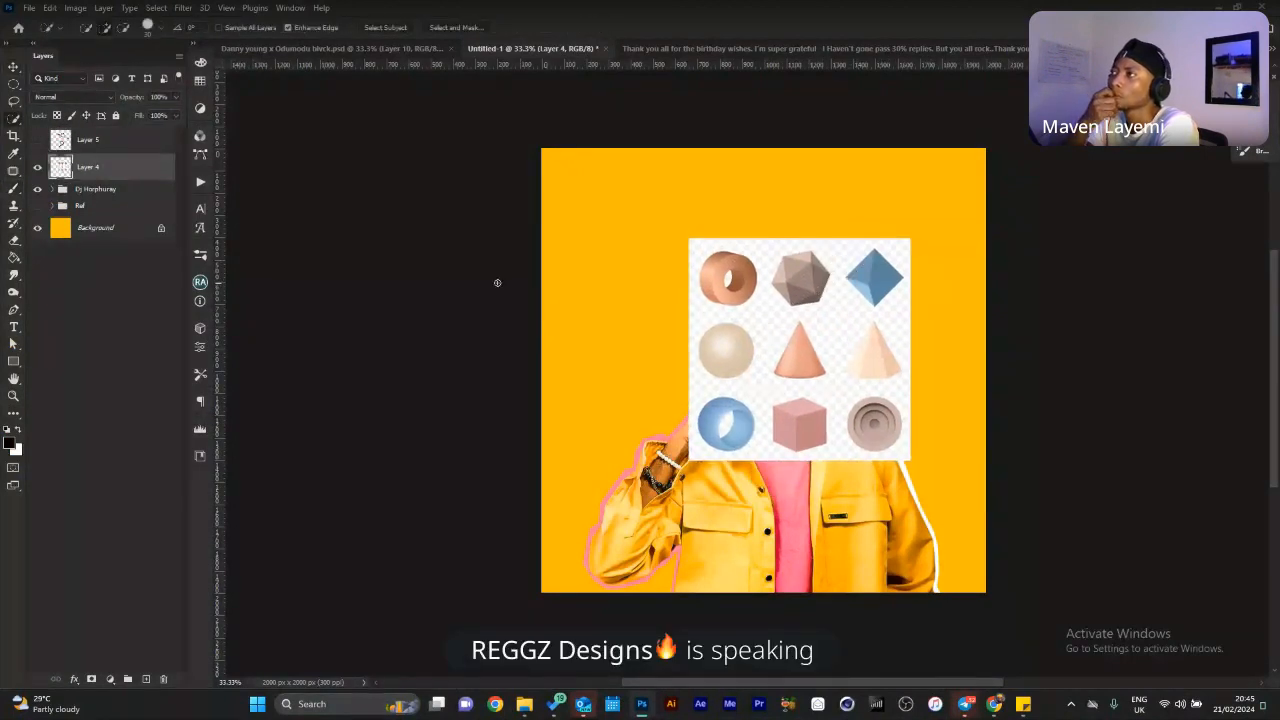
key(shift+w)
right_click(14, 128)
click(43, 141)
click(733, 244)
key(z)
drag(755, 261, 782, 264)
key(ctrl+d)
Scale up the shapes image until it fills nearly the whole canvas.
key(ctrl+t)
drag(671, 371, 639, 371)
key(Return)
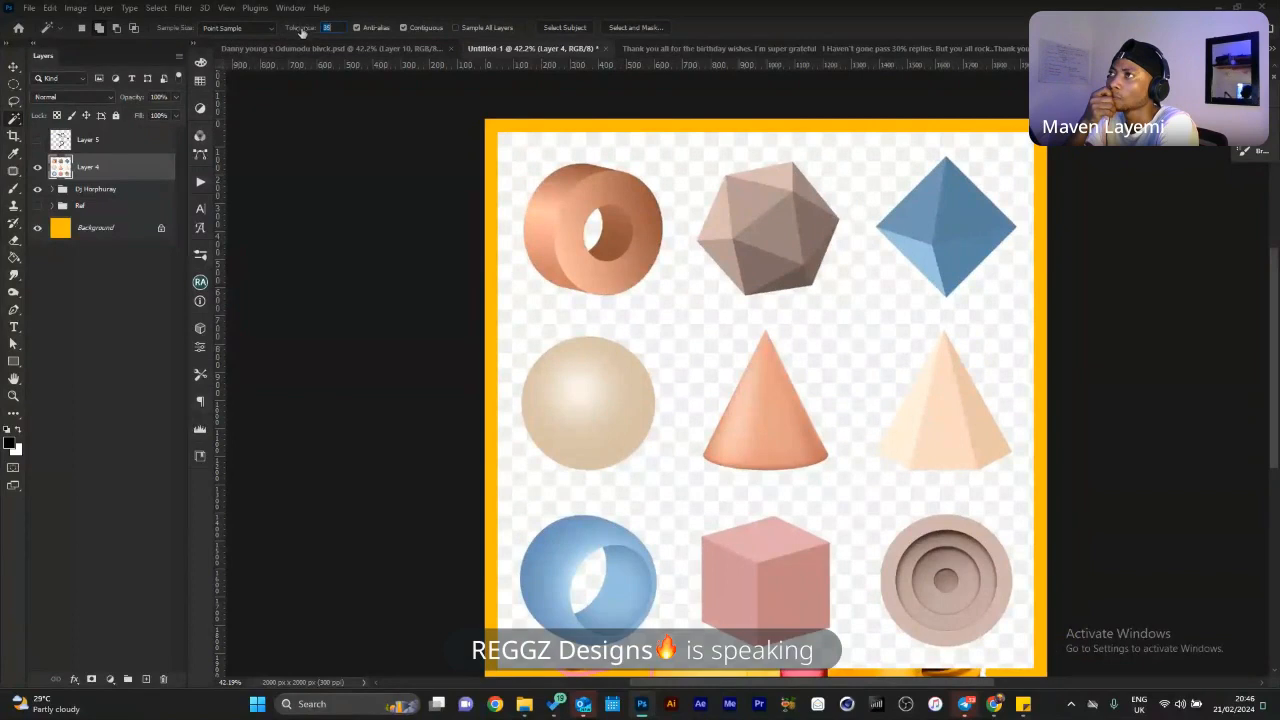
Select the checkered background around the shapes with the Magic Wand at tolerance 45 and delete it.
click(668, 320)
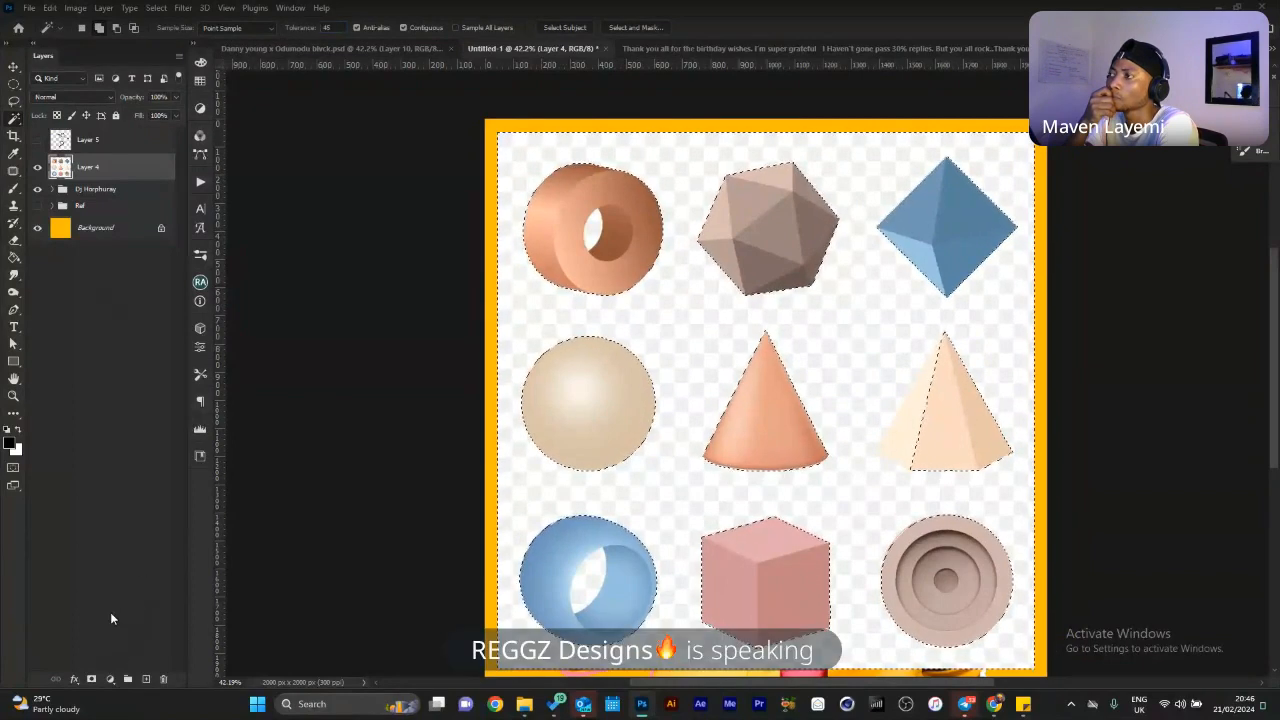
key(Delete)
key(ctrl+d)
Select the white area inside the copper ring's hole with the Magic Wand and delete it.
key(z)
drag(663, 663, 627, 660)
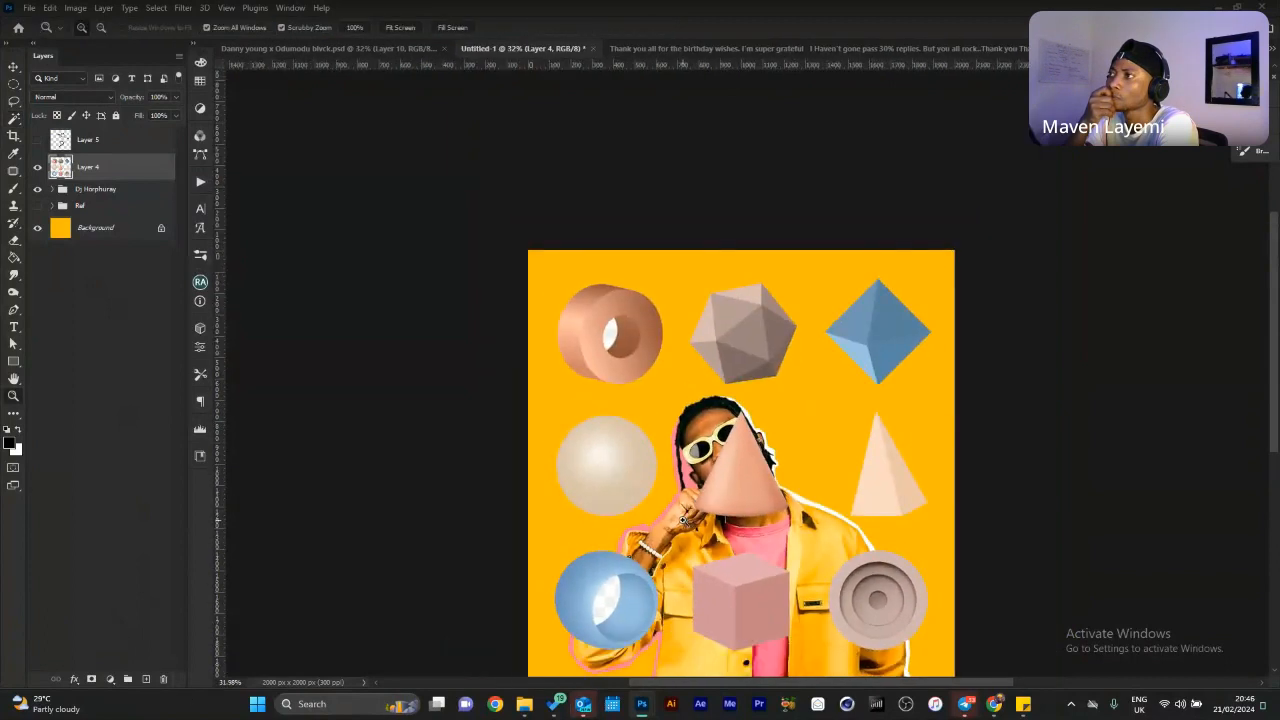
key(ctrl+3)
key(ctrl+2)
drag(657, 330, 712, 320)
key(w)
click(563, 324)
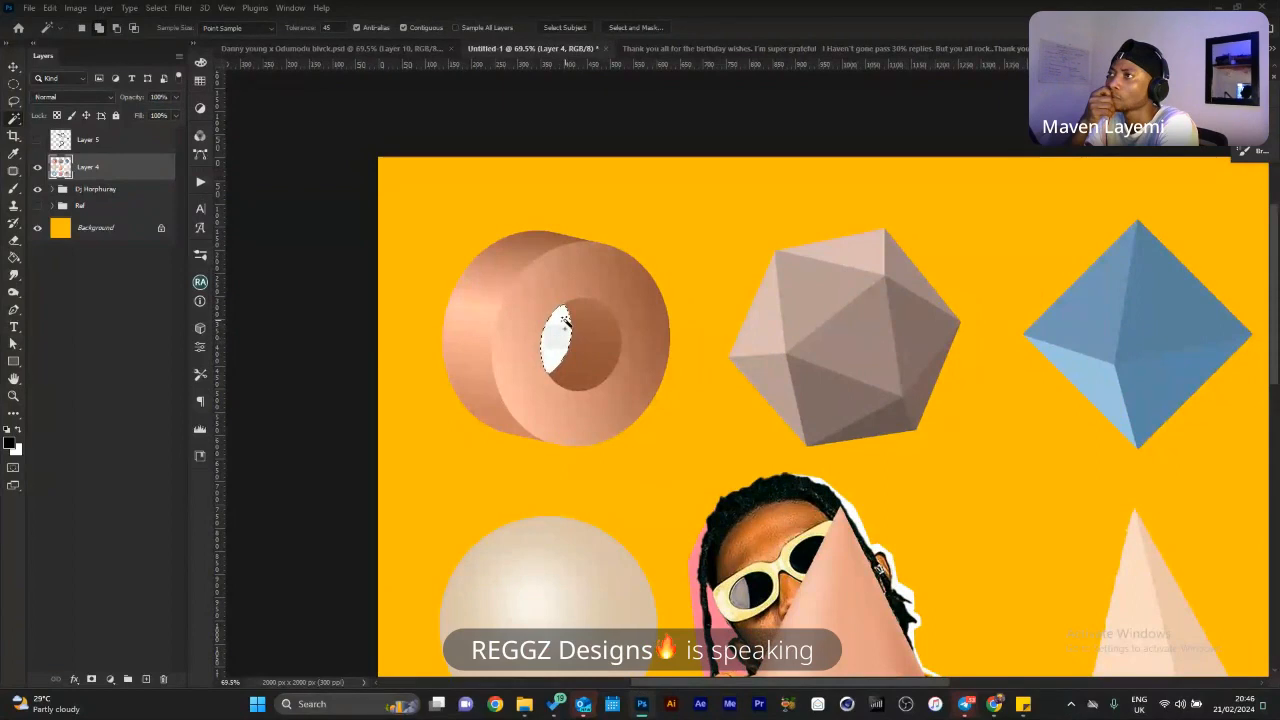
key(Delete)
key(ctrl+d)
Lasso the copper ring and place it on its own layer with Layer Via Copy.
key(z)
mouse_move(722, 418)
mouse_down()
mouse_move(651, 431)
mouse_move(697, 380)
mouse_move(630, 276)
mouse_move(712, 348)
mouse_up()
key(l)
right_click(698, 328)
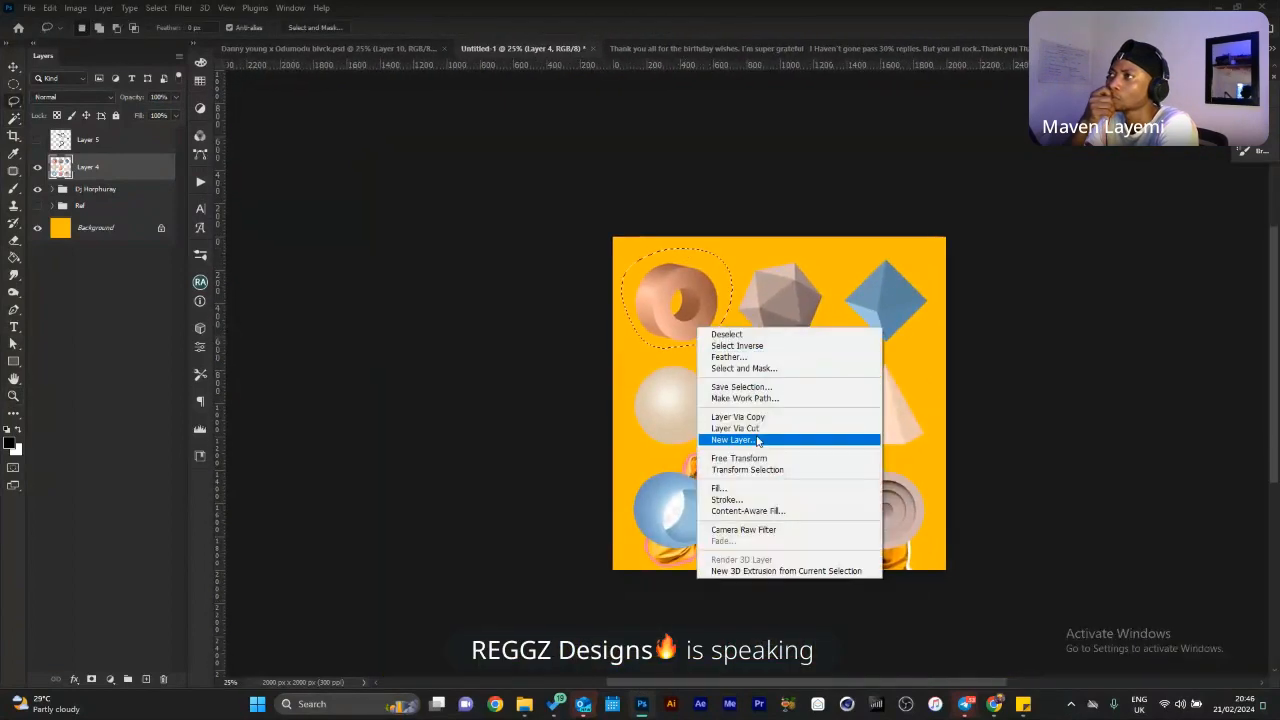
click(737, 416)
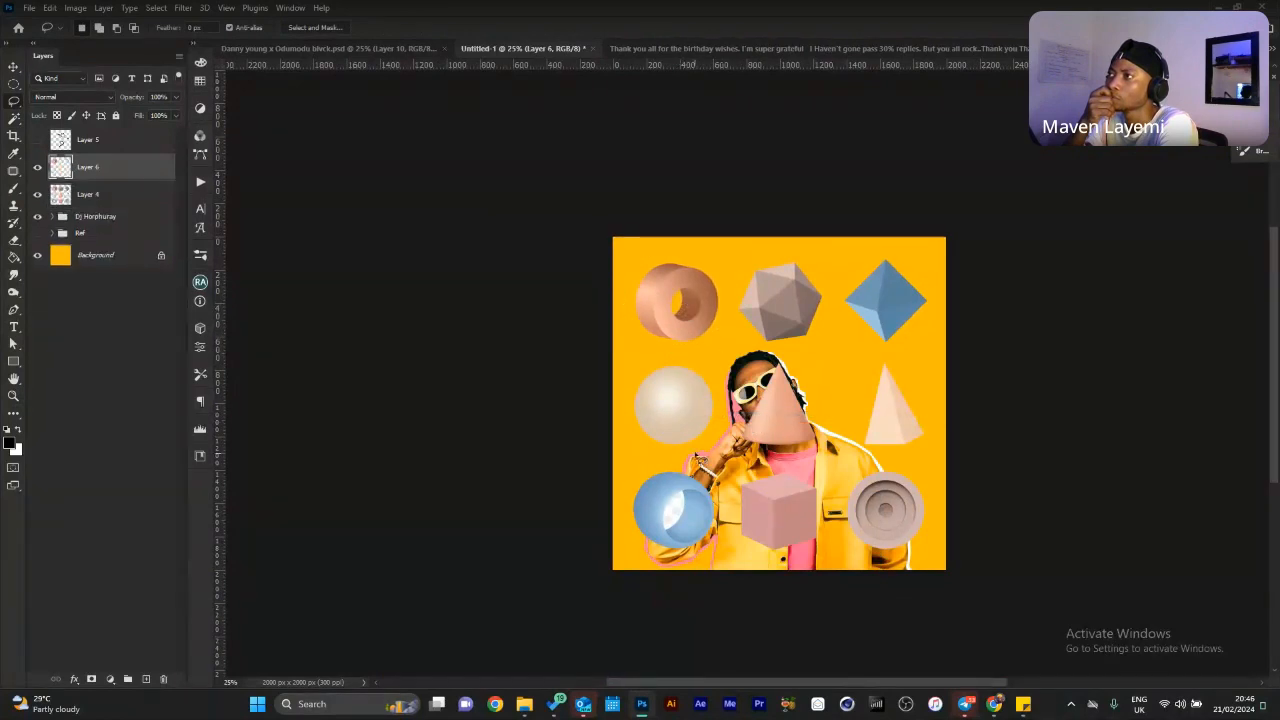
Lasso the pale pyramid on Layer 4 and move it to its own layer with Layer Via Cut.
ctrl+click(700, 450)
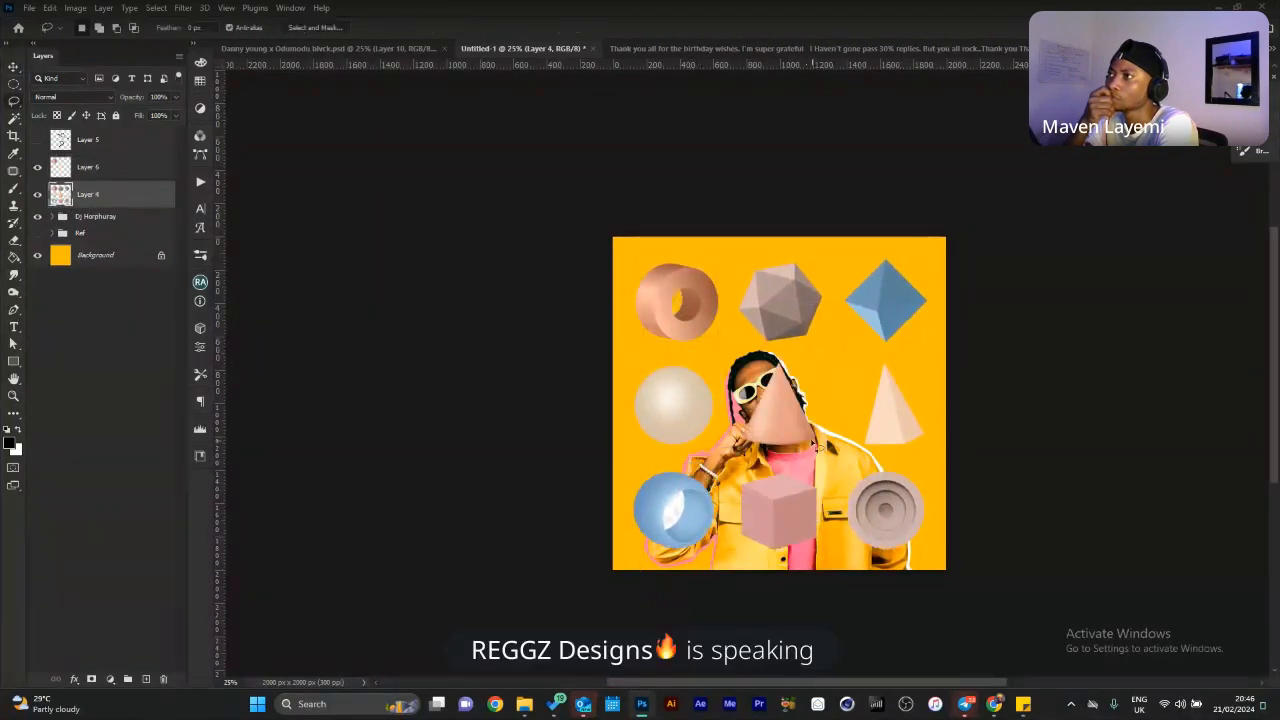
drag(827, 408, 740, 412)
drag(749, 470, 838, 412)
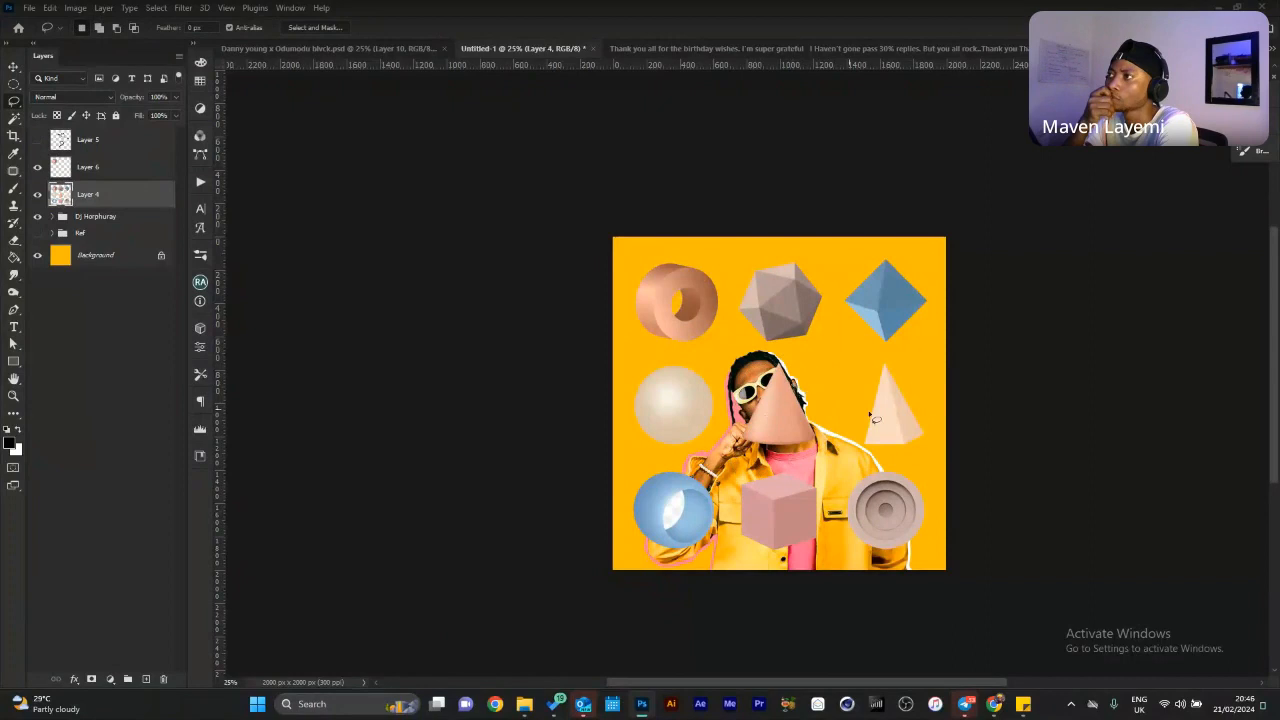
mouse_move(888, 352)
mouse_down()
mouse_move(899, 521)
mouse_move(896, 367)
mouse_up()
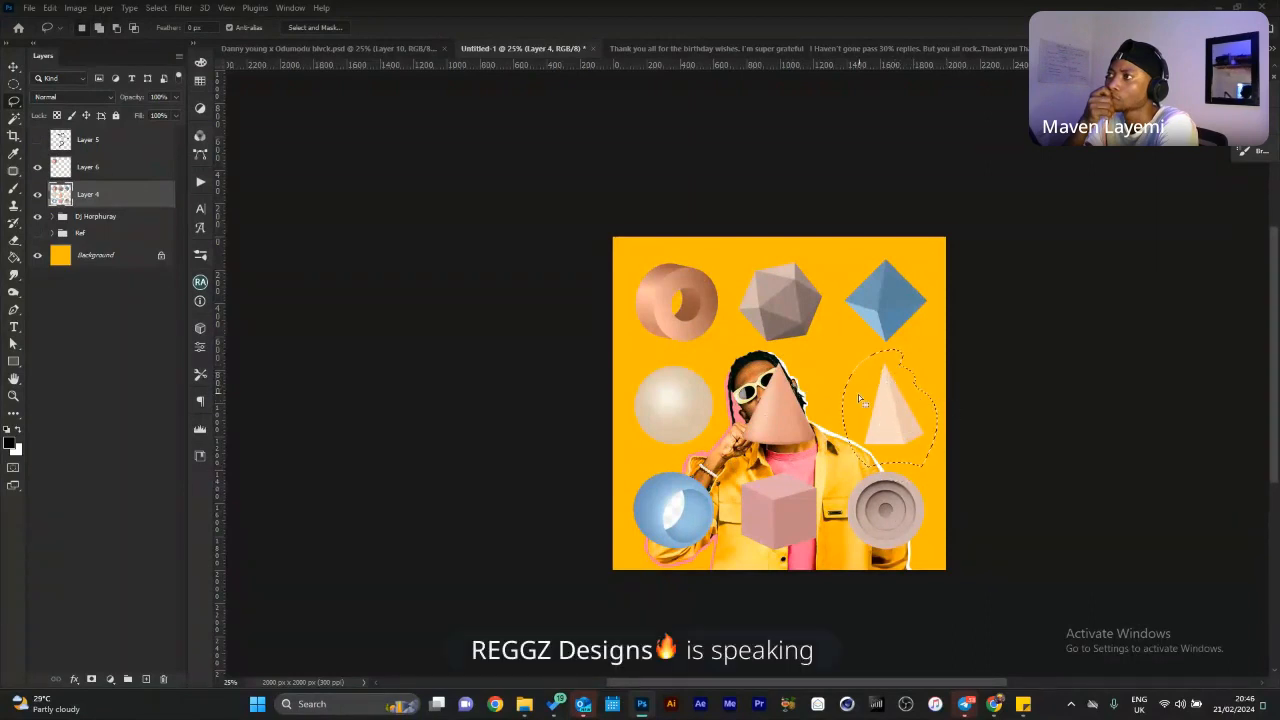
right_click(880, 446)
click(940, 305)
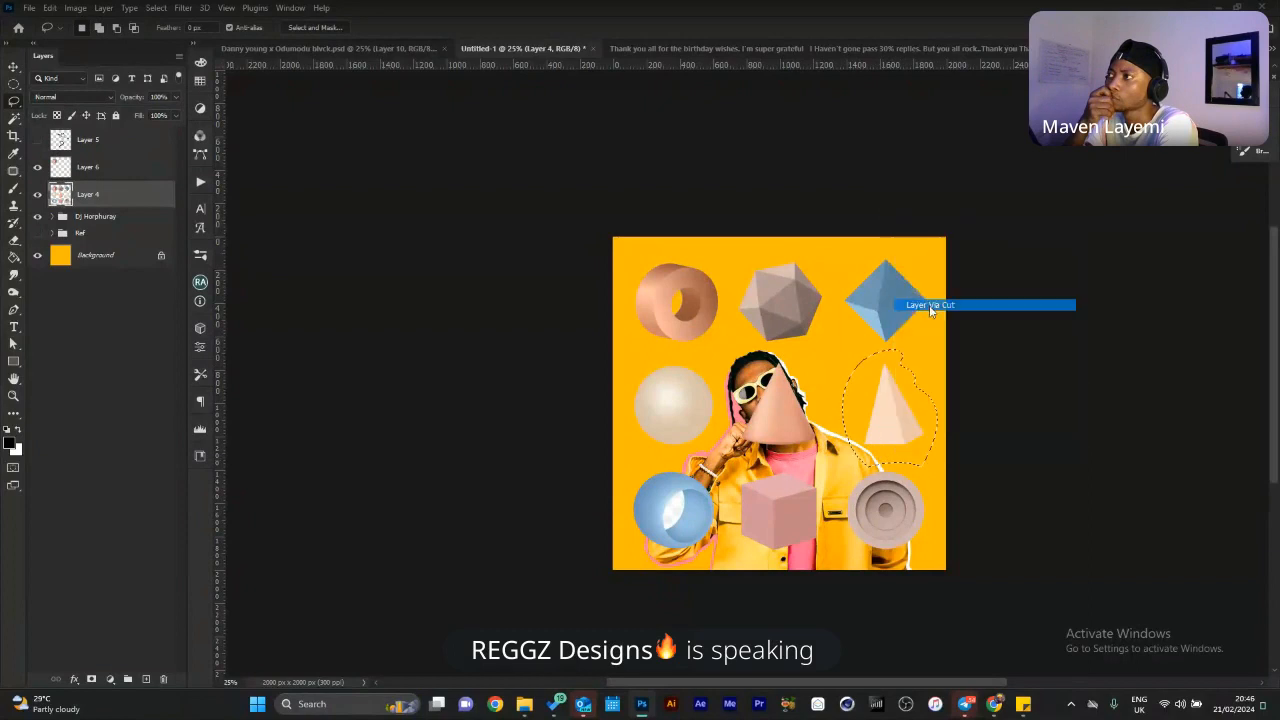
Lasso the pink cube on Layer 4 and place it on its own layer.
click(165, 223)
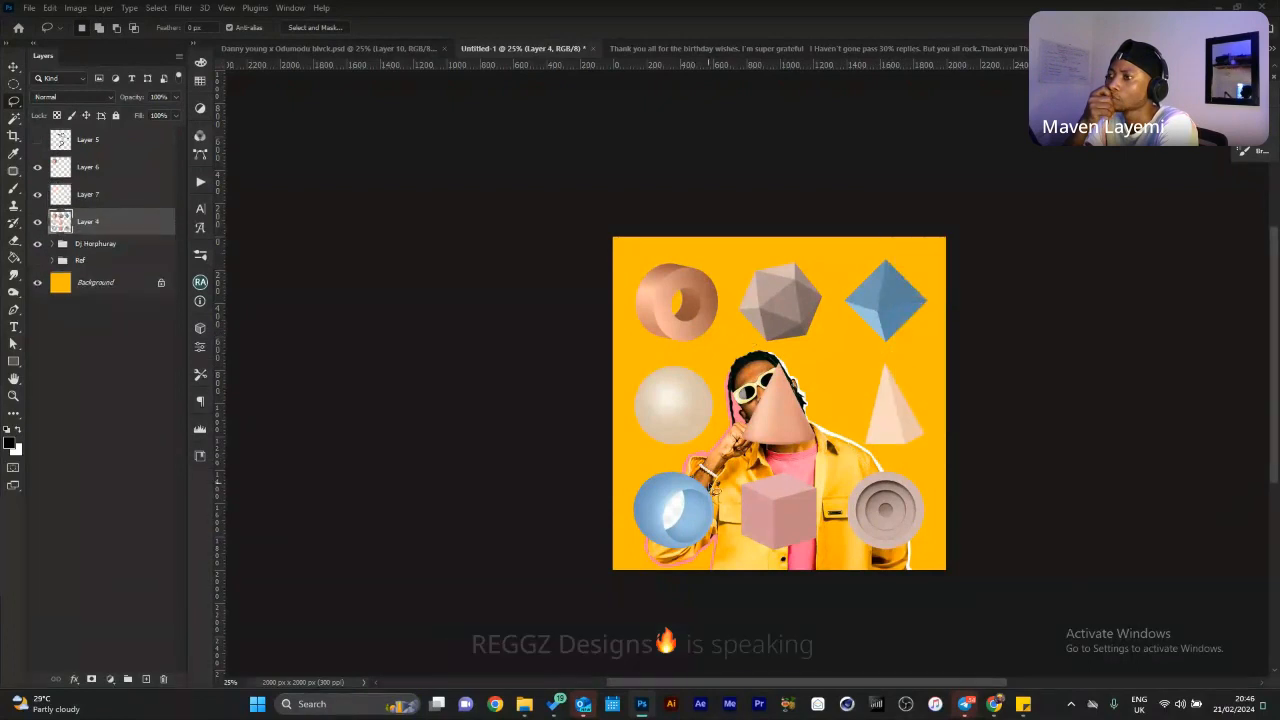
mouse_move(797, 461)
mouse_down()
mouse_move(800, 569)
mouse_move(799, 463)
mouse_up()
right_click(781, 511)
click(842, 353)
Delete Layer 4 with the remaining shapes.
click(163, 252)
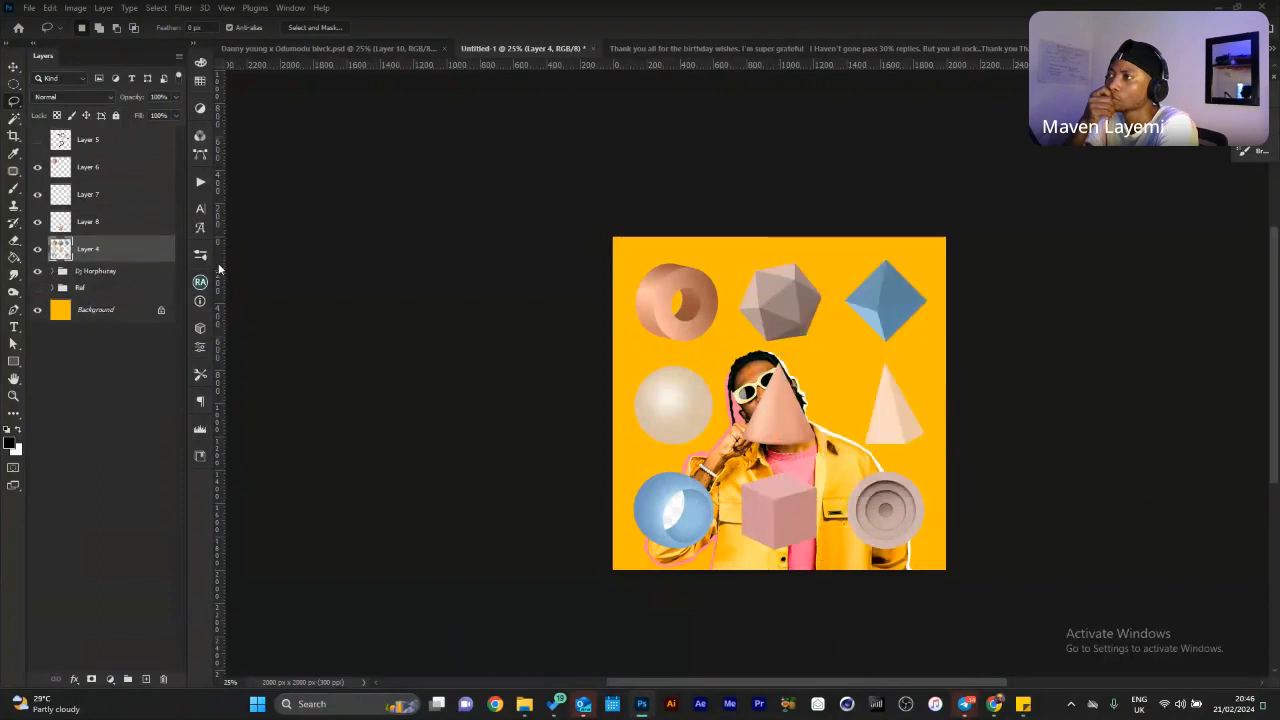
key(Delete)
key(v)
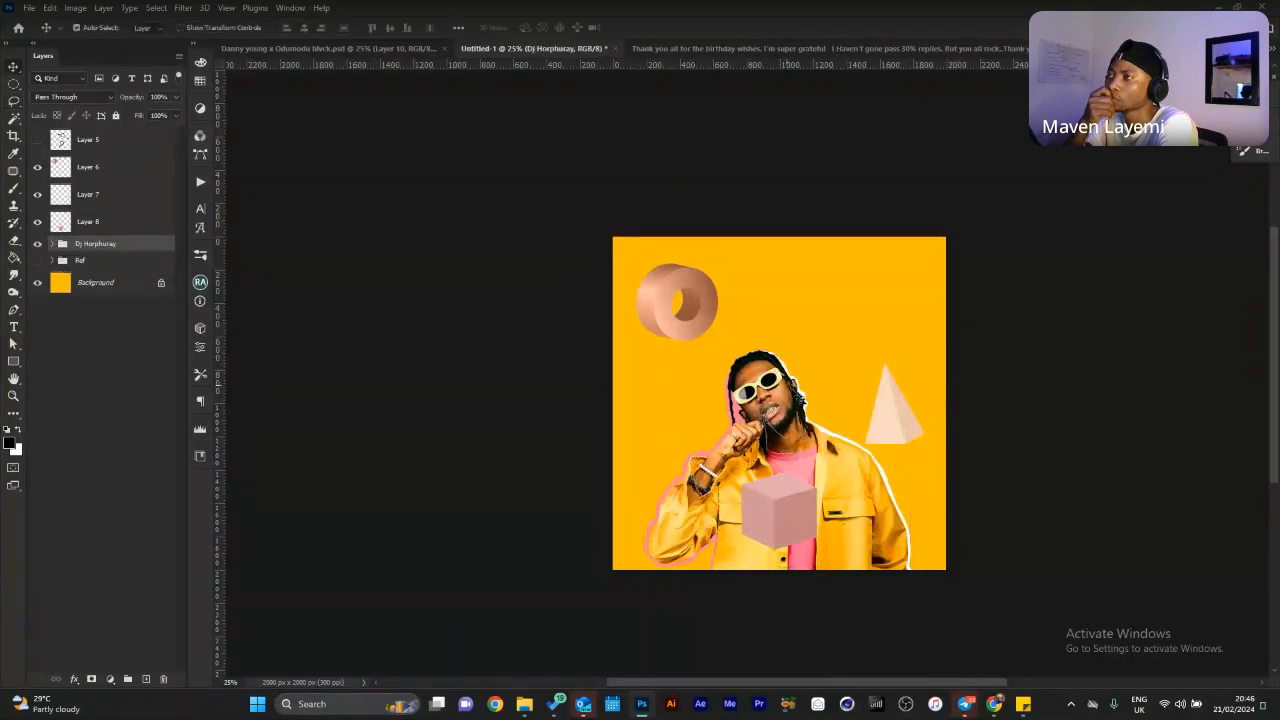
Move the copper ring so that it overlaps the upper right side of the man's head.
key(z)
click(810, 411)
drag(811, 412, 765, 385)
key(v)
drag(590, 264, 626, 293)
key(ctrl+z)
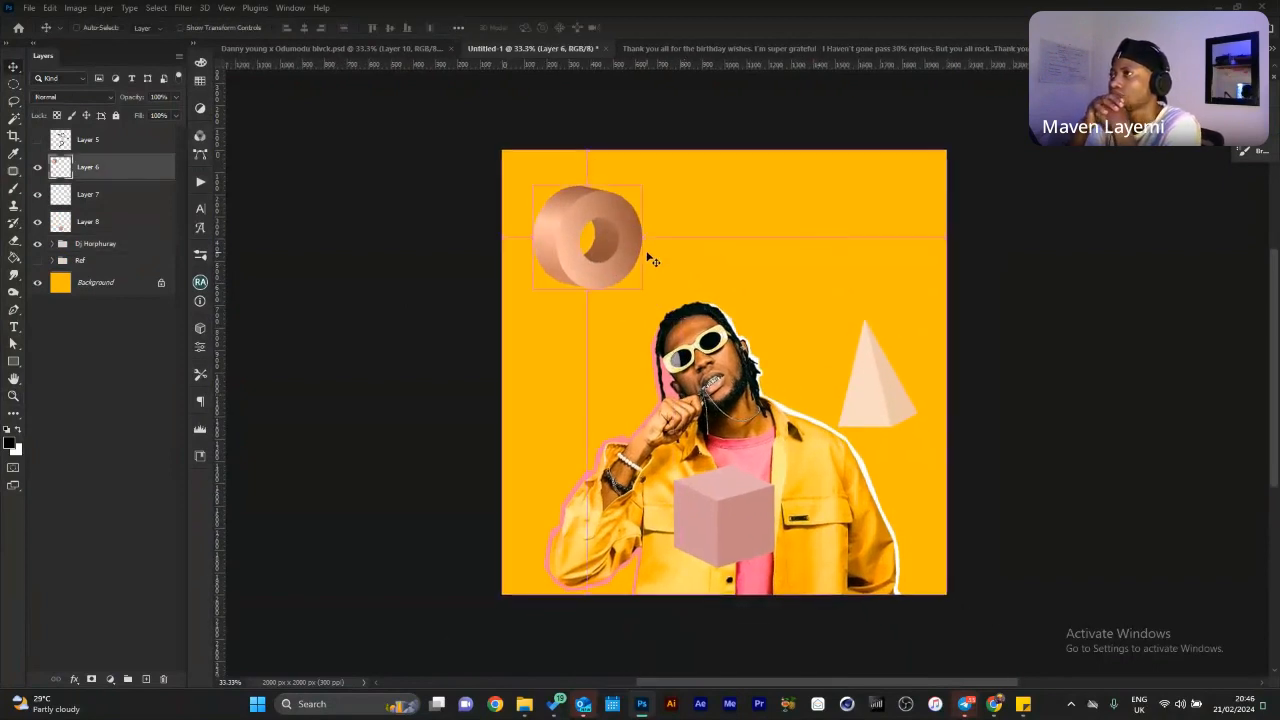
drag(633, 244, 761, 287)
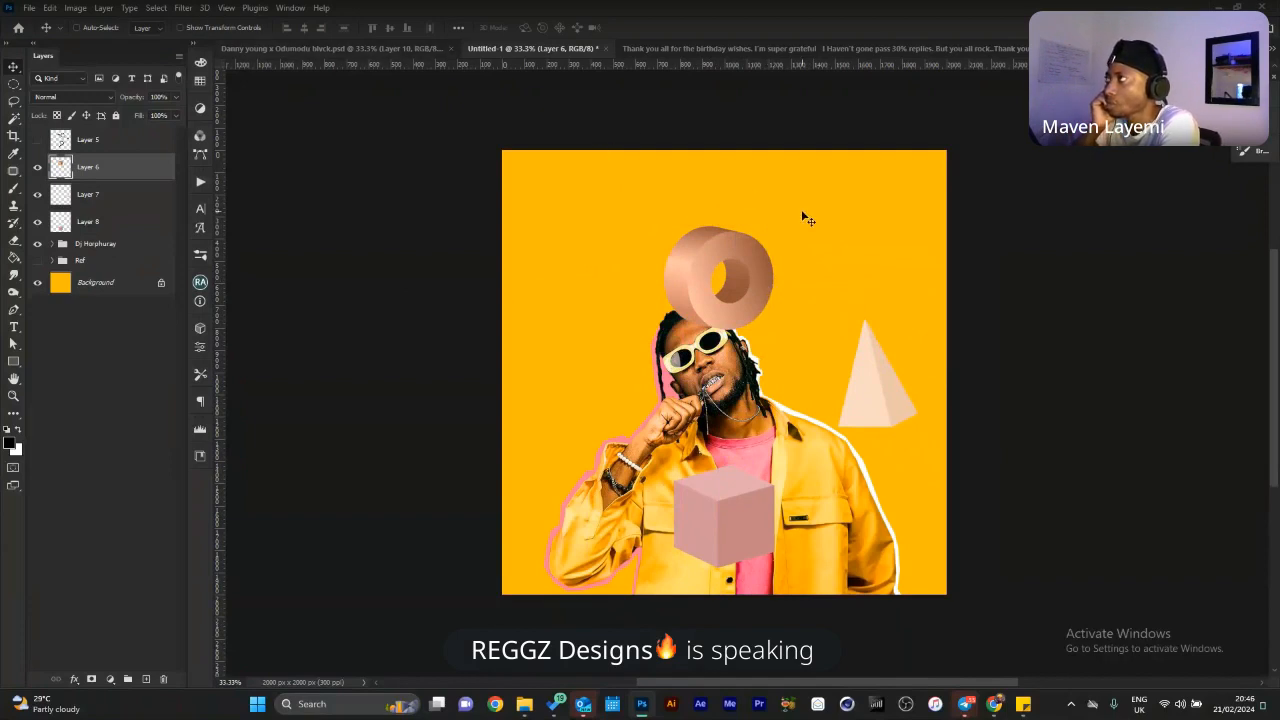
drag(750, 195, 779, 224)
Open the Camera Raw Filter for the copper ring and set Clarity to +100, Dehaze to +25 and Texture to +21.
click(183, 7)
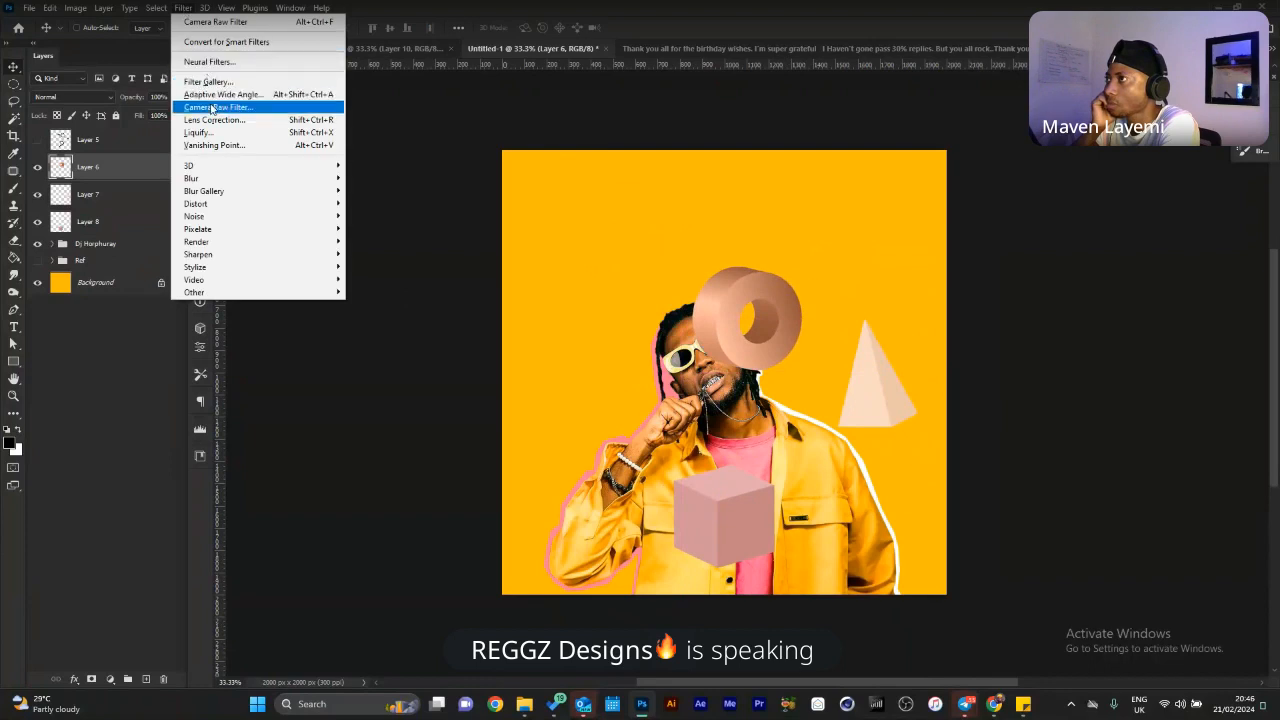
click(212, 107)
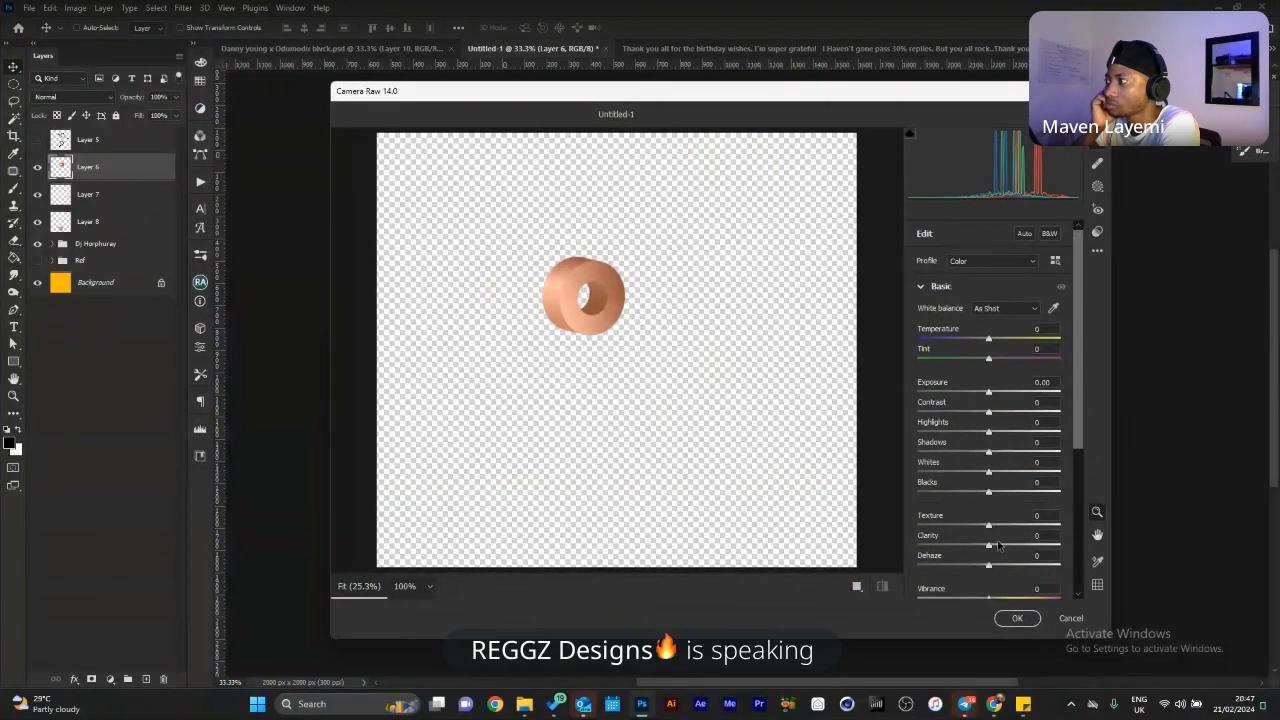
drag(997, 542, 1120, 555)
drag(989, 565, 1004, 527)
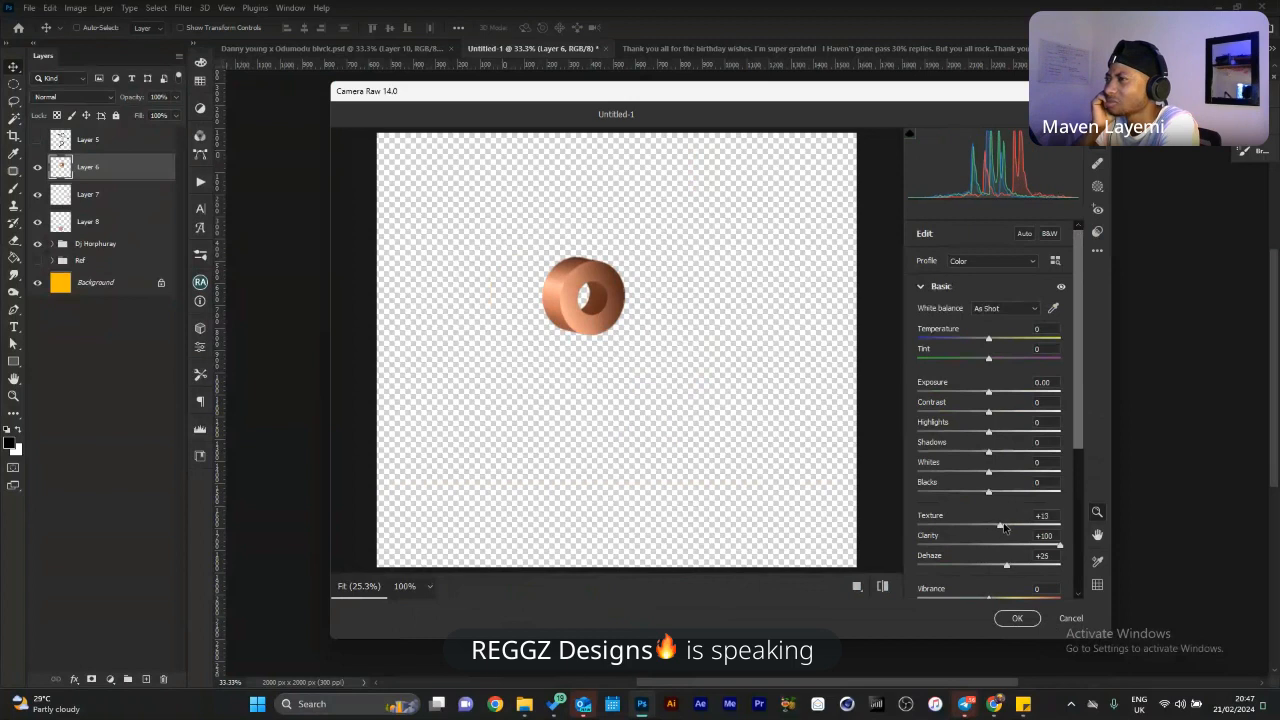
Shift the ring's colour to purple by setting Temperature to -20 and Tint to +73.
scroll(1080, 444, down, 1)
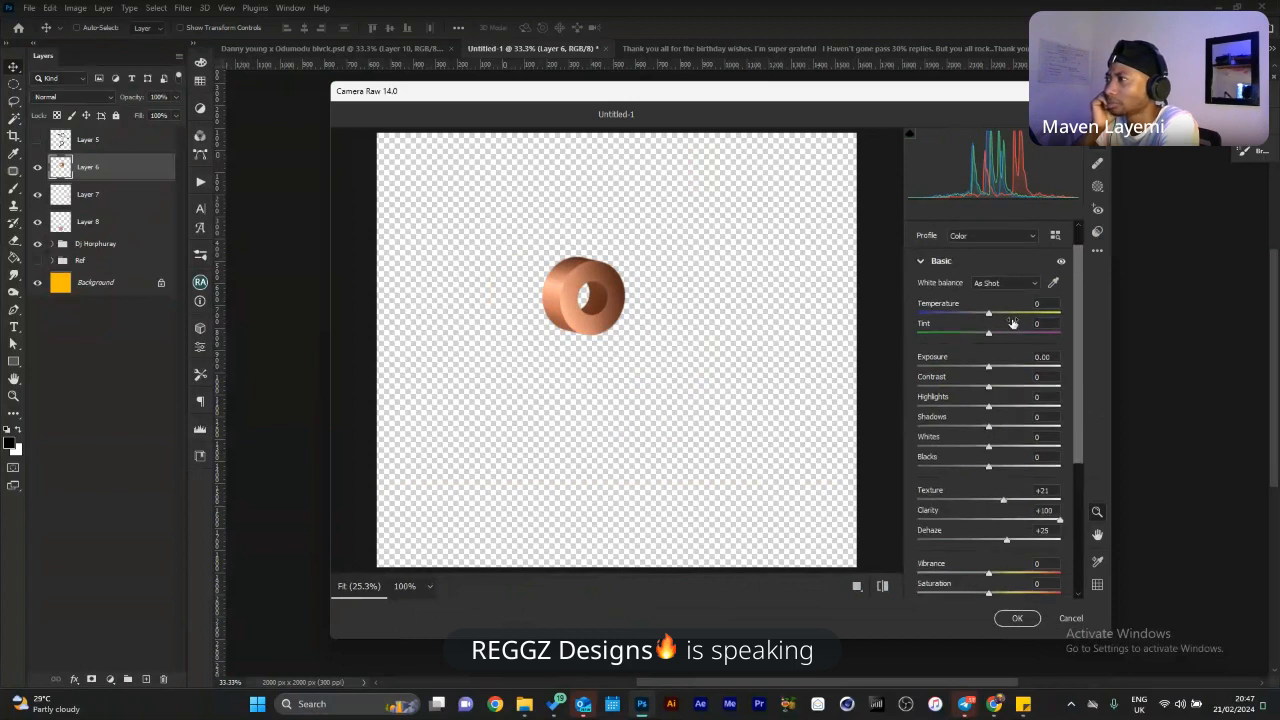
drag(912, 313, 1021, 335)
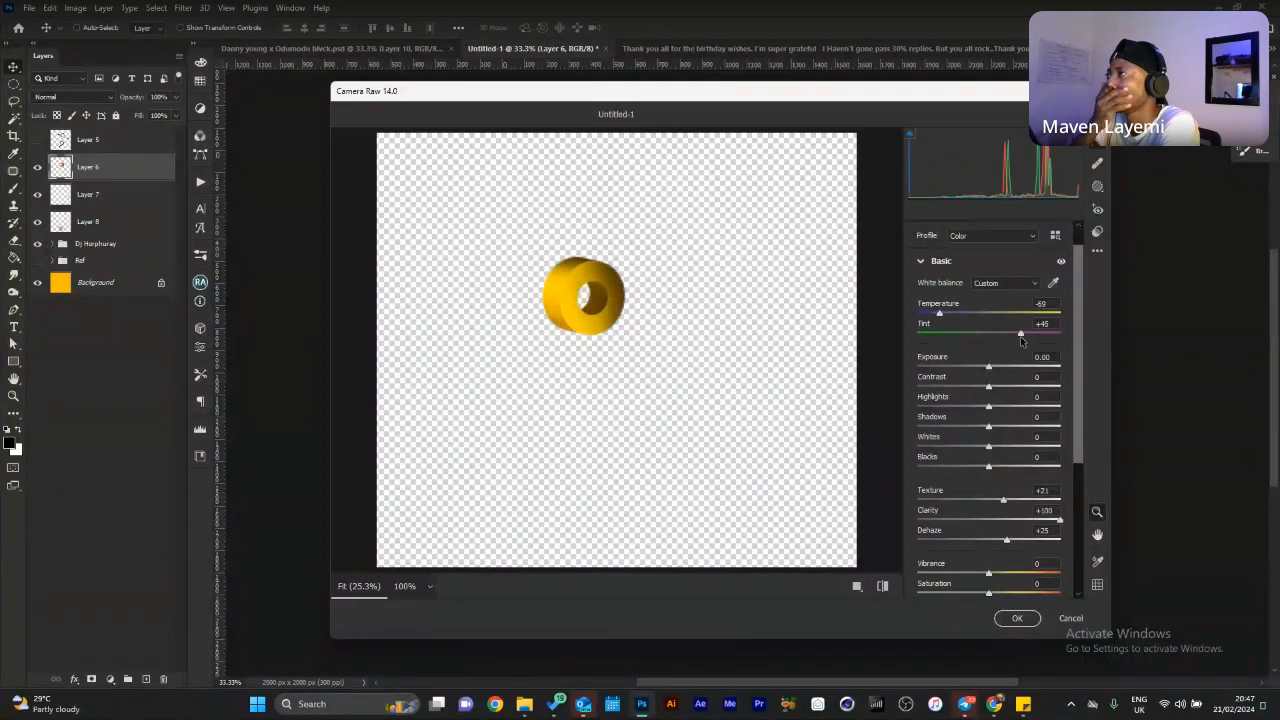
drag(939, 315, 917, 314)
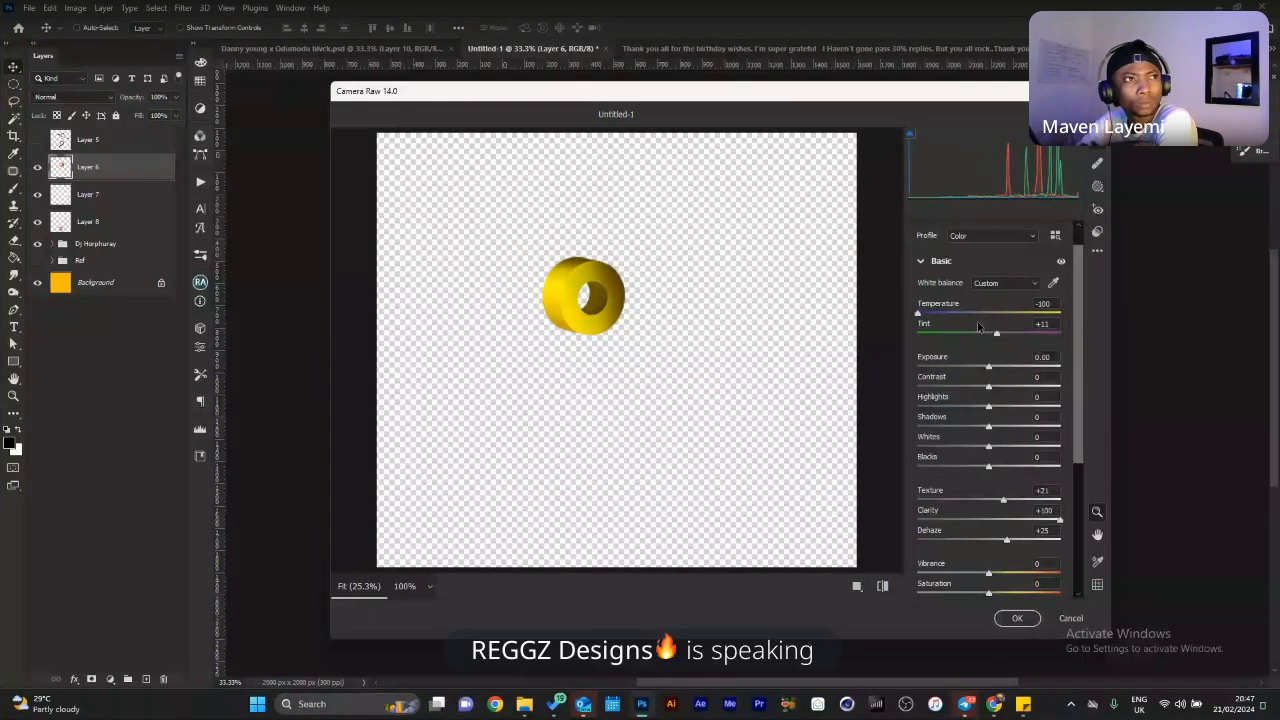
drag(1059, 334, 996, 334)
drag(917, 314, 1024, 314)
drag(897, 114, 880, 165)
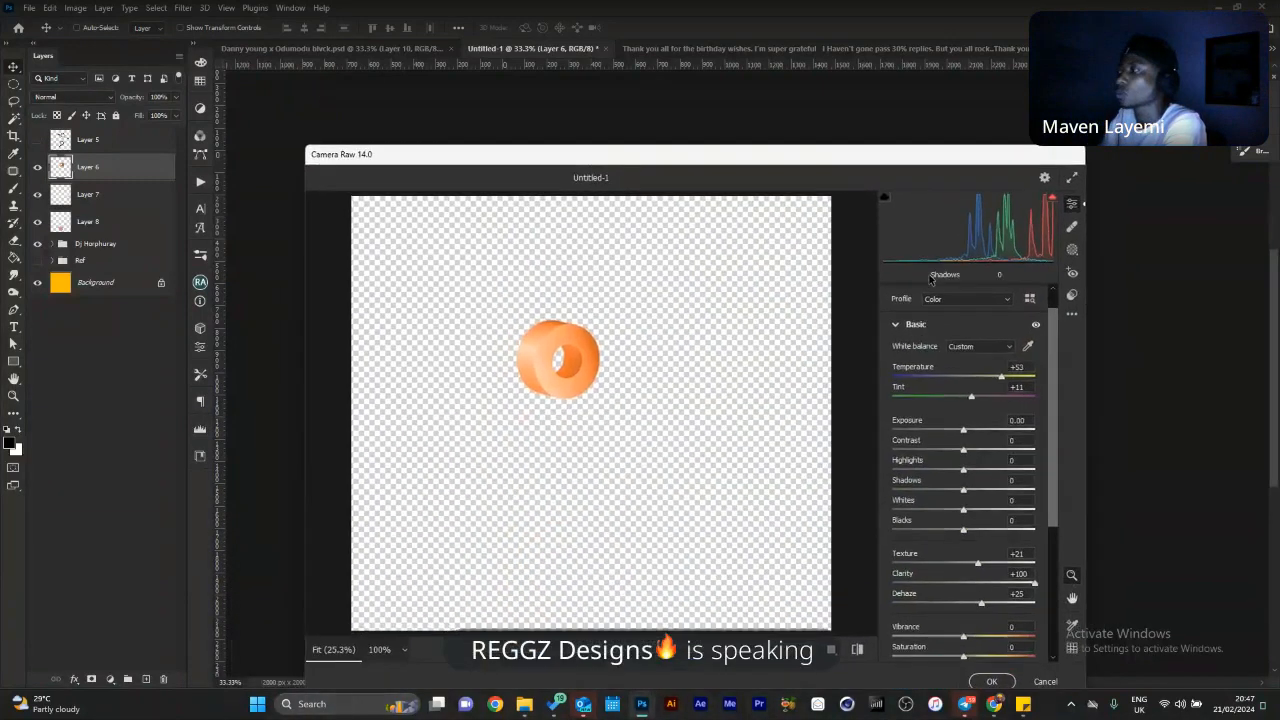
drag(1002, 398, 1011, 397)
drag(1001, 376, 950, 378)
Set the ring's Exposure to +0.35, Contrast +7, Highlights +6, Shadows -49, Whites -74, Blacks -46 and Texture +49.
drag(1038, 400, 1050, 462)
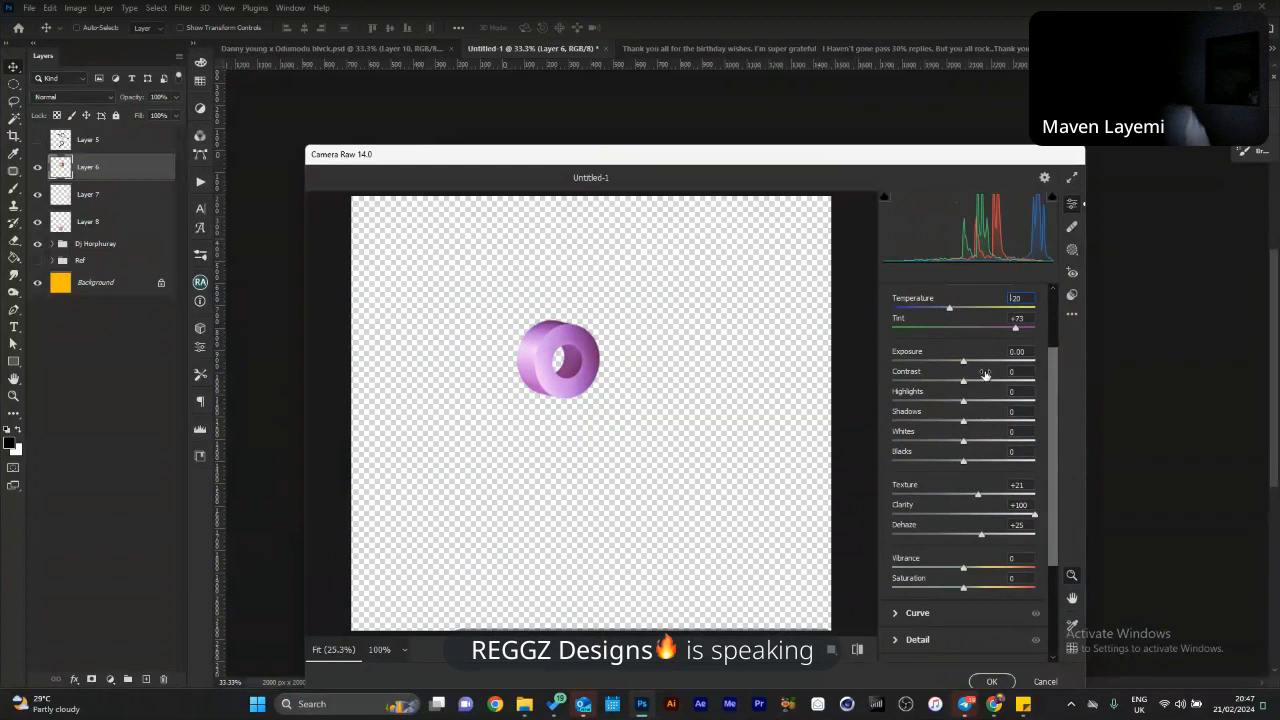
drag(965, 361, 969, 361)
drag(965, 381, 970, 381)
drag(965, 401, 934, 462)
drag(983, 496, 993, 534)
Set the Color Mixer hues to Reds -24, Oranges -30, Purples +56 and Magentas -21, and apply the Camera Raw filter to the ring.
scroll(1040, 520, down, 1)
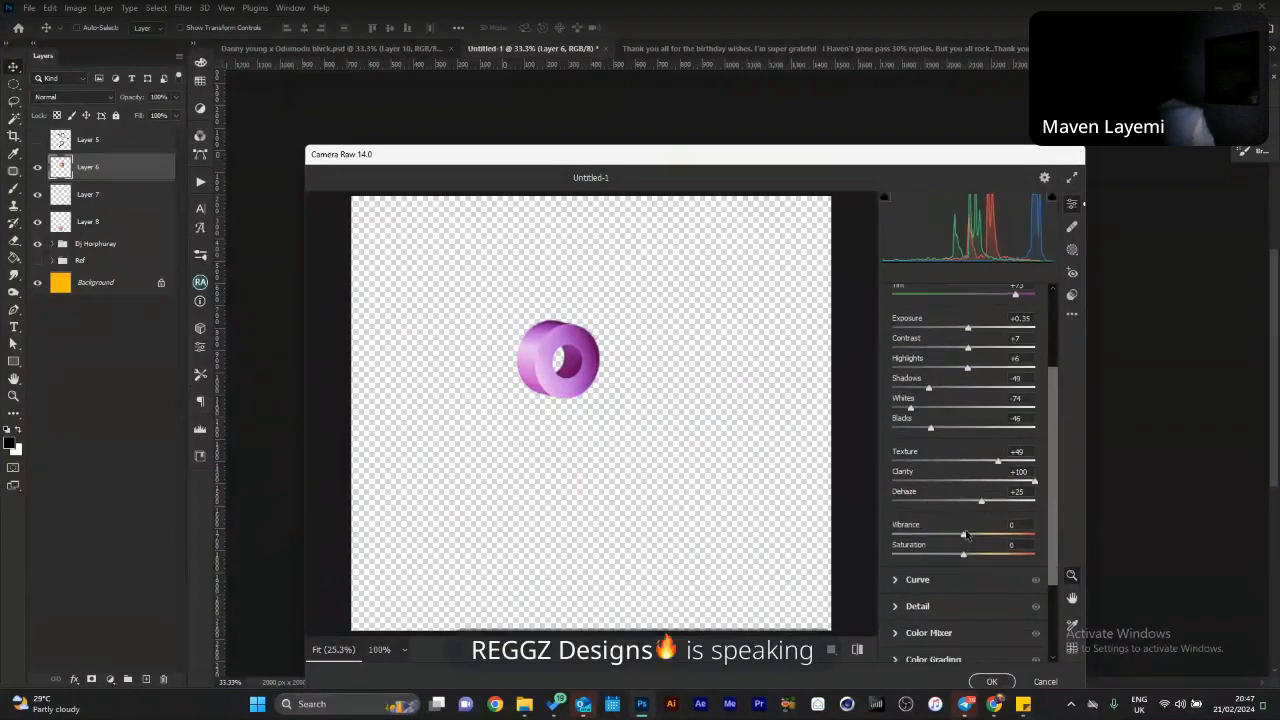
click(902, 633)
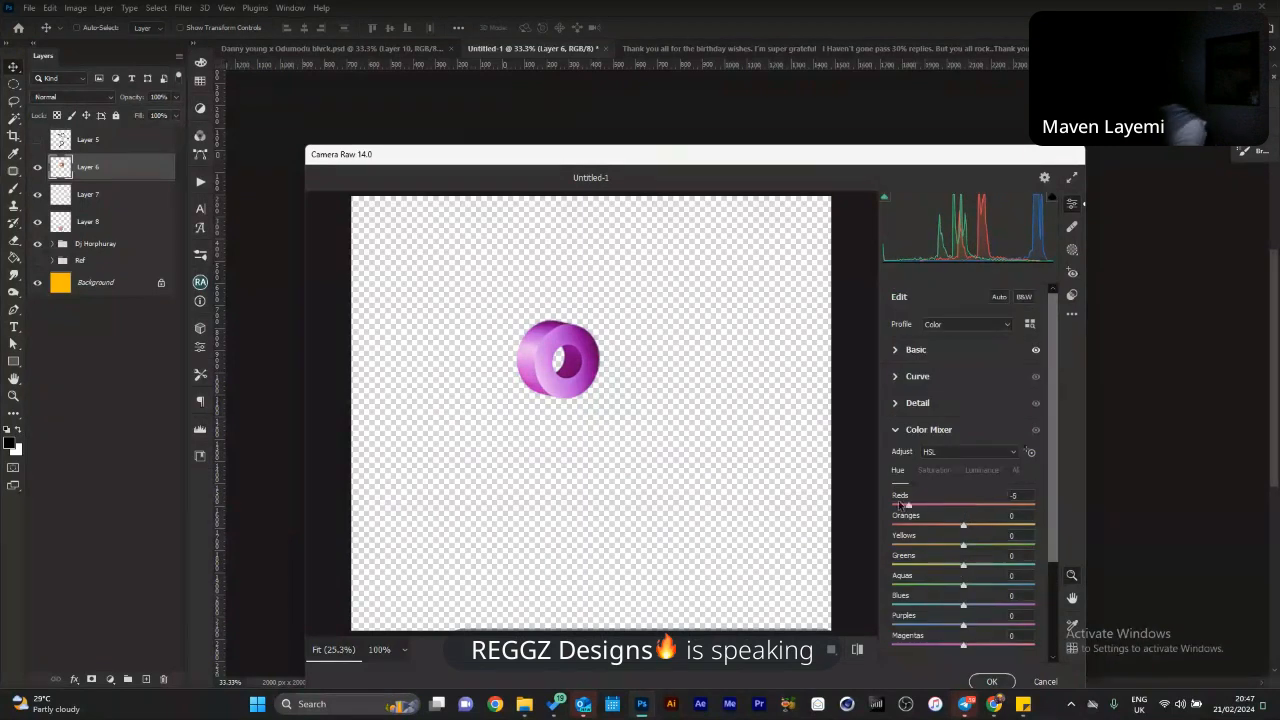
drag(903, 505, 946, 506)
drag(993, 616, 949, 647)
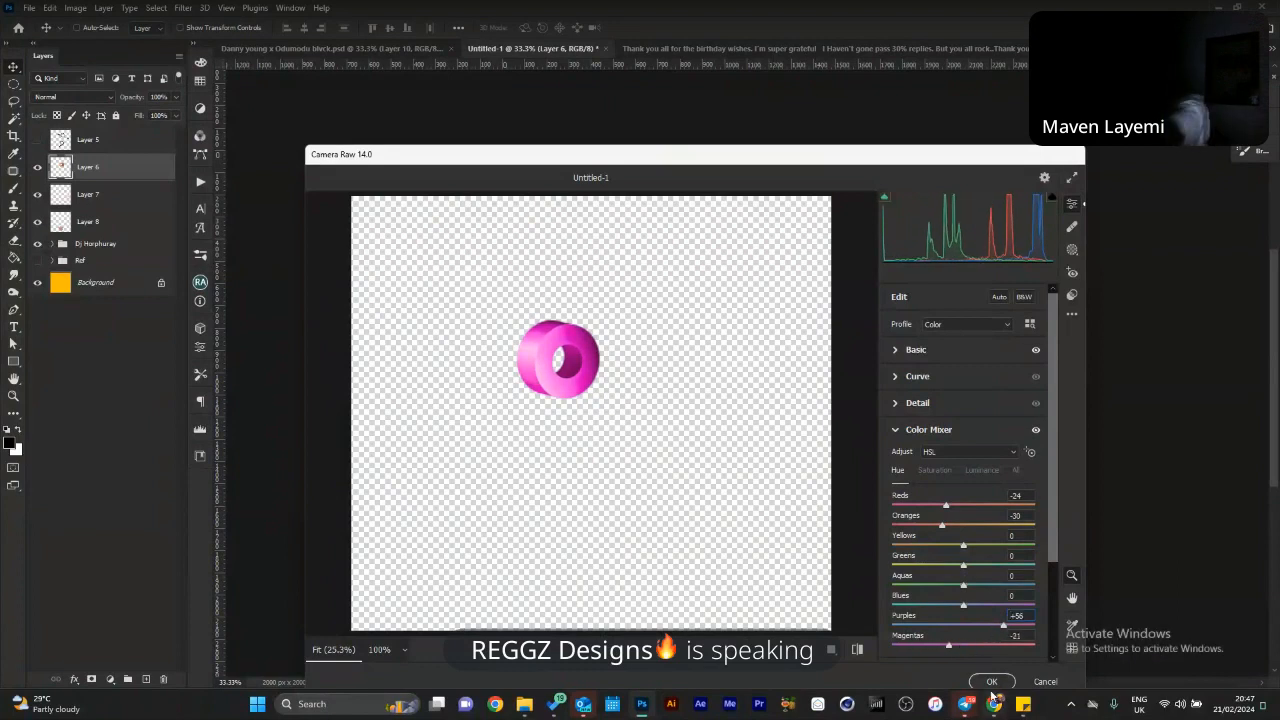
drag(843, 157, 826, 123)
click(984, 650)
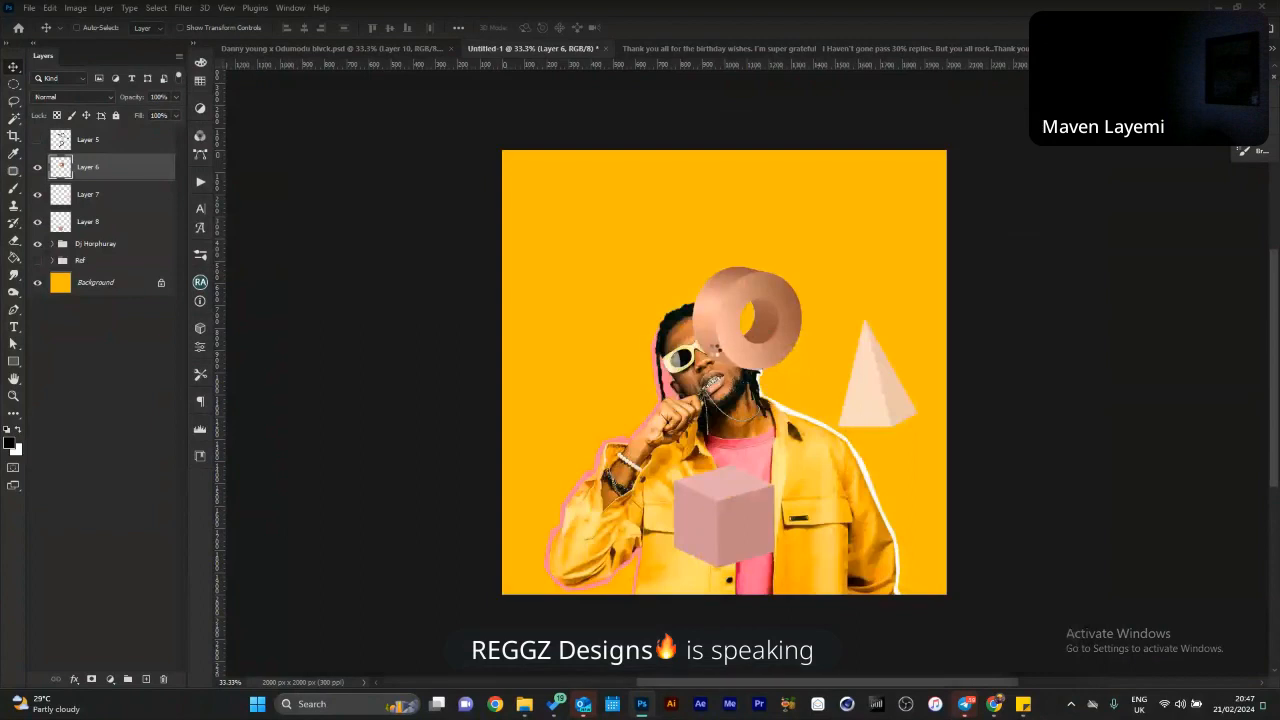
key(ctrl+u)
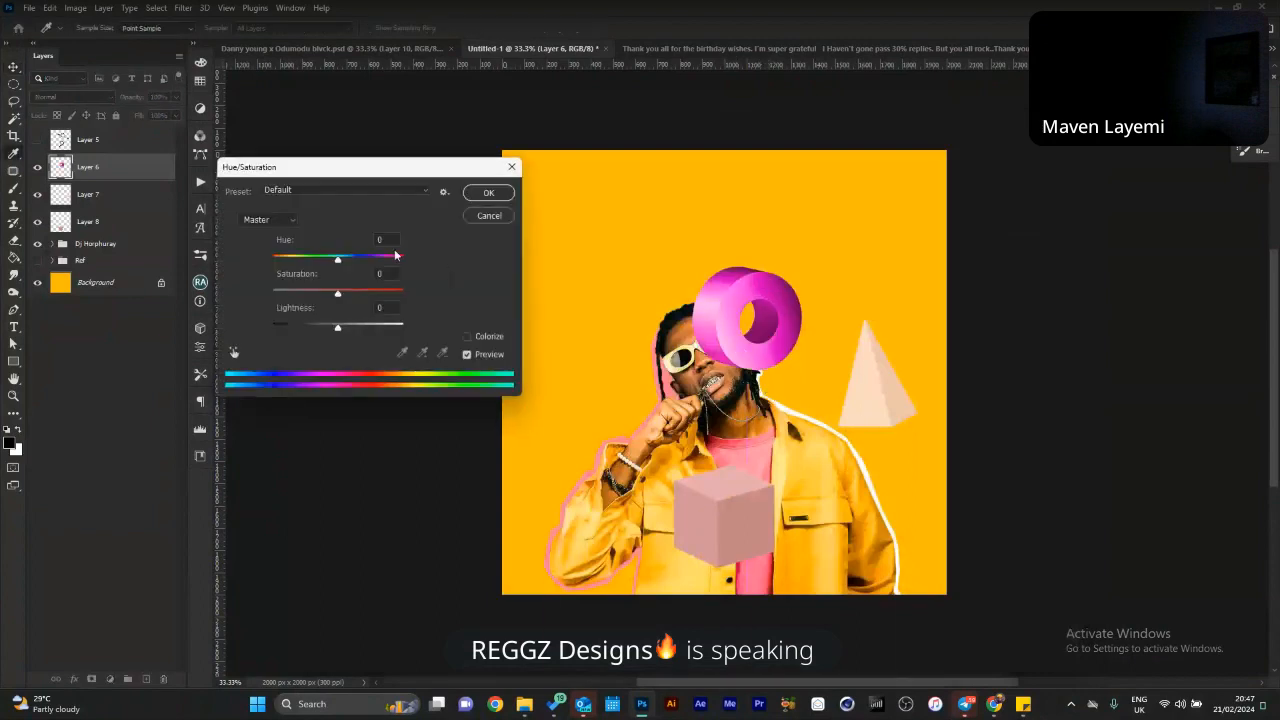
drag(340, 259, 386, 263)
key(Escape)
Apply the Oil Paint filter to the purple ring with Stylization 5.3, Cleanliness 7.0 and Scale 5.2.
key(z)
drag(810, 325, 602, 221)
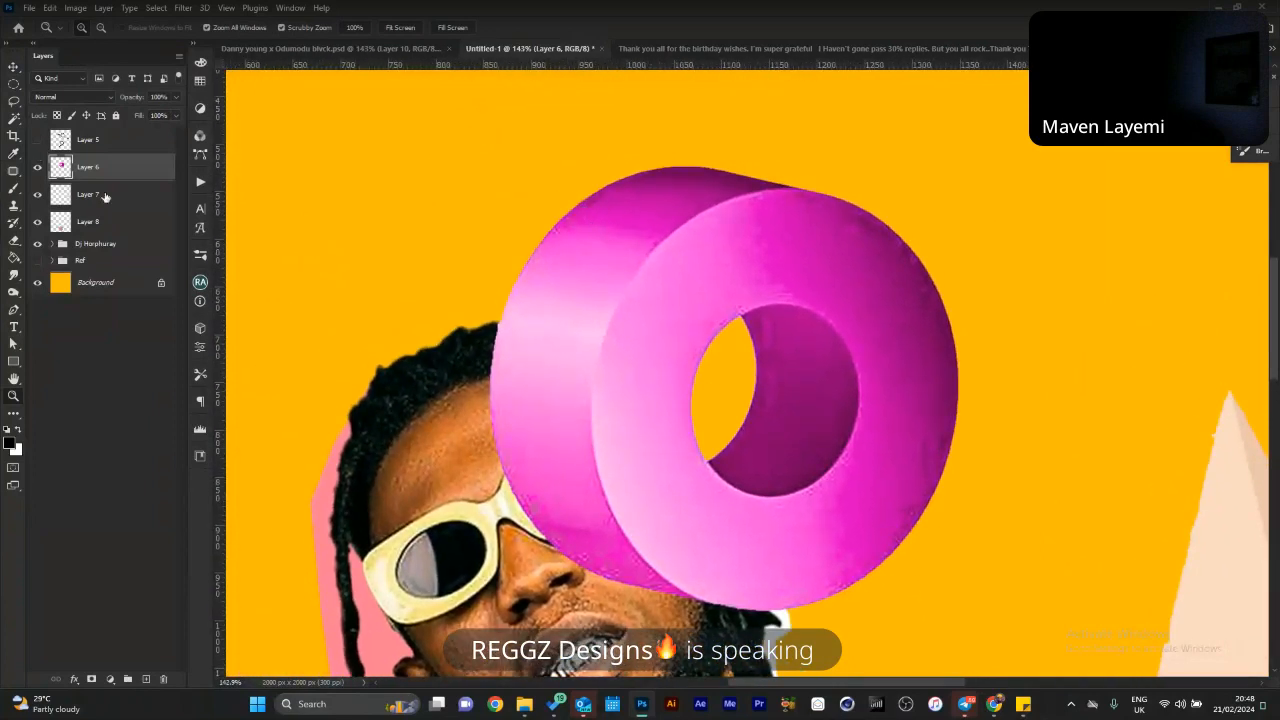
click(186, 8)
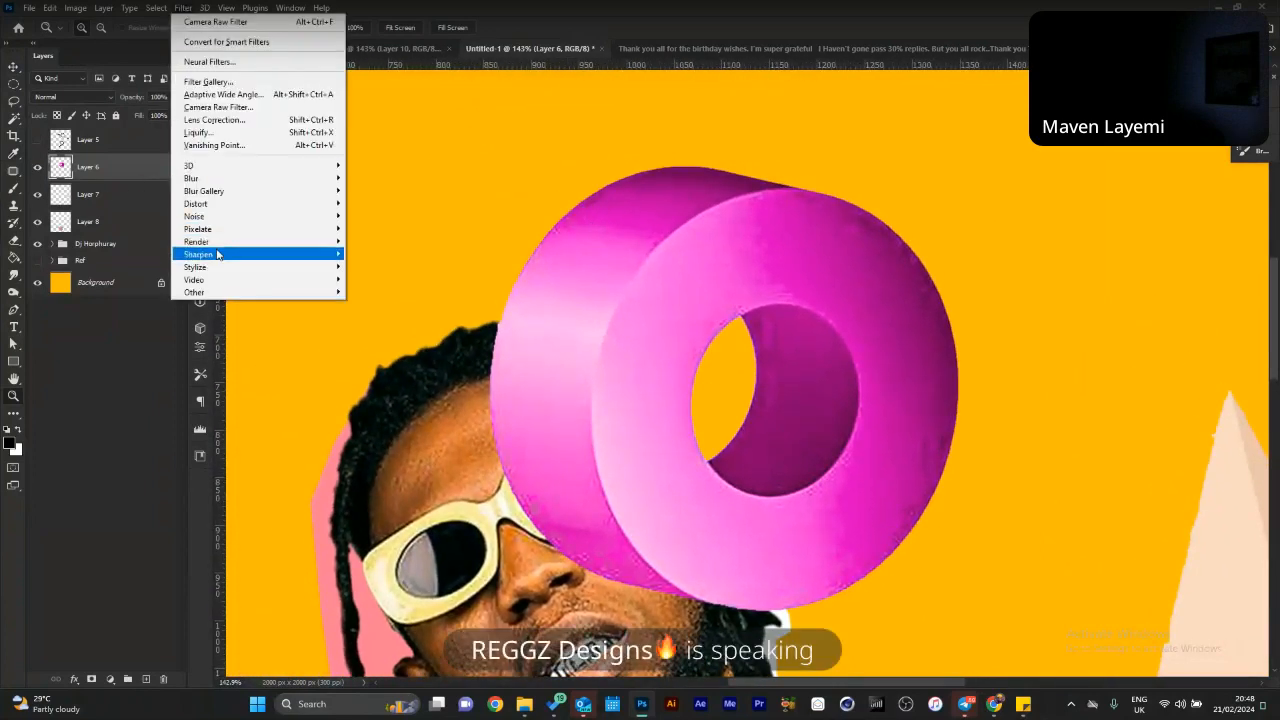
mouse_move(213, 268)
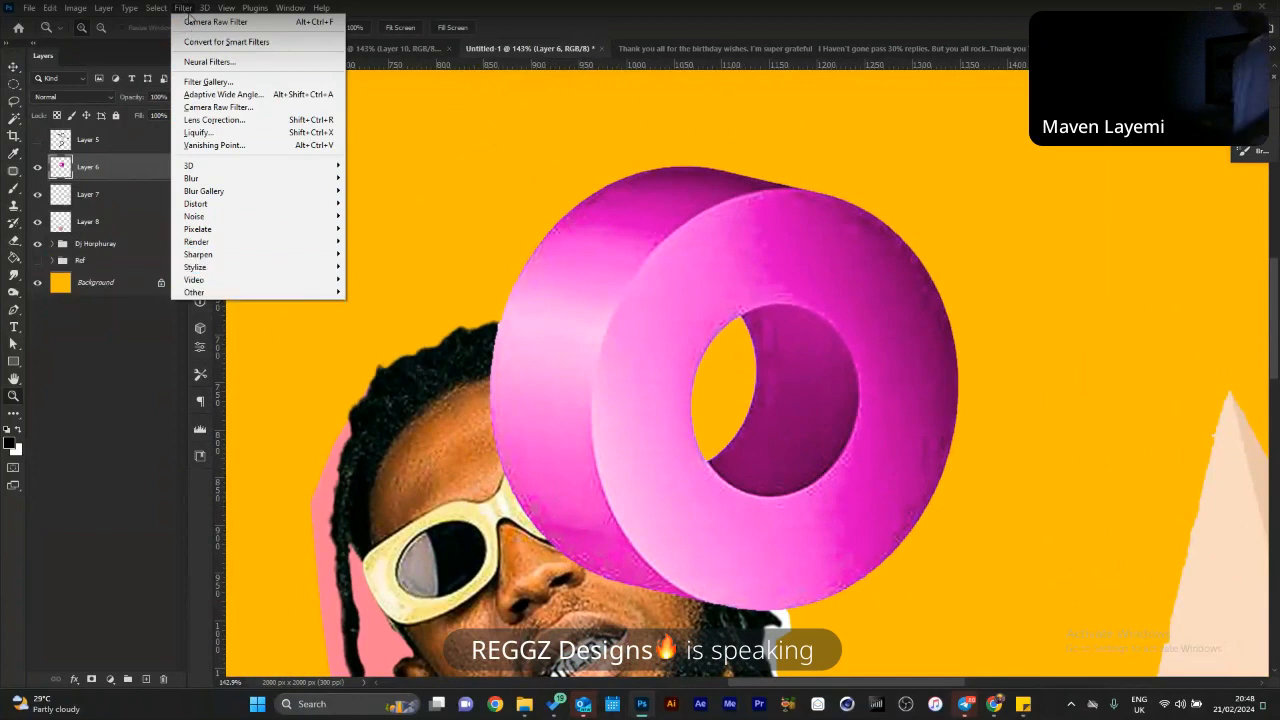
click(380, 316)
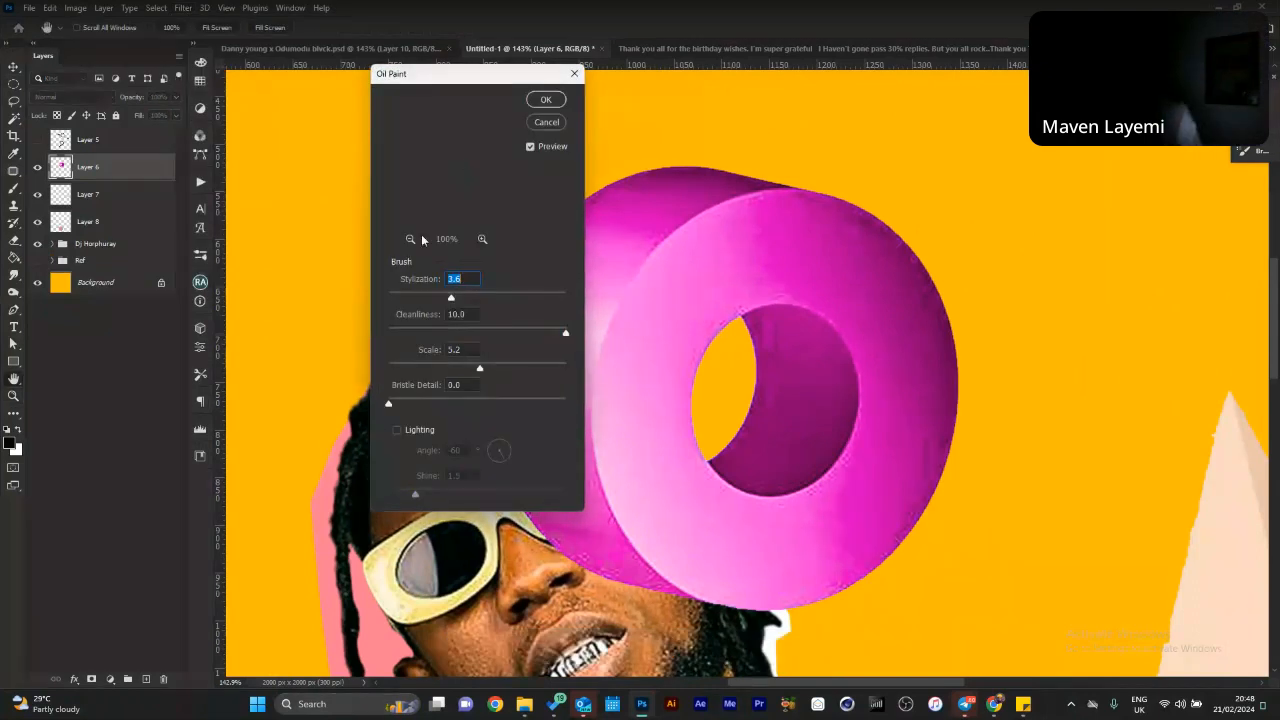
click(410, 239)
click(483, 239)
mouse_move(478, 215)
mouse_down()
mouse_move(474, 183)
mouse_move(490, 226)
mouse_up()
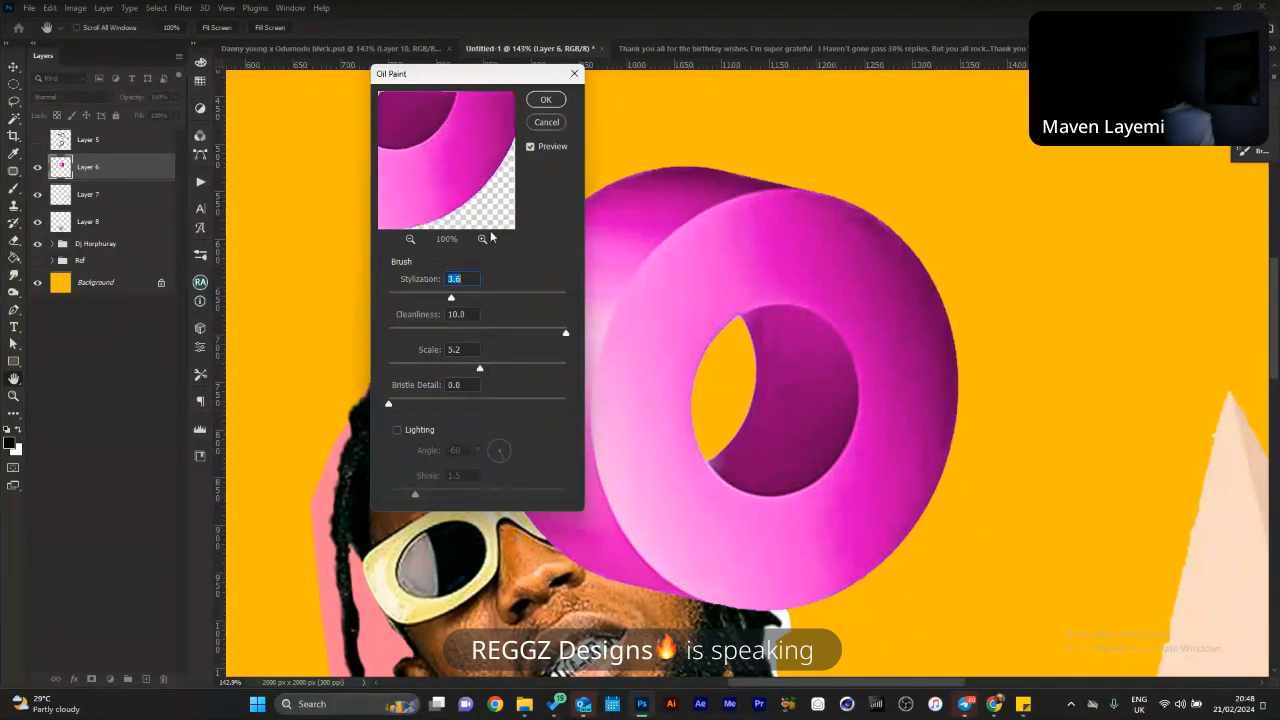
drag(472, 175, 537, 263)
drag(482, 203, 543, 200)
mouse_move(475, 155)
mouse_down()
mouse_move(499, 240)
mouse_move(456, 170)
mouse_move(421, 162)
mouse_move(455, 302)
mouse_up()
click(482, 297)
drag(480, 183, 502, 188)
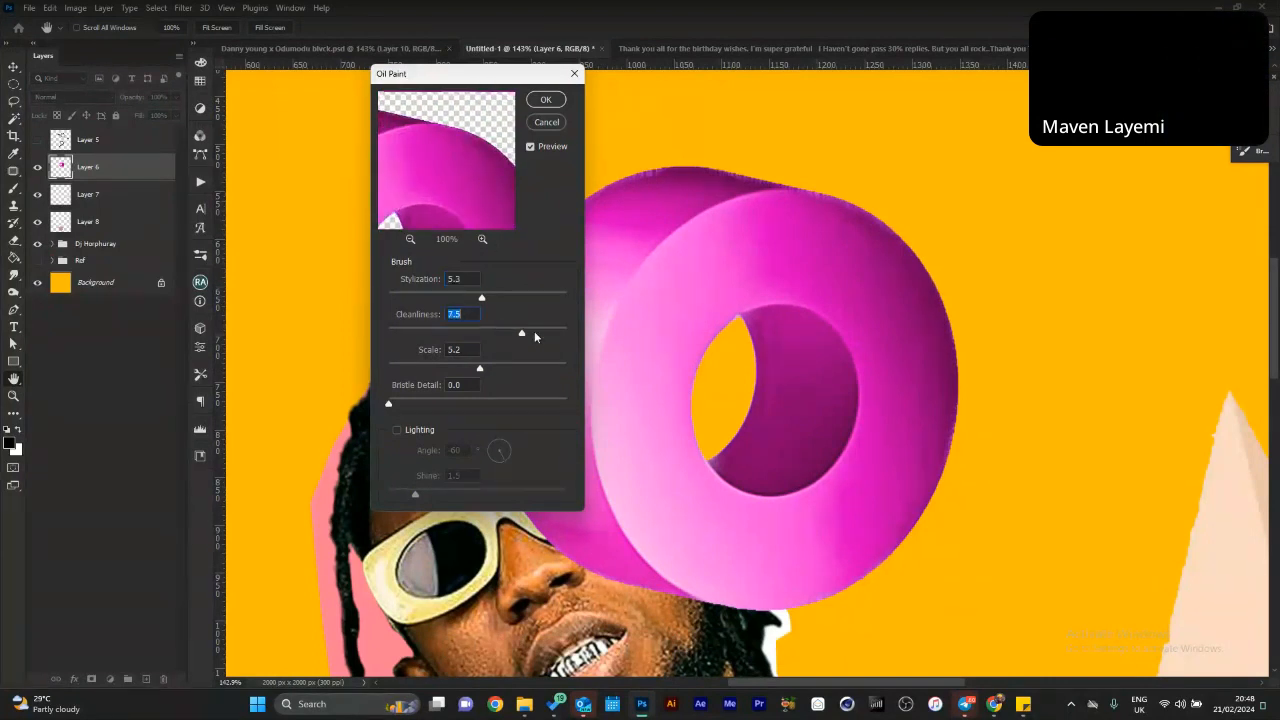
click(546, 100)
Rotate the purple ring counterclockwise and place it beside the man's raised hand.
drag(808, 334, 920, 329)
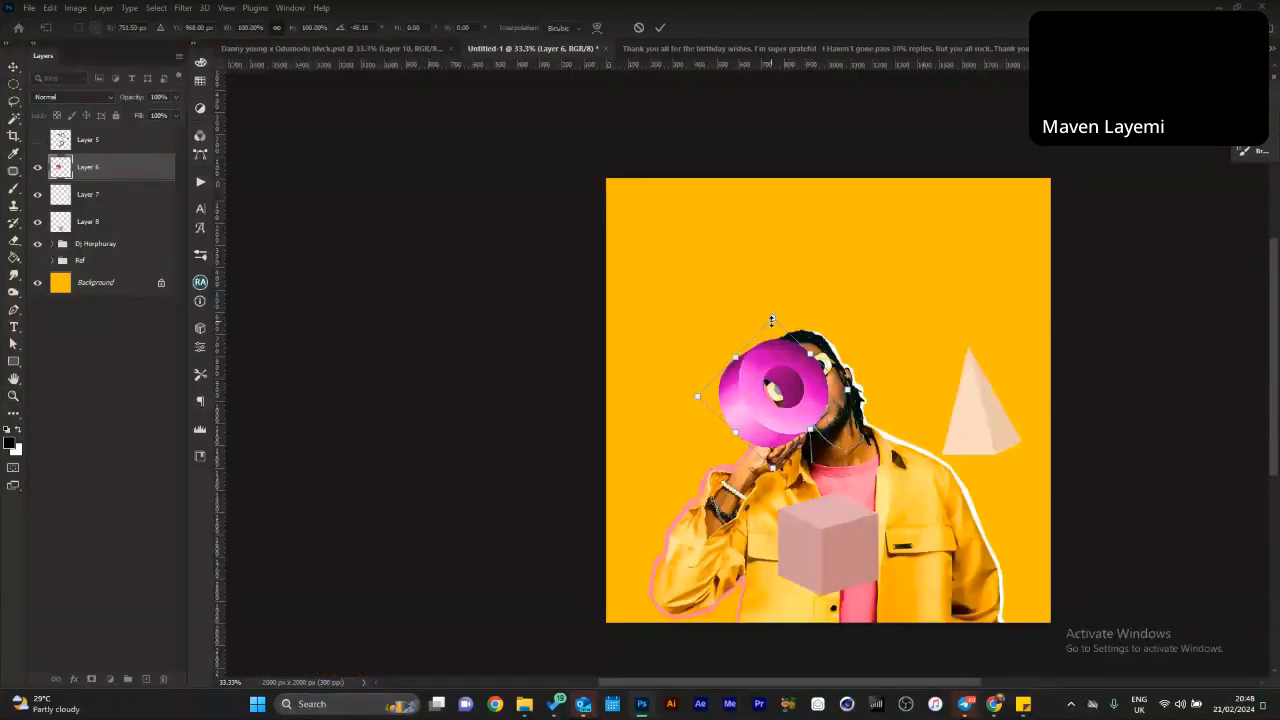
drag(772, 318, 749, 314)
drag(782, 402, 729, 472)
drag(792, 438, 803, 434)
key(Return)
drag(760, 471, 742, 466)
Move the cube up below the man's chin and set its Camera Raw Texture to +22, Clarity to +49 and Dehaze to +32.
drag(835, 512, 937, 451)
key(ctrl+space)
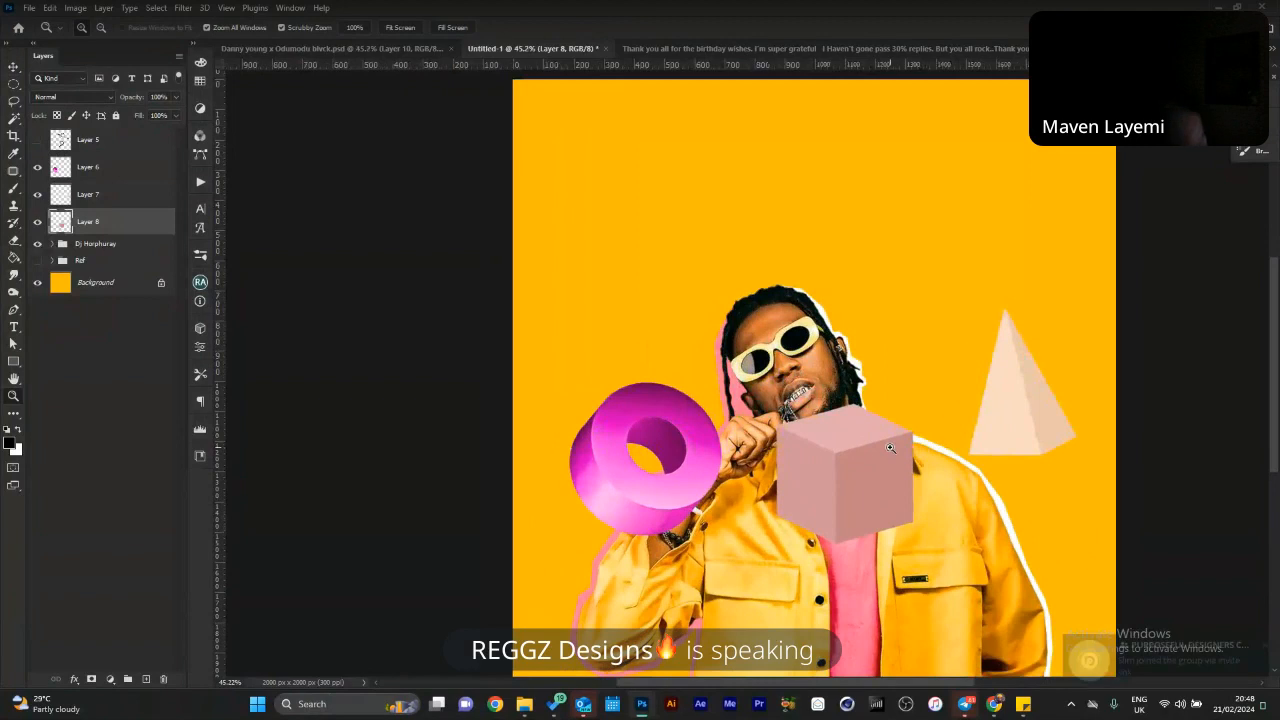
click(183, 7)
click(240, 104)
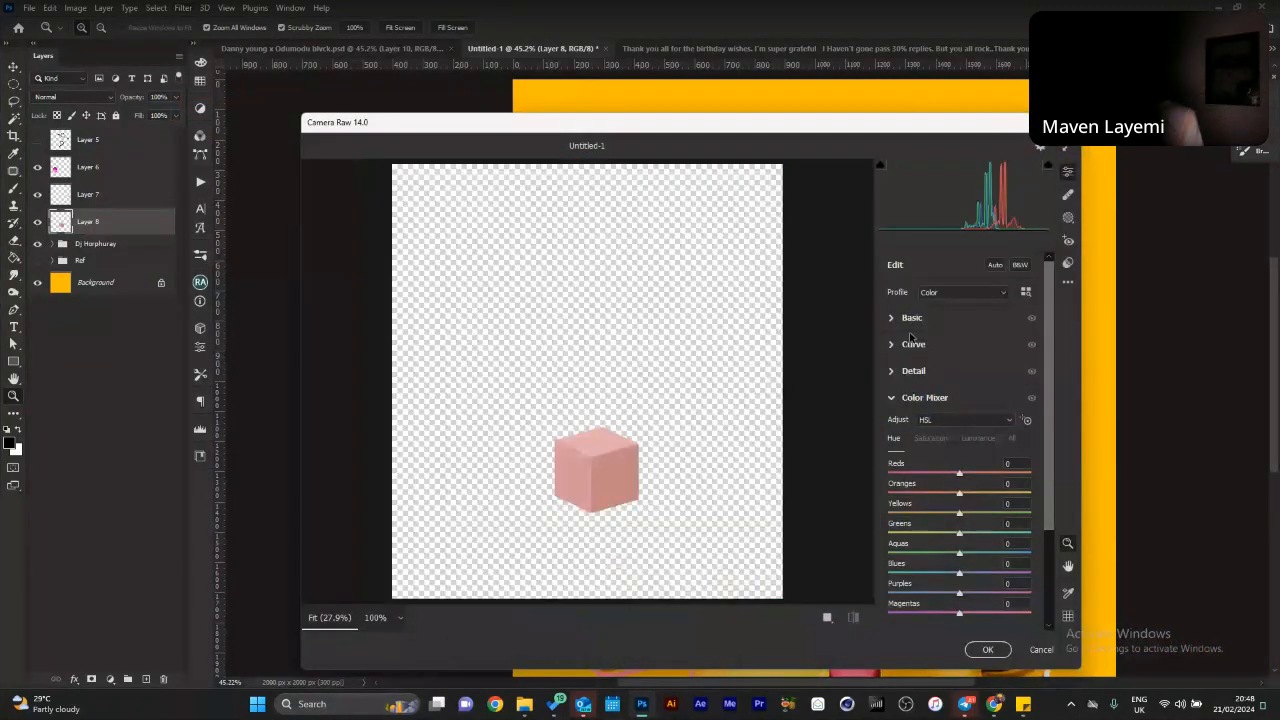
click(893, 319)
drag(960, 535, 985, 517)
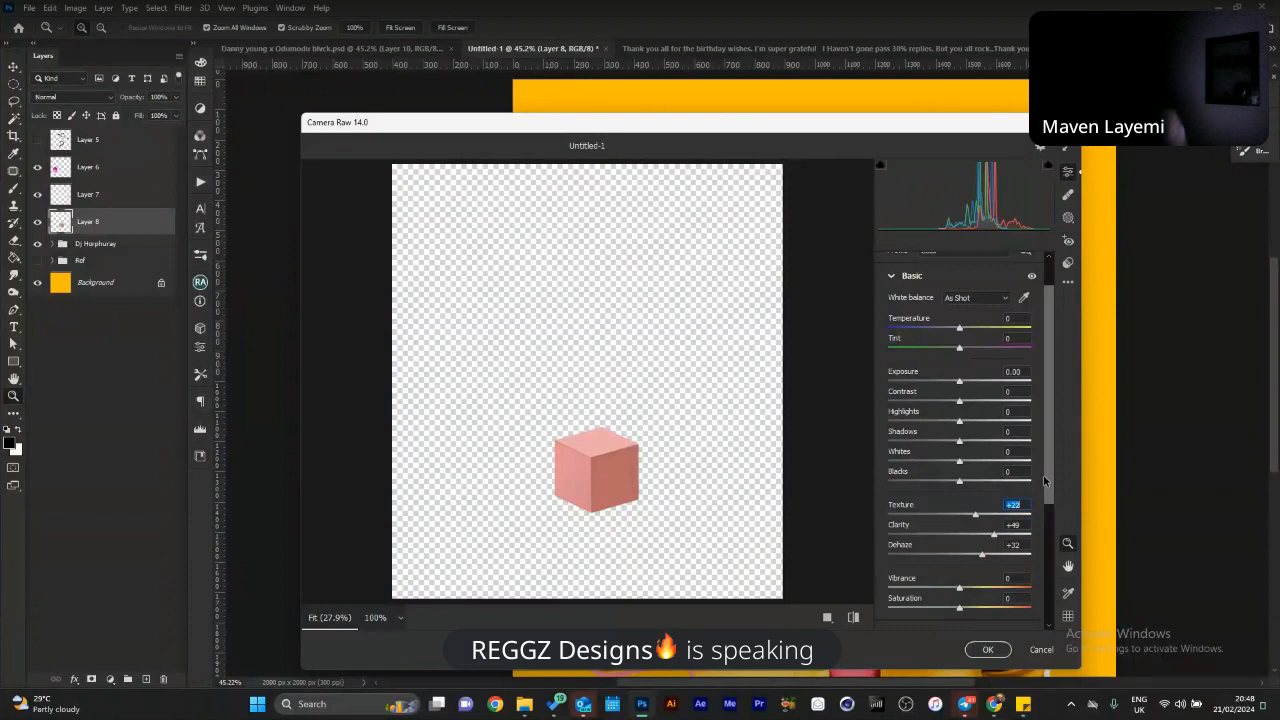
Shift the cube's colour to lilac with the Camera Raw white balance and tone adjustments, and apply the filter.
mouse_move(1009, 354)
mouse_down()
mouse_move(1018, 348)
mouse_move(986, 330)
mouse_move(935, 330)
mouse_move(991, 335)
mouse_move(966, 344)
mouse_move(1023, 355)
mouse_up()
drag(960, 484, 940, 404)
mouse_move(959, 384)
mouse_down()
mouse_move(996, 384)
mouse_move(940, 384)
mouse_move(984, 405)
mouse_move(962, 405)
mouse_up()
drag(940, 384, 967, 384)
click(988, 650)
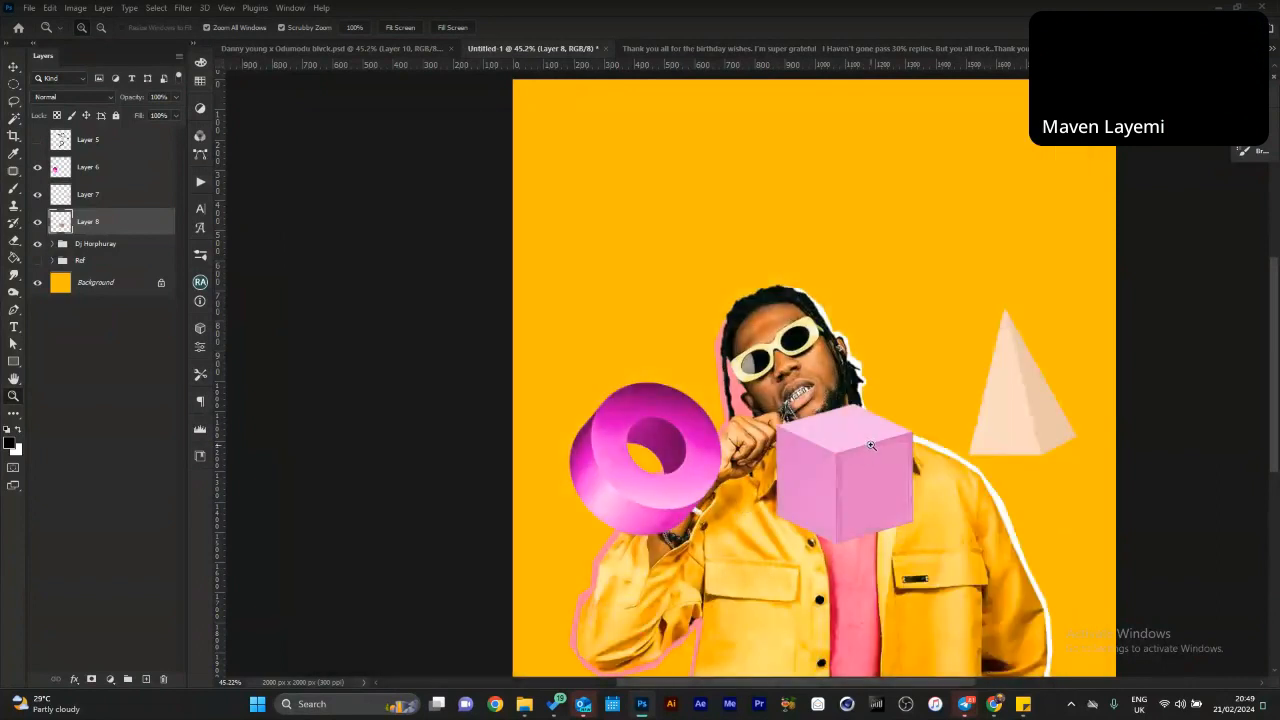
Give the pyramid the cube's pink Camera Raw colouring and apply Oil Paint with Stylization 5.3, Cleanliness 7.0 and Scale 5.2.
scroll(919, 437, down, 3)
key(v)
click(934, 305)
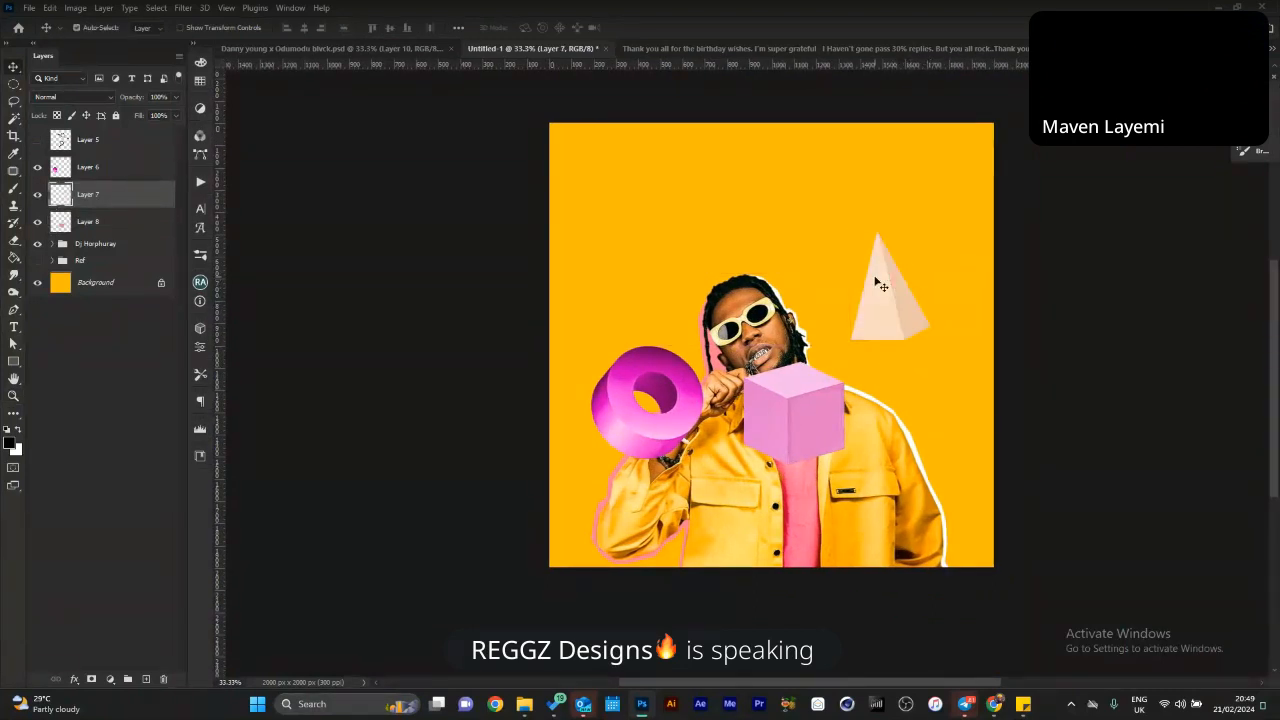
key(z)
drag(897, 290, 943, 267)
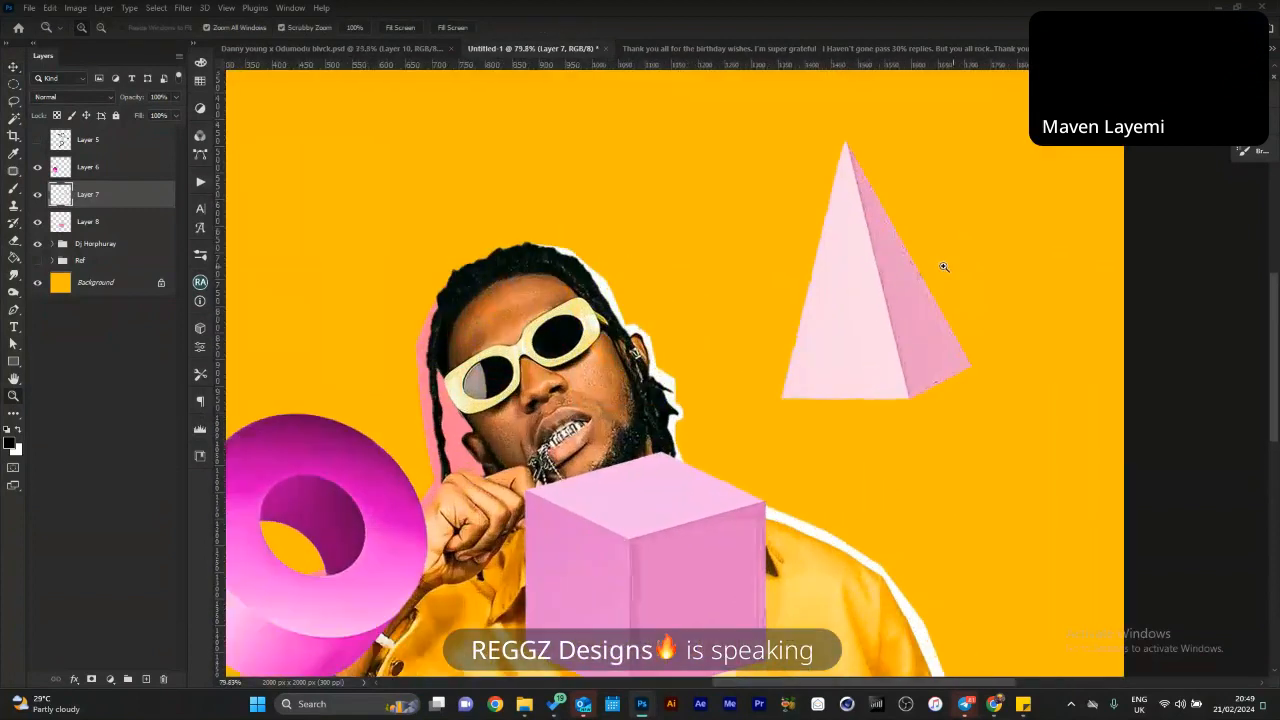
click(184, 7)
mouse_move(207, 267)
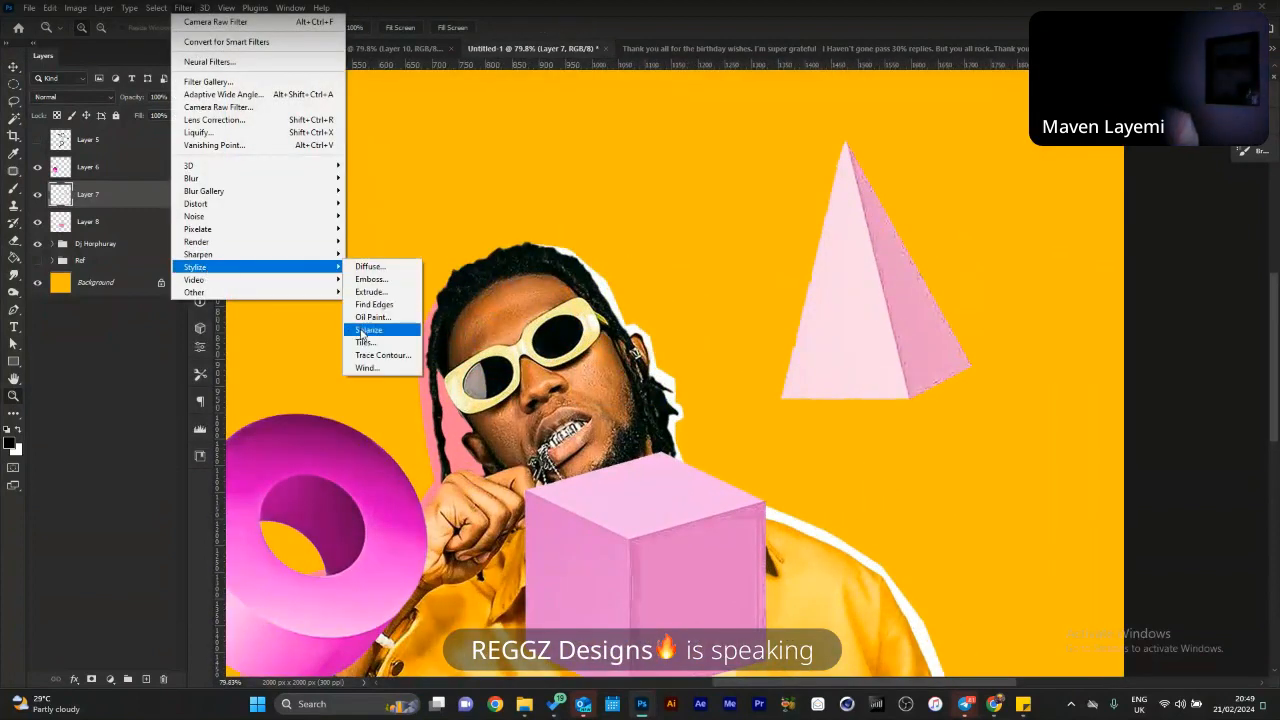
click(372, 317)
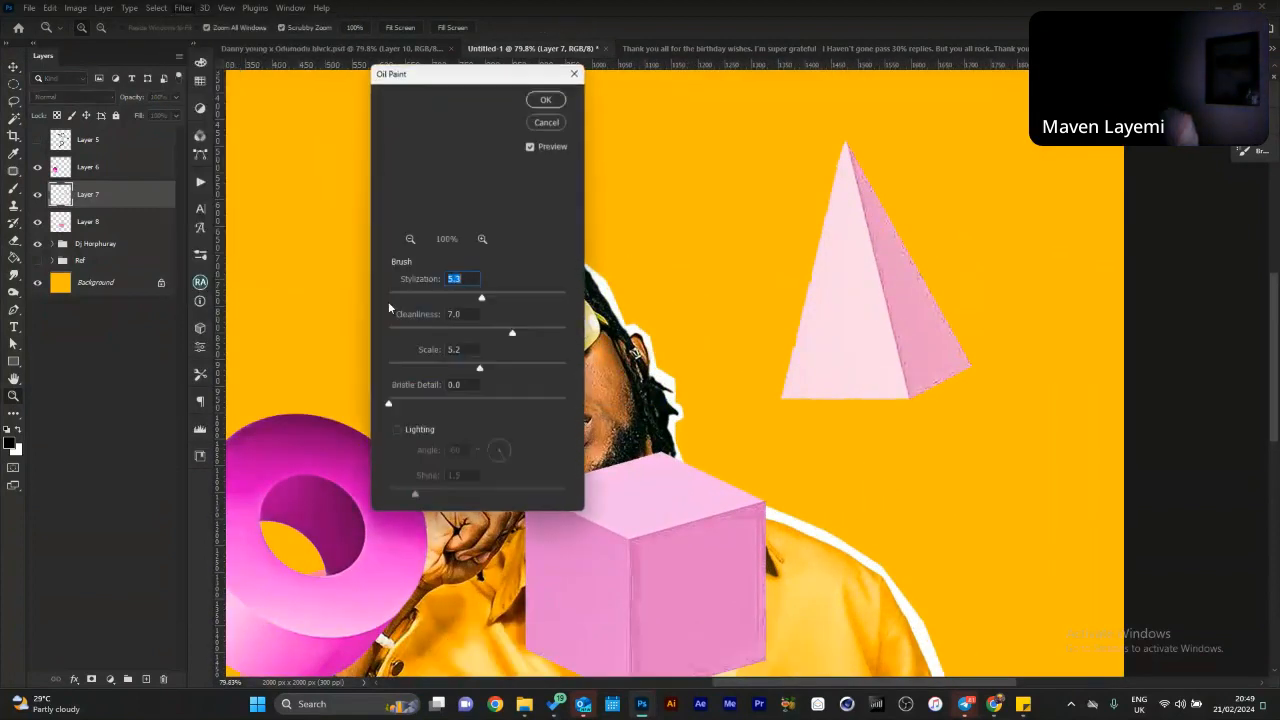
click(540, 101)
Enlarge the cube to about 126%, rotate it about 40 degrees, and place it behind the man's jacket shoulder.
key(v)
drag(688, 500, 685, 467)
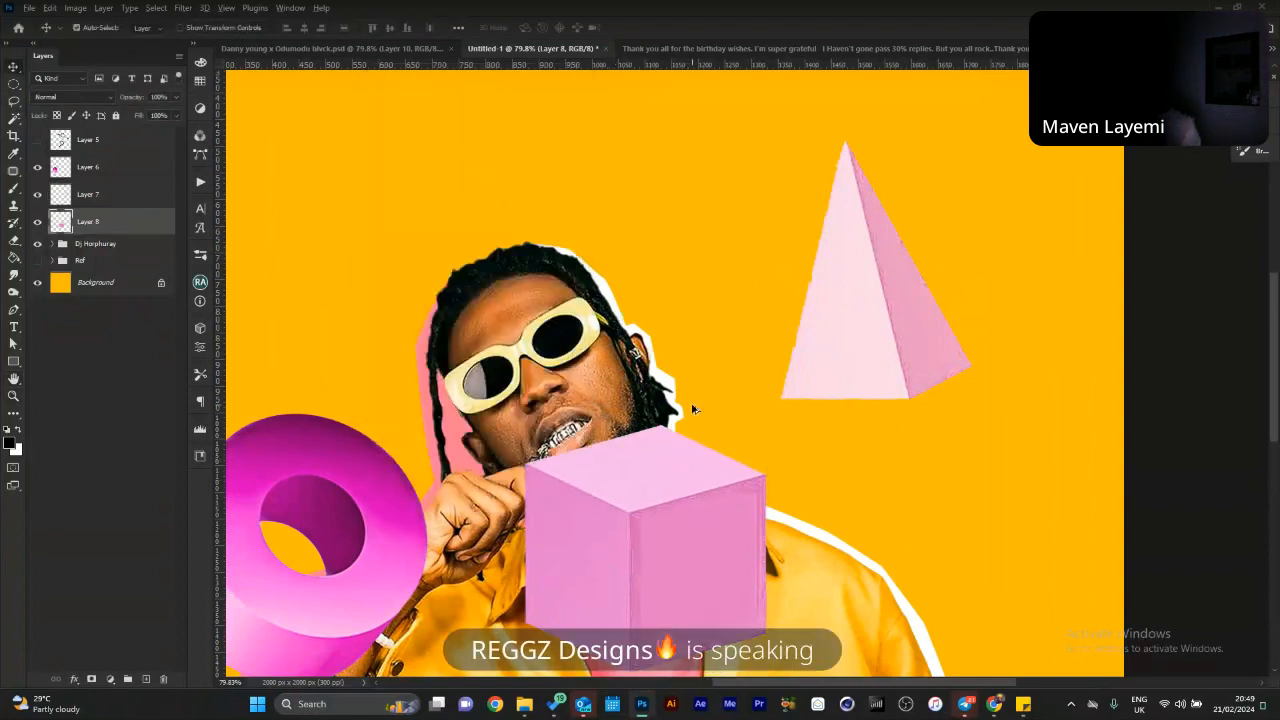
drag(720, 470, 709, 365)
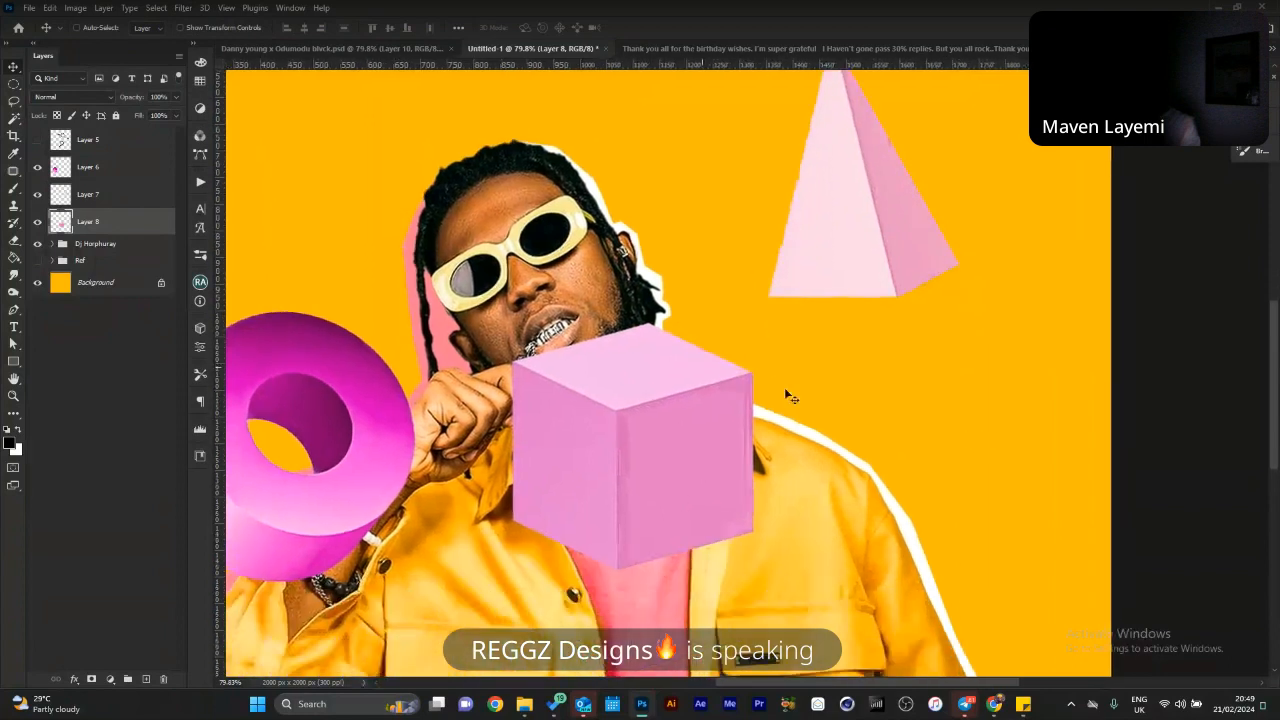
drag(779, 406, 747, 431)
ctrl+click(747, 431)
mouse_move(608, 446)
mouse_down()
mouse_move(614, 400)
mouse_move(611, 434)
mouse_up()
key(ctrl+t)
drag(644, 349, 647, 345)
key(Return)
drag(784, 379, 868, 426)
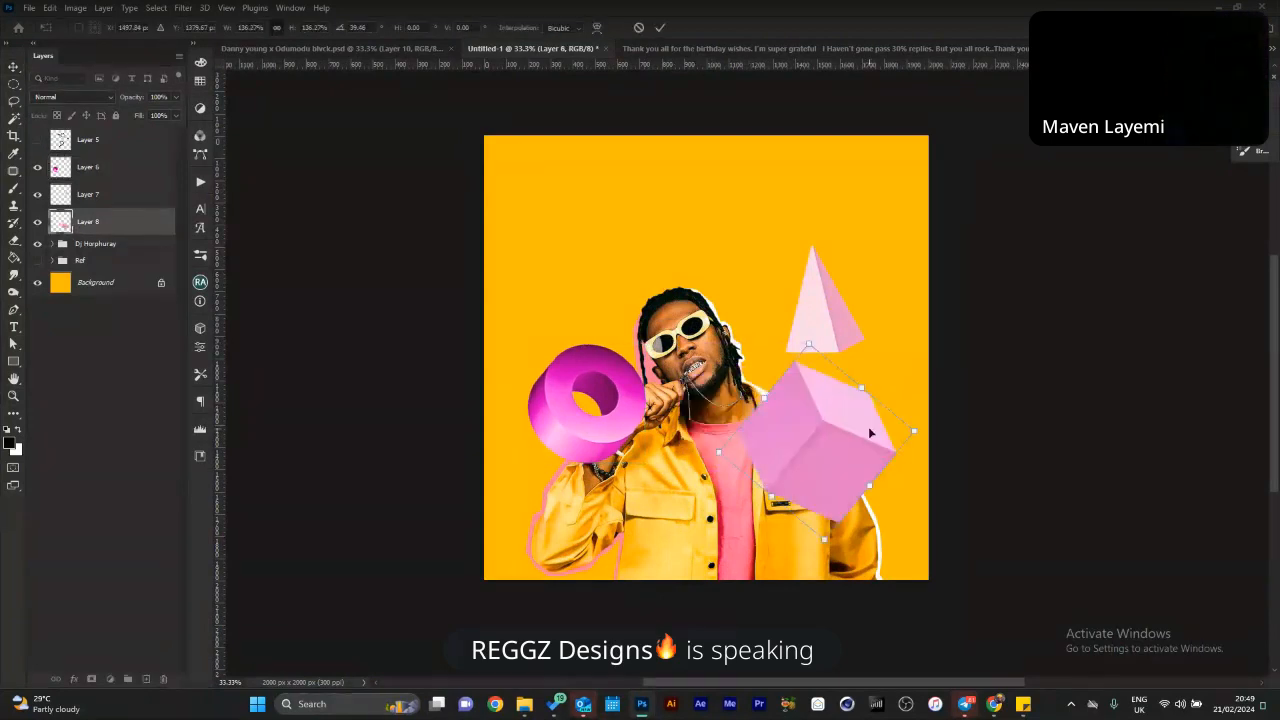
key(Return)
key(ctrl+bracketleft)
Move the pyramid in front of the man's chest and enlarge it.
drag(822, 300, 755, 480)
key(ctrl+t)
drag(802, 418, 818, 394)
key(Return)
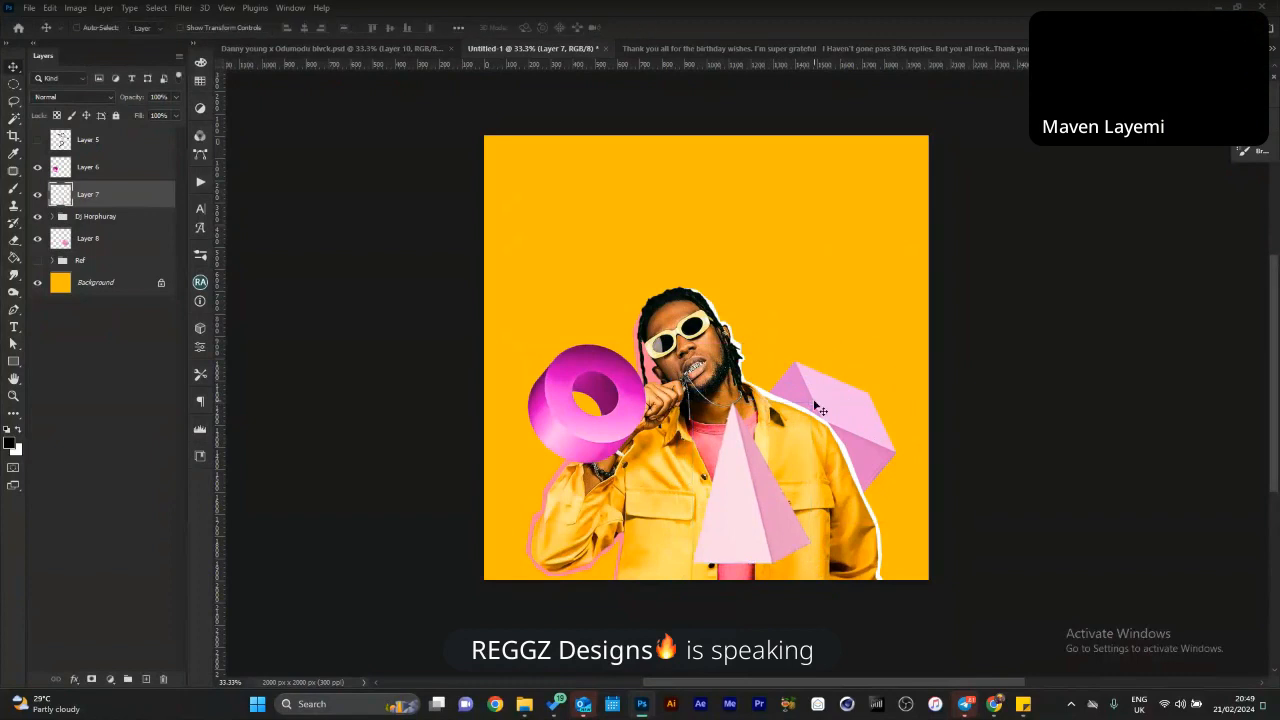
Switch to Chrome and search Google Images for "perspective drawings".
click(996, 705)
click(347, 69)
key(ctrl+a)
text(pe)
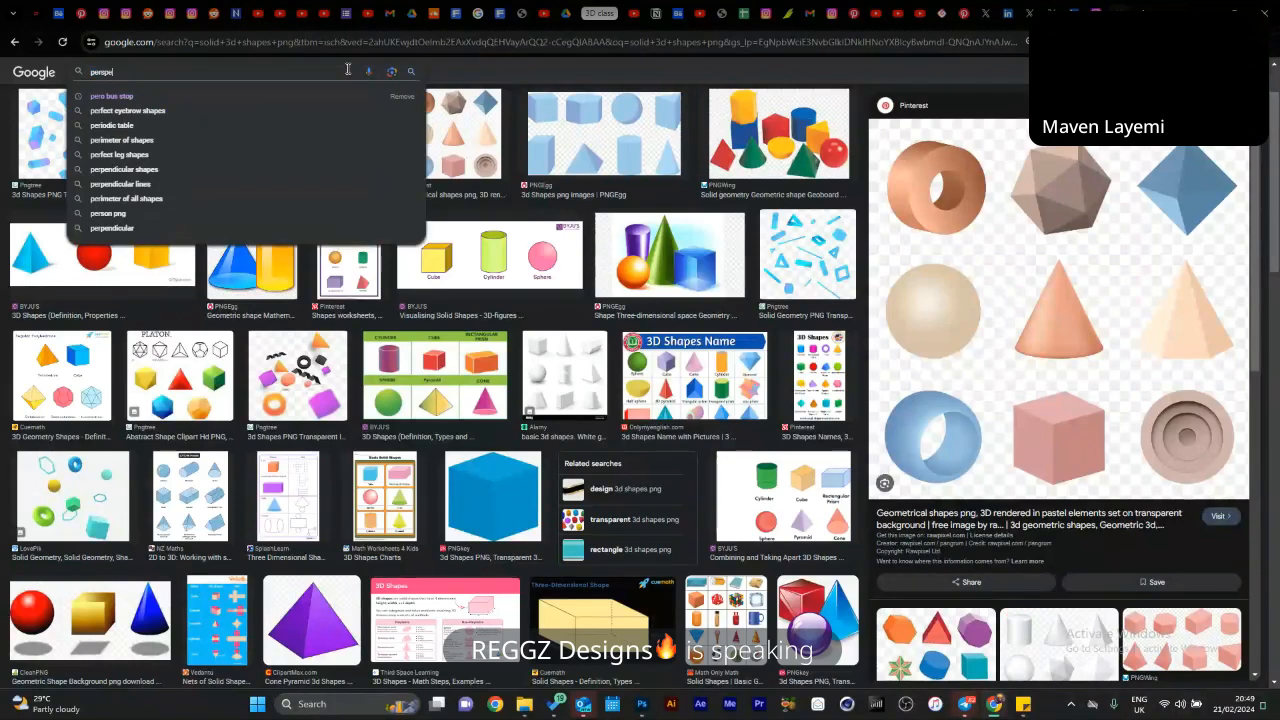
text(rpictive drawings)
key(Return)
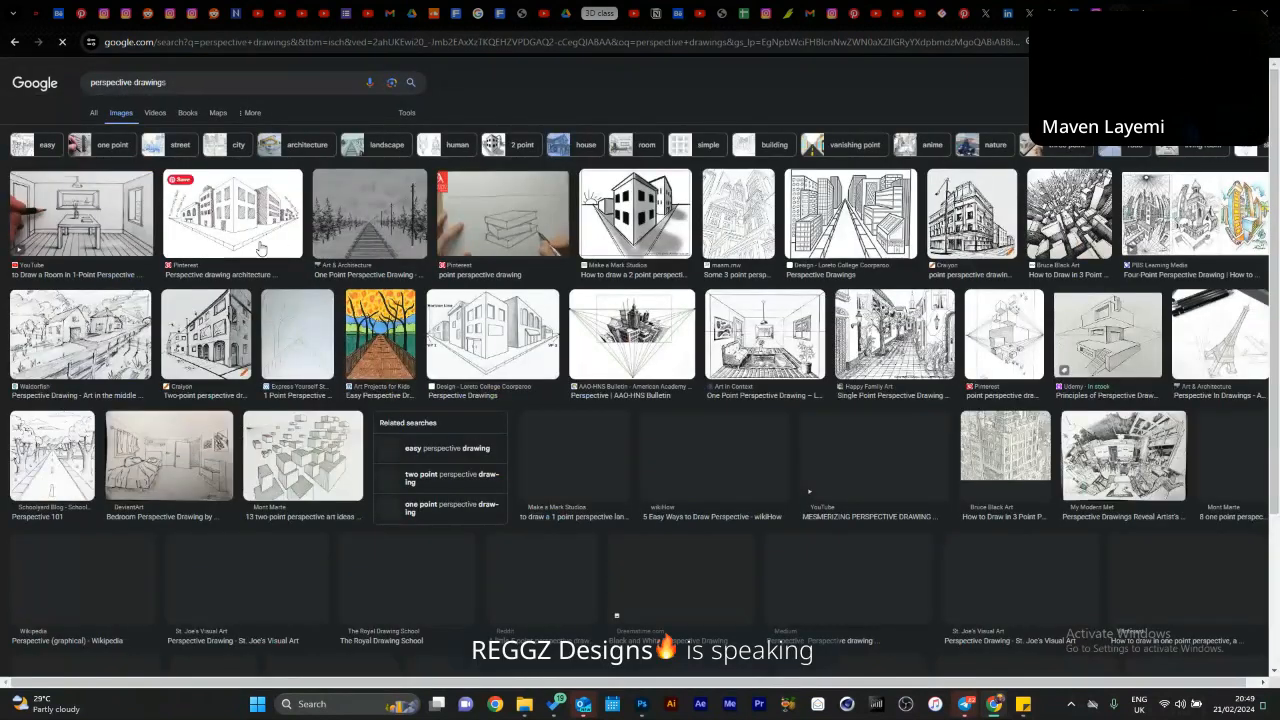
Examine the previews of the two-point perspective drawings of buildings and floating boxes, and return to Photoshop.
click(260, 248)
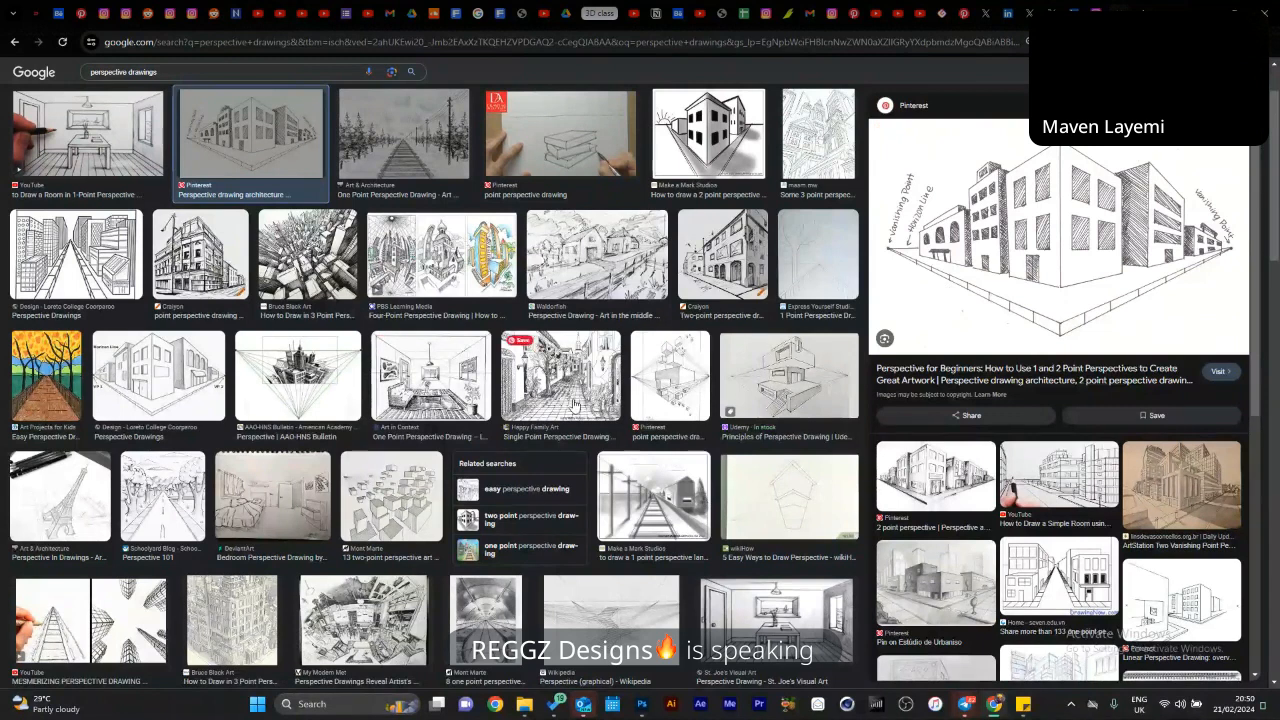
click(670, 396)
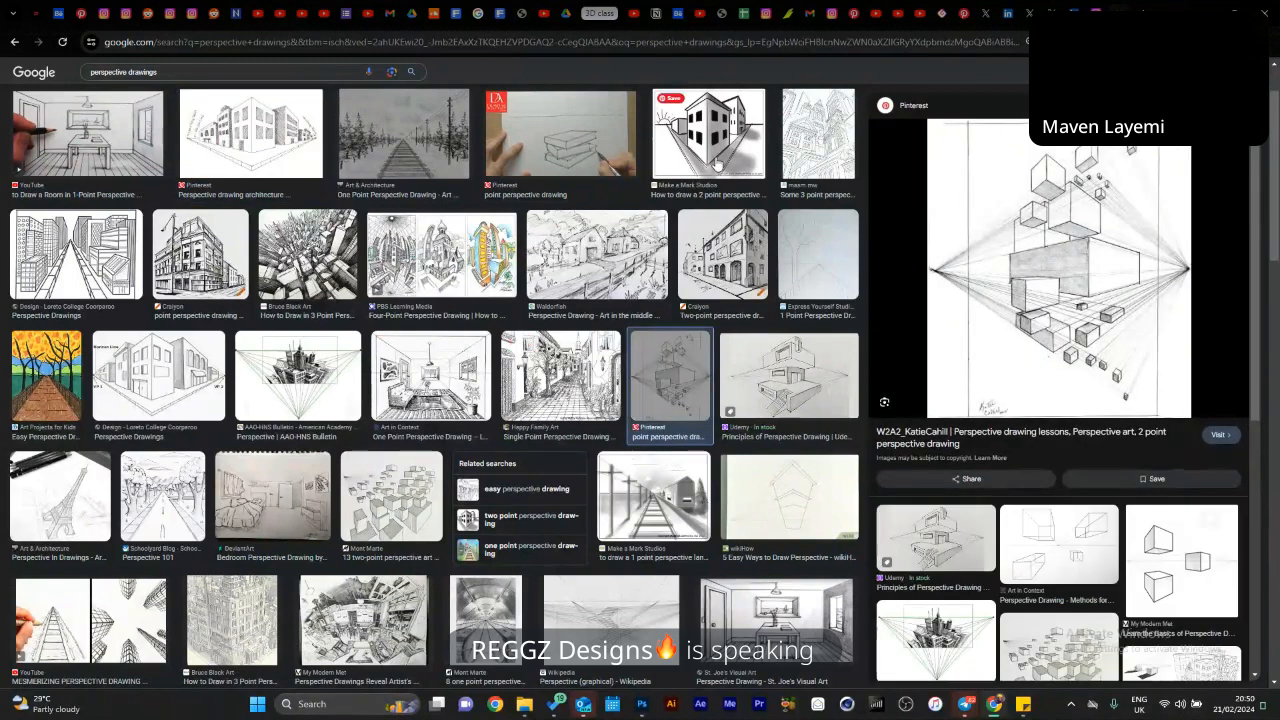
click(717, 163)
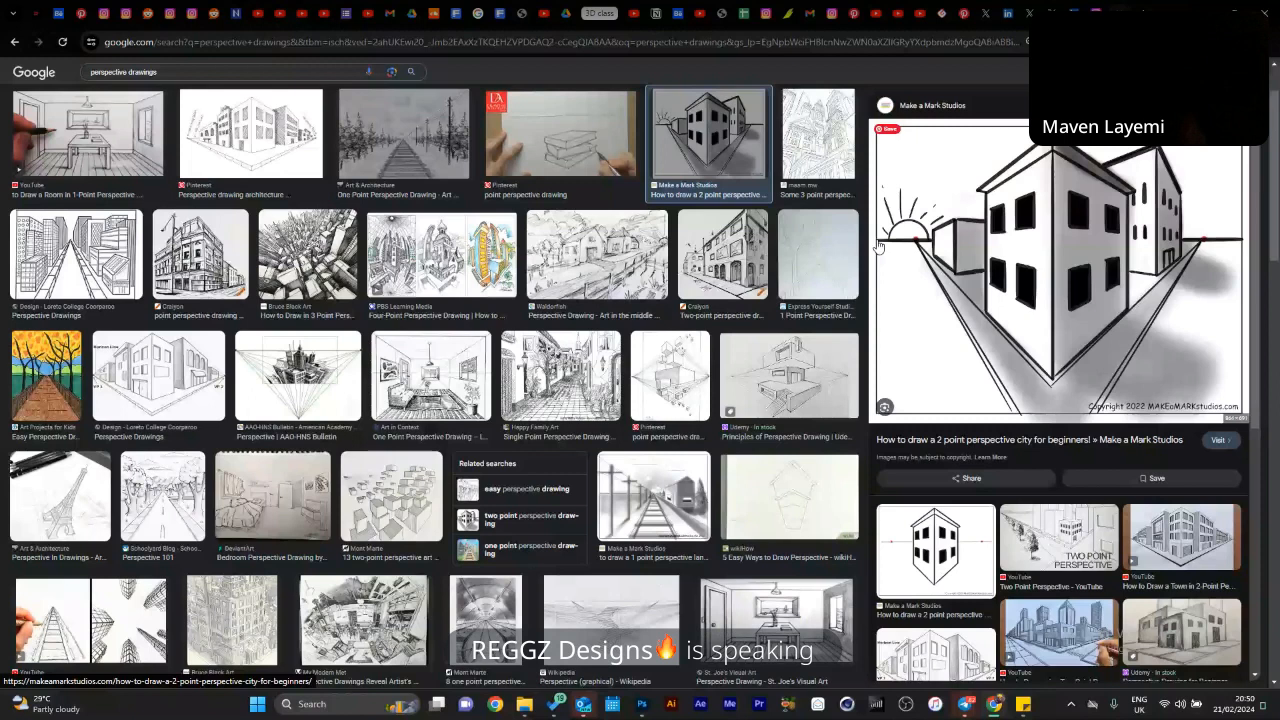
key(alt+Tab)
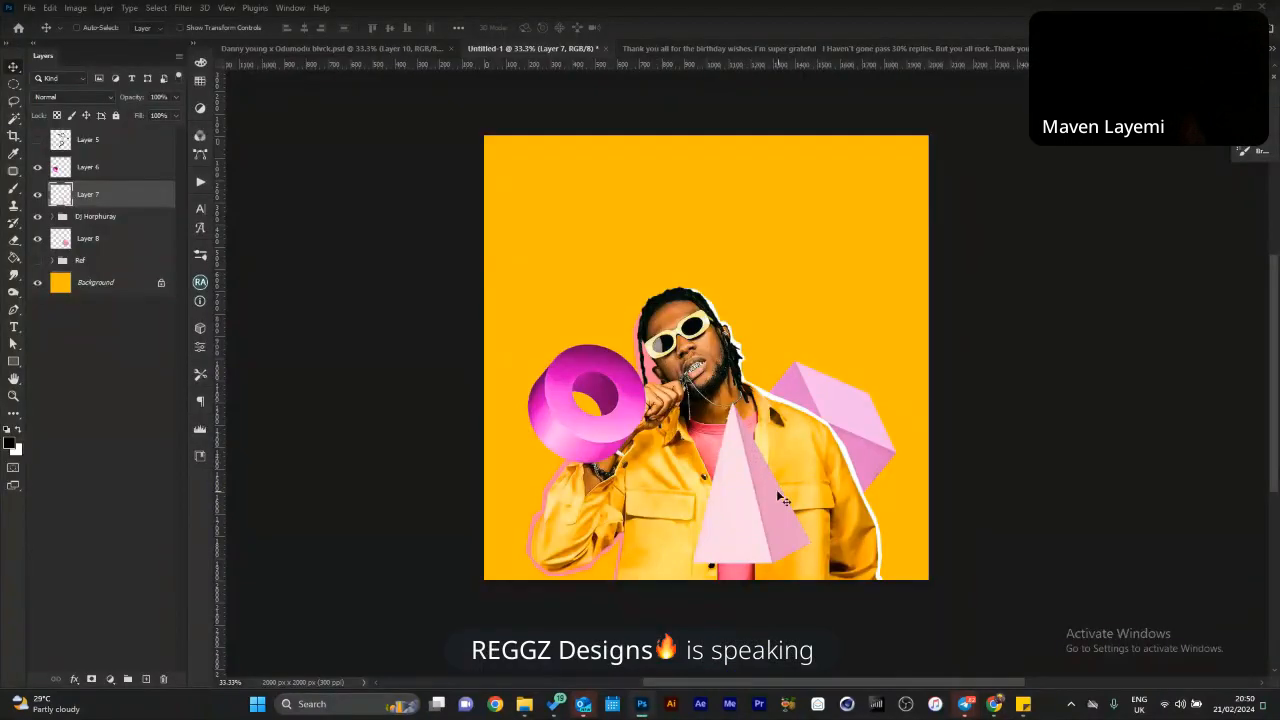
Move the purple ring onto the lower front of the man's jacket and enlarge it.
drag(617, 388, 677, 497)
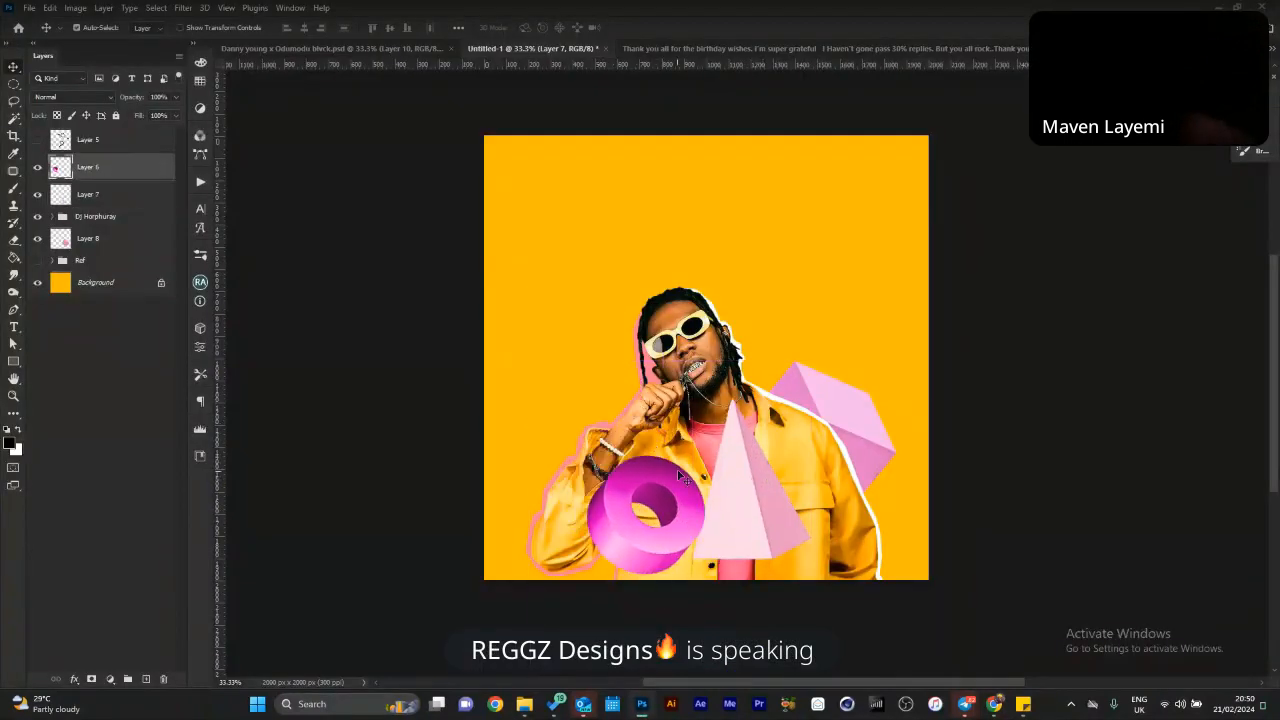
drag(705, 453, 599, 370)
key(ctrl+t)
key(Return)
Scale the pyramid to about 49%, rotate it about 47 degrees, and place it beside the man's face above his raised arm.
key(ctrl+t)
drag(604, 298, 652, 374)
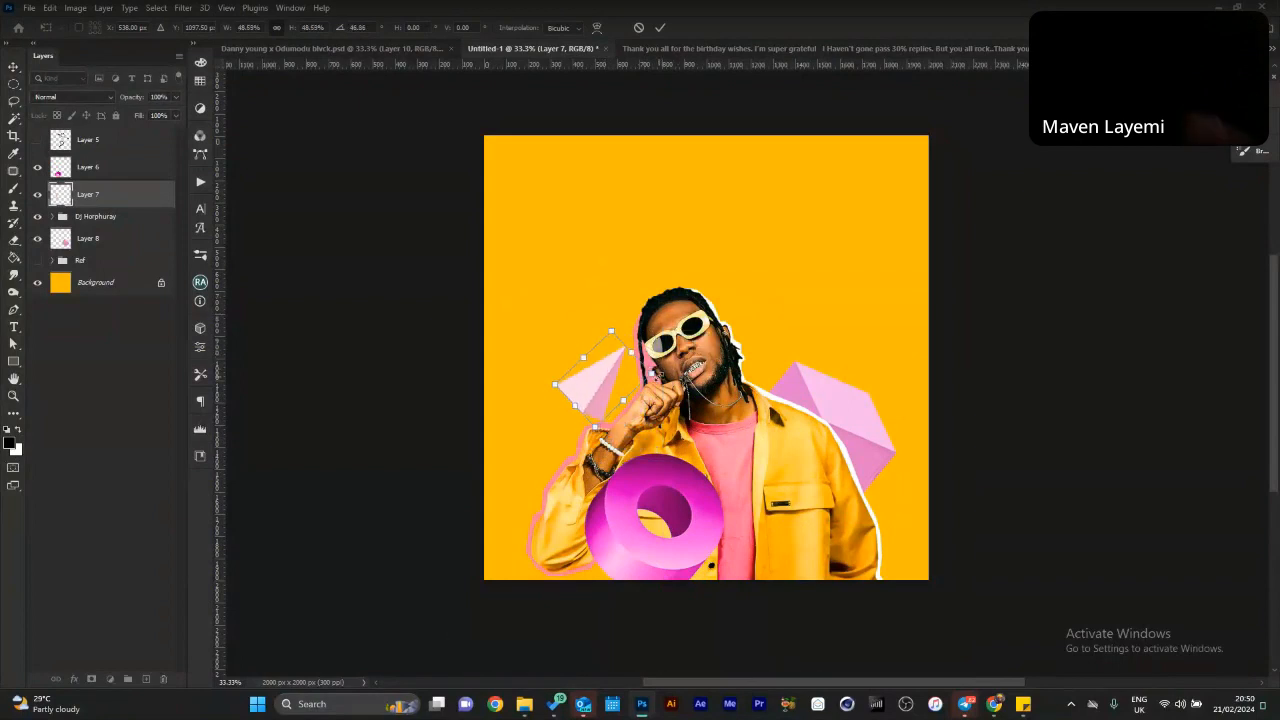
key(Return)
key(ctrl+t)
drag(627, 421, 613, 366)
key(Return)
Refine the pyramid's transform beside the man's fist and move its layer beneath the man's group.
key(ctrl+t)
key(Return)
key(ctrl+t)
drag(672, 373, 634, 328)
key(Return)
drag(100, 194, 120, 228)
key(ctrl+t)
drag(631, 364, 617, 326)
key(Return)
Duplicate the pyramid, scale the copy to about 44%, rotate it about -64 degrees, and place it on the other side of the man's head.
key(ctrl+j)
key(ctrl+t)
drag(632, 320, 773, 340)
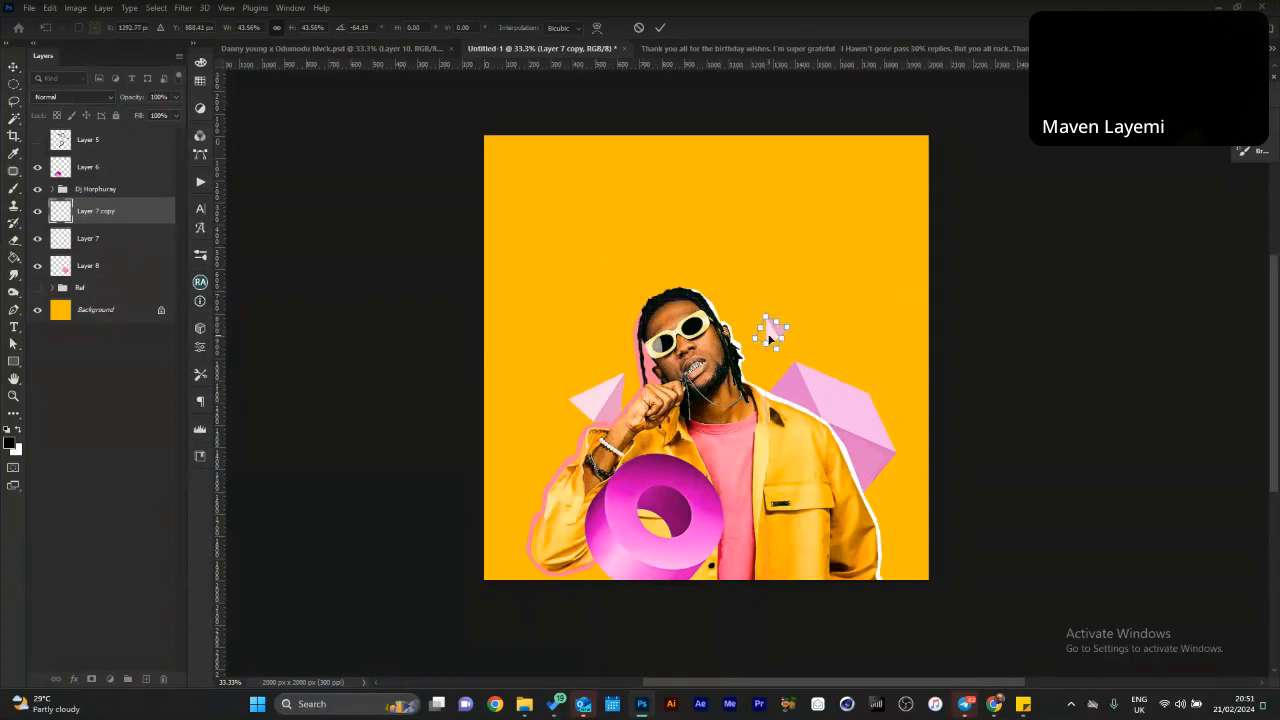
key(Return)
Shrink the cube to about 64% and reposition it behind the outer edge of the man's shoulder.
drag(802, 384, 828, 379)
key(ctrl+t)
drag(922, 357, 875, 405)
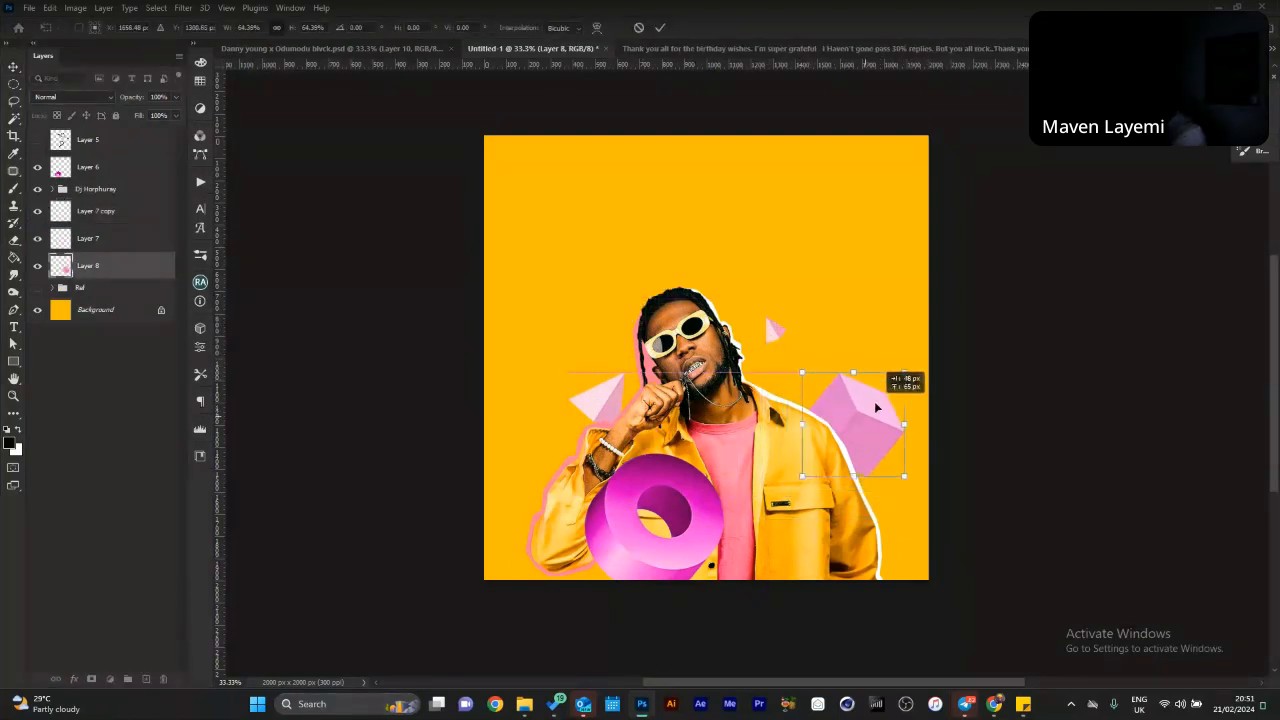
key(Return)
Move the purple ring partly past the canvas's lower edge, duplicate its layer, and hide the copy.
drag(687, 520, 735, 508)
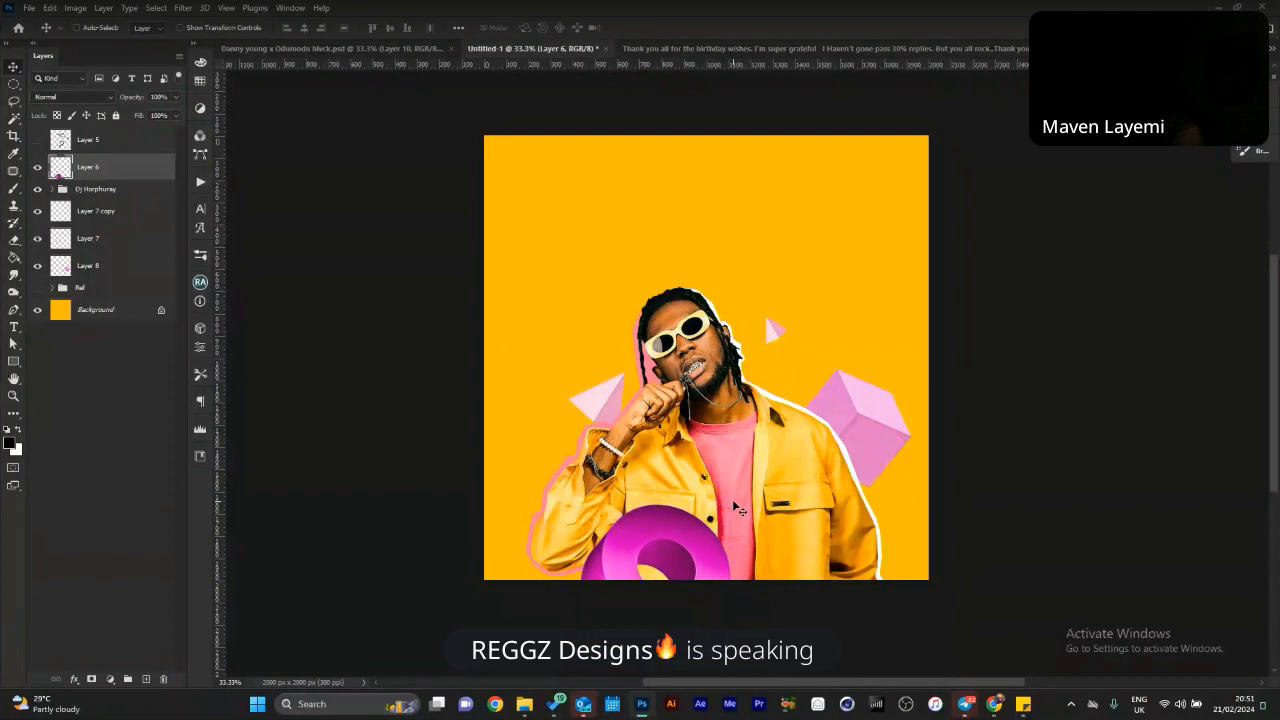
click(185, 9)
click(102, 169)
drag(102, 169, 104, 160)
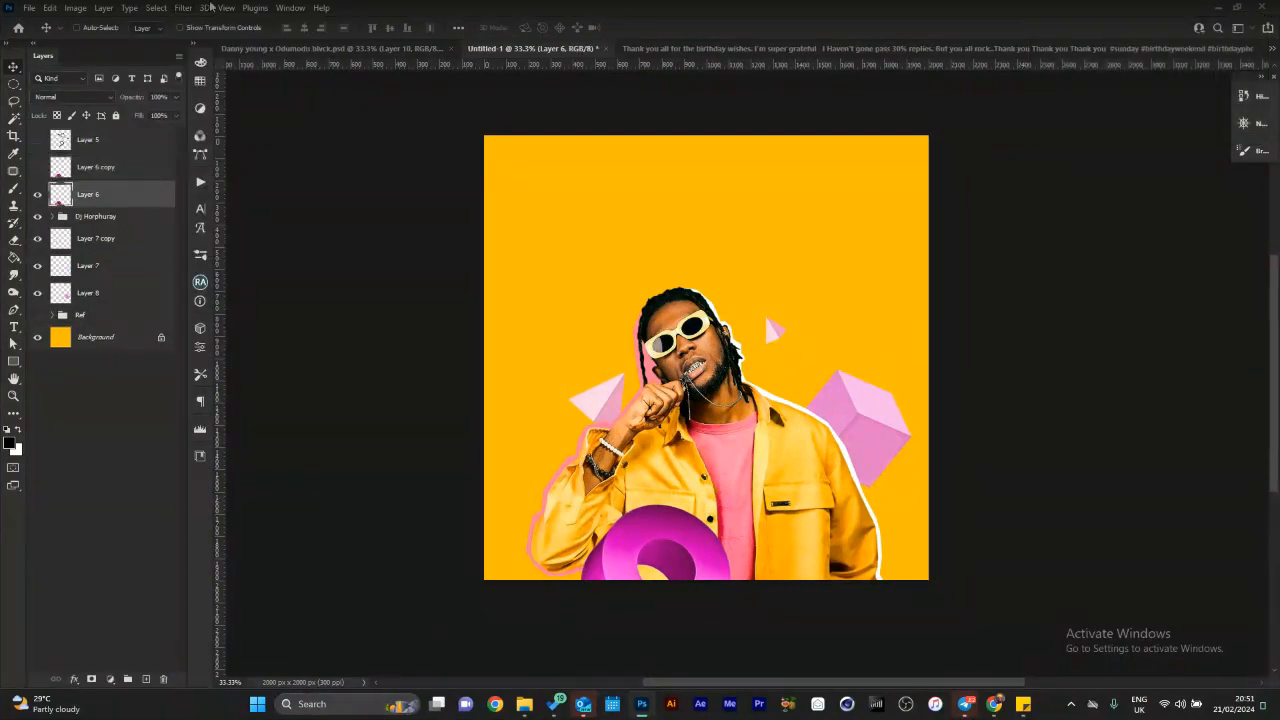
Apply a Gaussian Blur with a 9.2-pixel radius to the visible purple ring.
click(204, 8)
mouse_move(183, 8)
mouse_move(214, 177)
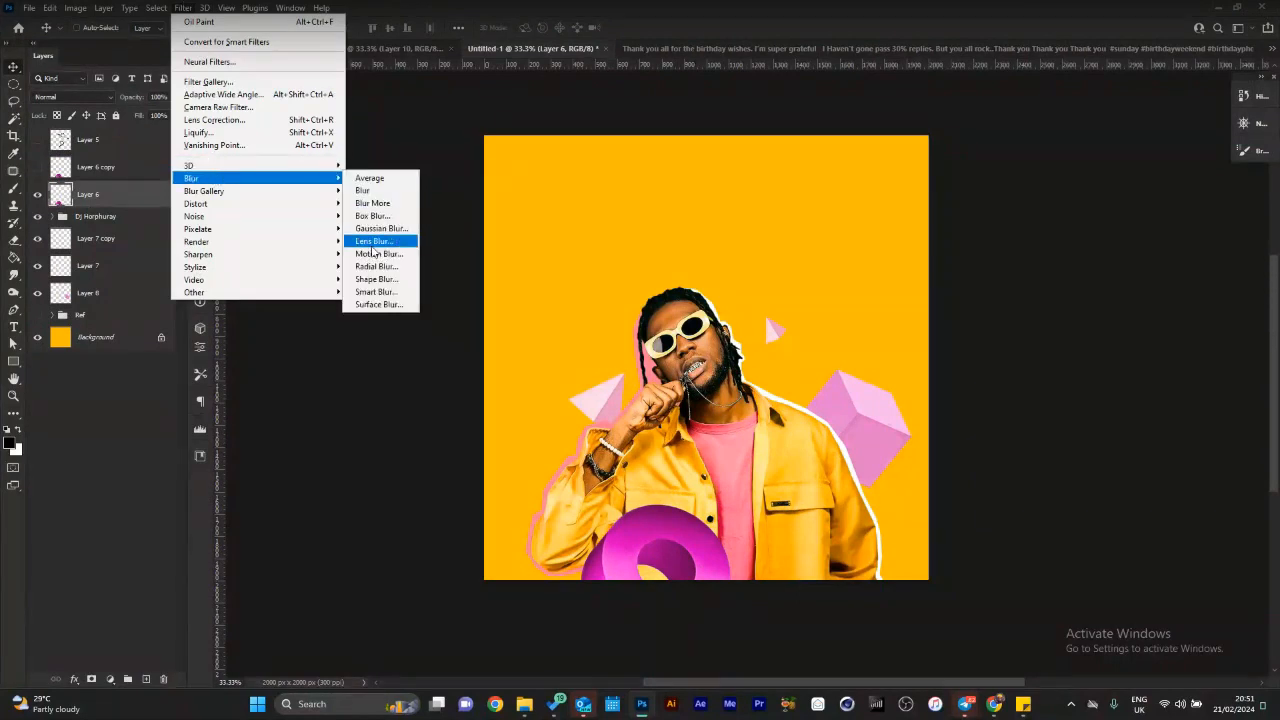
click(380, 228)
drag(278, 325, 272, 319)
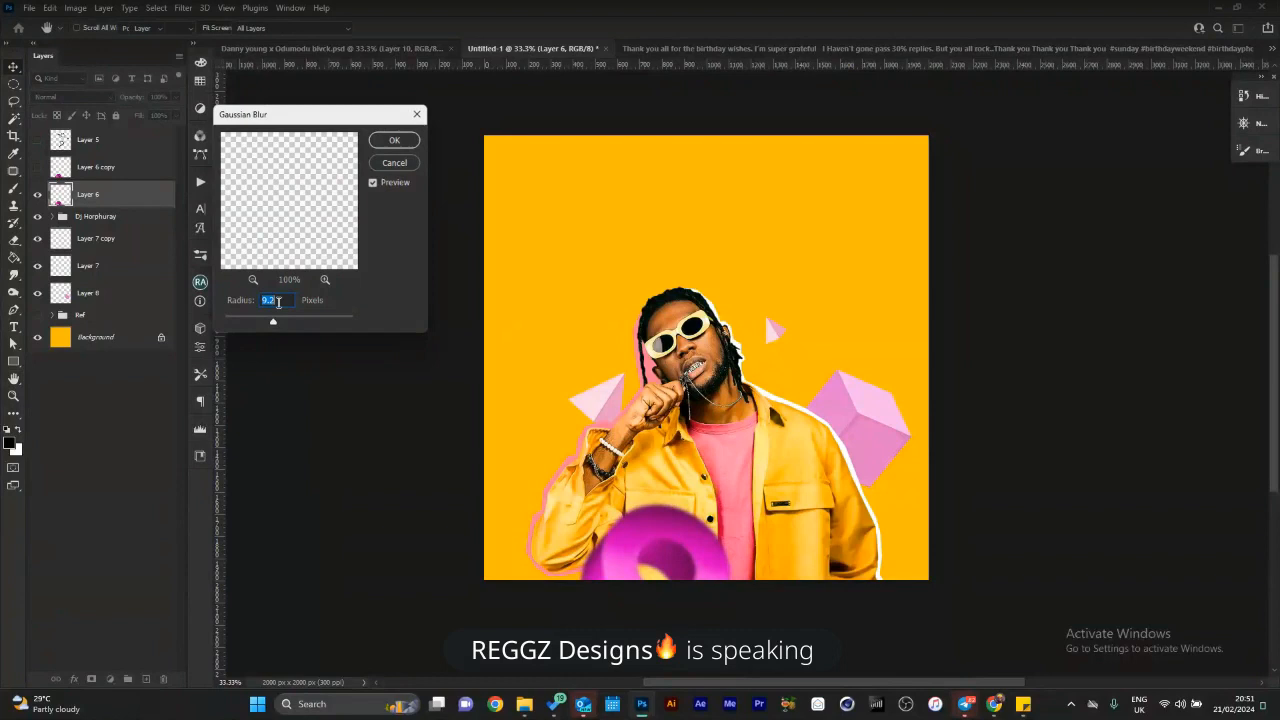
key(Return)
ctrl+click(615, 385)
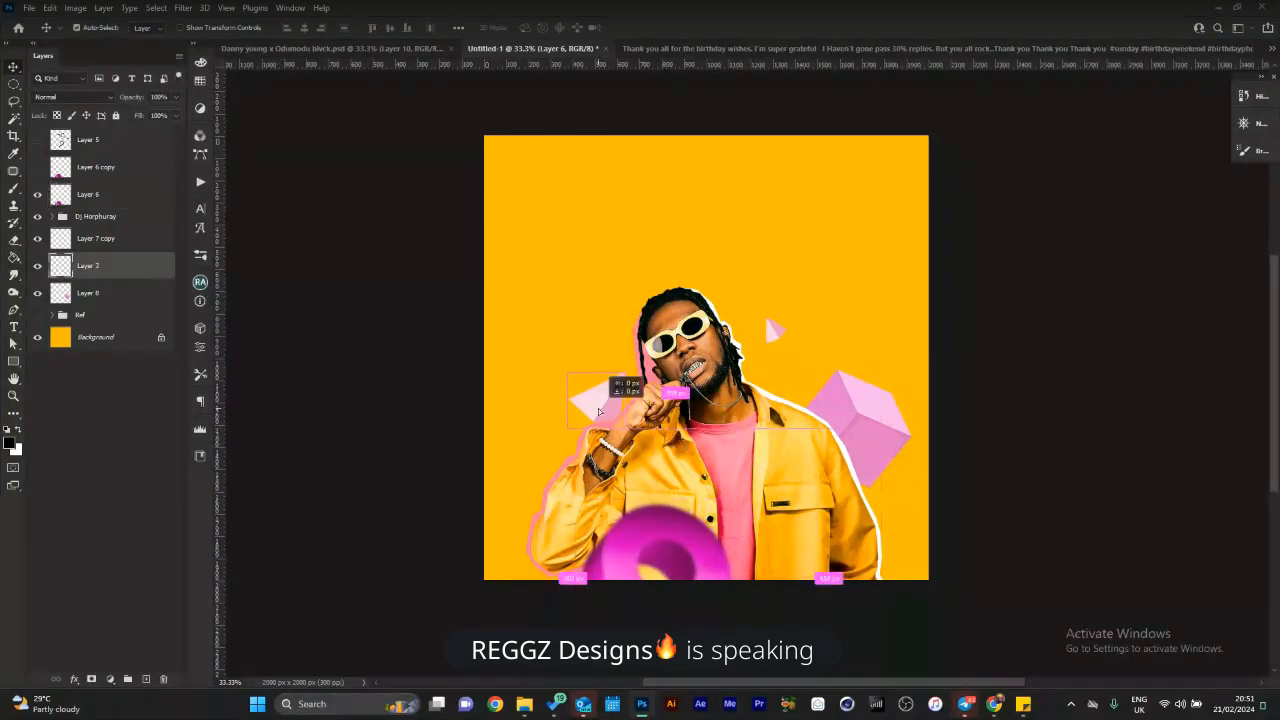
key(ctrl+b)
key(Escape)
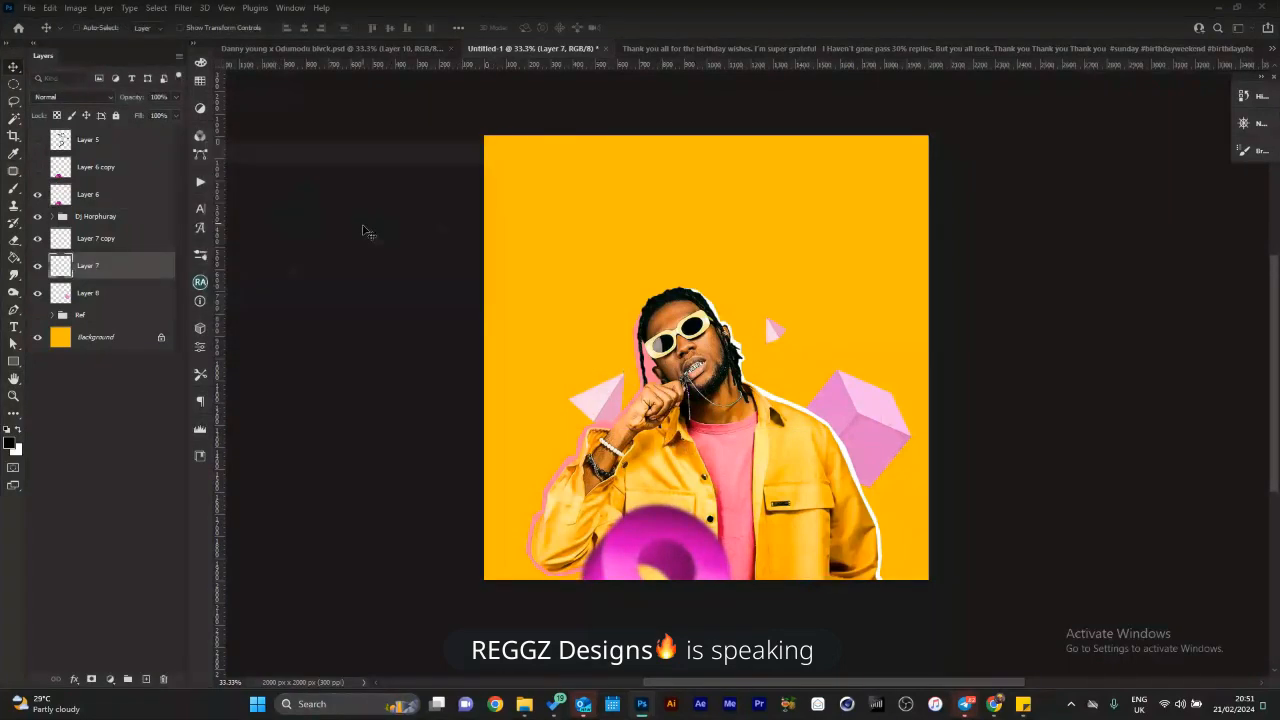
Colorize the larger pyramid green with hue 125, saturation 96 and lightness -50, and apply Camera Raw texture +17, clarity +55 and dehaze +67.
key(ctrl+u)
click(466, 336)
drag(347, 290, 387, 306)
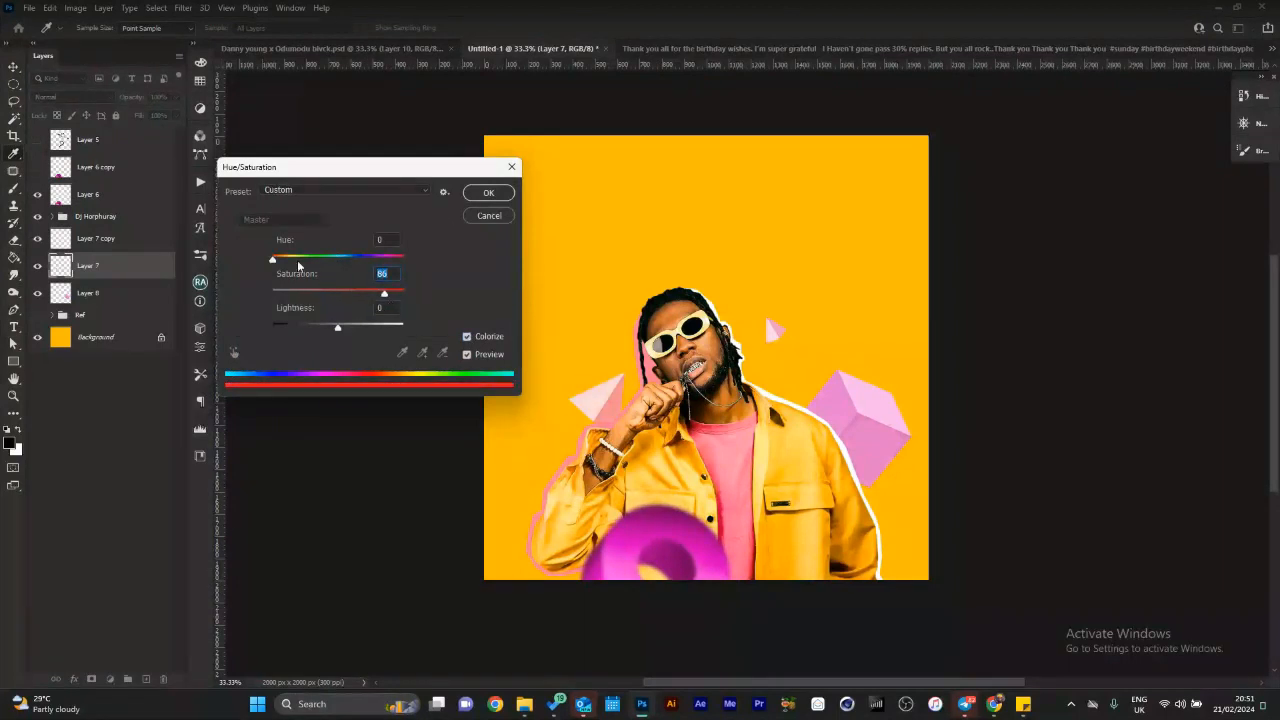
drag(272, 259, 287, 259)
drag(337, 327, 318, 327)
drag(293, 260, 328, 262)
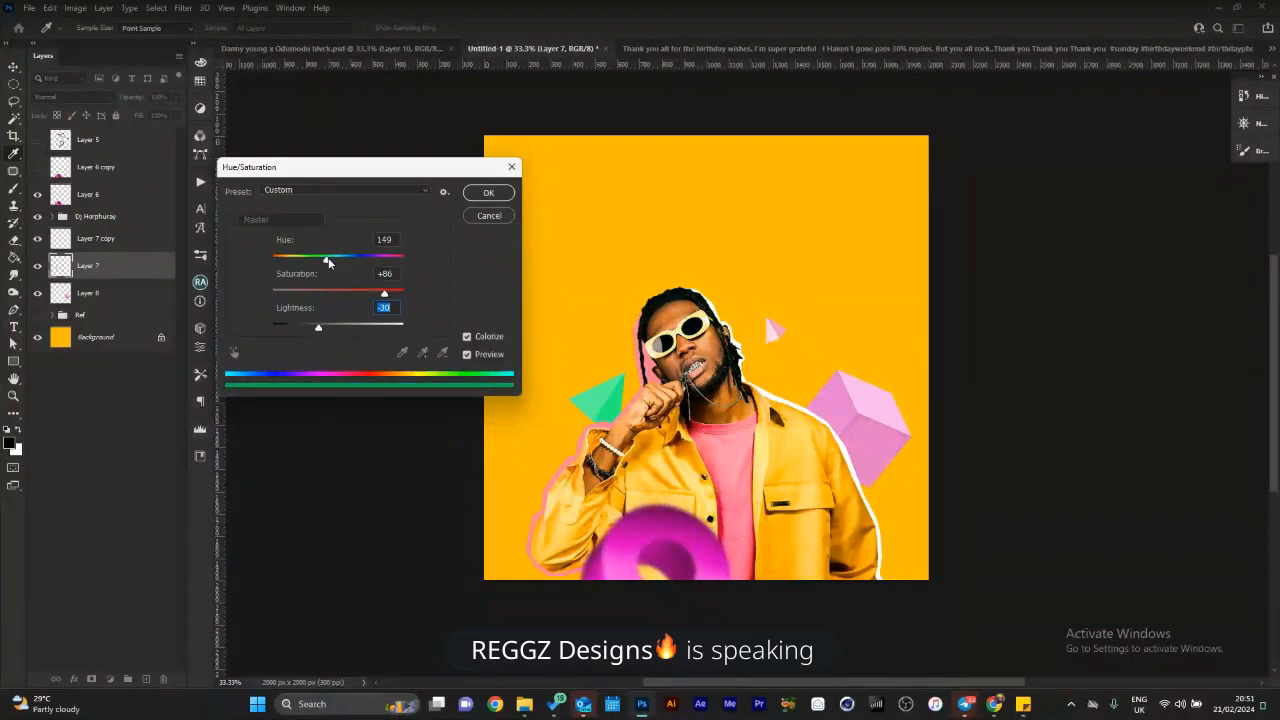
drag(385, 294, 399, 294)
drag(319, 263, 318, 261)
drag(318, 327, 306, 330)
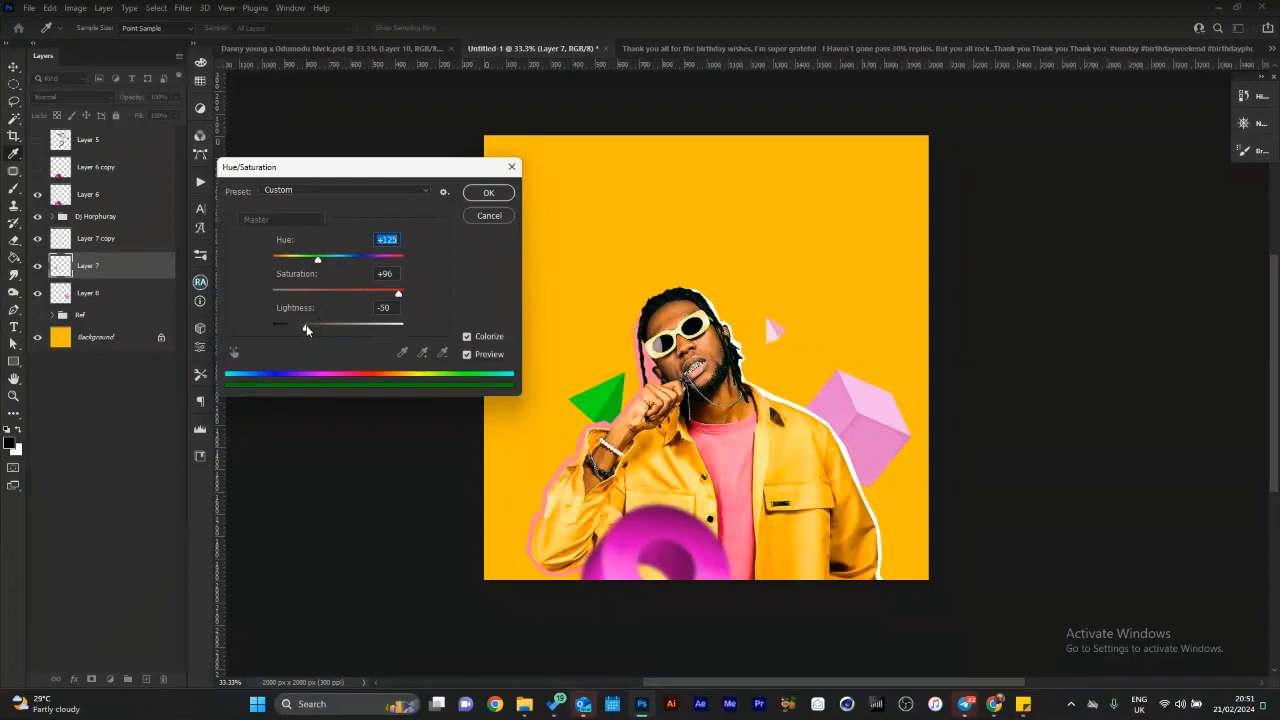
key(Return)
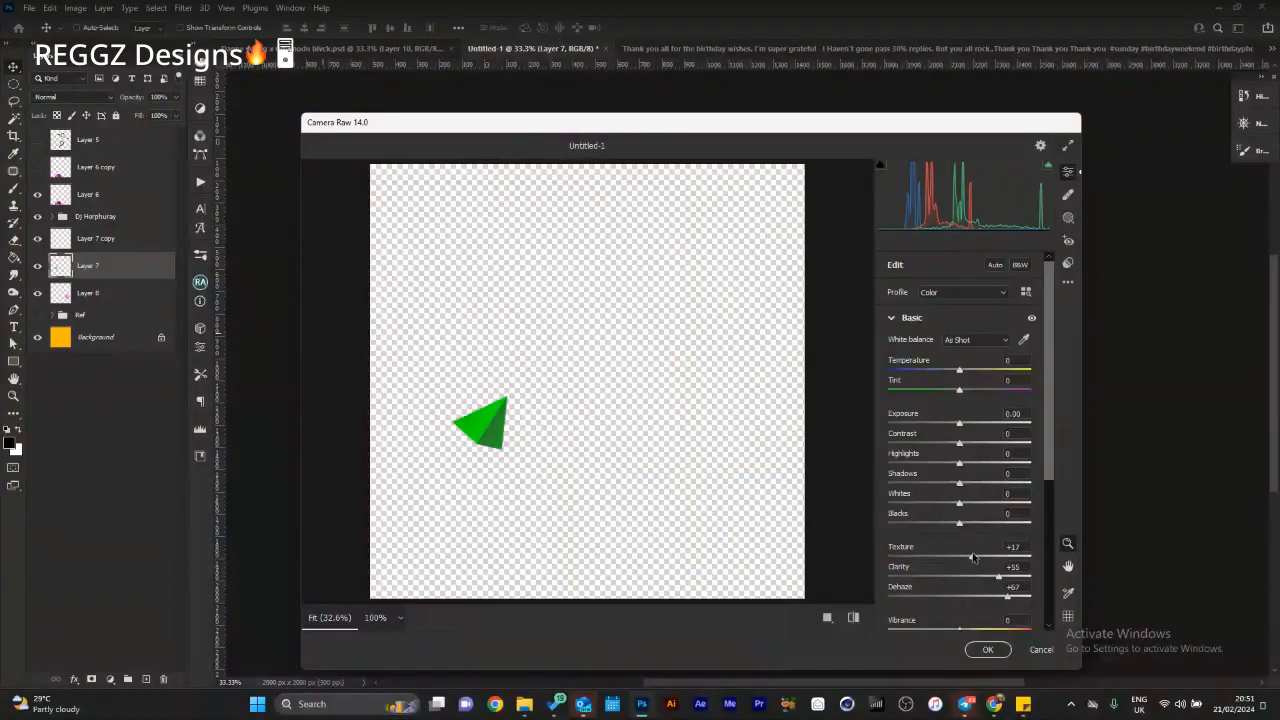
click(988, 649)
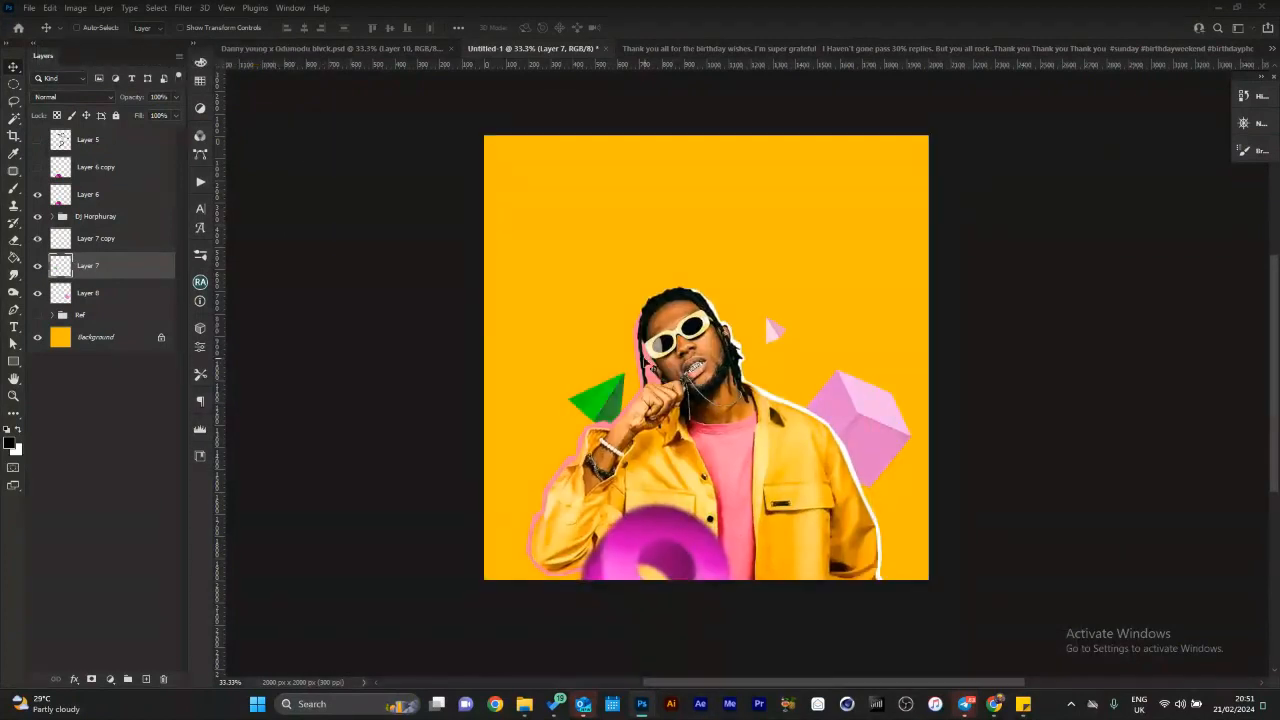
Rotate the green pyramid and move it inward so it sits partly behind the man's raised hand.
key(ctrl+t)
drag(652, 367, 597, 339)
drag(588, 362, 622, 382)
key(Return)
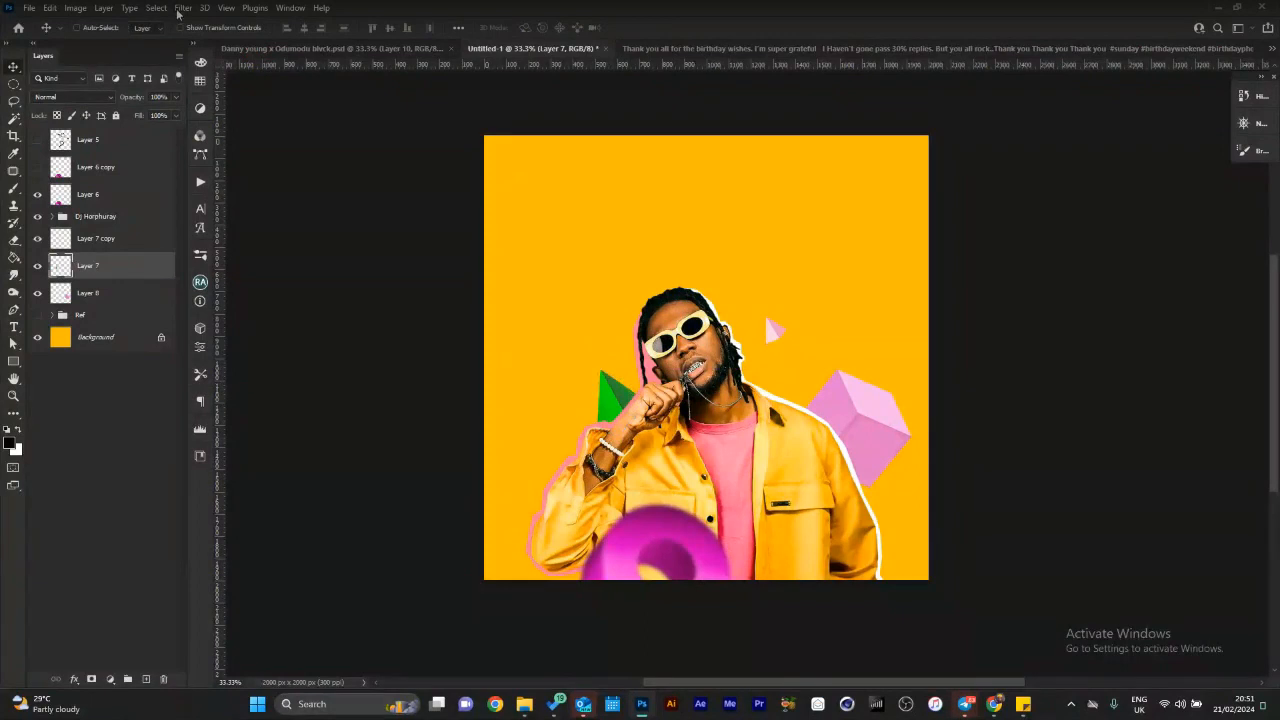
click(158, 8)
click(432, 233)
Rotate the small pink pyramid beside the man's head so that its tip points upward.
click(774, 329)
key(ctrl+t)
key(Return)
Colorize the small pyramid cyan-blue with a hue of about 184, saturation 82 and lightness -32.
key(ctrl+u)
drag(338, 259, 274, 260)
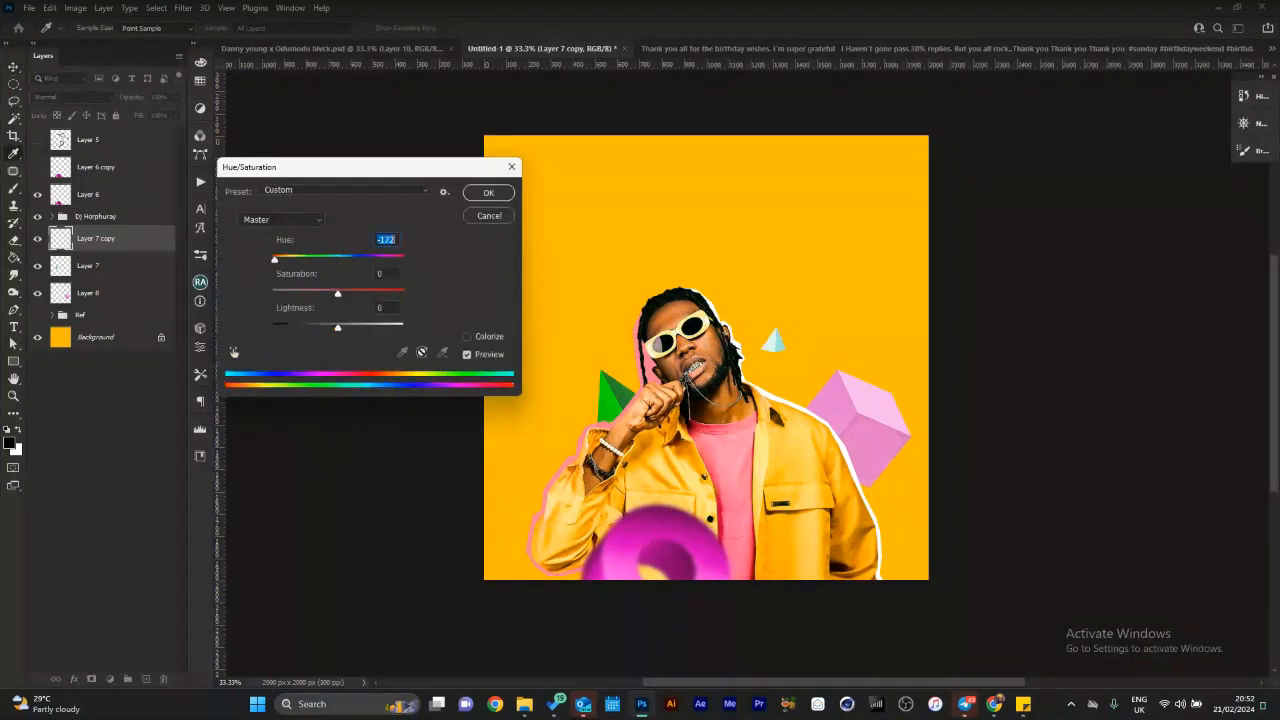
click(466, 336)
drag(354, 292, 380, 292)
drag(324, 326, 317, 327)
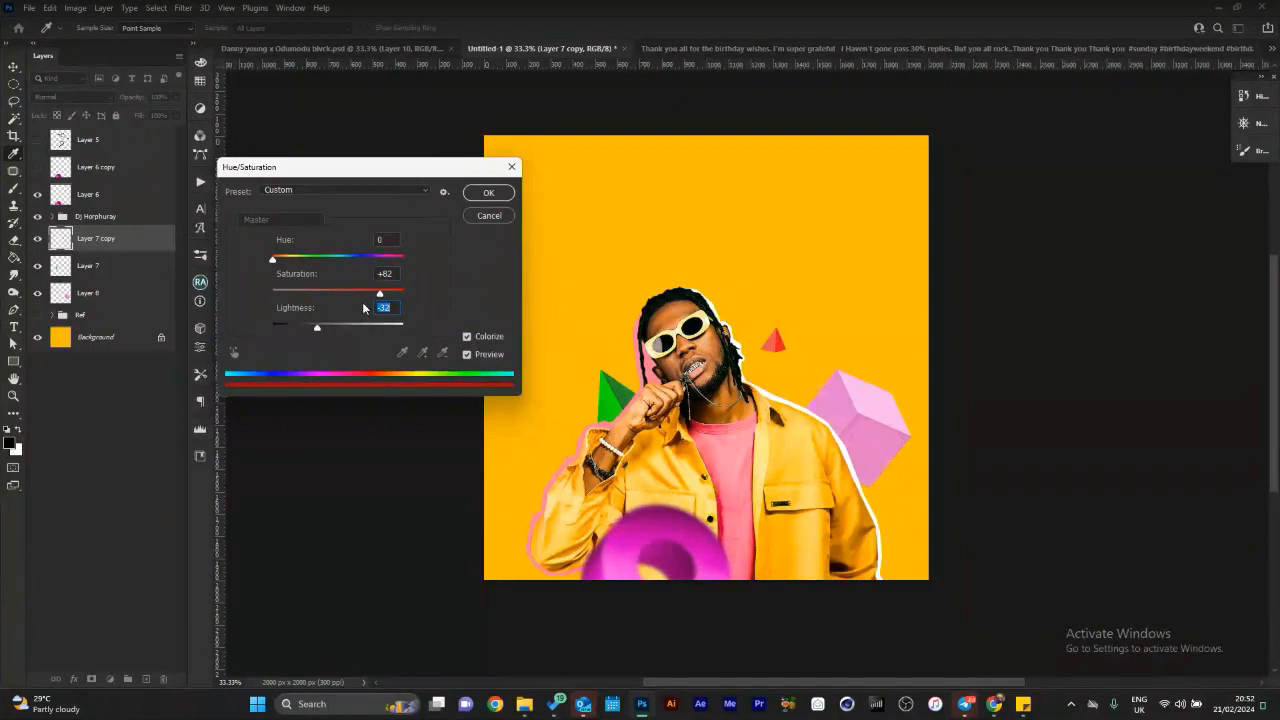
click(328, 258)
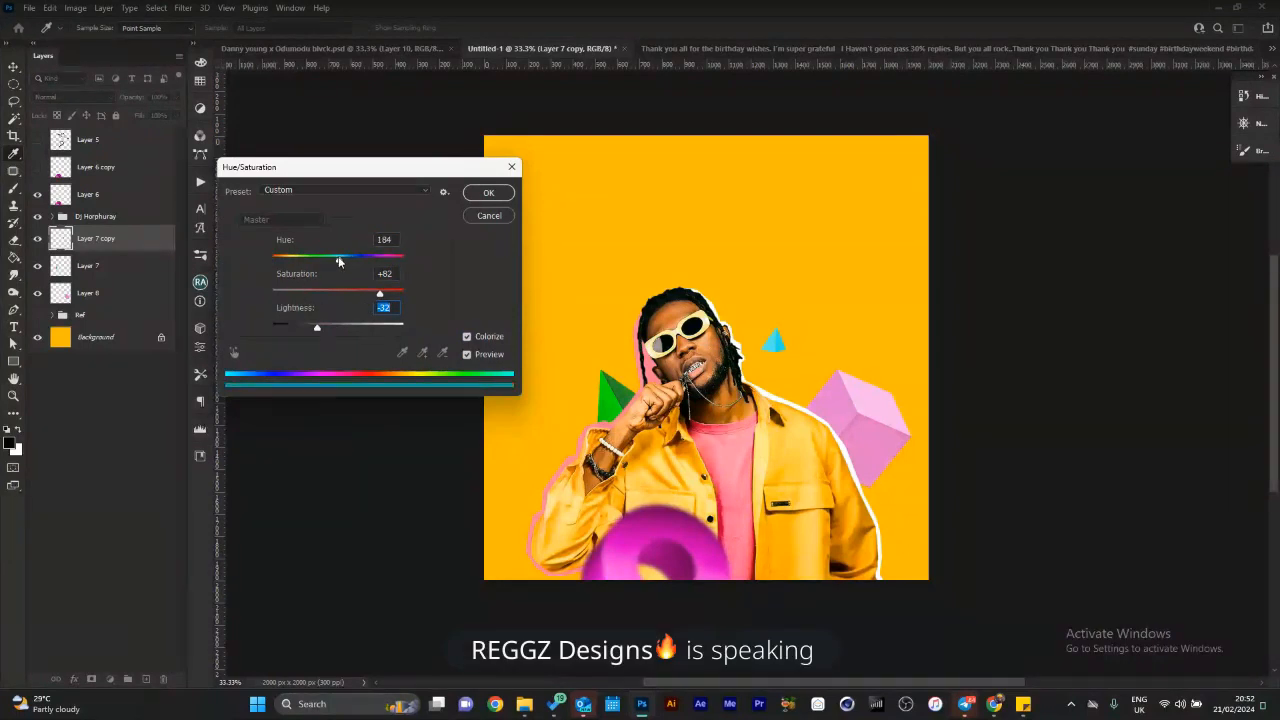
click(478, 195)
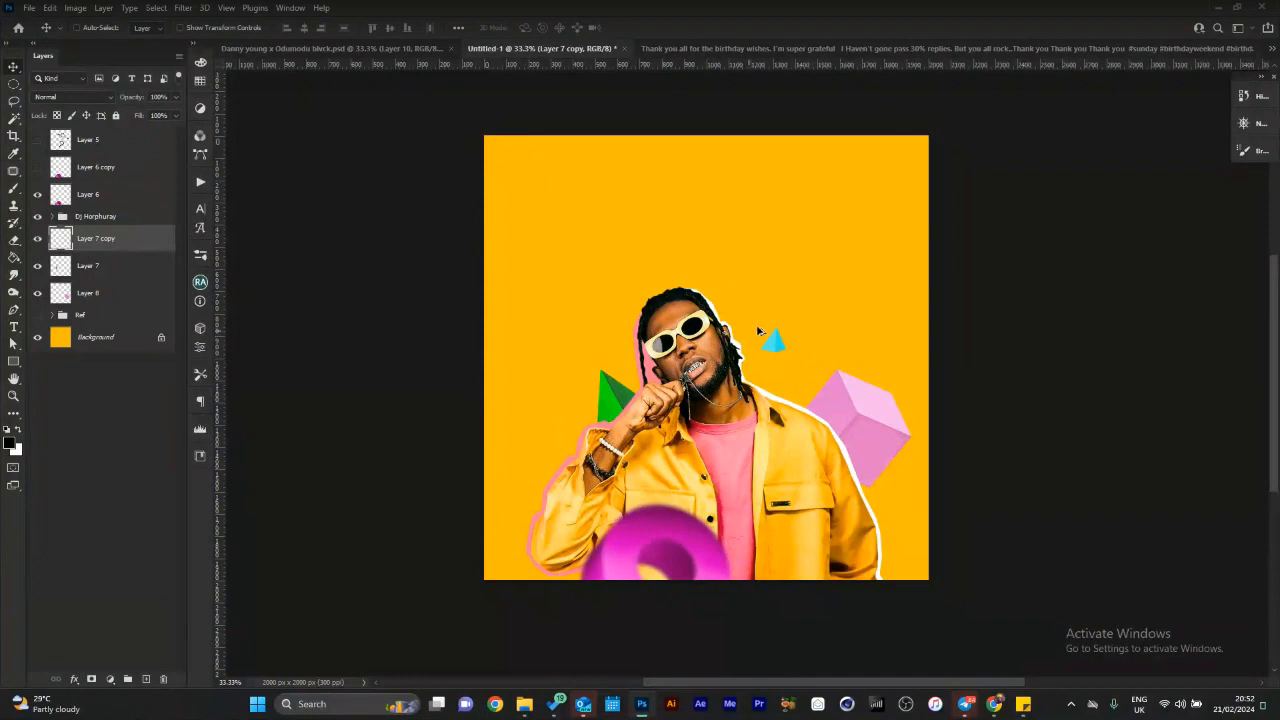
Move the small blue pyramid and the pink cube slightly lower and outward from the man.
drag(790, 341, 796, 357)
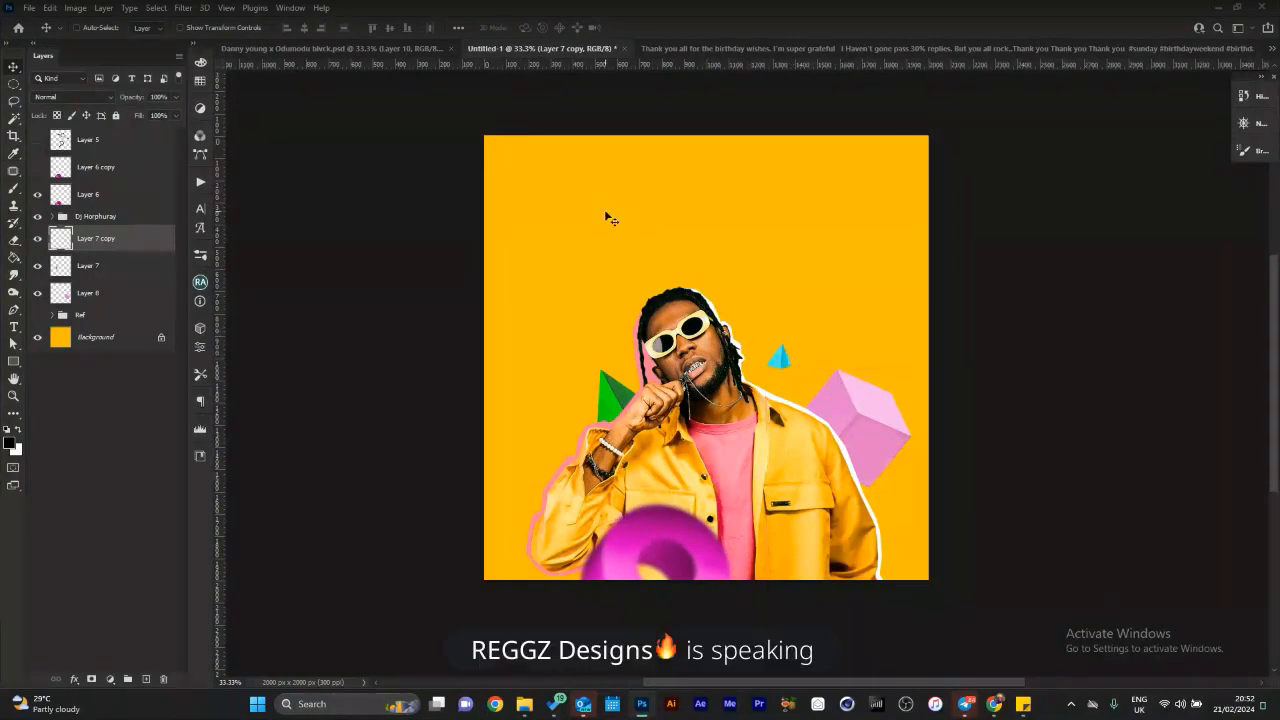
drag(840, 413, 846, 432)
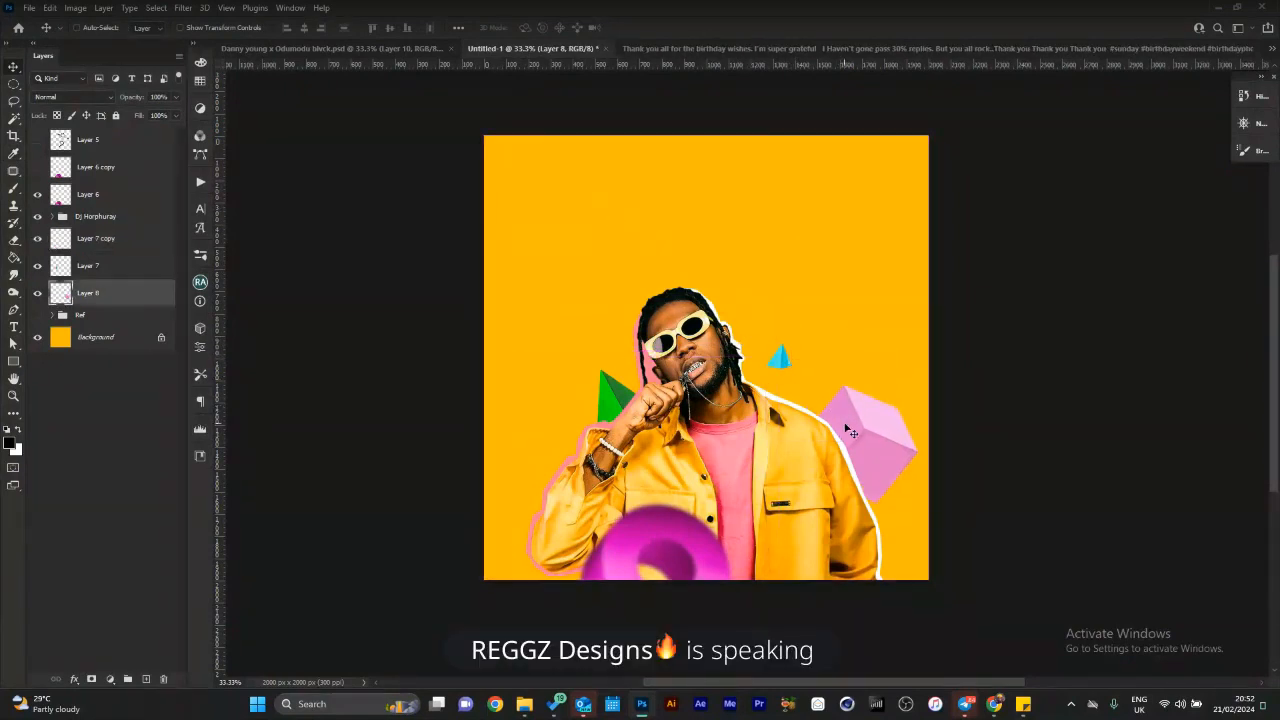
Shrink the small blue pyramid slightly and rotate it to a tilted angle beside the man's neck.
ctrl+click(781, 358)
key(ctrl+t)
drag(820, 336, 793, 350)
key(Return)
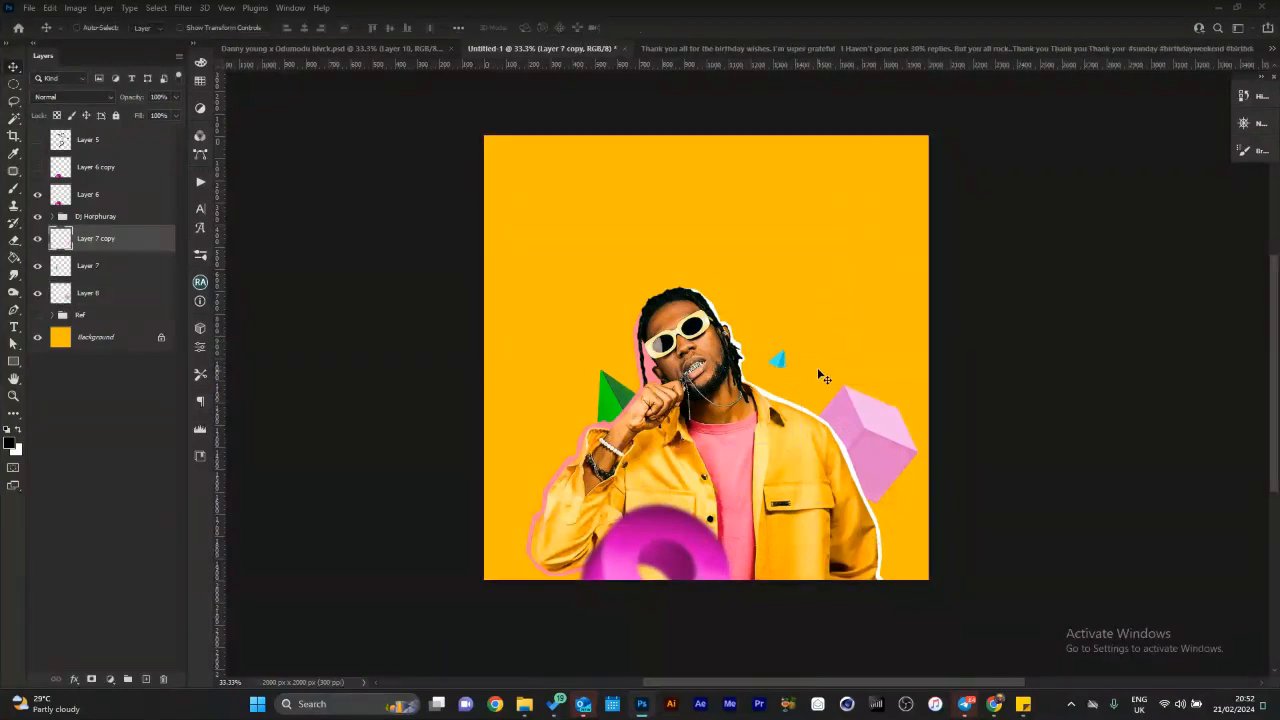
click(183, 8)
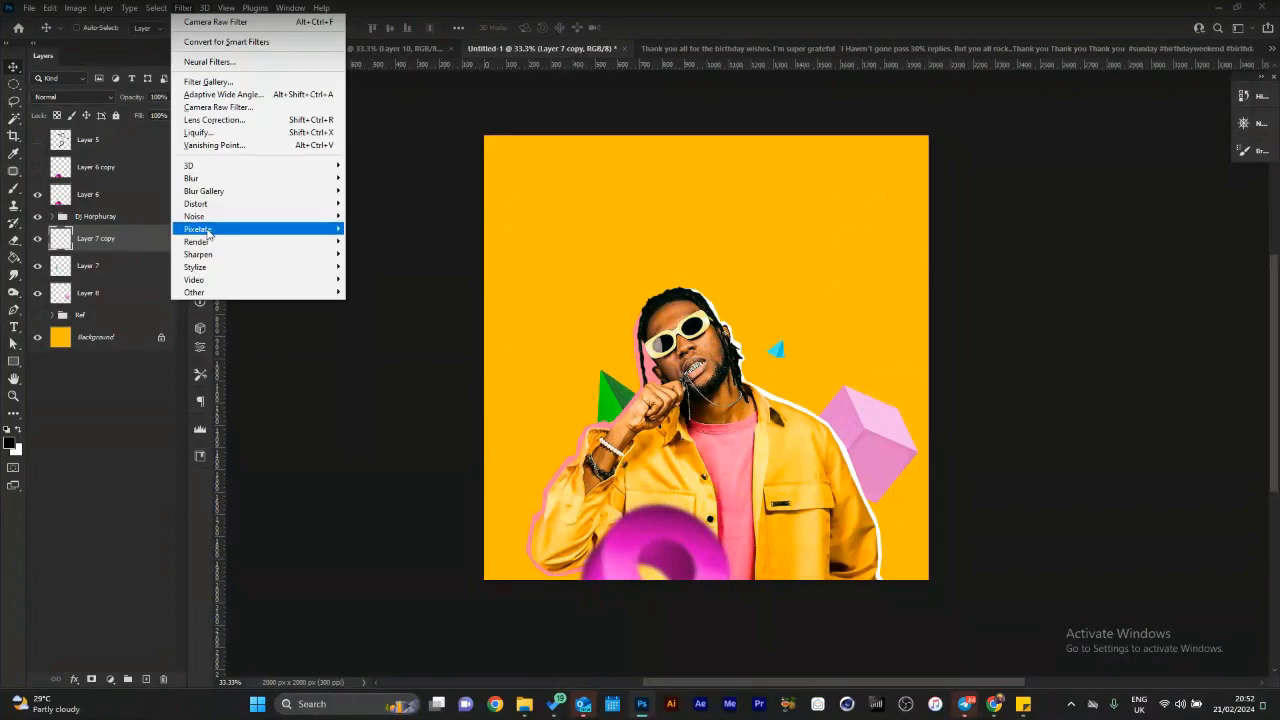
mouse_move(196, 267)
click(378, 318)
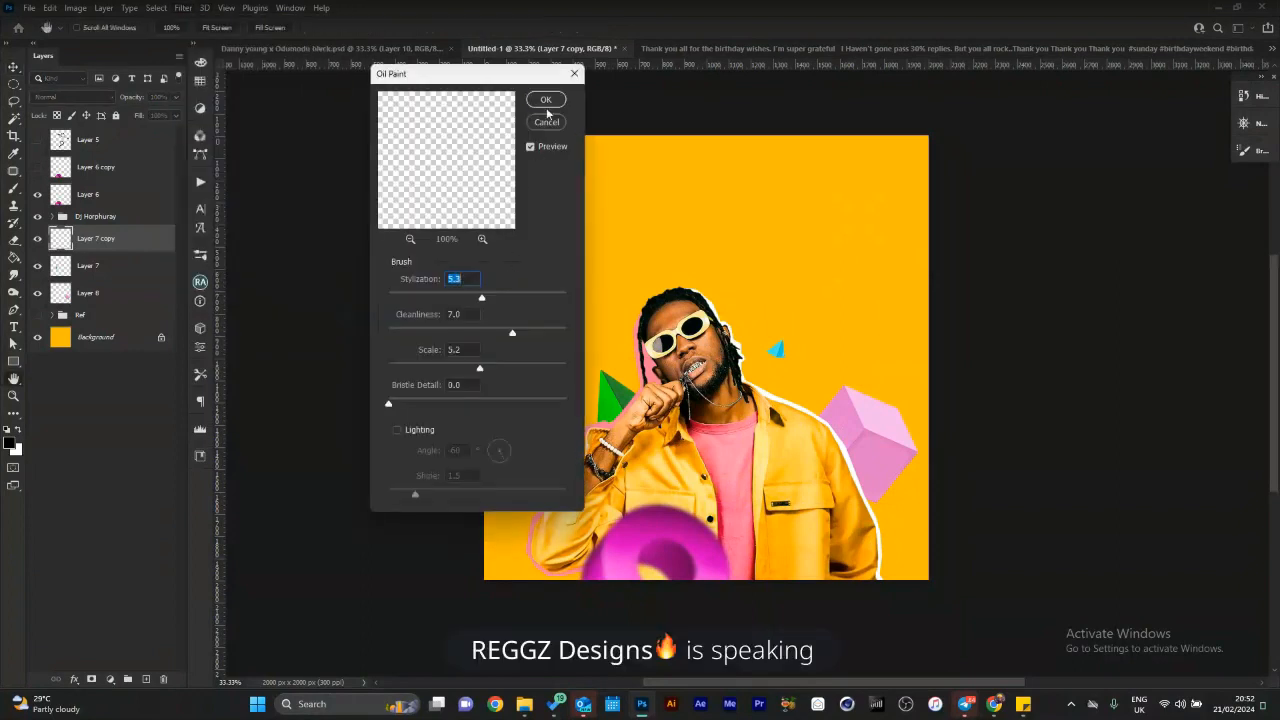
click(546, 123)
Add black text reading "Jiggy" above the man's head, on a layer directly above the green pyramid.
click(97, 276)
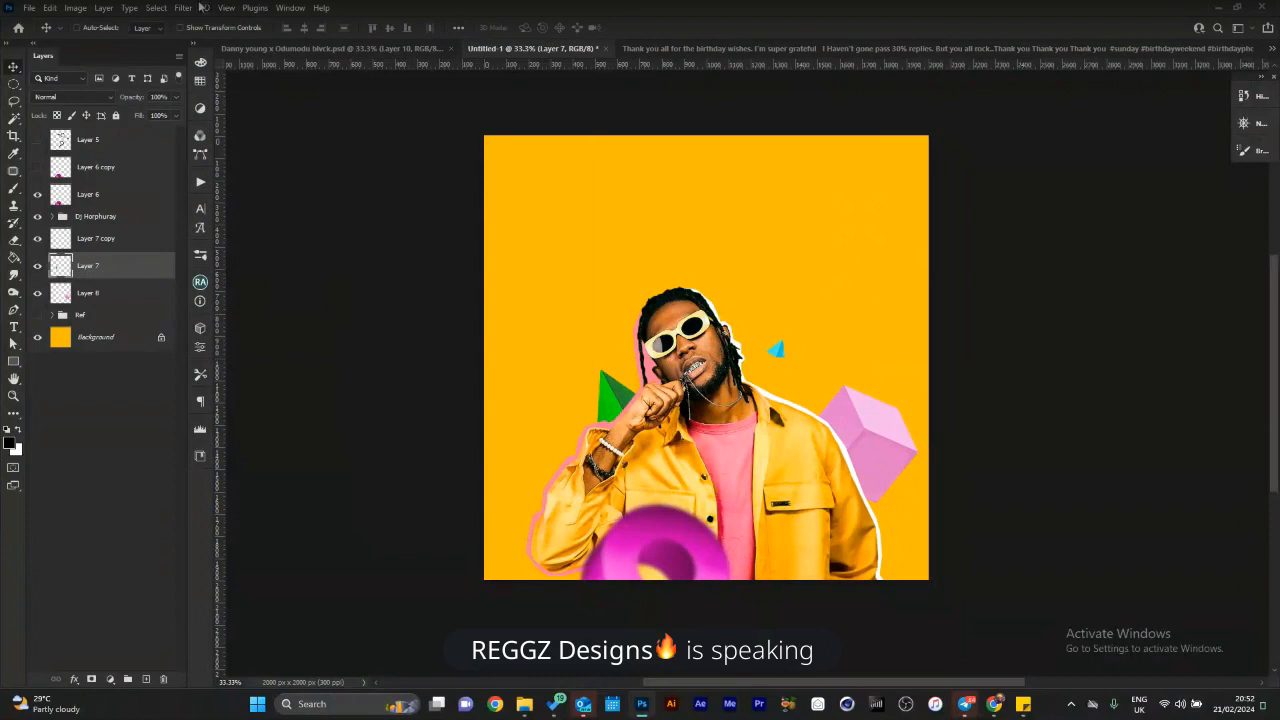
key(ctrl+minus)
key(ctrl+plus)
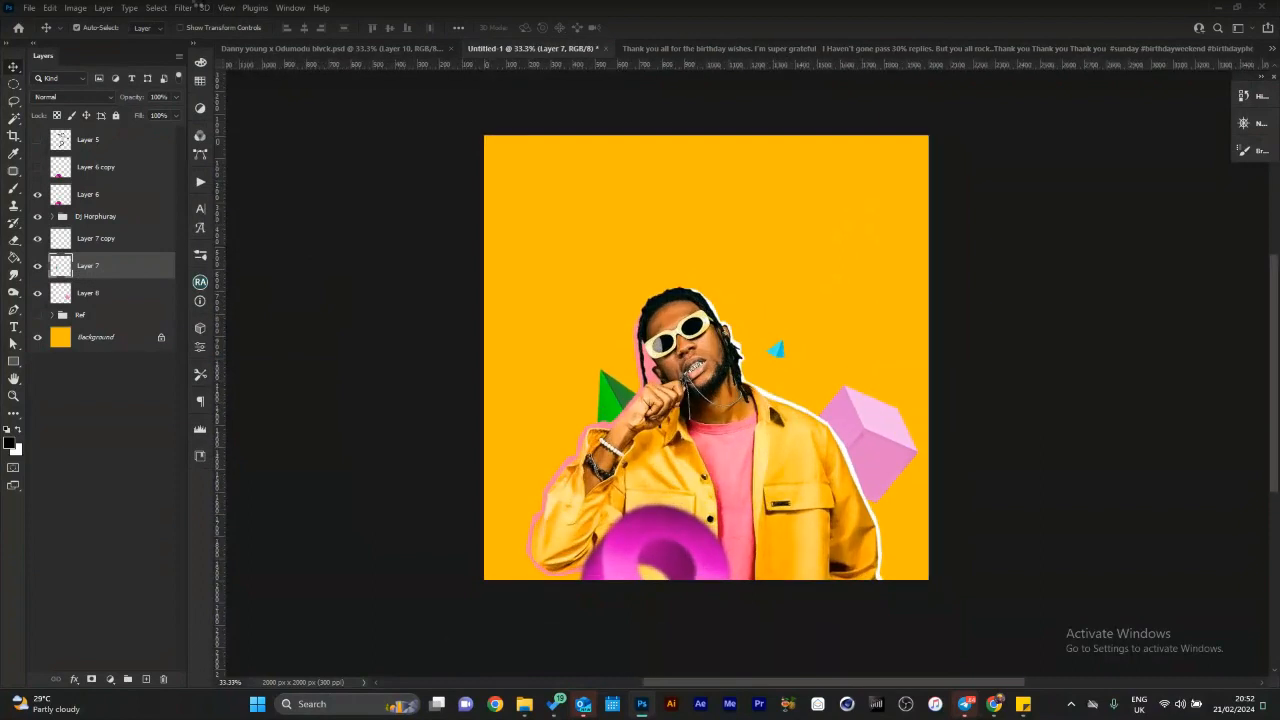
key(ctrl+plus)
key(ctrl+minus)
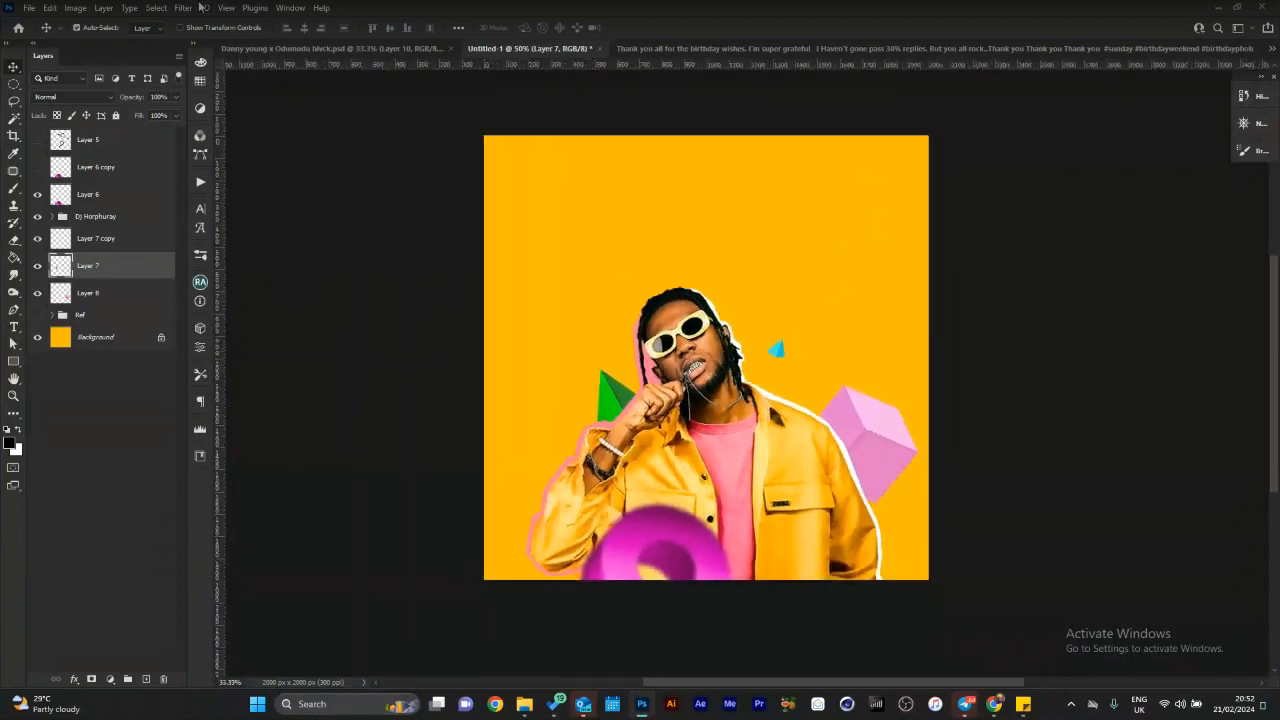
key(ctrl+minus)
key(z)
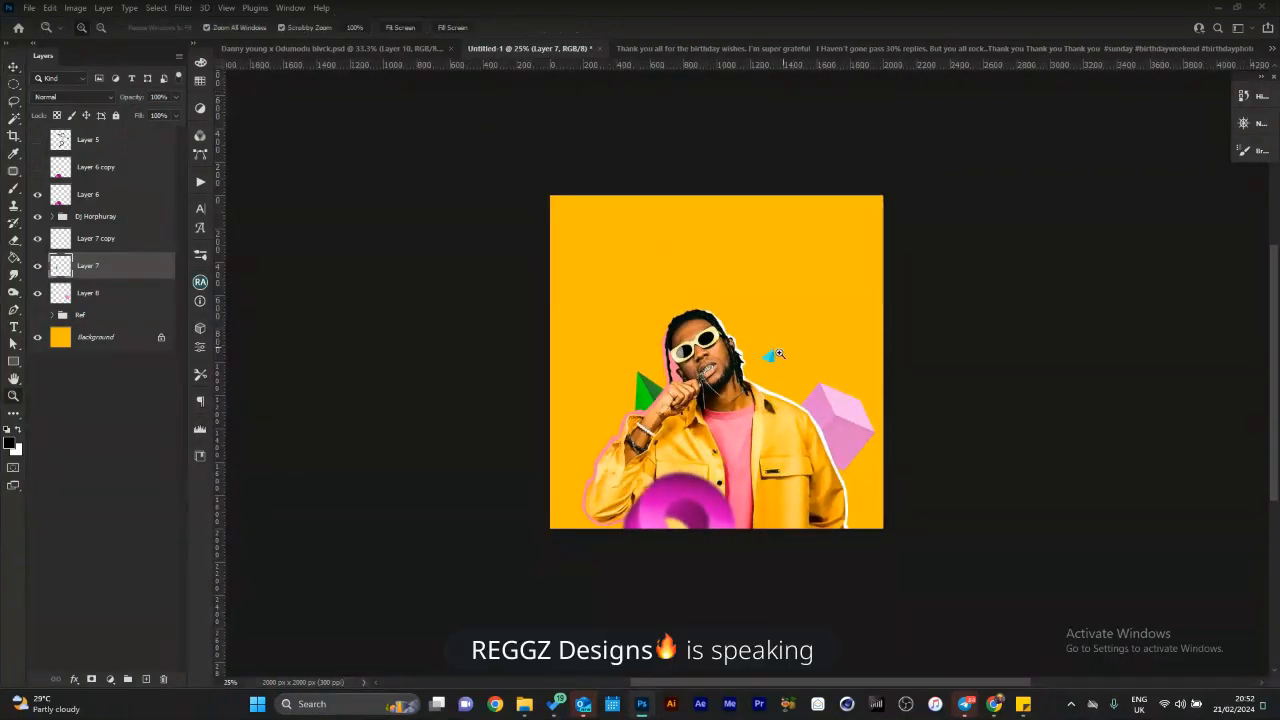
key(t)
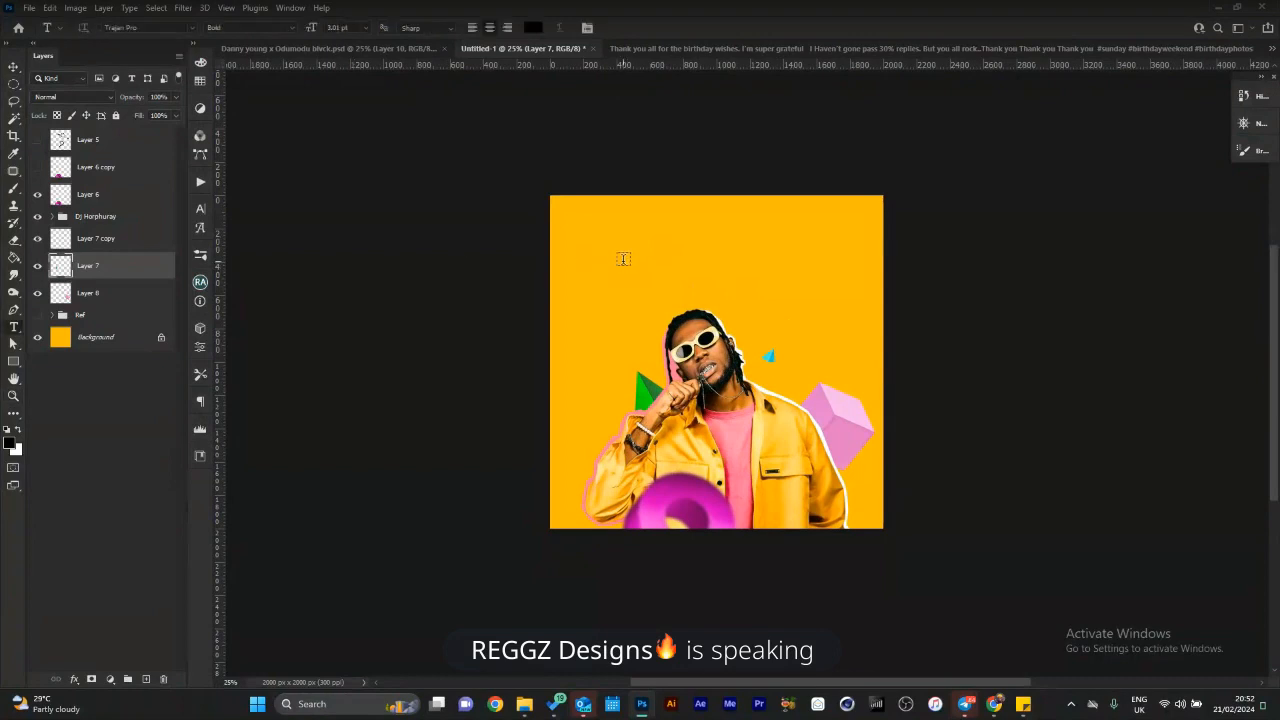
click(660, 265)
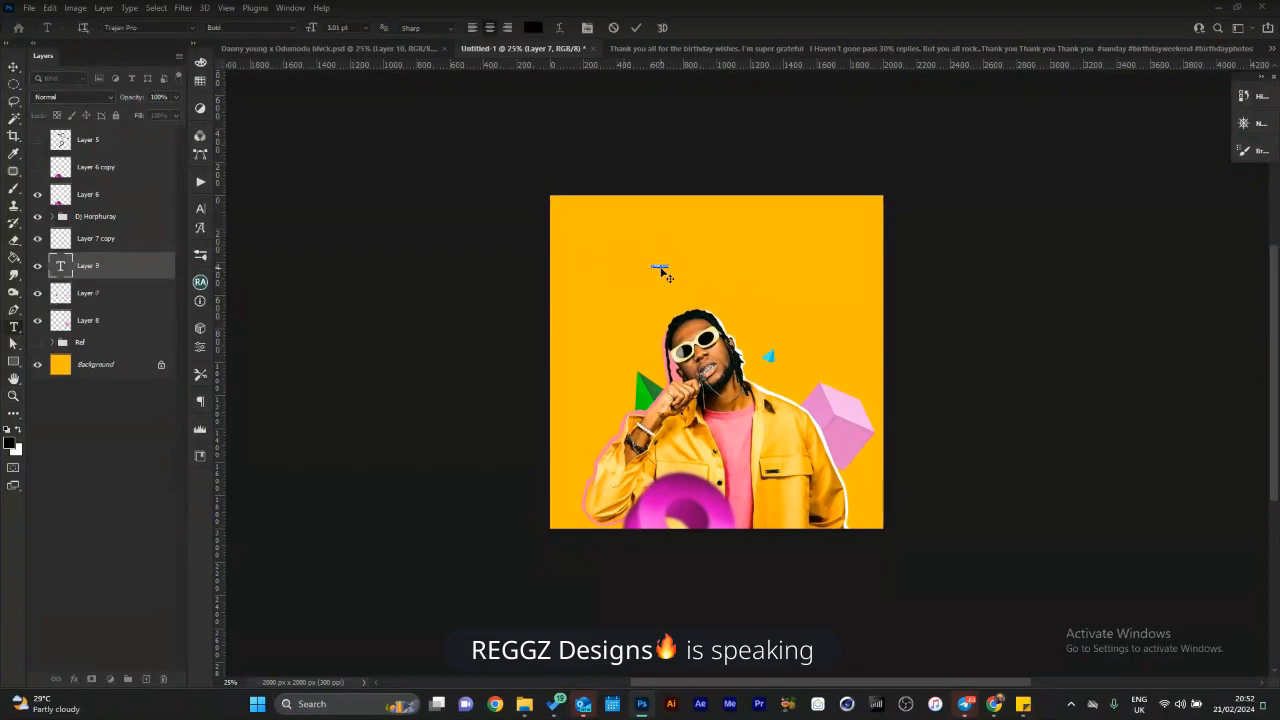
key(Escape)
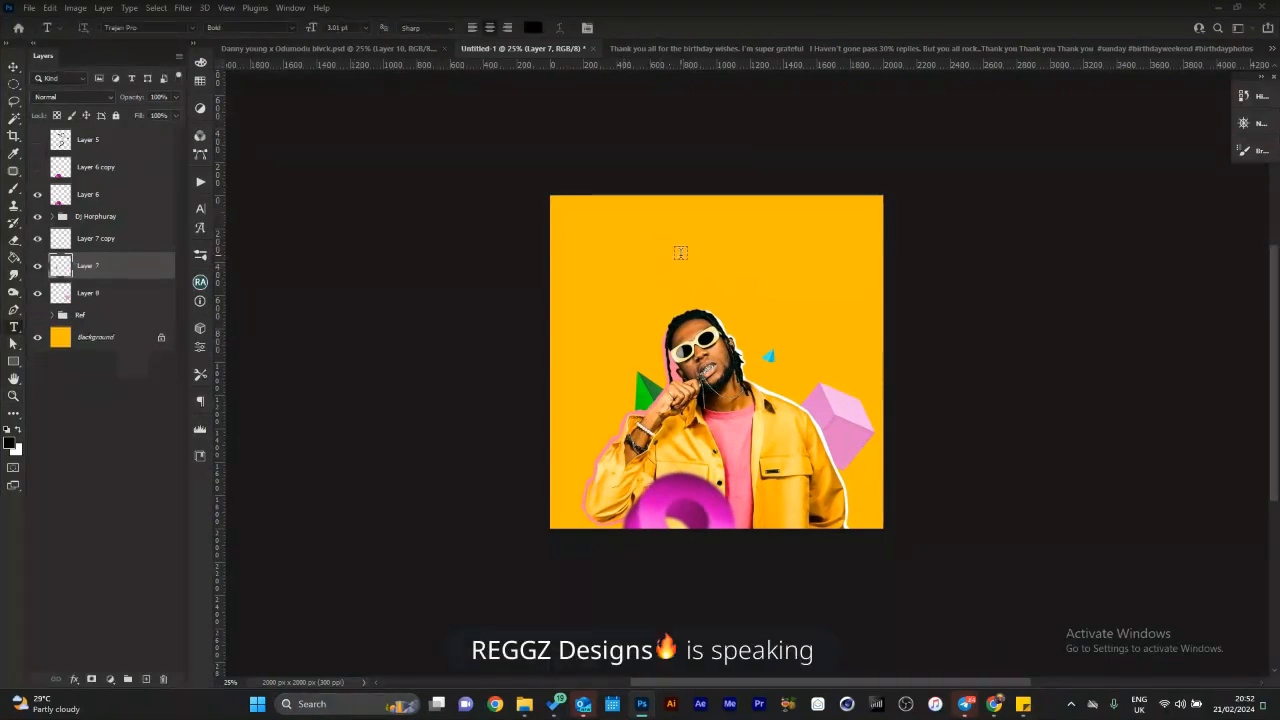
click(680, 253)
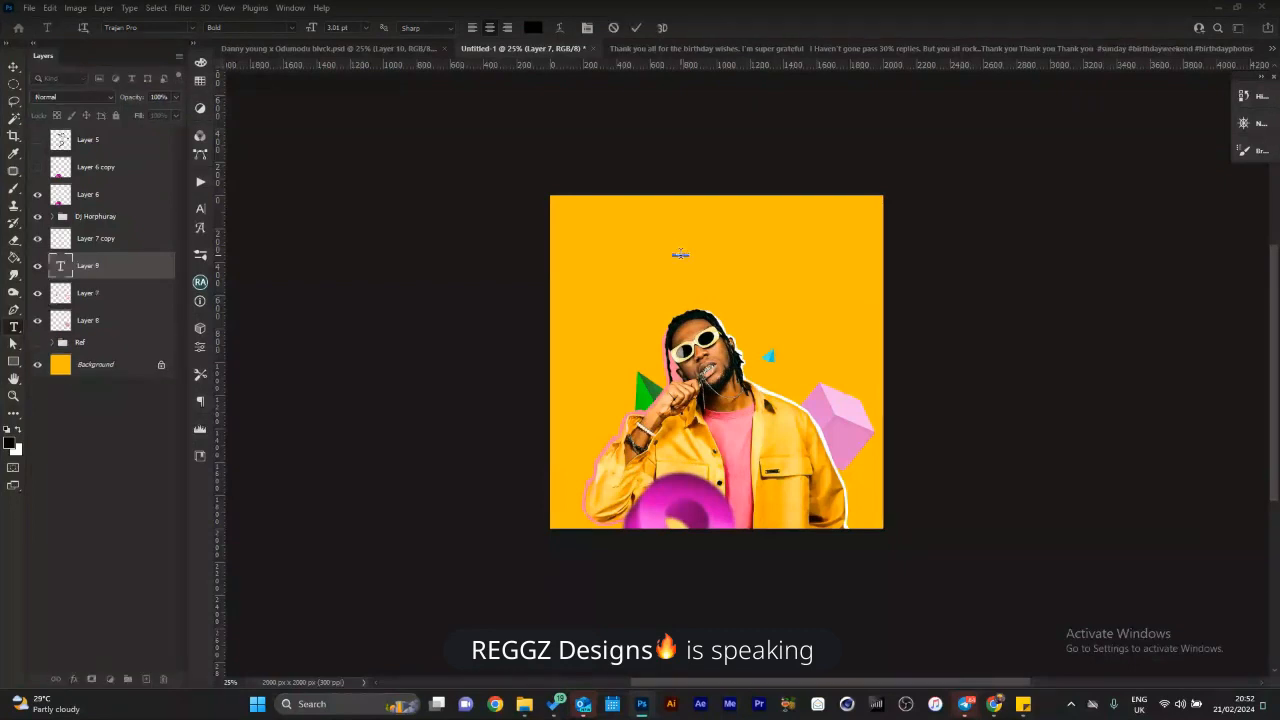
text(Jiggy)
key(ctrl+Return)
Enlarge the Jiggy text to about 122 pt and centre it across the empty area above the man.
key(ctrl+t)
drag(683, 257, 855, 266)
key(Return)
key(v)
key(ctrl+t)
key(Return)
key(ctrl+t)
key(Return)
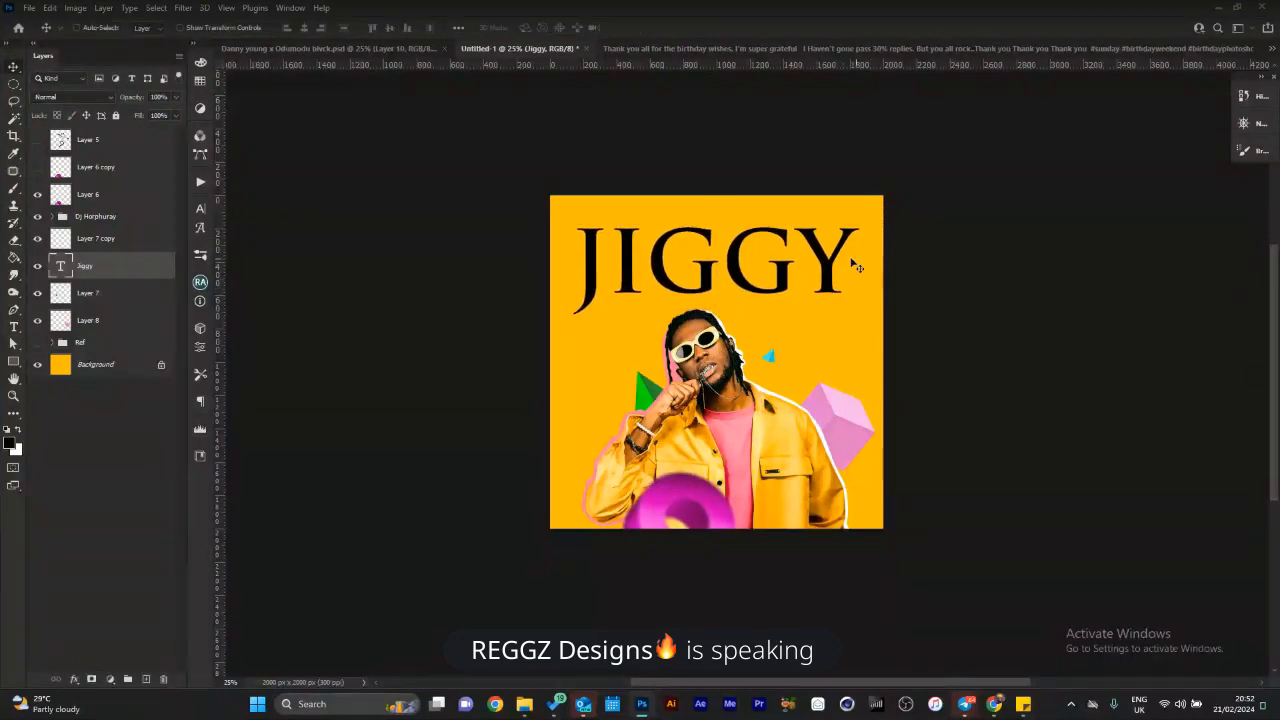
Preview brush-style fonts on the Jiggy title and set its font to Againts Regular.
text(t)
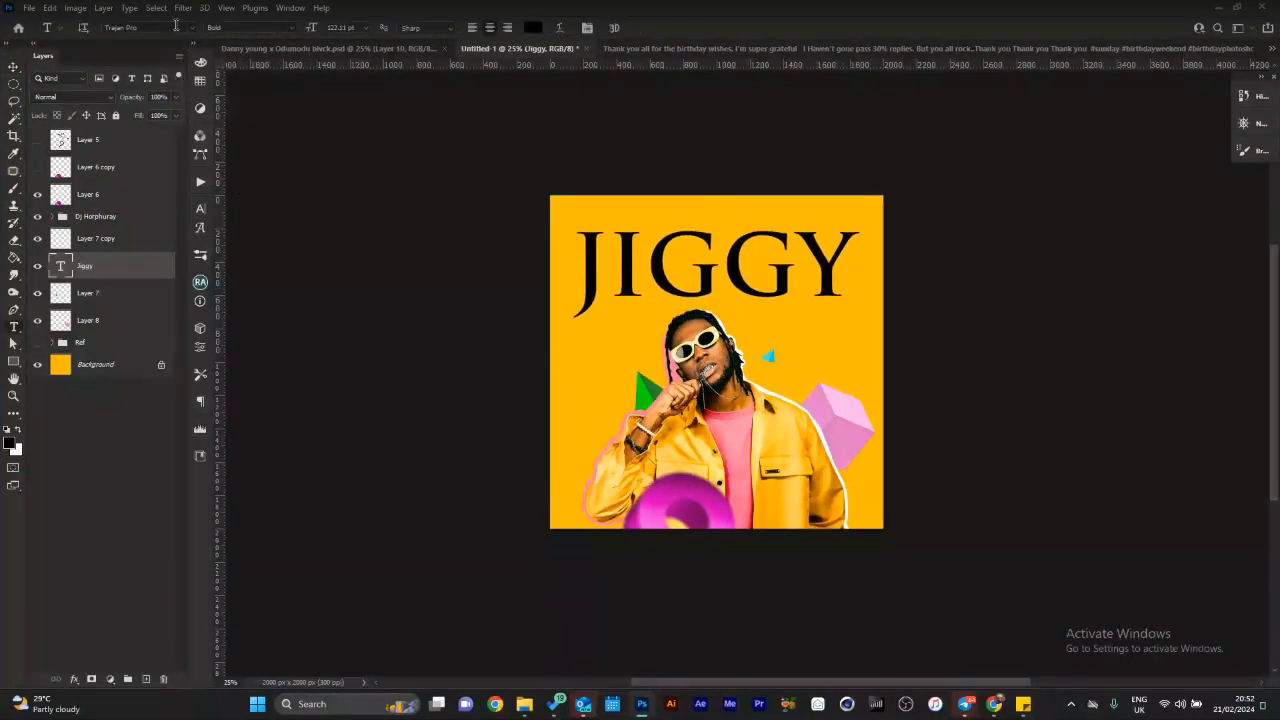
text(b)
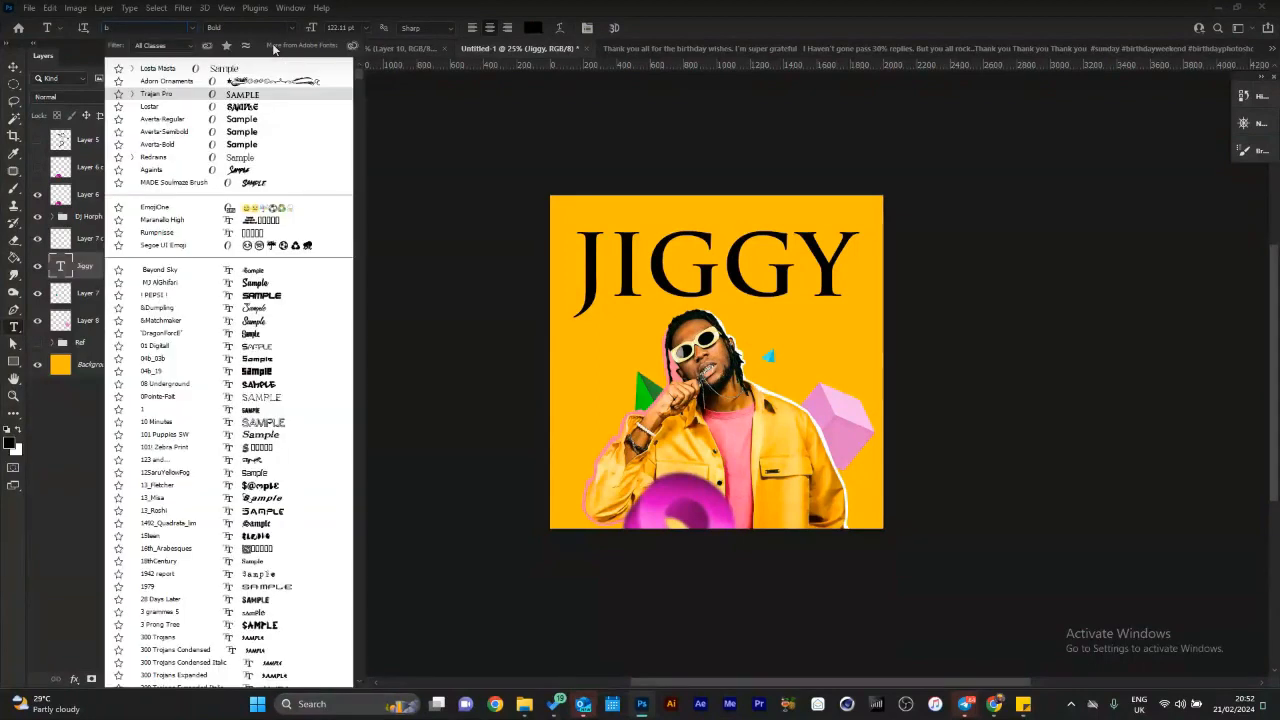
text(rush)
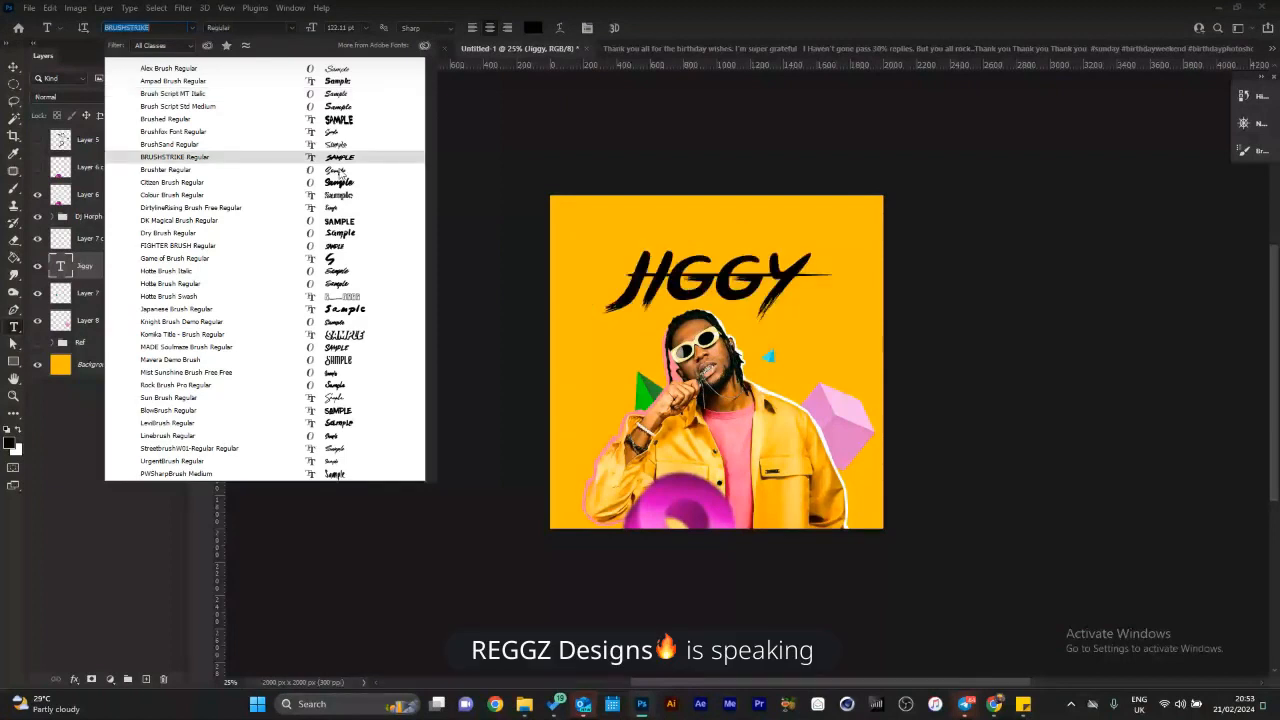
text(again)
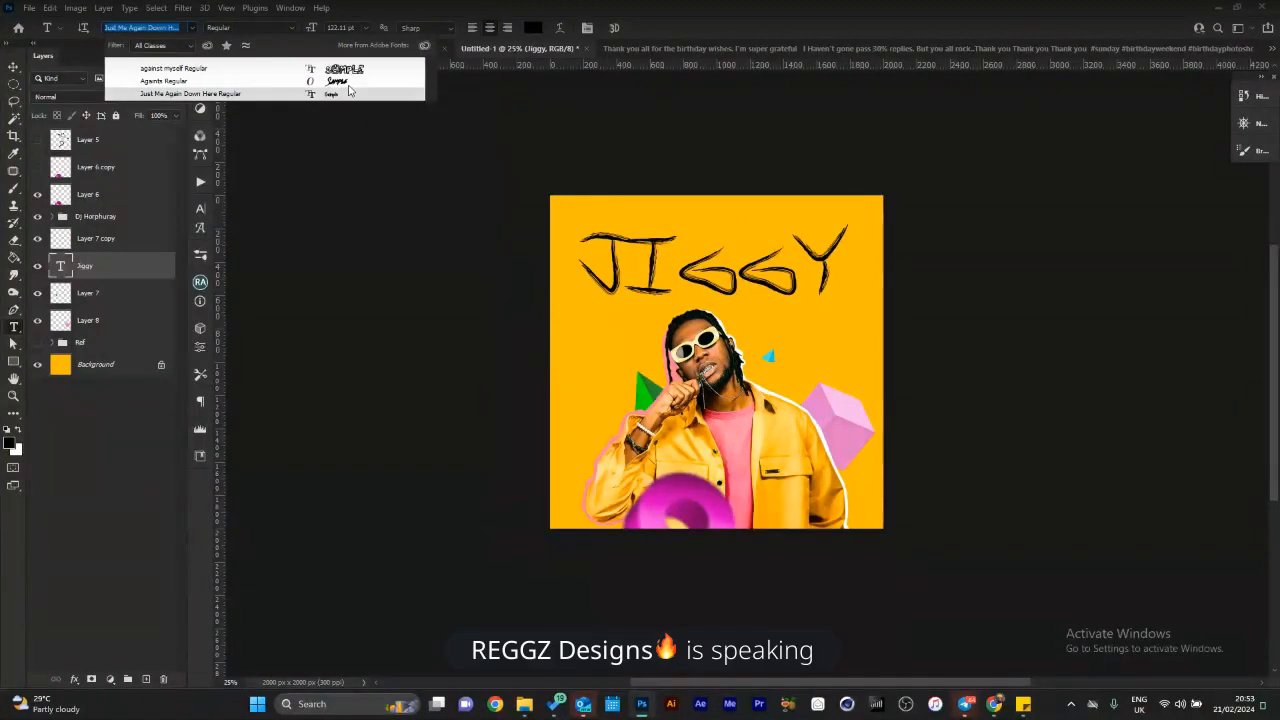
click(349, 85)
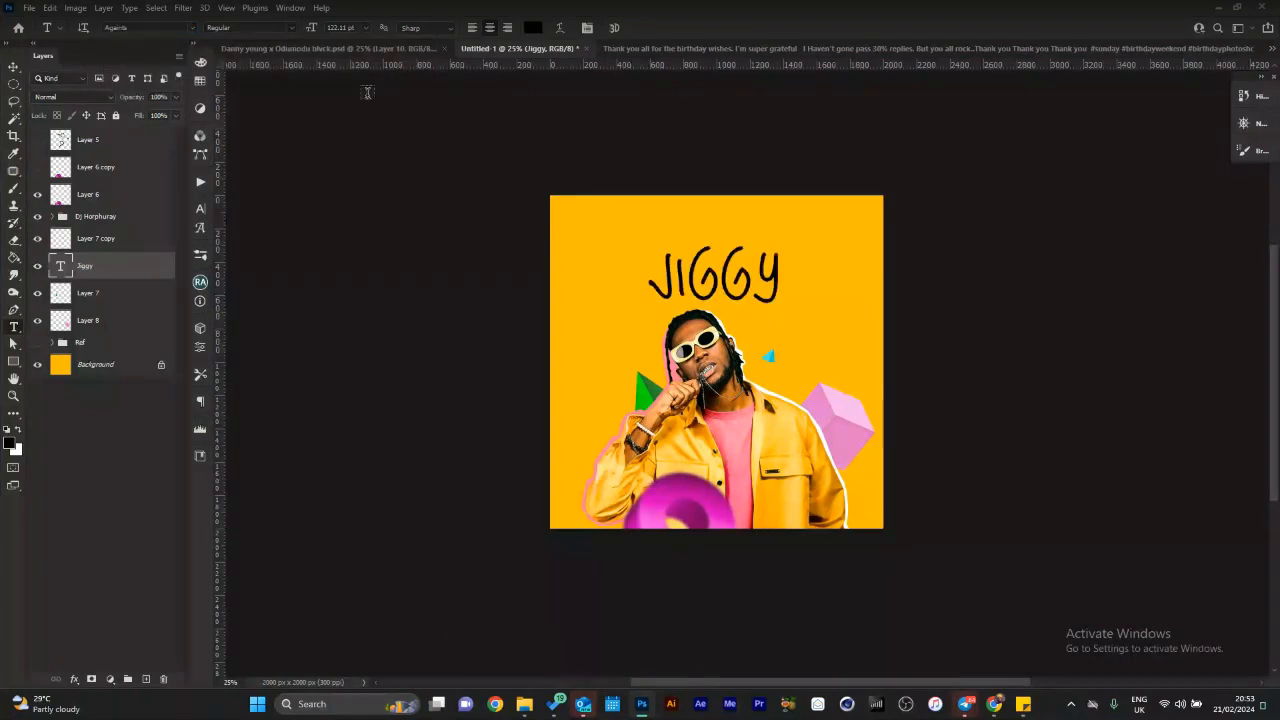
Turn off all caps for the Jiggy title and set its tracking to -20.
key(v)
click(200, 208)
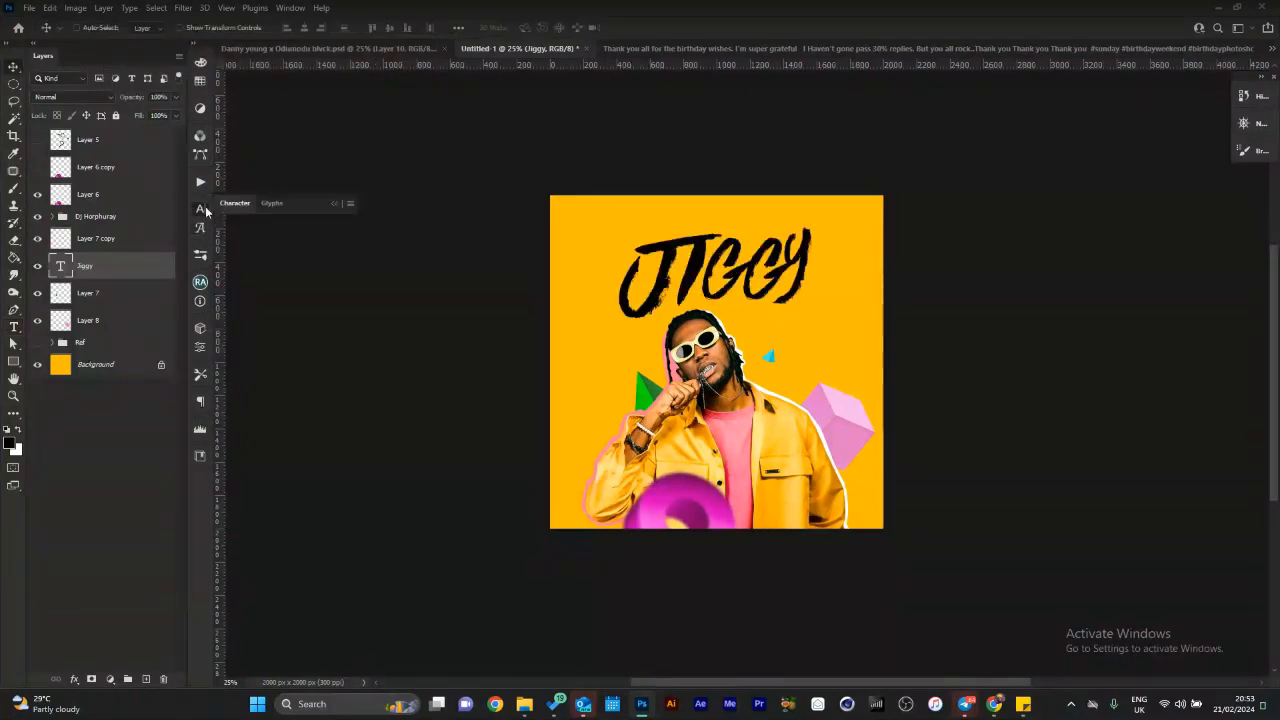
click(283, 302)
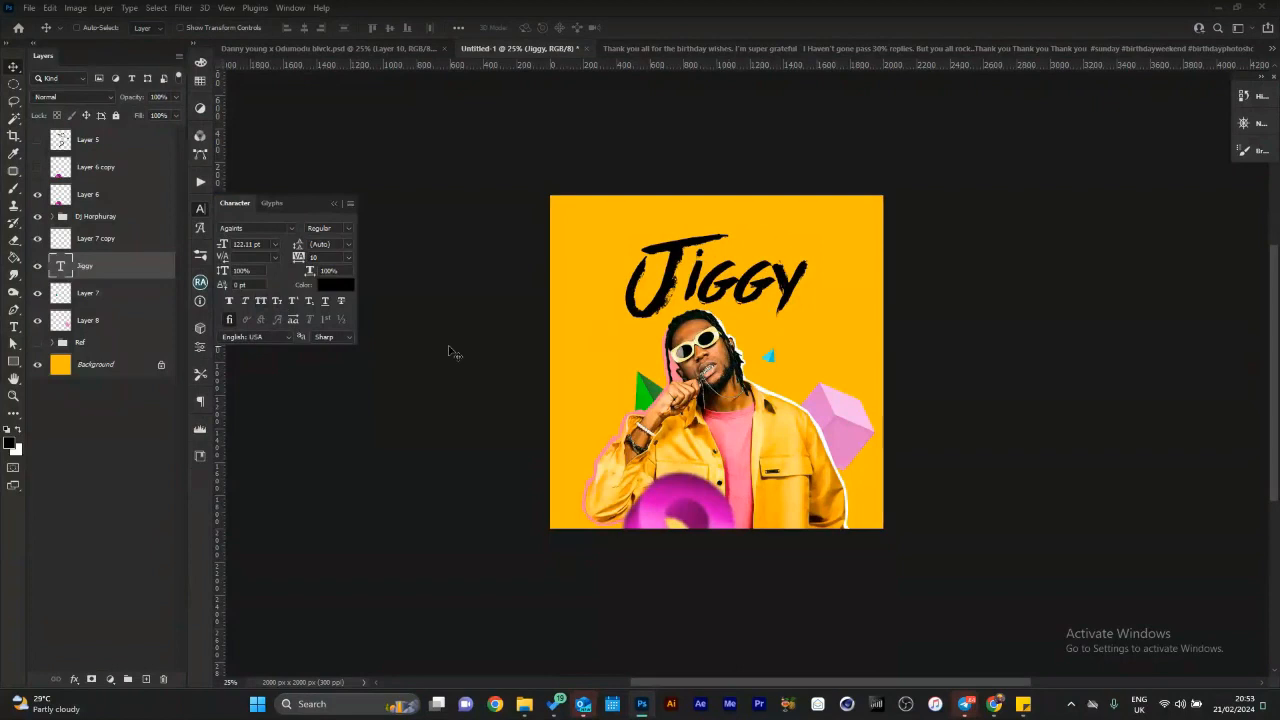
click(314, 258)
drag(317, 259, 307, 260)
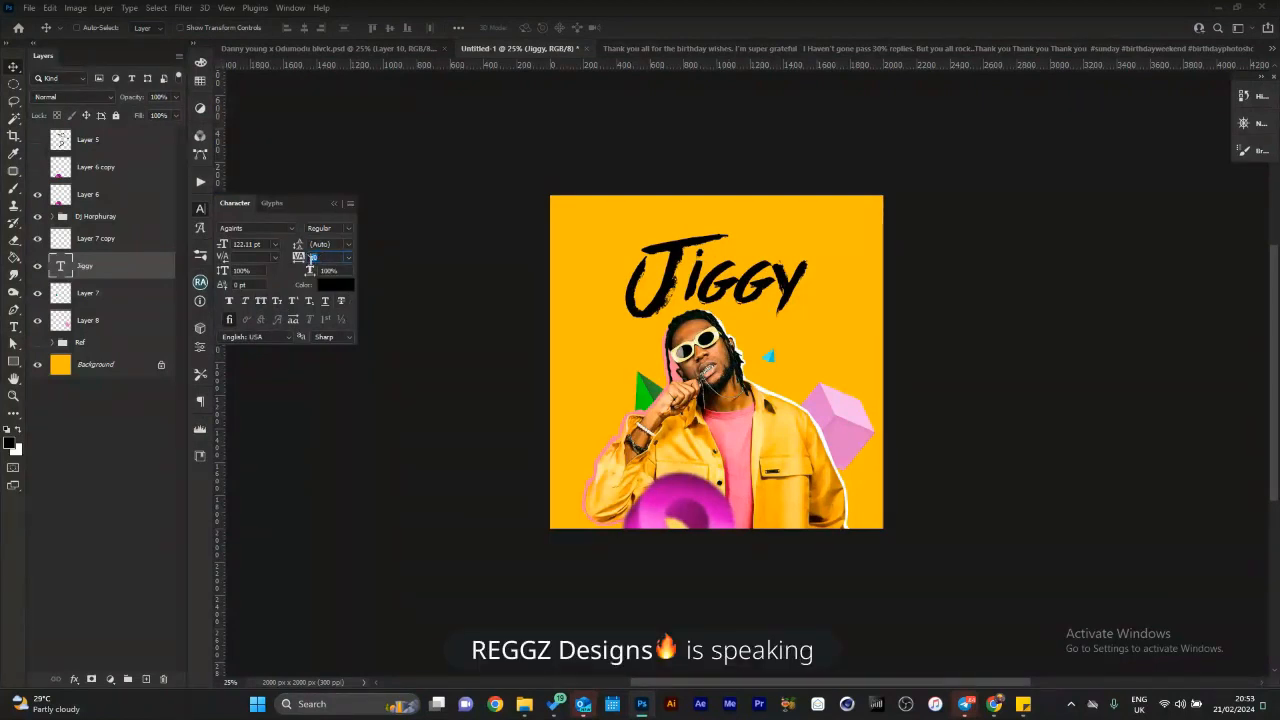
text(-40)
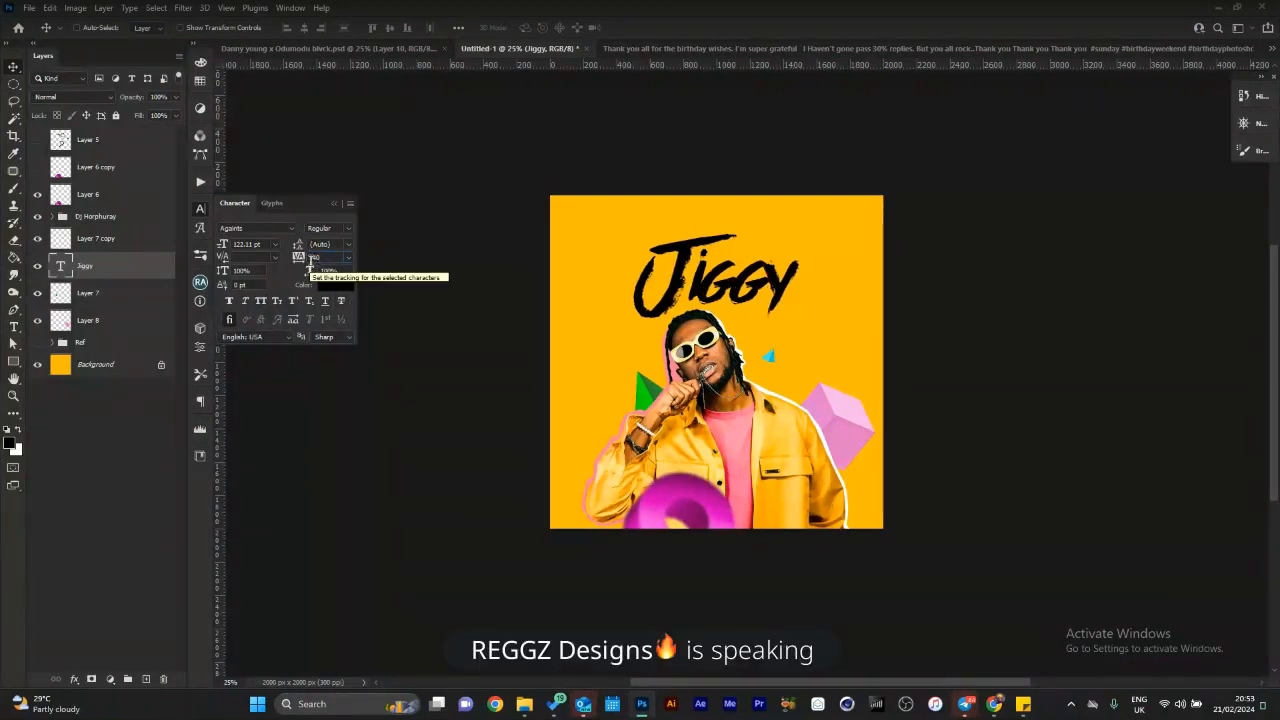
drag(323, 259, 273, 263)
text(-20)
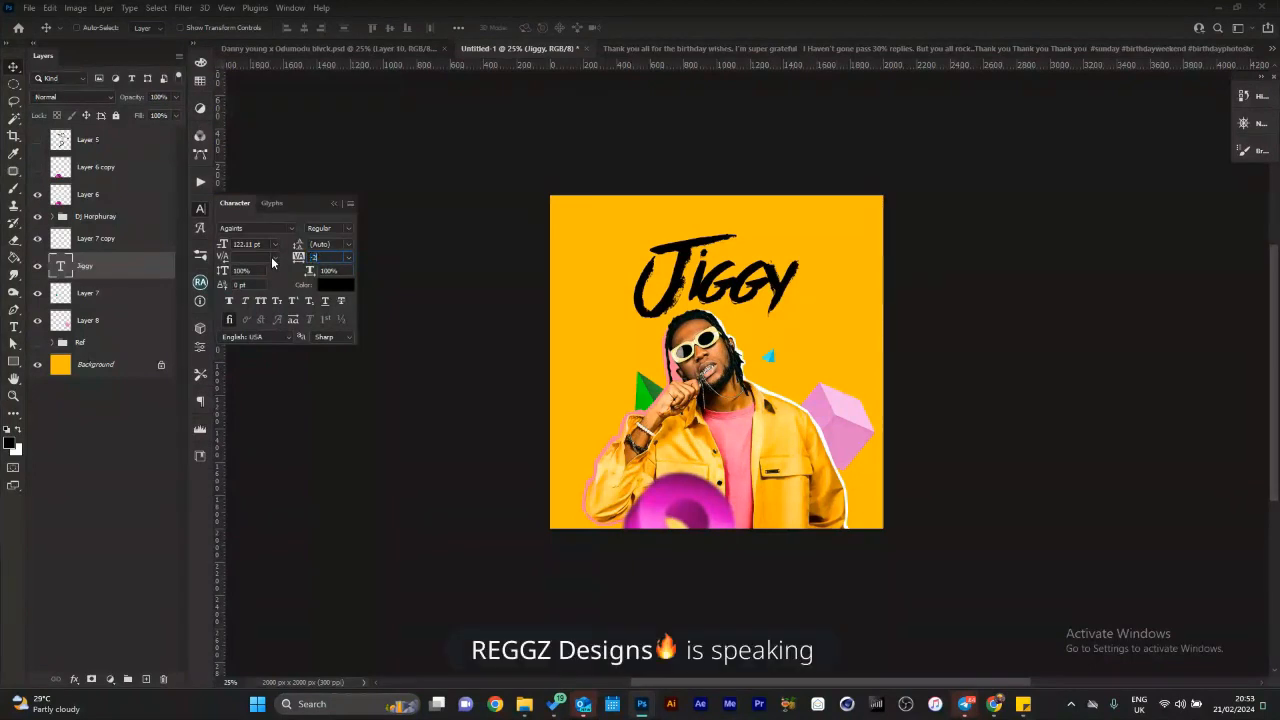
Enlarge the Jiggy title to about 177 pt and tilt it slightly counterclockwise.
key(ctrl+t)
drag(803, 218, 826, 203)
drag(866, 202, 861, 176)
drag(827, 259, 813, 285)
drag(829, 171, 820, 183)
key(Return)
Position the Jiggy title near the canvas's upper edge with its lower part behind the man's head.
drag(807, 262, 804, 264)
key(shift+Up)
key(shift+Up)
key(shift+Up)
key(shift+Up)
key(shift+Up)
Try recolouring the Jiggy title with white and with the pink sampled from the man's shirt.
key(b)
alt+shift+right_click(826, 424)
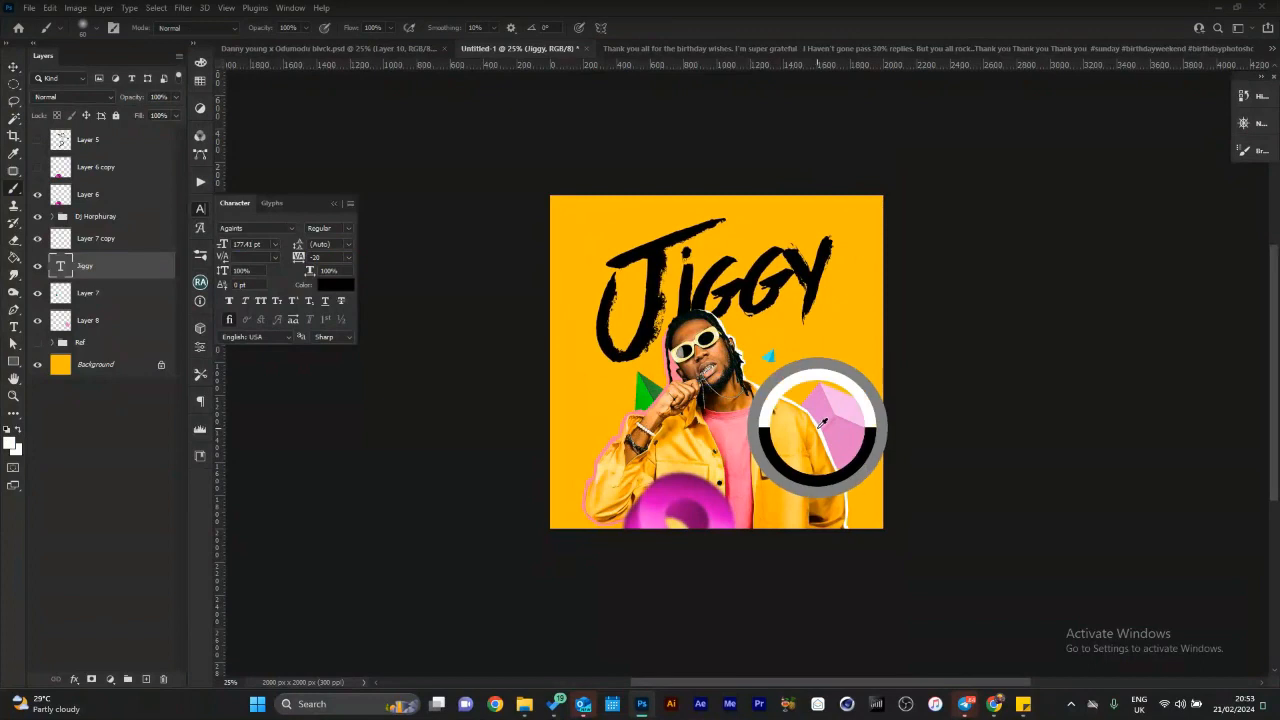
key(alt+BackSpace)
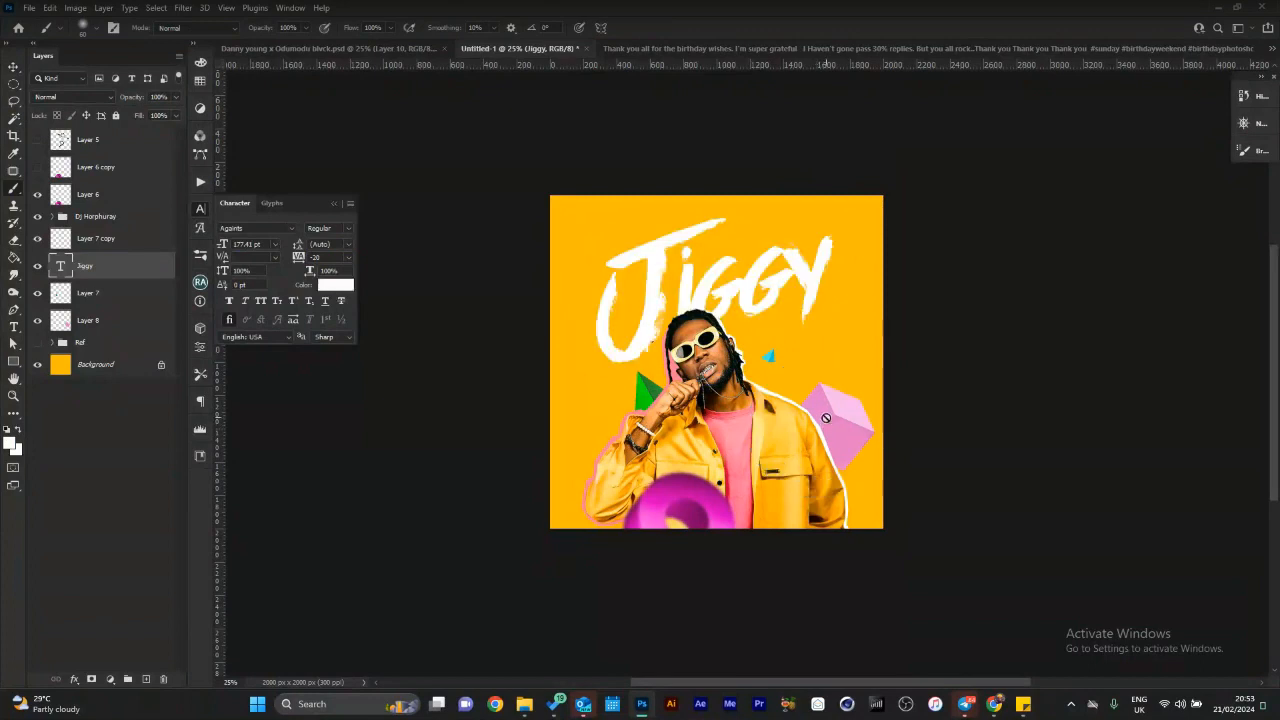
key(ctrl+z)
alt+click(745, 487)
key(x)
key(ctrl+BackSpace)
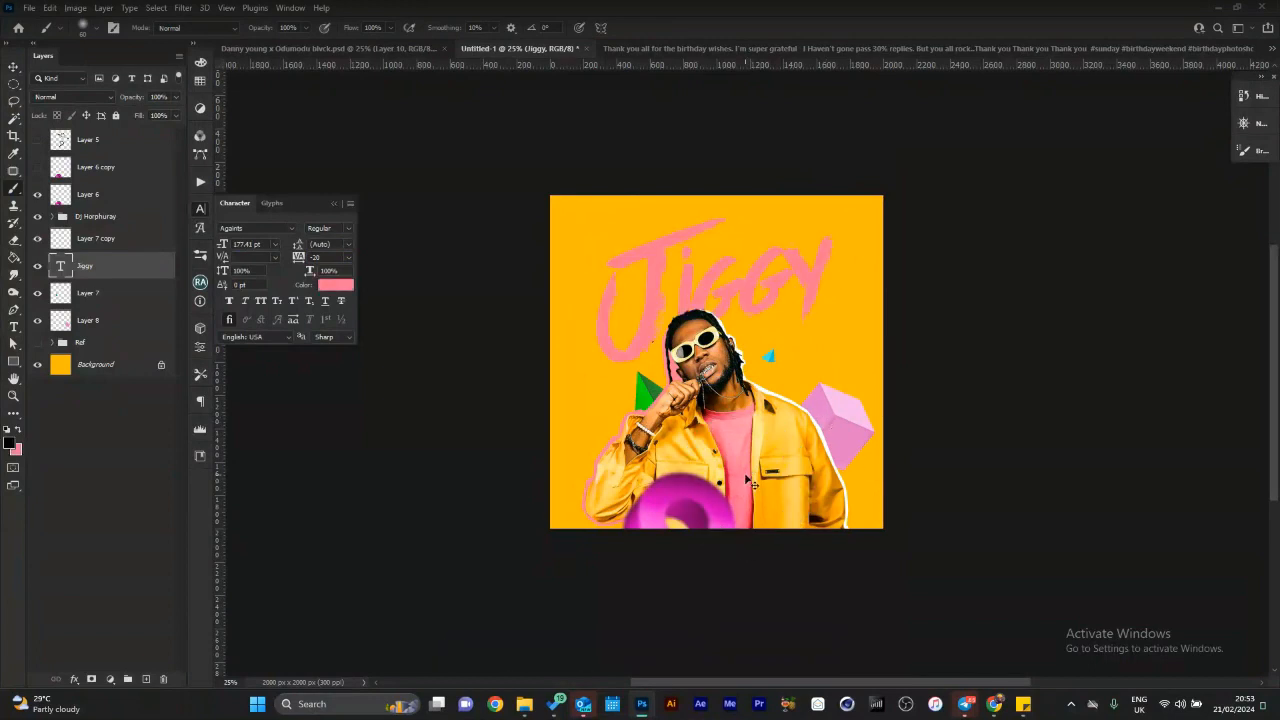
Enlarge the Jiggy title to about 205 pt so it spans more of the canvas.
key(ctrl+t)
drag(853, 178, 876, 156)
key(Escape)
key(ctrl+t)
key(Return)
key(ctrl+minus)
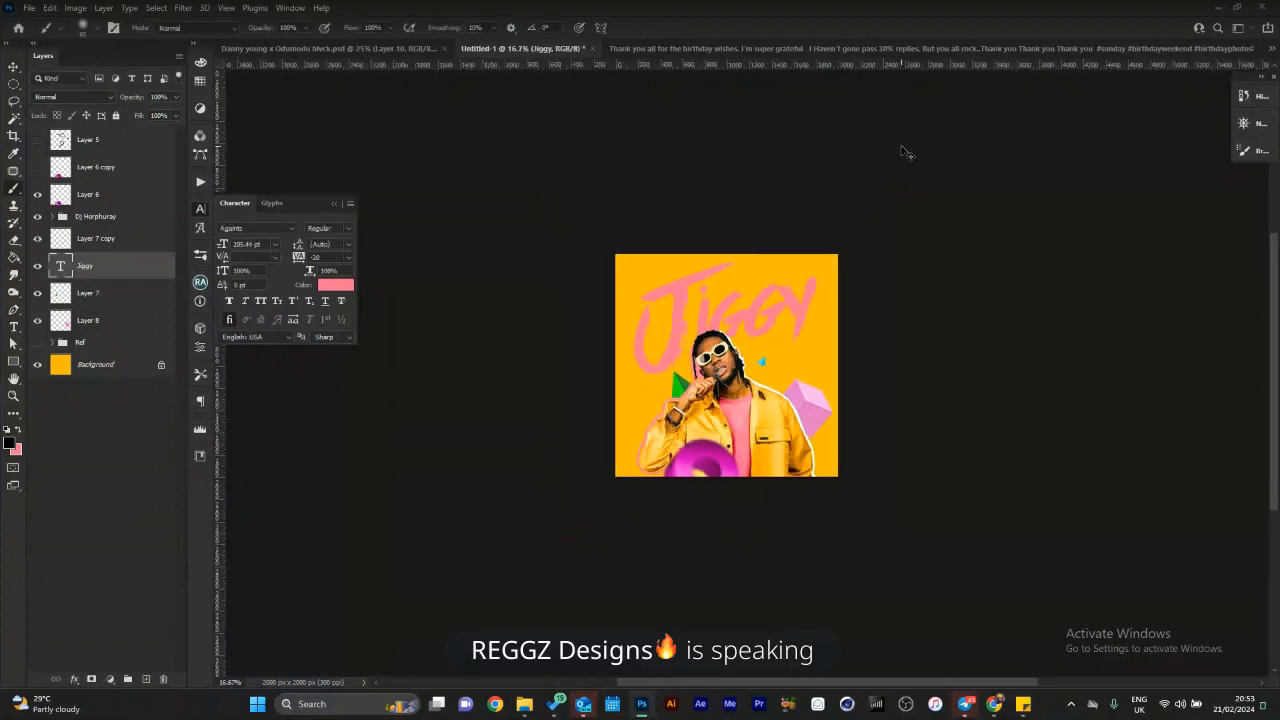
key(ctrl+plus)
key(ctrl+plus)
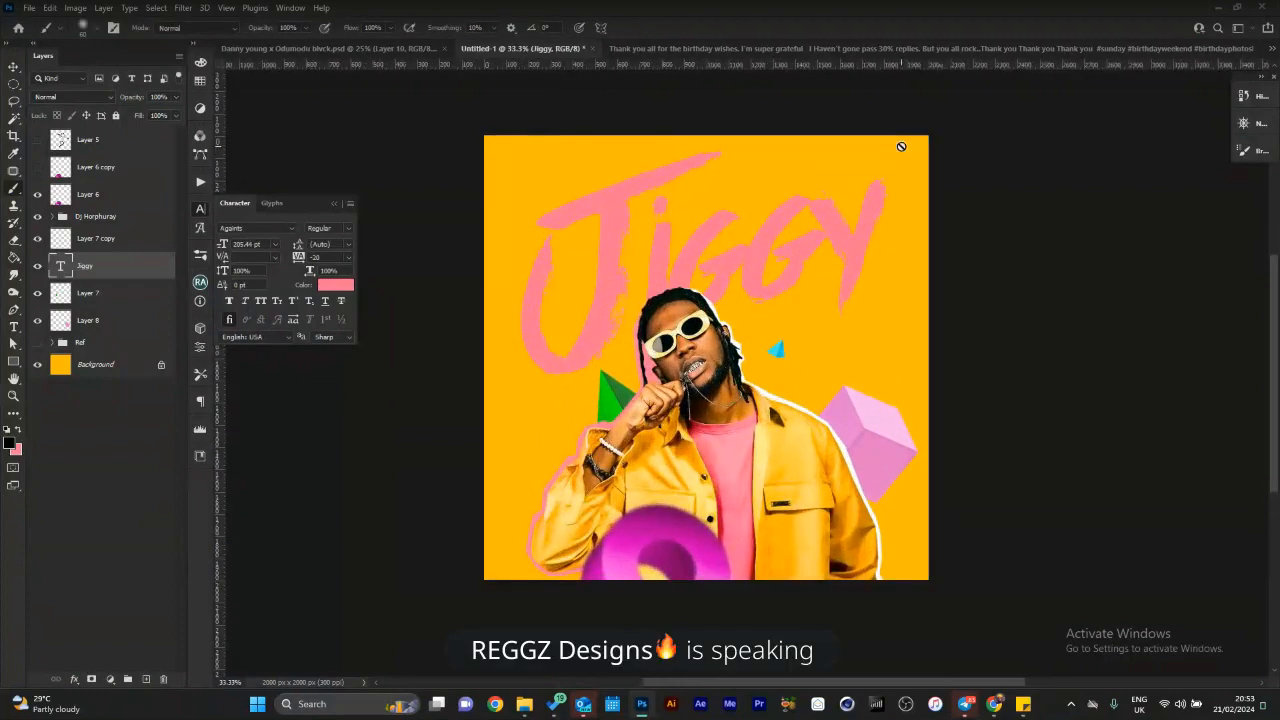
Reset the foreground and background colours to default and fill the Jiggy title with white.
key(d)
key(ctrl+BackSpace)
key(v)
Scale the Jiggy title down very slightly to 205.23 pt.
key(z)
alt+click(840, 283)
click(838, 284)
alt+click(840, 285)
alt+click(842, 287)
click(843, 290)
click(841, 291)
click(841, 293)
alt+click(845, 298)
alt+click(850, 301)
alt+click(859, 306)
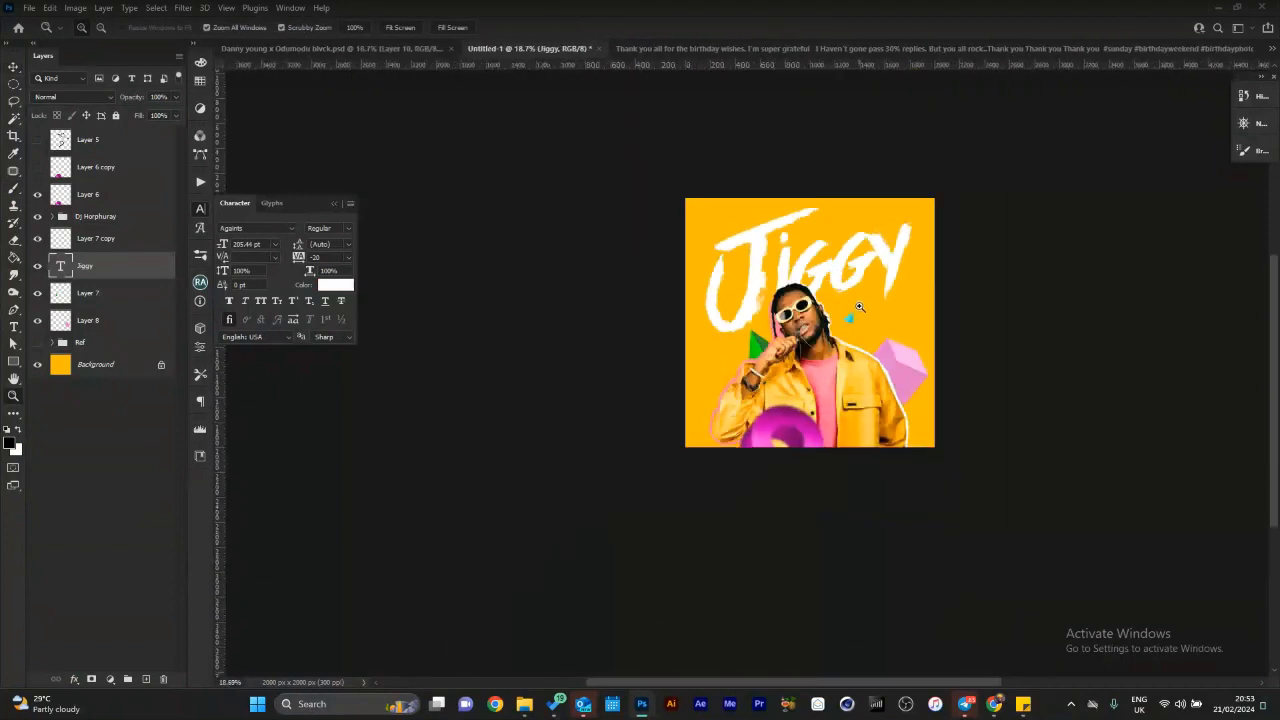
click(859, 306)
key(ctrl+t)
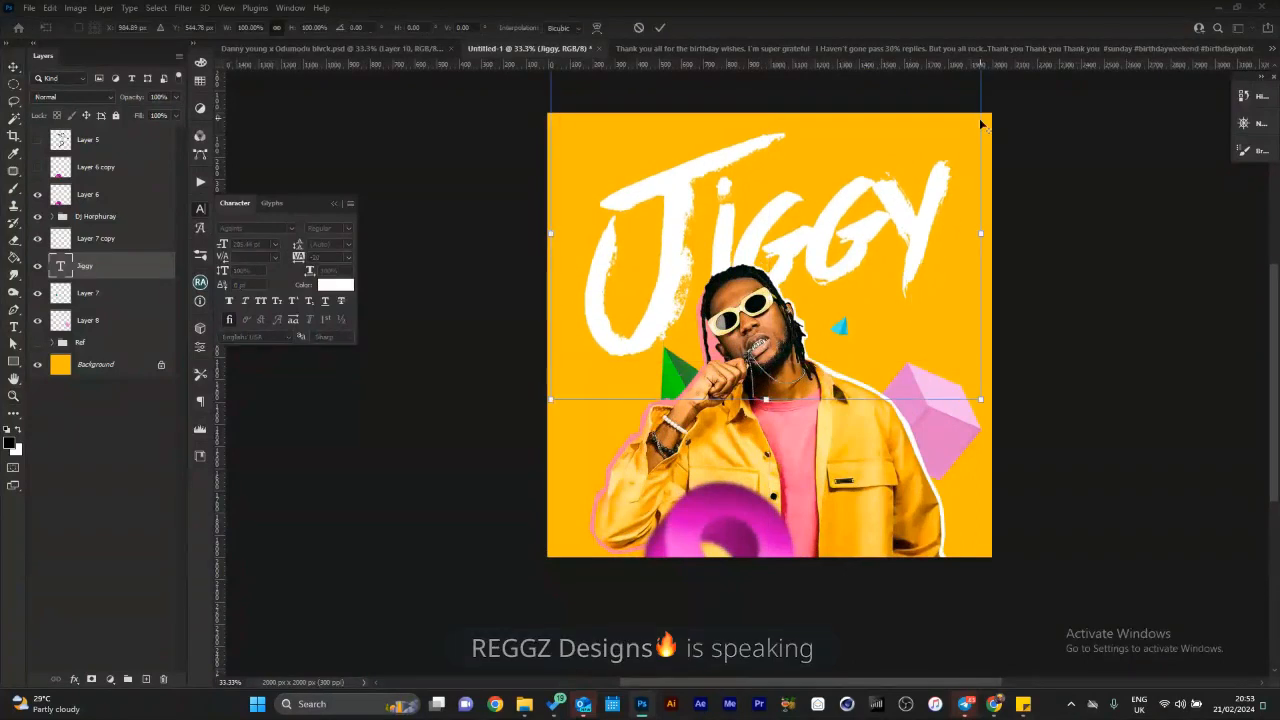
drag(982, 233, 978, 231)
key(Return)
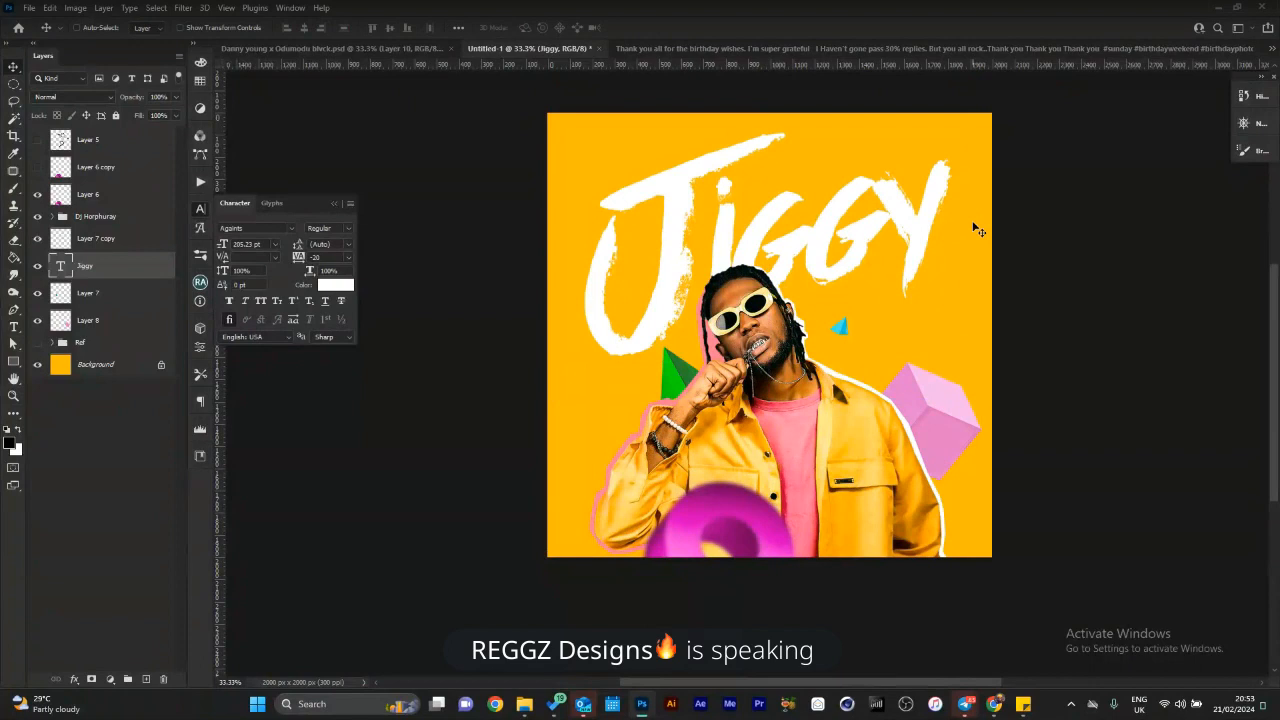
Centre the Jiggy title horizontally on the canvas, checking it against the guides and grid.
key(ctrl+h)
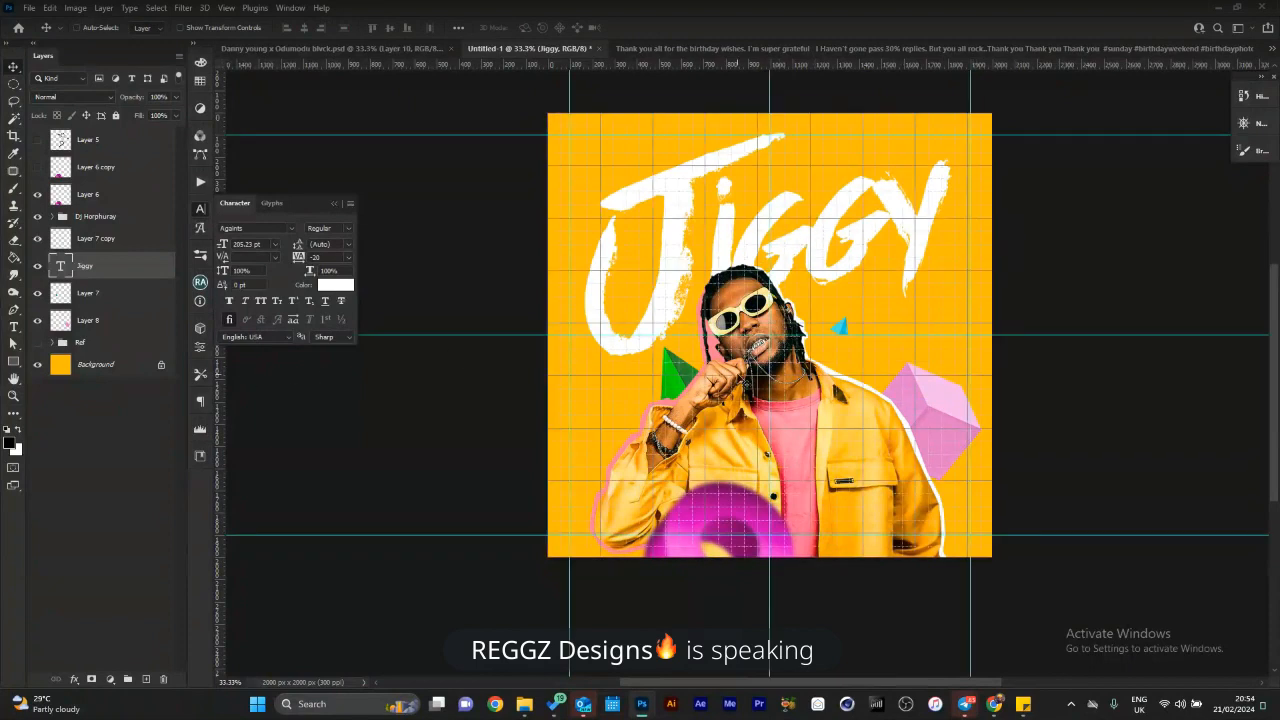
key(z)
drag(834, 126, 652, 236)
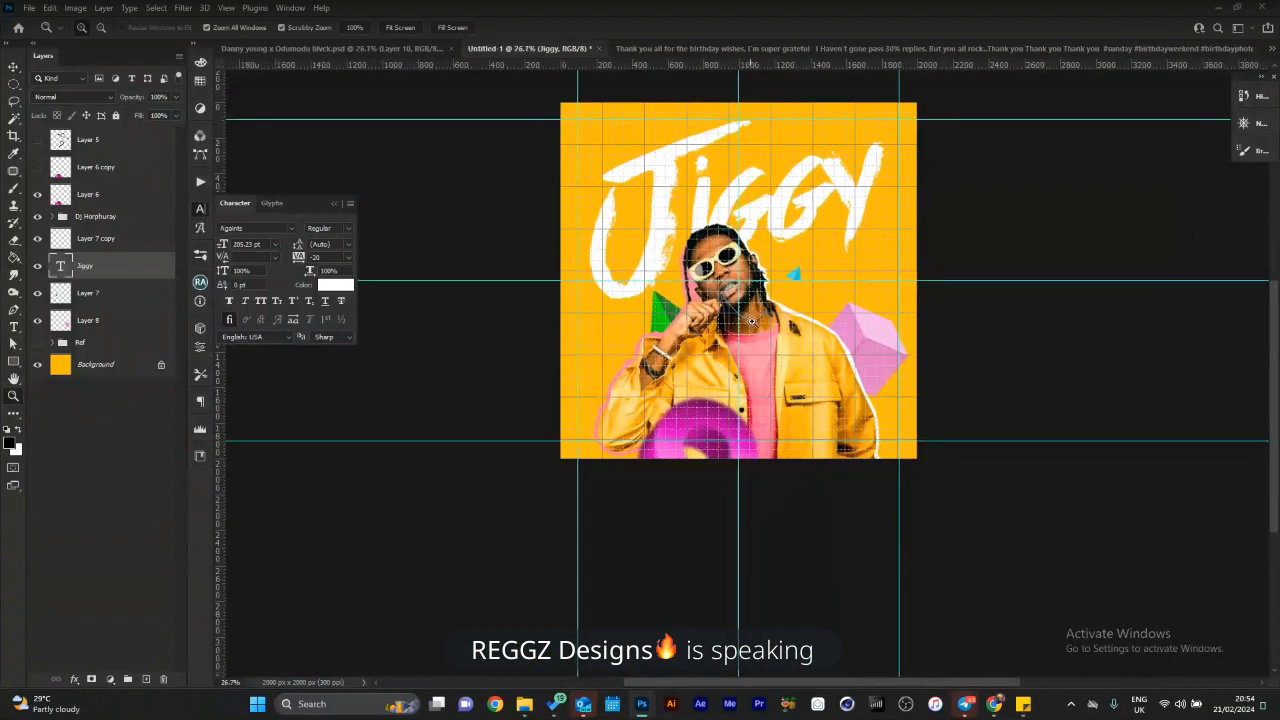
click(756, 320)
drag(829, 391, 800, 448)
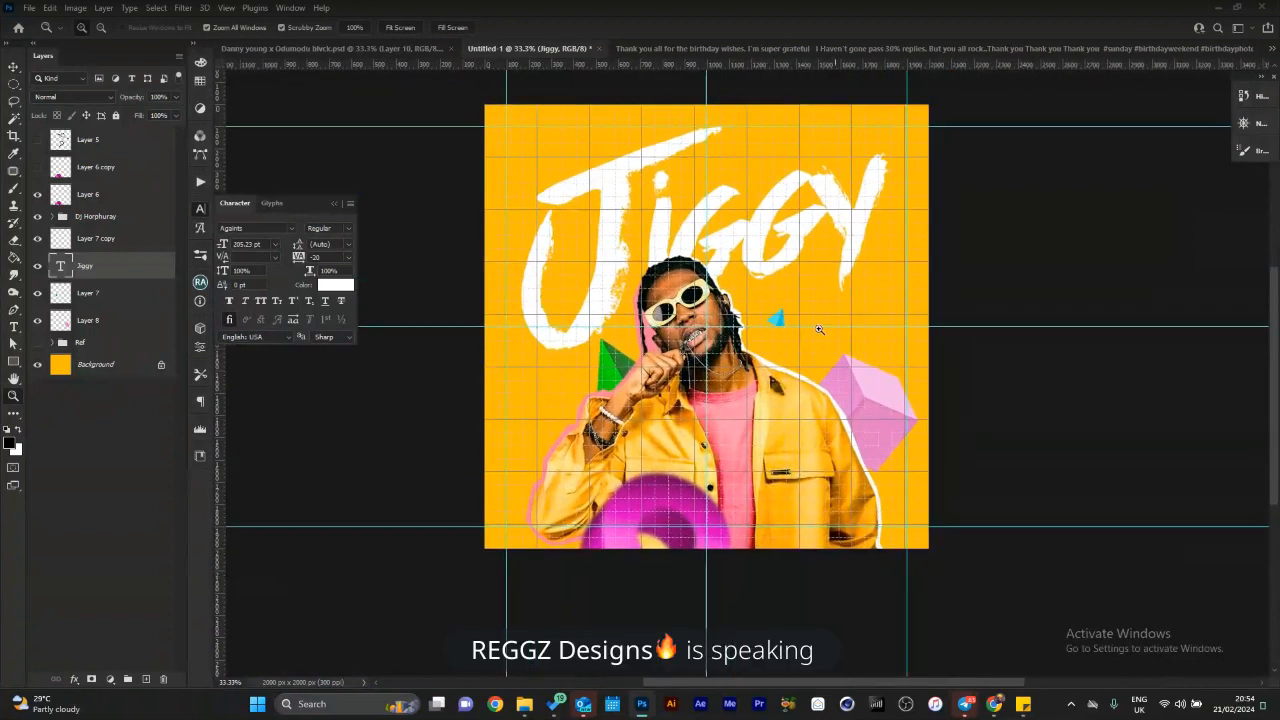
key(v)
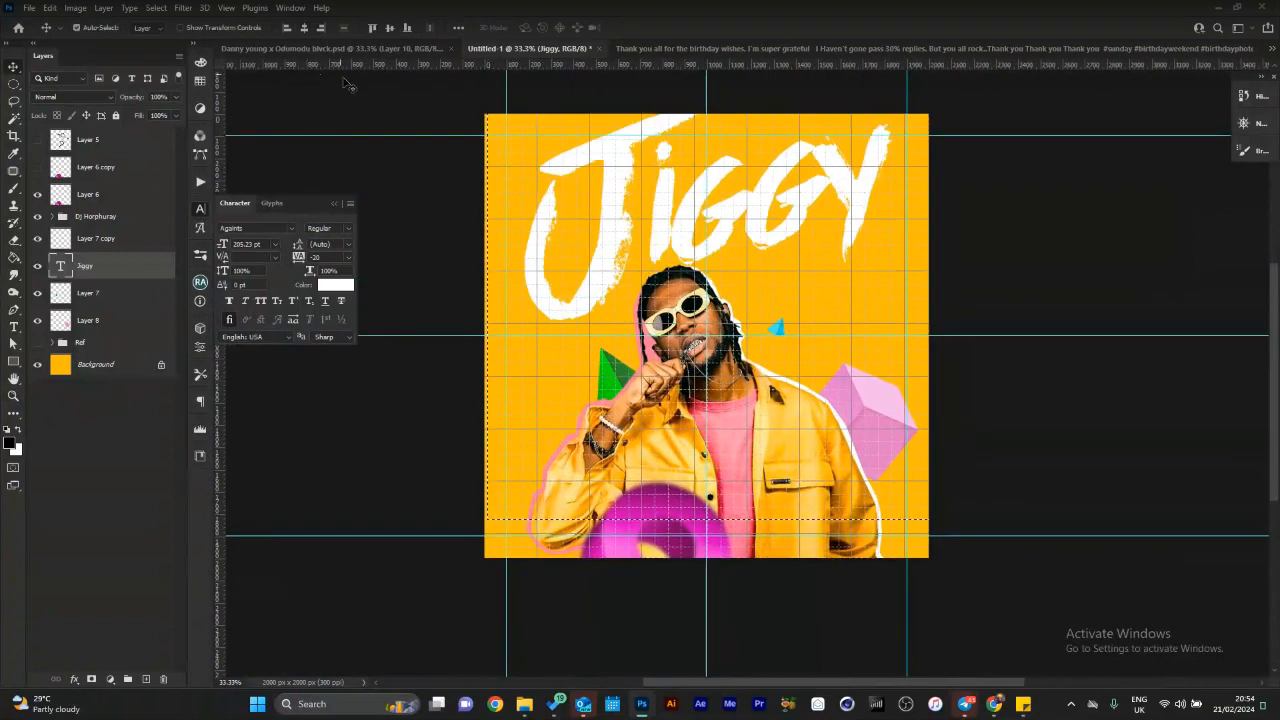
scroll(780, 280, down, 2)
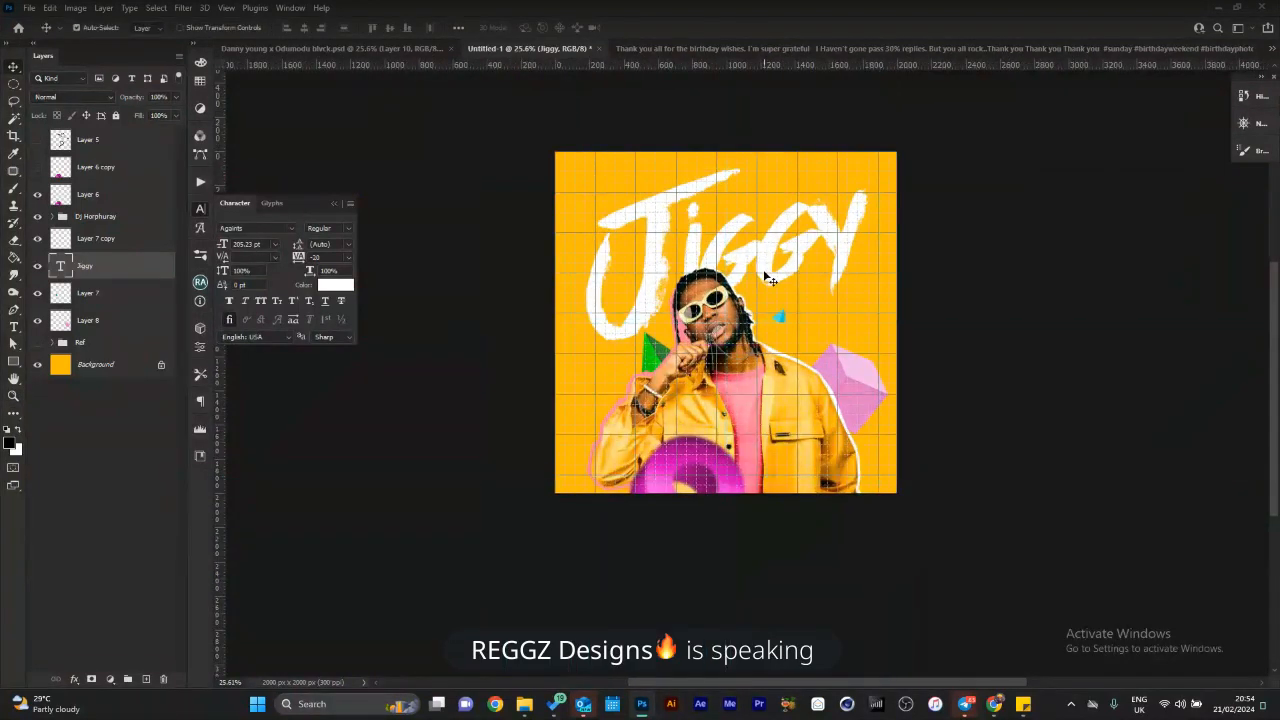
key(z)
click(789, 276)
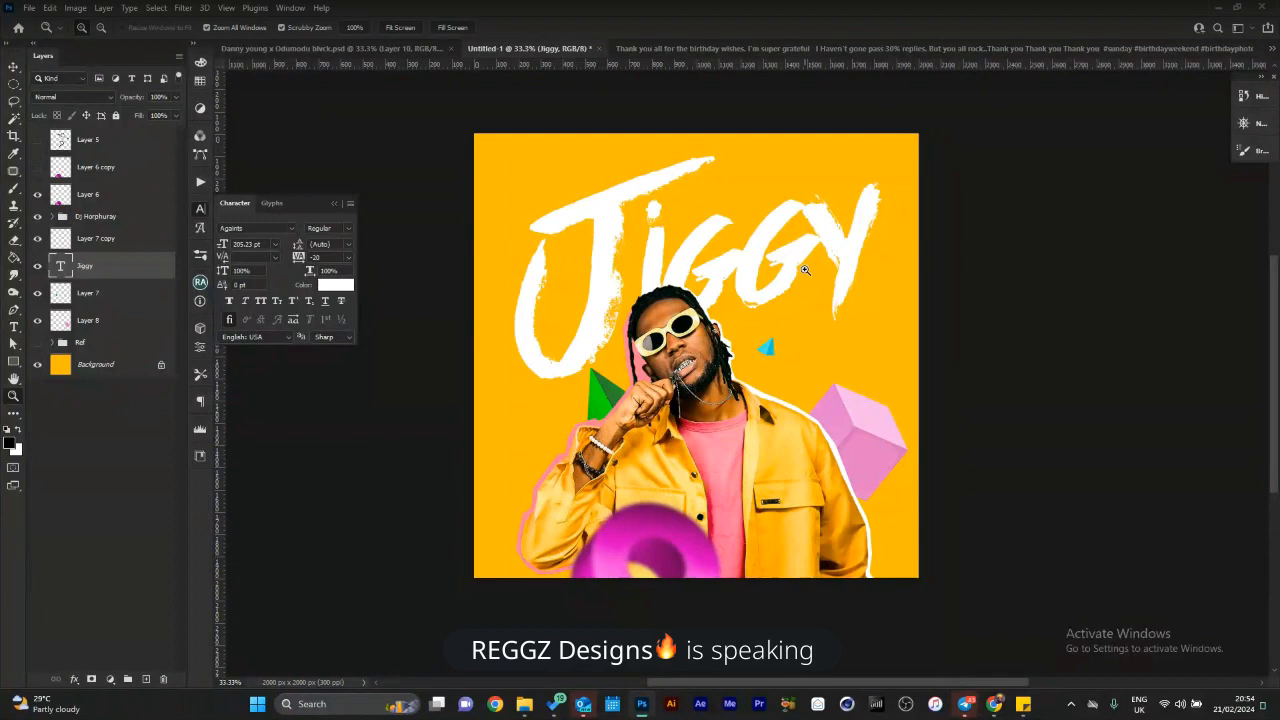
Bring the Ref group to the top of the layer stack to examine its March lettering reference, and hide it again.
click(37, 343)
drag(74, 344, 100, 134)
drag(723, 226, 785, 225)
drag(718, 223, 593, 427)
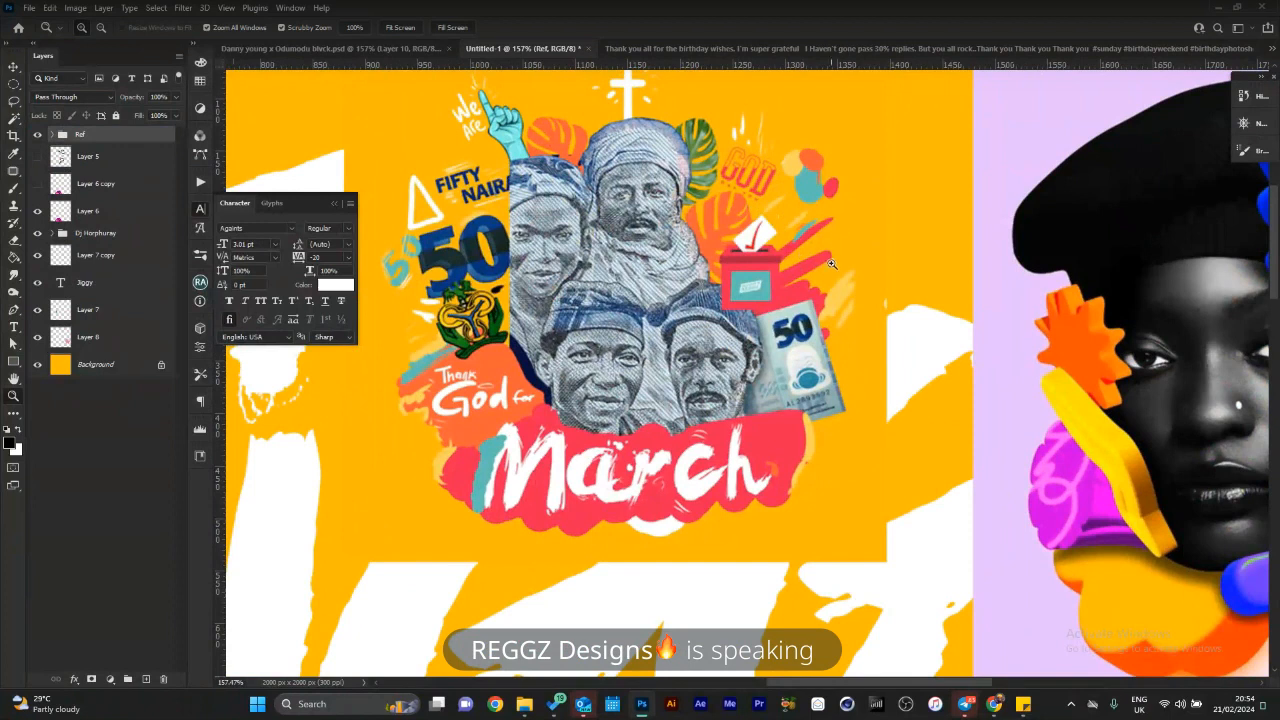
click(858, 312)
click(884, 313)
drag(886, 313, 856, 314)
drag(705, 260, 625, 284)
click(38, 136)
drag(771, 298, 698, 276)
Choose the Brush tool and create a new empty layer above the Ref group.
key(b)
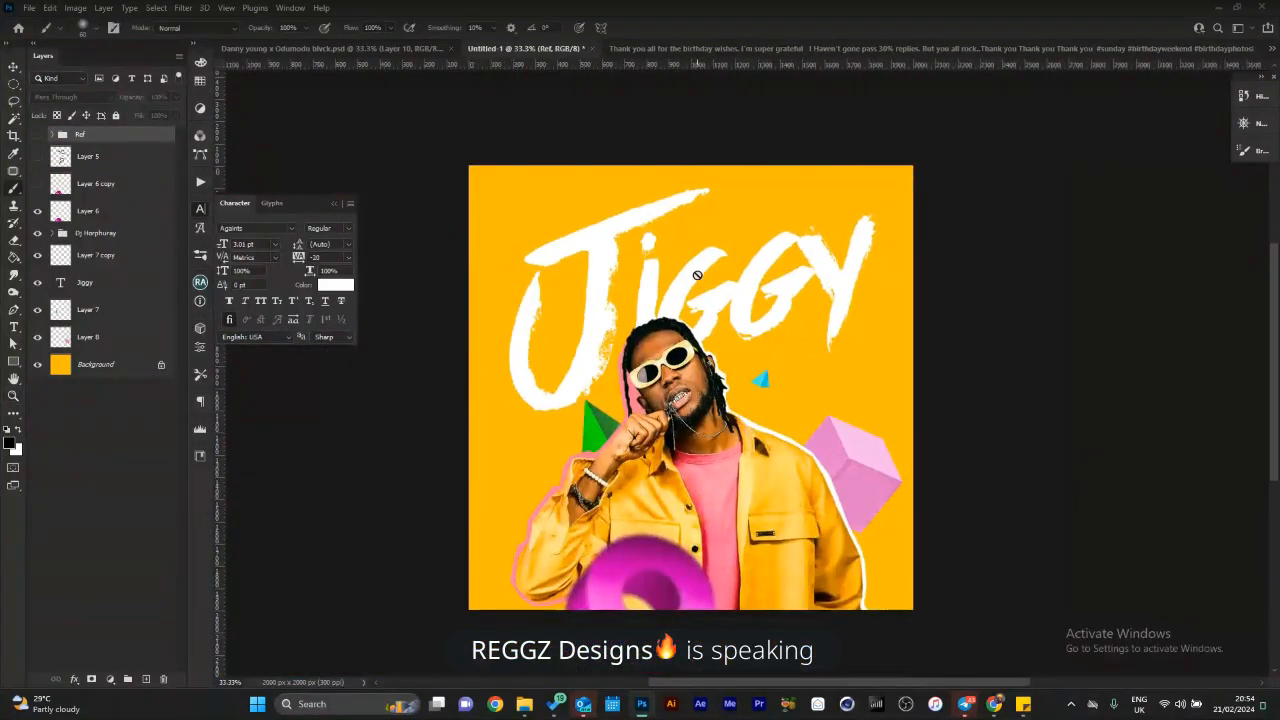
key(ctrl+shift+n)
key(Return)
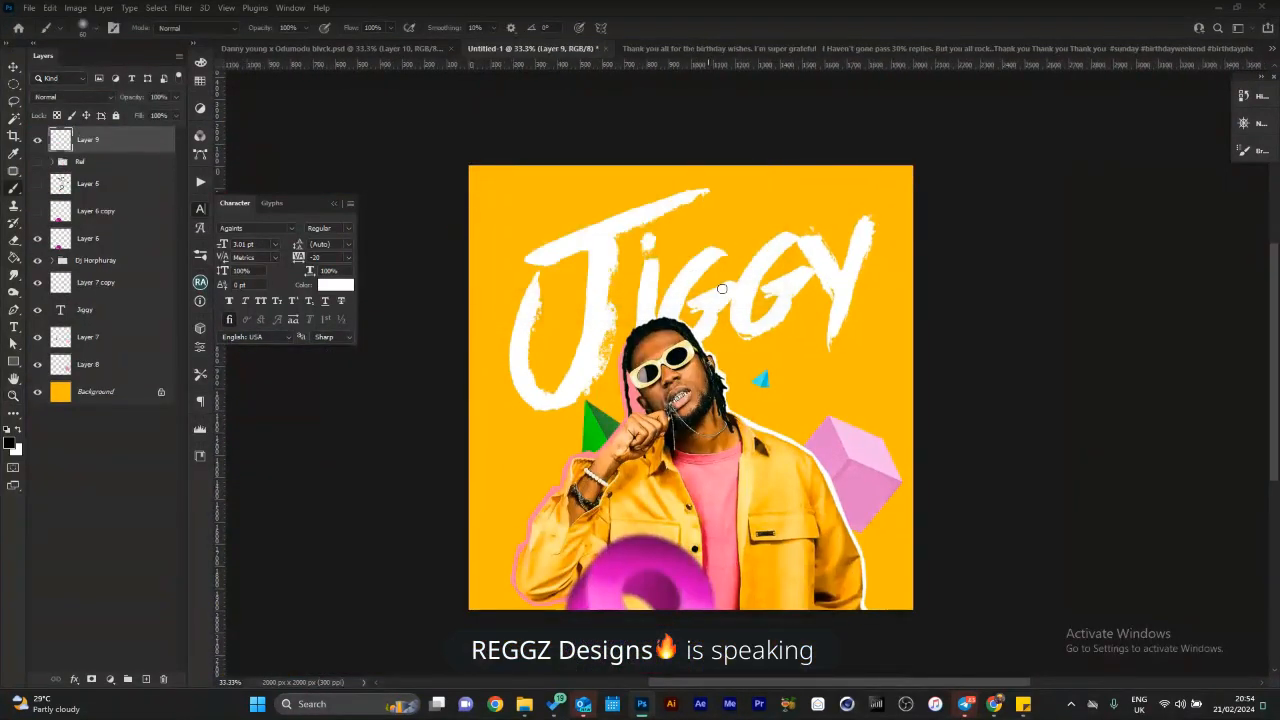
Try freehand white strokes with a hardened brush beneath the last letters of the Jiggy title.
key(x)
drag(802, 356, 788, 431)
key(ctrl+z)
key(shift+bracketright)
key(shift+bracketright)
key(shift+bracketright)
key(shift+bracketright)
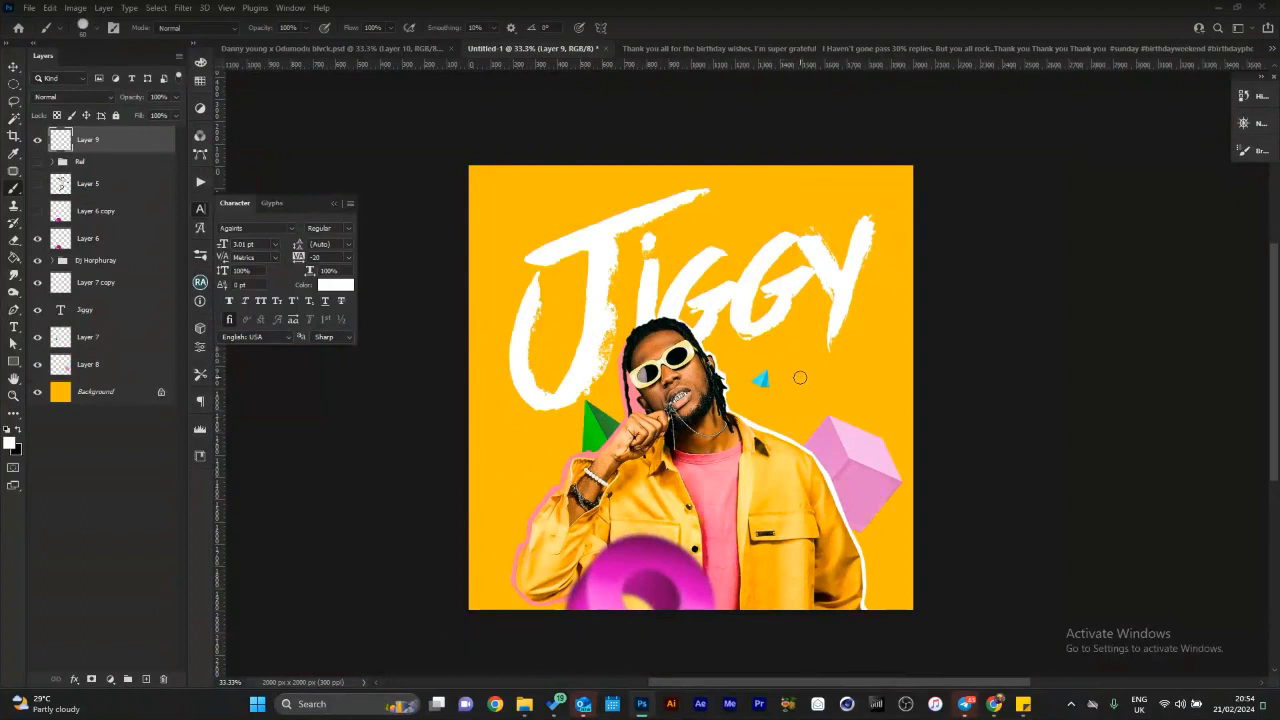
mouse_move(805, 340)
mouse_down()
mouse_move(792, 401)
mouse_move(838, 409)
mouse_up()
drag(785, 350, 779, 396)
key(ctrl+z)
key(z)
drag(835, 366, 806, 390)
drag(808, 390, 837, 368)
key(ctrl+z)
key(ctrl+z)
key(ctrl+z)
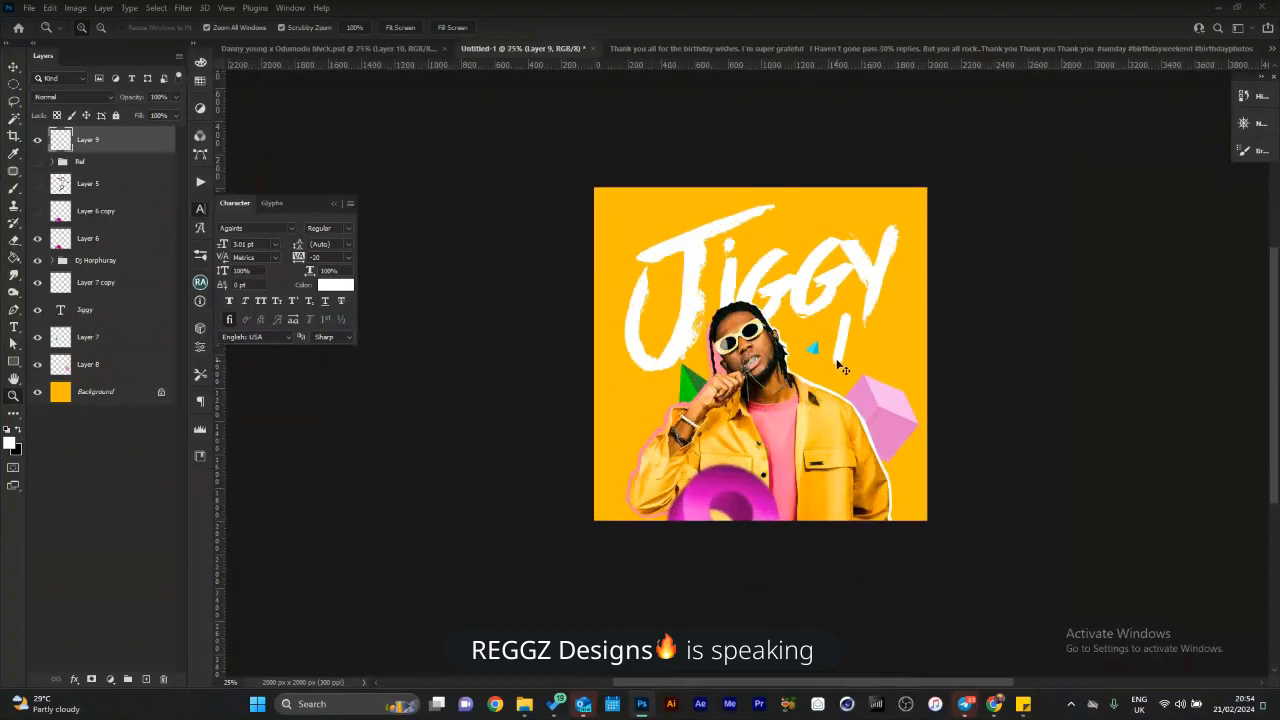
drag(860, 333, 886, 329)
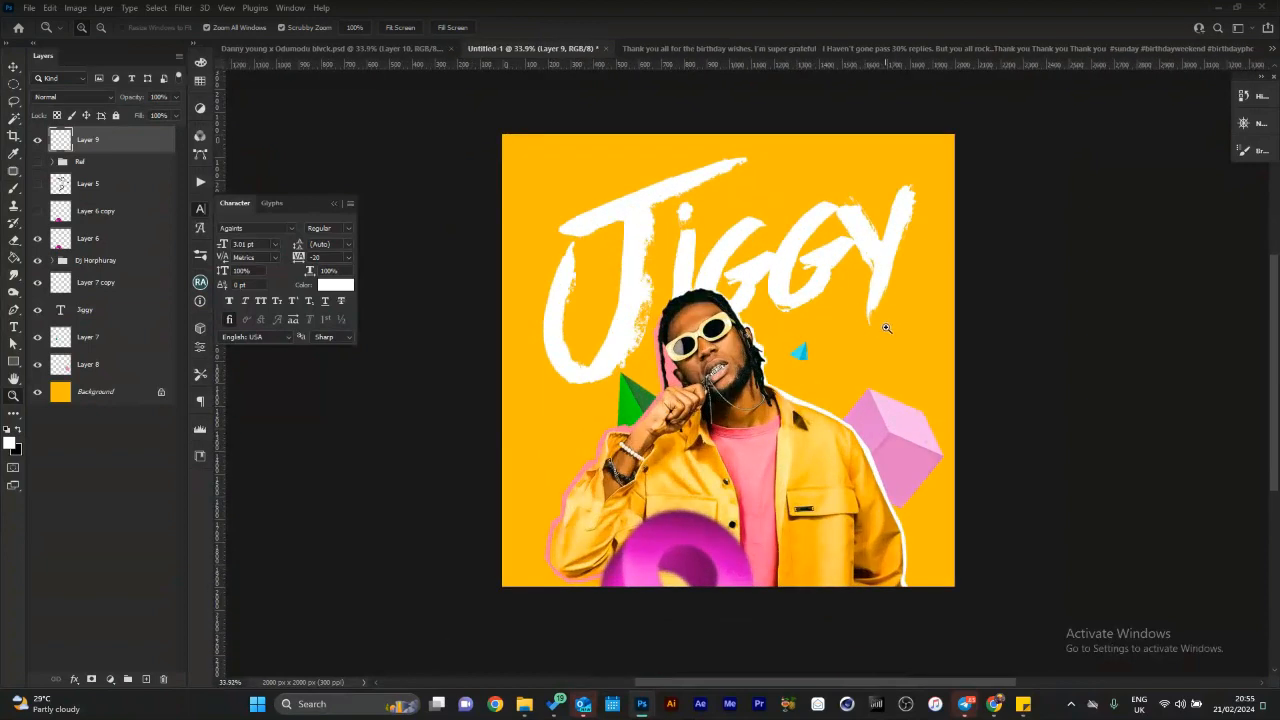
Switch to Chrome and search Google Images for "pen tablet".
key(alt+Tab)
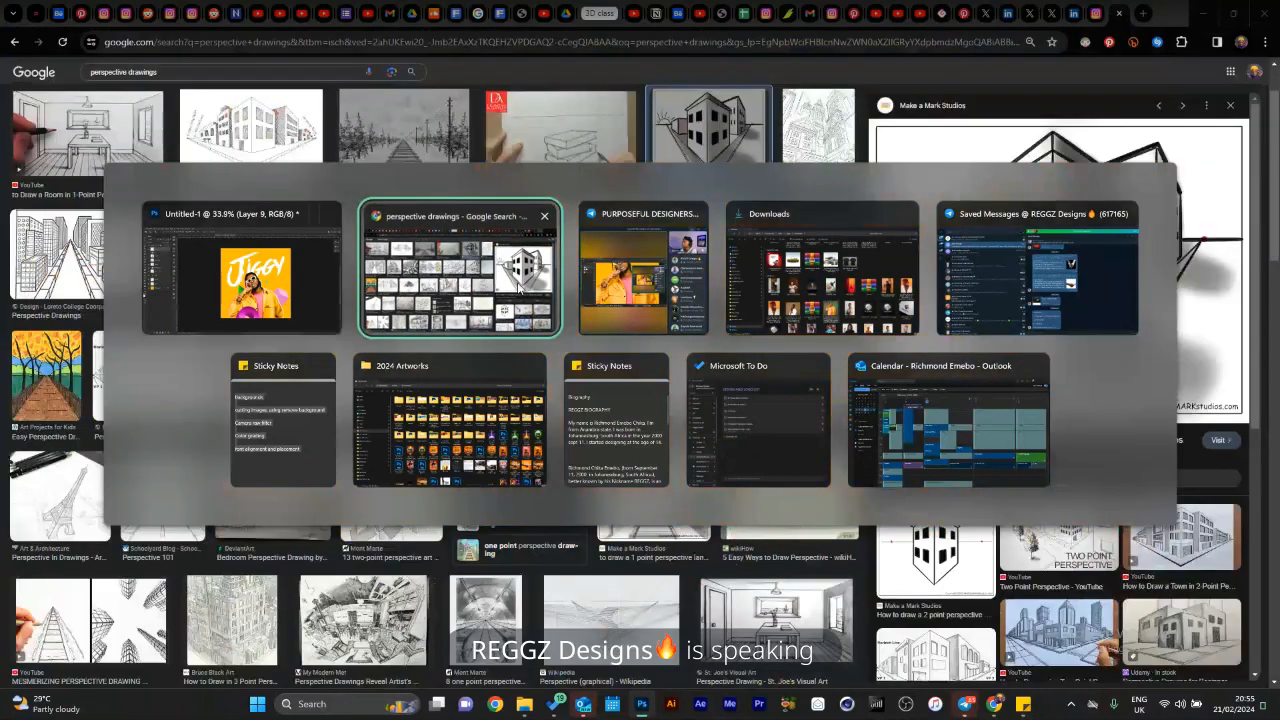
click(334, 72)
key(ctrl+a)
text(p)
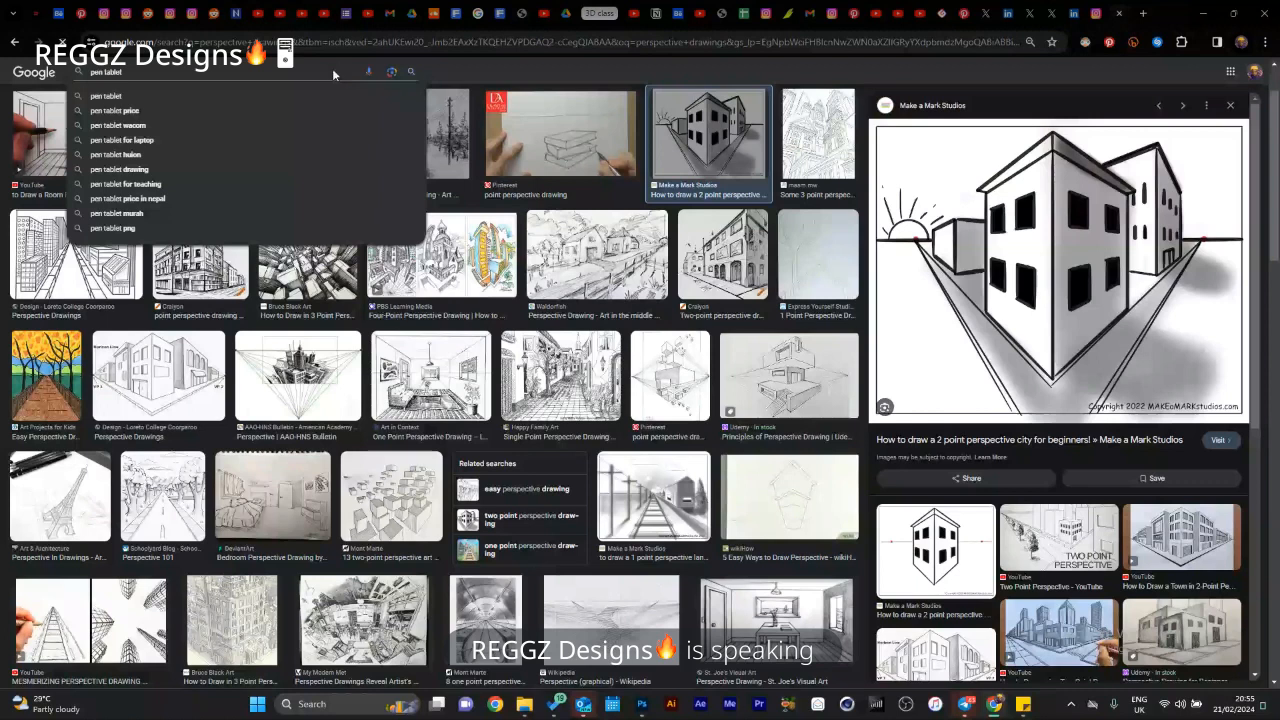
key(Return)
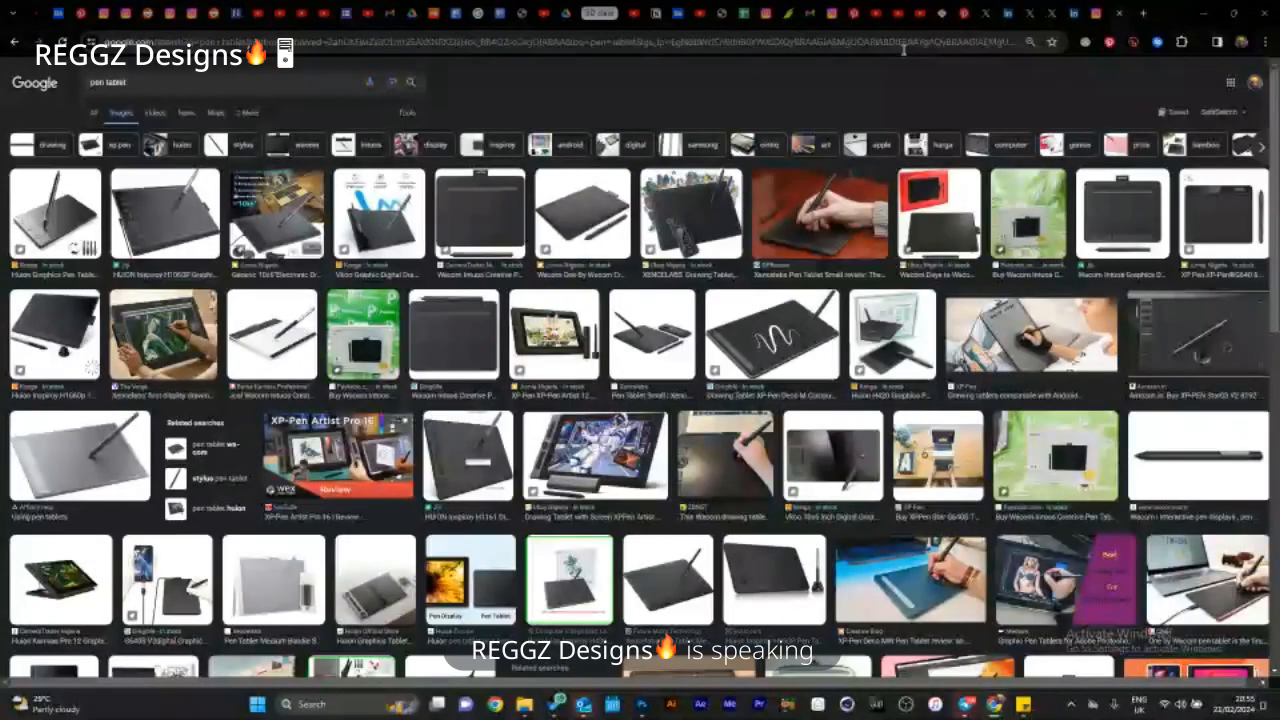
Open jumia.com.ng and give the prompted book, The Power Of Self-Confidence, a five-star rating.
click(906, 50)
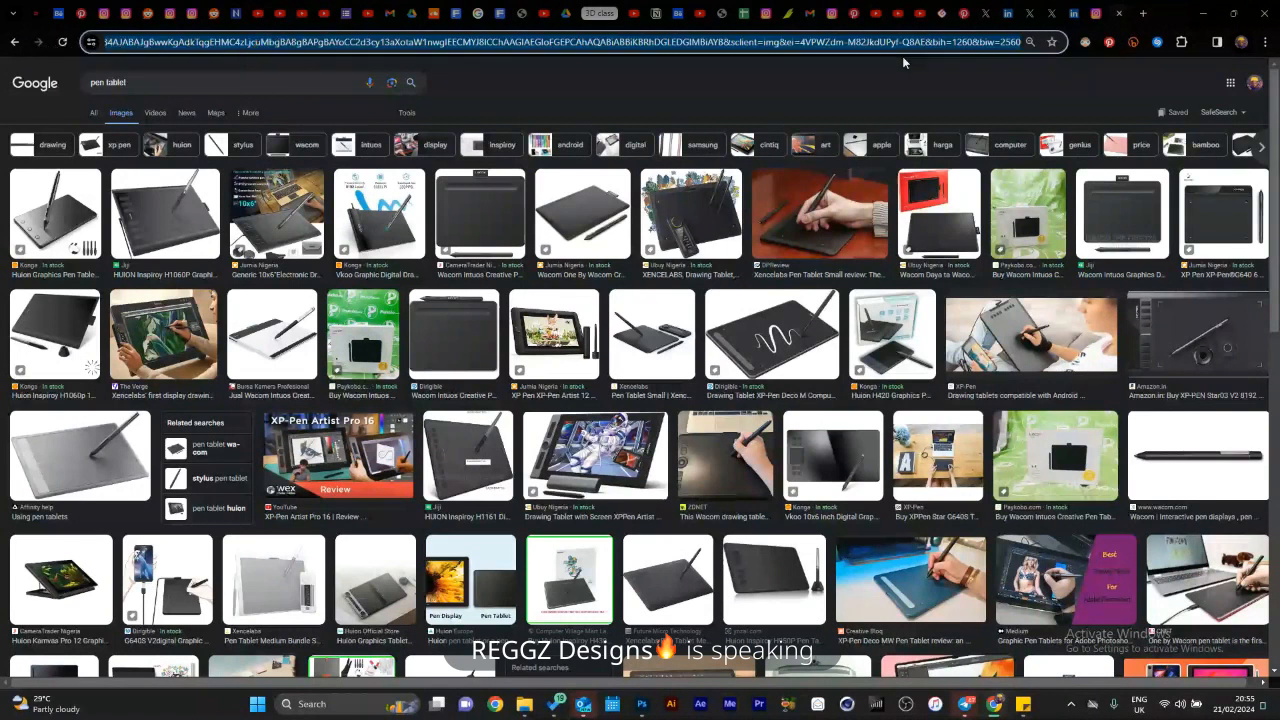
text(jumia.com.ng)
key(Return)
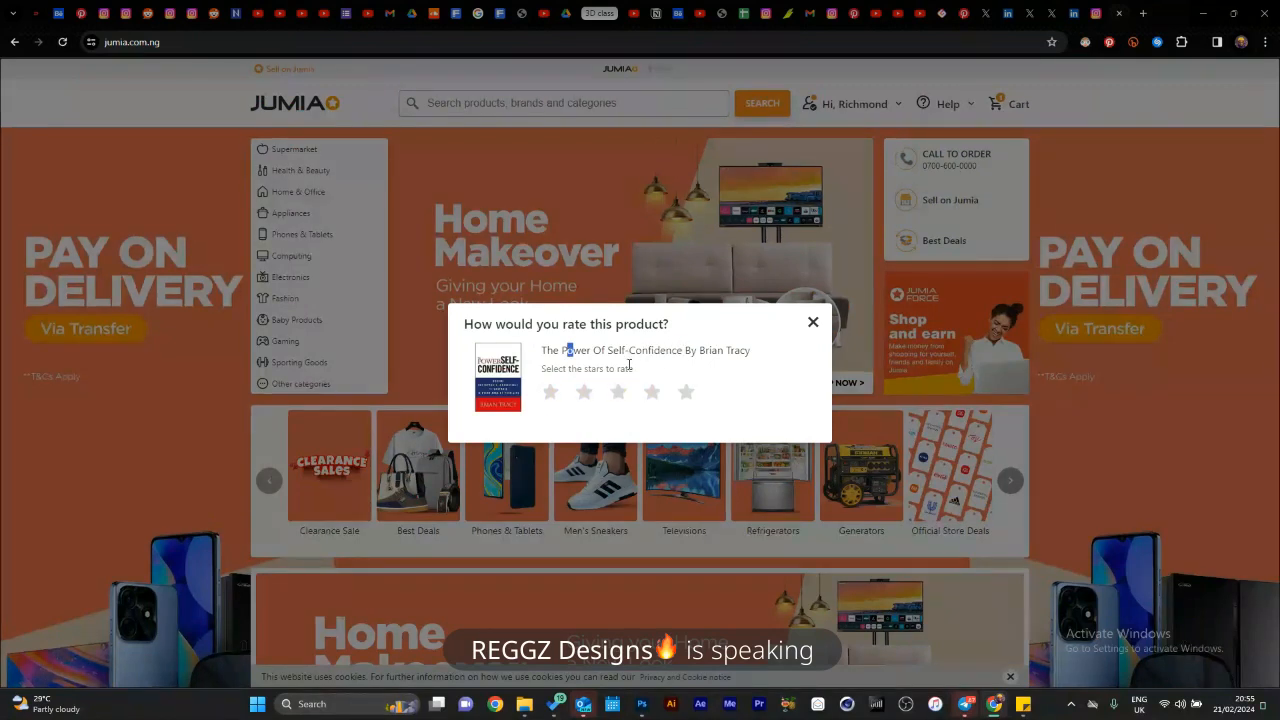
click(686, 391)
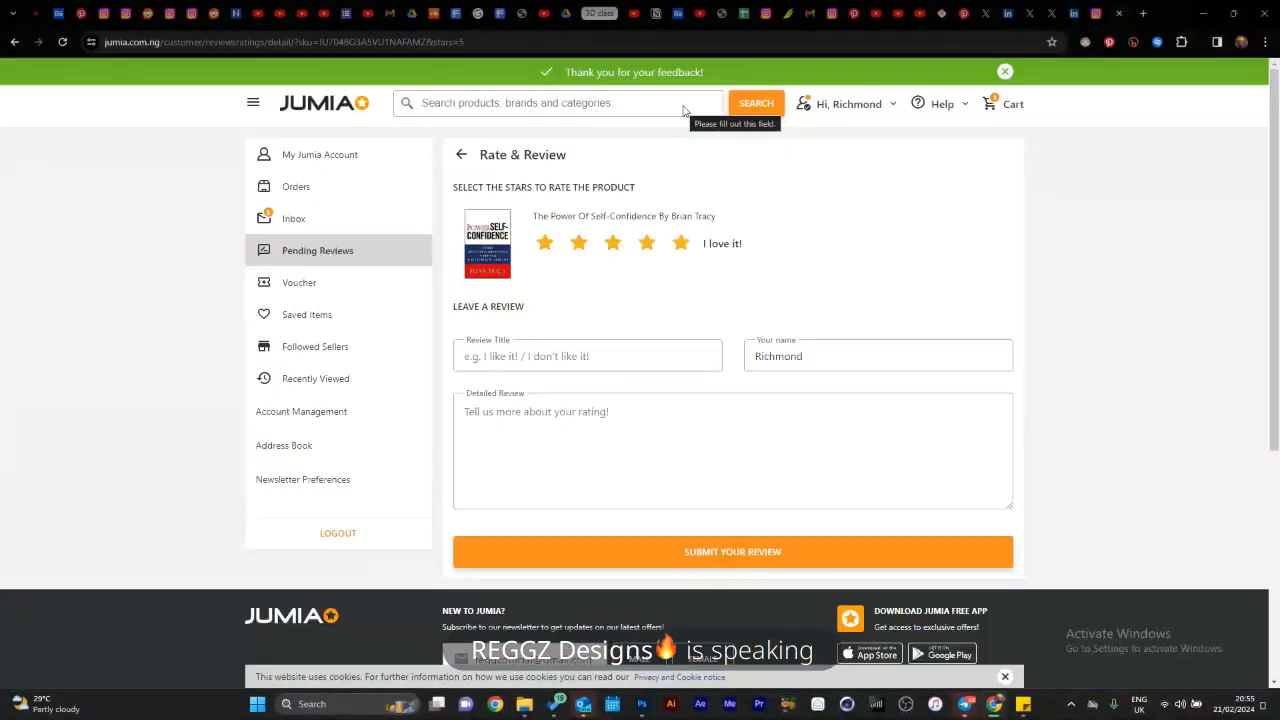
Search the Jumia store for "pen tablet".
click(627, 97)
text(pen table)
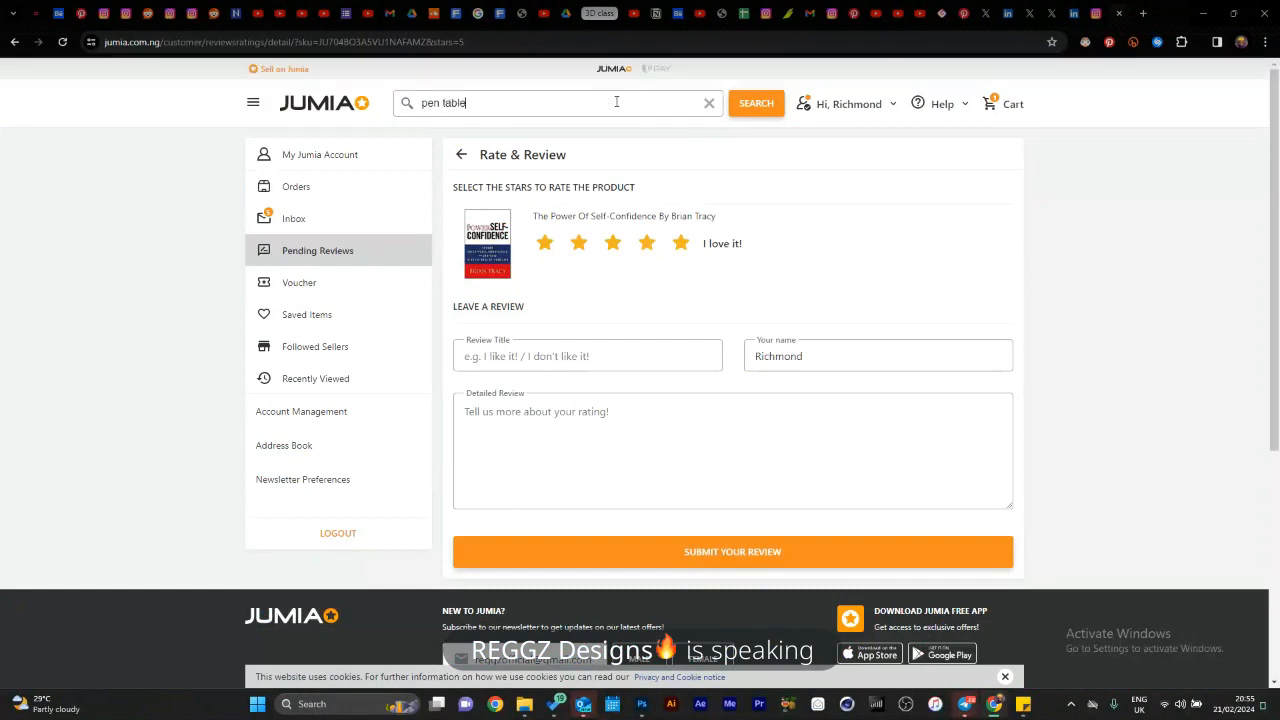
key(Return)
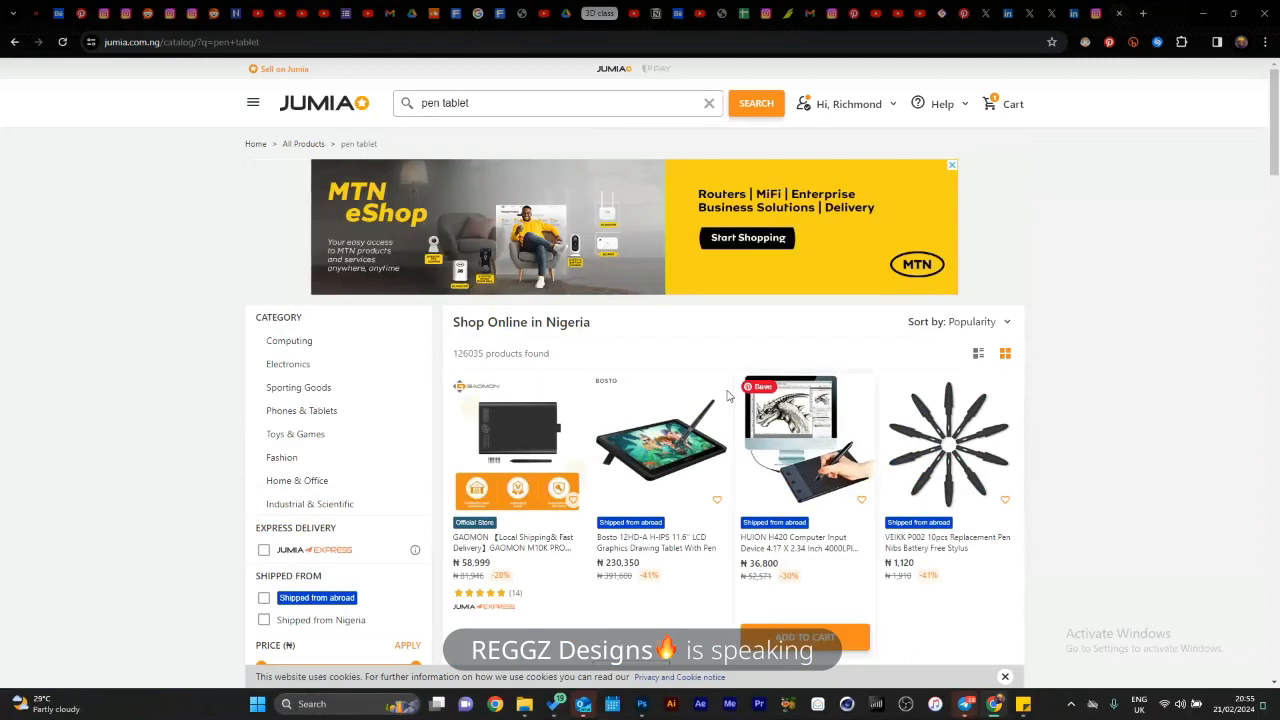
Browse the pen tablet listings on Jumia and compare the models and prices of the drawing tablets.
scroll(490, 307, down, 2)
scroll(522, 410, down, 3)
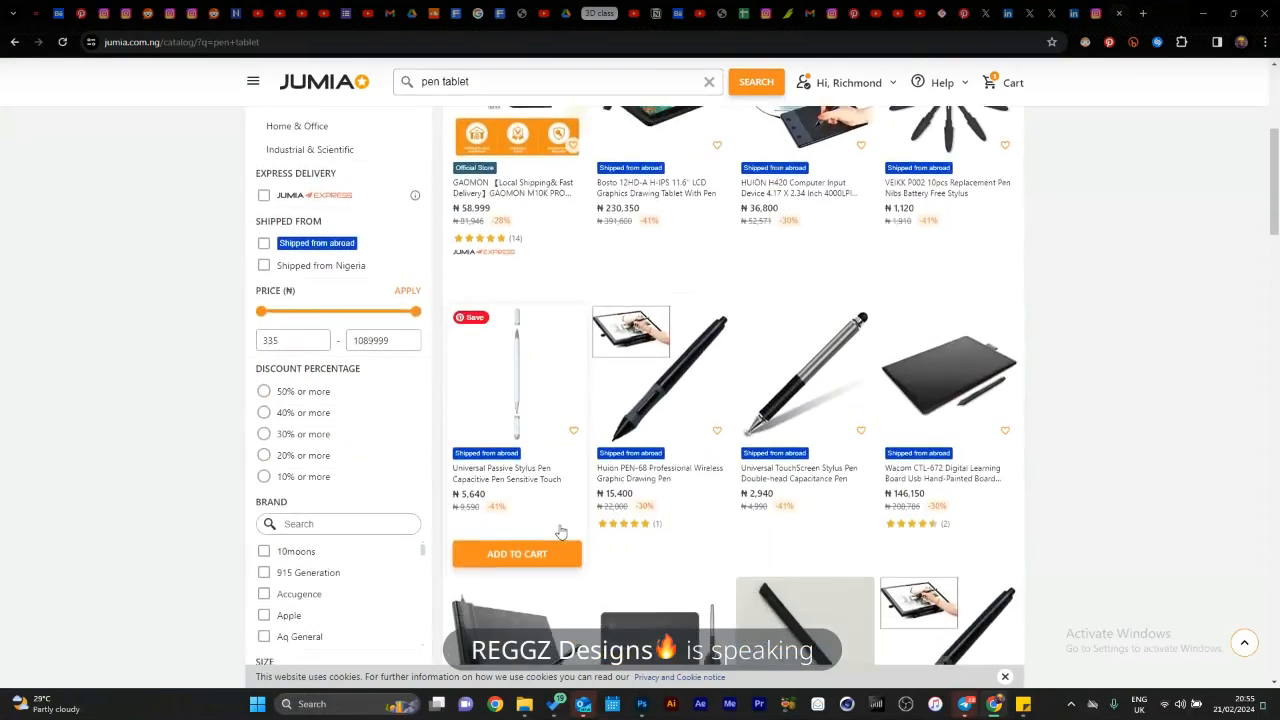
scroll(581, 567, down, 4)
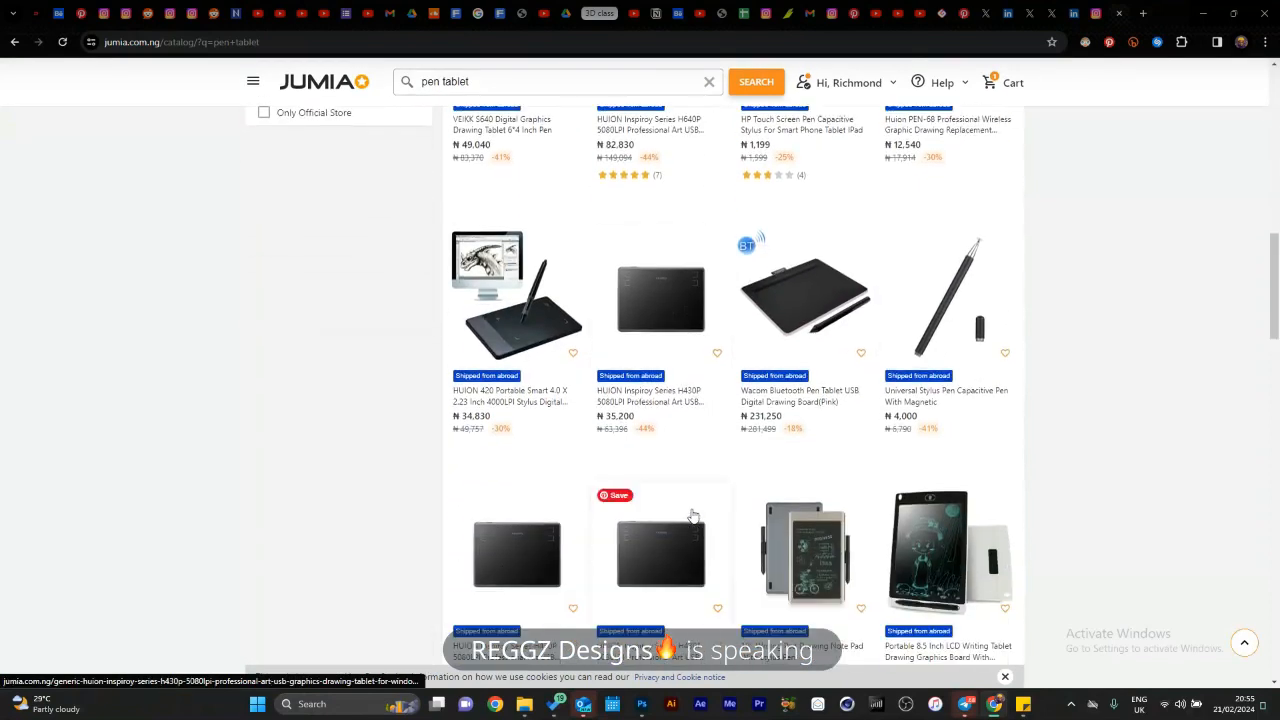
scroll(693, 515, down, 1)
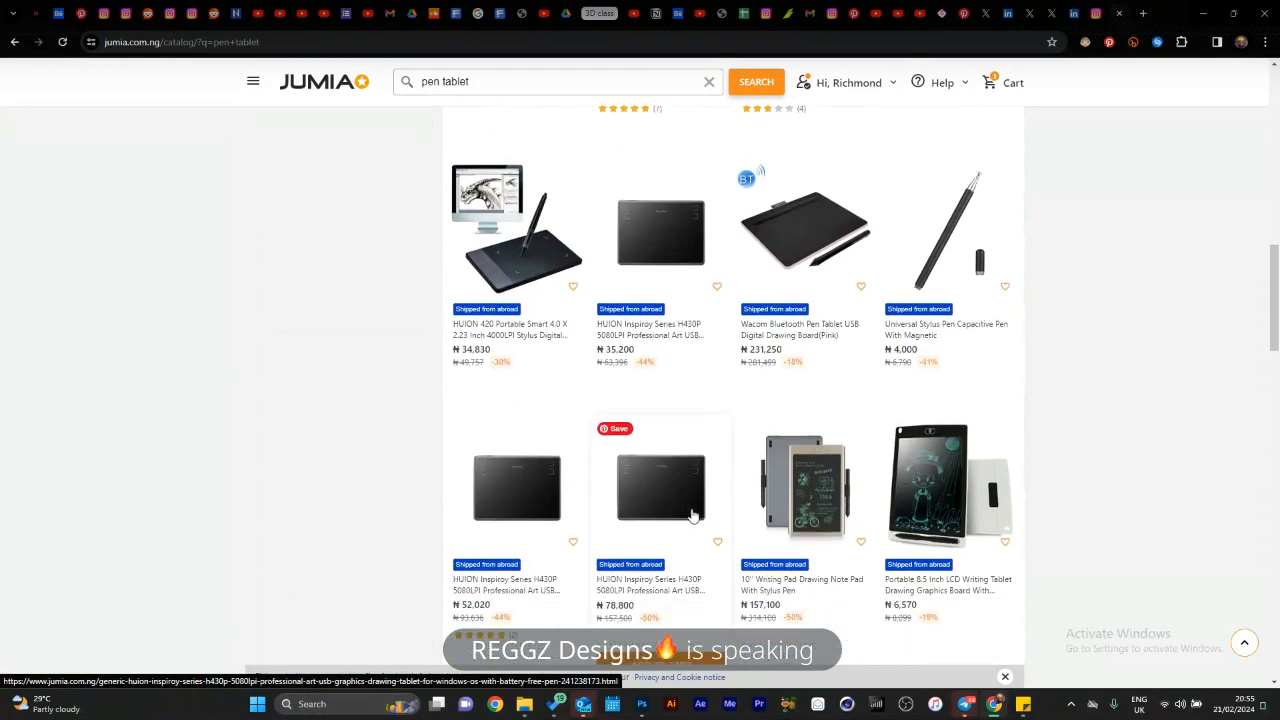
scroll(693, 515, down, 2)
scroll(693, 515, down, 1)
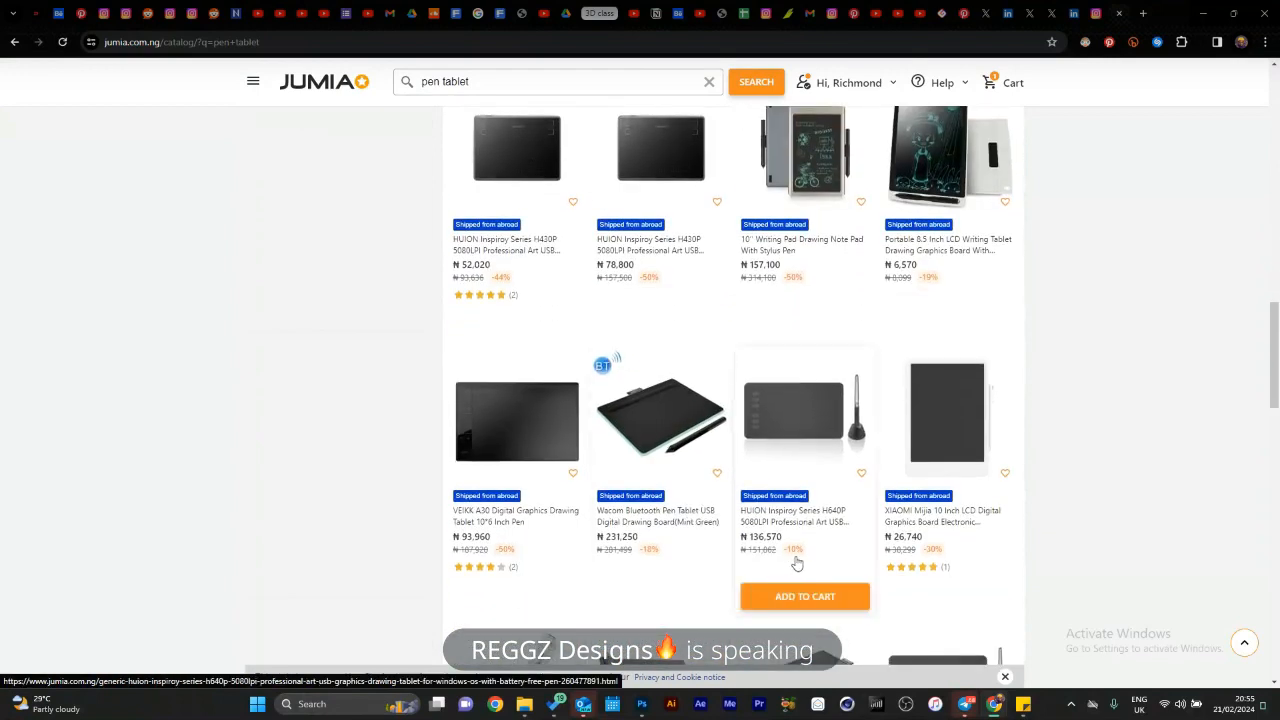
scroll(796, 556, up, 3)
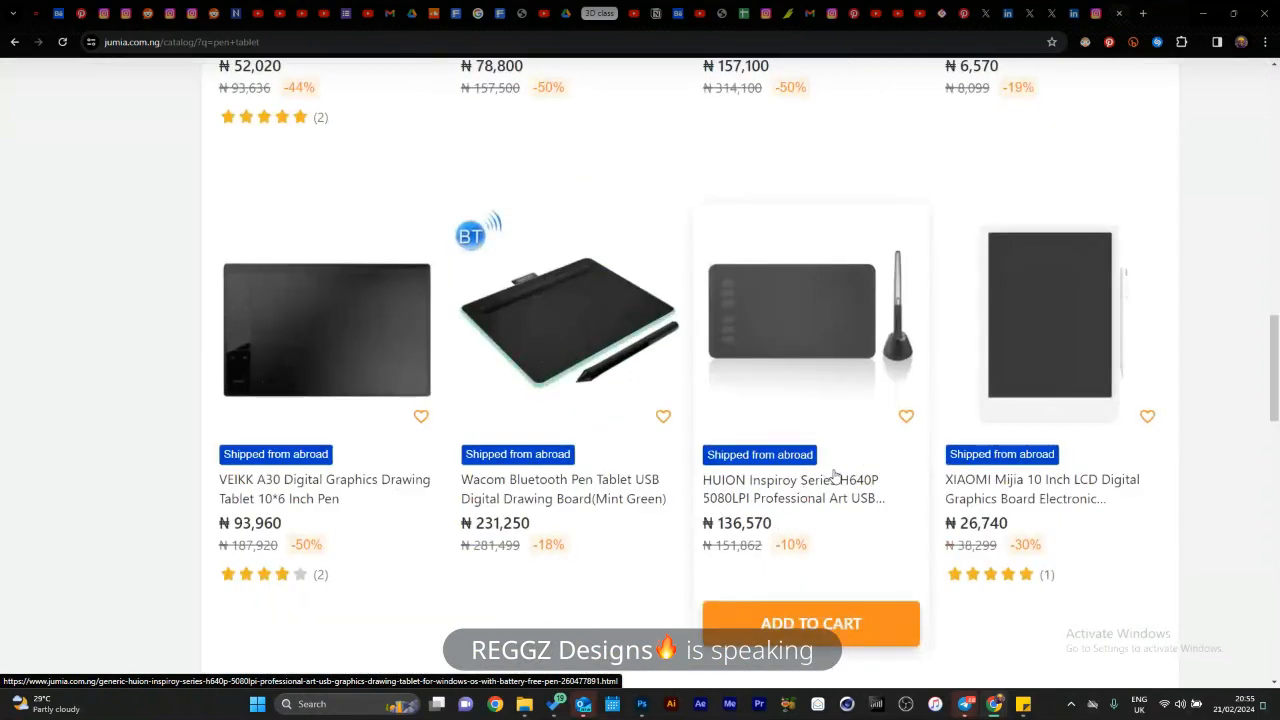
scroll(755, 541, up, 1)
ctrl+scroll(788, 537, down, 2)
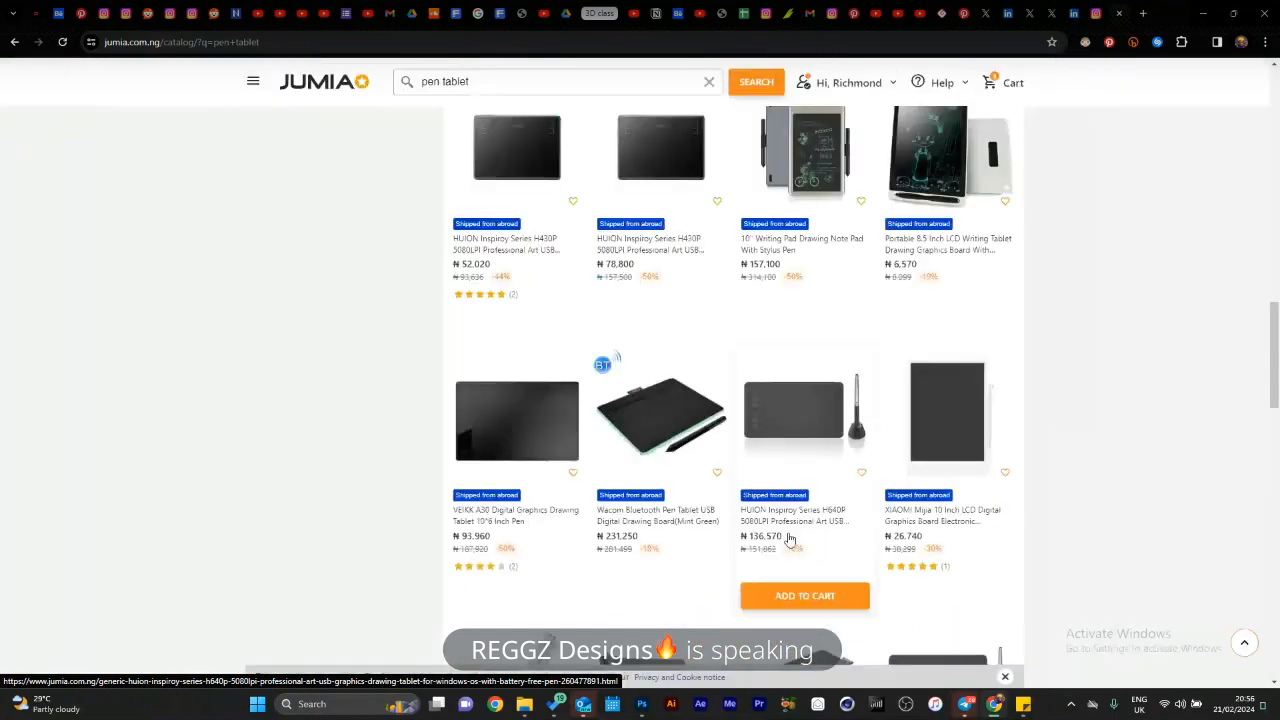
scroll(790, 540, down, 2)
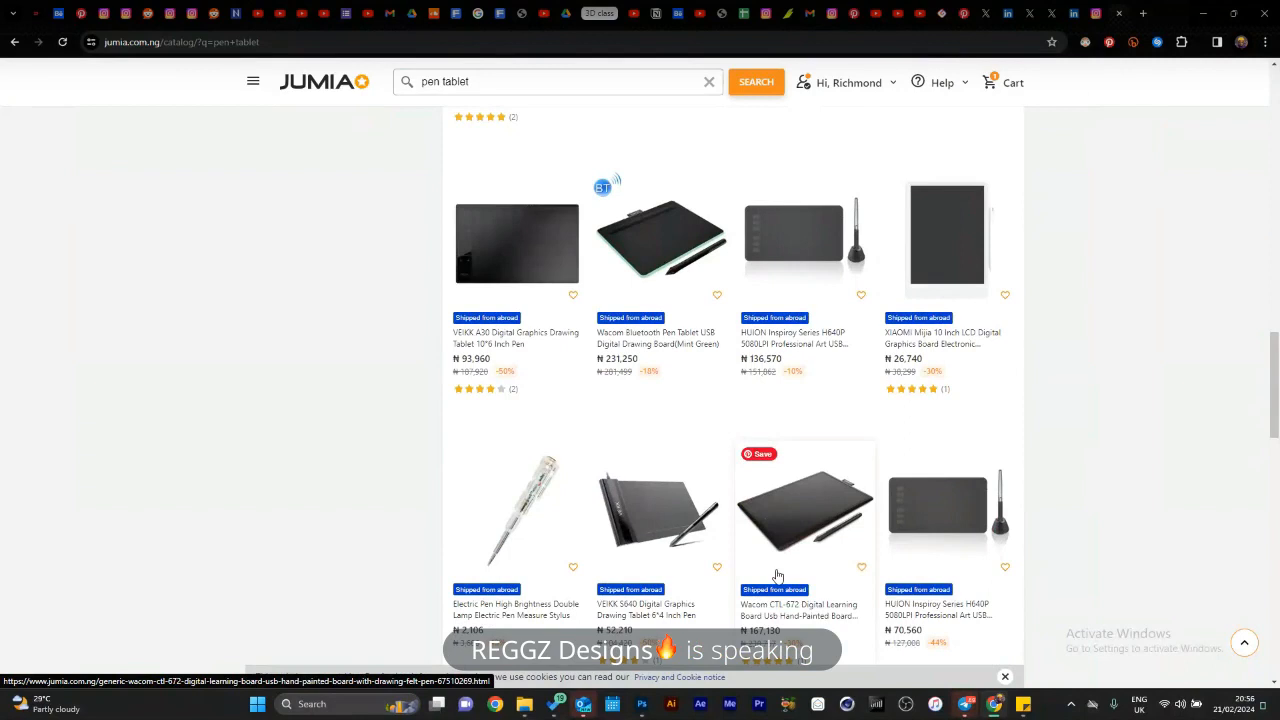
Look through the remaining pen tablet listings on Jumia and return to the Jiggy design in Photoshop.
scroll(778, 576, down, 2)
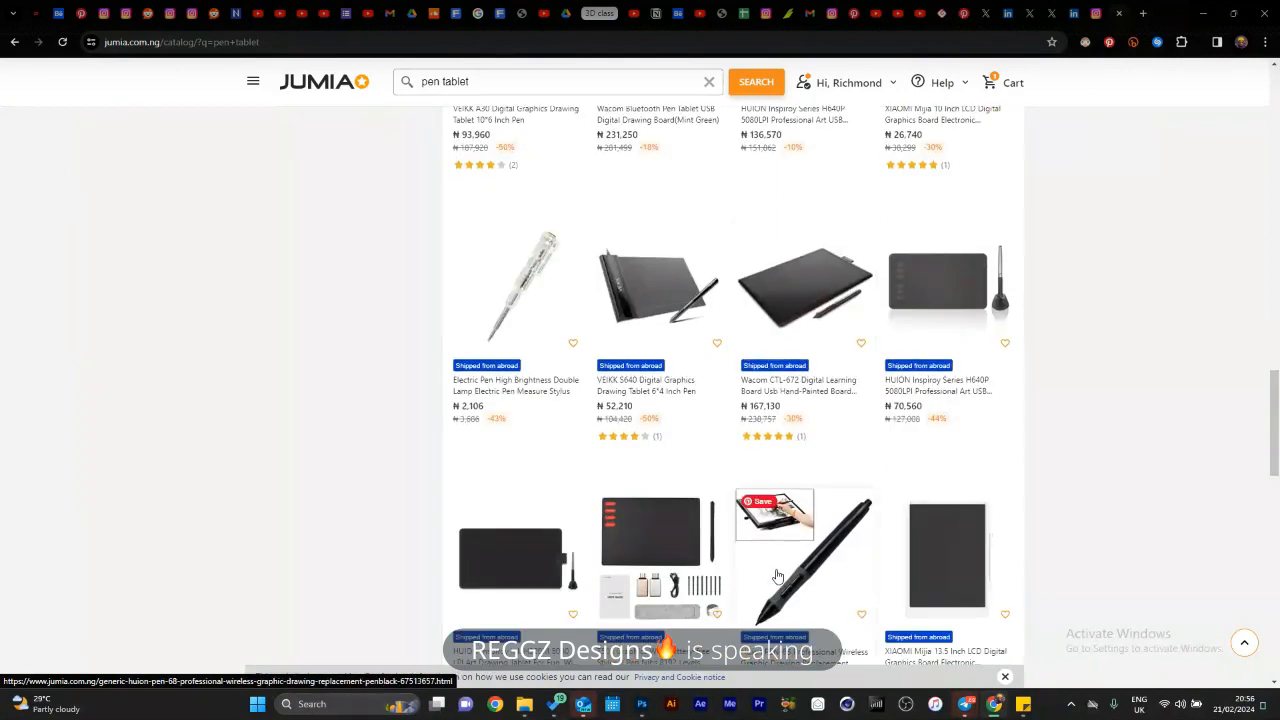
scroll(778, 576, down, 1)
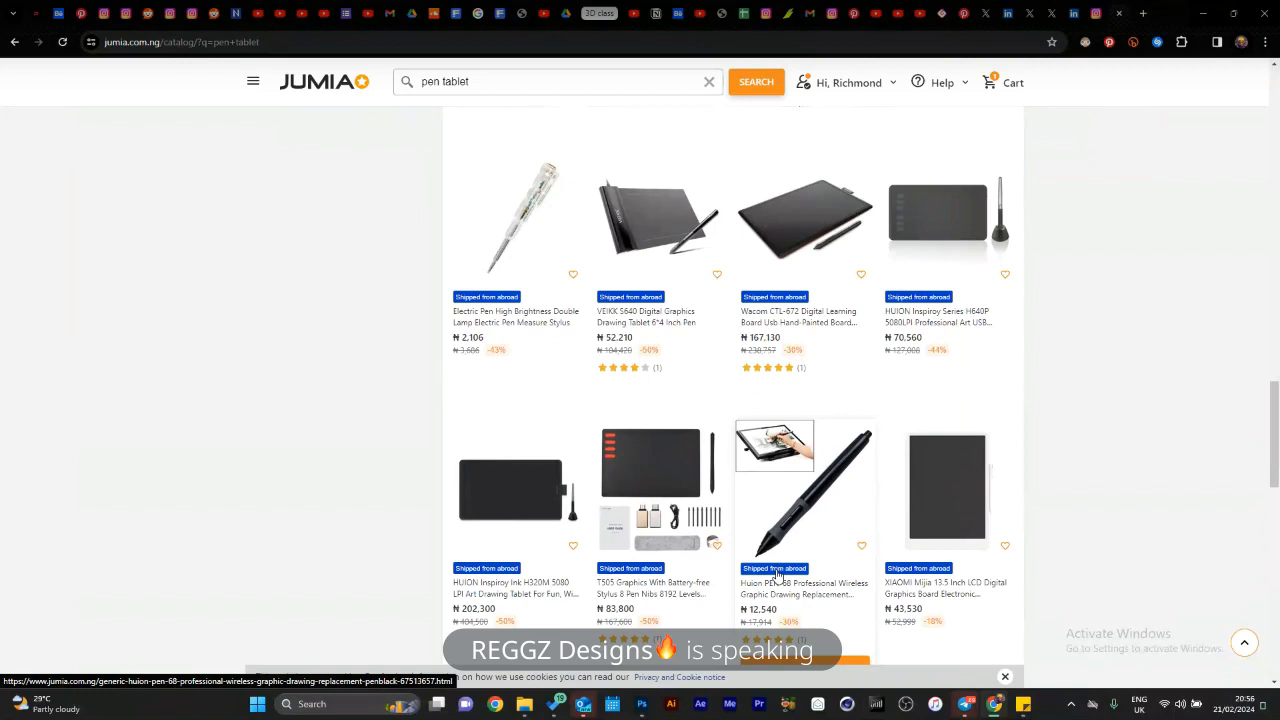
key(alt+Tab)
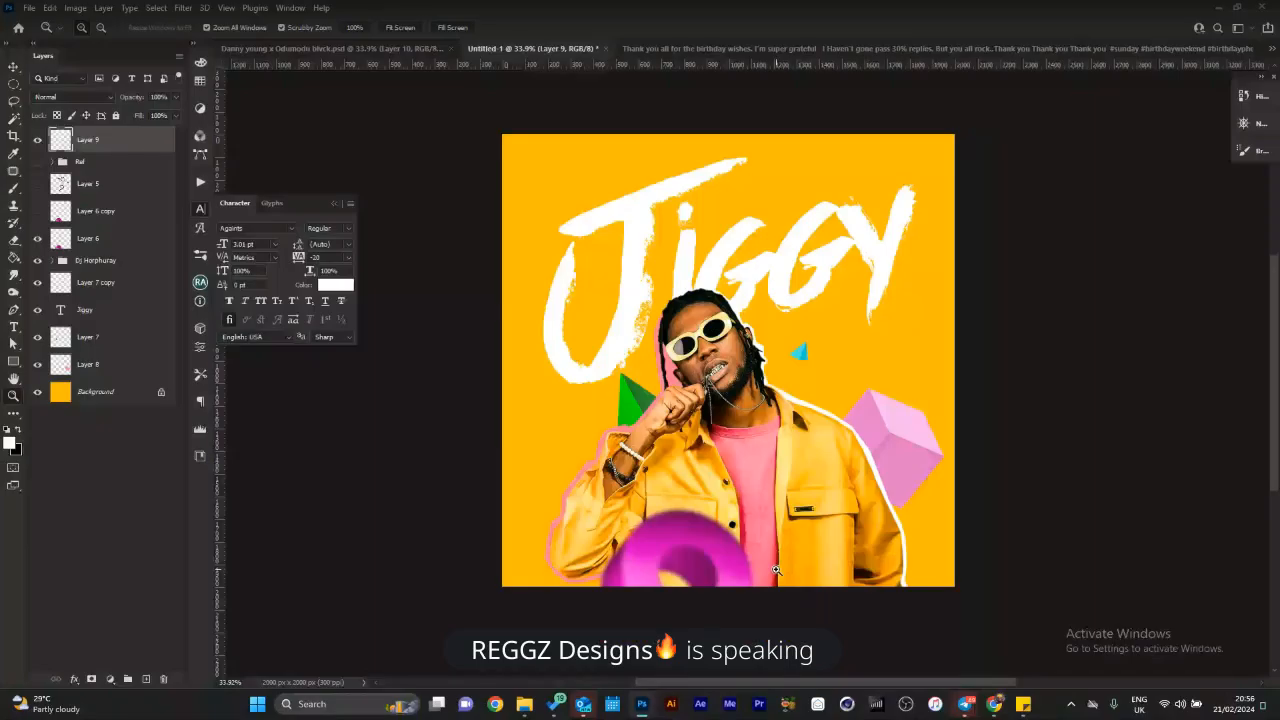
Paint a small white cross with the Brush tool just below the title's Y.
alt+click(925, 503)
key(b)
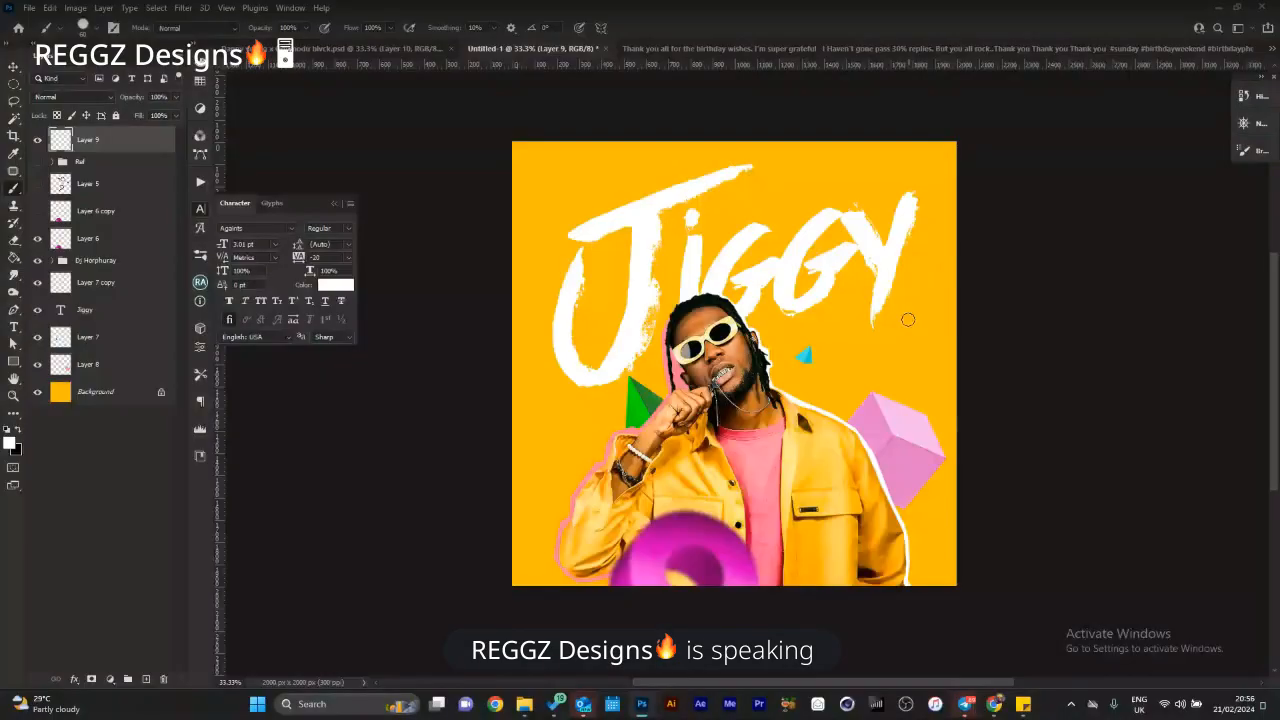
drag(907, 308, 906, 374)
drag(896, 329, 922, 321)
key(ctrl+z)
drag(898, 324, 922, 324)
key(ctrl+z)
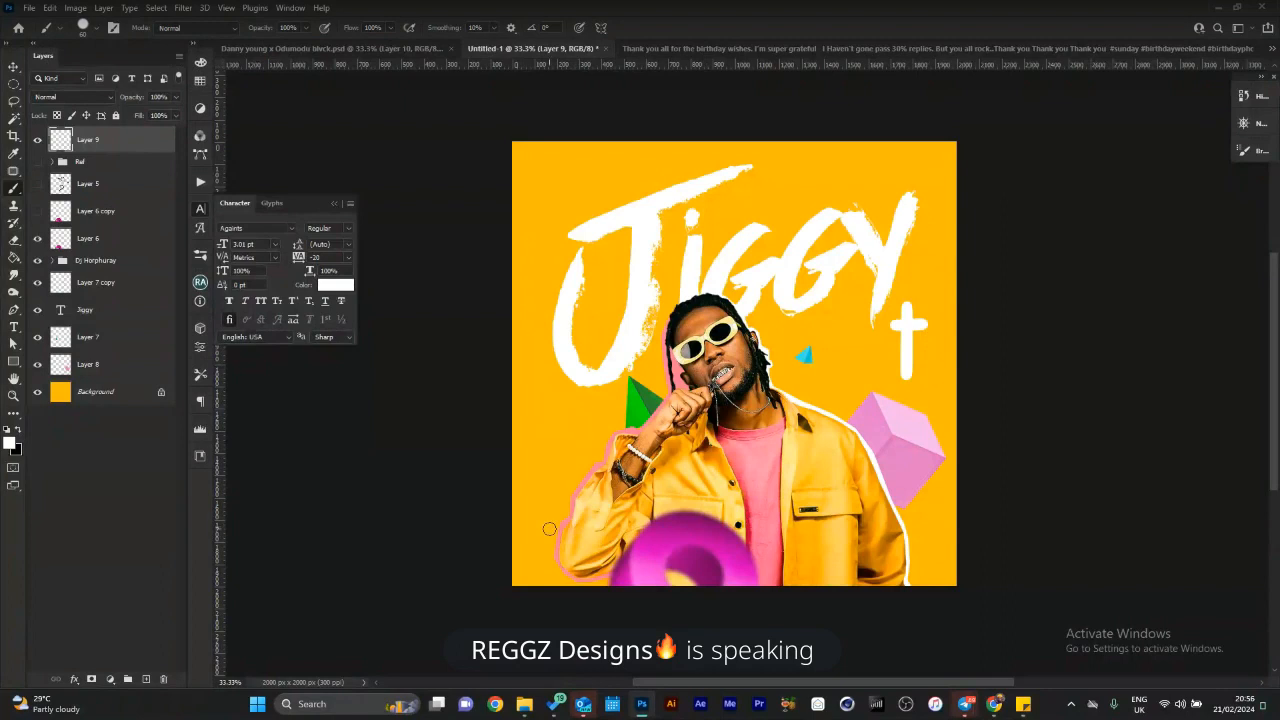
Paint a white doodle of two loops flanked by short dashes between the green pyramid and the man's elbow.
drag(591, 422, 562, 444)
drag(549, 434, 554, 446)
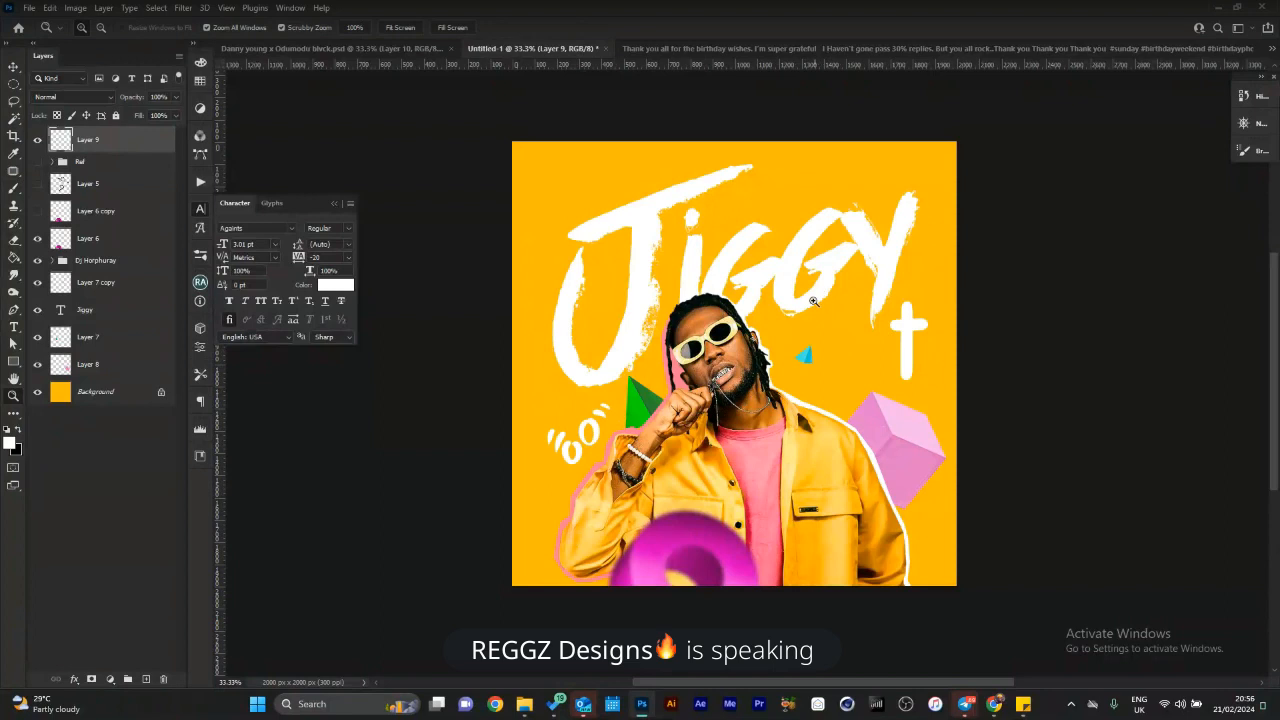
drag(797, 183, 792, 201)
key(ctrl+z)
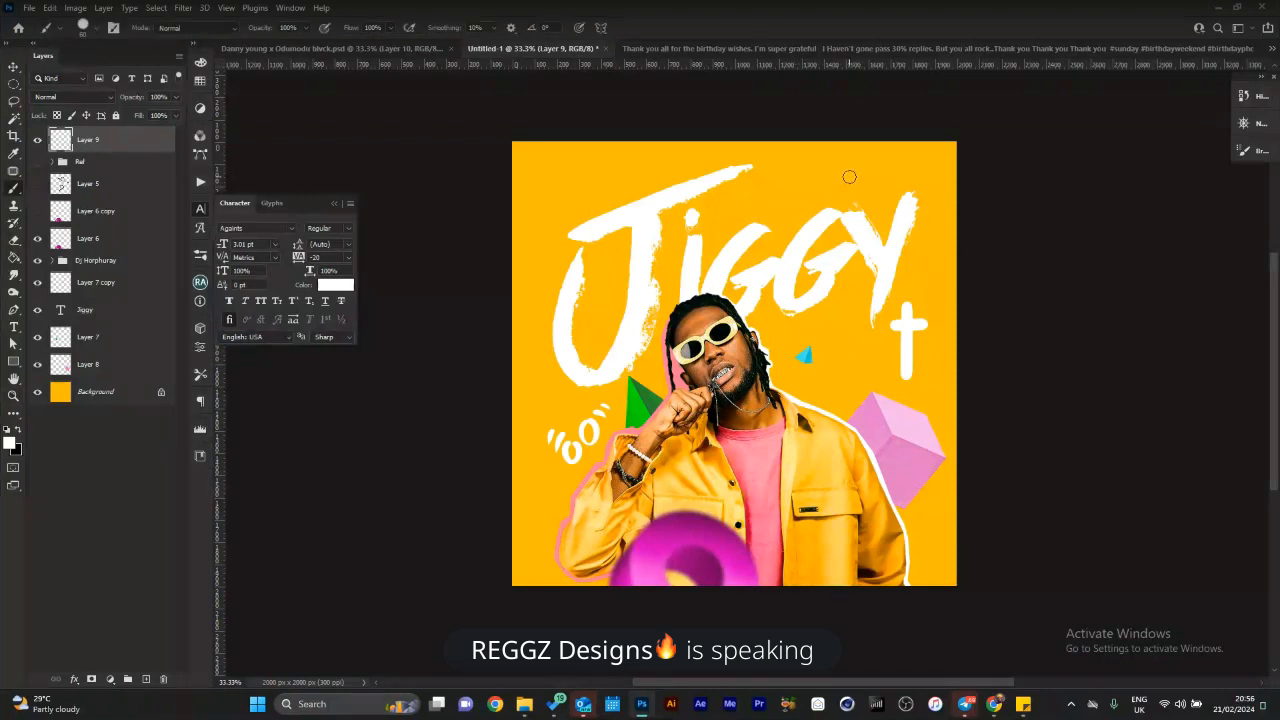
Paint a white crown on top of the title's J and short accent strokes around the two G's.
mouse_move(857, 170)
mouse_down()
mouse_move(593, 215)
mouse_move(630, 189)
mouse_move(676, 219)
mouse_move(783, 228)
mouse_up()
key(ctrl+z)
mouse_move(643, 167)
mouse_down()
mouse_move(643, 184)
mouse_move(615, 186)
mouse_move(656, 170)
mouse_move(650, 204)
mouse_move(615, 198)
mouse_move(679, 203)
mouse_up()
key(ctrl+z)
key(ctrl+z)
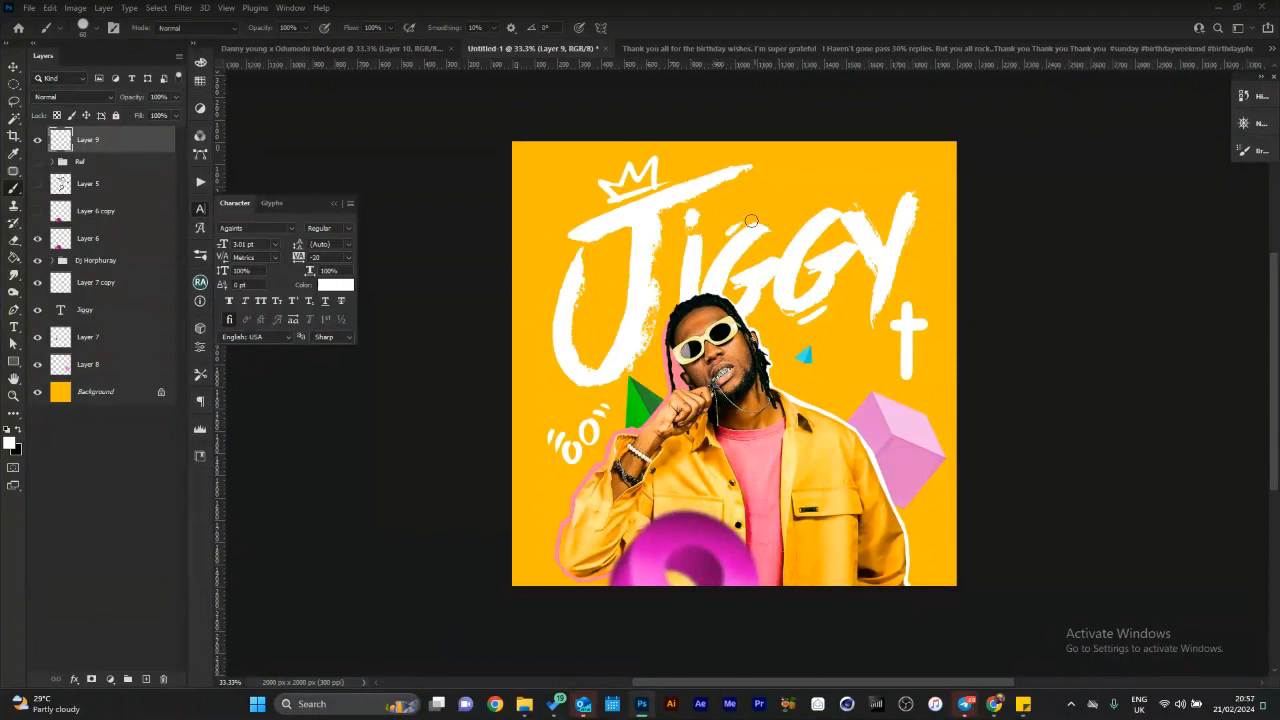
Sample the pink of the man's outline and try pink accent strokes along the J, the crown and the dashes beside the loop doodle.
alt+click(608, 445)
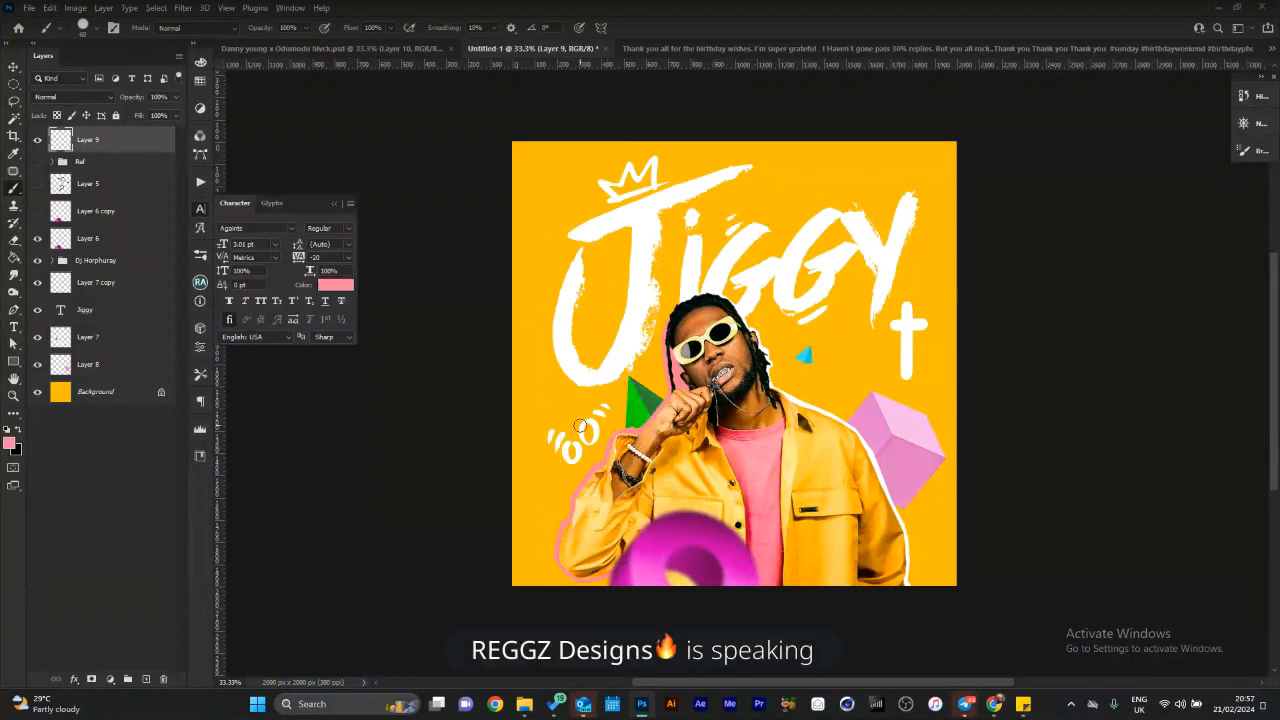
drag(558, 319, 586, 382)
key(ctrl+z)
key(ctrl+z)
mouse_move(570, 270)
mouse_down()
mouse_move(552, 345)
mouse_move(564, 384)
mouse_move(561, 288)
mouse_move(567, 368)
mouse_move(554, 336)
mouse_move(572, 384)
mouse_up()
key(ctrl+z)
key(ctrl+z)
key(ctrl+z)
drag(569, 233, 580, 227)
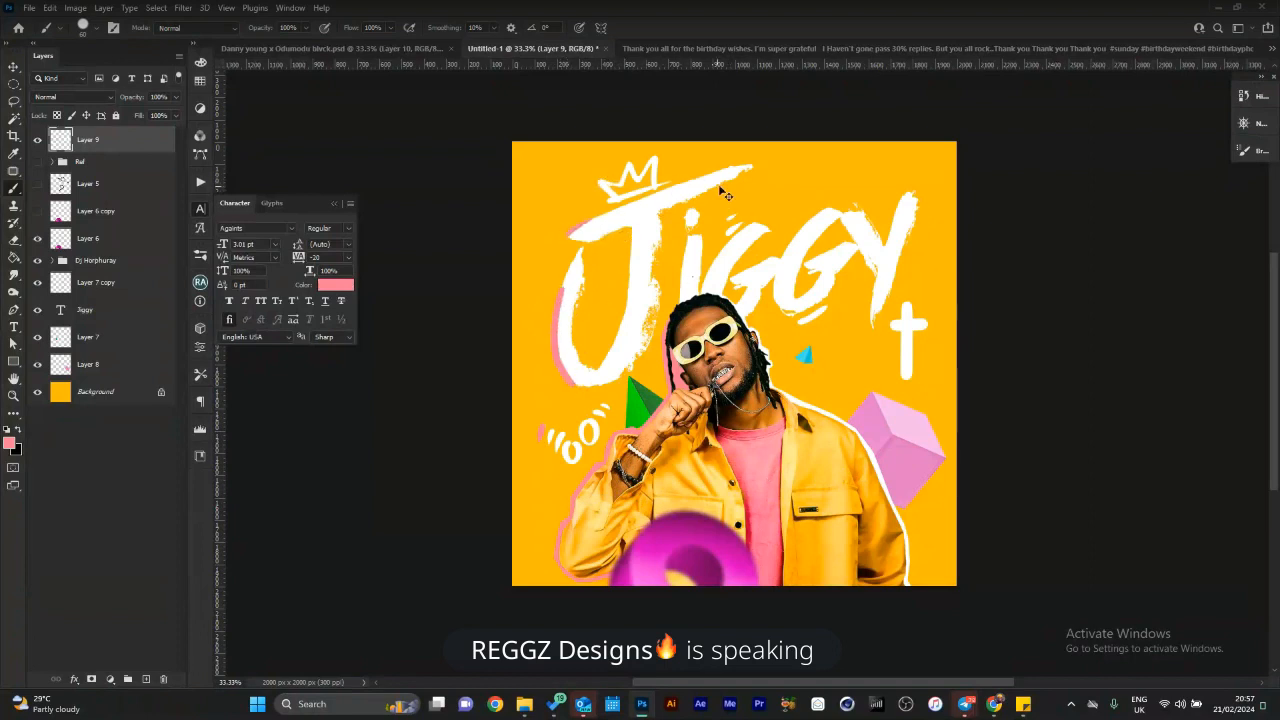
key(ctrl+z)
drag(657, 160, 658, 179)
key(ctrl+z)
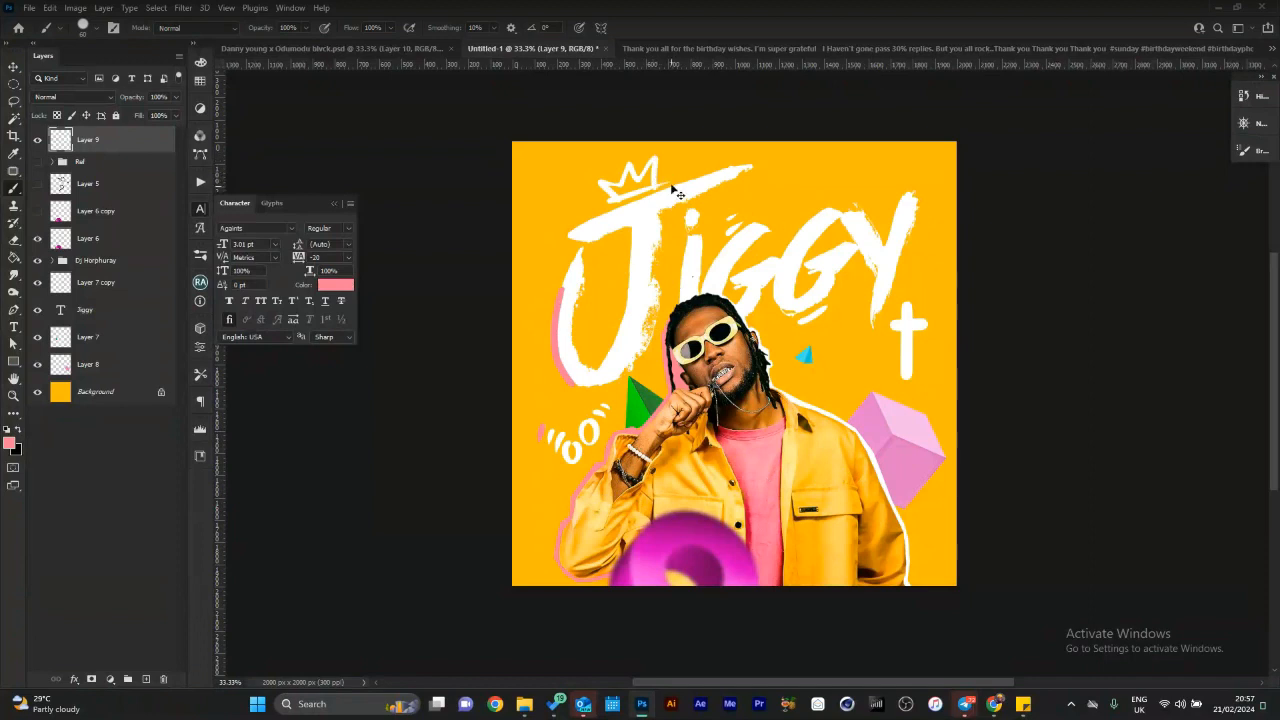
key(ctrl+z)
Paint thin pink accent strokes along the edges of the second G, the Y and the J.
drag(812, 218, 796, 243)
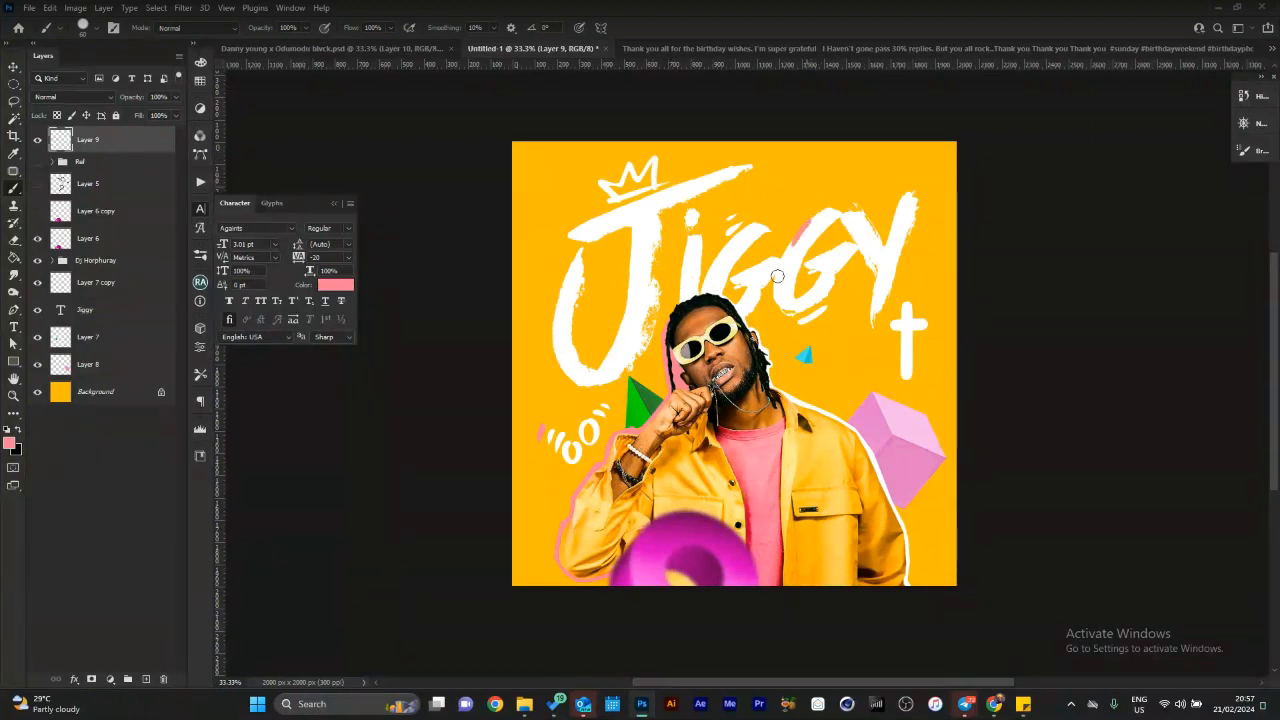
key(ctrl+z)
drag(783, 254, 777, 306)
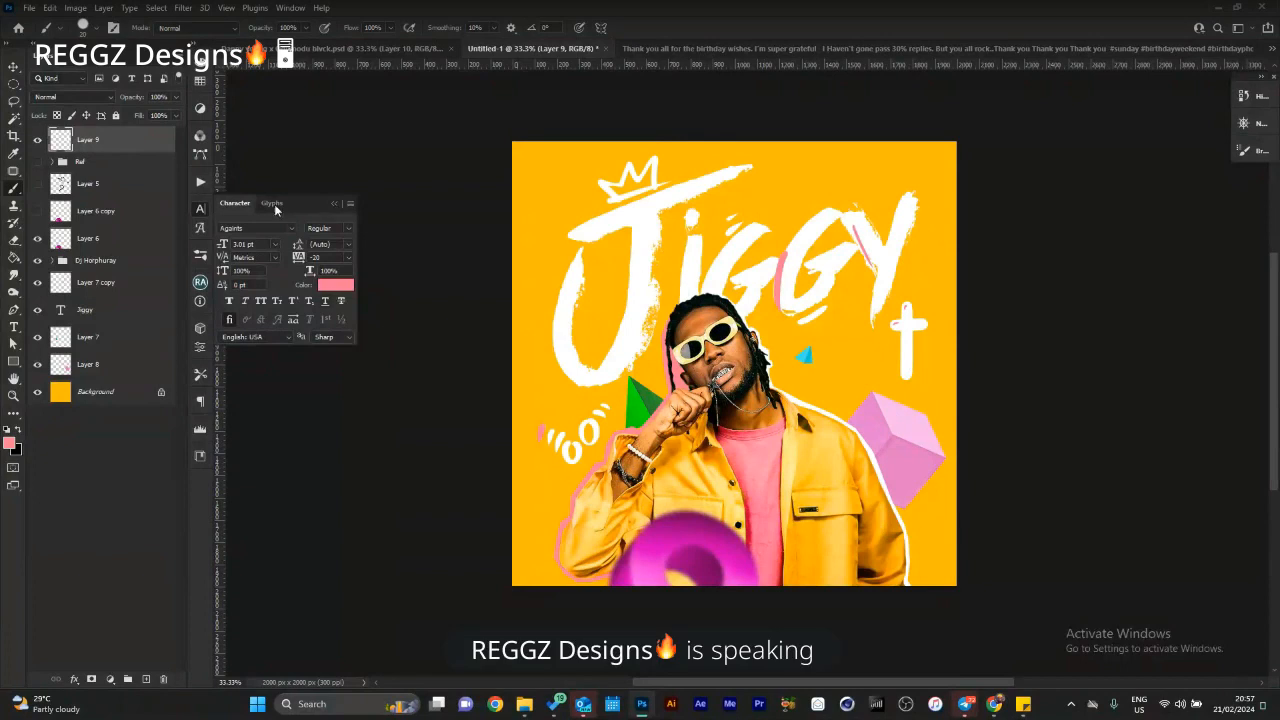
Set the background colour to a bright green sampled from the pyramid and return to the Brush tool.
click(16, 450)
click(648, 398)
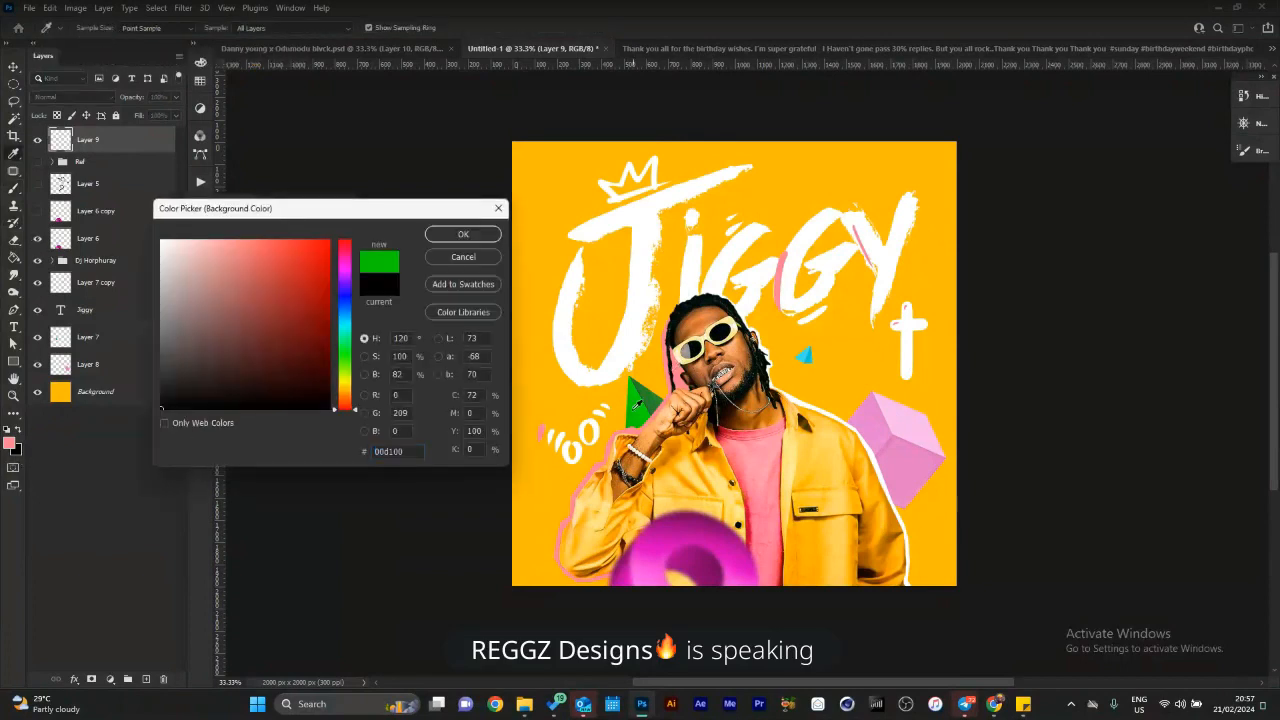
click(637, 403)
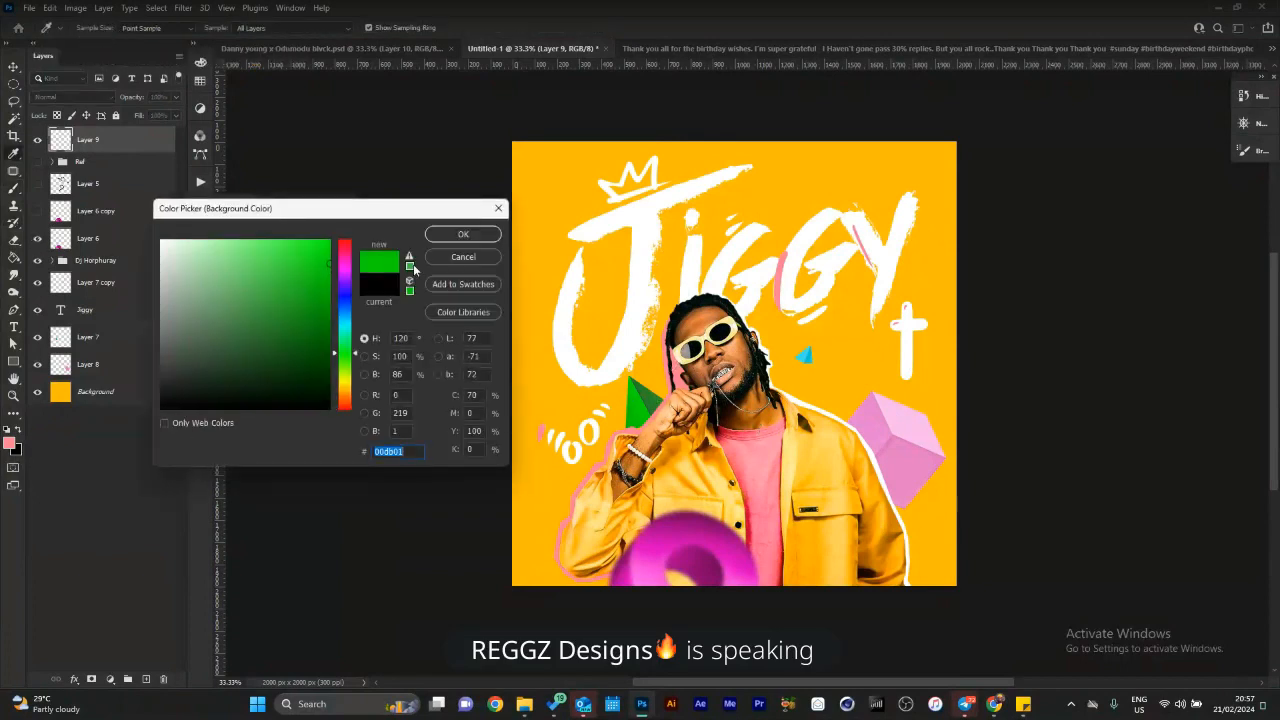
click(438, 239)
key(b)
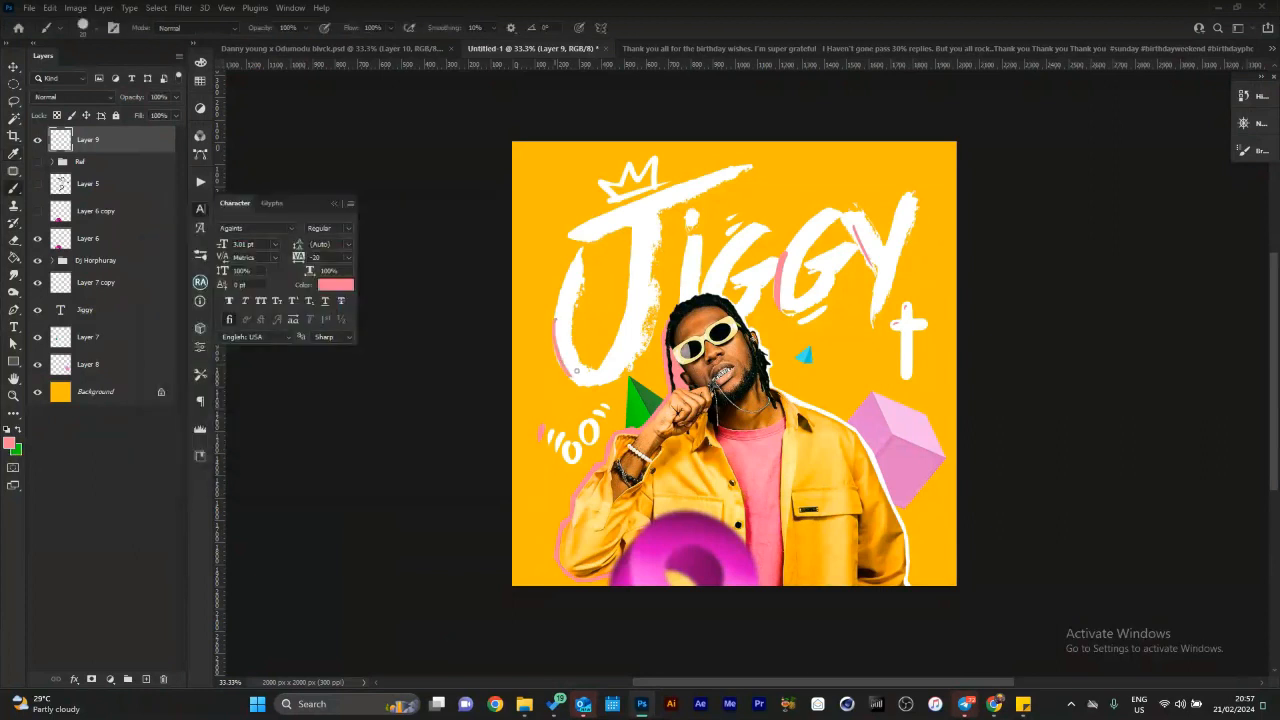
Paint alternating green and pink accent strokes on the J, the crown, the i, the first G and the cross.
key(x)
drag(557, 322, 570, 364)
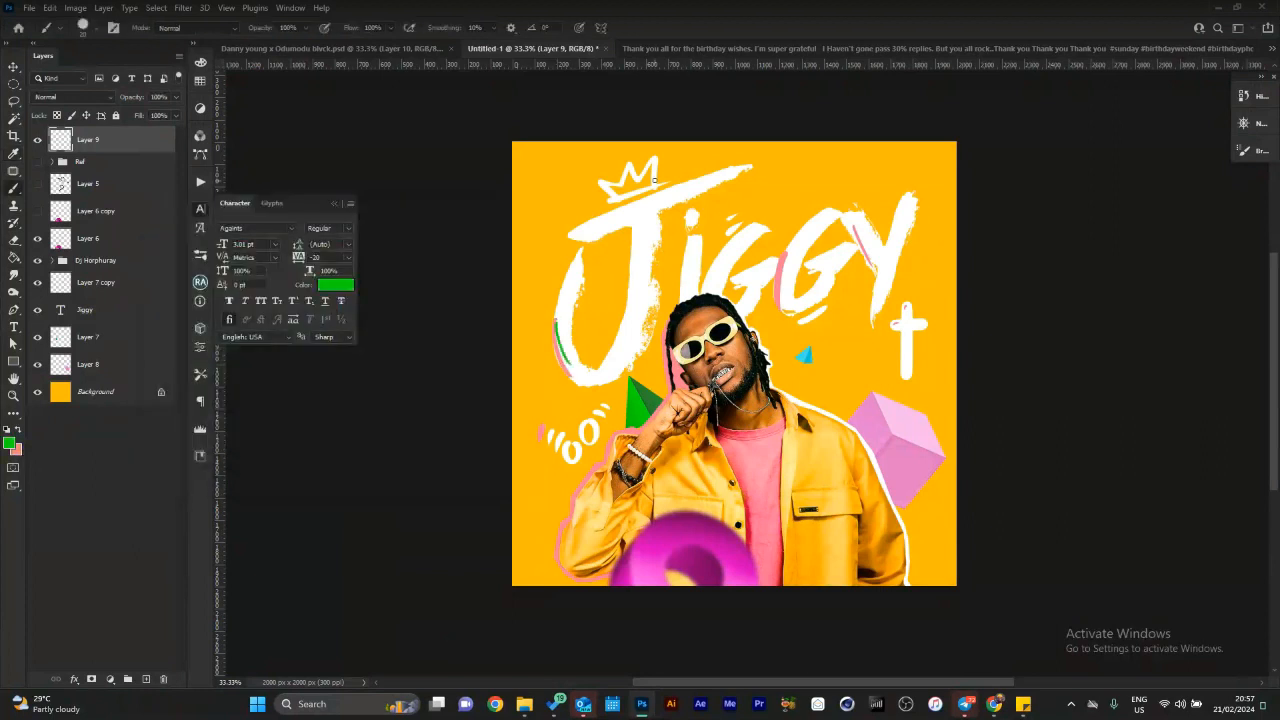
key(x)
key(x)
key(x)
key(x)
key(x)
key(x)
drag(718, 258, 711, 290)
Switch to white and paint small highlights on the purple ring and the pink cube.
key(x)
key(x)
key(d)
key(x)
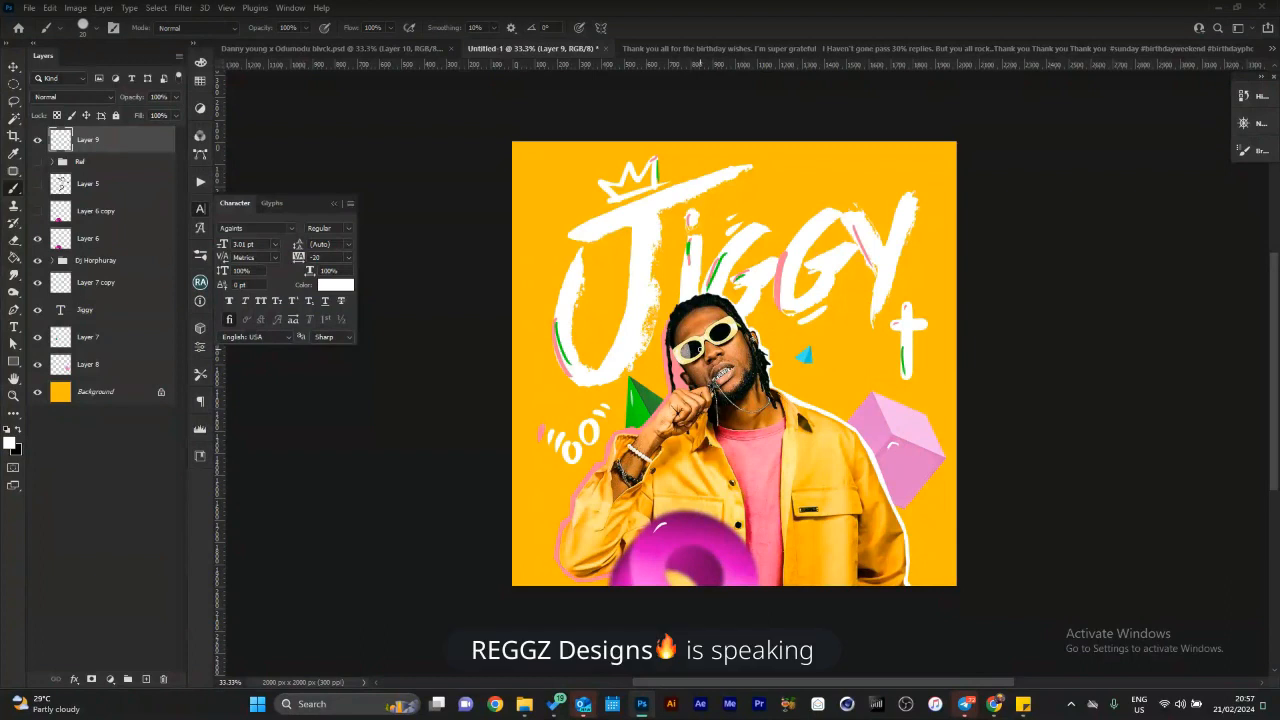
Paint reflections on both sunglasses lenses using the sampled background yellow, black and the title's pink.
alt+click(787, 342)
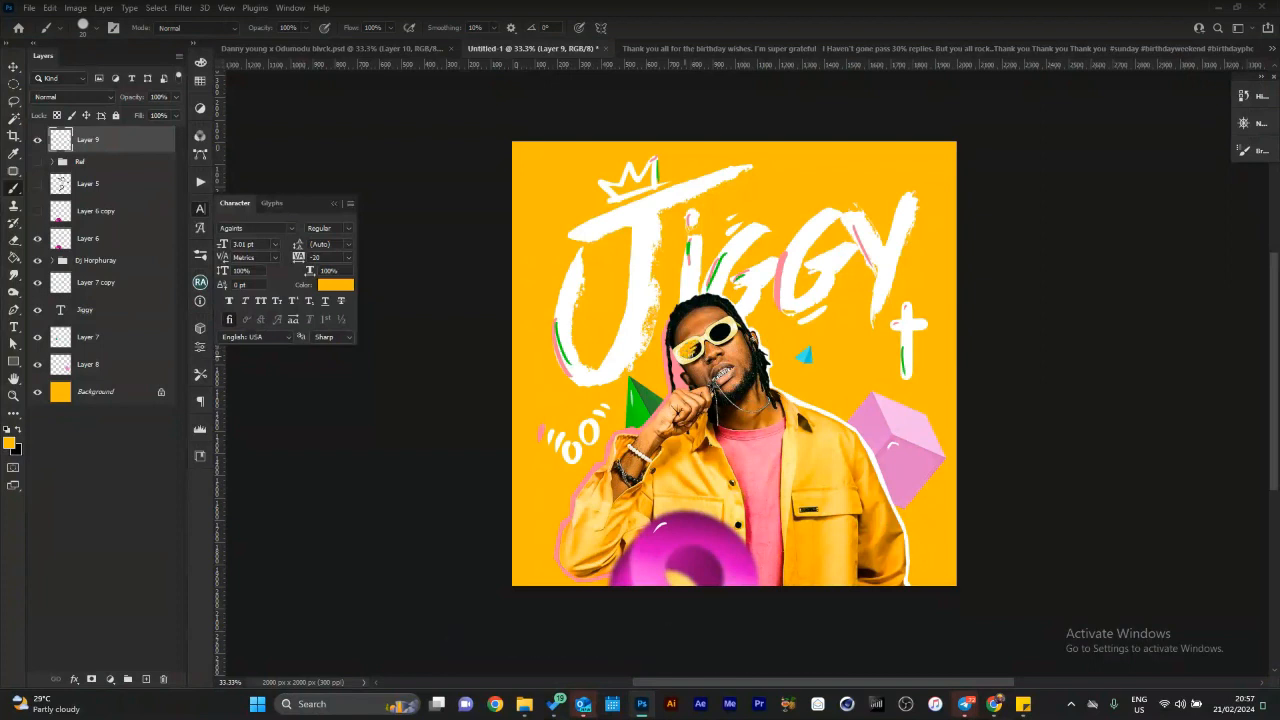
key(x)
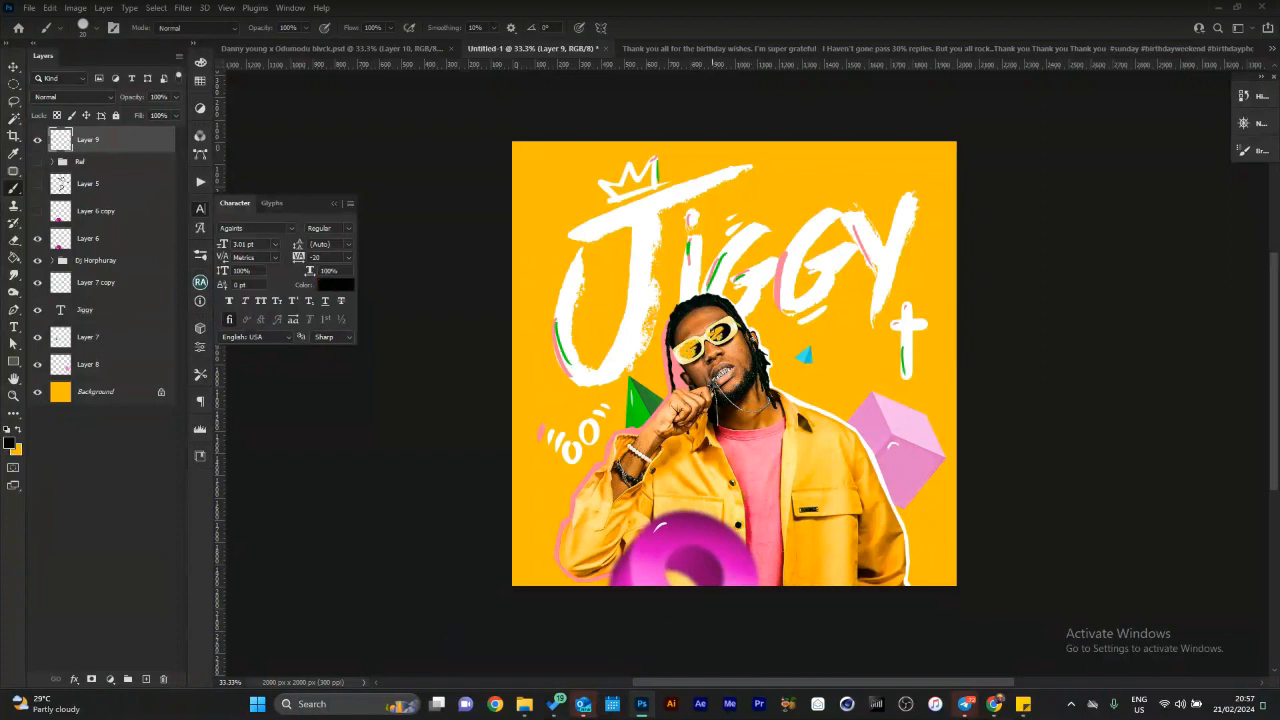
alt+click(785, 300)
key(z)
mouse_move(785, 342)
mouse_down()
mouse_move(715, 342)
mouse_move(762, 342)
mouse_up()
drag(858, 305, 826, 316)
Show the guides over the artwork to check the layout, and hide them again.
key(v)
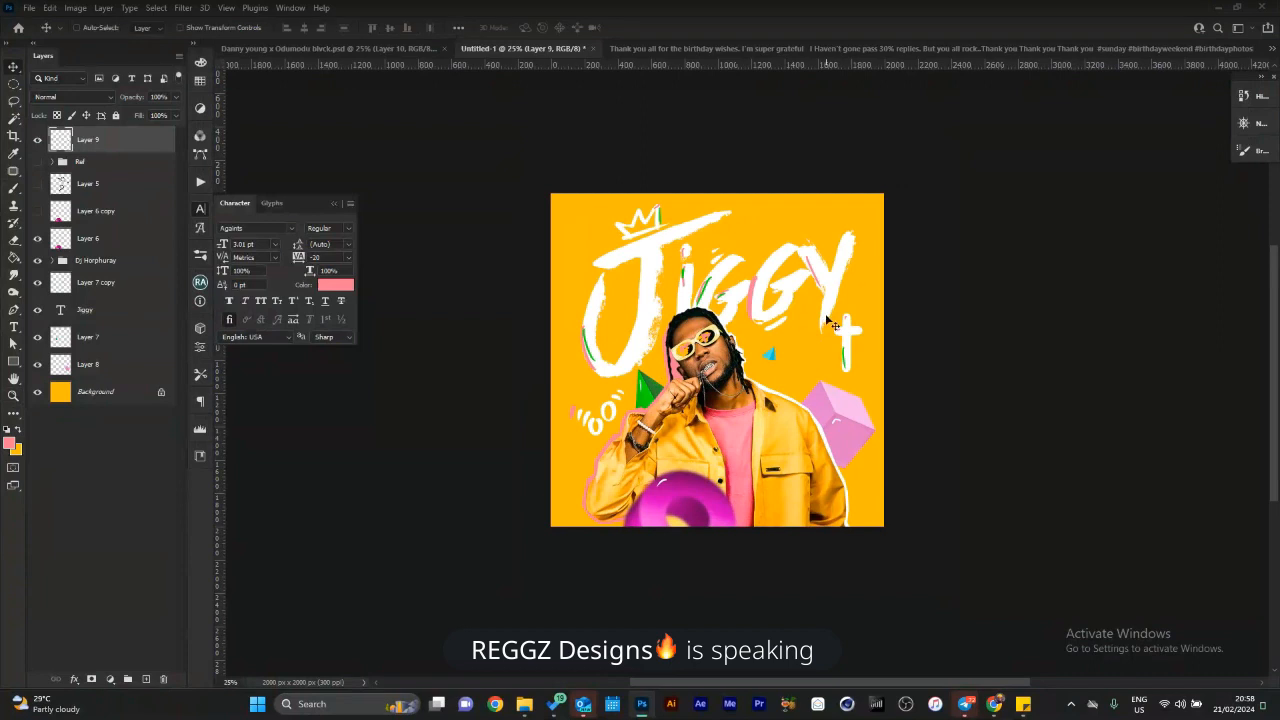
key(ctrl+semicolon)
key(ctrl+apostrophe)
key(ctrl+apostrophe)
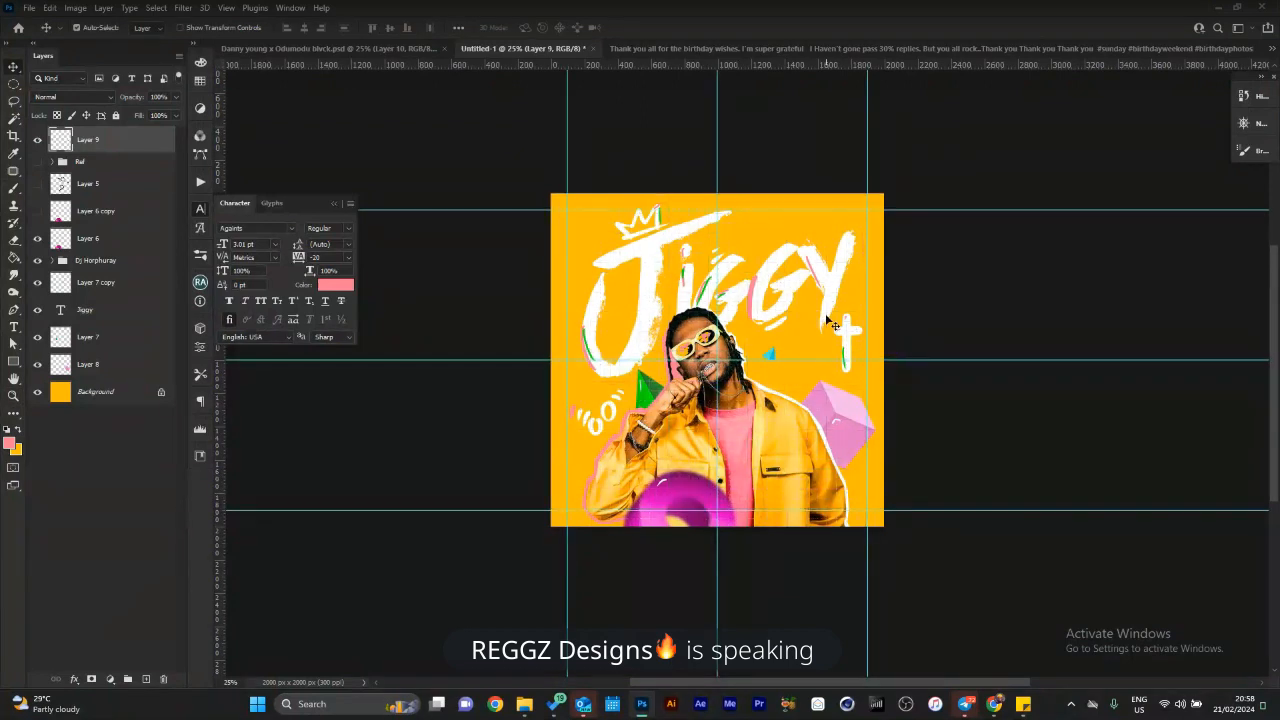
key(z)
key(ctrl+semicolon)
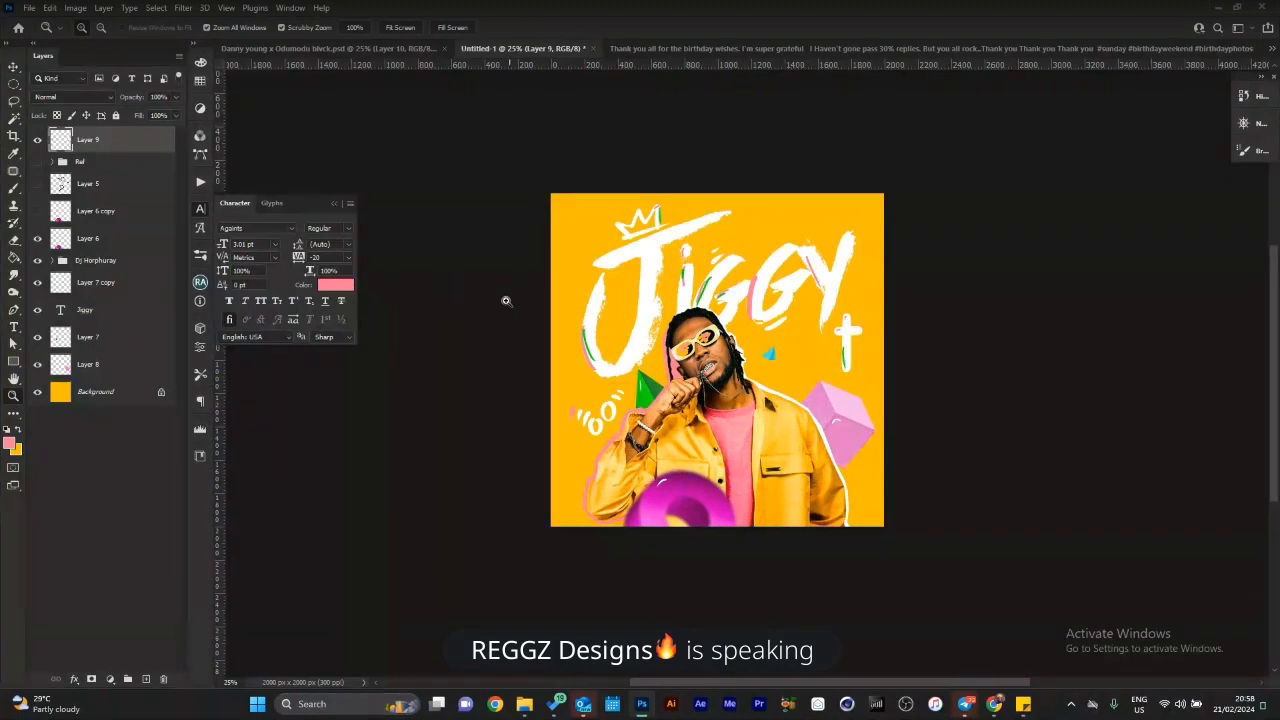
Add a Vibrance adjustment layer above all layers and try its Vibrance at +100.
click(728, 367)
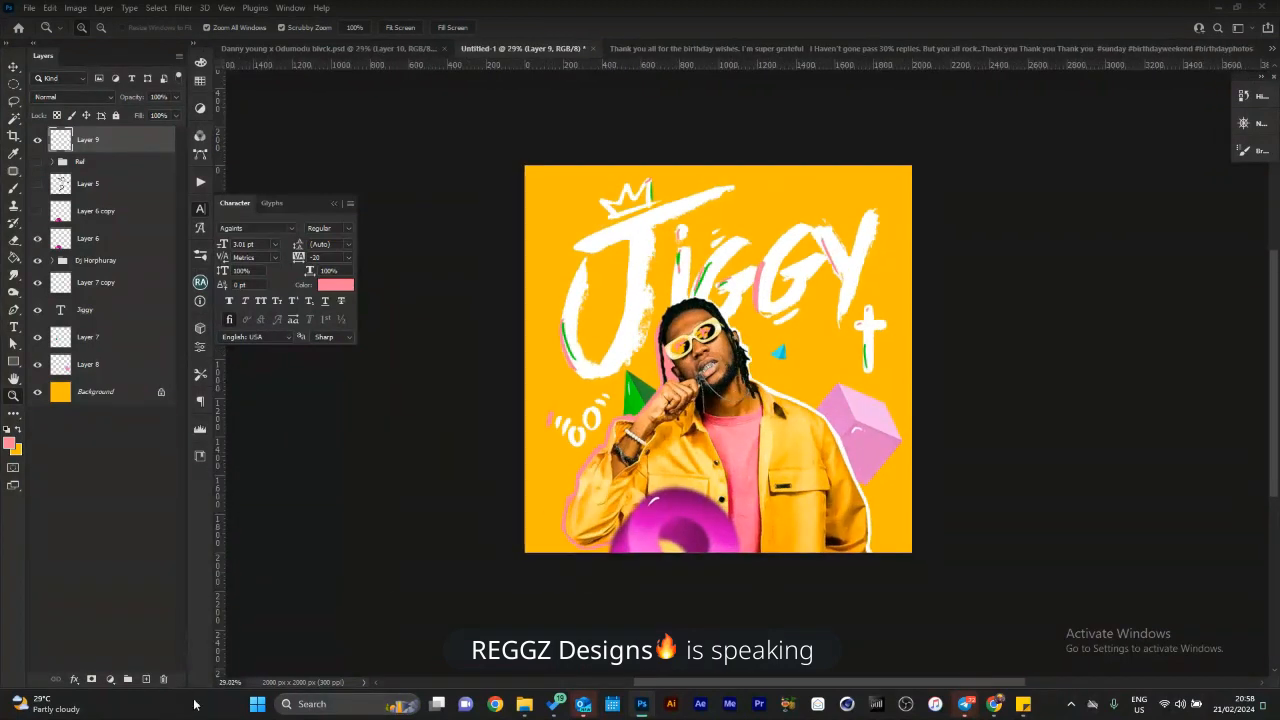
click(110, 680)
click(134, 539)
drag(301, 381, 376, 379)
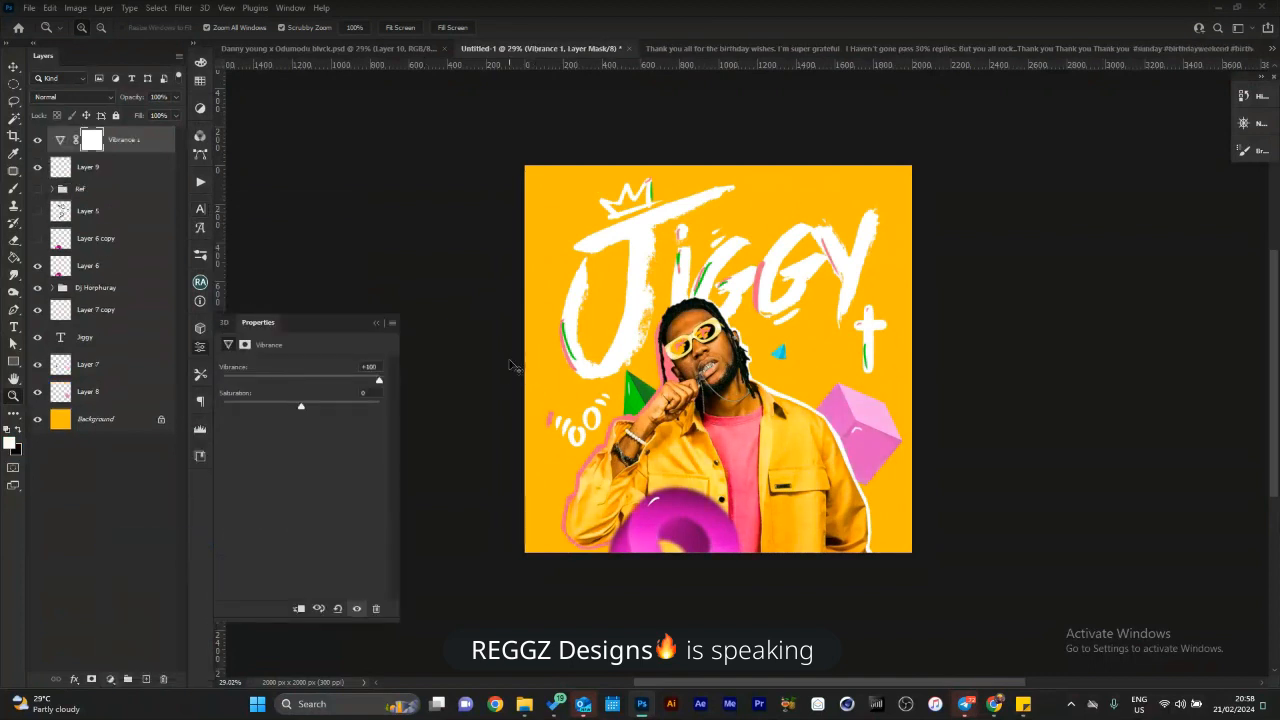
key(ctrl+plus)
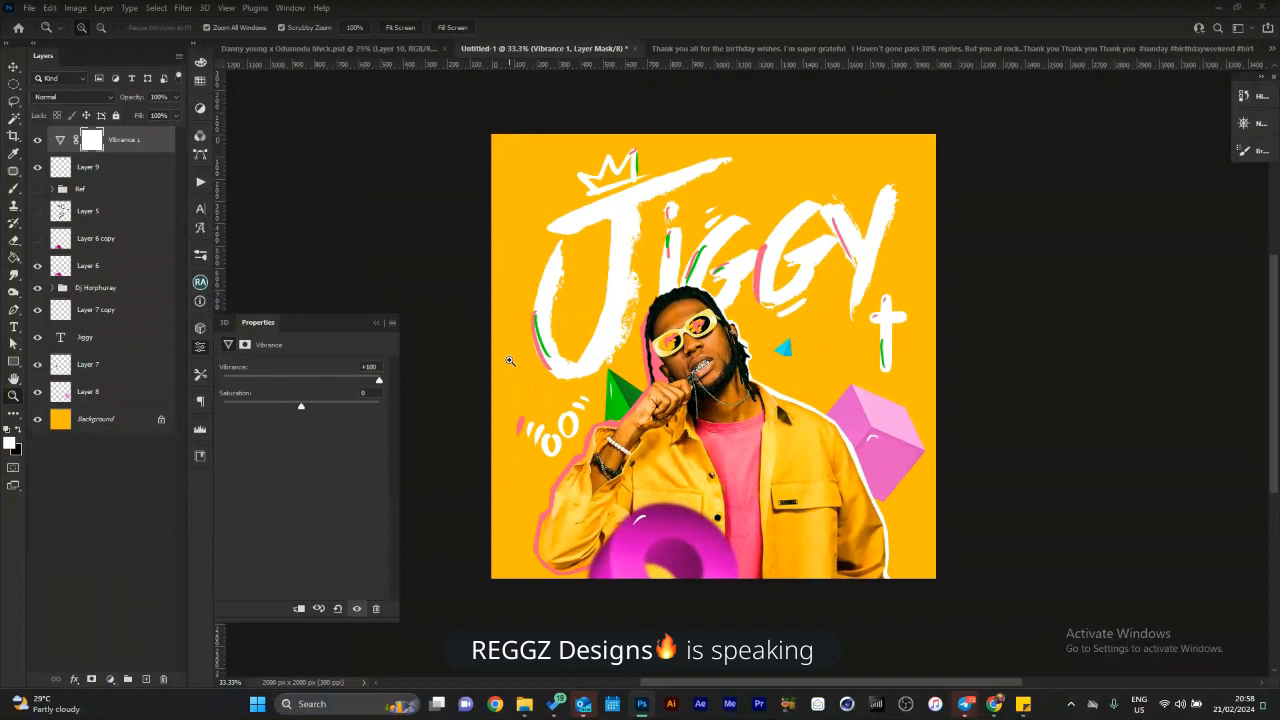
key(ctrl+z)
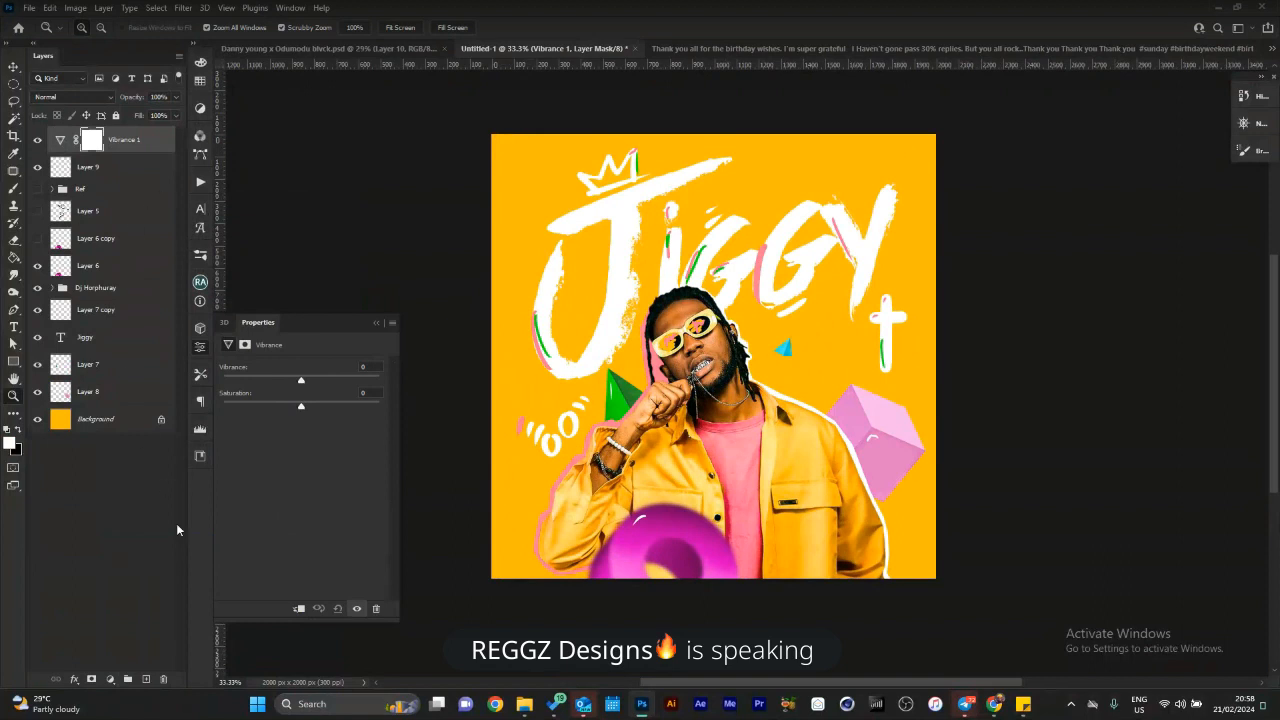
click(110, 679)
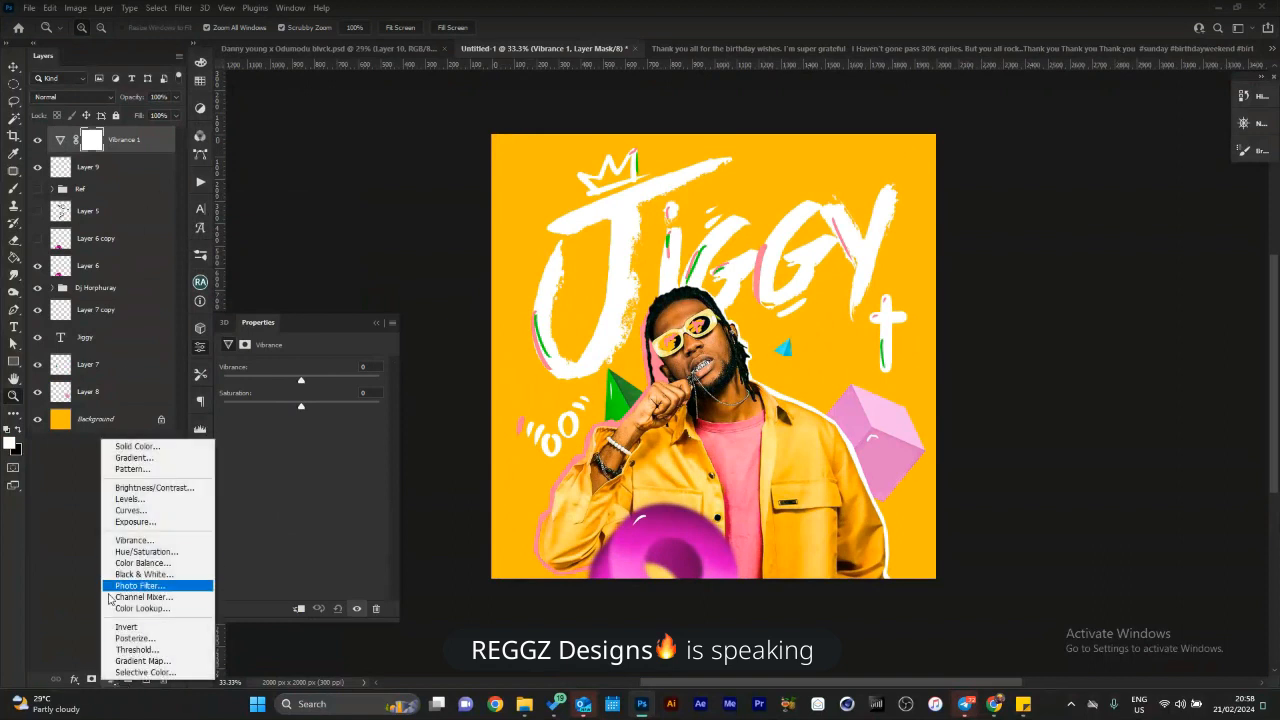
click(154, 541)
key(ctrl+z)
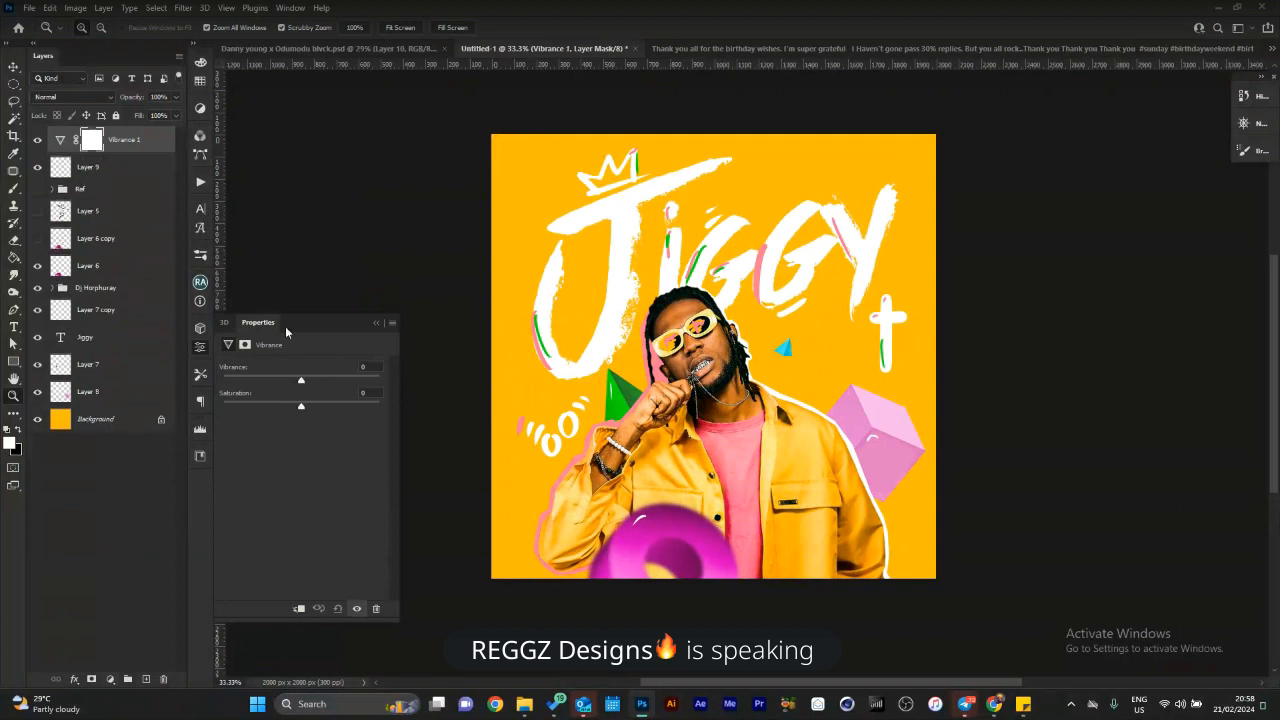
Try Vibrance +100 with Saturation +97 on the adjustment layer and undo both changes.
drag(301, 380, 422, 382)
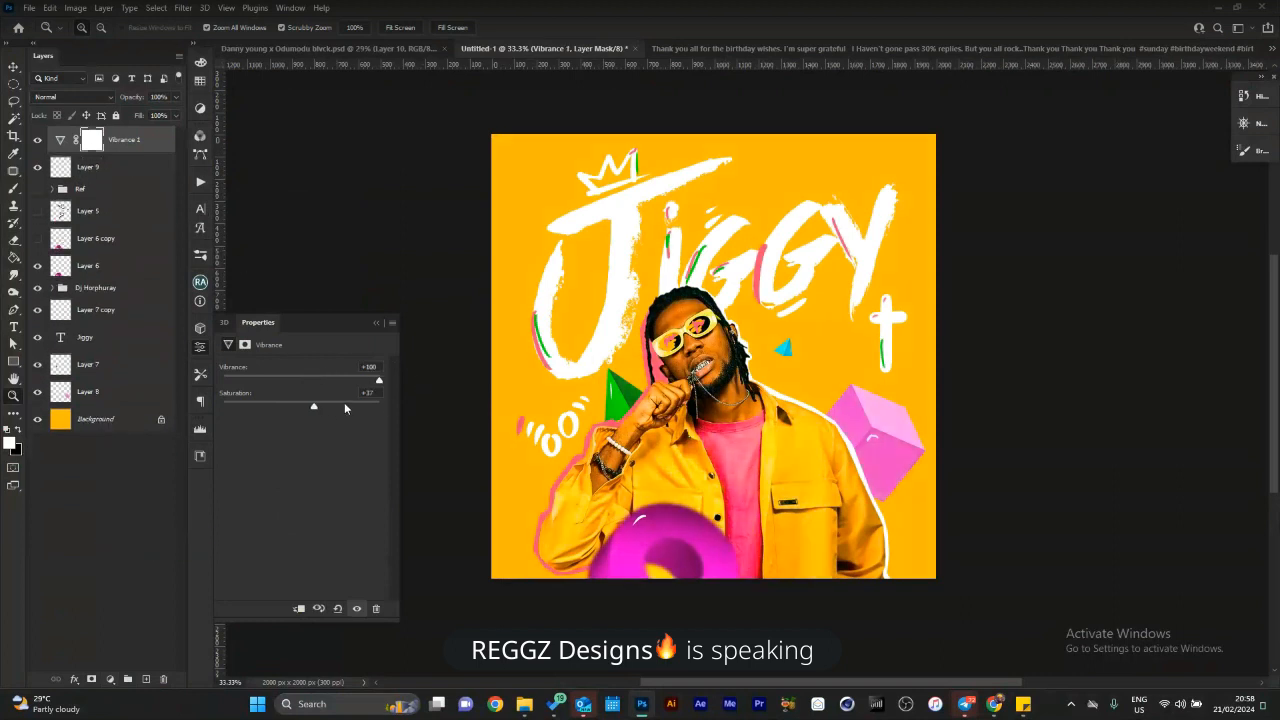
drag(322, 405, 392, 408)
key(ctrl+minus)
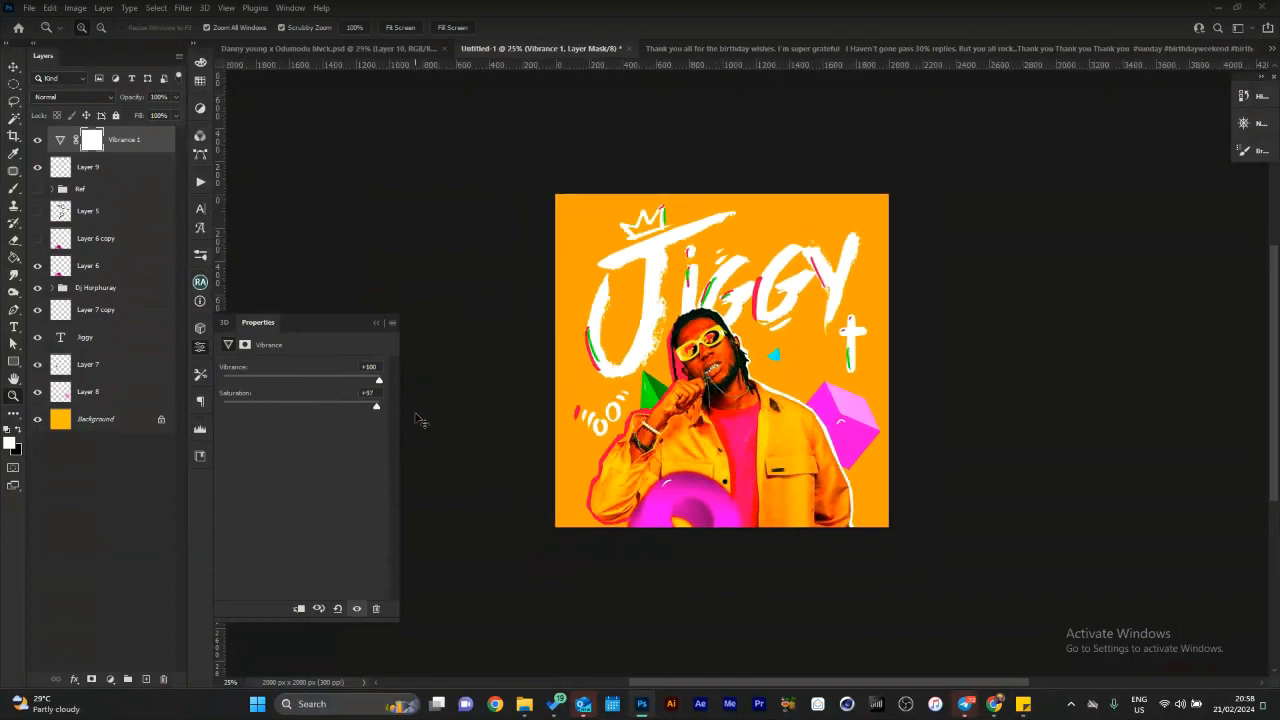
key(ctrl+plus)
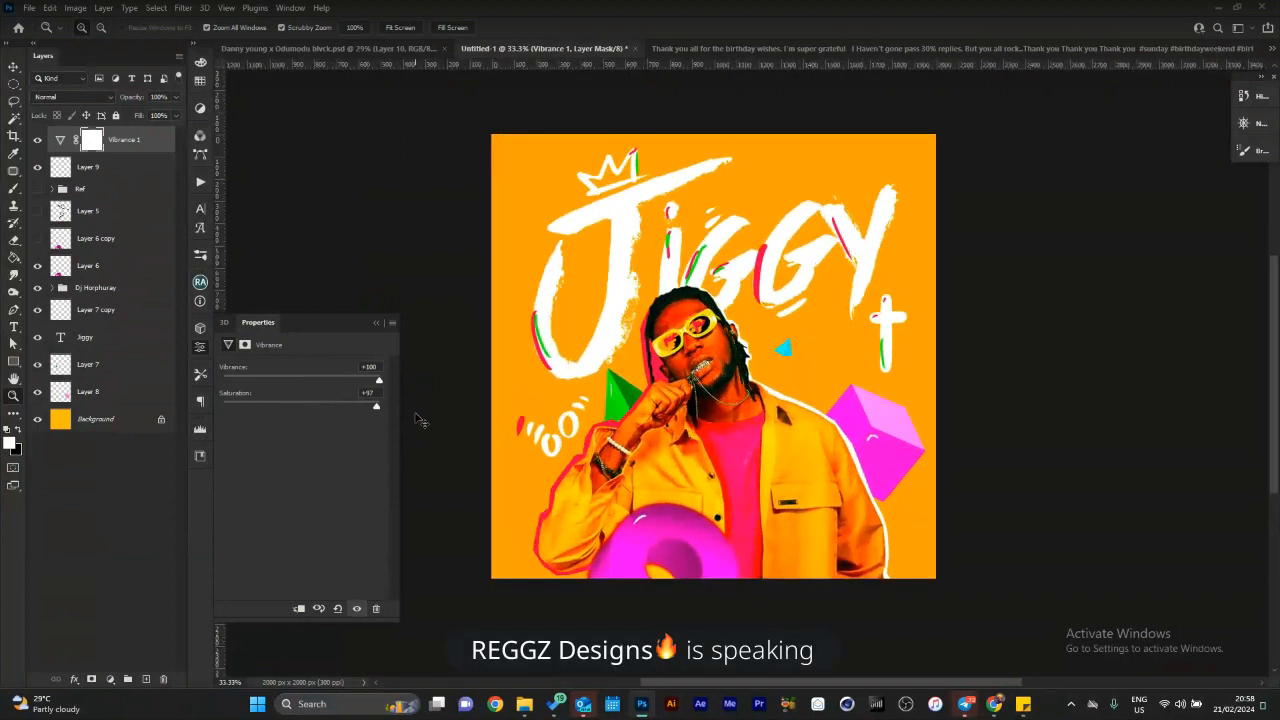
key(ctrl+z)
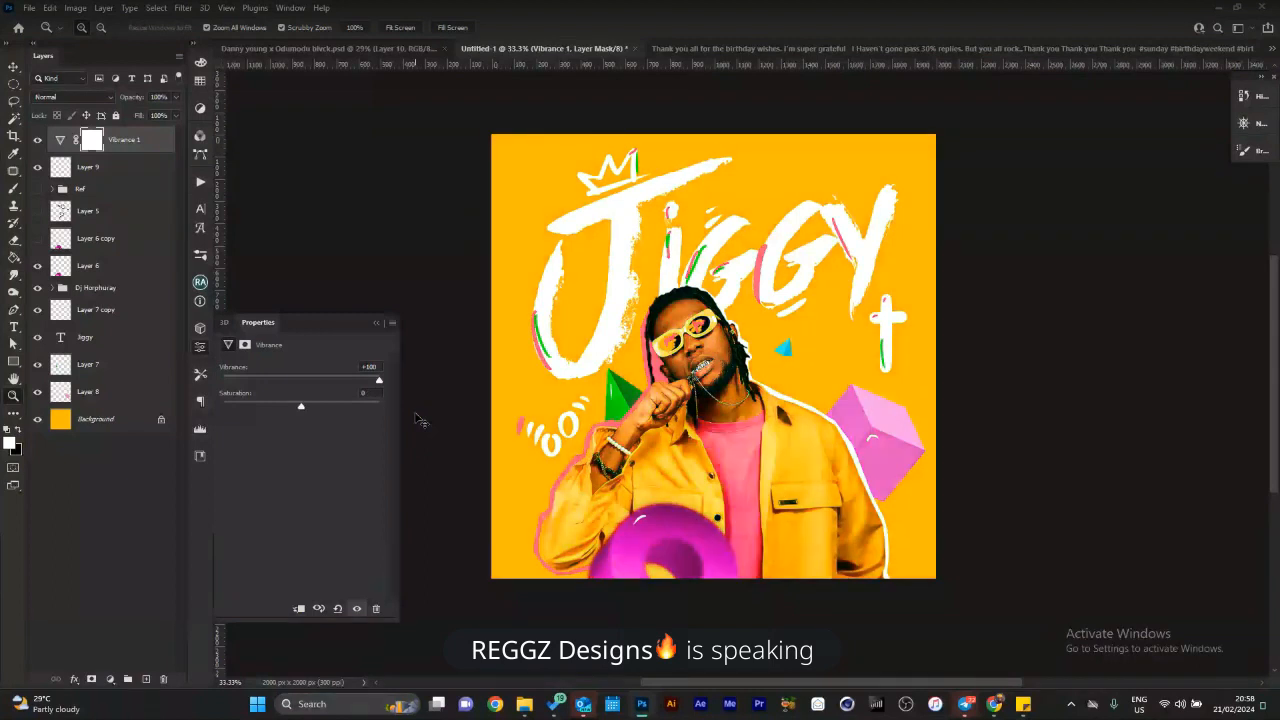
key(ctrl+z)
Set the adjustment layer's Vibrance to +67 and check the whole design.
drag(302, 380, 354, 380)
drag(722, 434, 699, 438)
click(718, 438)
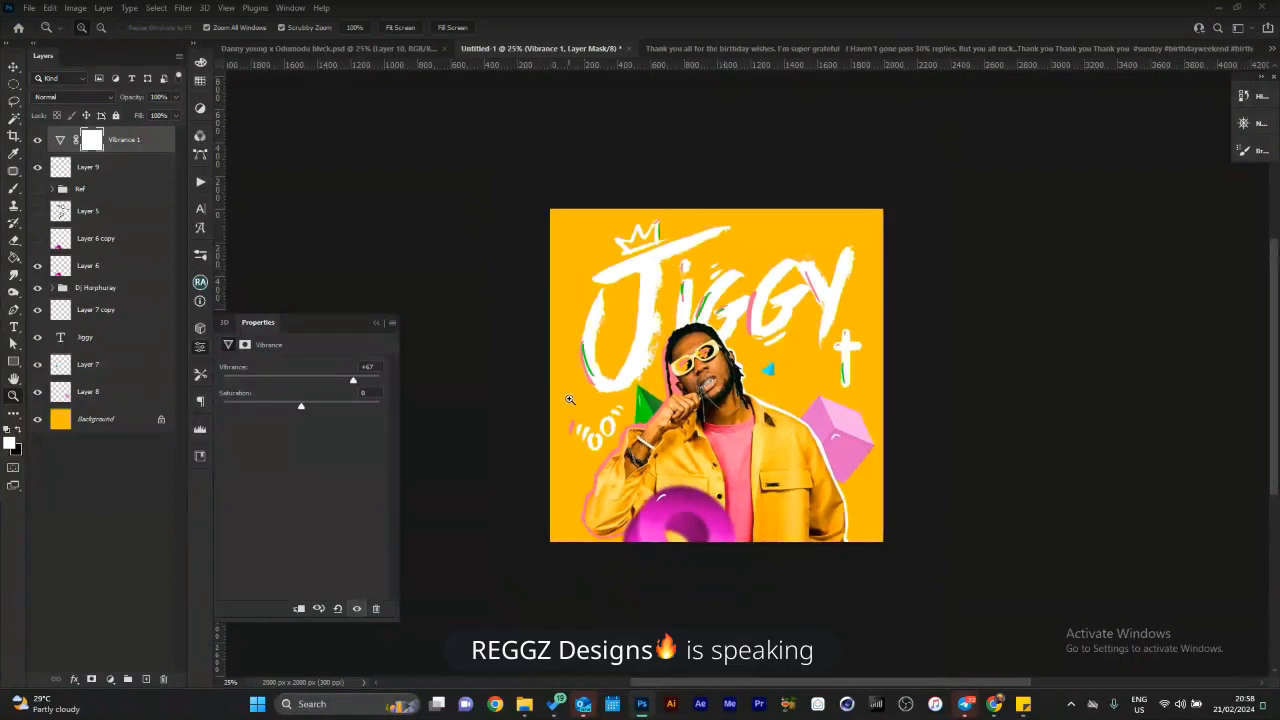
Add a Selective Color adjustment layer, try Magenta +97 on the Reds, undo it, and switch to the Yellows.
click(110, 680)
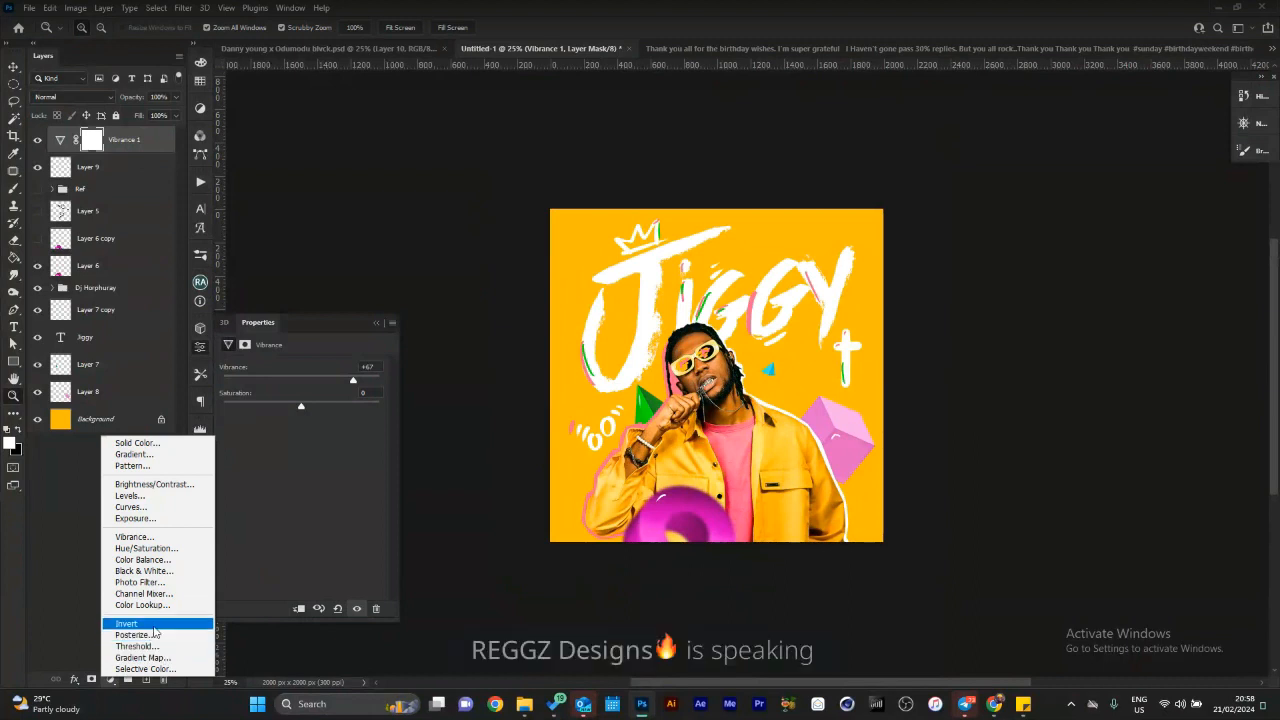
click(145, 668)
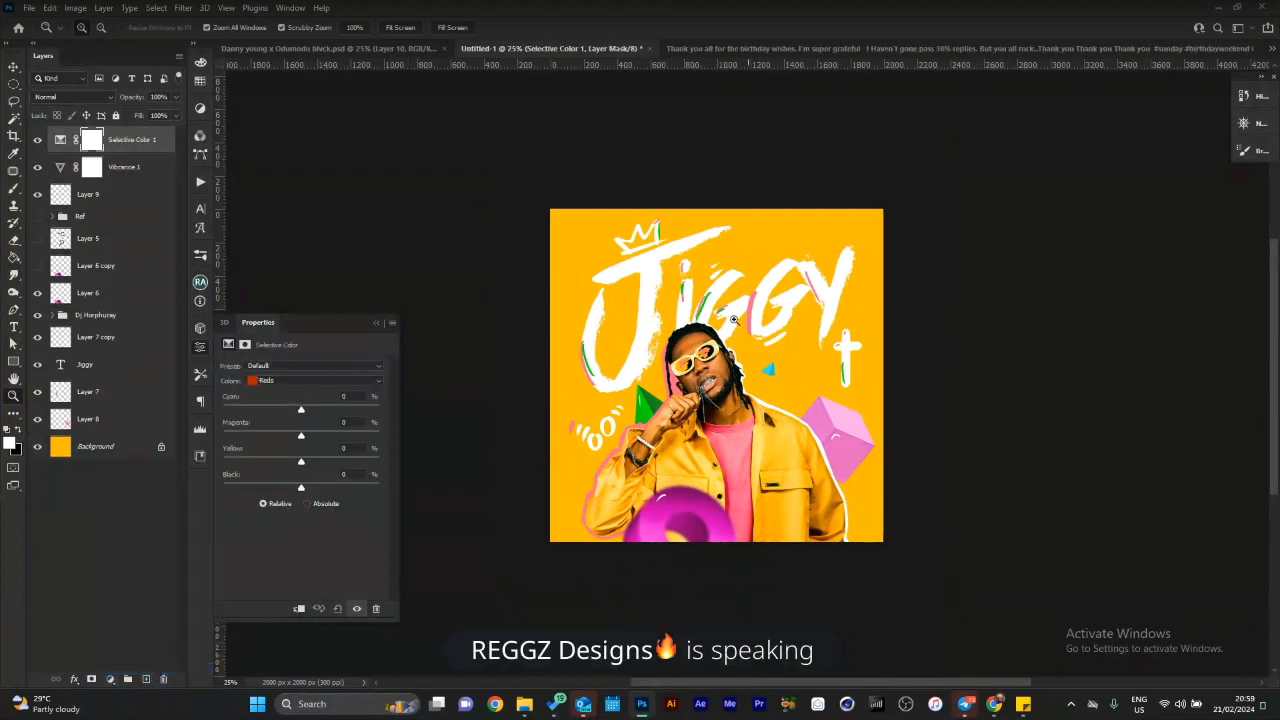
key(ctrl+z)
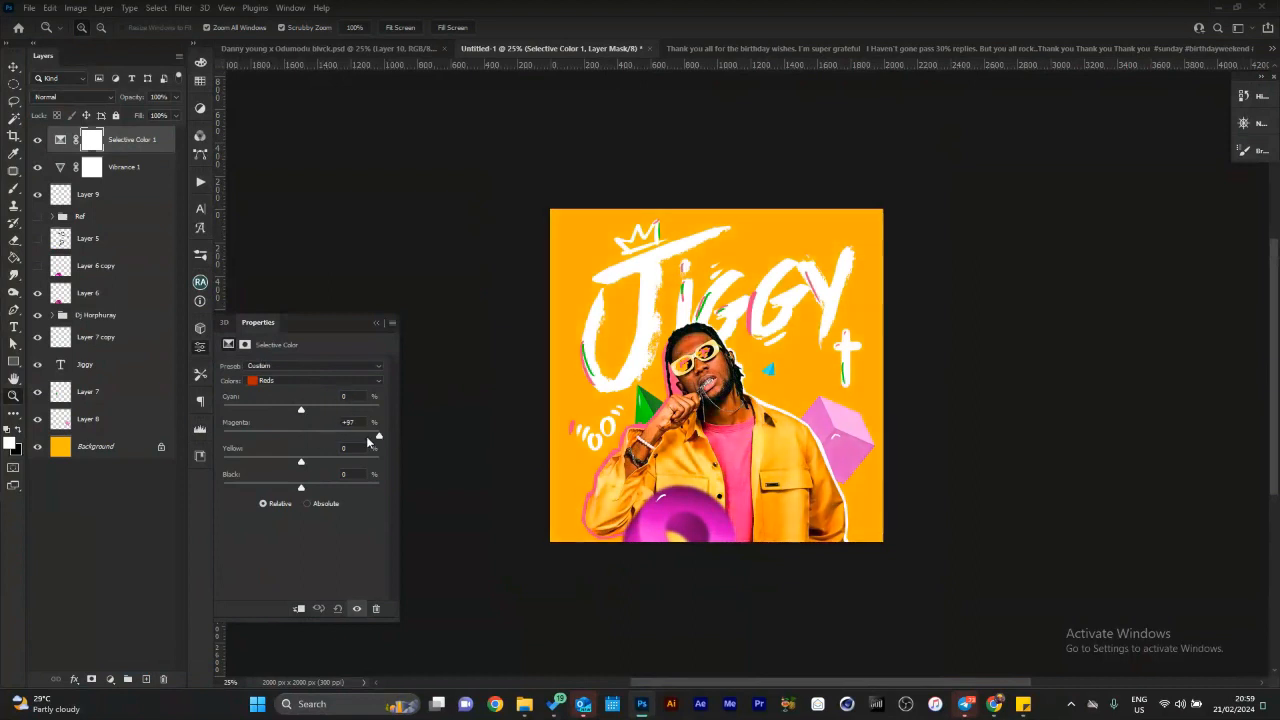
click(279, 381)
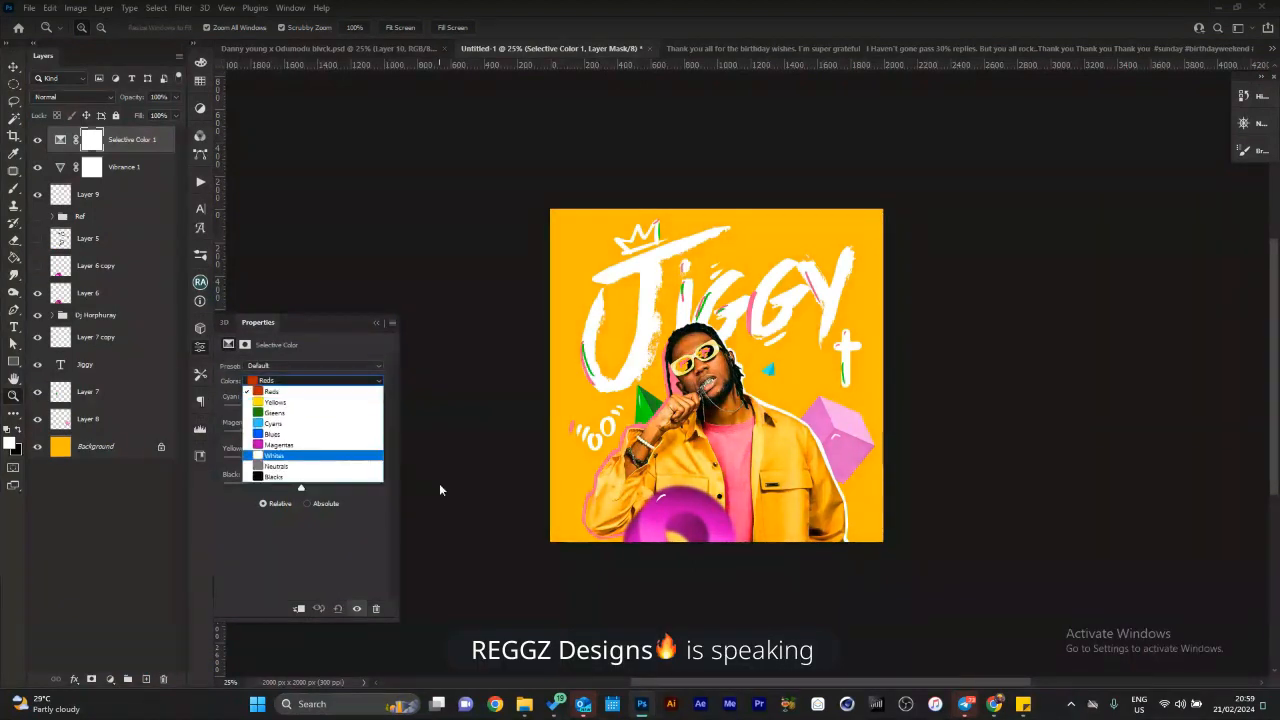
click(296, 395)
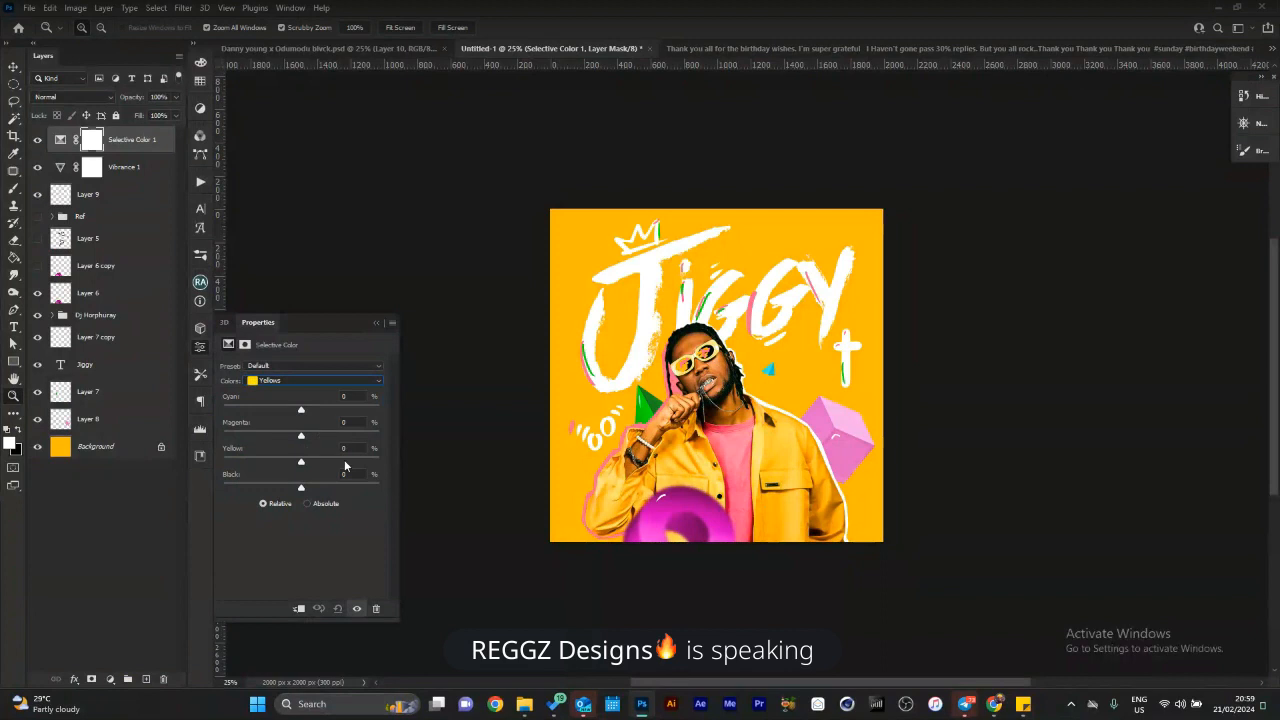
Try shifting the colour components of the Yellows, undo each change and delete the Selective Color adjustment layer.
drag(302, 410, 367, 435)
key(ctrl+z)
key(ctrl+z)
drag(301, 464, 228, 465)
key(ctrl+z)
drag(301, 488, 371, 484)
key(ctrl+z)
key(Delete)
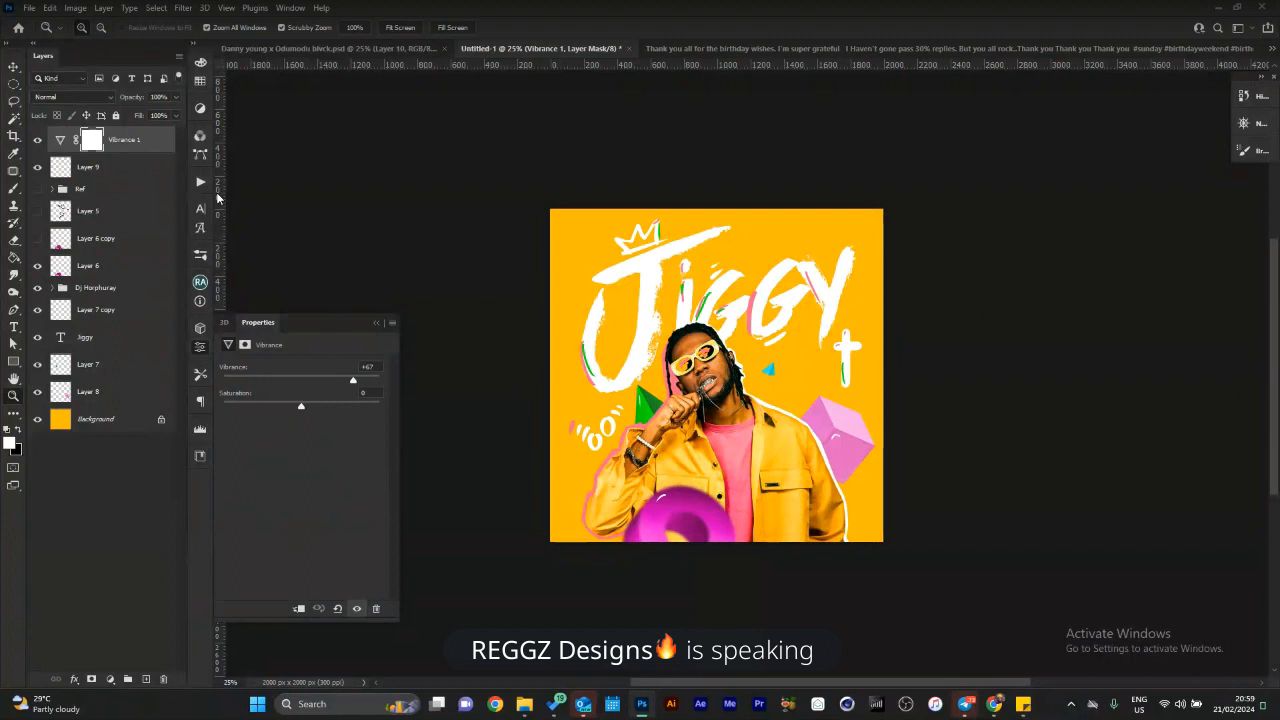
Add a Brightness/Contrast adjustment layer above the Vibrance layer with Brightness -4 and Contrast 7.
click(110, 679)
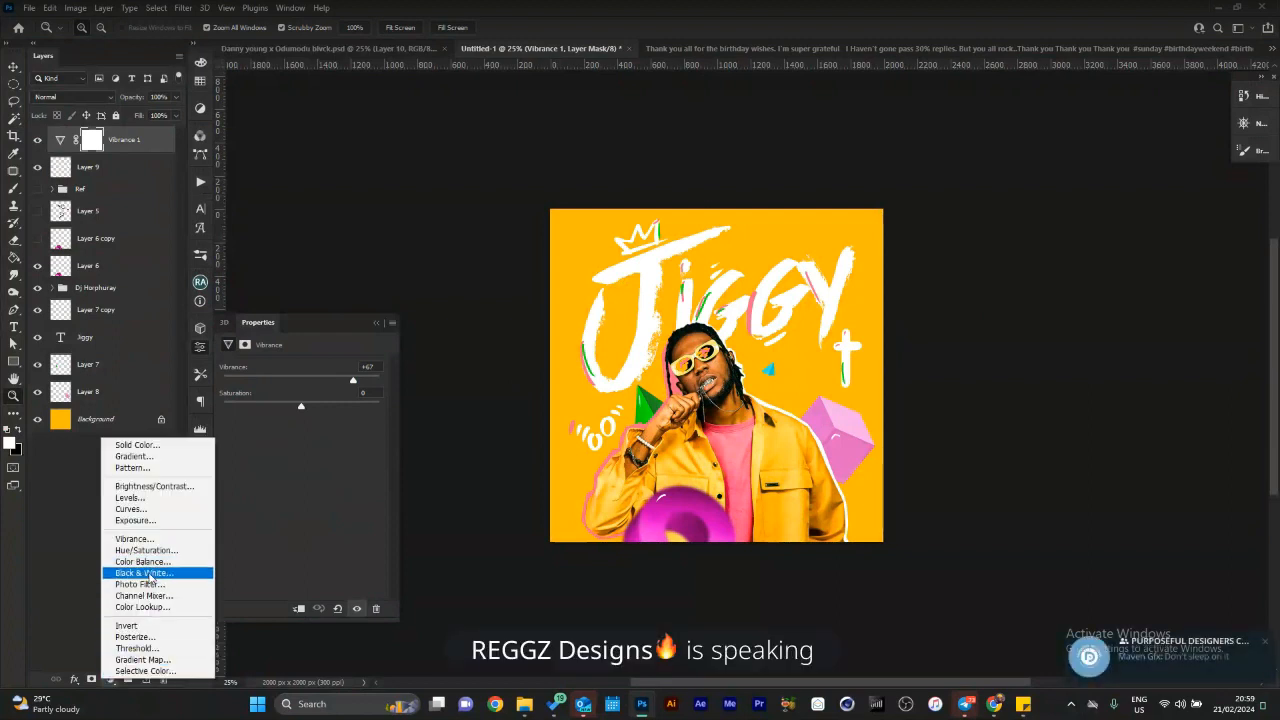
click(150, 486)
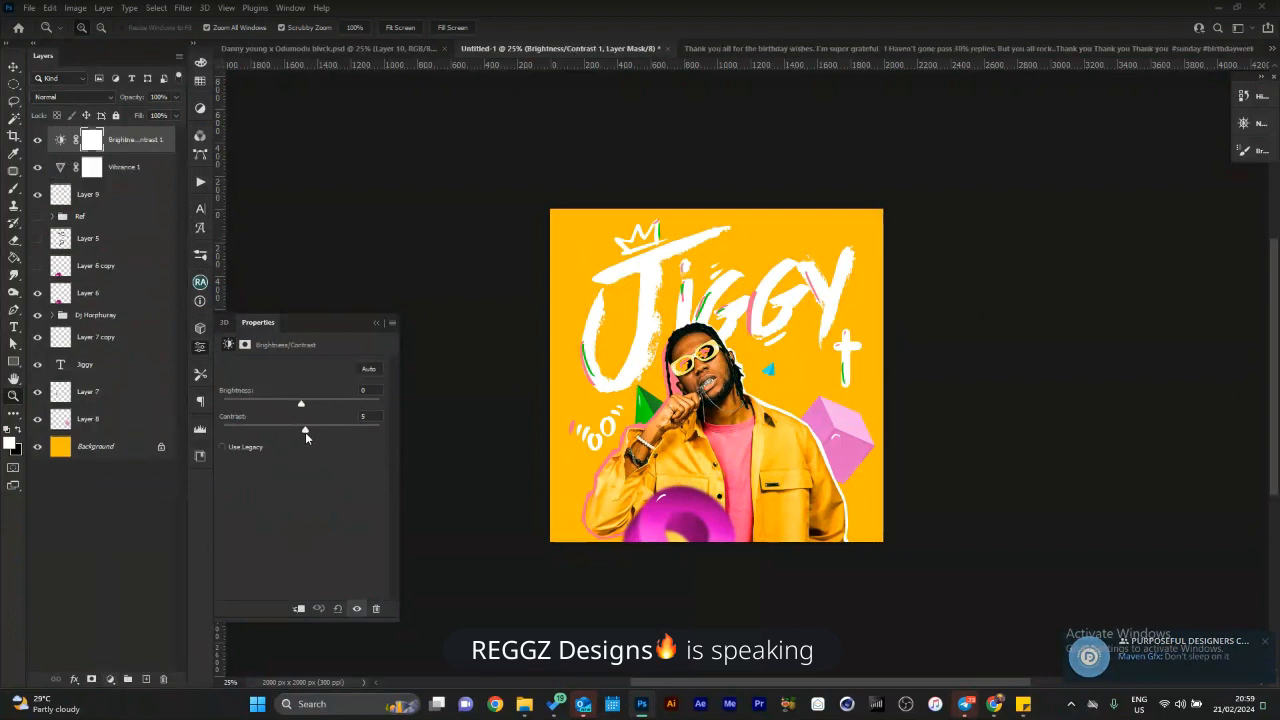
drag(303, 432, 306, 432)
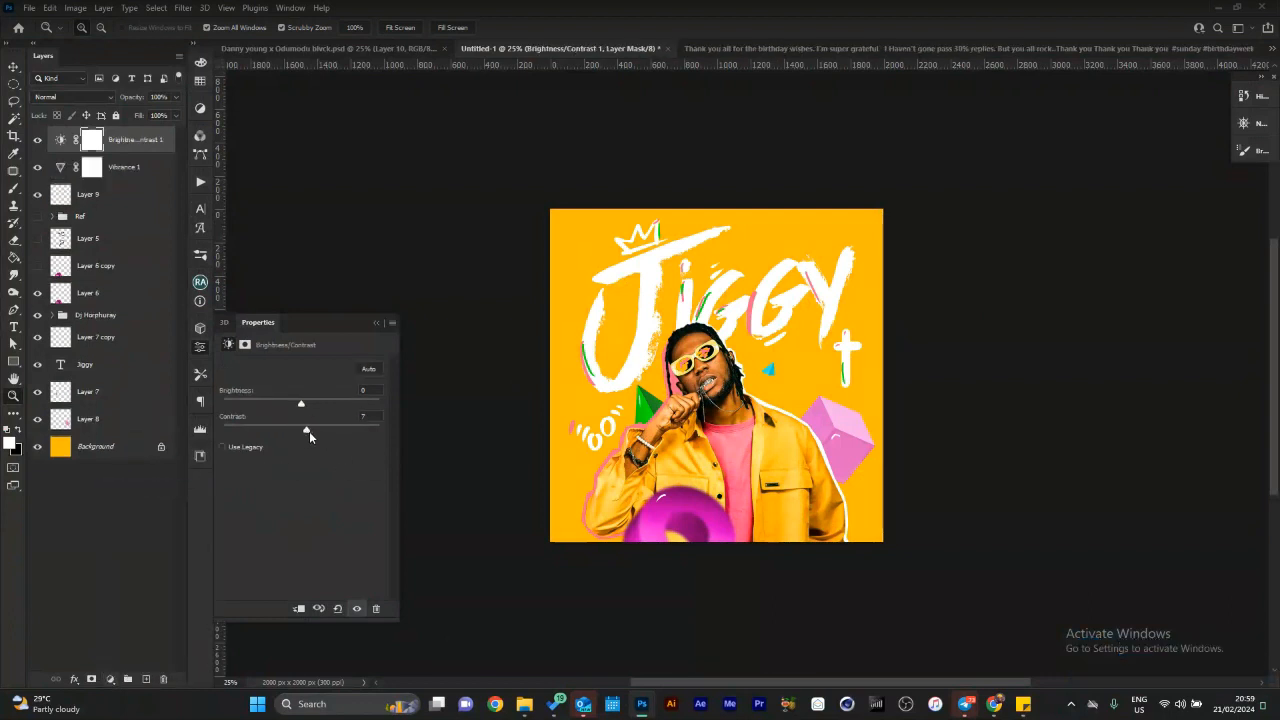
key(ctrl+plus)
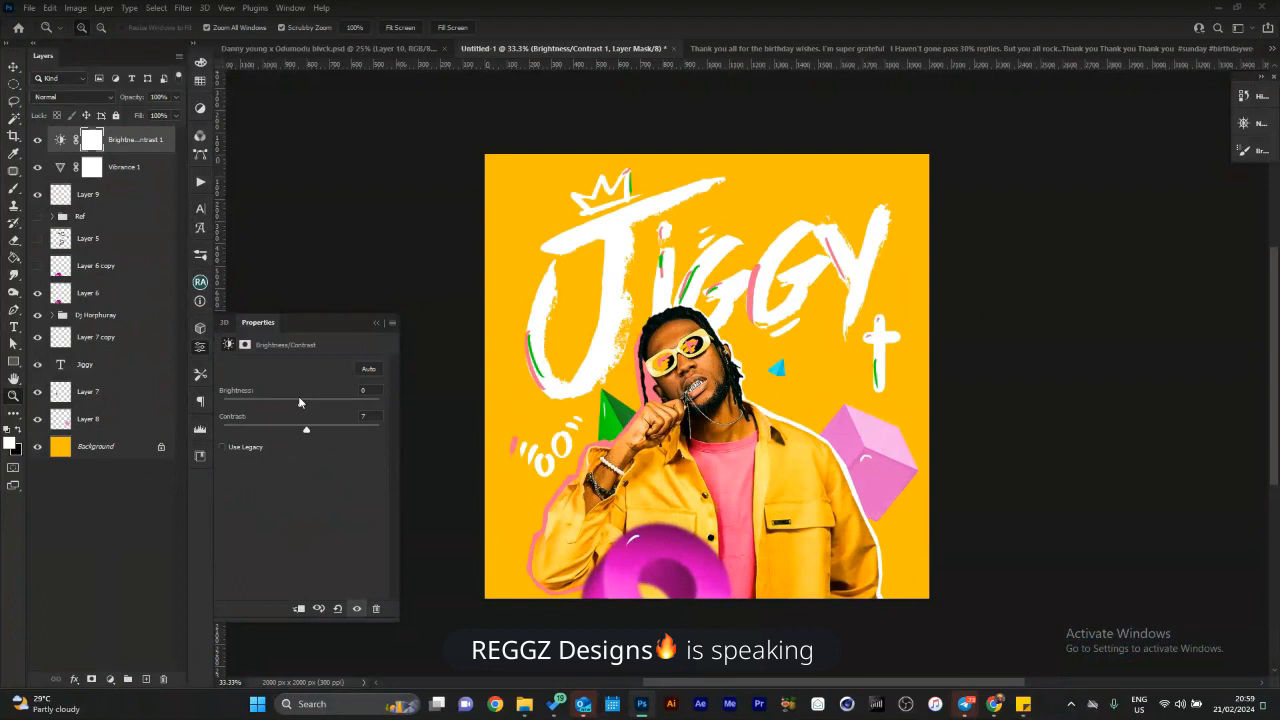
drag(312, 430, 307, 433)
drag(306, 404, 299, 404)
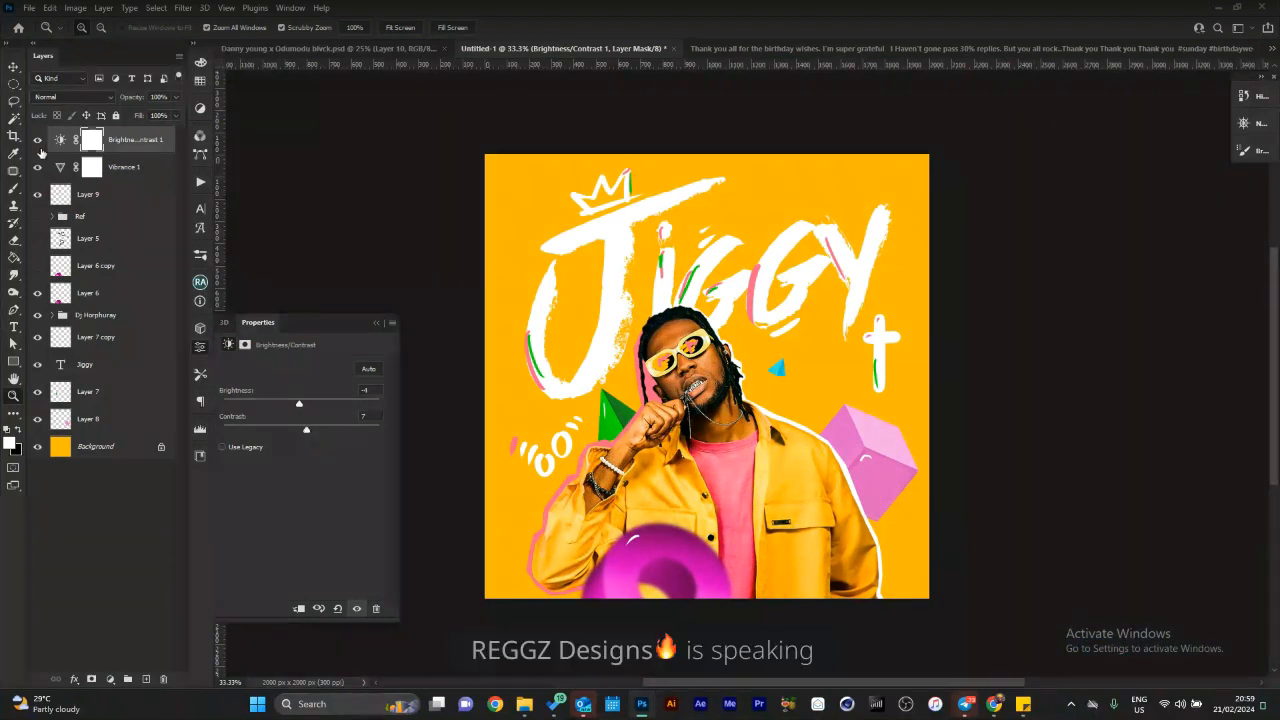
Compare the man's face up close with the Brightness/Contrast adjustment layer hidden and shown.
click(37, 142)
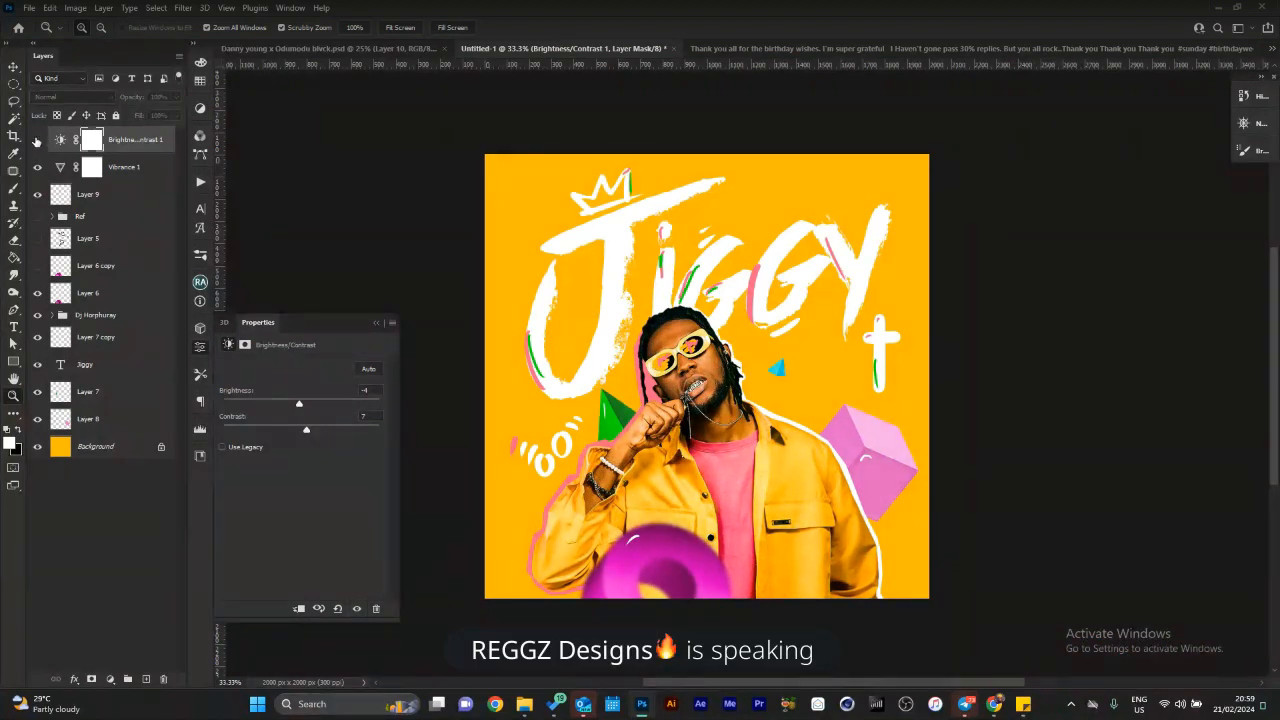
key(ctrl+plus)
key(ctrl+plus)
key(ctrl+plus)
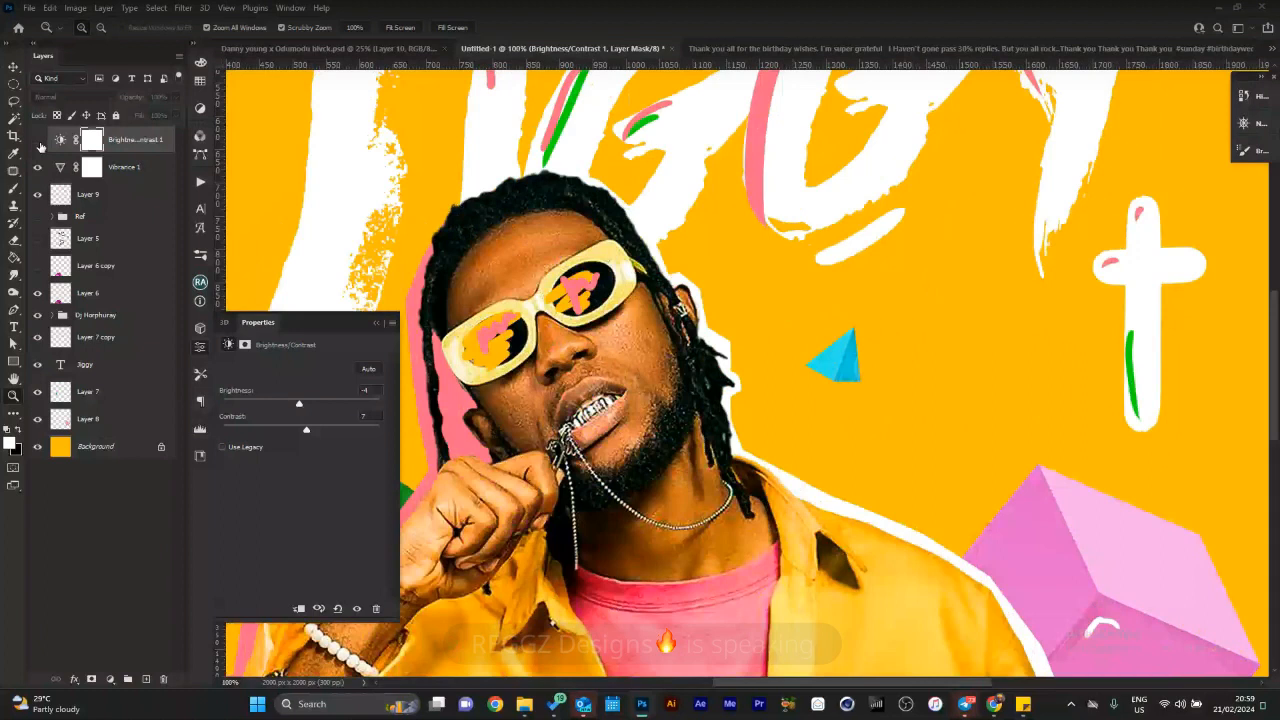
click(38, 144)
click(37, 142)
click(37, 143)
click(36, 145)
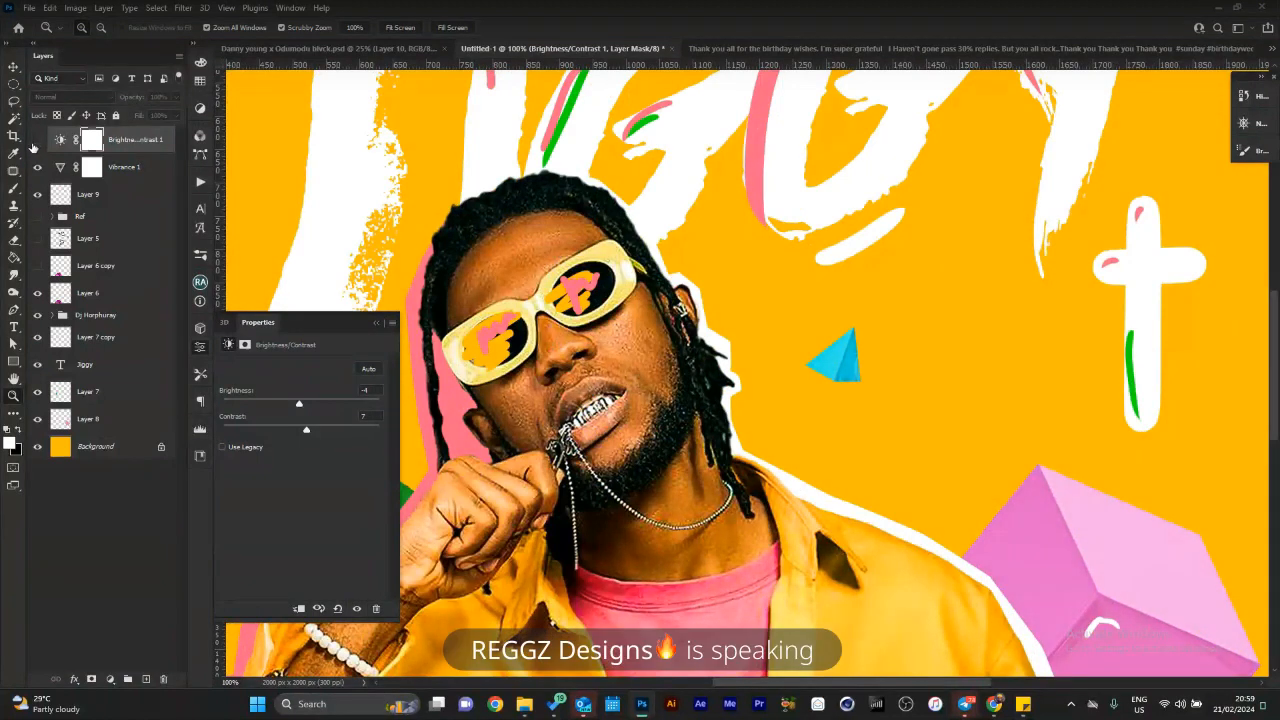
click(35, 143)
Try the Brightness/Contrast layer's Contrast at 100 and undo the change.
drag(306, 429, 395, 443)
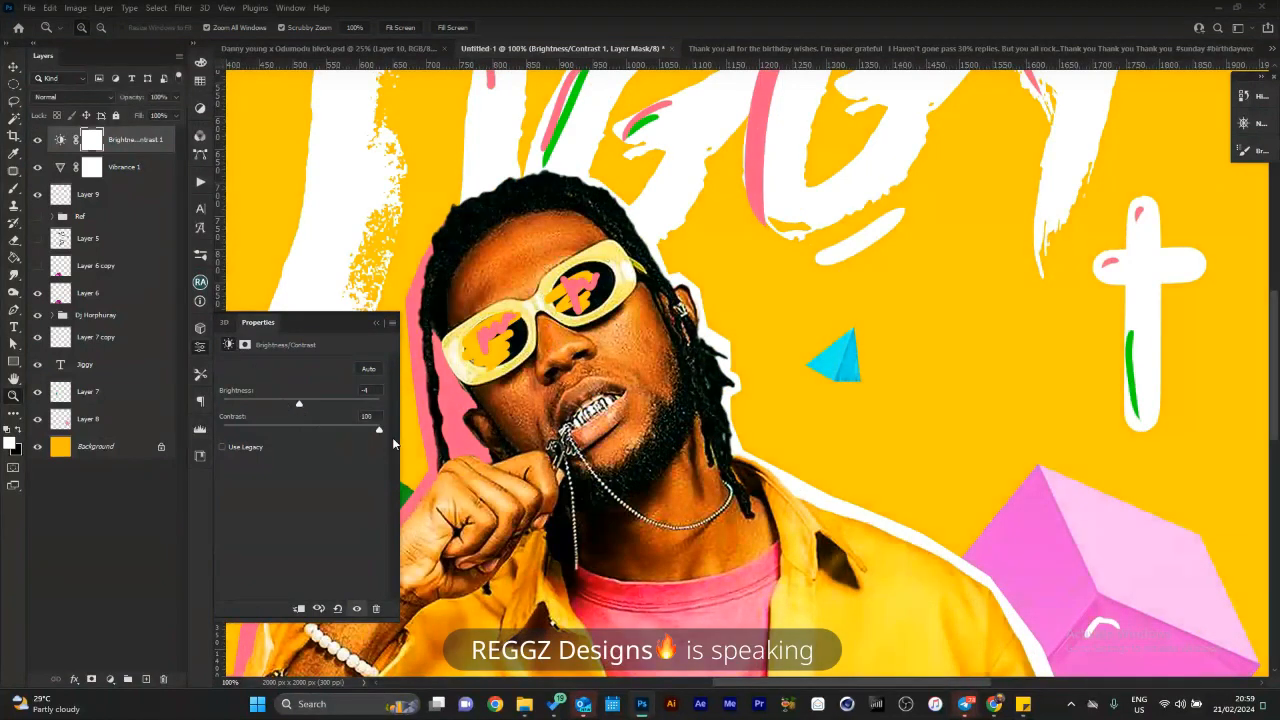
key(ctrl+z)
drag(777, 323, 605, 302)
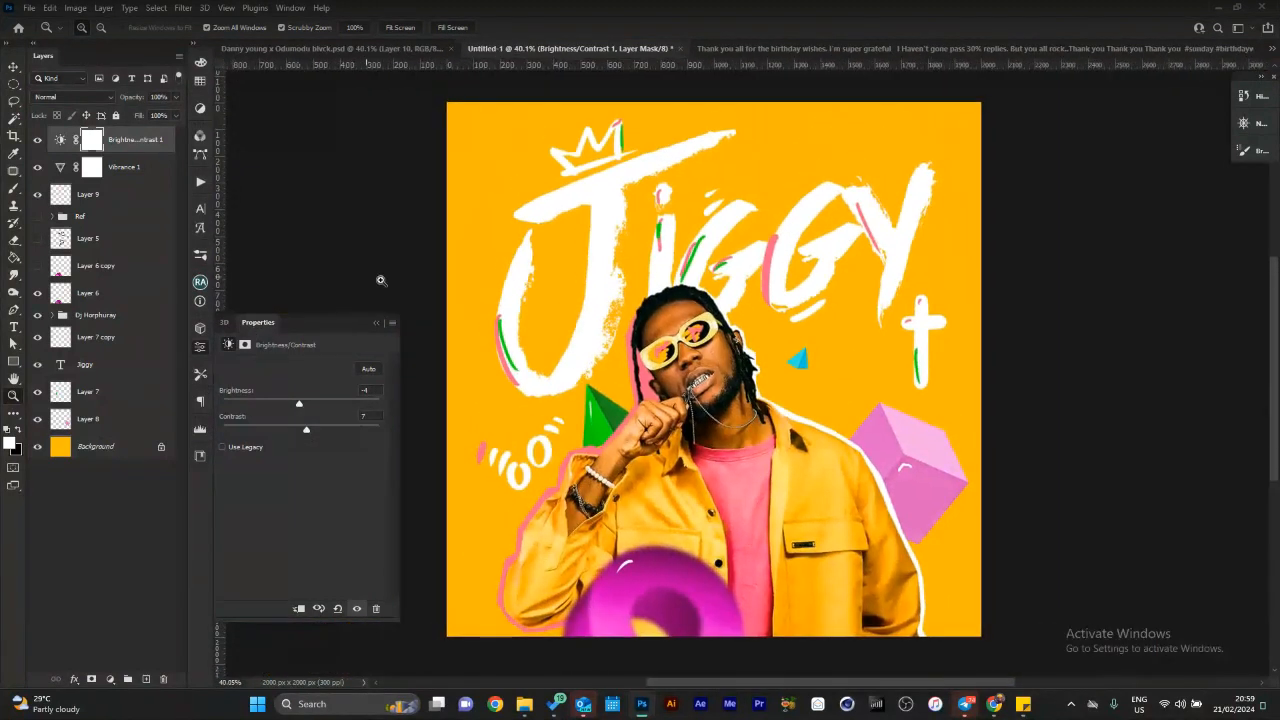
Compare the design with and without the Vibrance adjustment, and show the guides over the artwork.
click(37, 168)
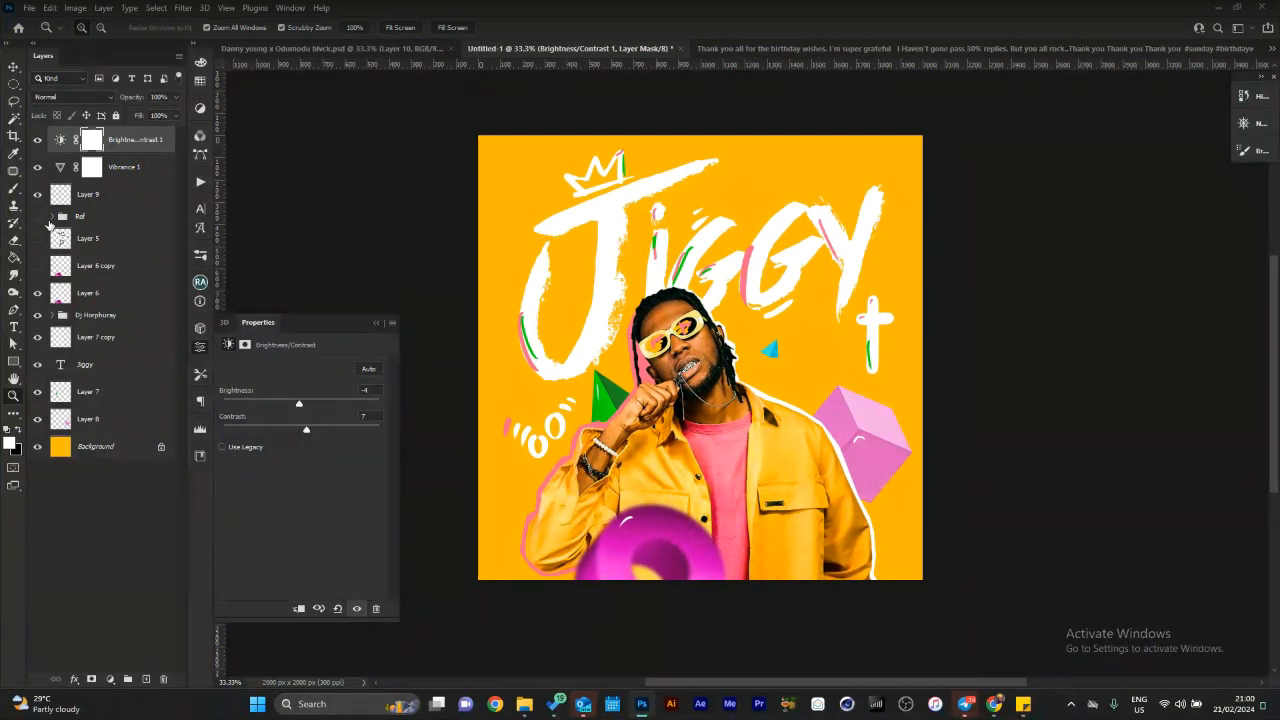
key(ctrl+semicolon)
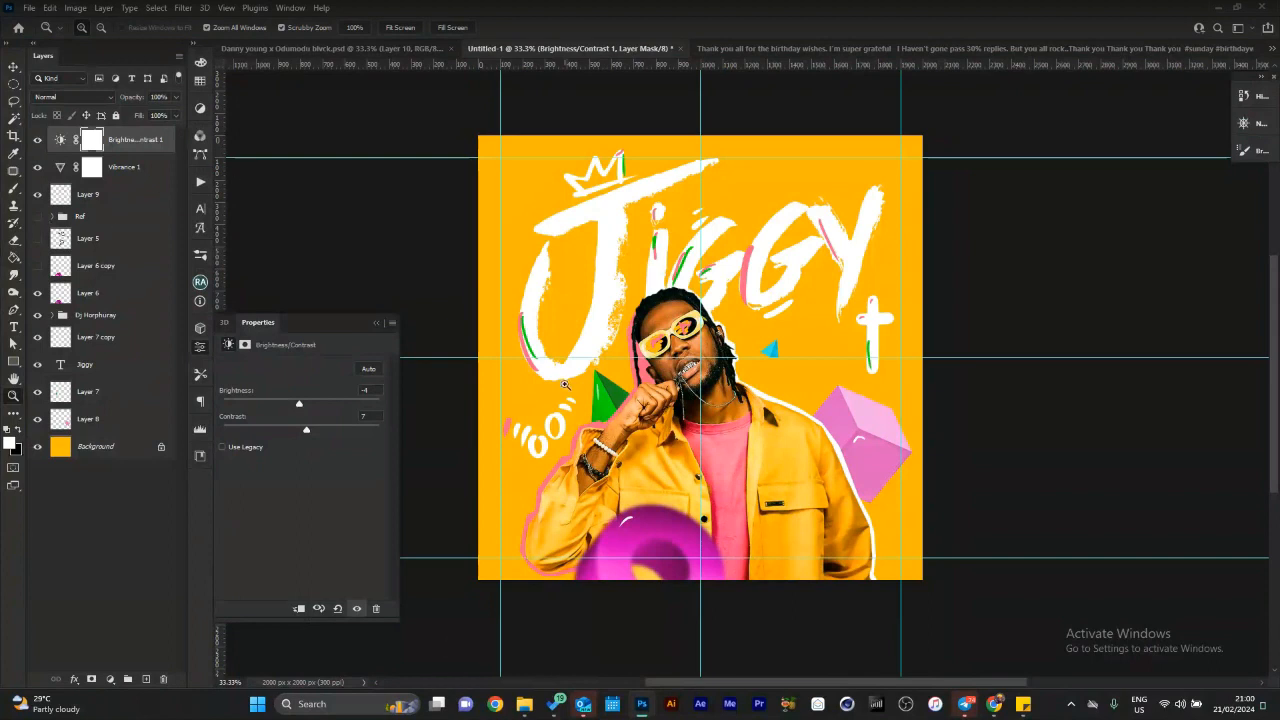
Open the Telegram group call window over the design and turn the system volume up to 100.
mouse_move(968, 708)
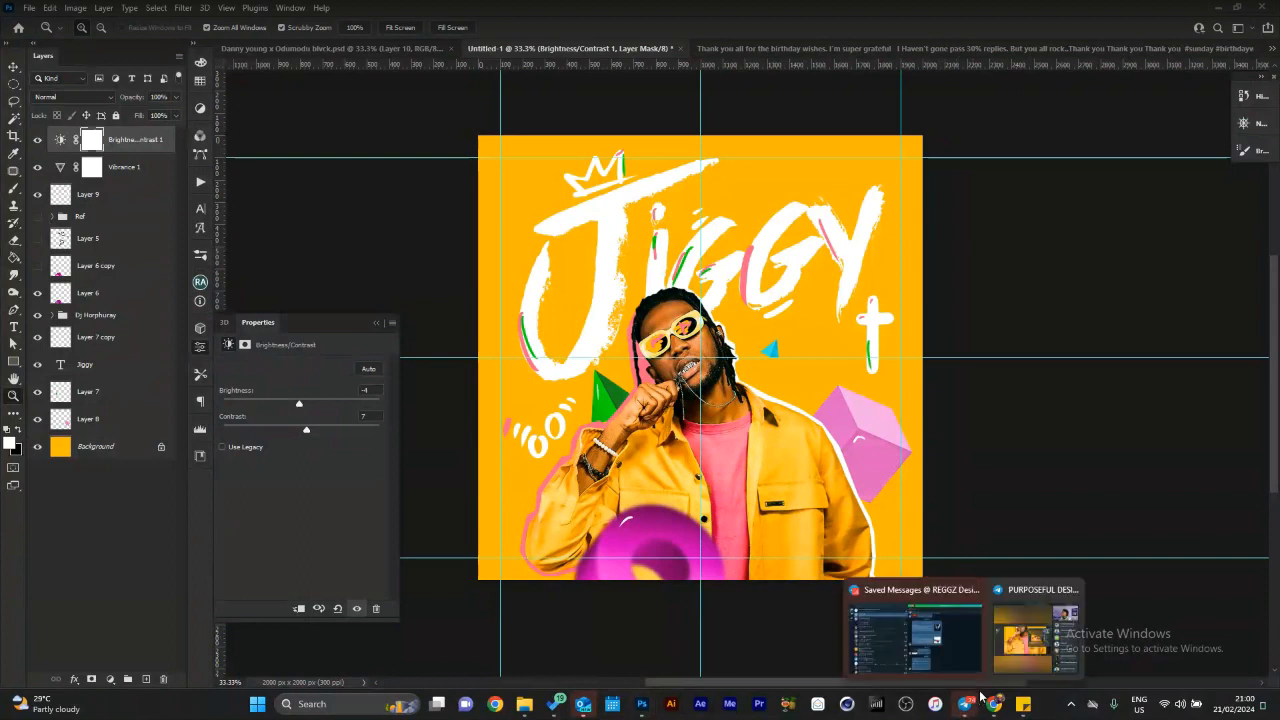
click(1001, 663)
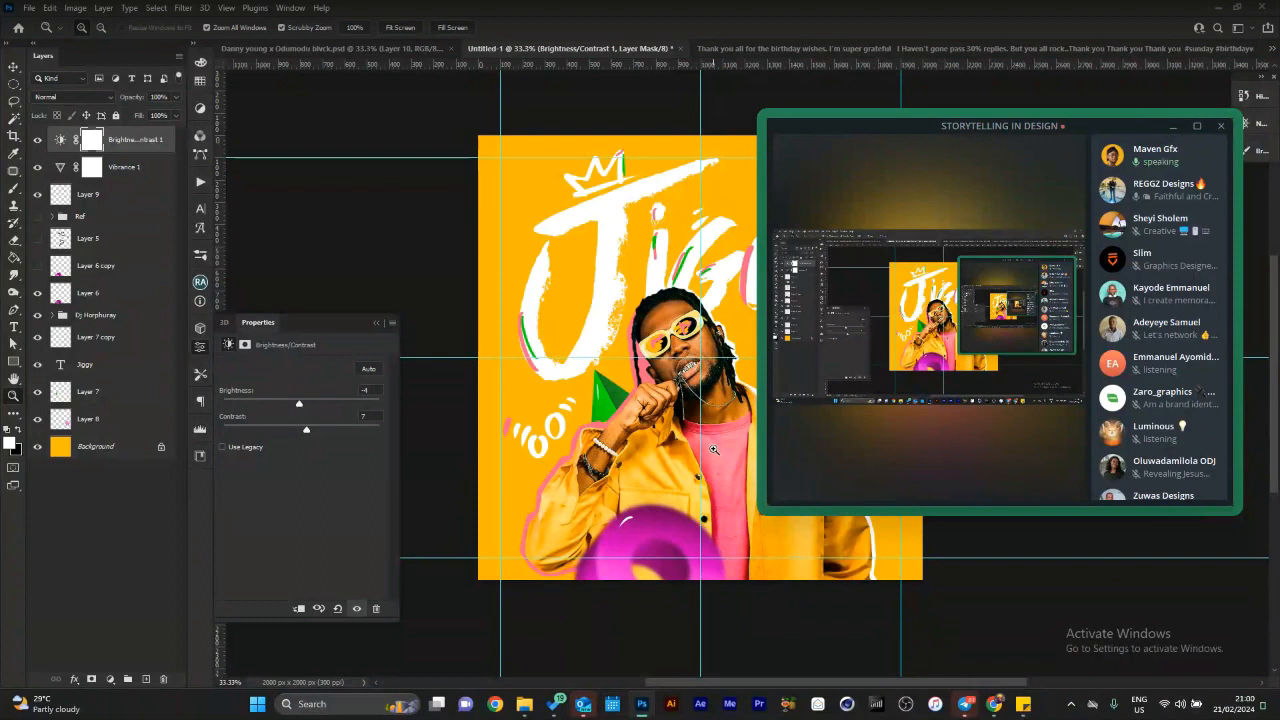
mouse_move(838, 410)
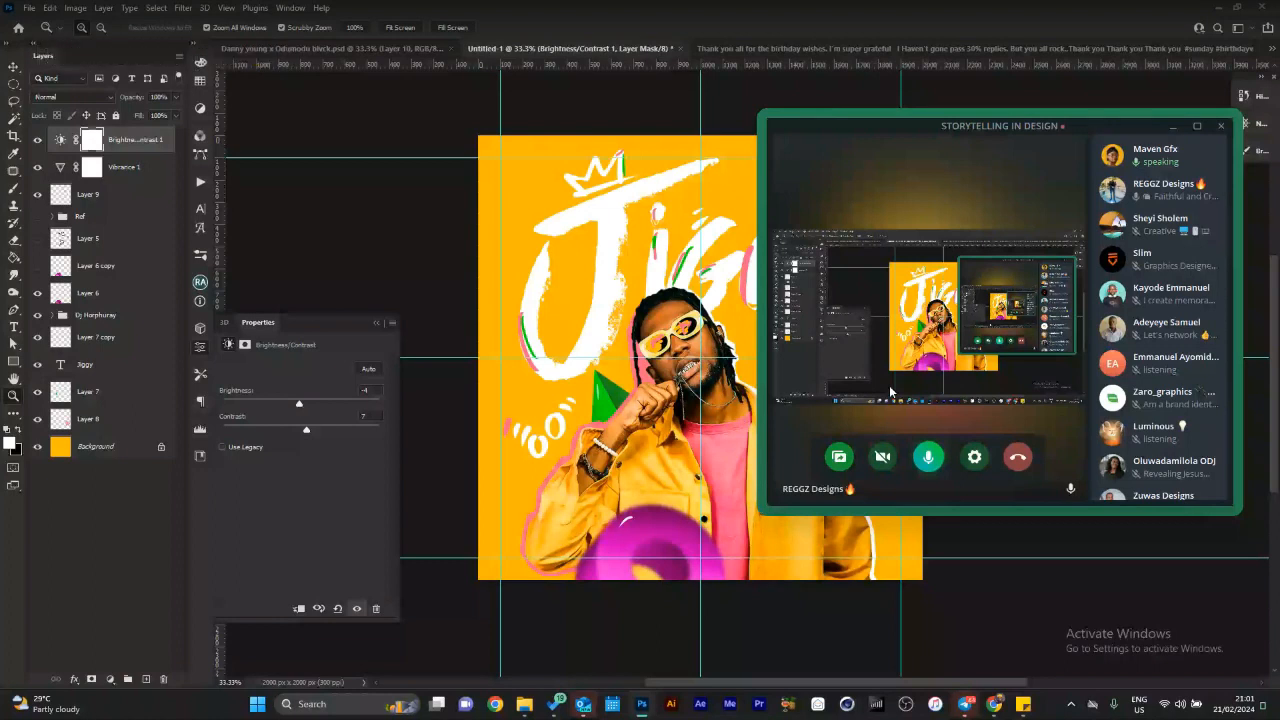
key(XF86AudioRaiseVolume)
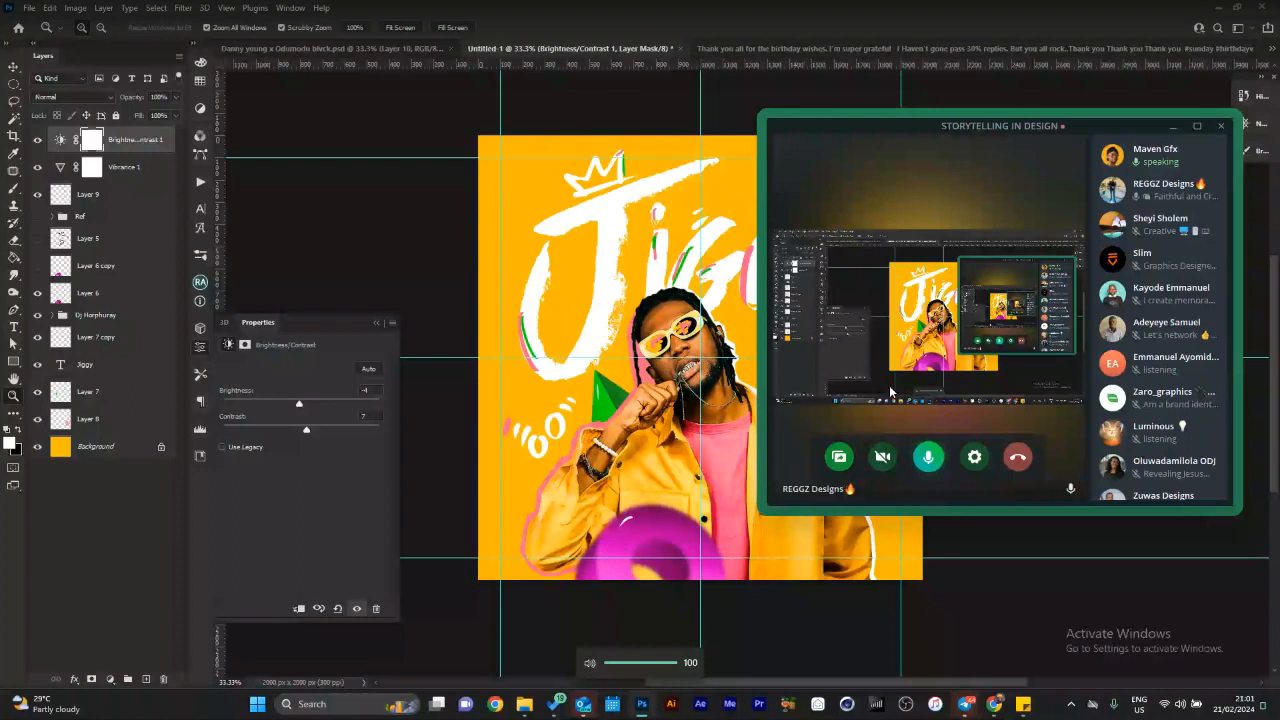
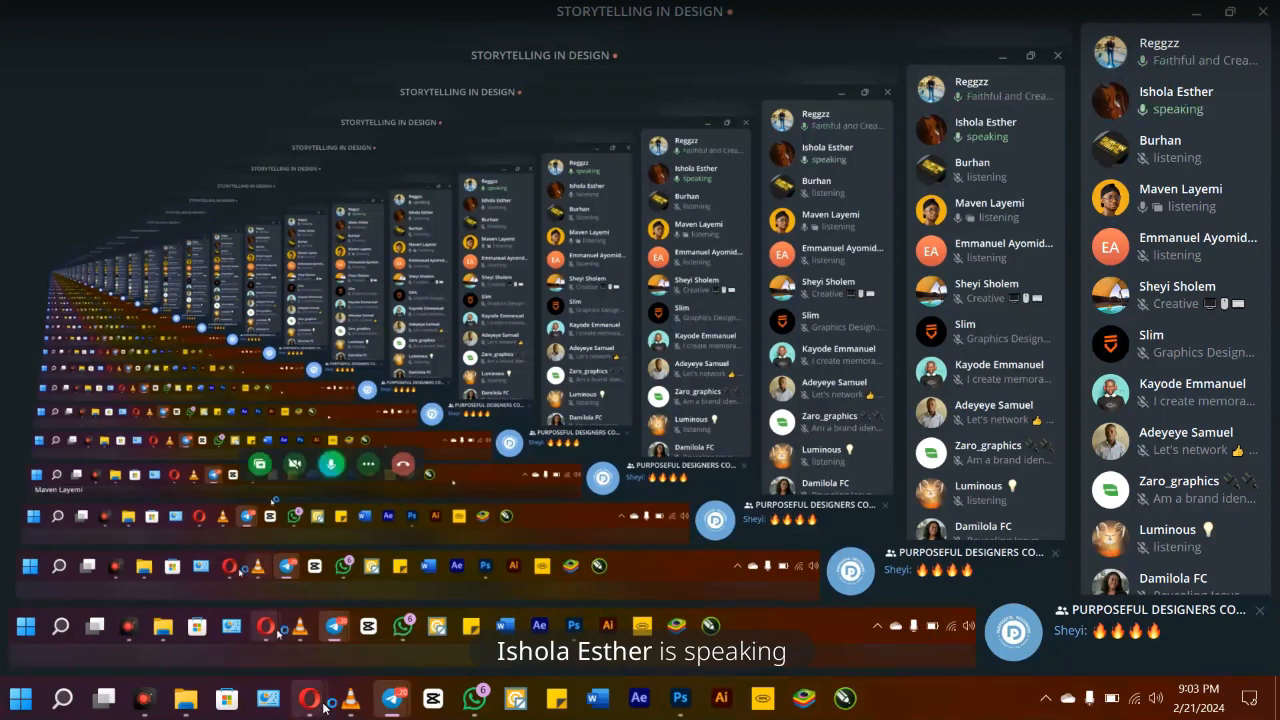
Show the Q&A slide of the Figma presentation in the browser and switch back to the Telegram group call window.
mouse_move(323, 707)
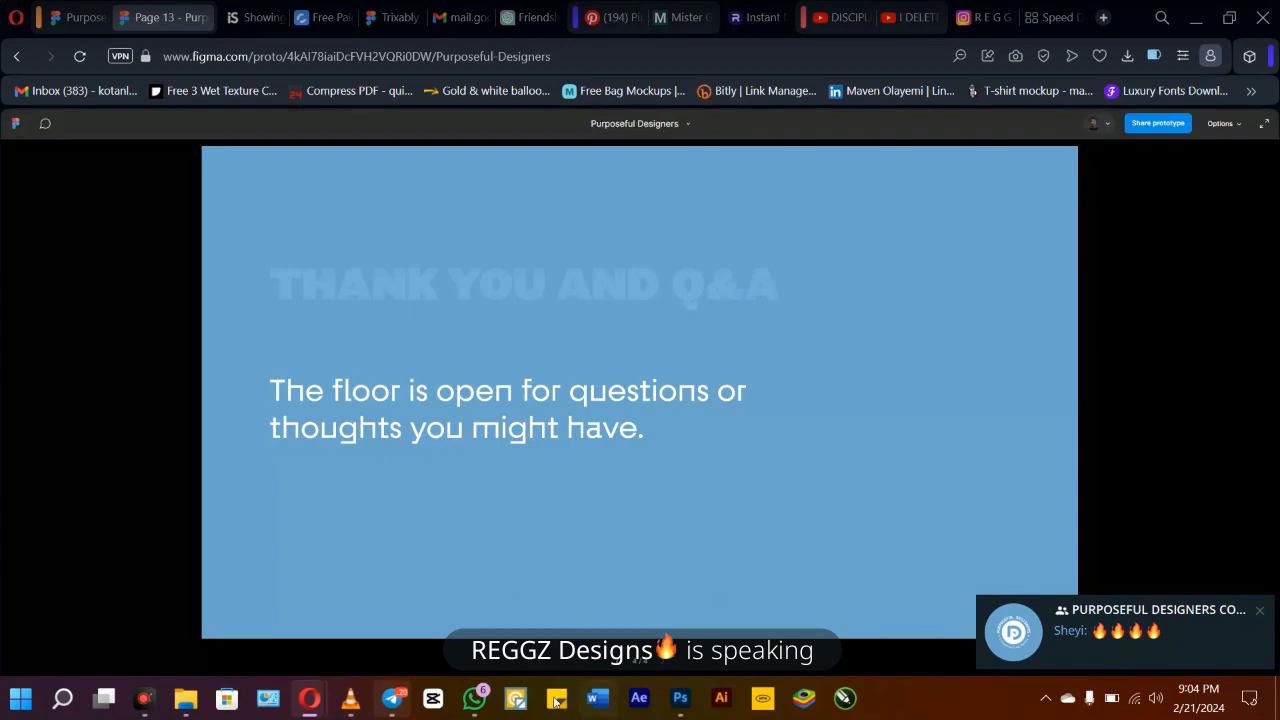
mouse_move(392, 697)
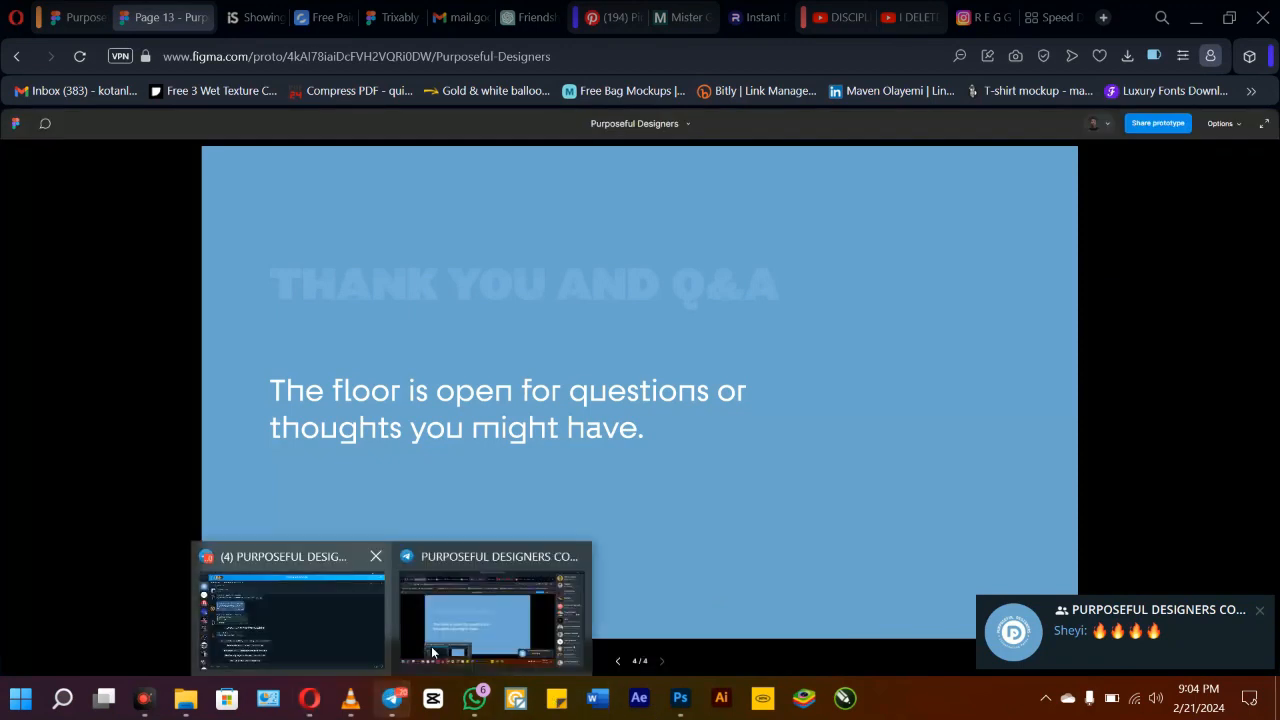
click(432, 652)
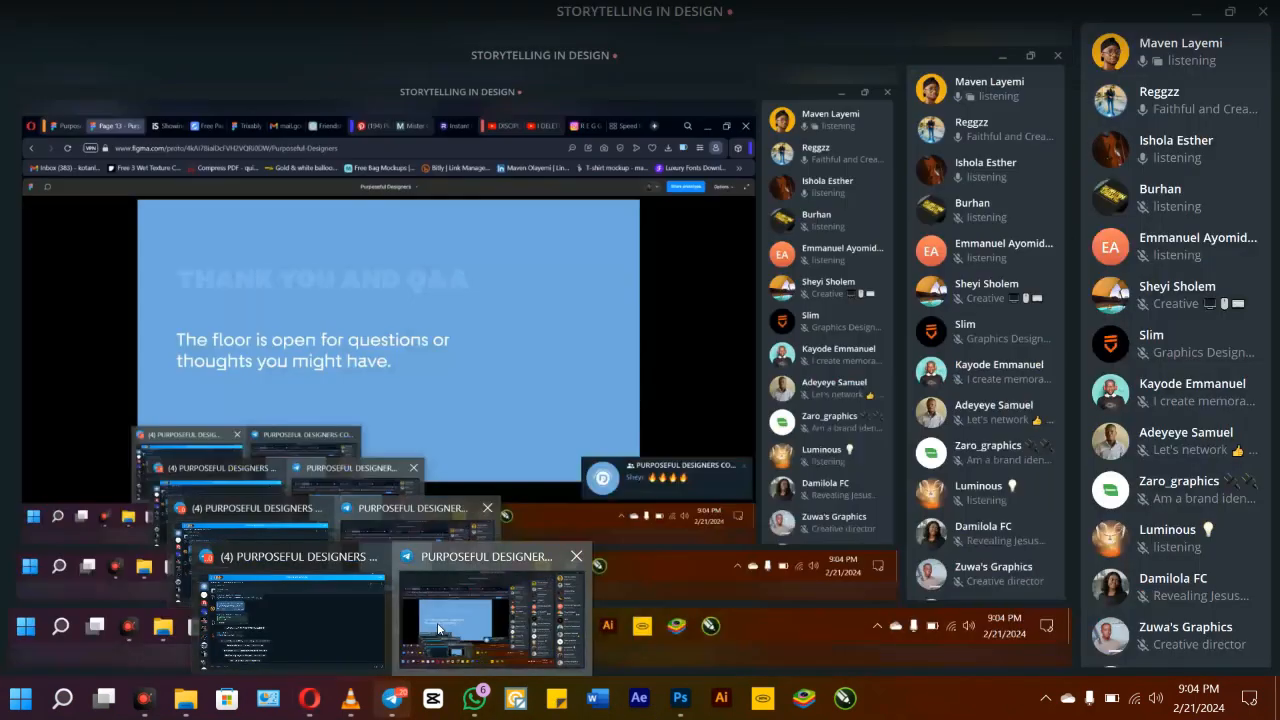
click(440, 629)
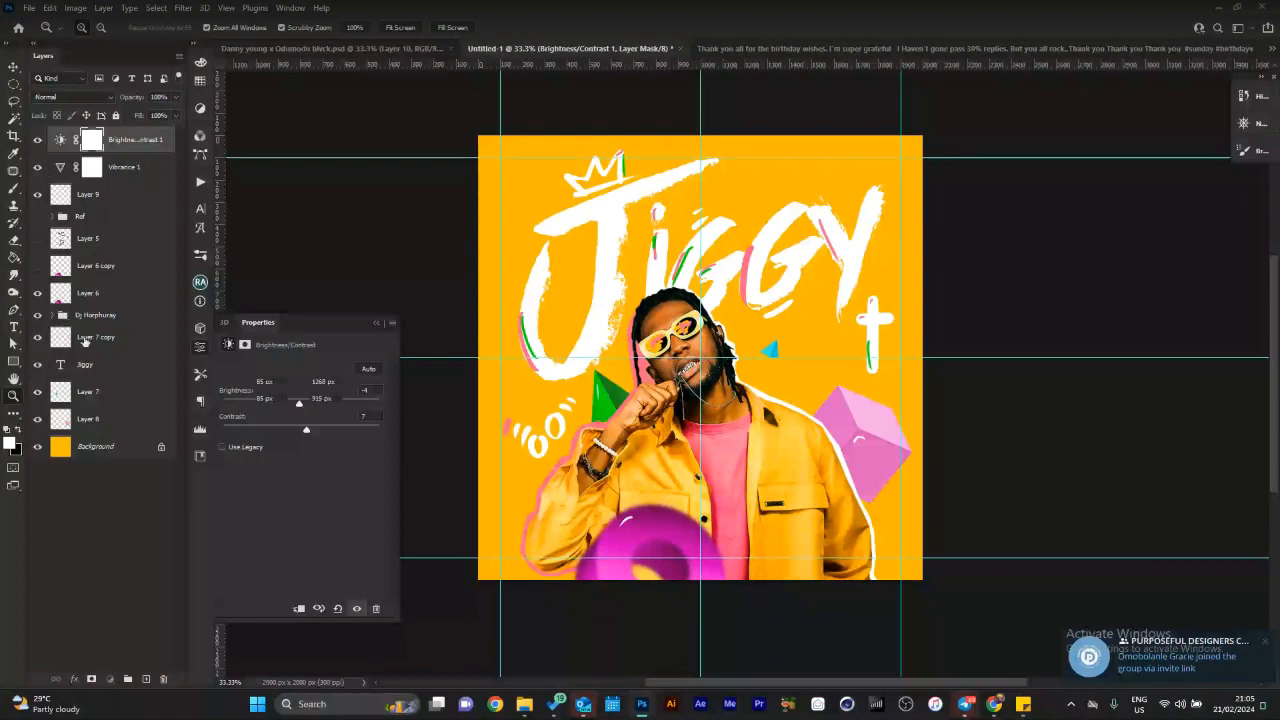
Group Layer 7 and Layer 8 under the name "Shapes" and move Layer 7 copy into that group.
click(85, 341)
click(100, 410)
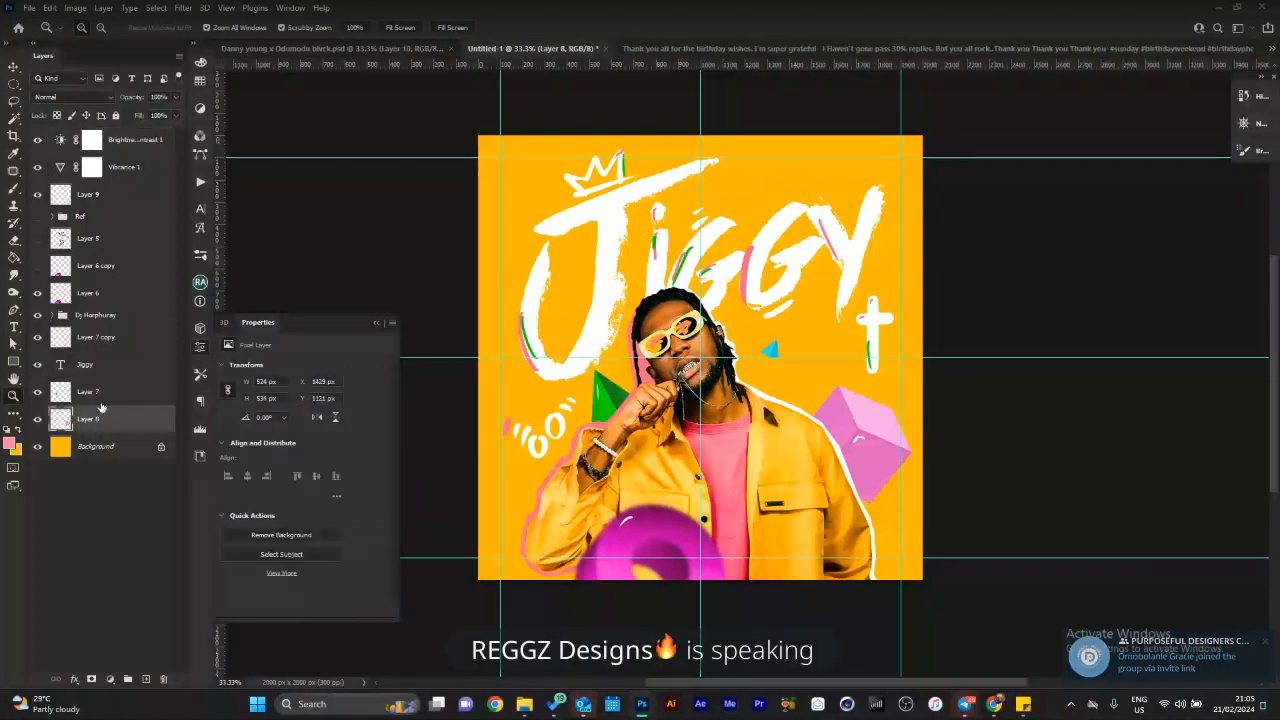
shift+click(98, 394)
key(ctrl+g)
double_click(87, 386)
text(Shapes)
key(Return)
click(95, 361)
drag(95, 340, 94, 386)
Delete Layer 6 copy and Layer 5, and make the Ref group visible at the top of the layer stack.
click(80, 296)
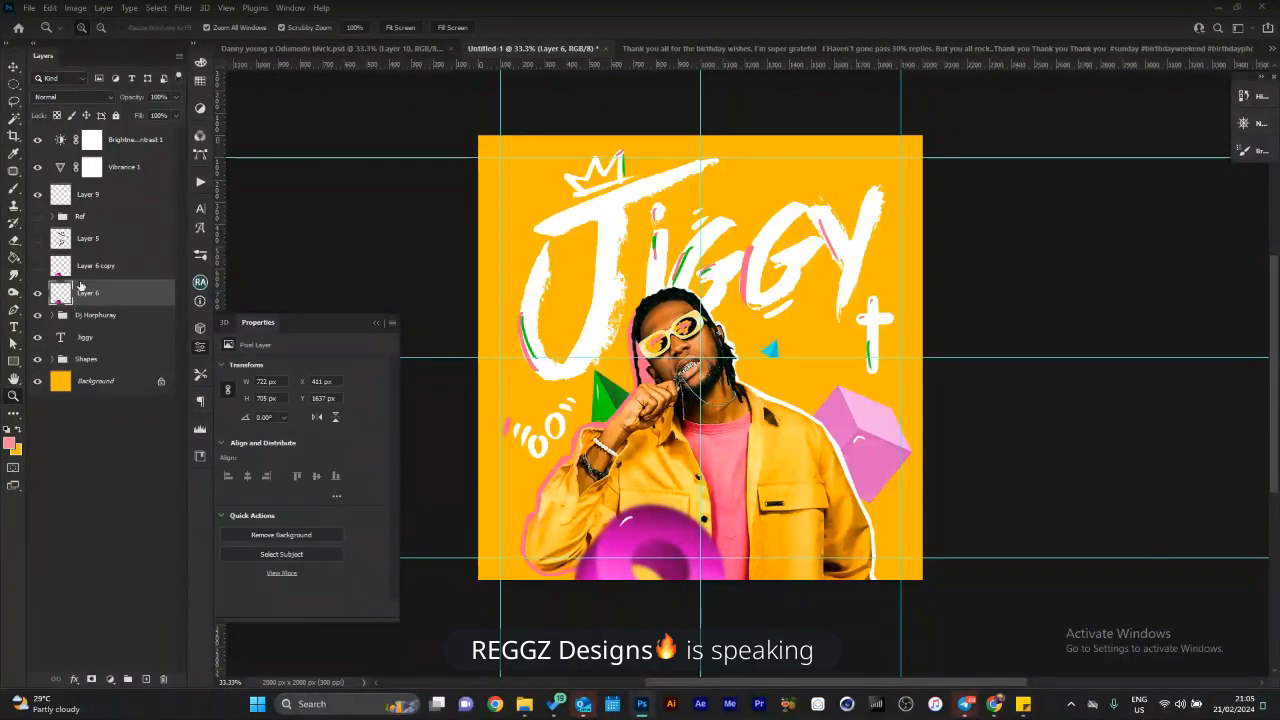
click(106, 274)
key(Delete)
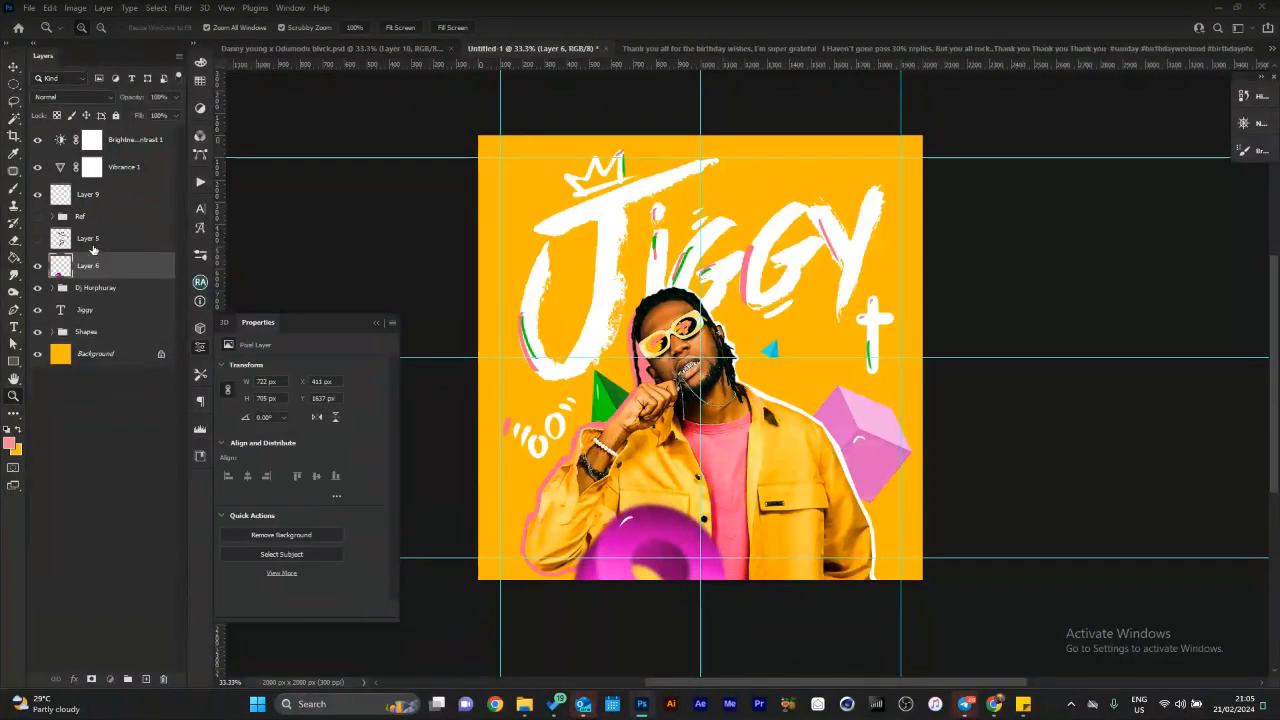
click(94, 248)
key(Delete)
click(39, 217)
drag(72, 220, 100, 130)
Place Layer 6 with the purple ring in its own group named "Shape".
click(92, 240)
key(ctrl+g)
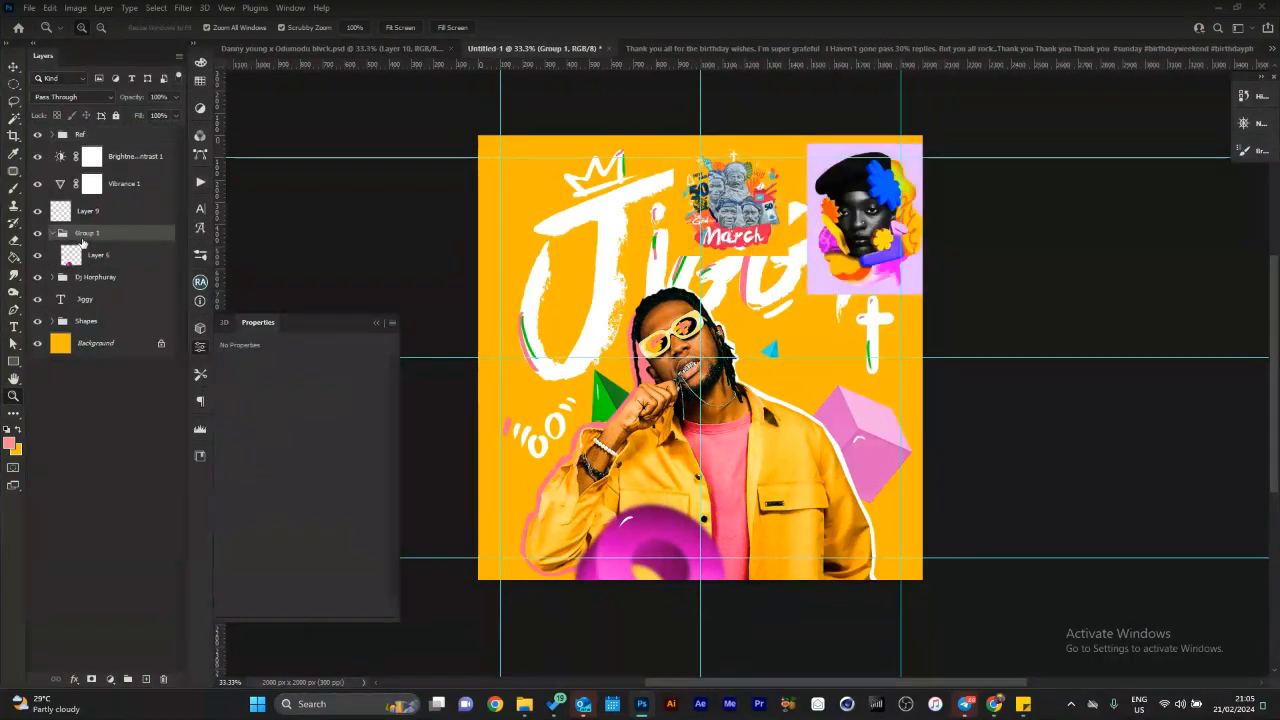
double_click(88, 233)
text(Shape)
key(Return)
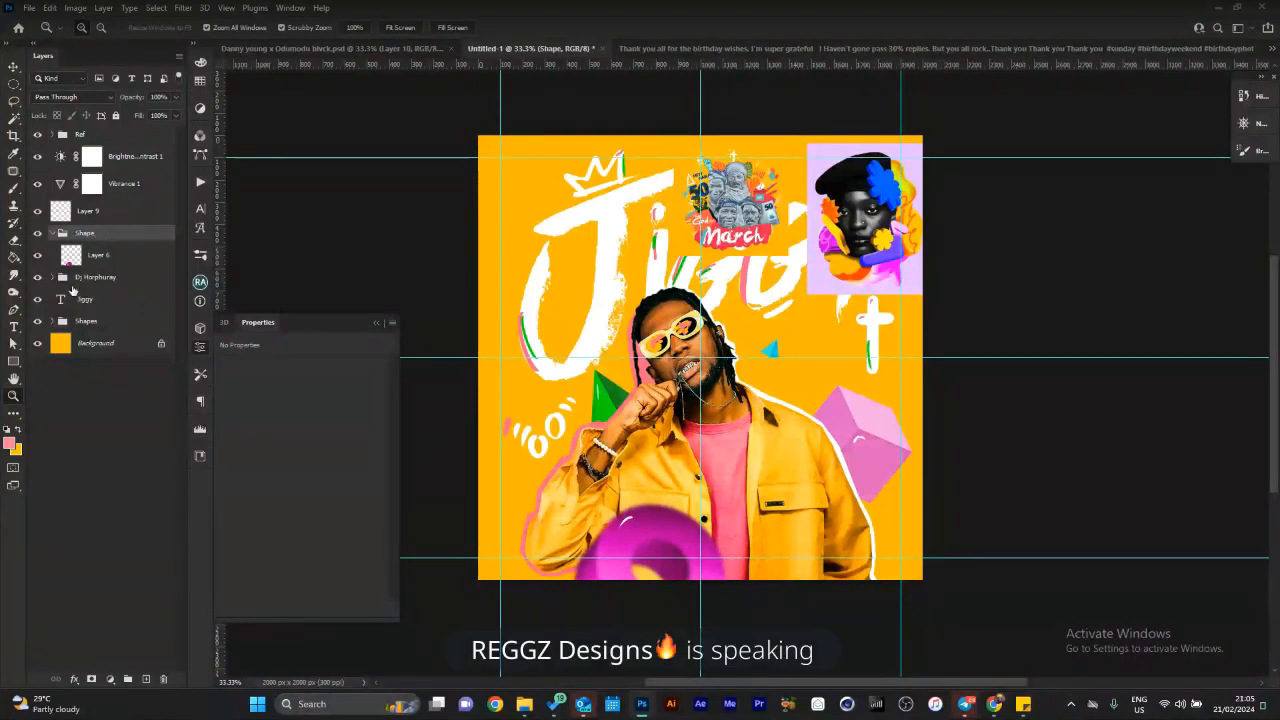
Hide the Ref group and both adjustment layers, and collapse the Shape group.
click(37, 134)
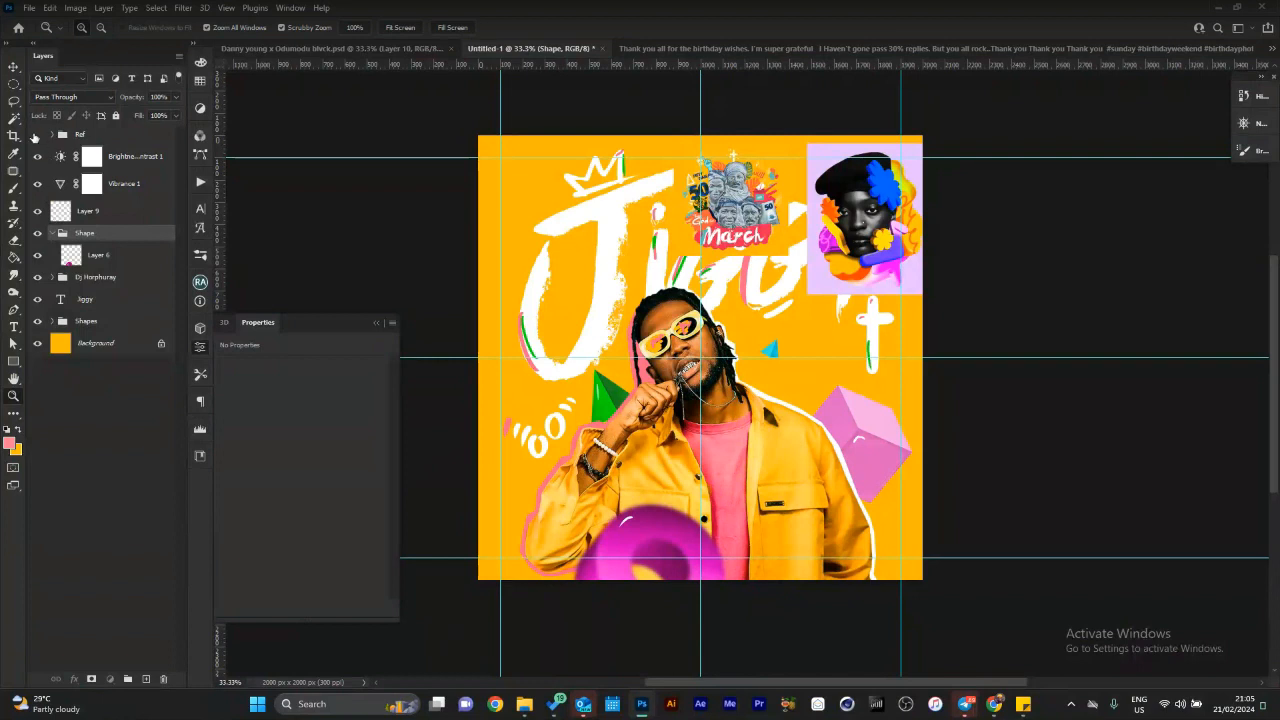
click(52, 234)
drag(38, 184, 37, 162)
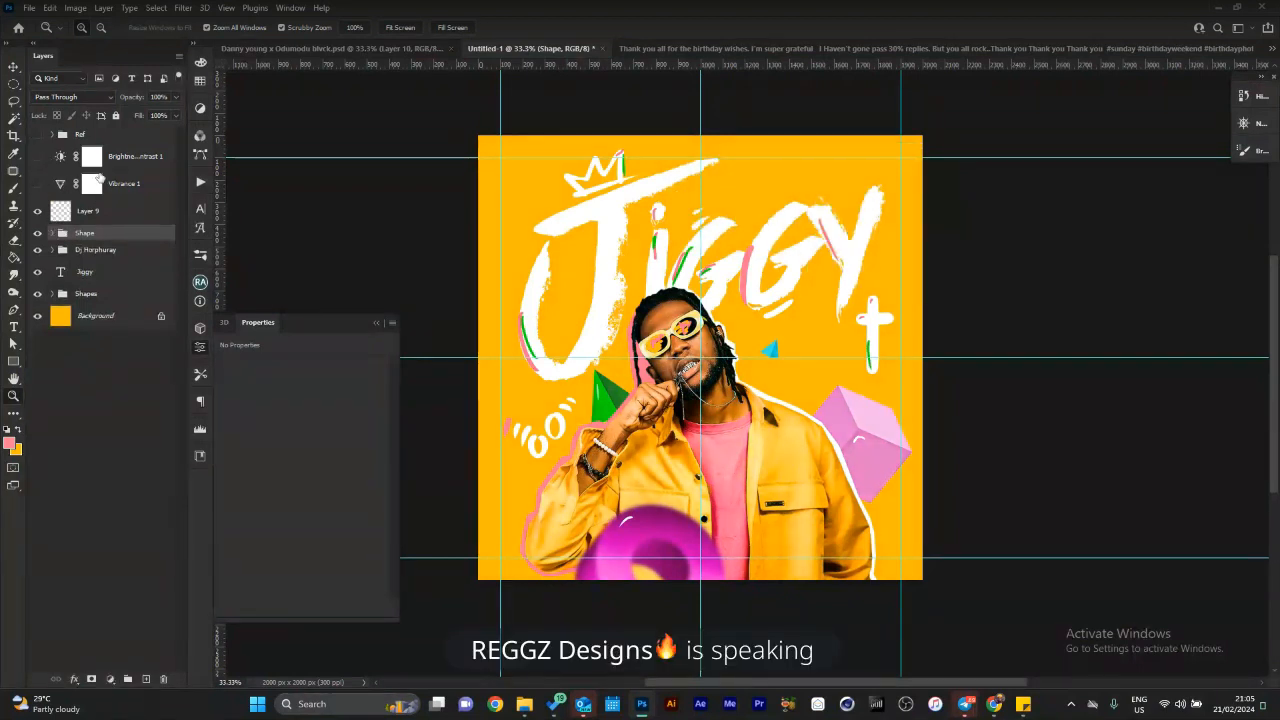
Hide the guides and view the whole design without them.
drag(858, 408, 820, 388)
click(820, 387)
key(ctrl+;)
drag(815, 385, 801, 408)
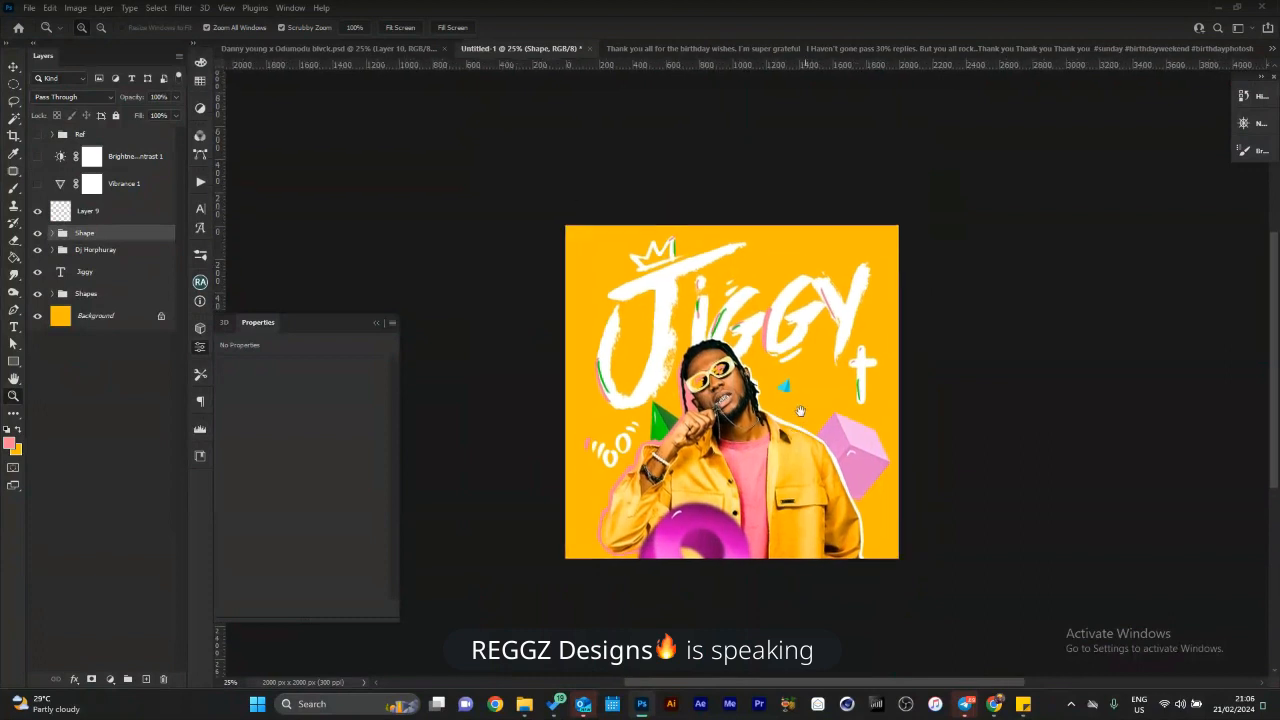
Try a Vibrance adjustment layer above the Shape group with vibrance at -93, and delete it.
click(112, 679)
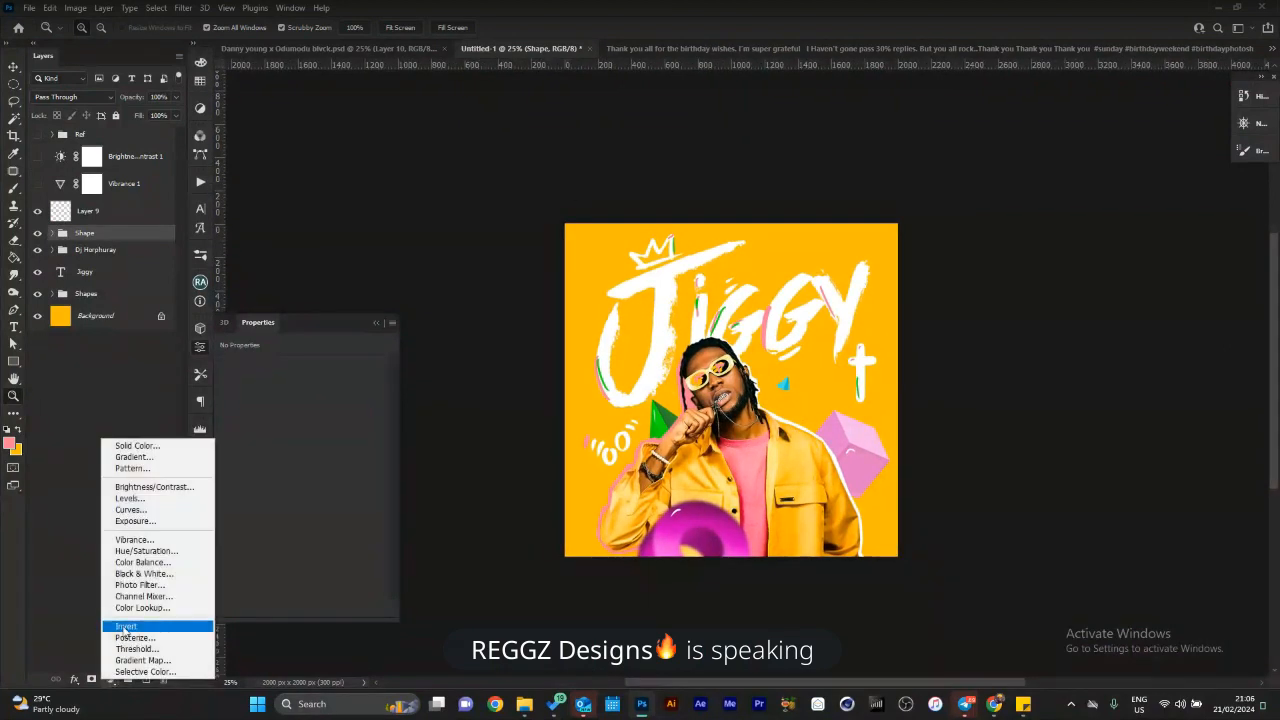
click(134, 540)
drag(316, 381, 229, 408)
key(Delete)
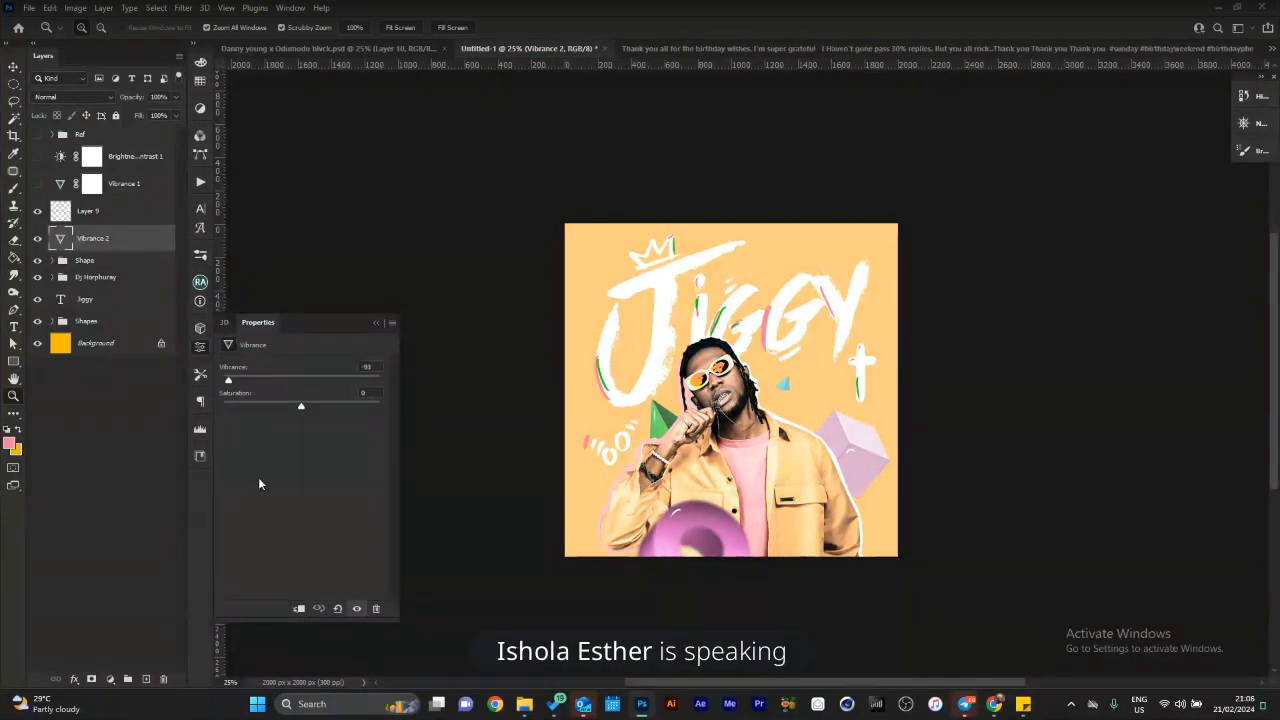
Add a Selective Color adjustment layer above the Shape group and adjust its Reds with cyan at +38%.
click(114, 678)
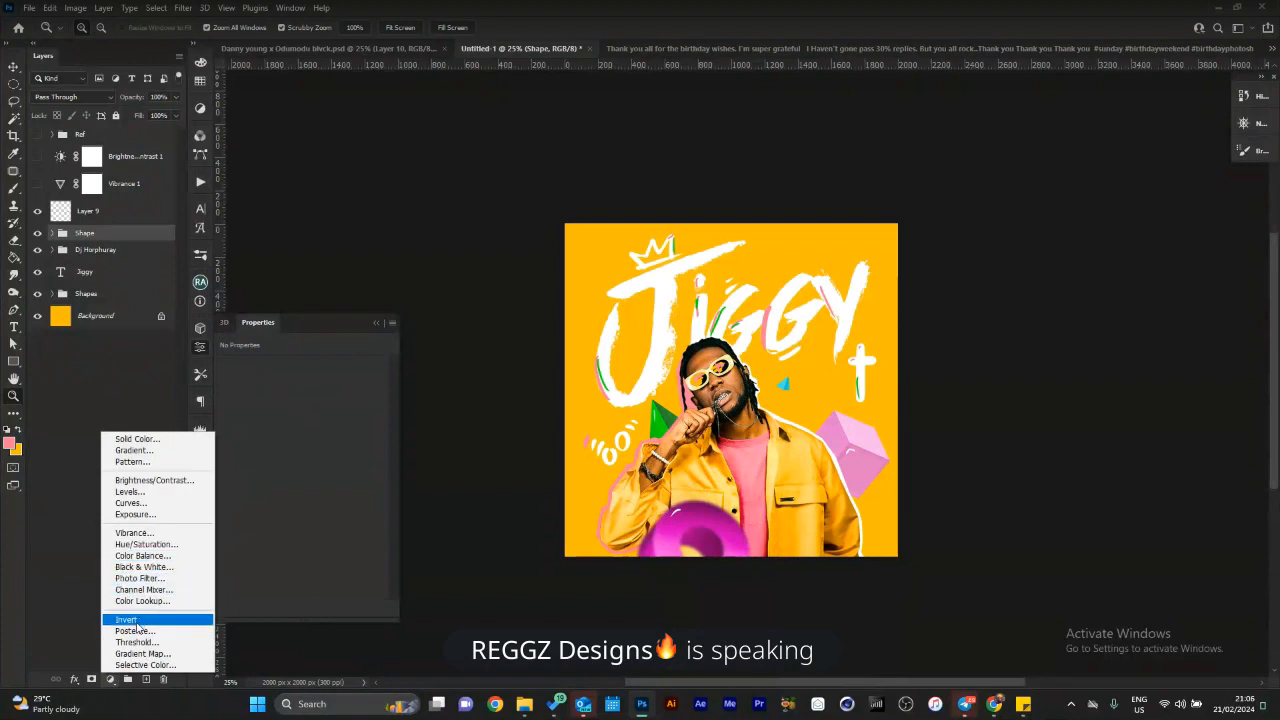
click(140, 665)
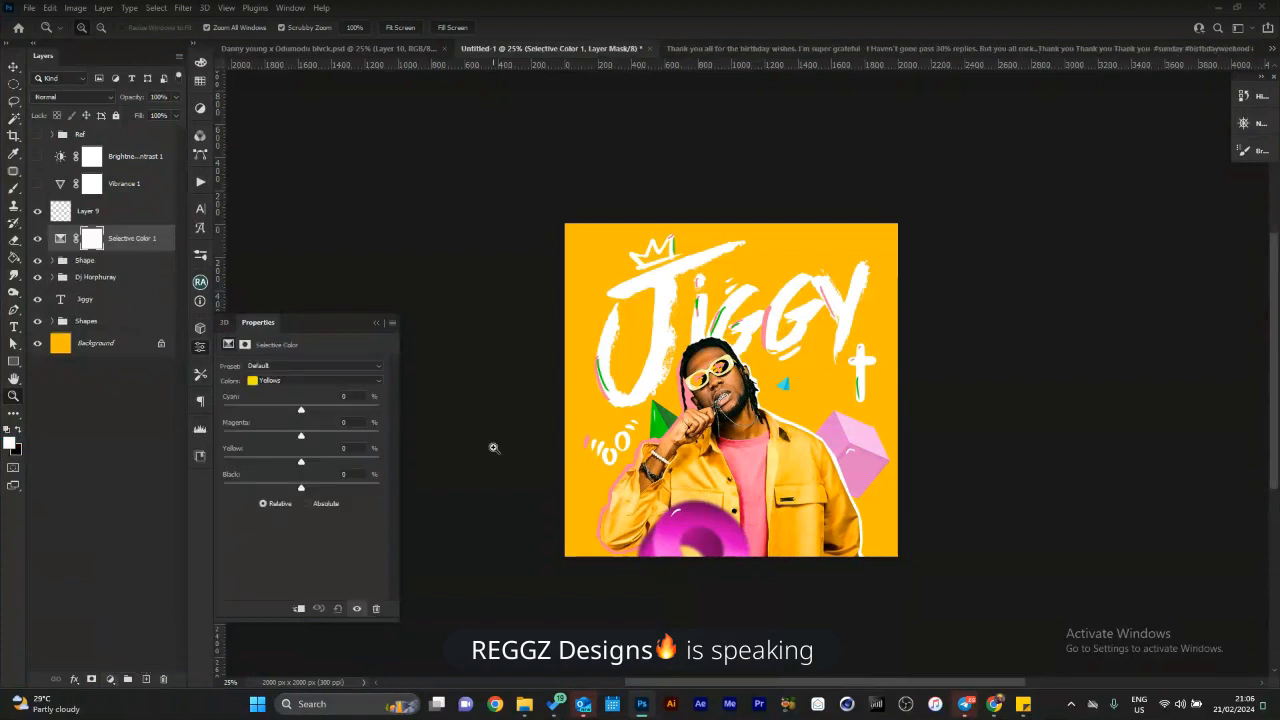
click(743, 377)
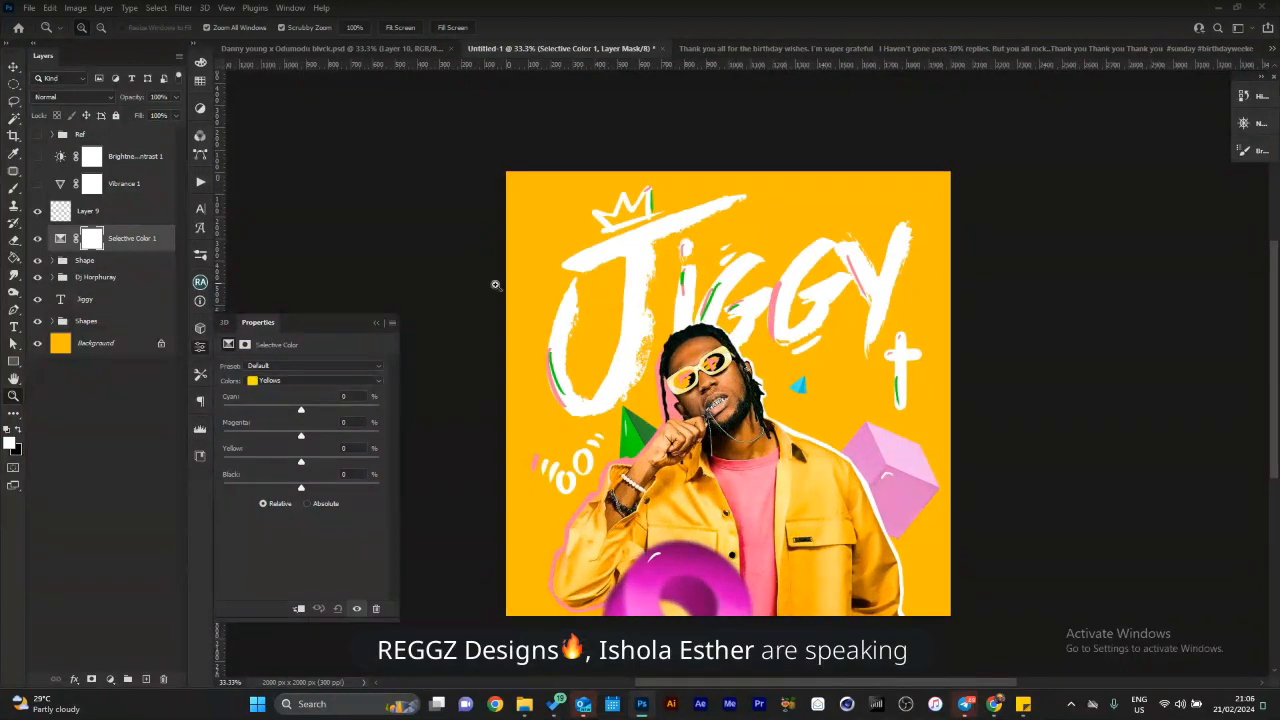
click(280, 386)
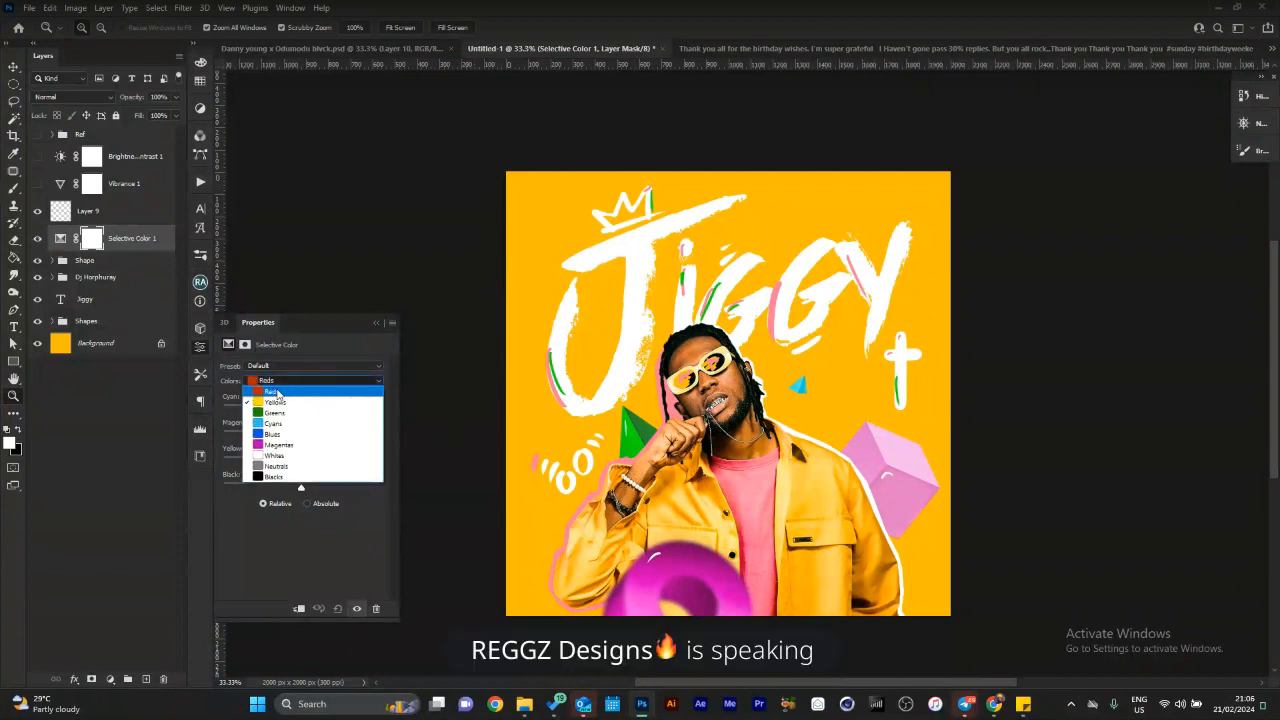
click(278, 392)
drag(300, 403, 344, 409)
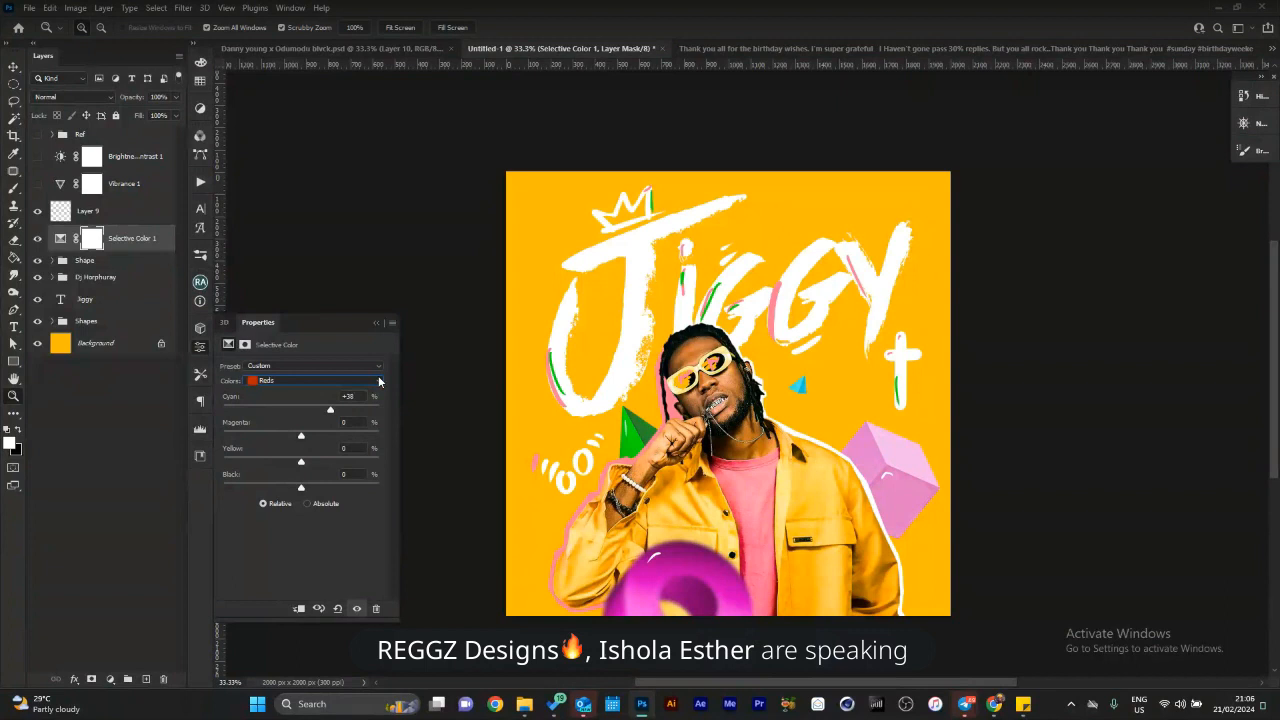
drag(317, 412, 301, 413)
Set the Selective Color Yellows to cyan -82%, magenta +80%, yellow -9% and black -100%.
click(276, 380)
click(279, 407)
drag(279, 407, 224, 410)
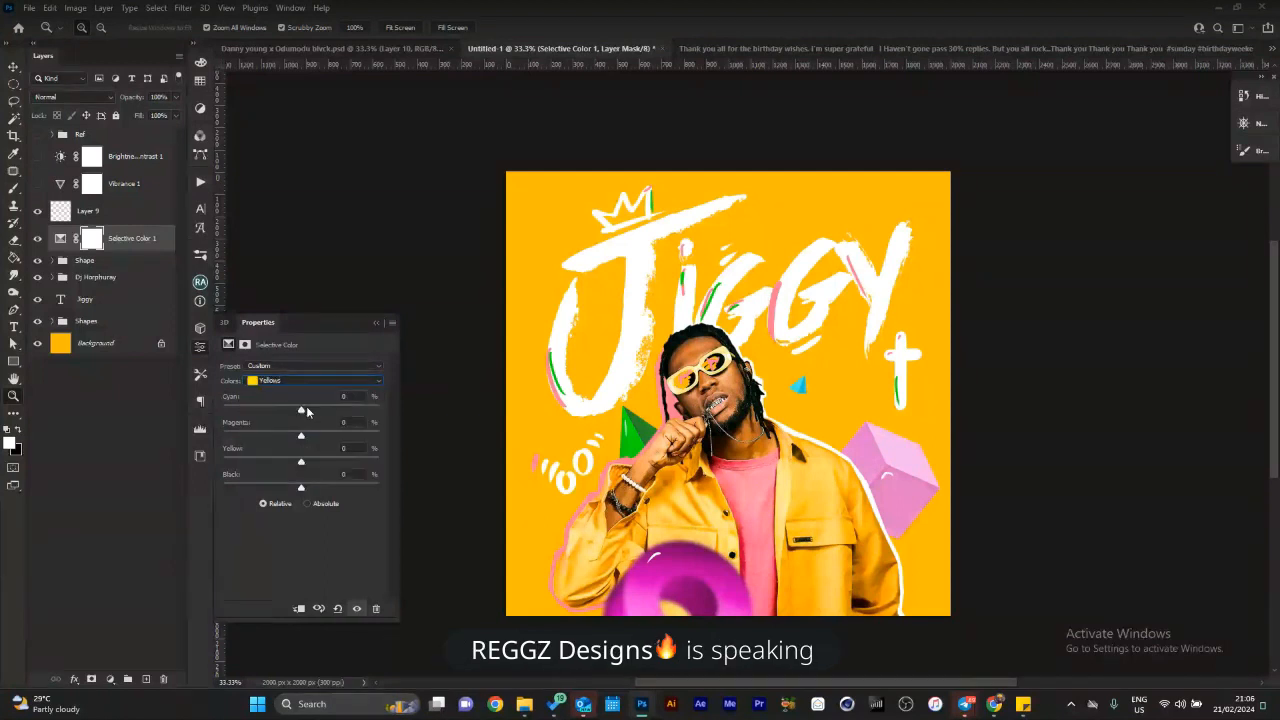
drag(291, 436, 364, 434)
drag(301, 461, 208, 478)
Add a Color Lookup adjustment layer with the DropBlues.3DL LUT, and hide the Selective Color 1 layer.
click(111, 679)
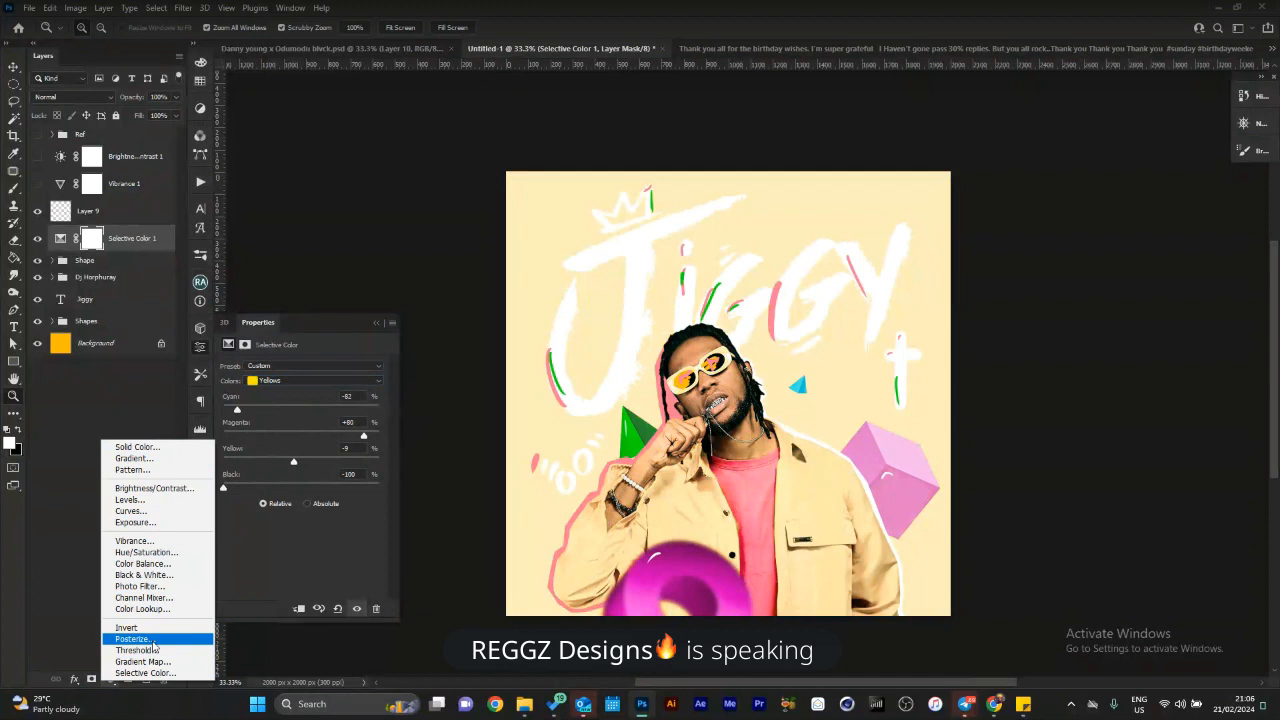
click(142, 608)
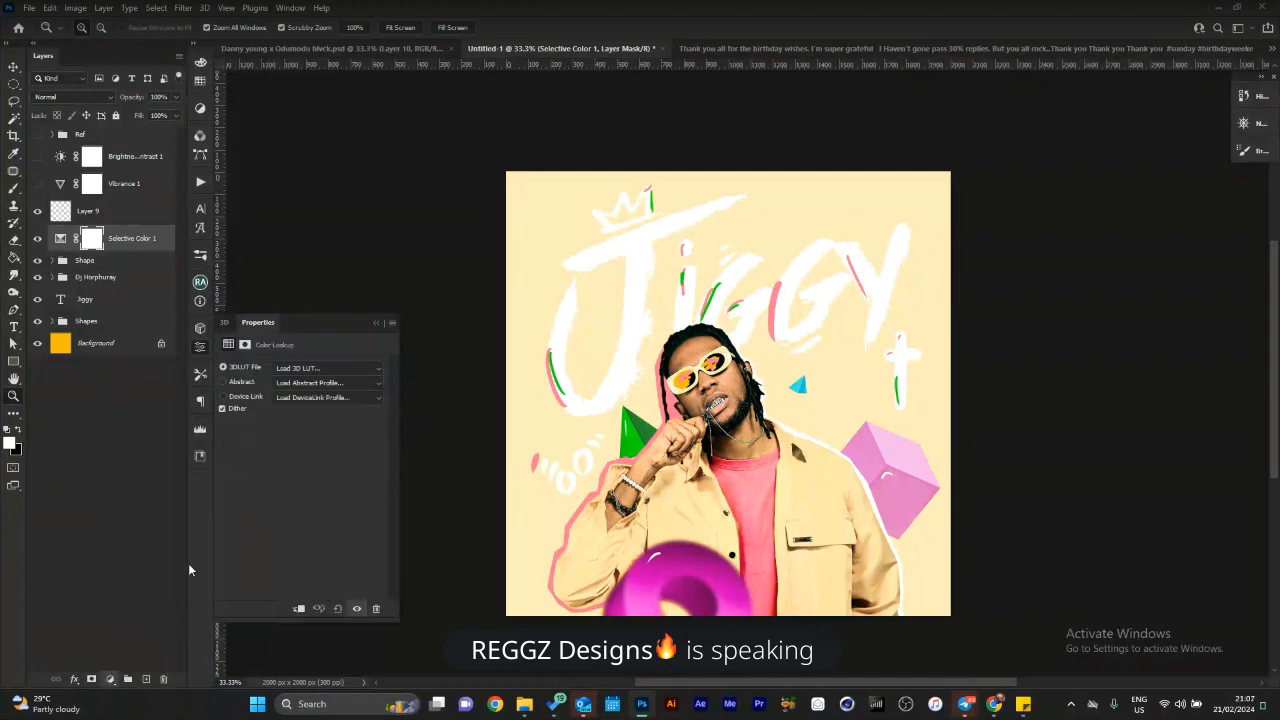
click(311, 367)
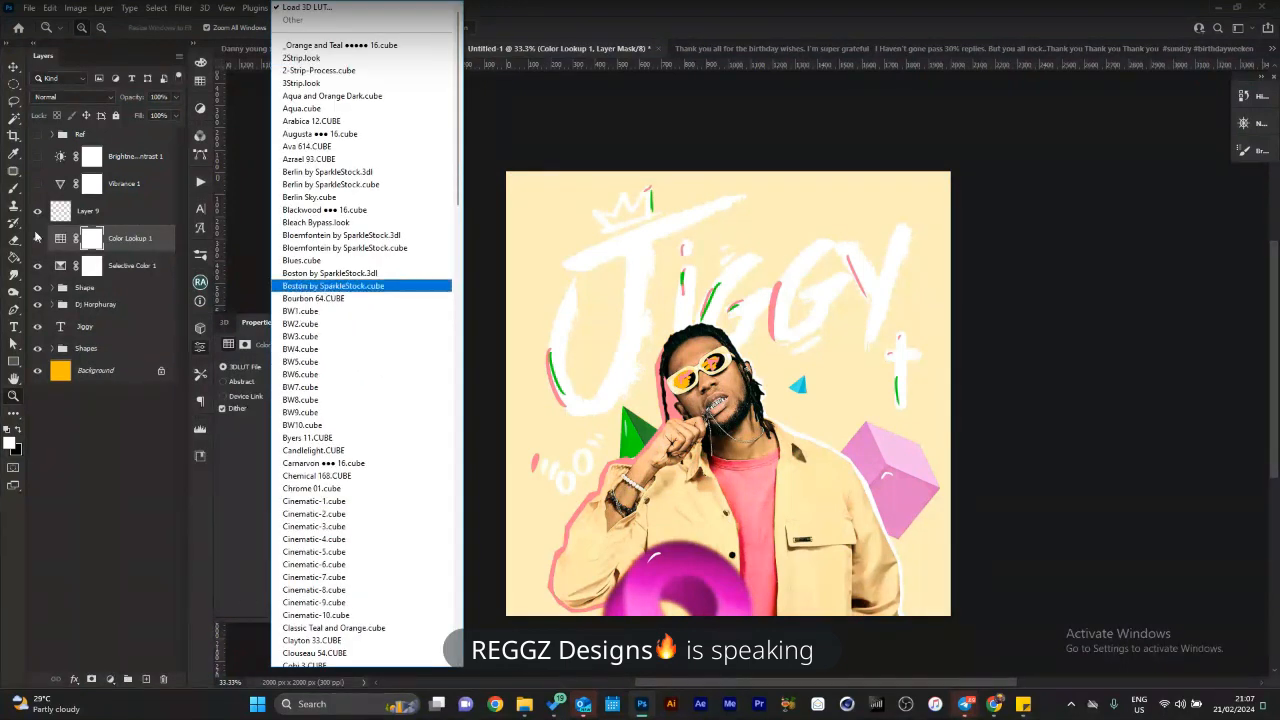
click(316, 286)
click(341, 372)
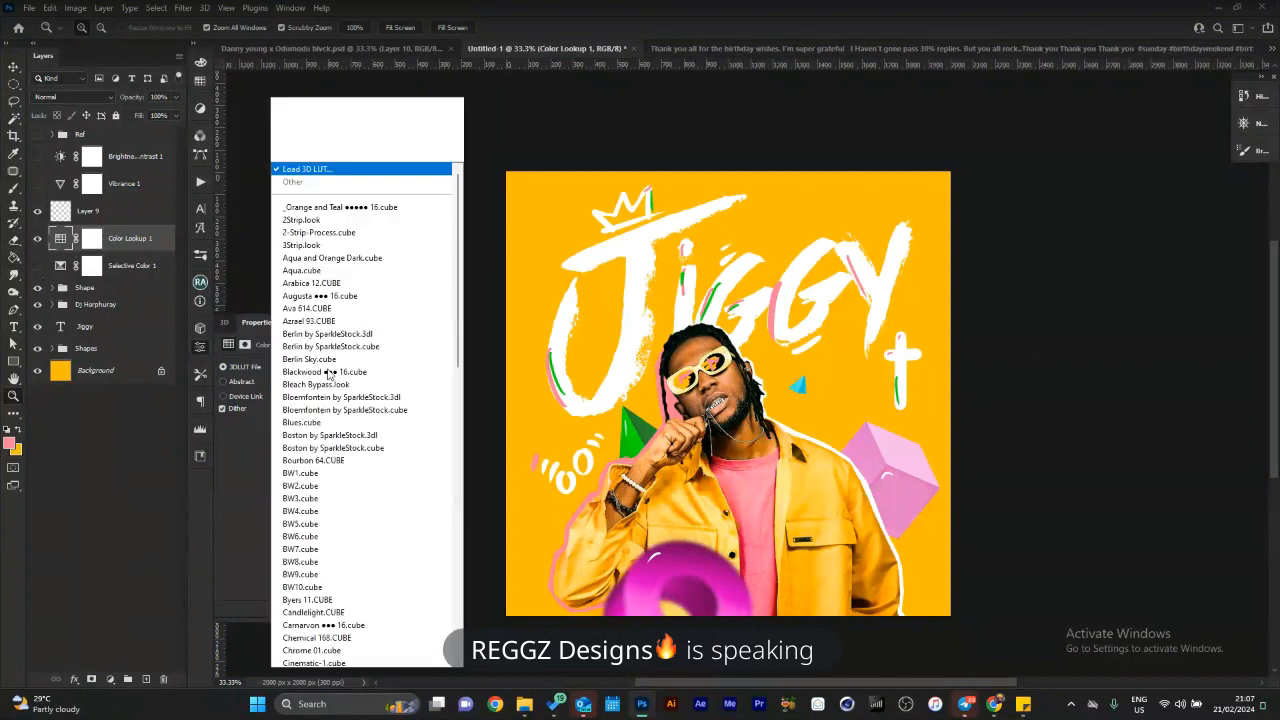
scroll(459, 244, down, 4)
scroll(462, 260, down, 2)
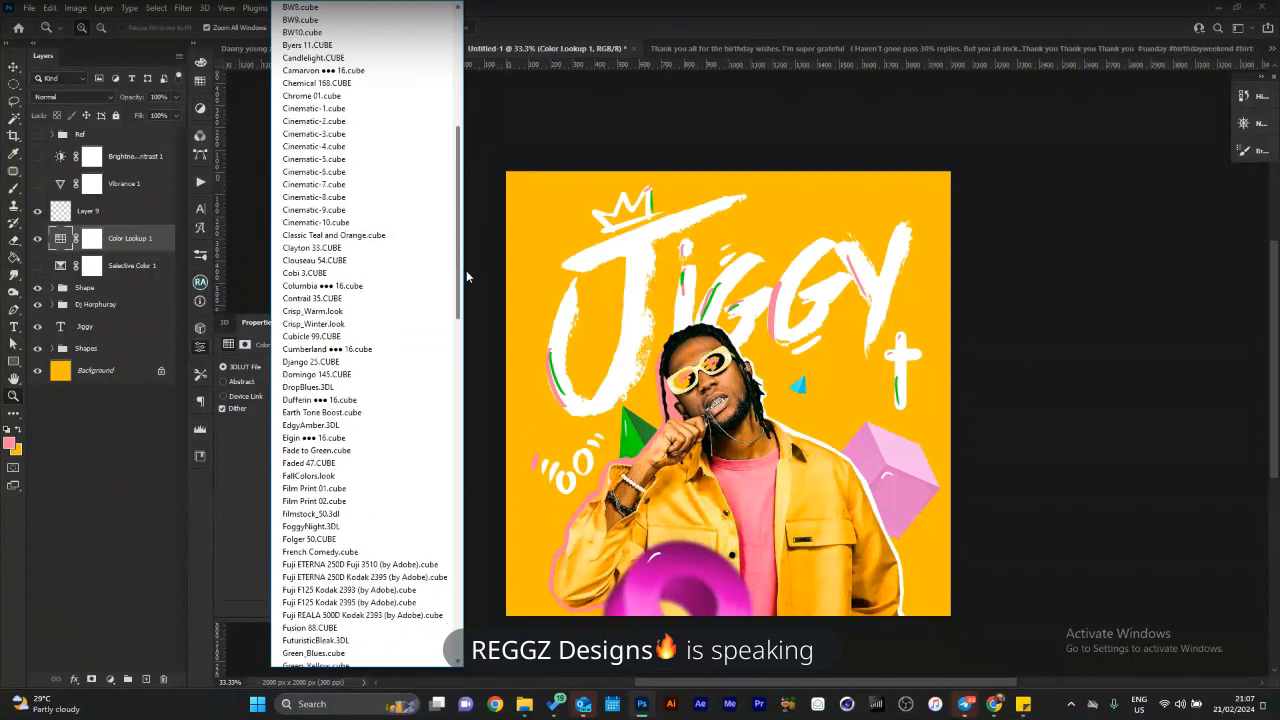
click(305, 418)
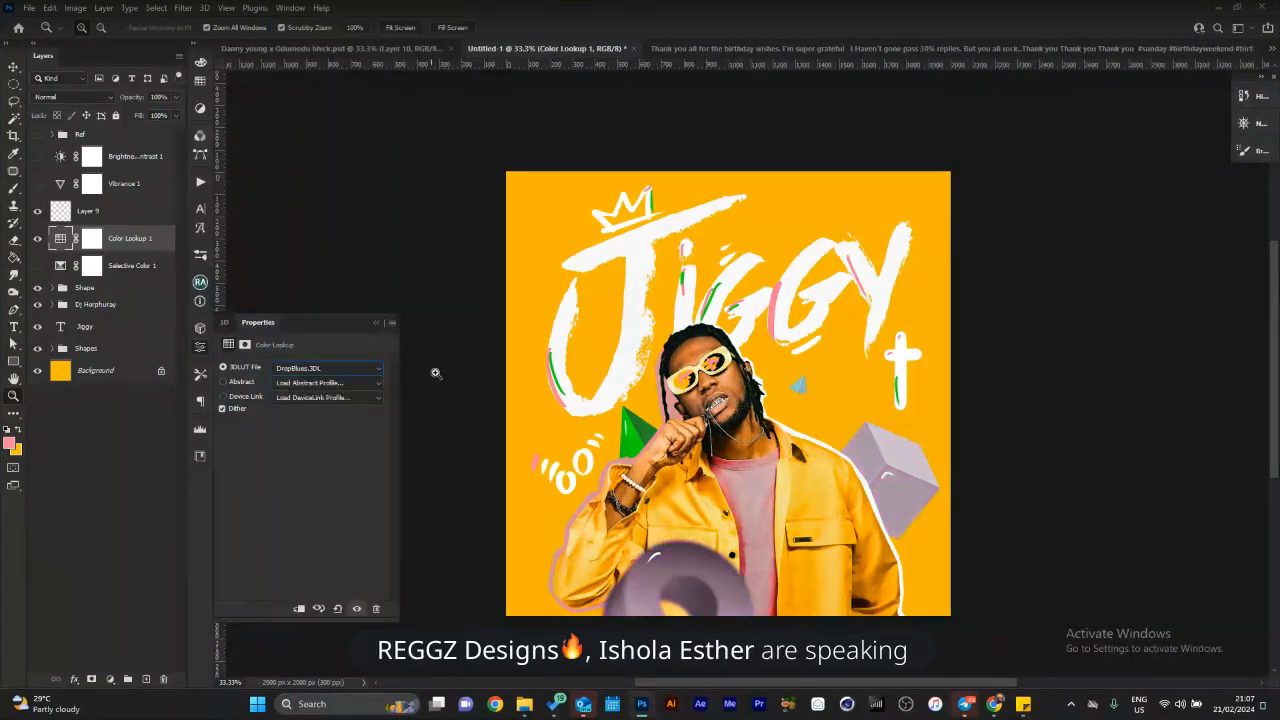
Preview other LUTs, choose Orange and Blue by SparkleStock for the Color Lookup layer, and lower its opacity to 68%.
click(379, 369)
click(360, 412)
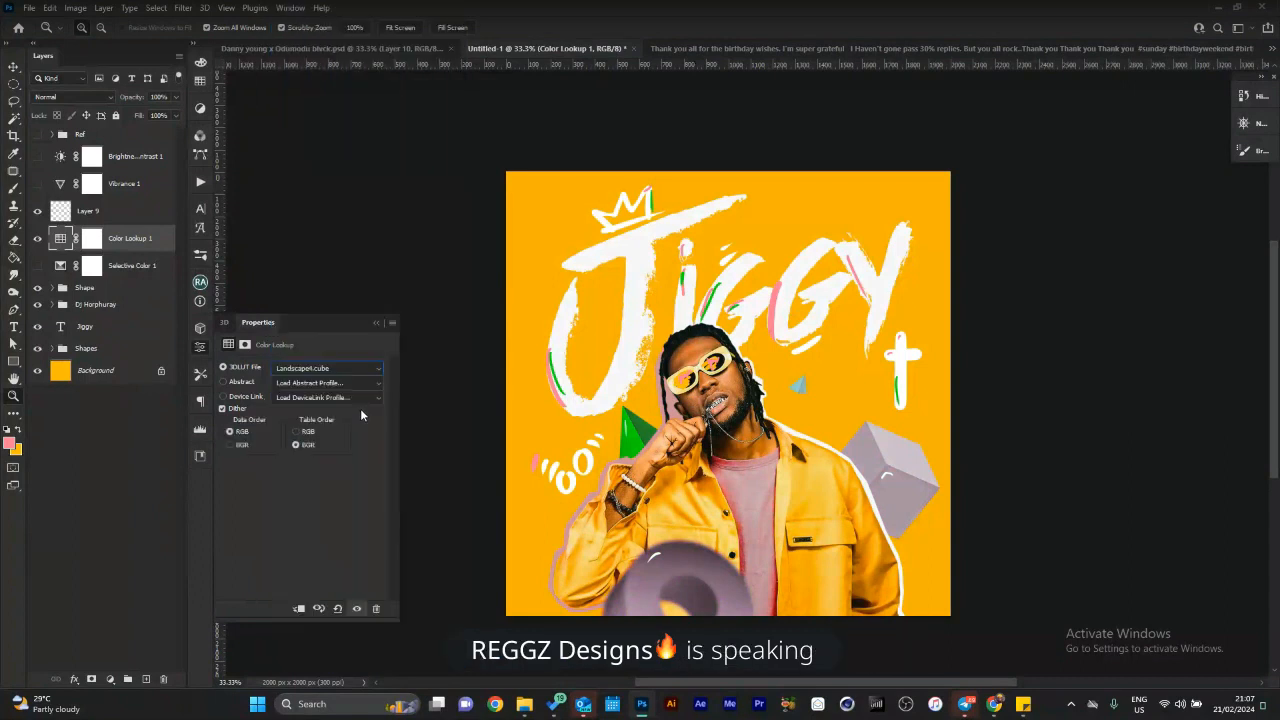
click(373, 369)
scroll(365, 420, down, 5)
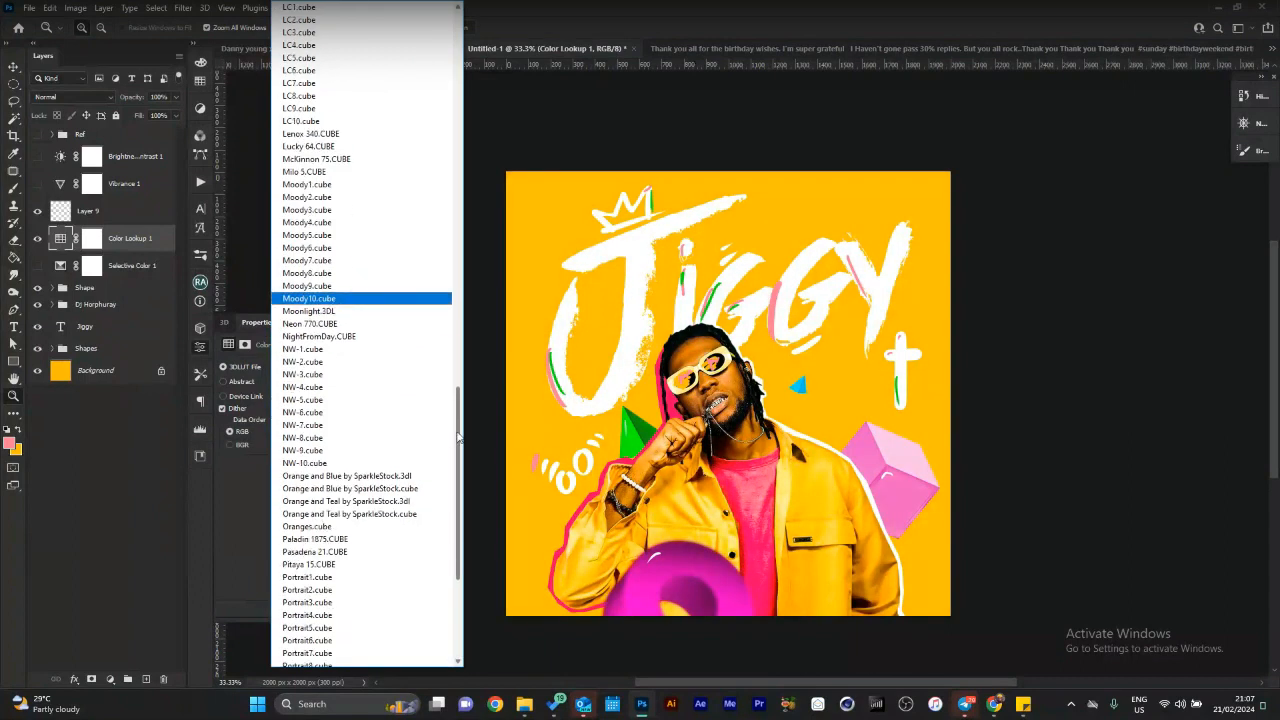
click(370, 451)
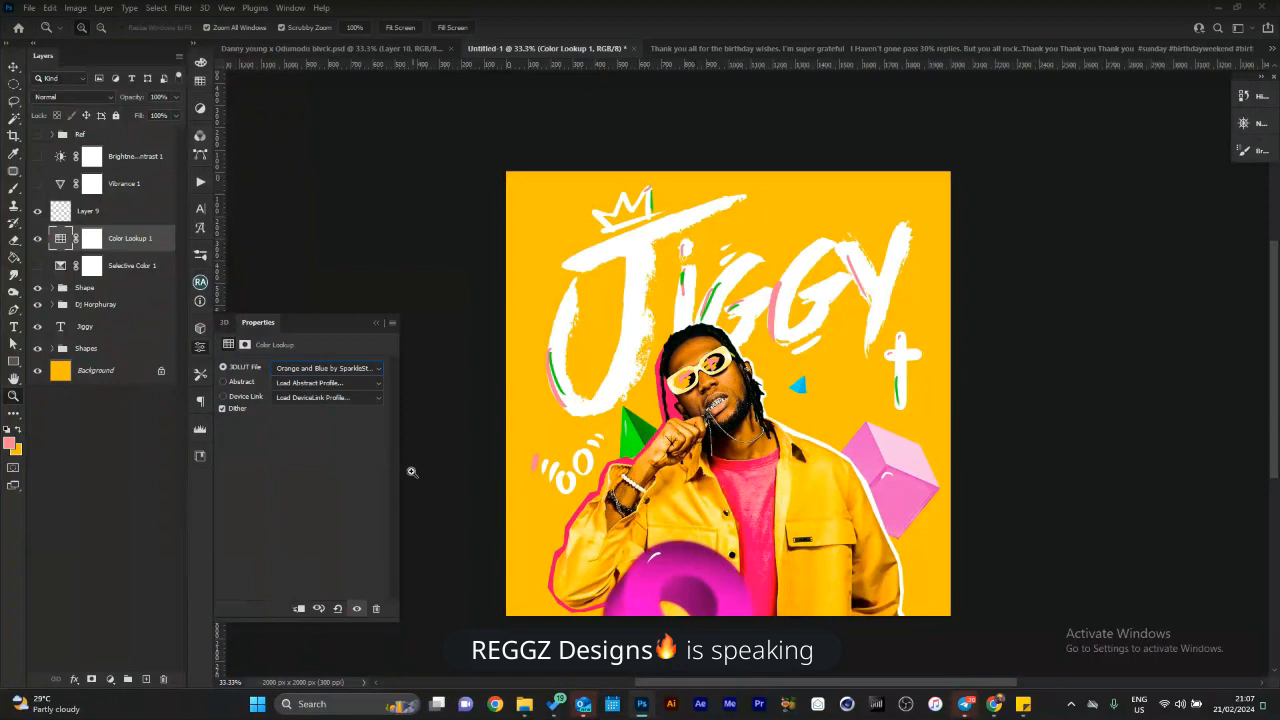
mouse_move(721, 405)
mouse_down()
mouse_move(690, 408)
mouse_move(751, 412)
mouse_up()
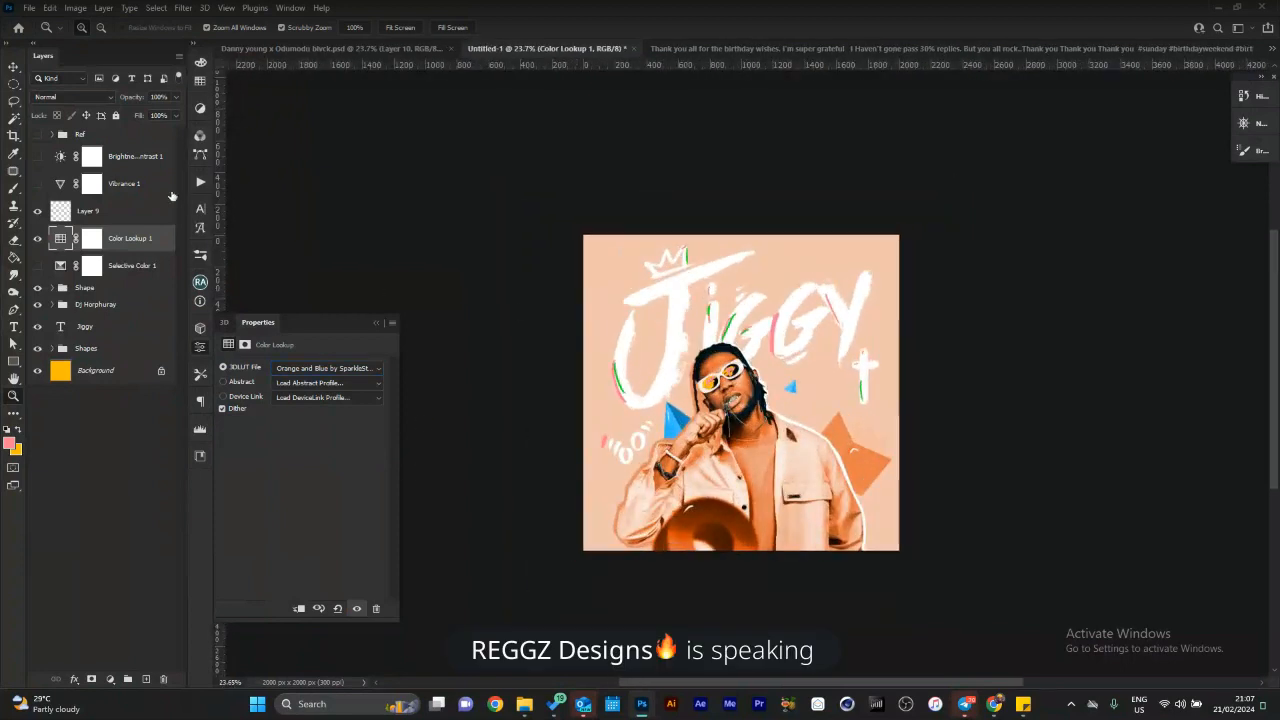
drag(139, 101, 128, 102)
Switch the Color Lookup layer to the 2Strip.look LUT and raise its opacity to 100%.
click(283, 370)
scroll(440, 327, up, 10)
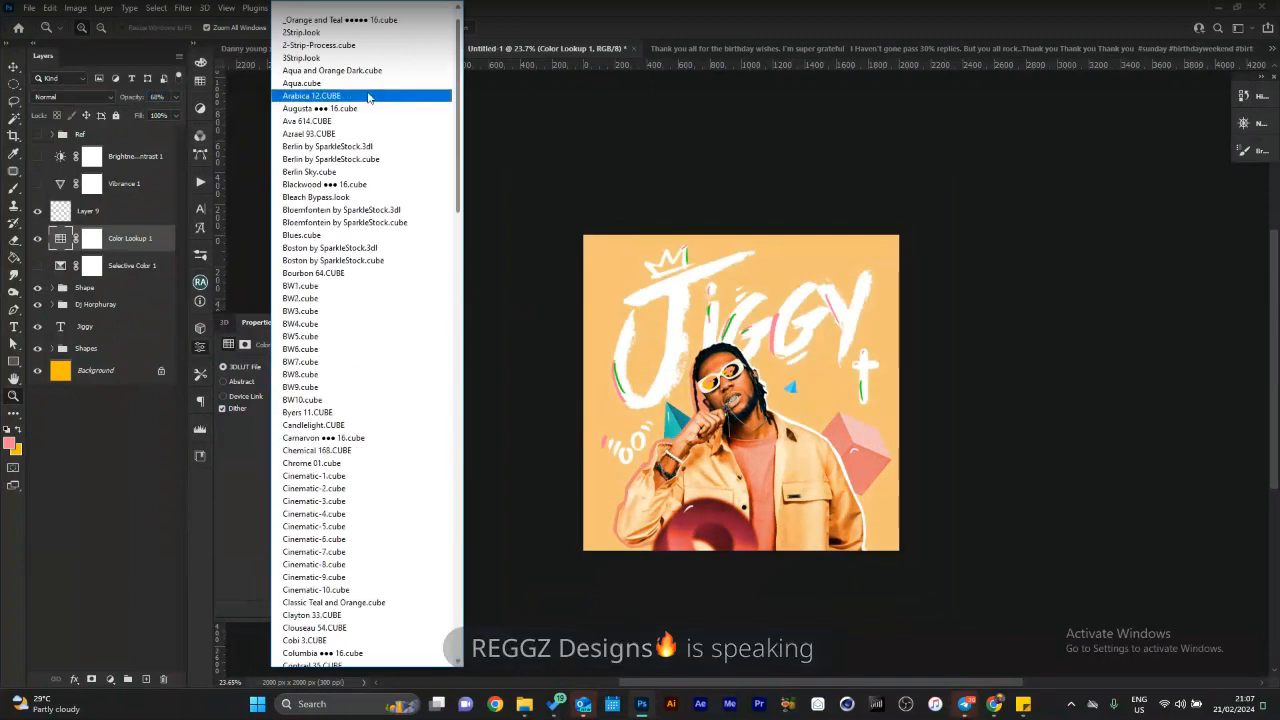
click(318, 34)
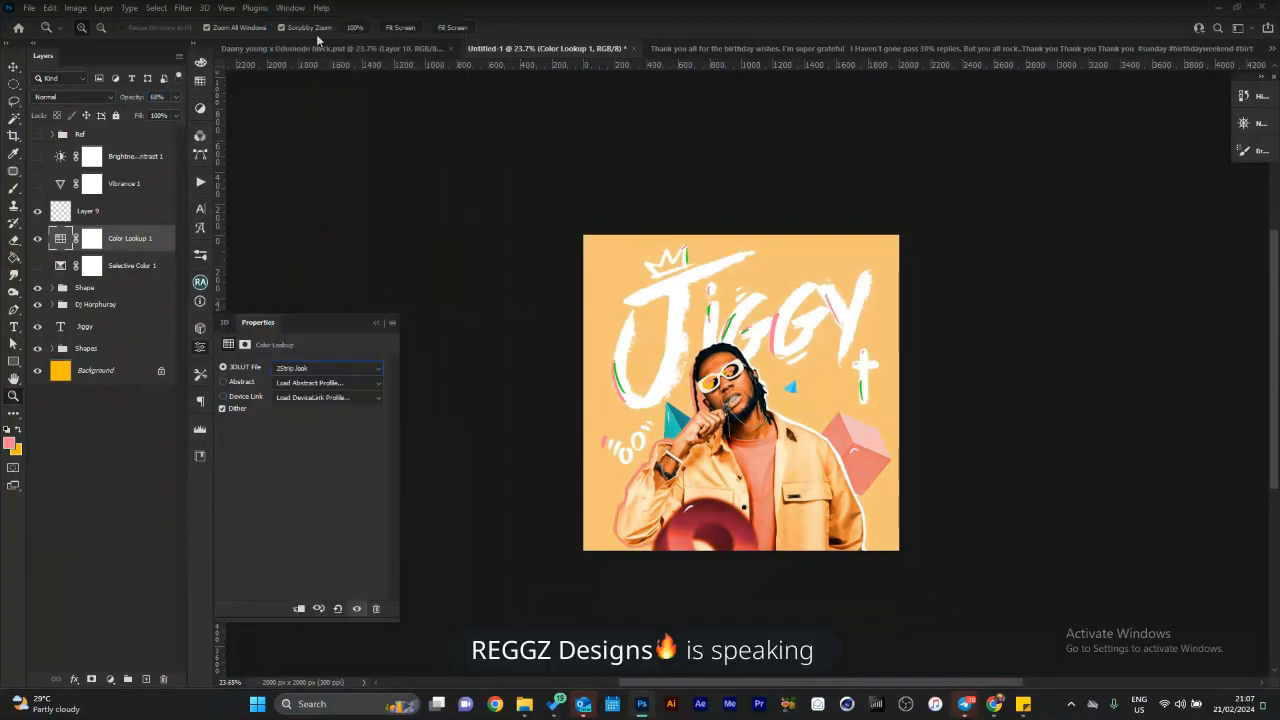
drag(139, 98, 214, 101)
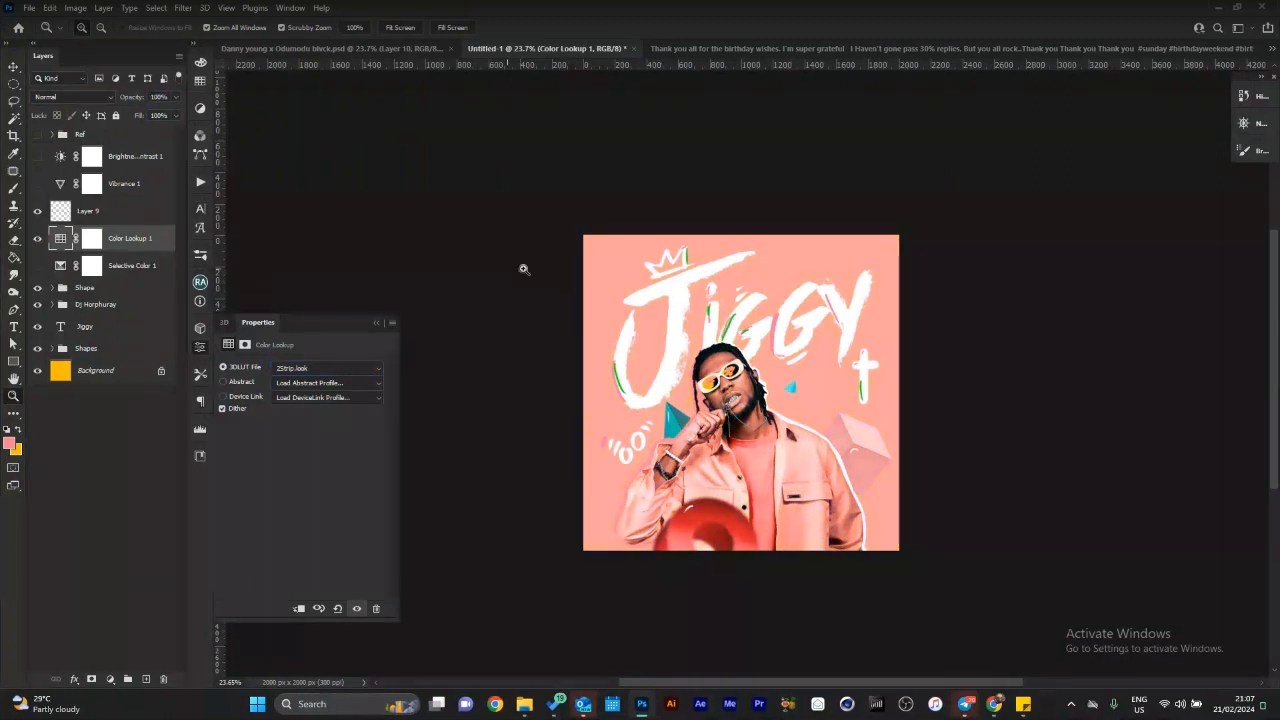
click(670, 355)
click(706, 361)
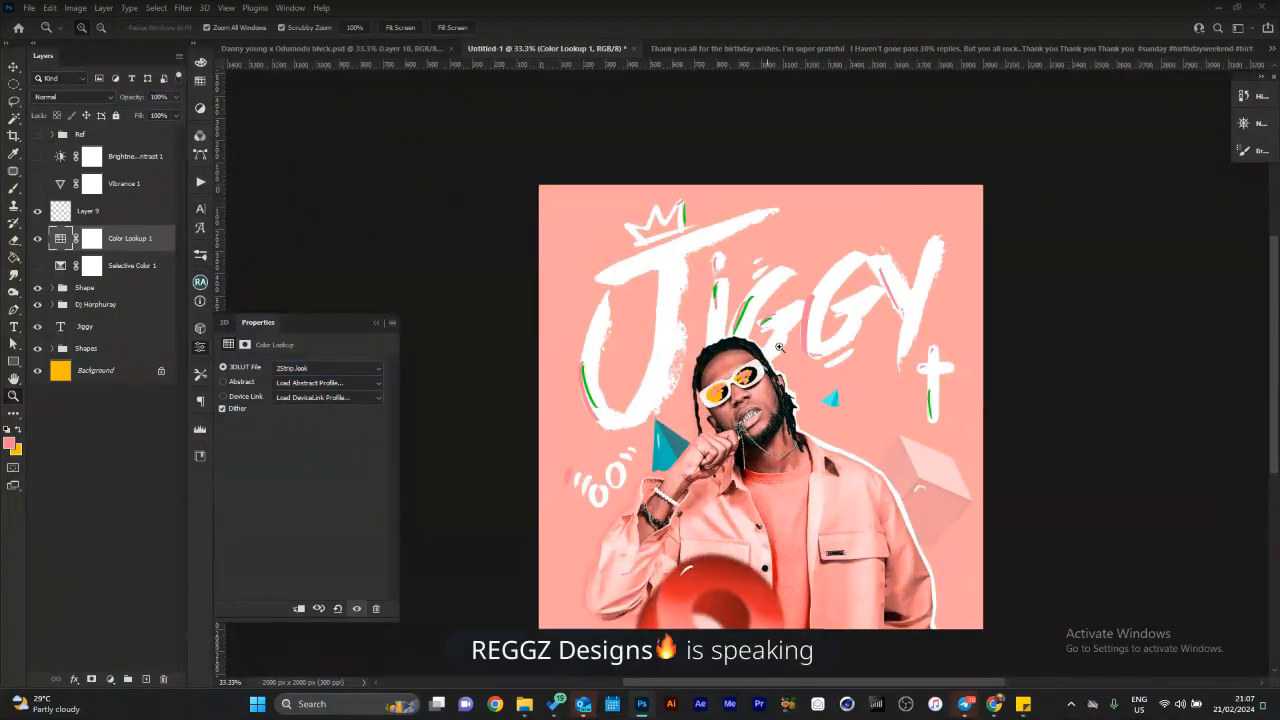
Try a Hue/Saturation adjustment layer with hue at -33, and delete it.
click(111, 679)
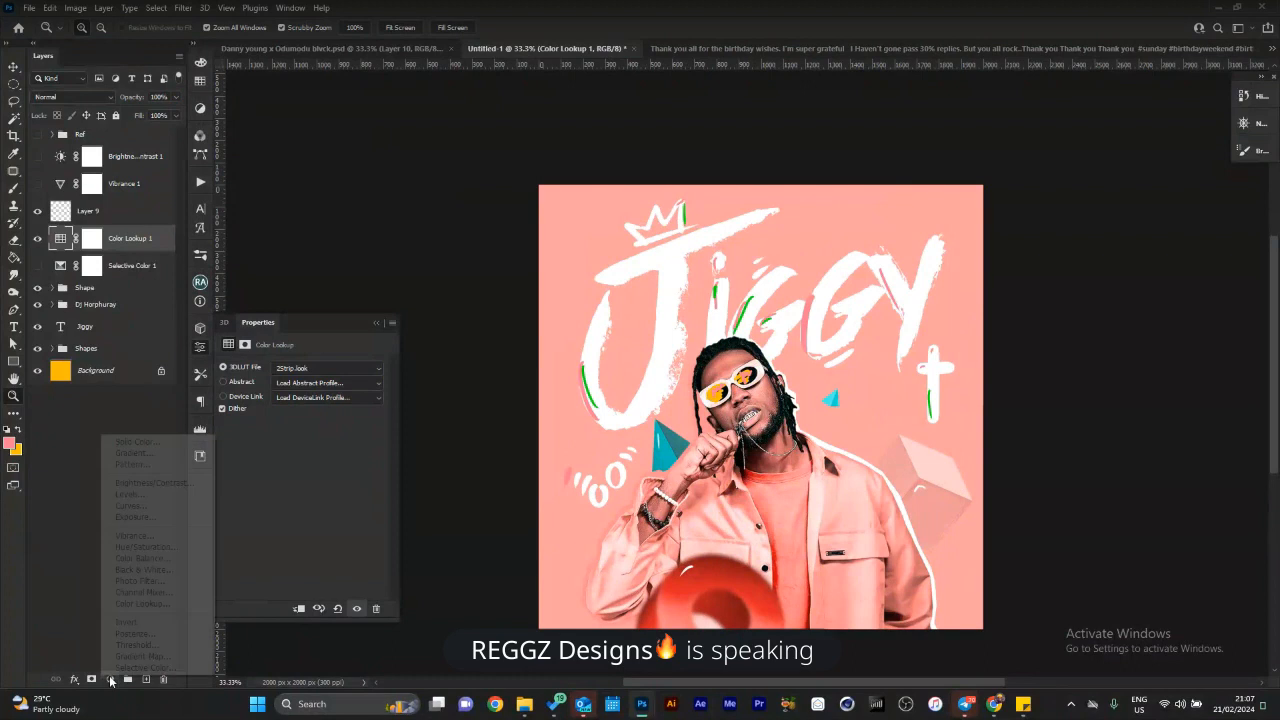
click(146, 547)
mouse_move(301, 414)
mouse_down()
mouse_move(227, 416)
mouse_move(392, 421)
mouse_move(290, 412)
mouse_up()
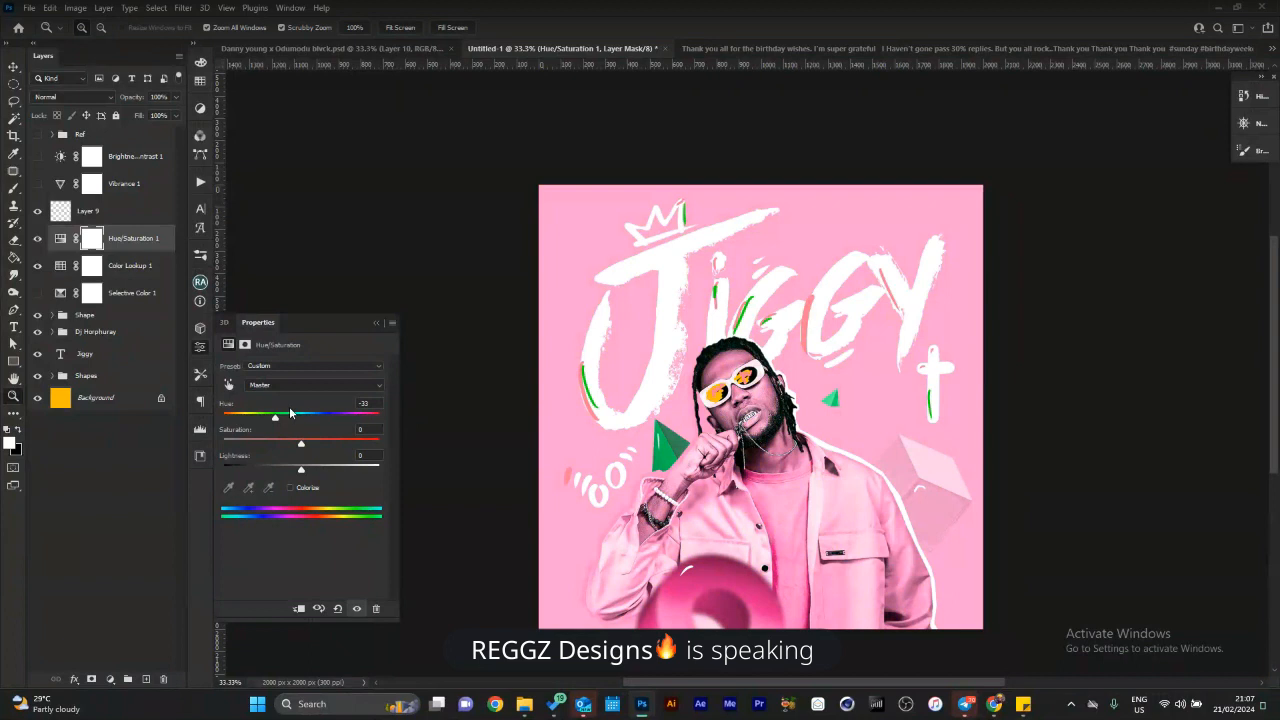
key(Delete)
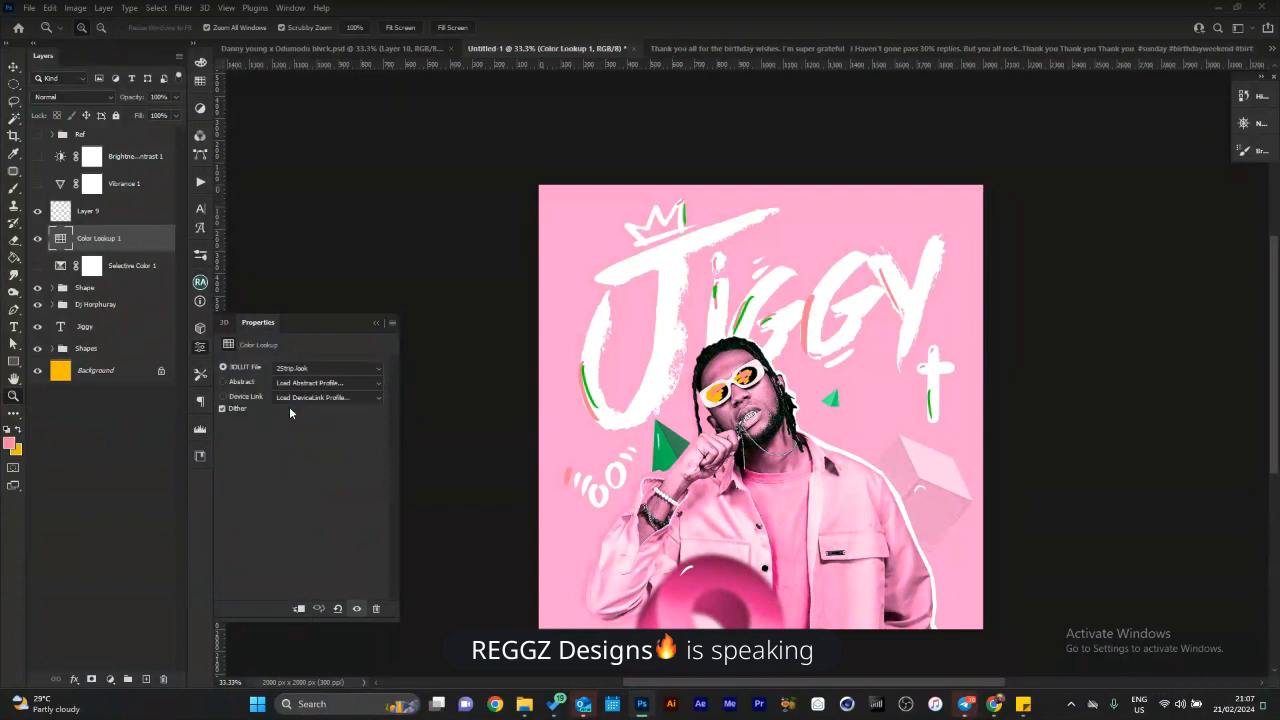
Delete the Color Lookup layer and make the Vibrance 1 and Brightness/Contrast 1 layers visible.
key(Delete)
click(244, 345)
drag(38, 183, 38, 156)
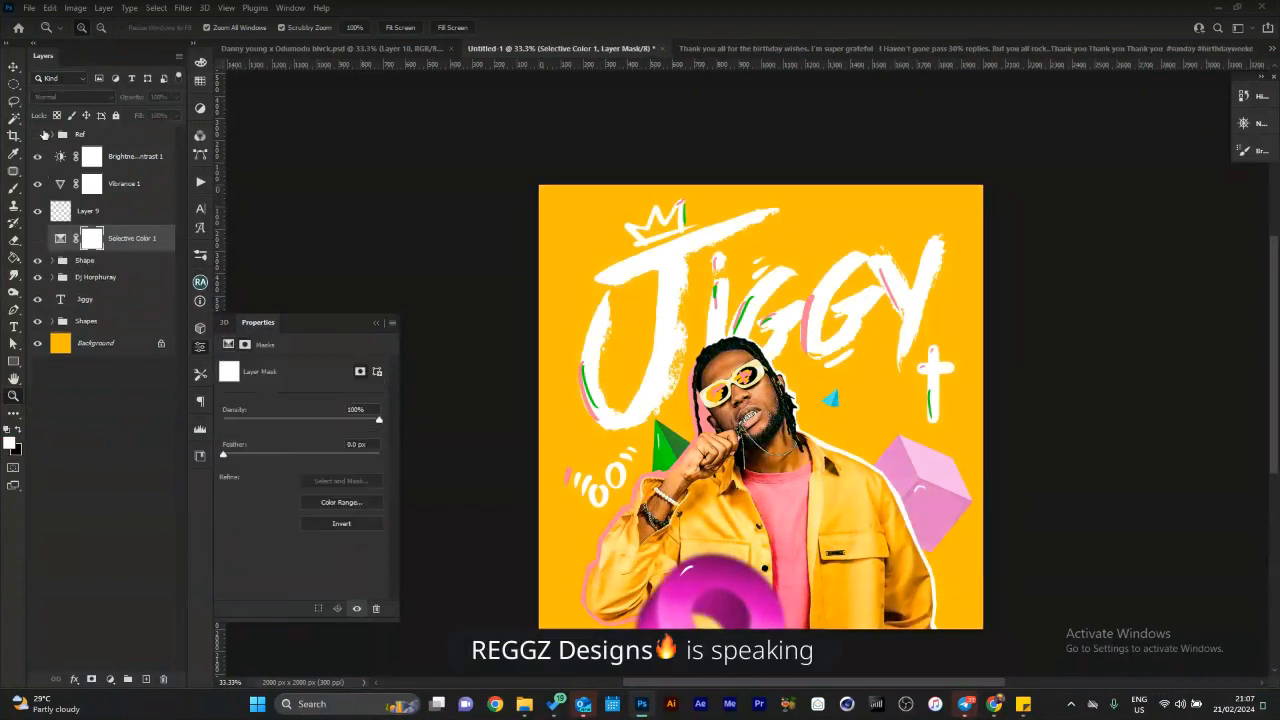
Bring up the "STORYTELLING IN DESIGN" Telegram call window and move it over the canvas.
mouse_move(1012, 700)
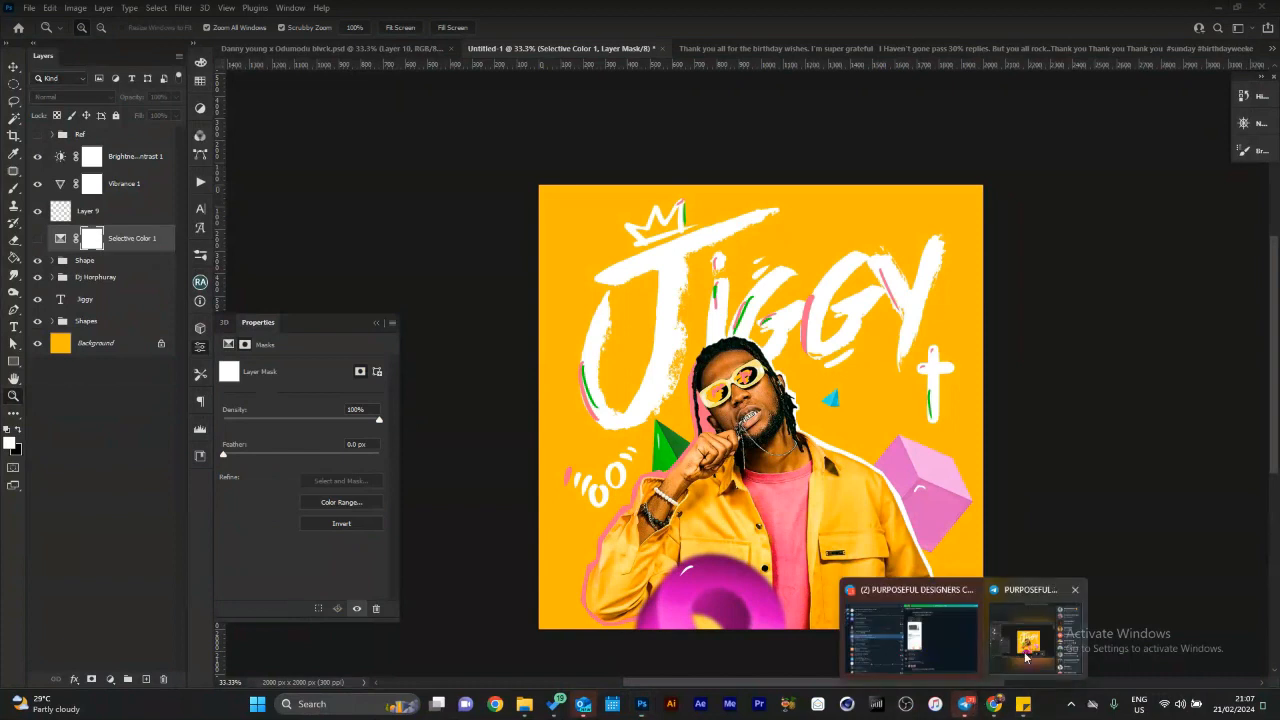
click(905, 628)
drag(1070, 189, 904, 177)
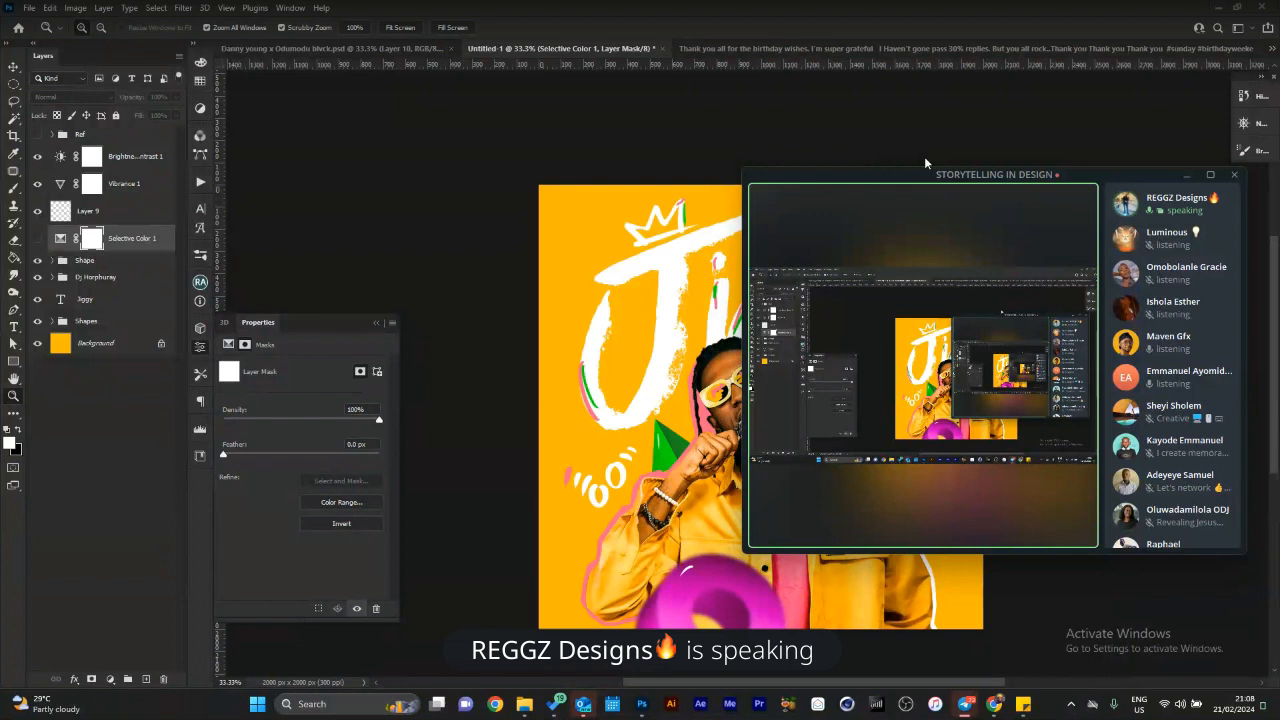
mouse_move(929, 234)
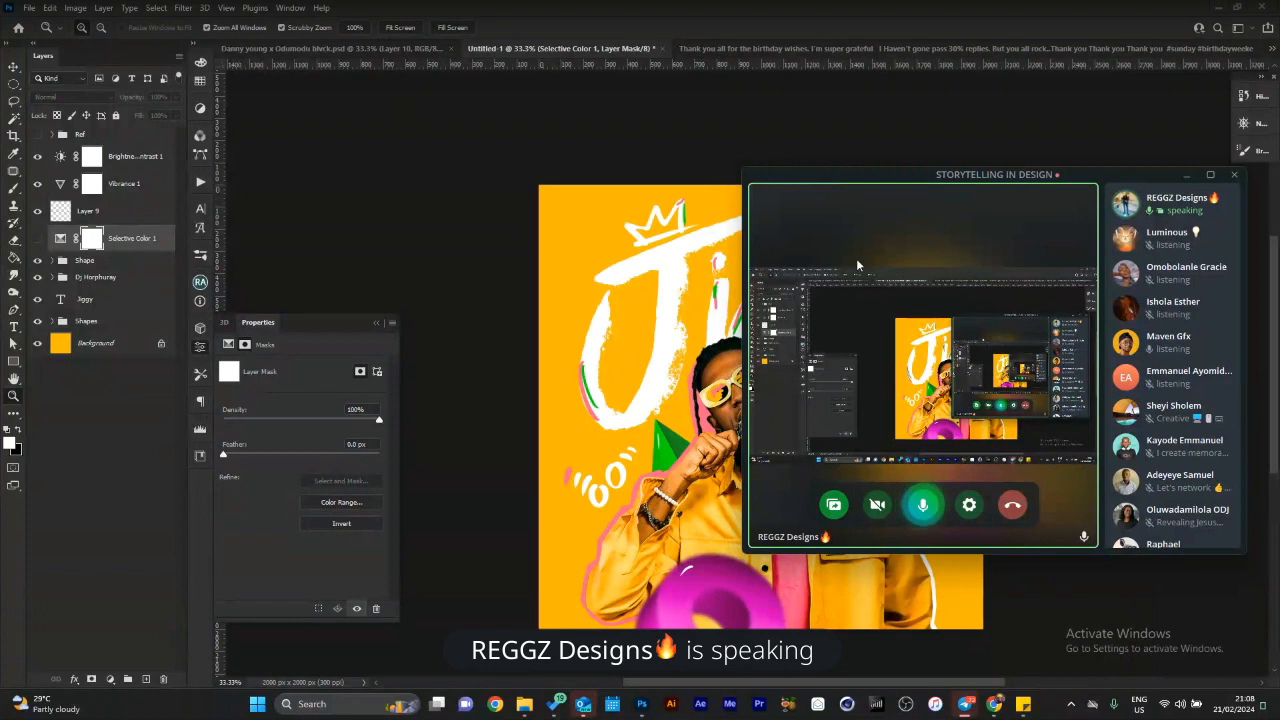
Return to the Photoshop document and browse the Brush tool's preset collection, enlarging the list and closing it.
click(614, 312)
key(b)
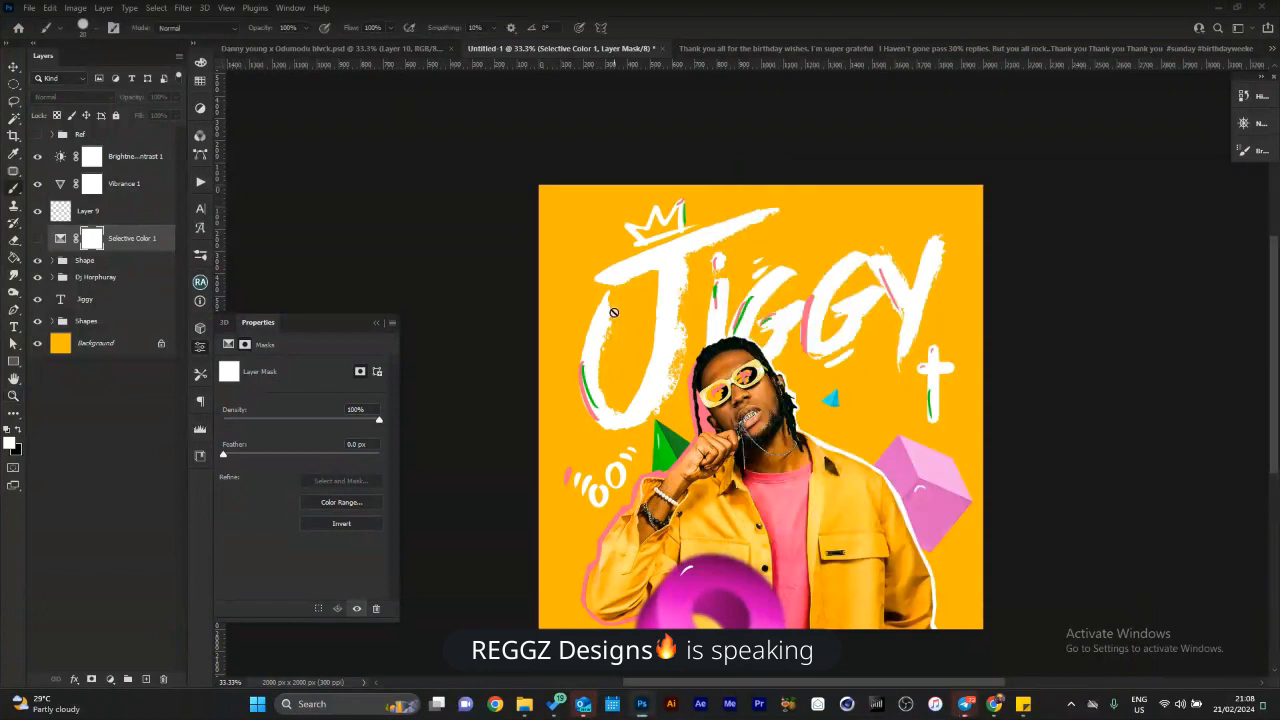
right_click(614, 312)
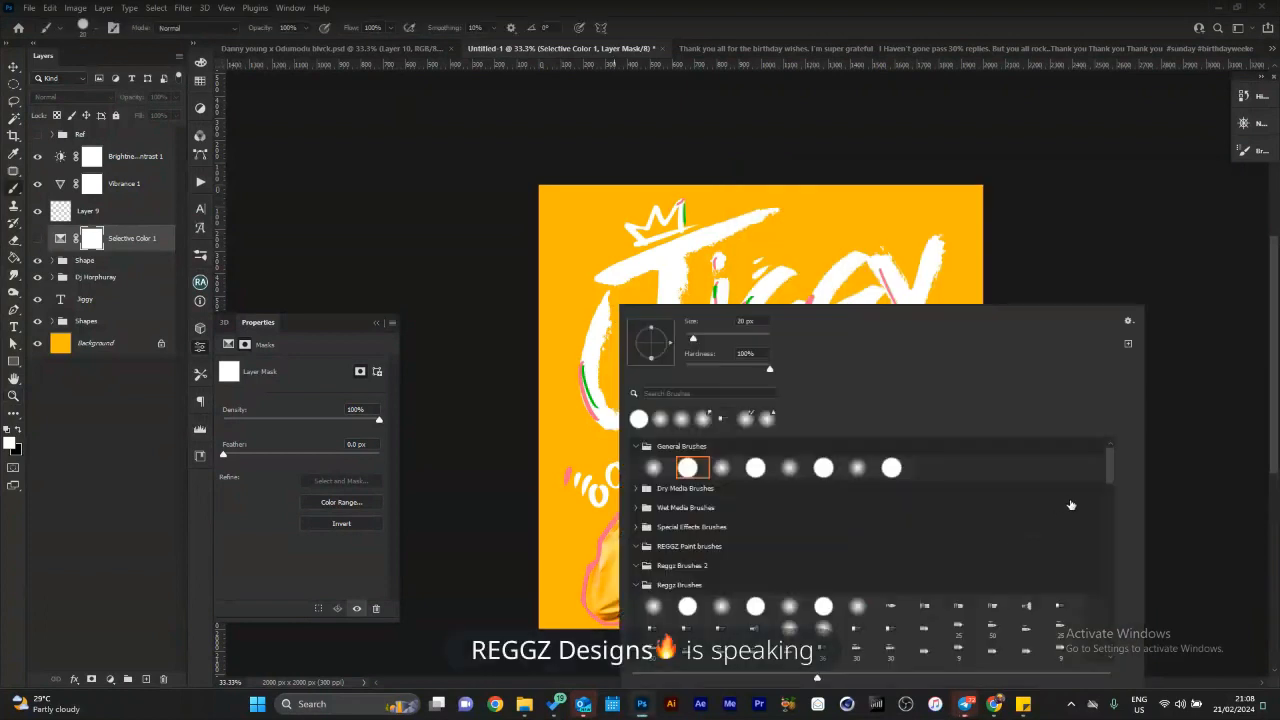
drag(1105, 492, 1107, 612)
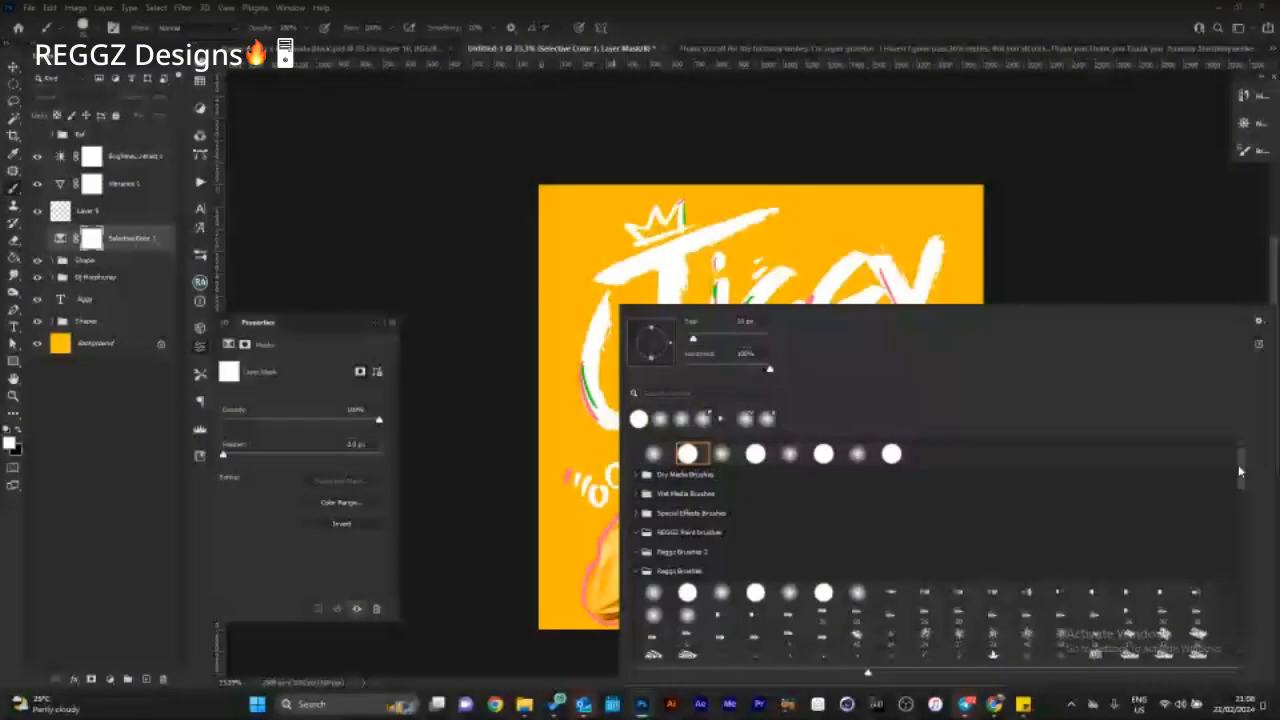
scroll(1240, 471, up, 1)
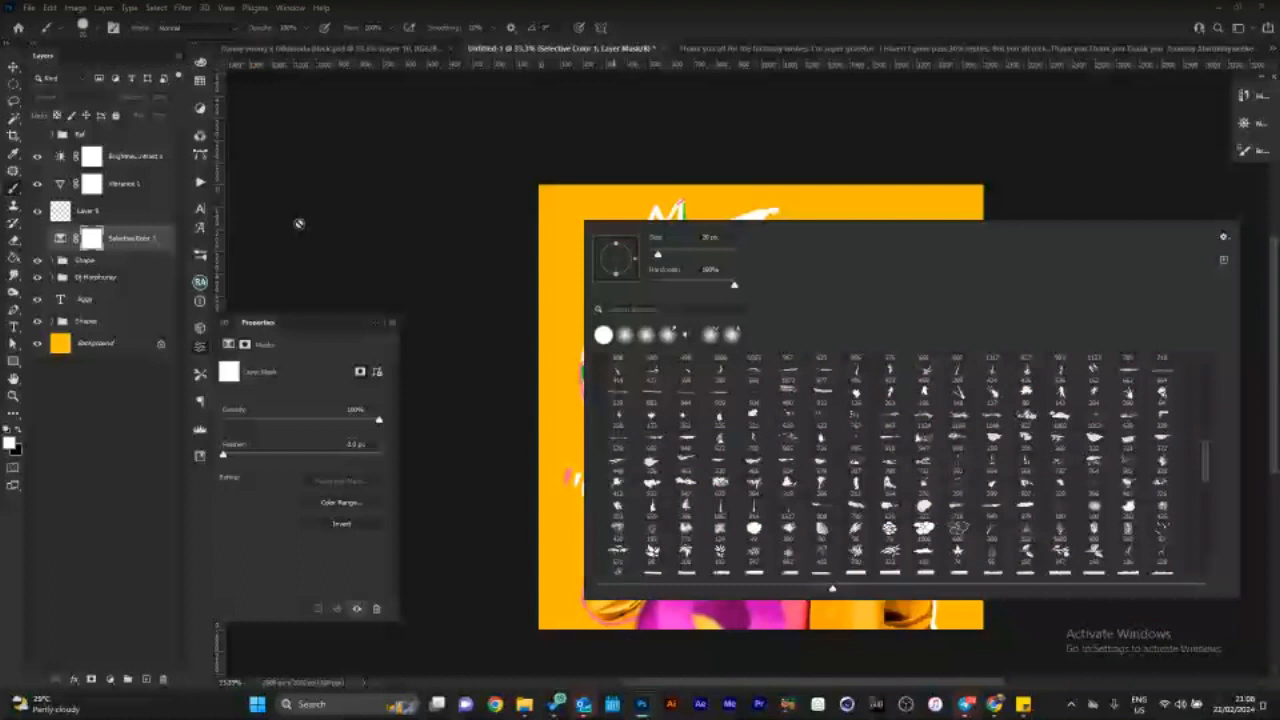
click(281, 478)
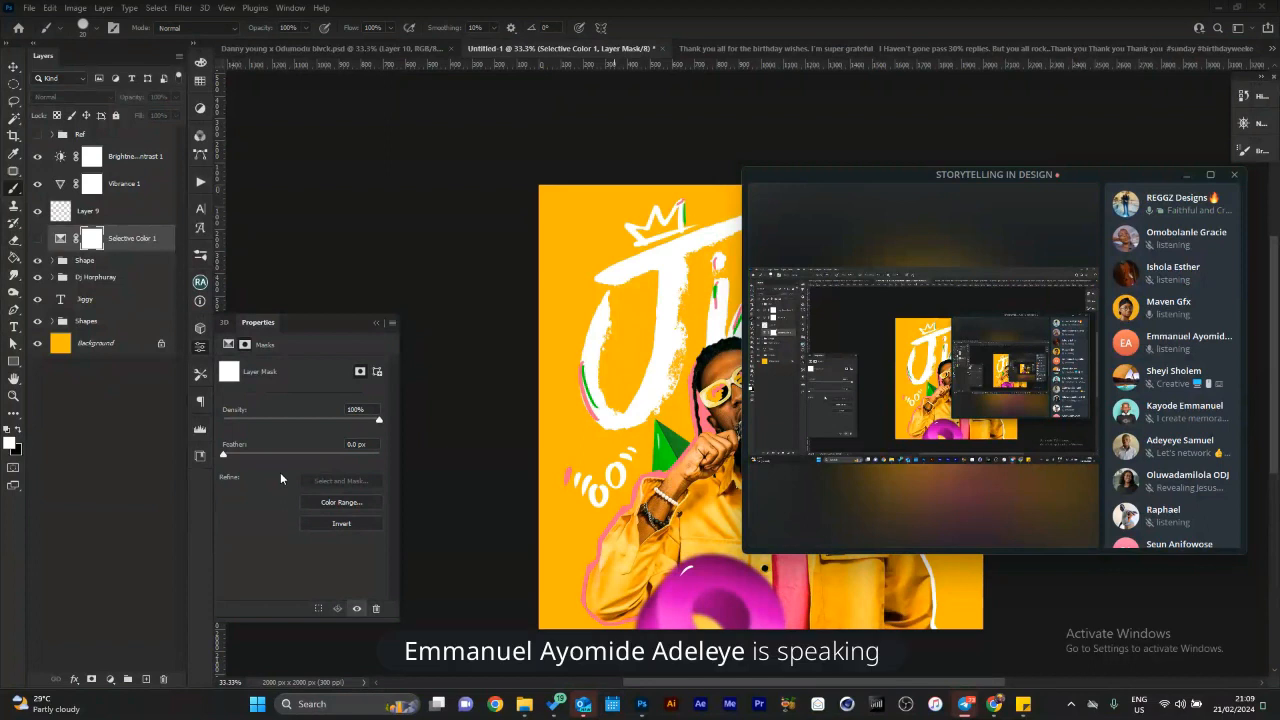
mouse_move(1022, 468)
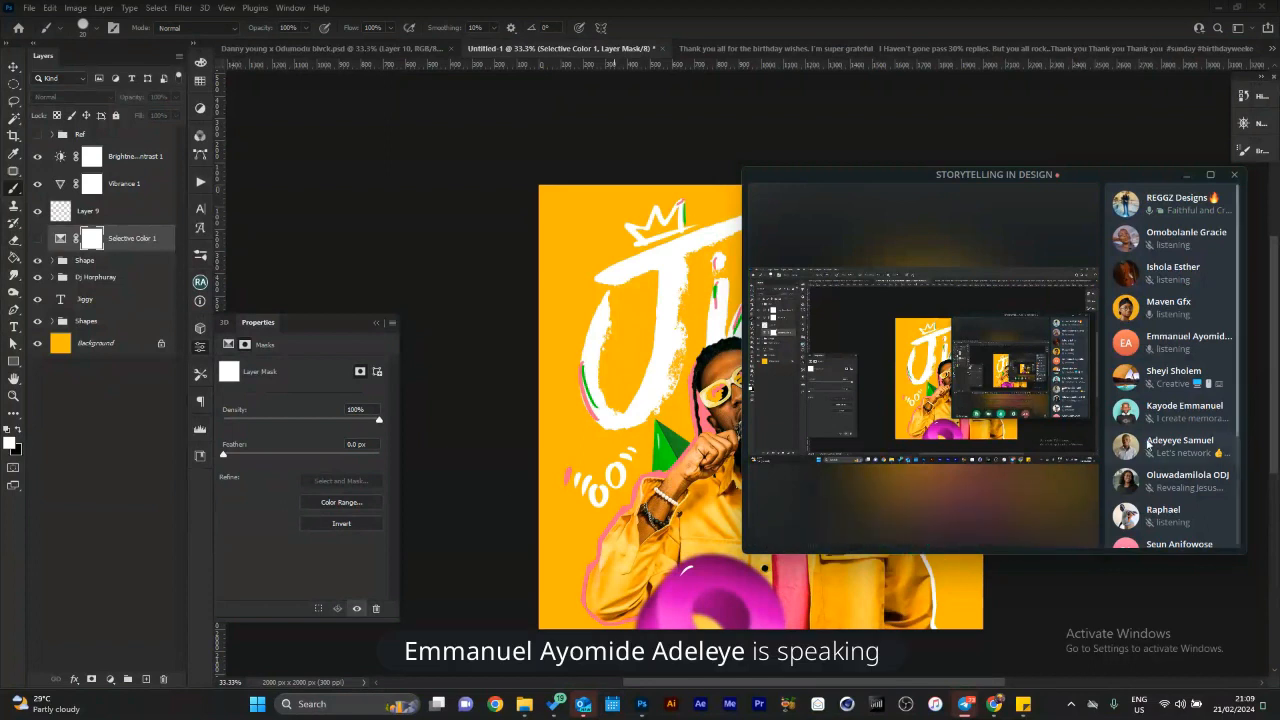
Resize the "STORYTELLING IN DESIGN" call window into a narrow, tall panel placed beside the artboard.
scroll(1148, 443, down, 3)
scroll(1148, 443, up, 3)
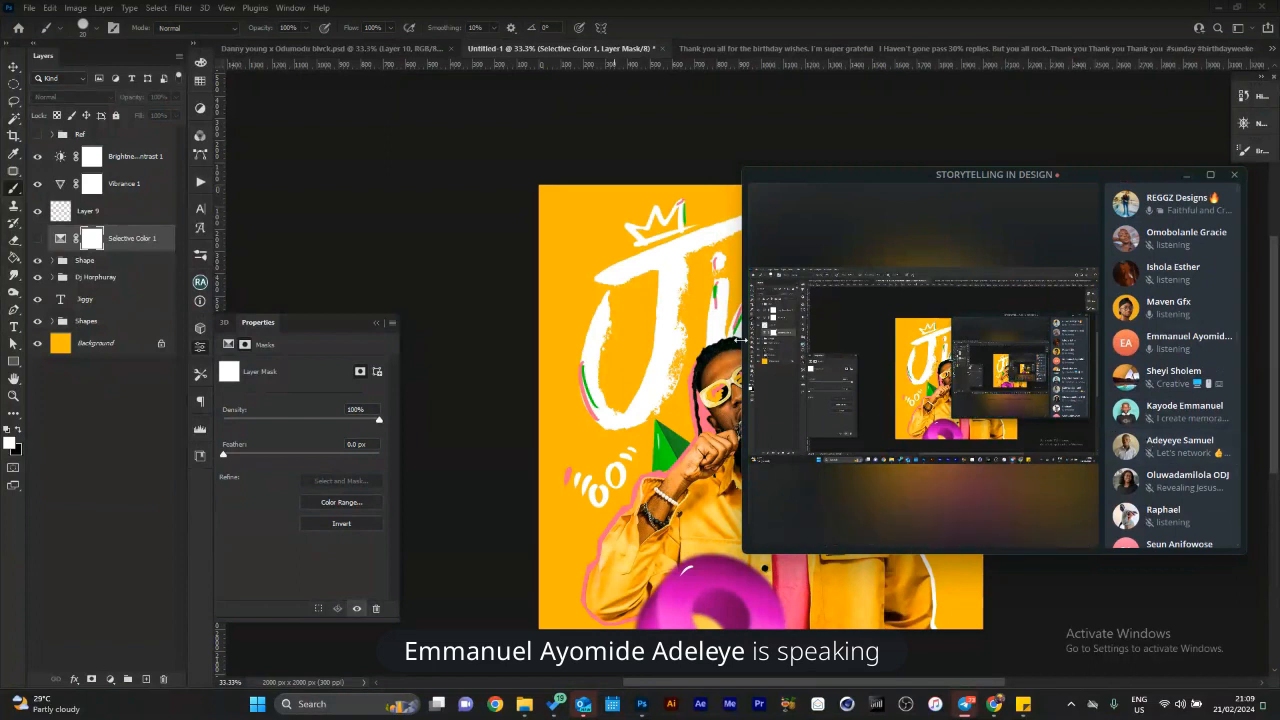
scroll(677, 350, left, 2)
scroll(677, 350, right, 6)
scroll(677, 350, down, 1)
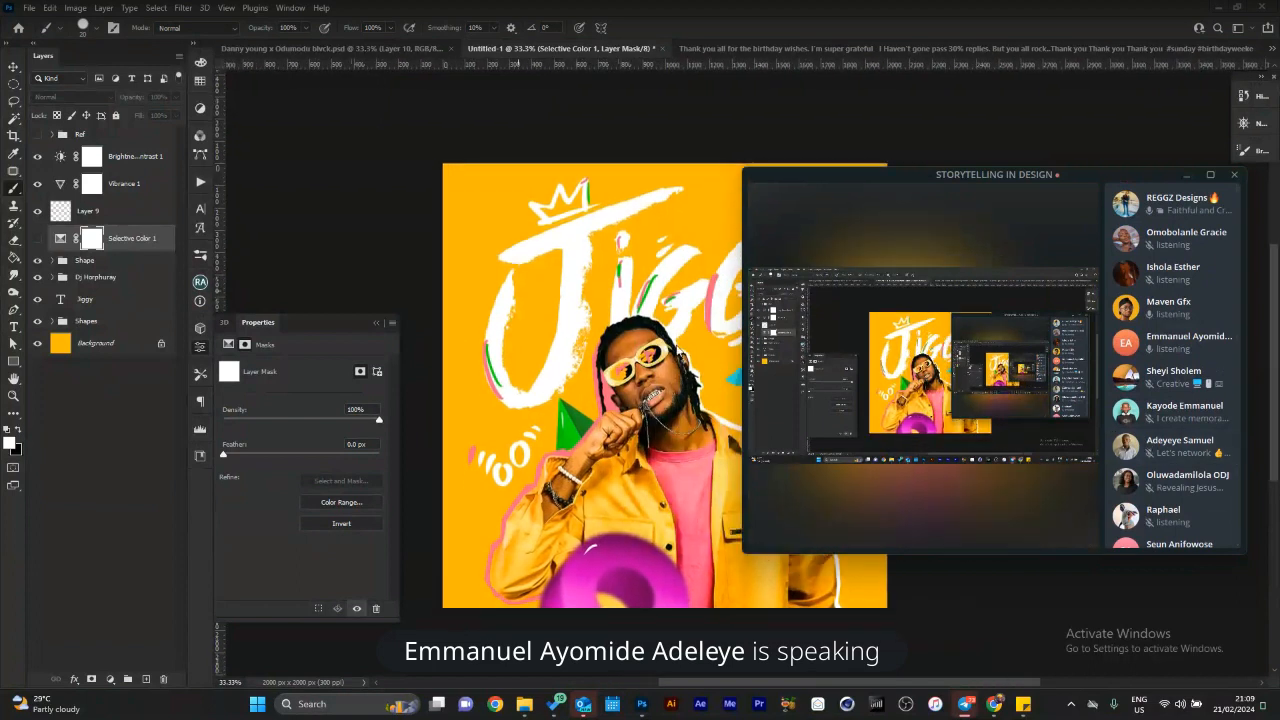
scroll(677, 350, right, 2)
scroll(677, 350, left, 1)
mouse_move(897, 222)
drag(884, 168, 841, 198)
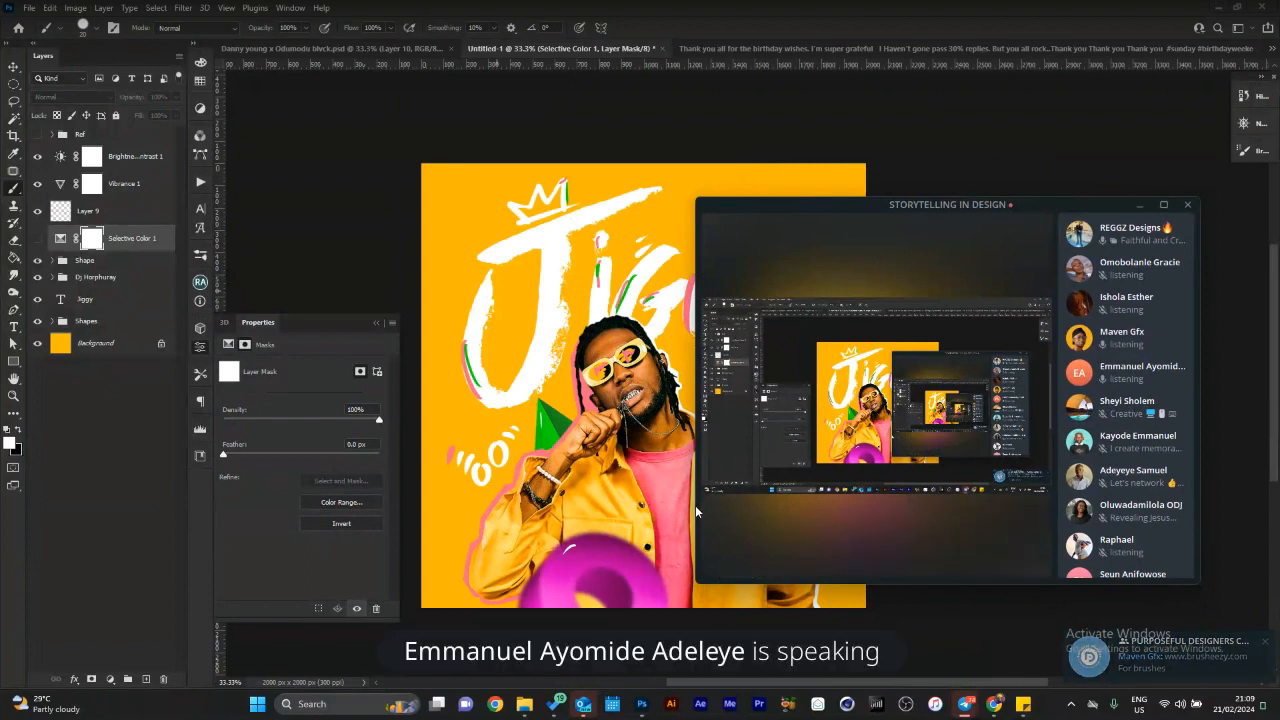
drag(697, 505, 876, 484)
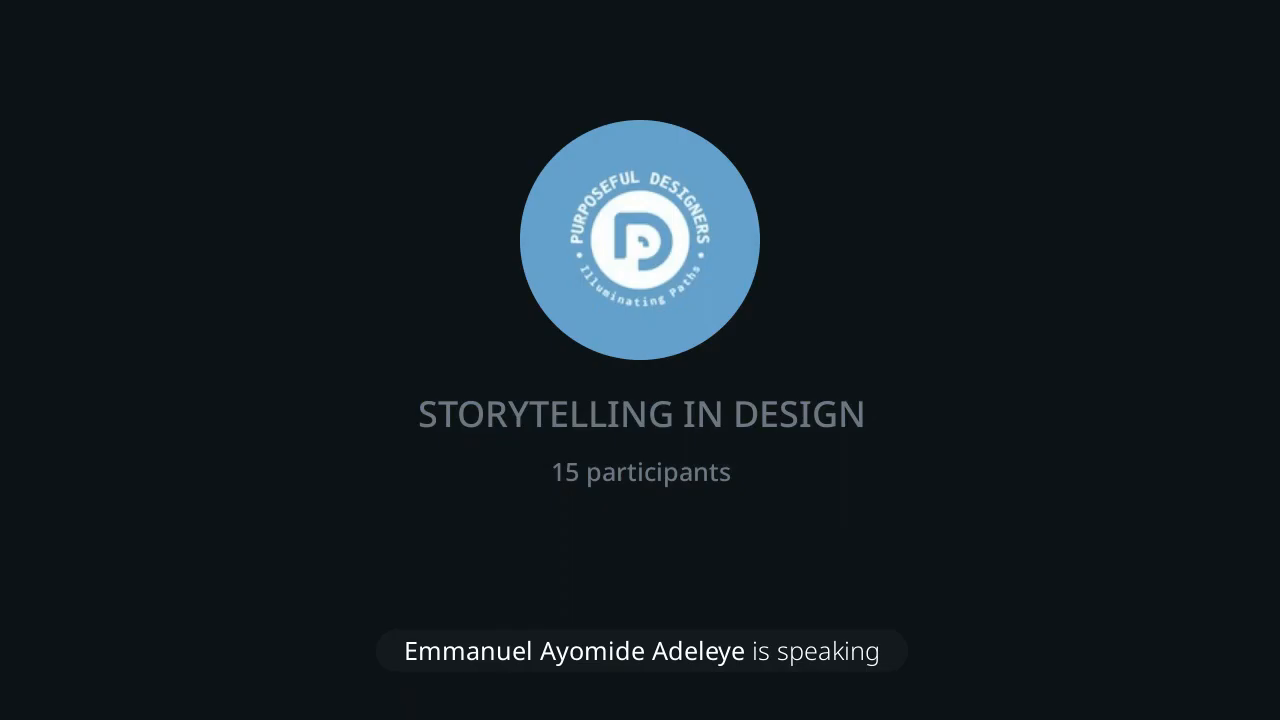
drag(935, 196, 935, 163)
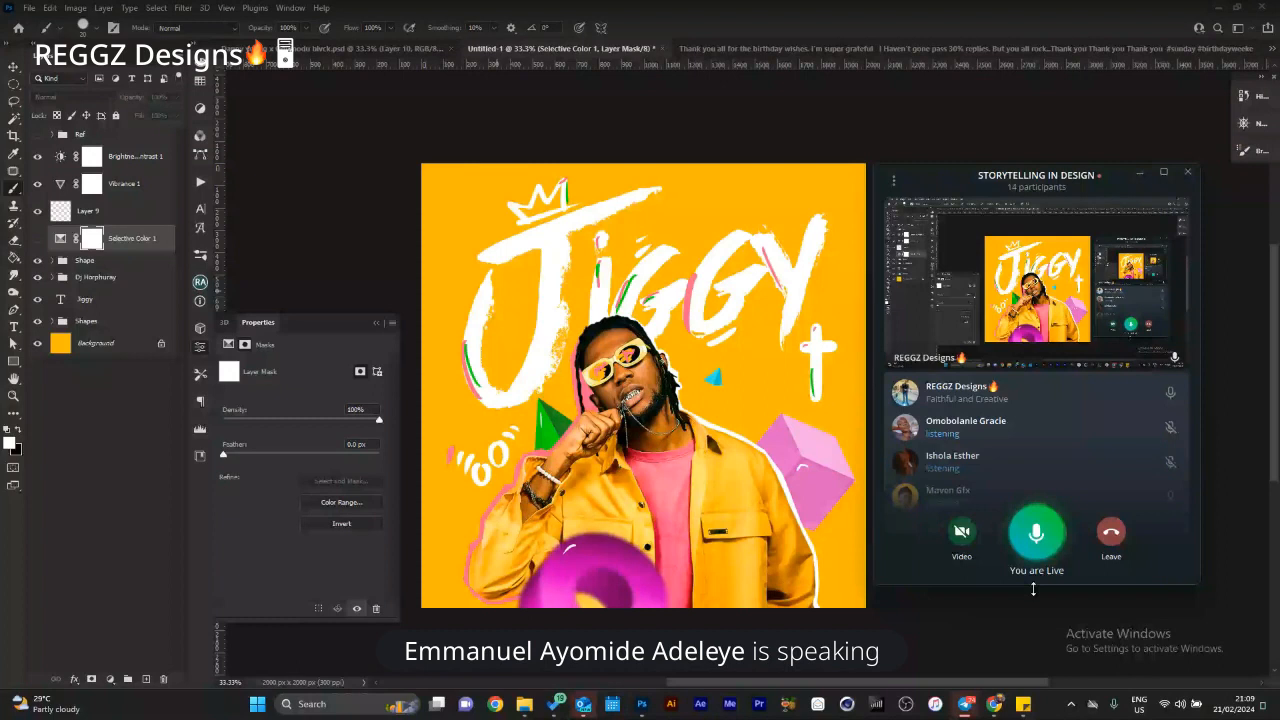
drag(1033, 589, 1033, 613)
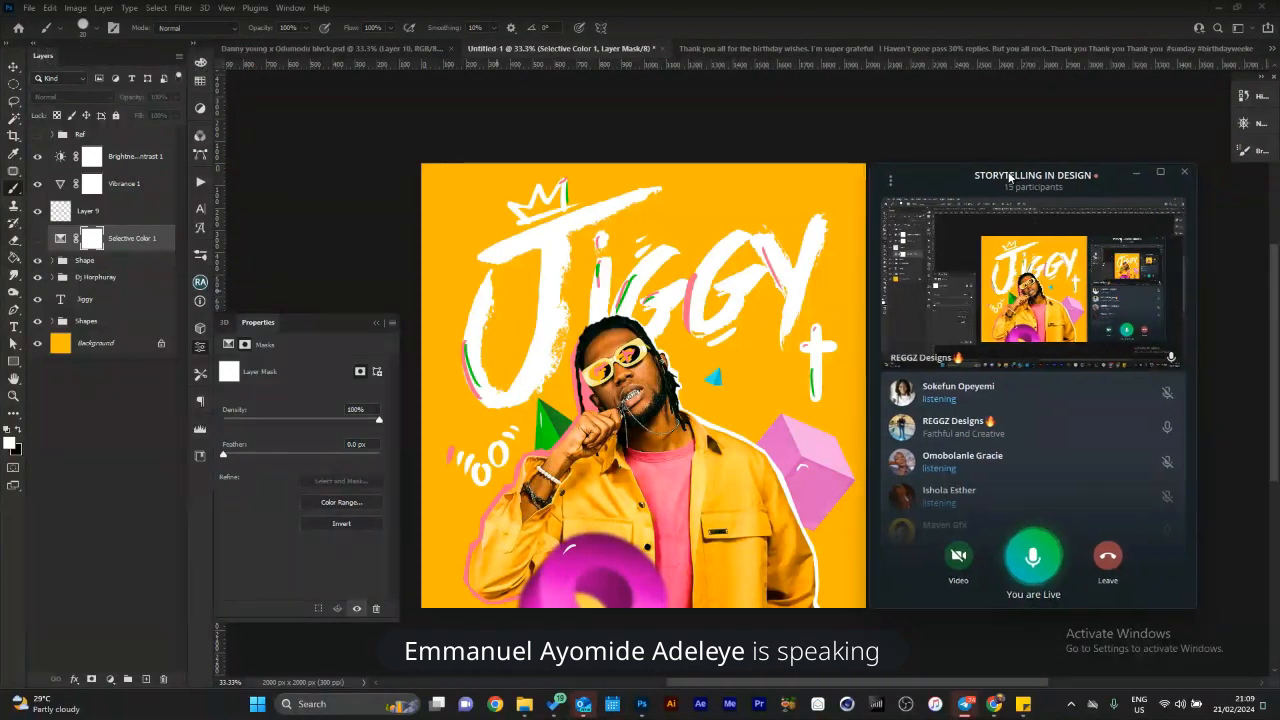
drag(1010, 177, 1014, 179)
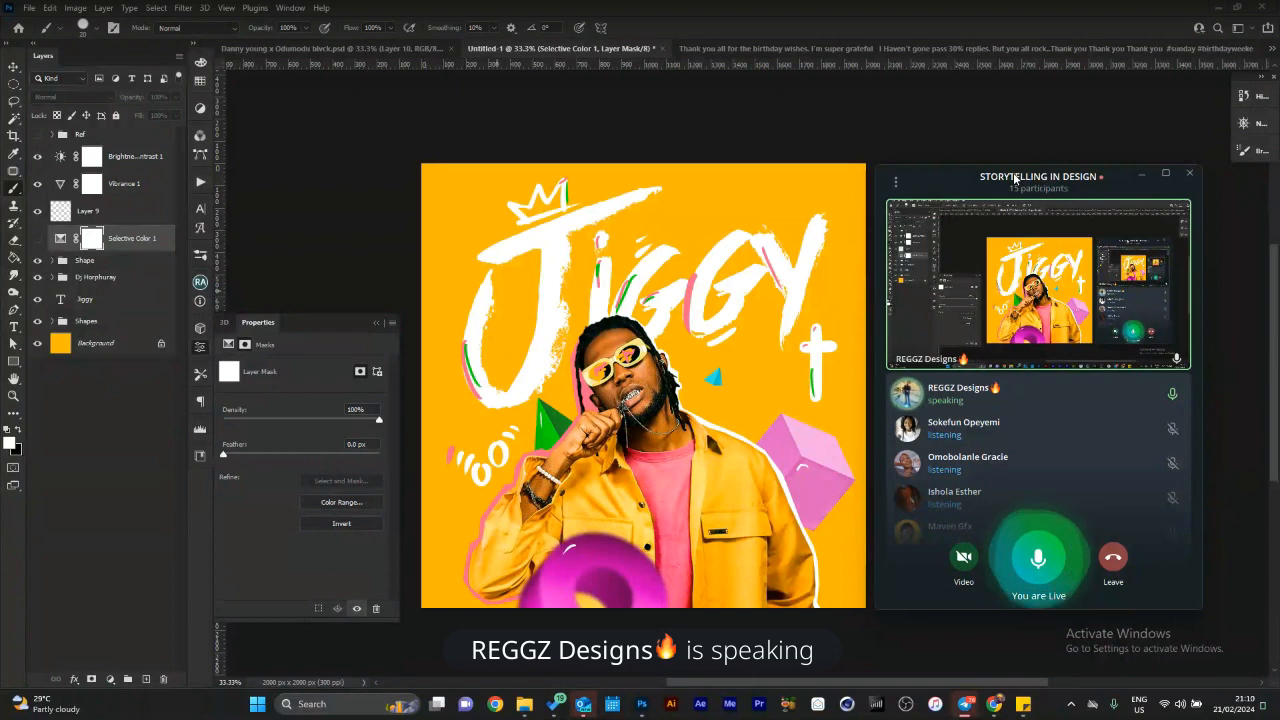
Add a new layer above Selective Color 1 and fill it with pure red (ff0000).
click(733, 285)
key(ctrl+shift+n)
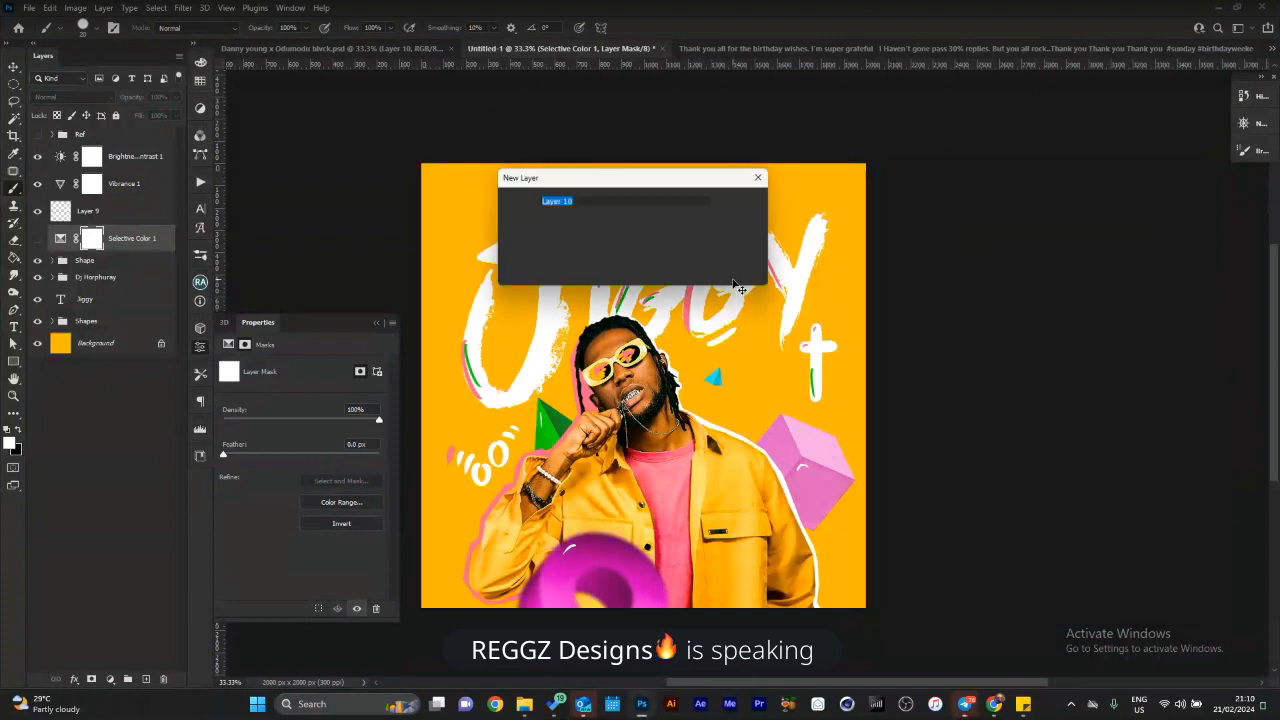
key(Return)
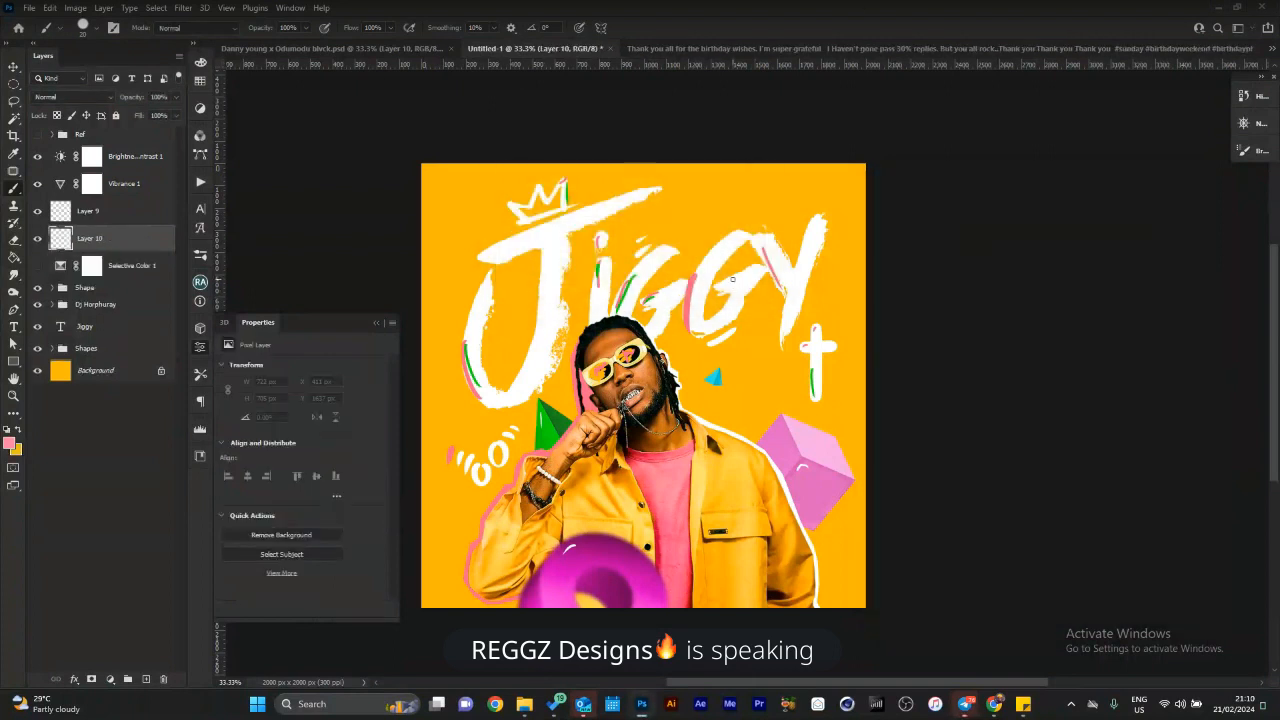
click(9, 443)
drag(290, 300, 377, 240)
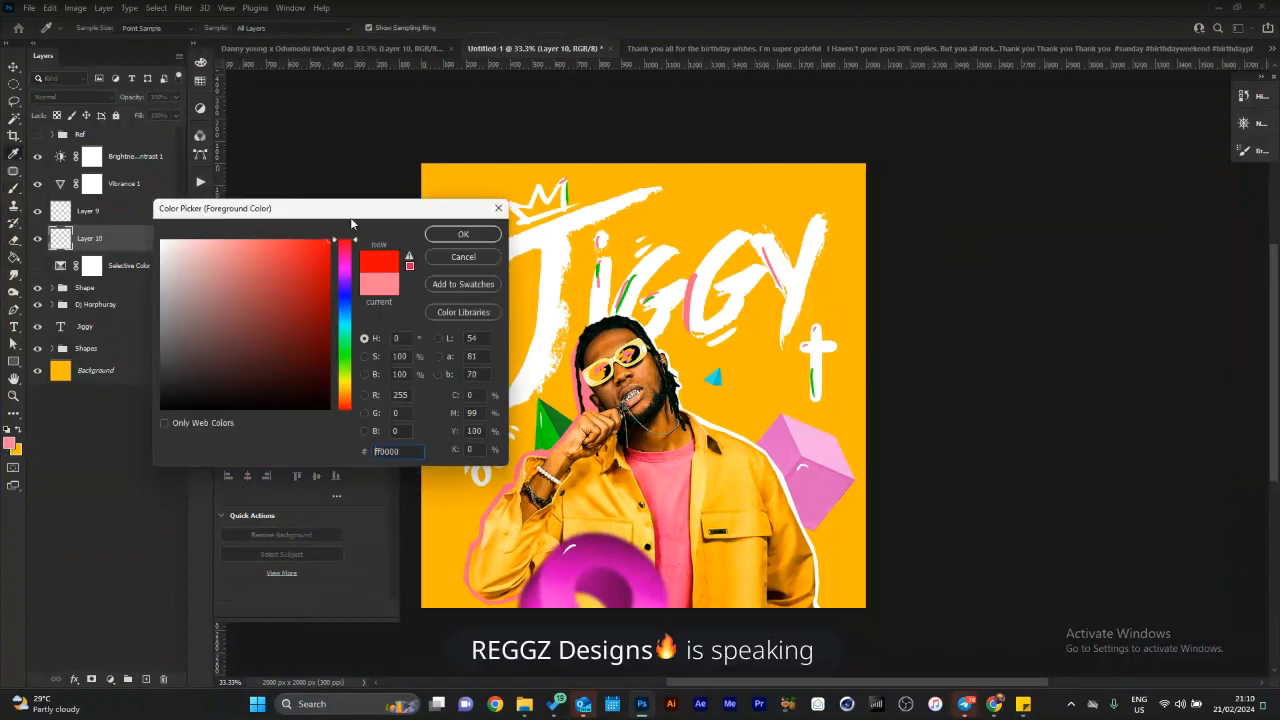
click(463, 234)
key(alt+BackSpace)
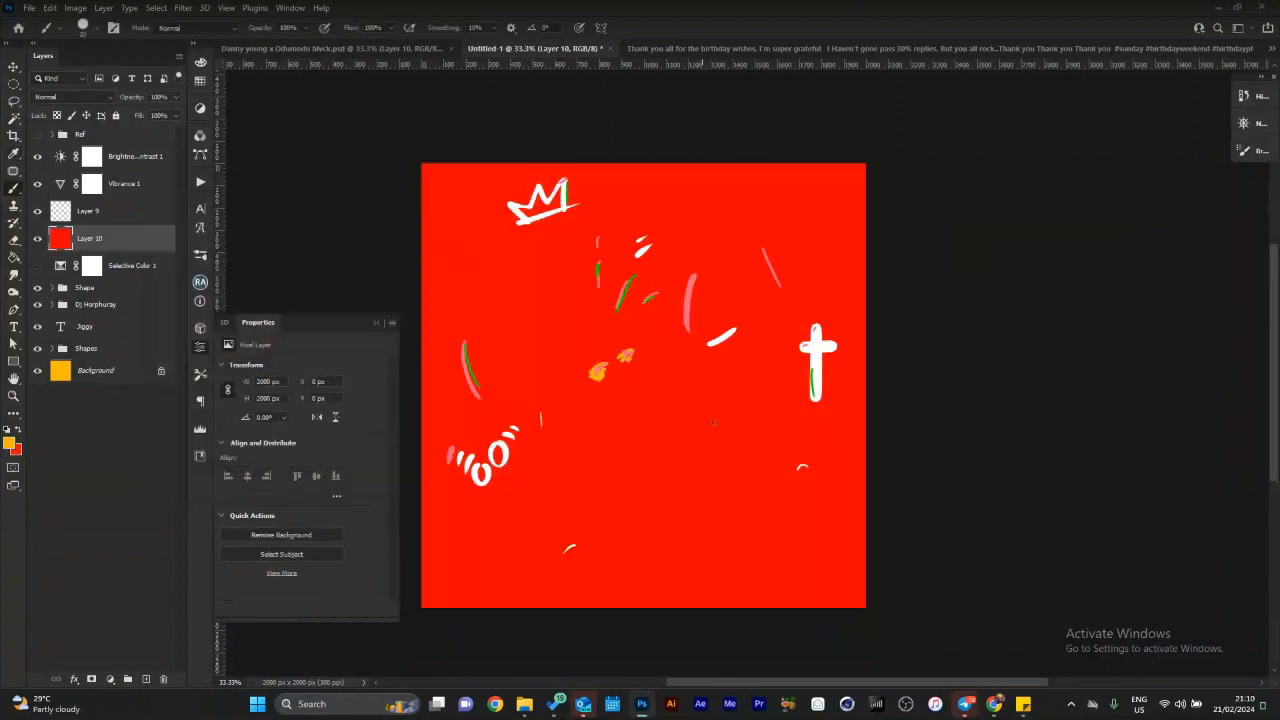
Handwrite "Hello" in black with the Brush across the middle of the red fill.
key(d)
drag(607, 430, 617, 490)
mouse_move(622, 432)
mouse_down()
mouse_move(634, 478)
mouse_move(636, 454)
mouse_up()
drag(645, 455, 680, 466)
mouse_move(676, 416)
mouse_down()
mouse_move(686, 470)
mouse_move(692, 446)
mouse_move(747, 428)
mouse_up()
key(z)
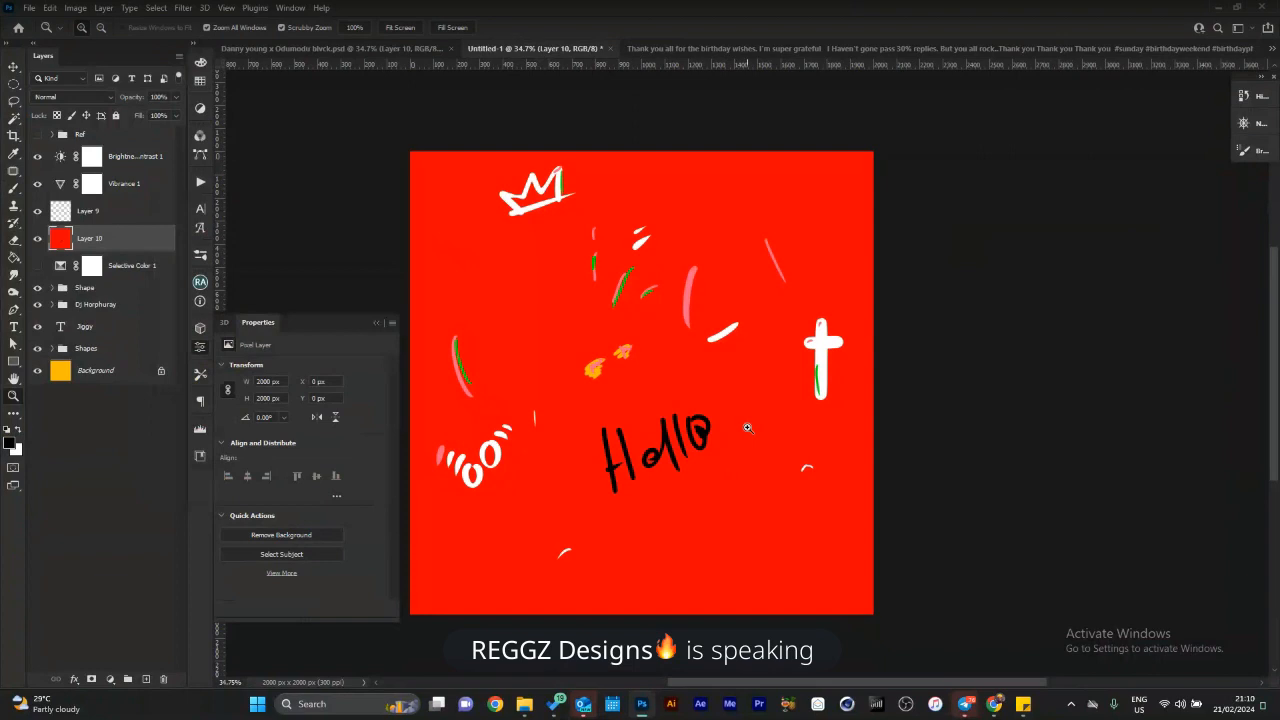
Handwrite a second "Hello" in white below the black one for contrast comparison.
key(b)
mouse_move(634, 532)
mouse_down()
mouse_move(680, 553)
mouse_move(707, 547)
mouse_move(685, 541)
mouse_move(714, 516)
mouse_move(691, 577)
mouse_up()
key(ctrl+z)
key(x)
key(ctrl+z)
mouse_move(712, 524)
mouse_down()
mouse_move(708, 571)
mouse_move(710, 555)
mouse_up()
mouse_move(726, 540)
mouse_down()
mouse_move(747, 514)
mouse_move(744, 551)
mouse_up()
mouse_move(762, 518)
mouse_down()
mouse_move(755, 545)
mouse_move(783, 530)
mouse_move(786, 511)
mouse_up()
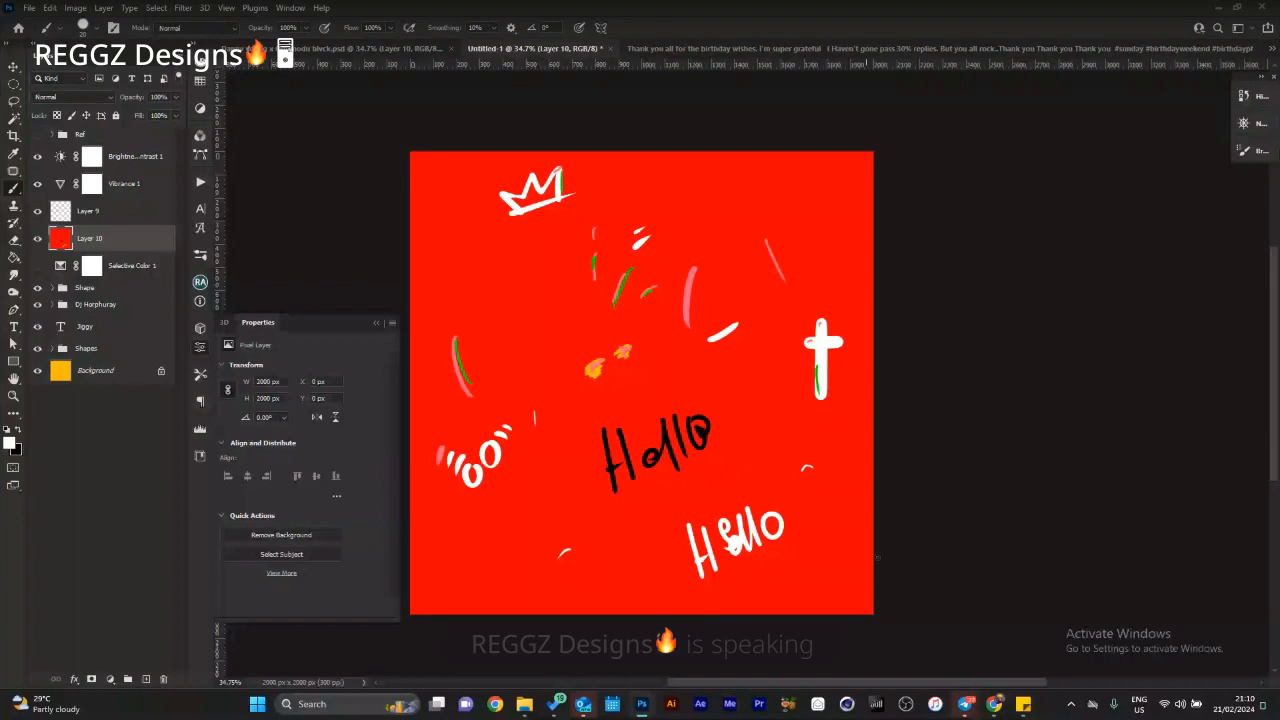
Undo the brushed "Hello" words, the red fill and the added layer.
click(1027, 652)
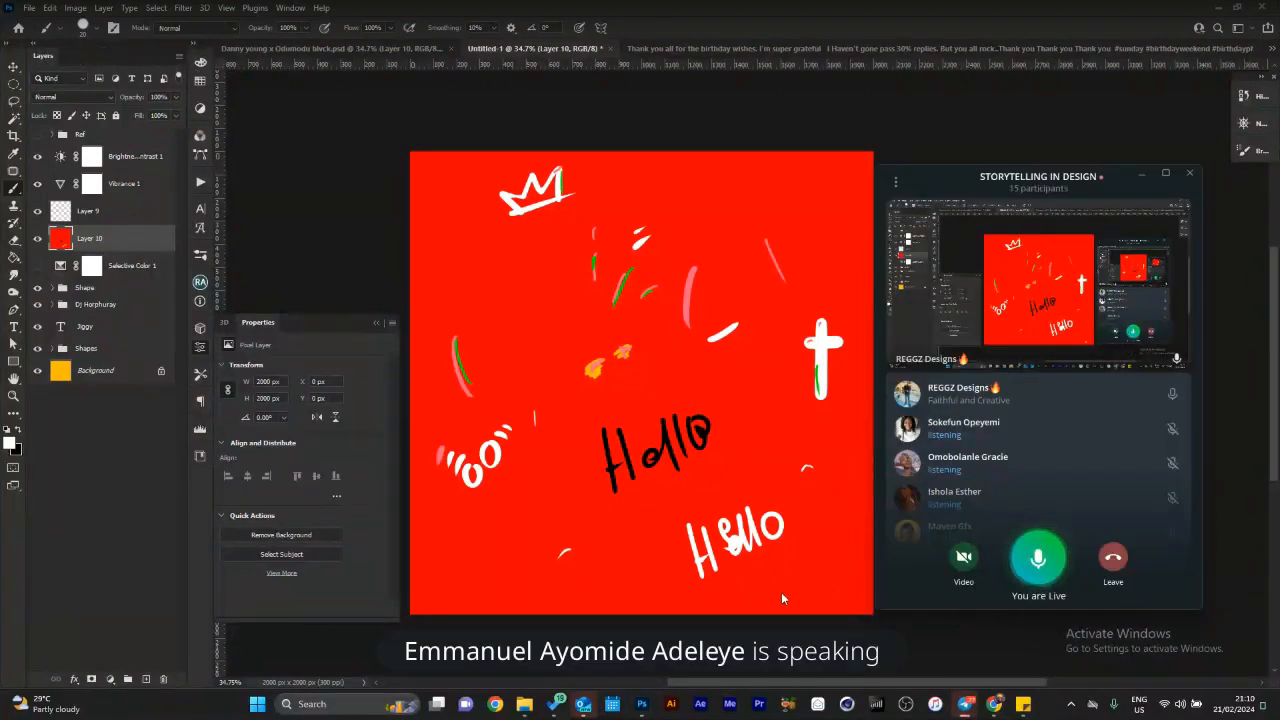
click(793, 535)
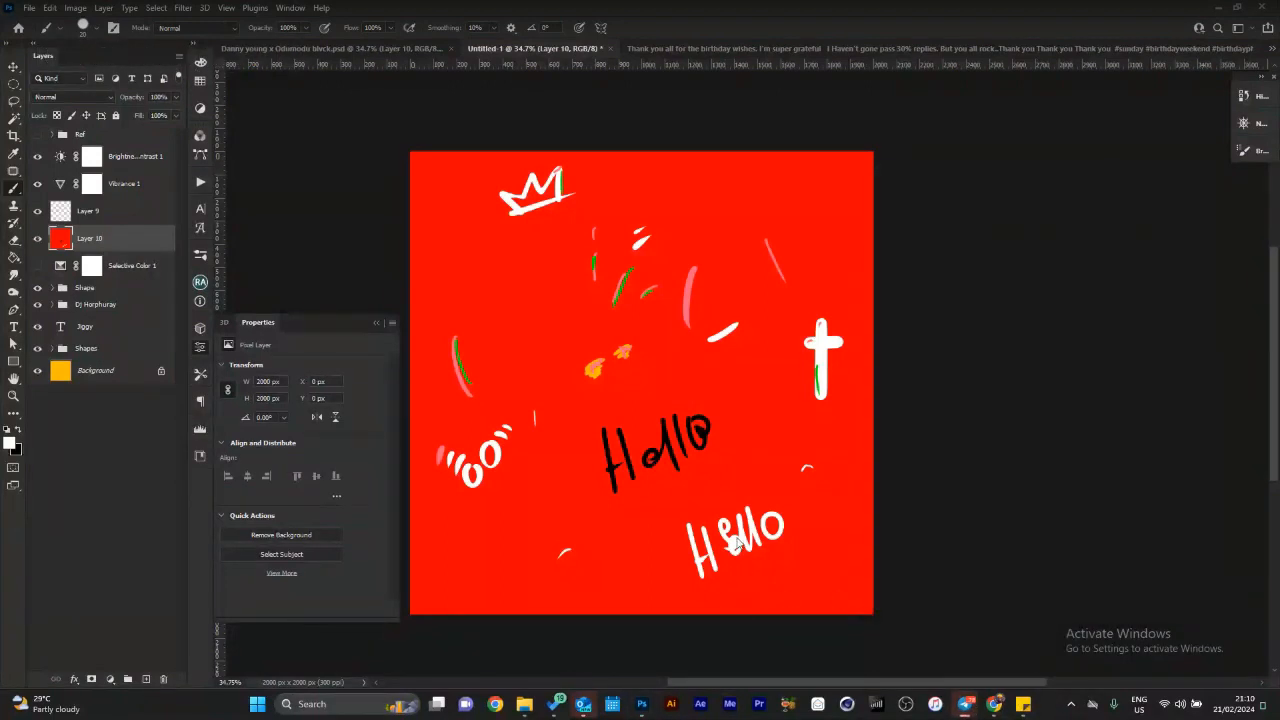
key(ctrl+z)
key(ctrl+z)
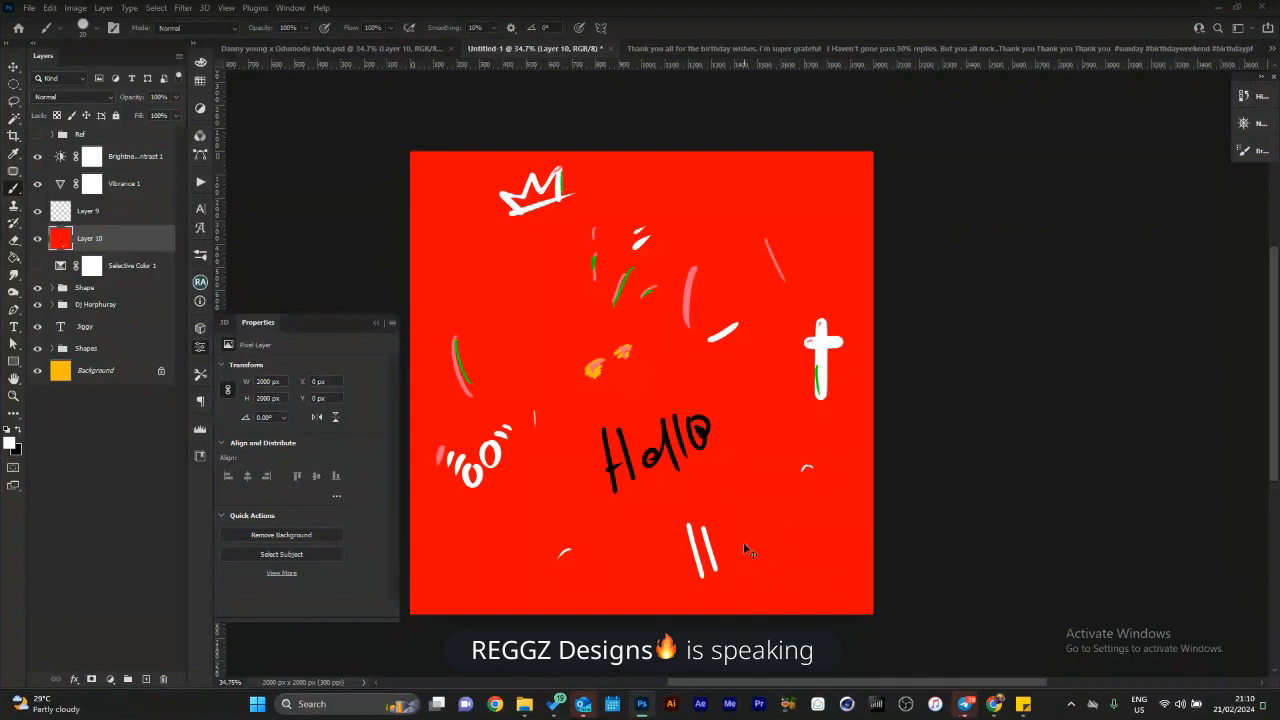
key(ctrl+z)
key(ctrl+z)
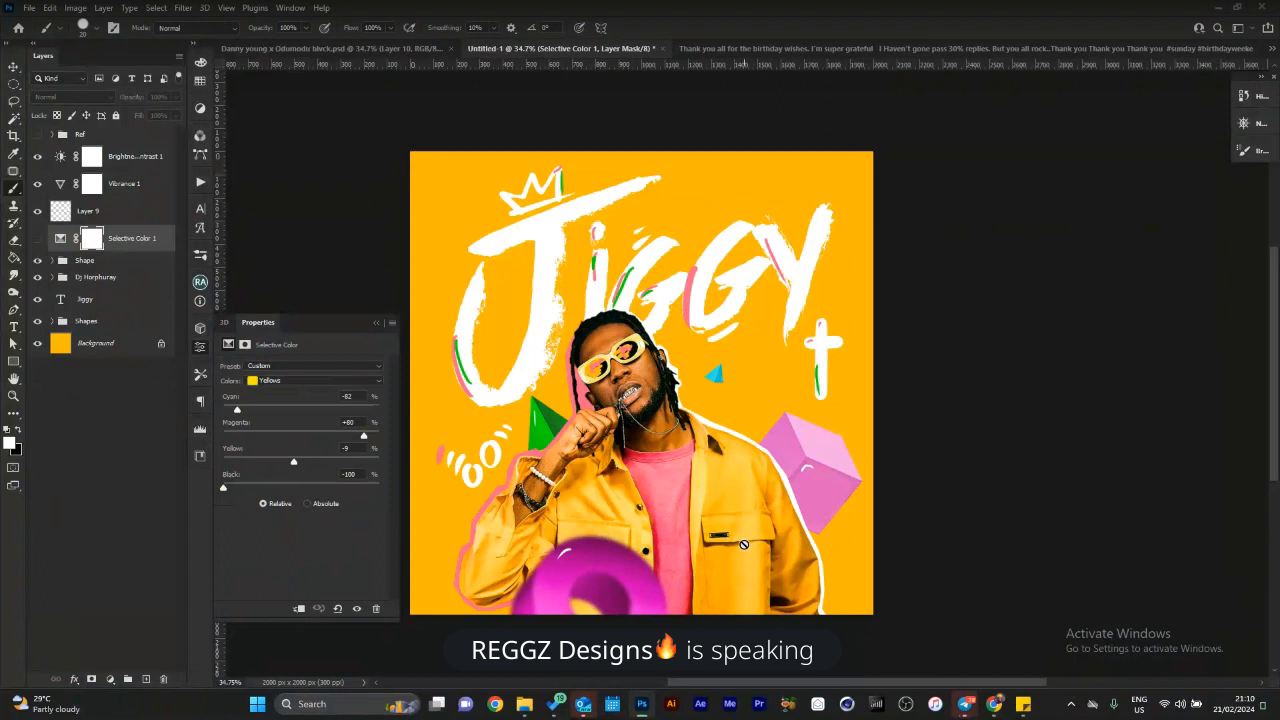
Switch to the Chrome browser and load pinterest.com in the Jumia page's tab.
key(alt+Tab)
key(alt+Tab)
key(alt+Tab)
key(alt+Tab)
key(alt+Tab)
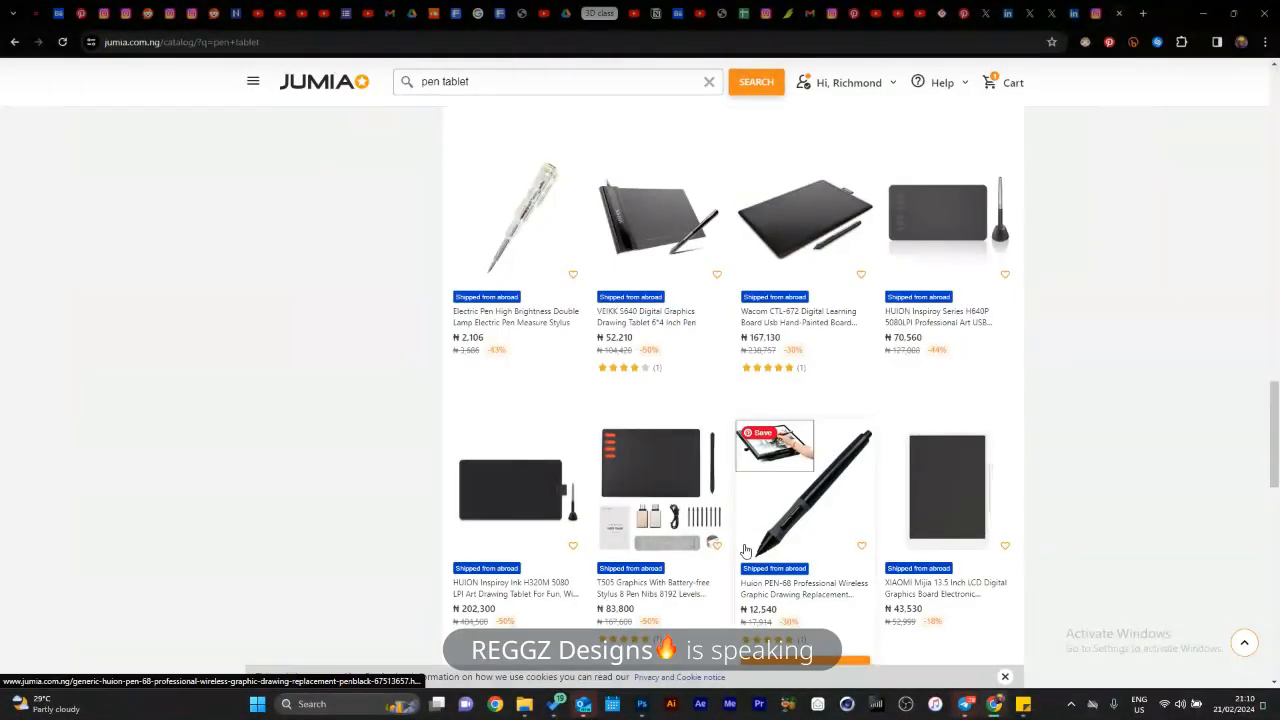
click(765, 41)
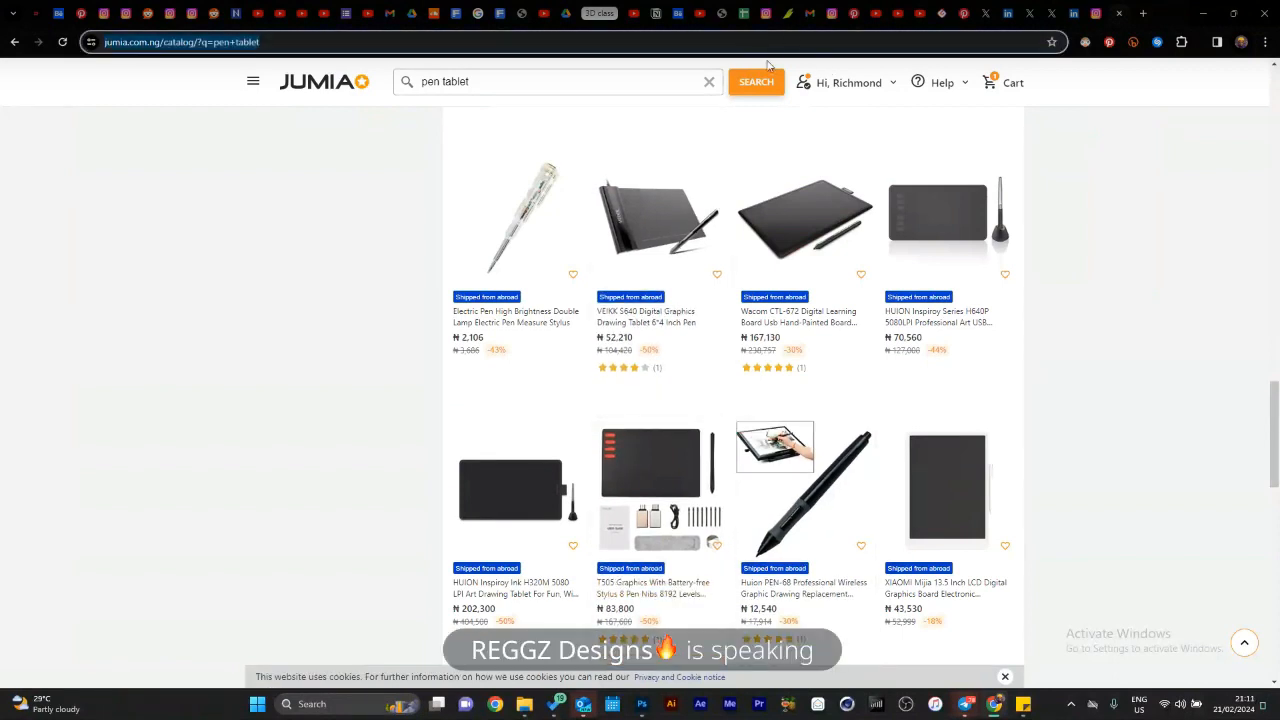
text(ins)
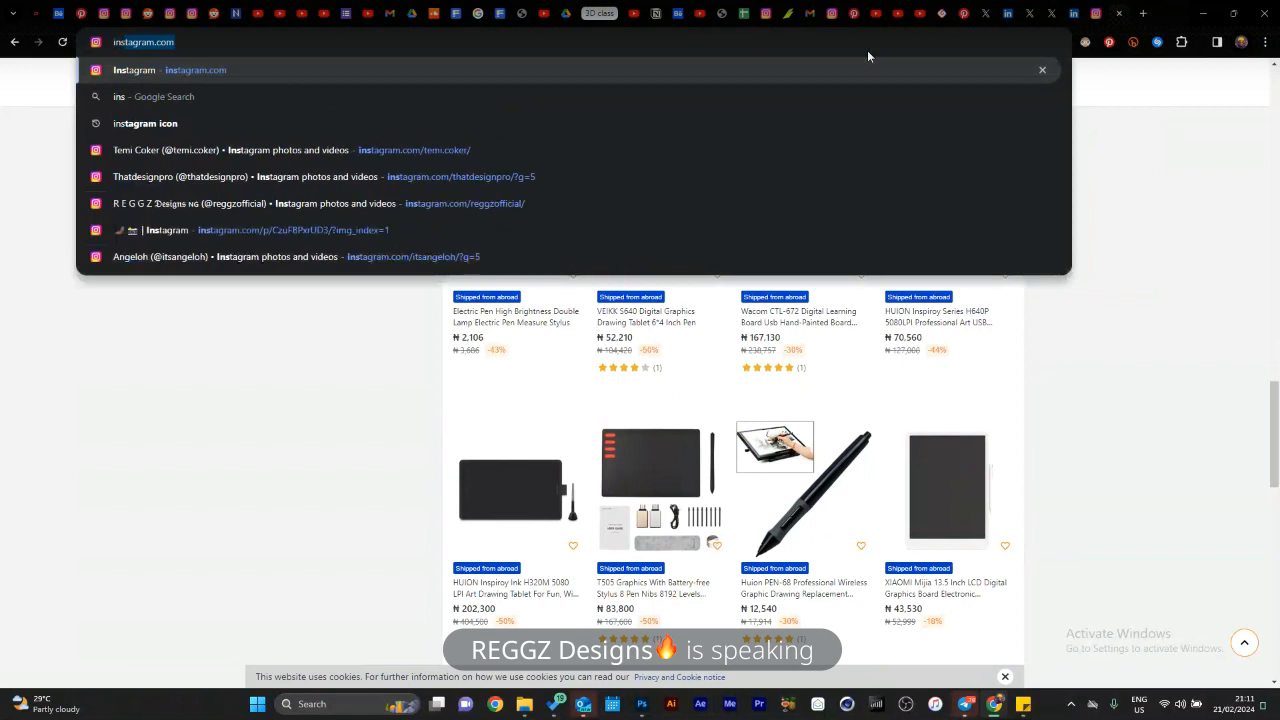
key(ctrl+a)
text(pinterest.com)
key(Return)
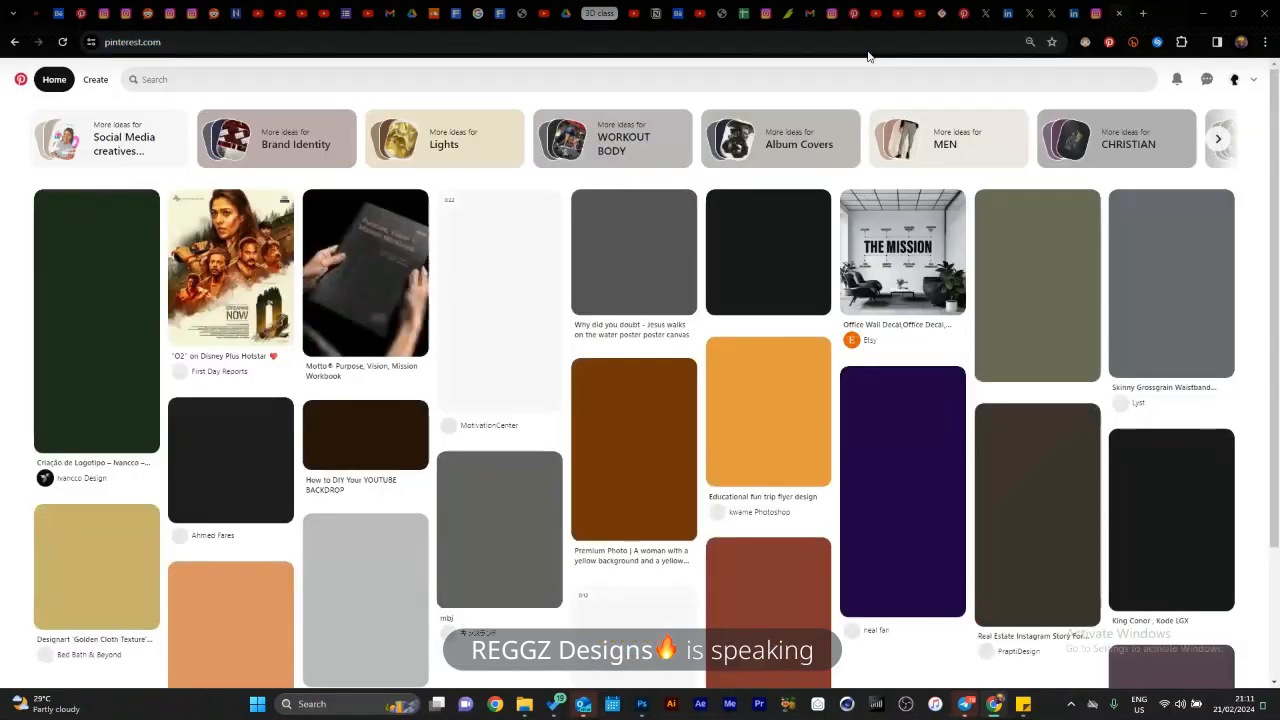
Go to the account's saved Pinterest boards and open the "Social Media creatives Branding" board.
click(1234, 82)
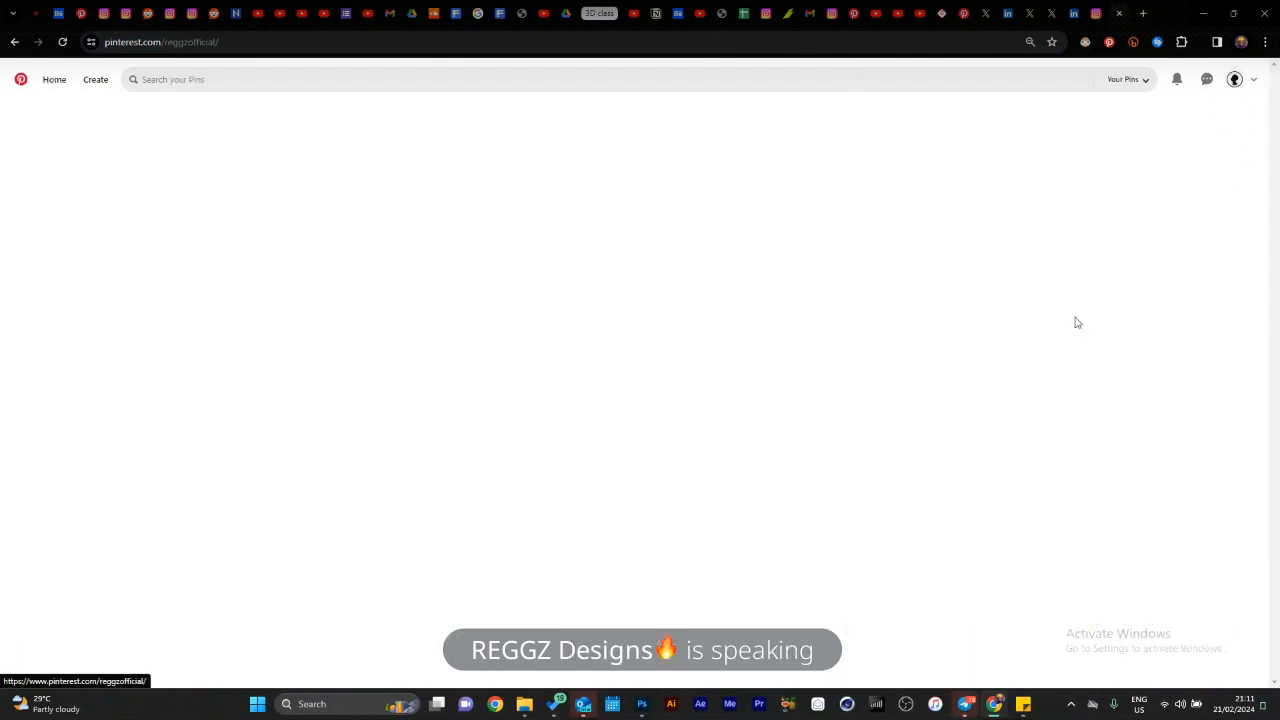
scroll(1277, 241, down, 2)
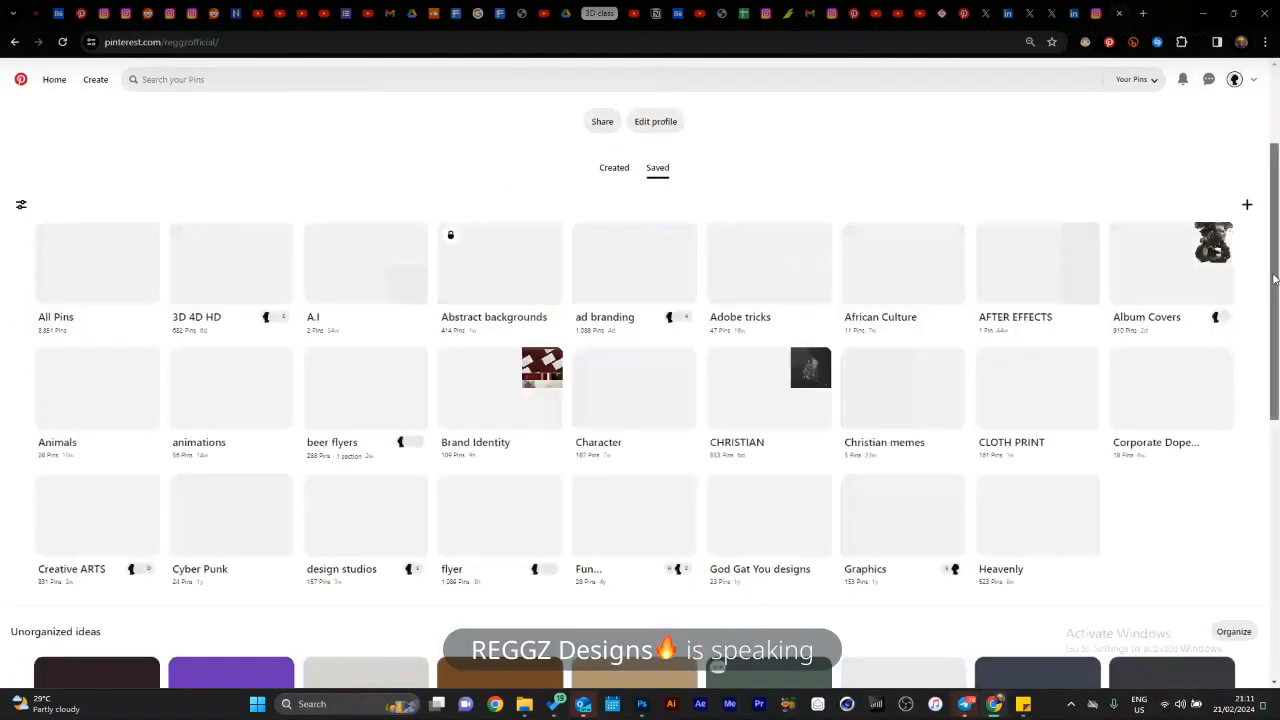
drag(1274, 279, 1279, 284)
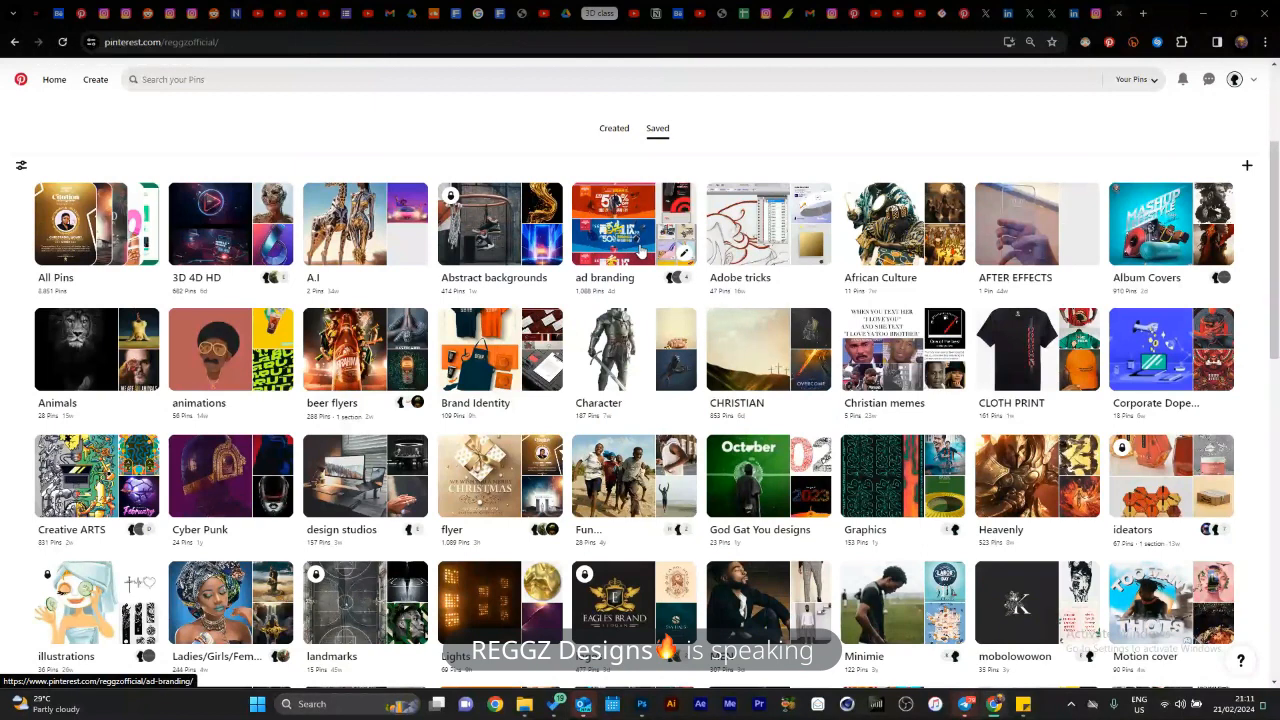
scroll(1208, 273, down, 2)
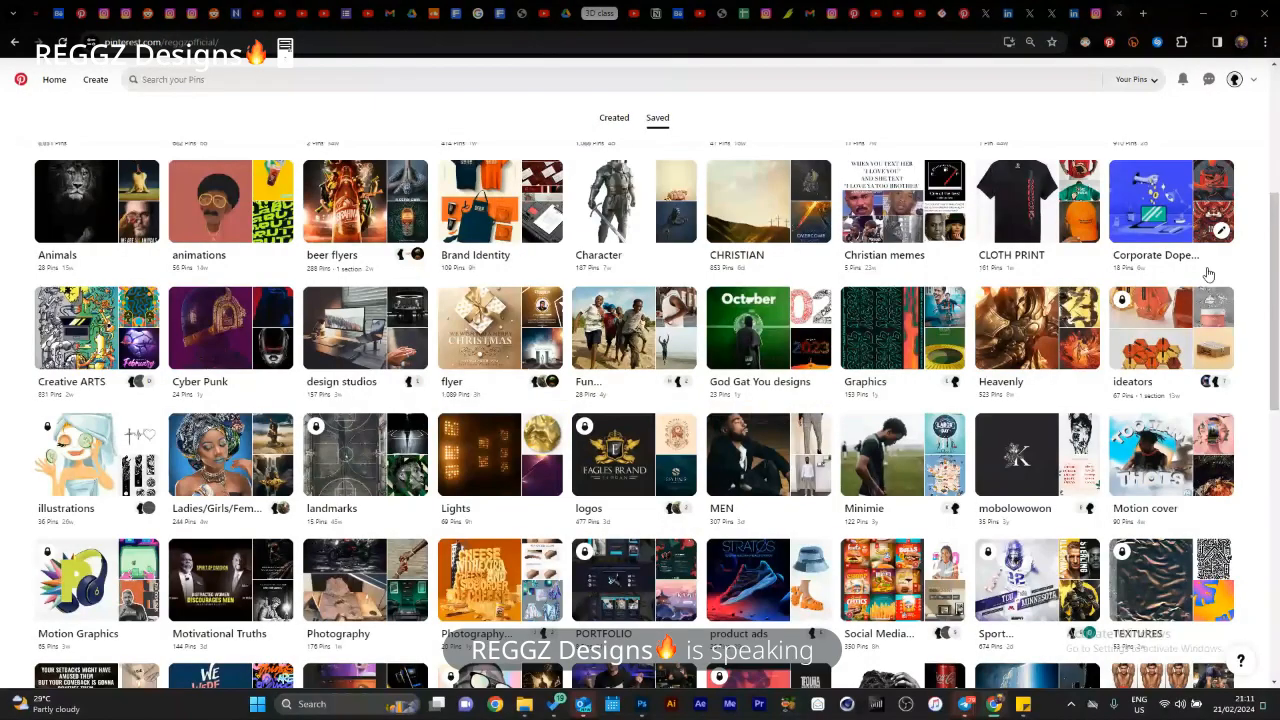
click(907, 572)
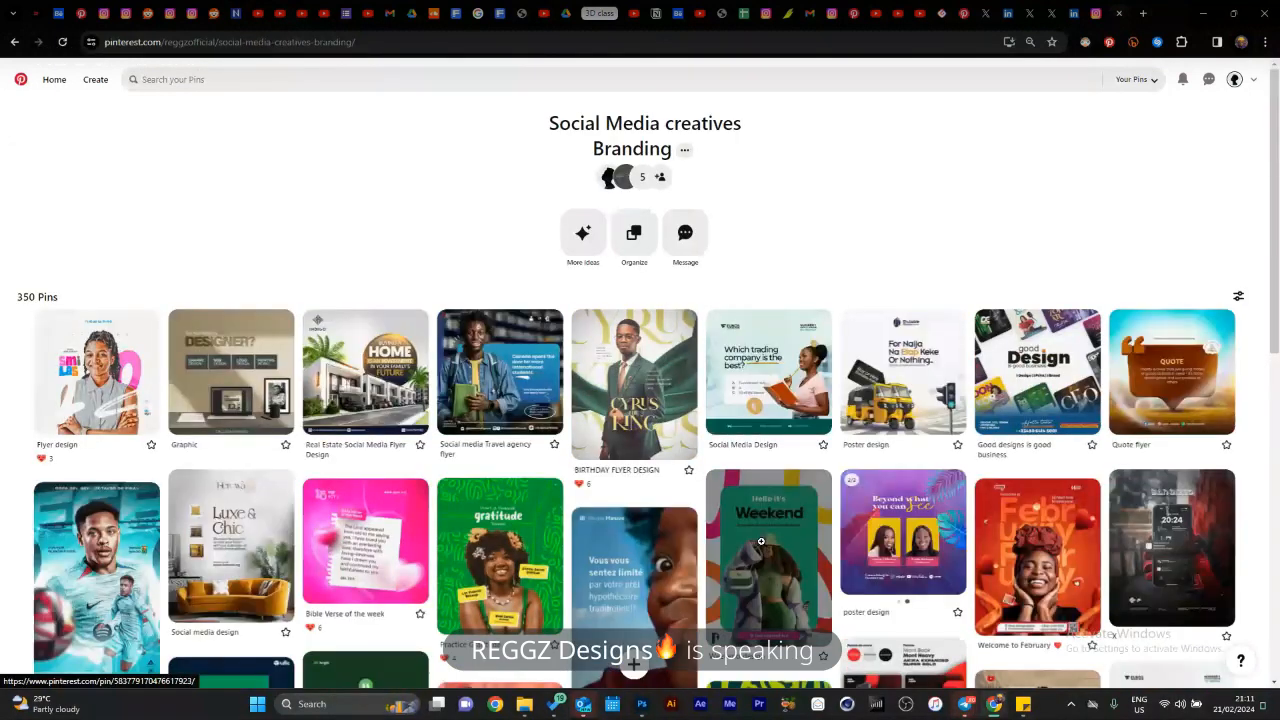
Open the green "Never Give Up" pin from the board and copy its image.
scroll(800, 427, down, 3)
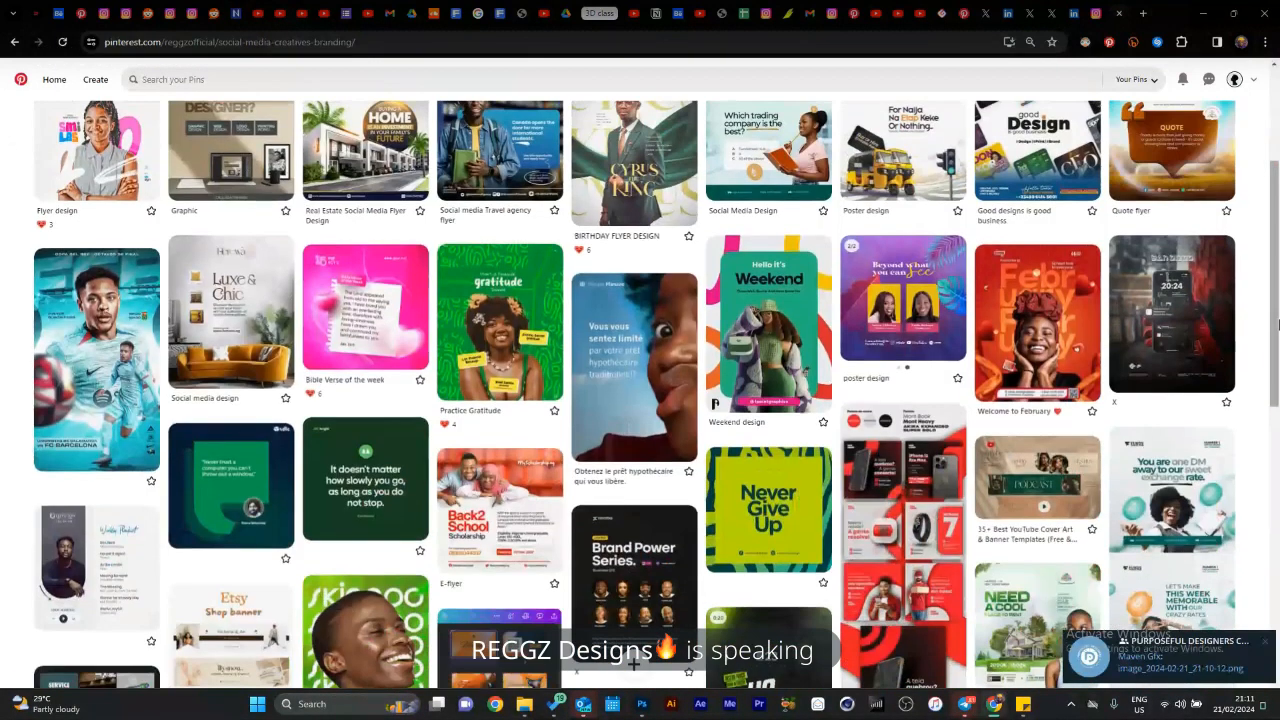
click(800, 427)
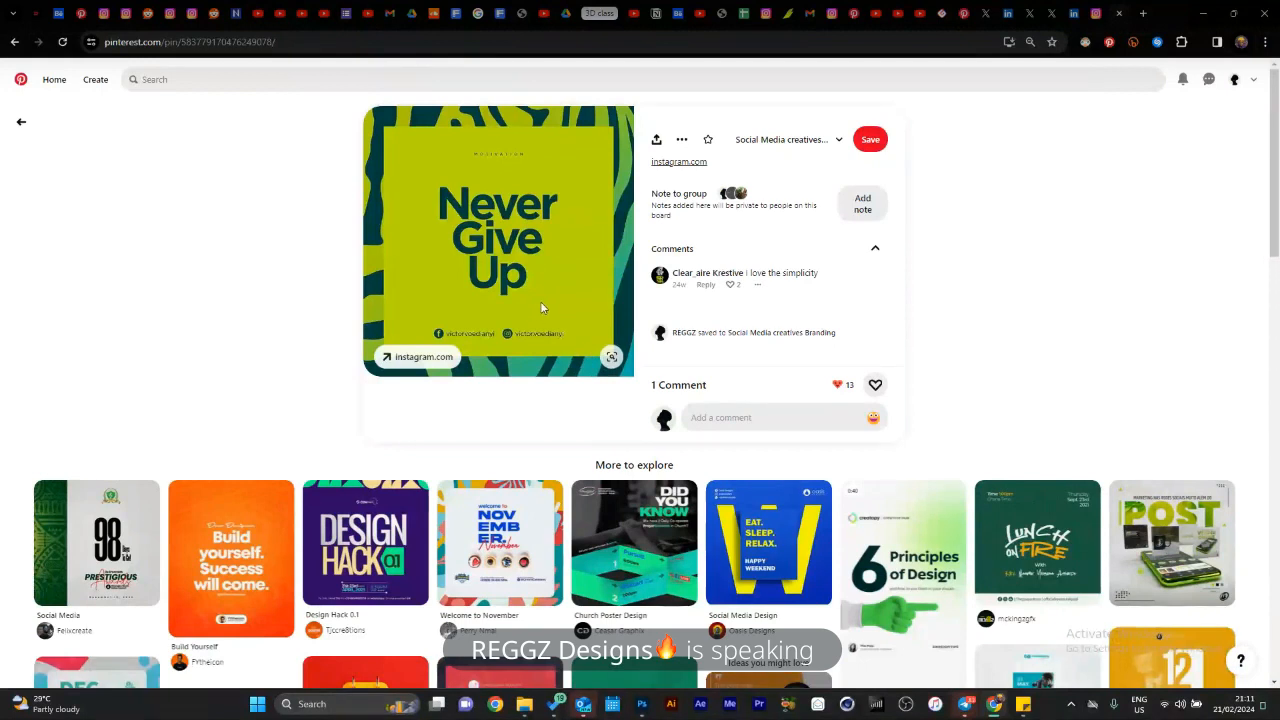
right_click(556, 297)
click(595, 346)
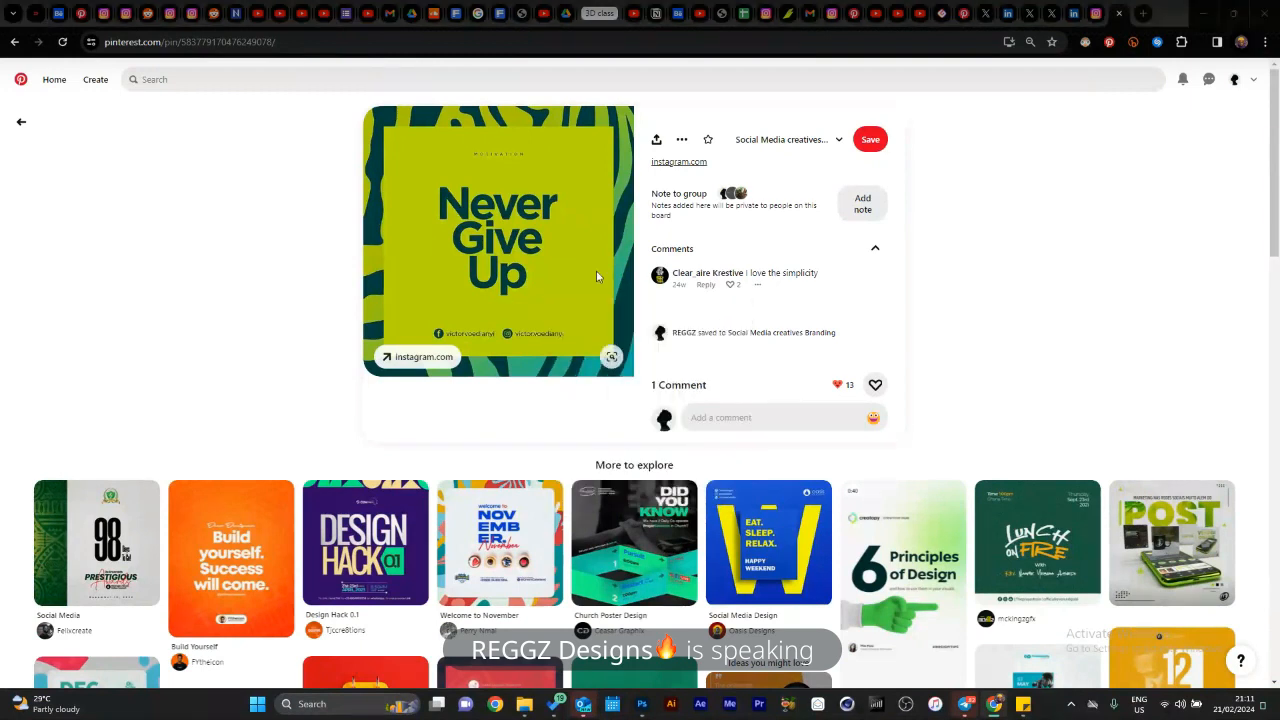
Switch back to Photoshop, paste the "Never Give Up" image above Layer 9 and enlarge it to about 1410 px square.
key(alt+Tab)
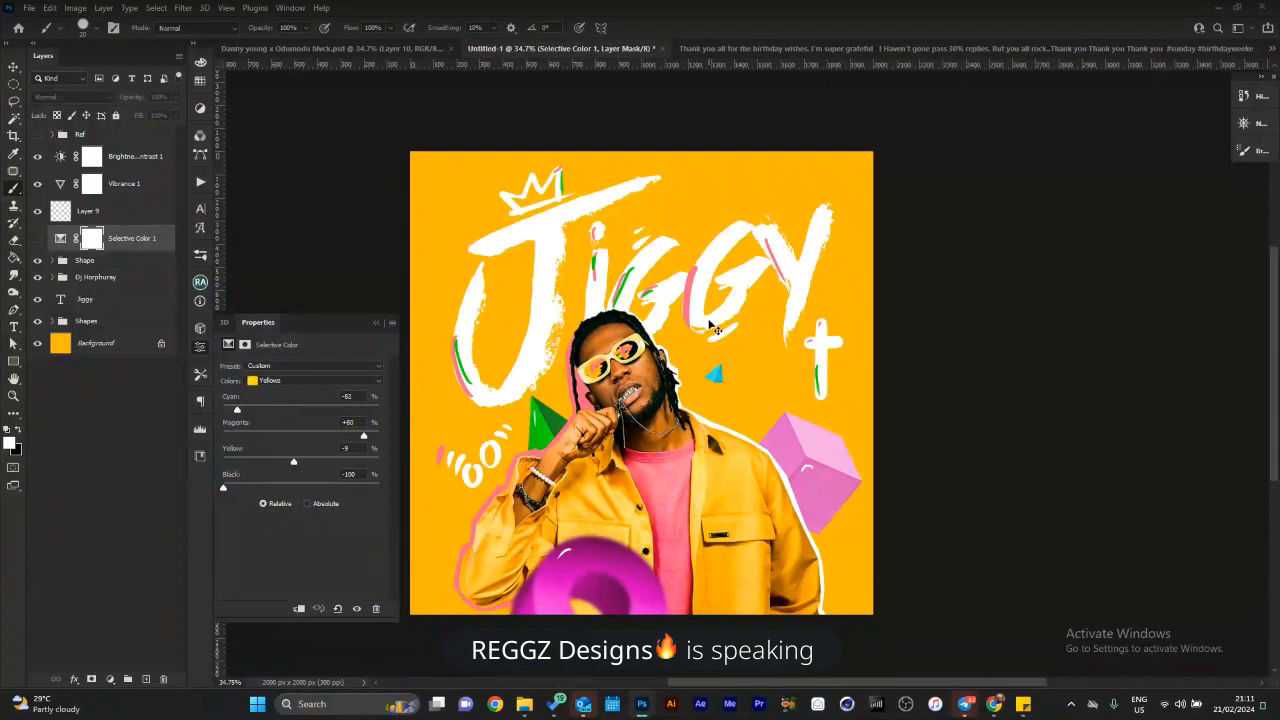
ctrl+click(576, 316)
key(ctrl+v)
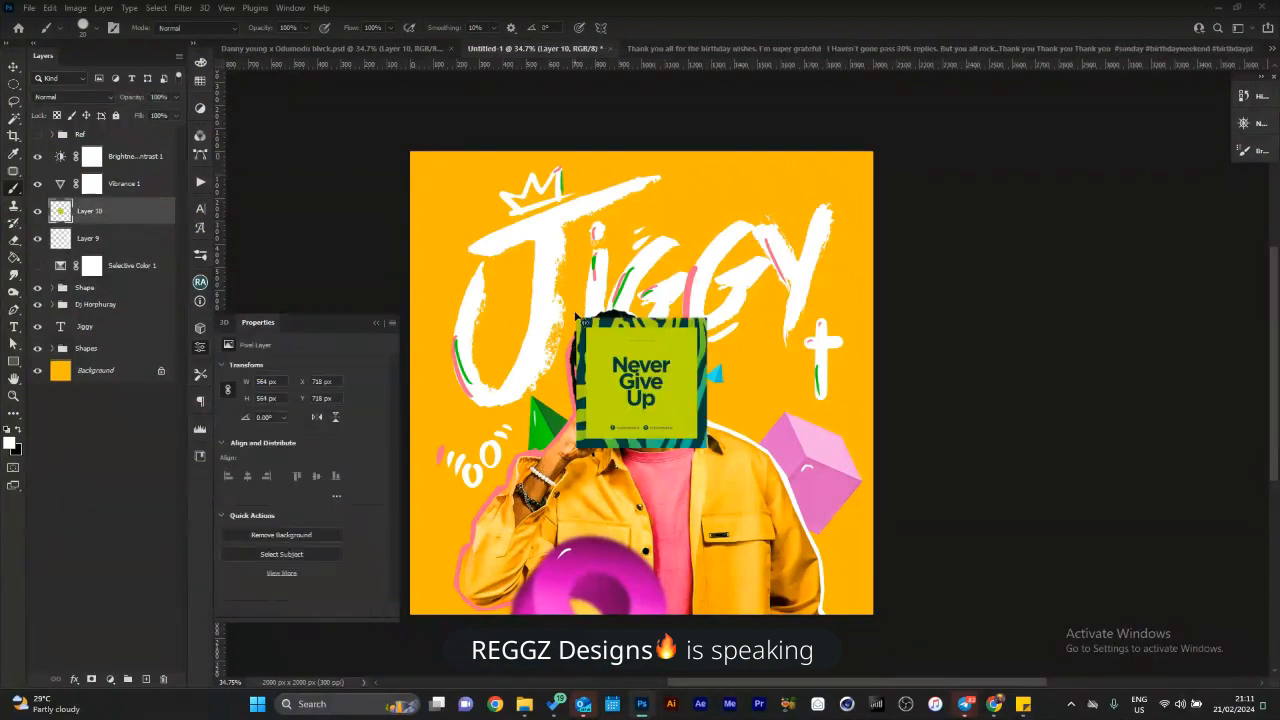
key(ctrl+t)
drag(638, 314, 654, 210)
key(Return)
key(t)
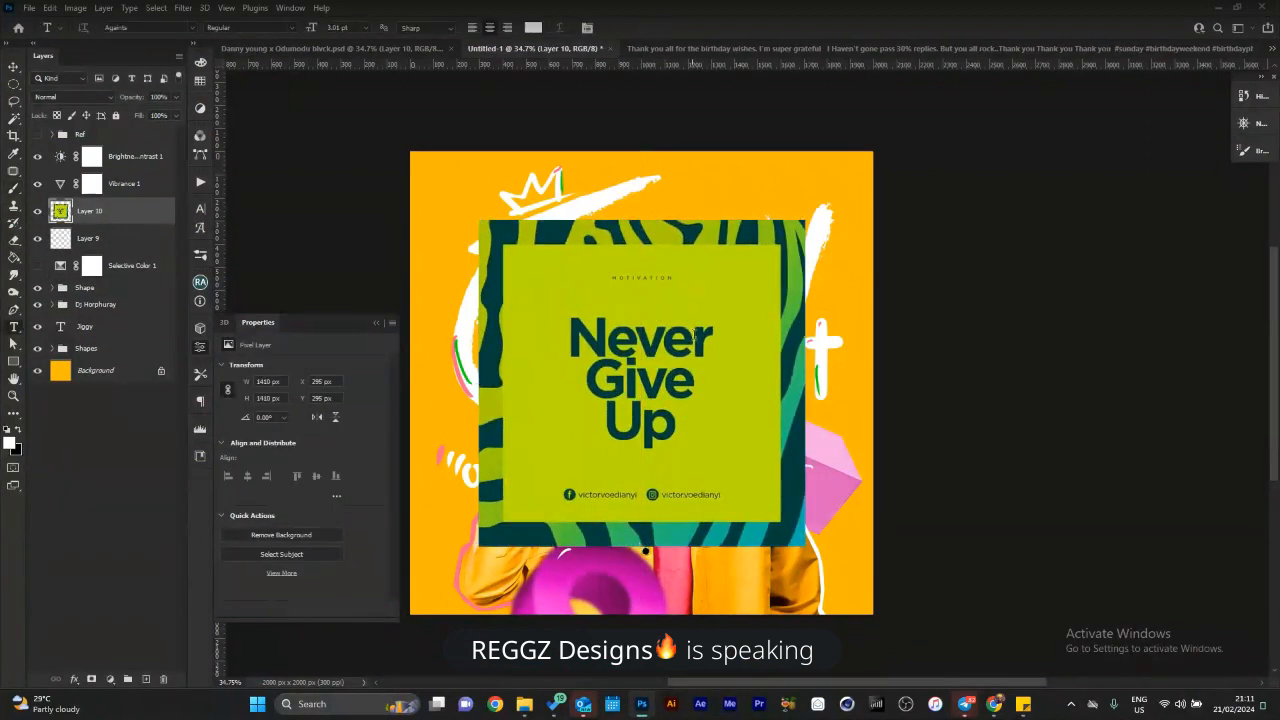
click(707, 290)
key(Escape)
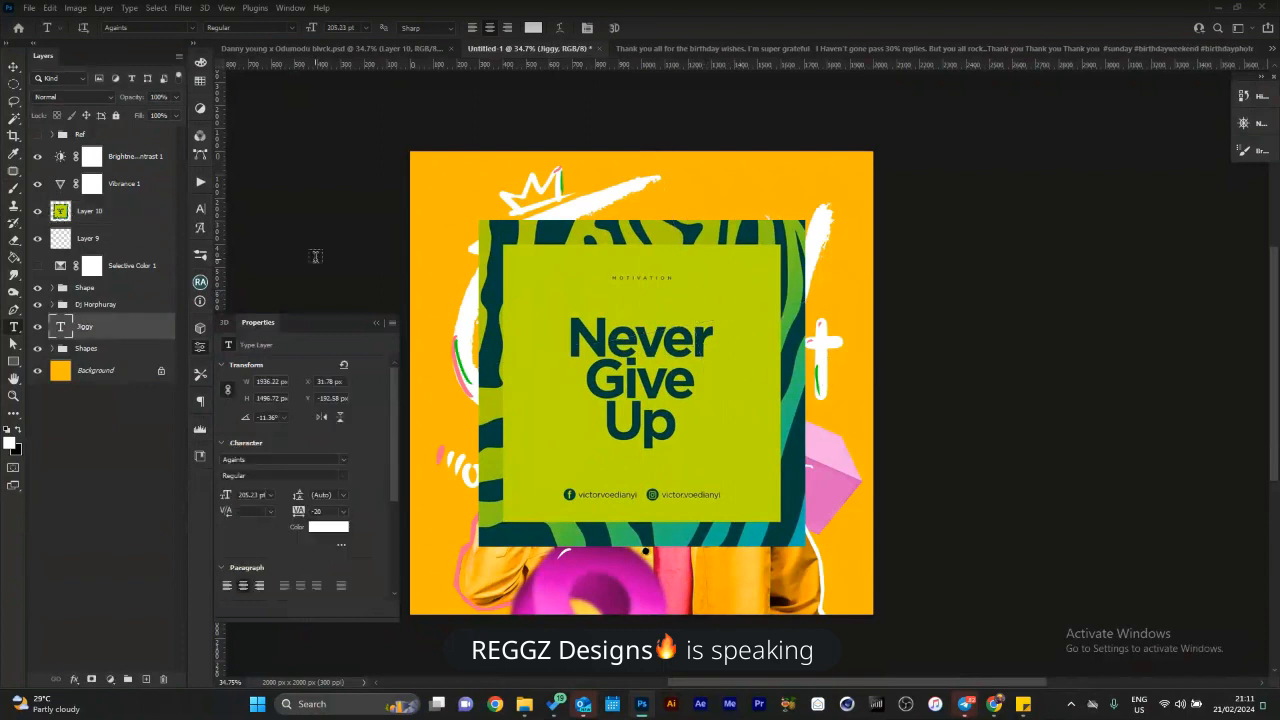
Create a new empty layer and bring it to the top of the layer stack for brush work.
key(b)
key(ctrl+shift+n)
key(Return)
key(ctrl+shift+bracketright)
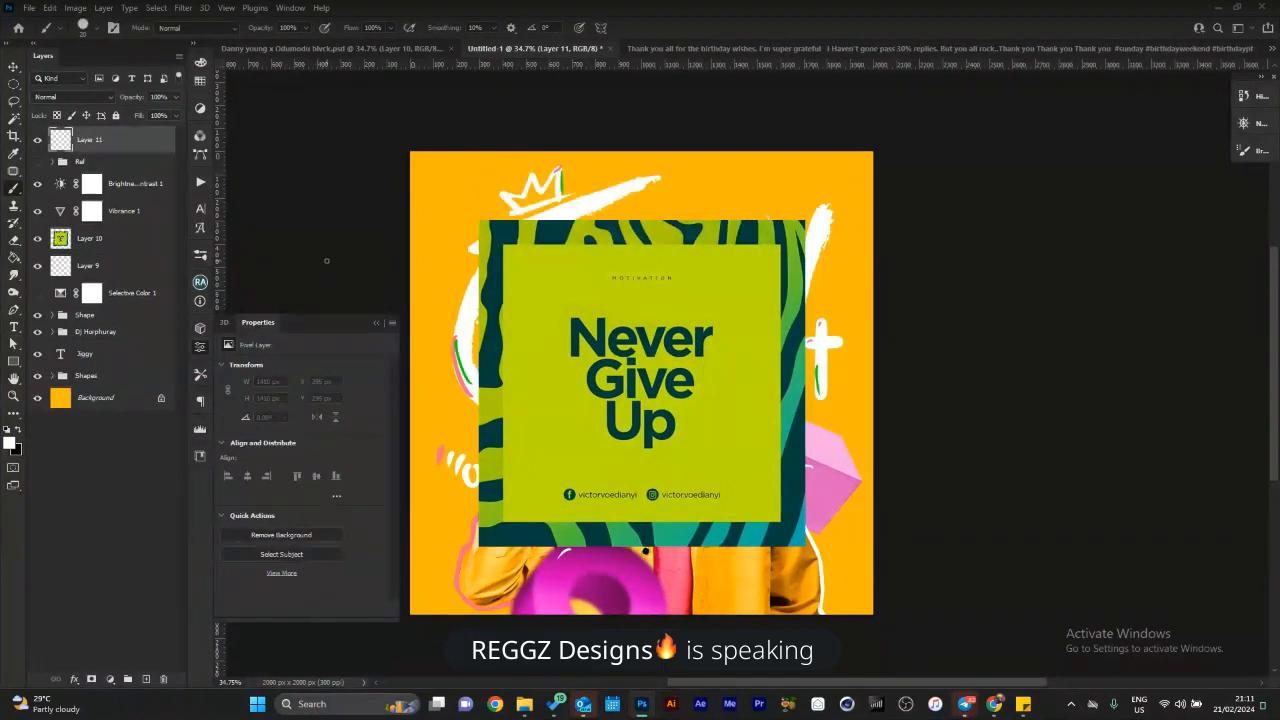
Sample the background's orange-yellow and handwrite "Hello" about 400 px wide beside and below the word "Up".
alt+click(426, 272)
drag(526, 288, 531, 316)
key(ctrl+z)
mouse_move(684, 460)
mouse_down()
mouse_move(745, 433)
mouse_move(762, 438)
mouse_move(757, 457)
mouse_up()
key(z)
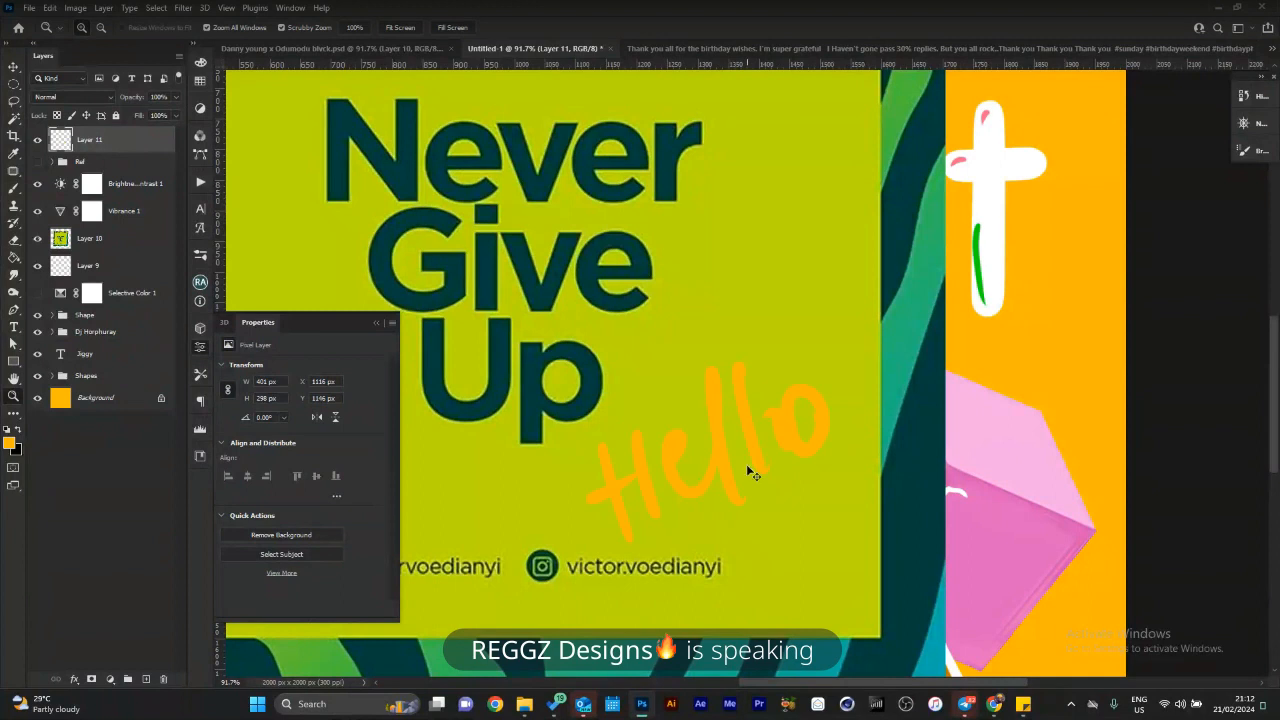
Sample the dark green of the "Never Give Up" lettering and brush a handwritten "Hello" just above the word "Never".
alt+click(746, 466)
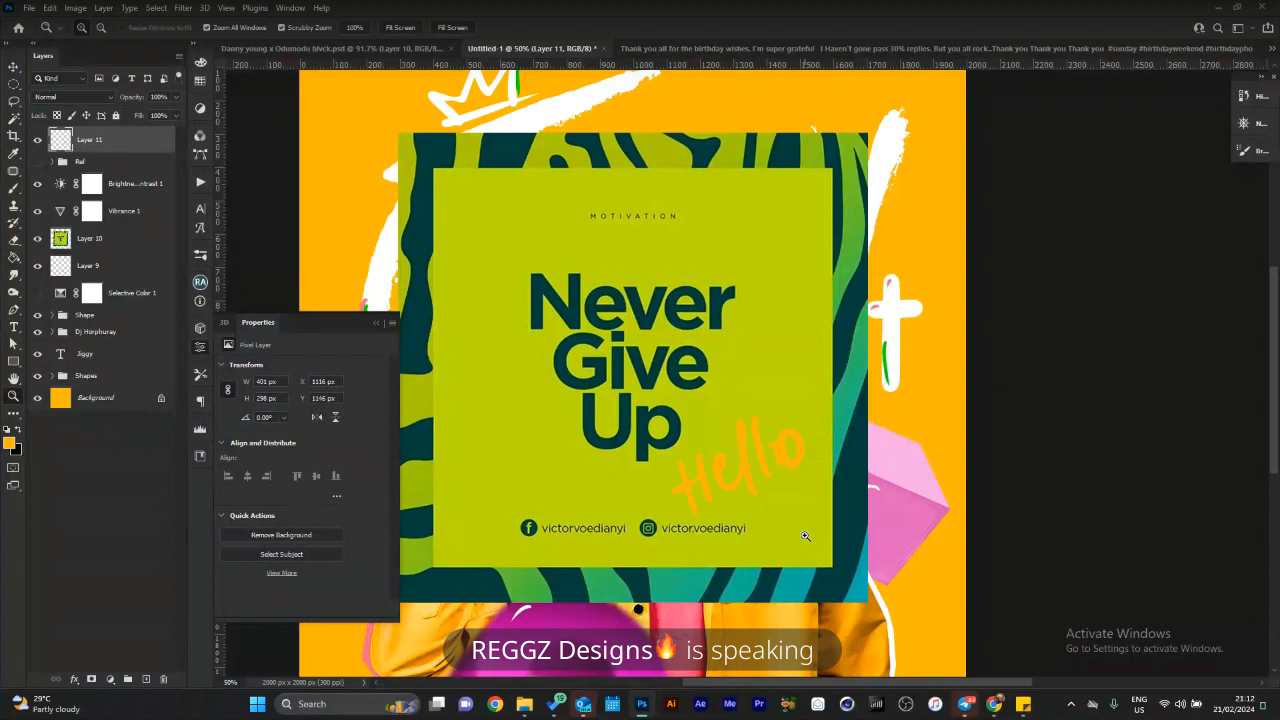
key(b)
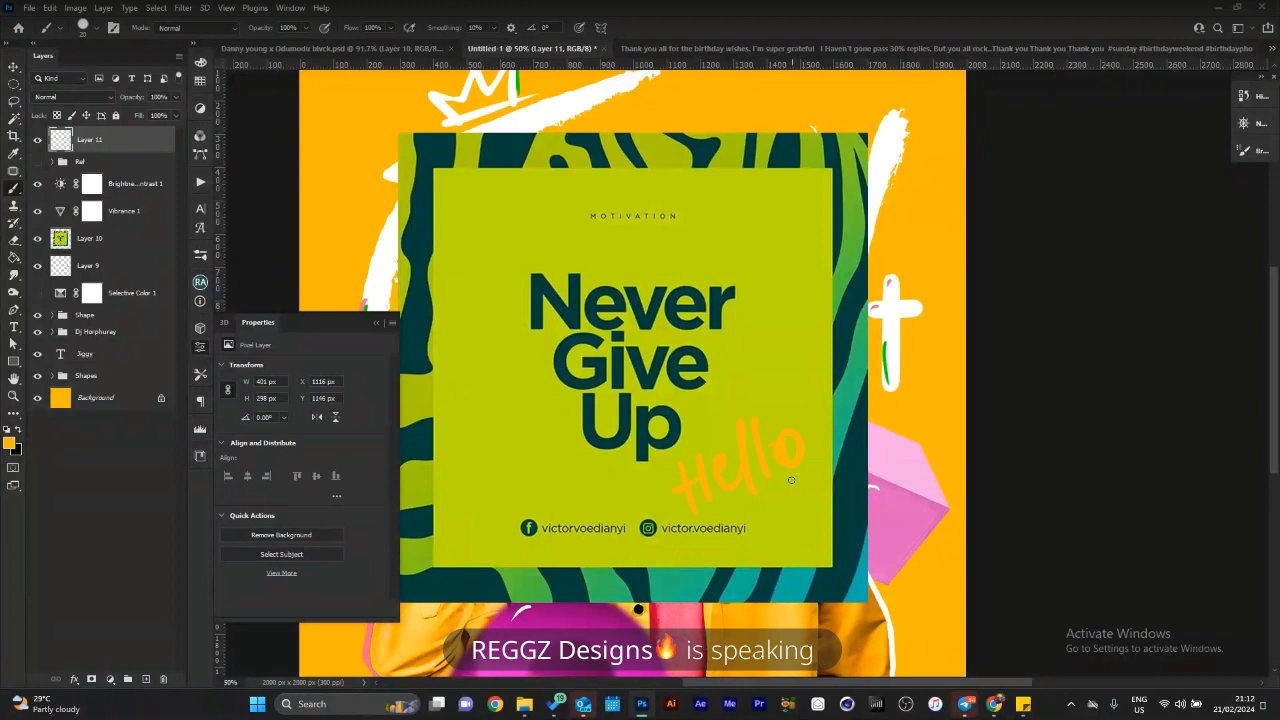
alt+click(645, 315)
click(634, 237)
mouse_move(638, 266)
mouse_down()
mouse_move(651, 277)
mouse_move(680, 256)
mouse_up()
mouse_move(682, 262)
mouse_down()
mouse_move(707, 237)
mouse_move(711, 266)
mouse_move(736, 246)
mouse_up()
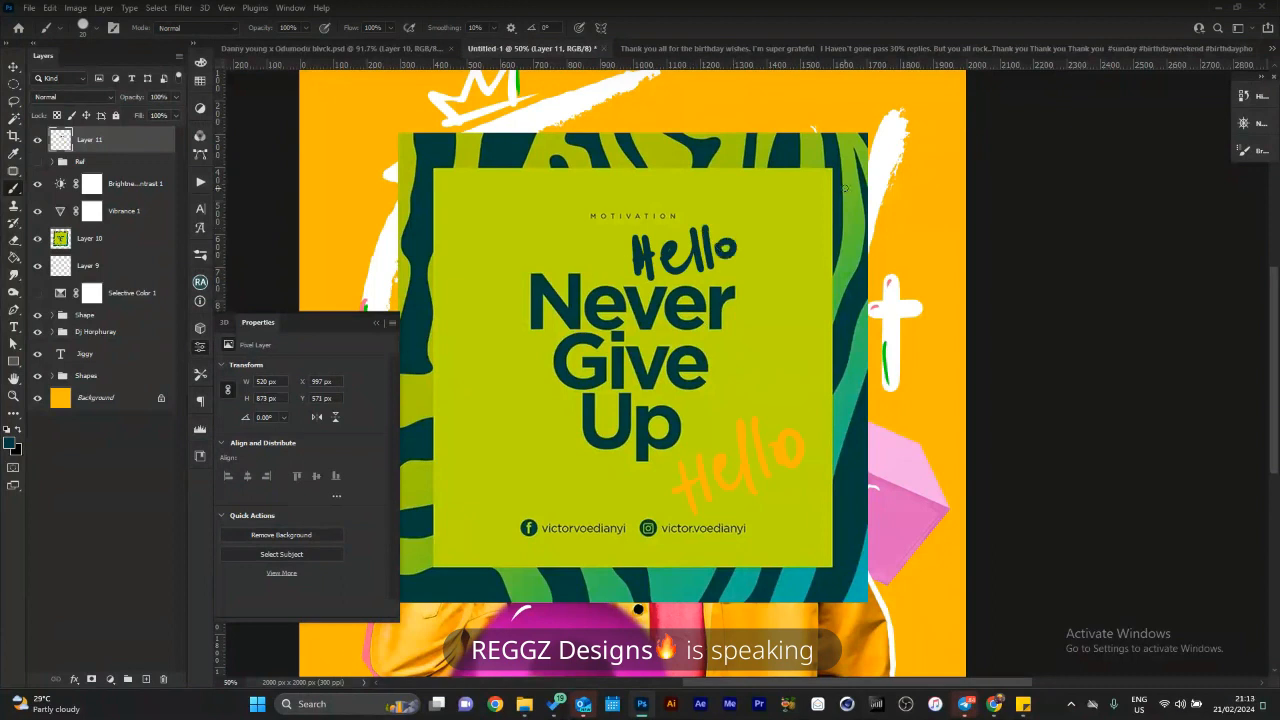
Delete the handwriting layer and the "Never Give Up" reference image on Layer 10 from the Jiggy design.
key(Delete)
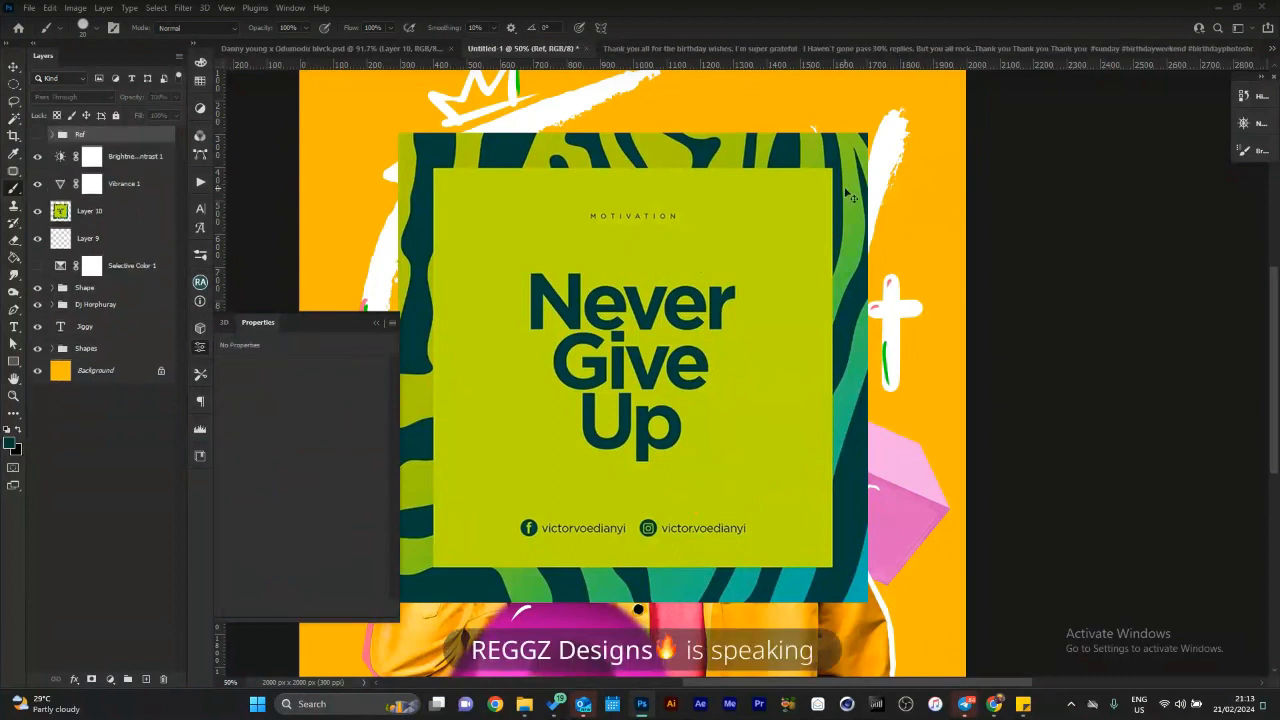
click(114, 220)
key(Delete)
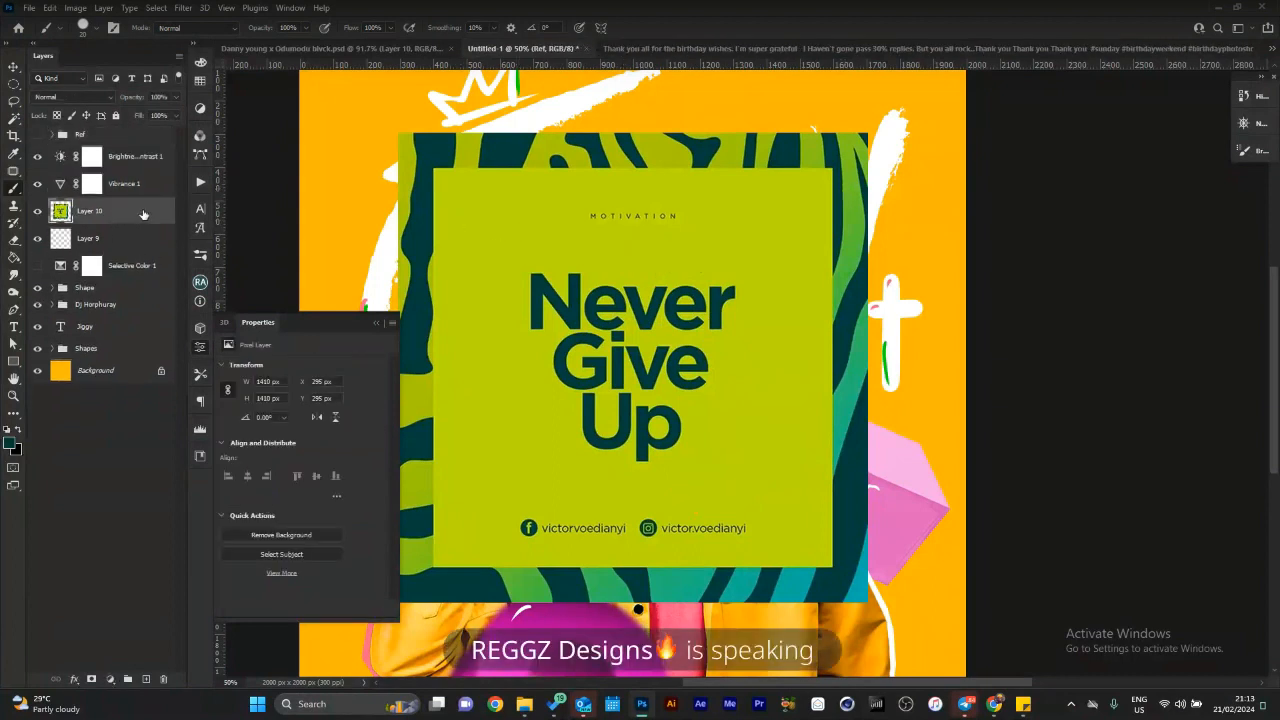
key(Delete)
key(alt+Tab)
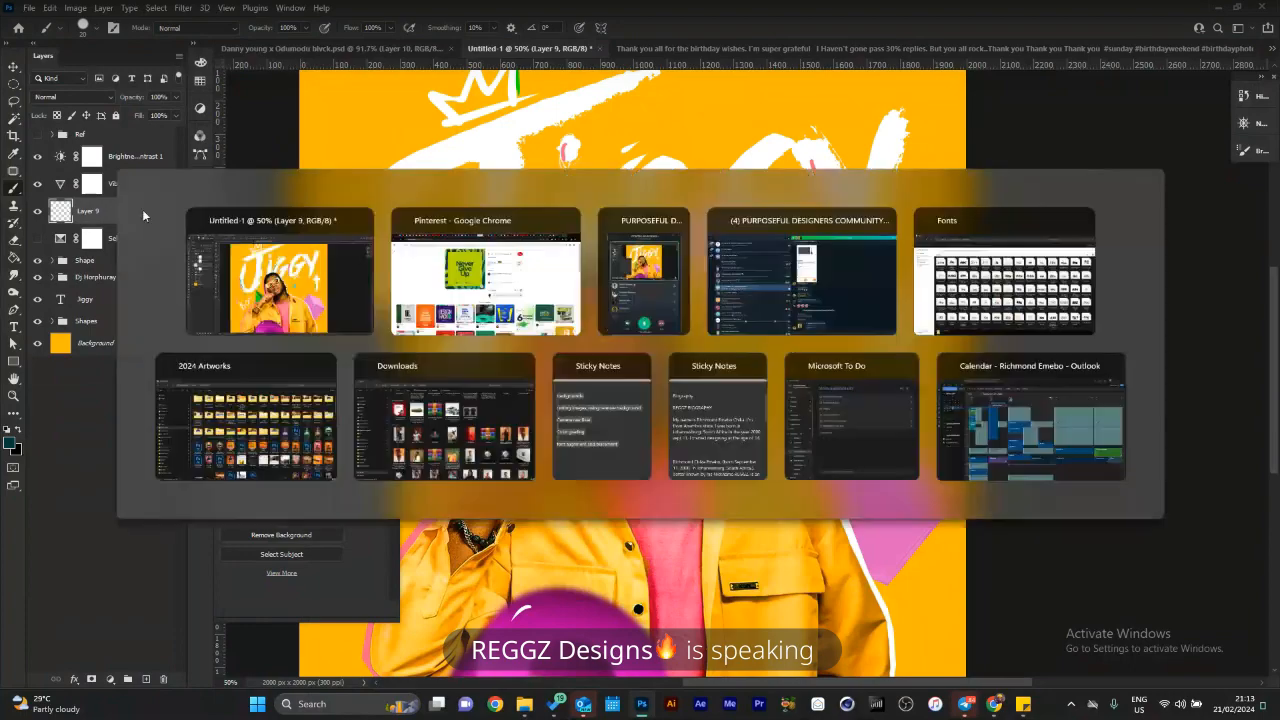
key(alt+Tab)
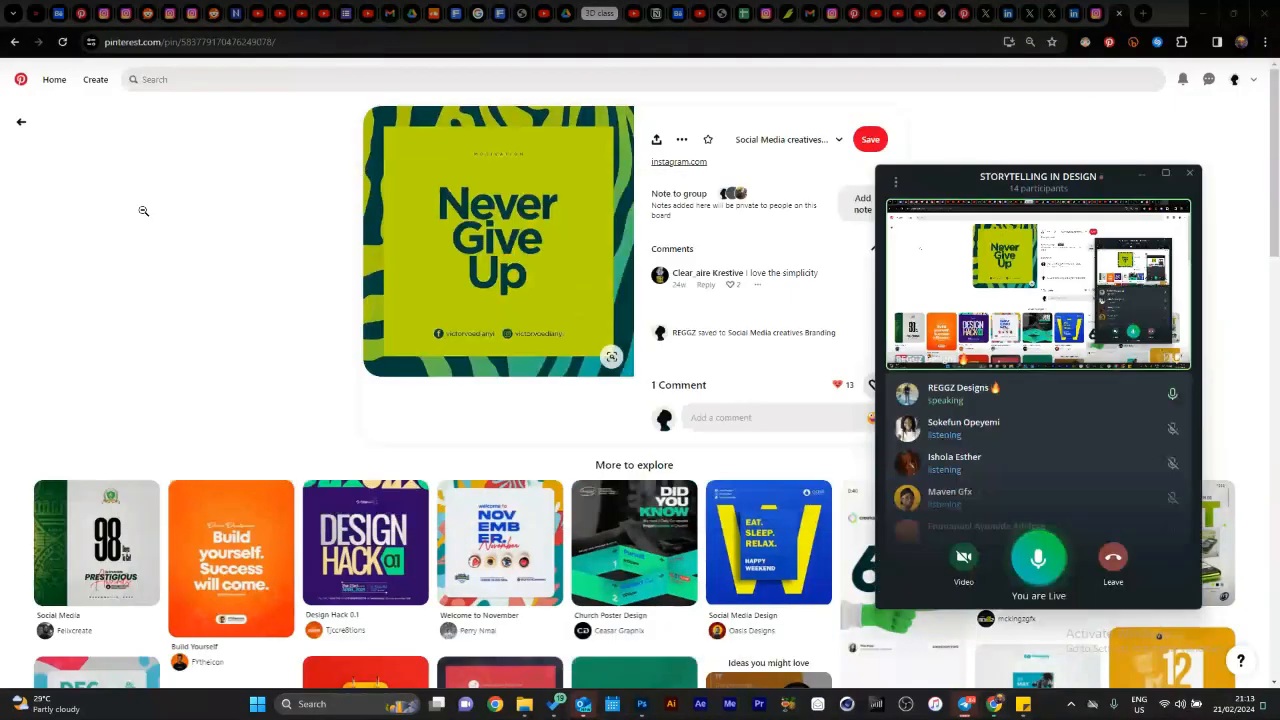
key(alt+Tab)
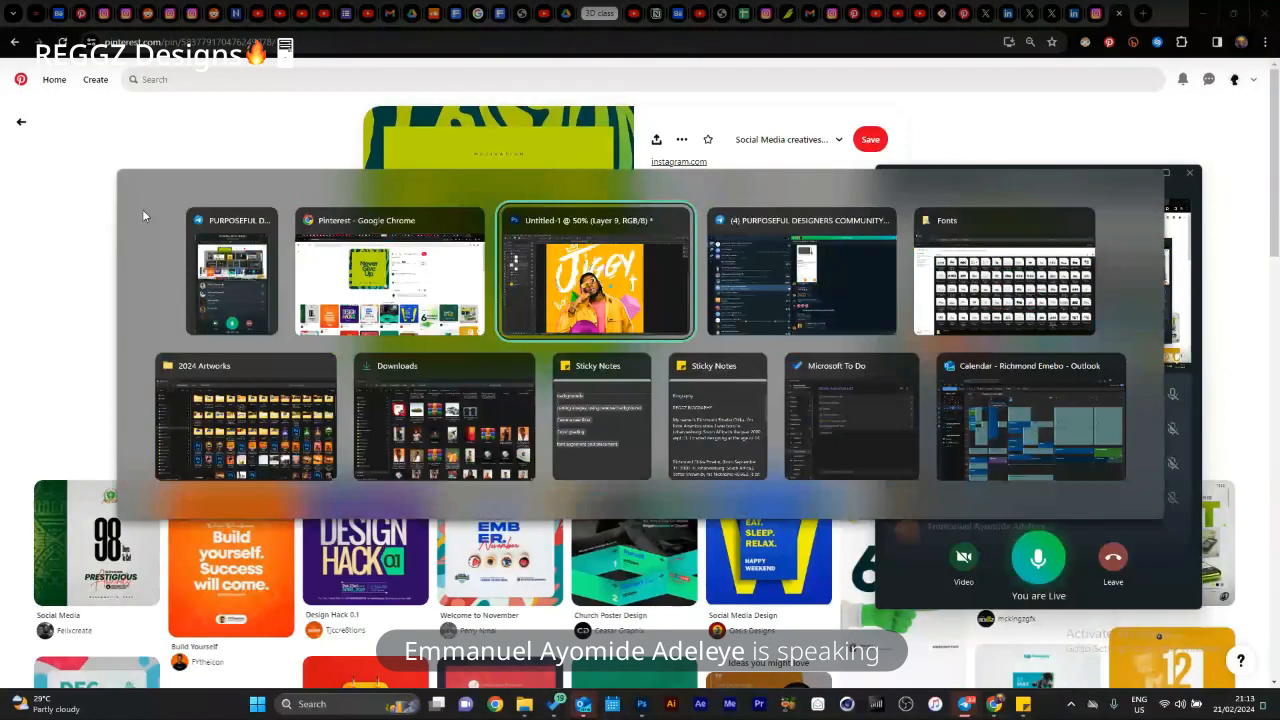
key(alt+Tab)
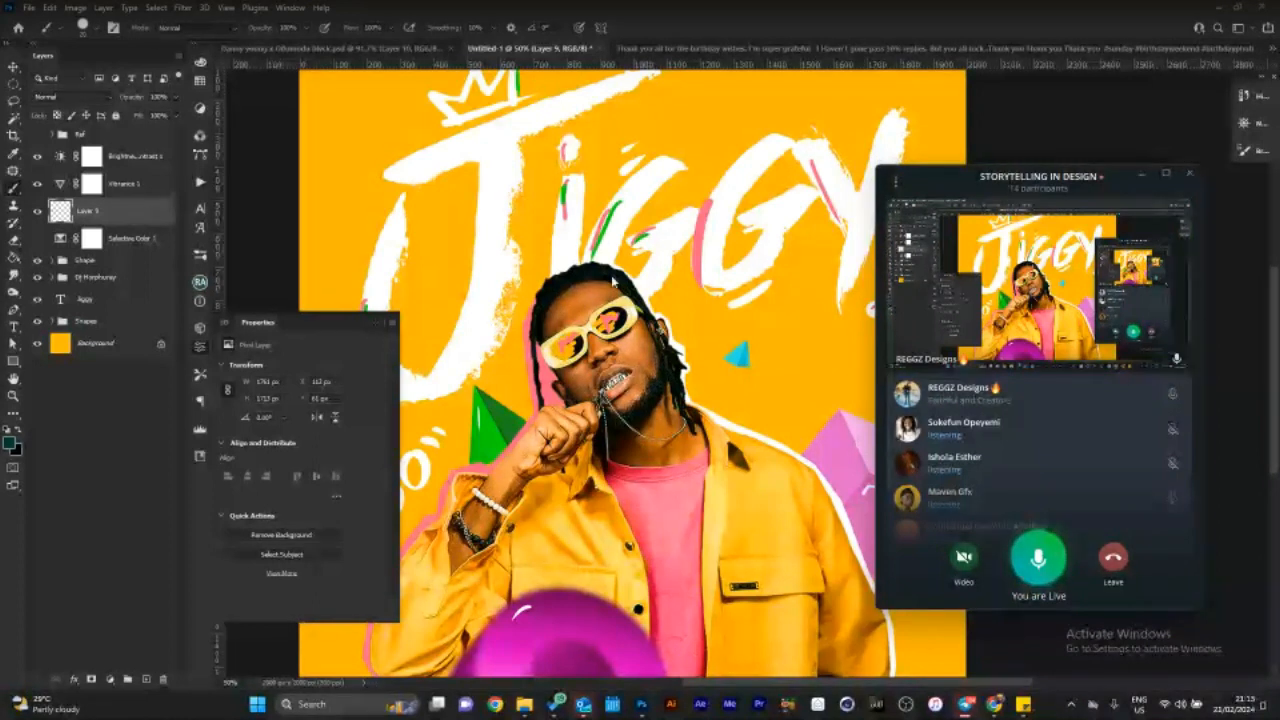
scroll(925, 408, down, 5)
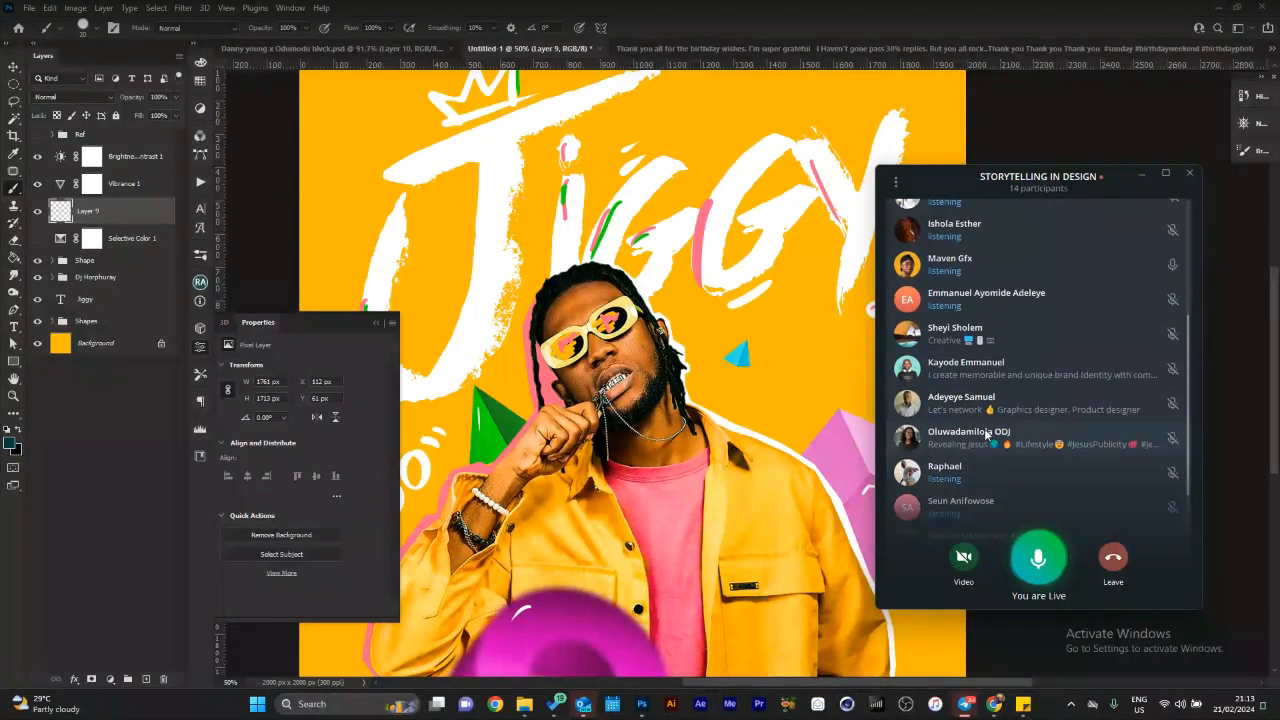
scroll(987, 432, up, 5)
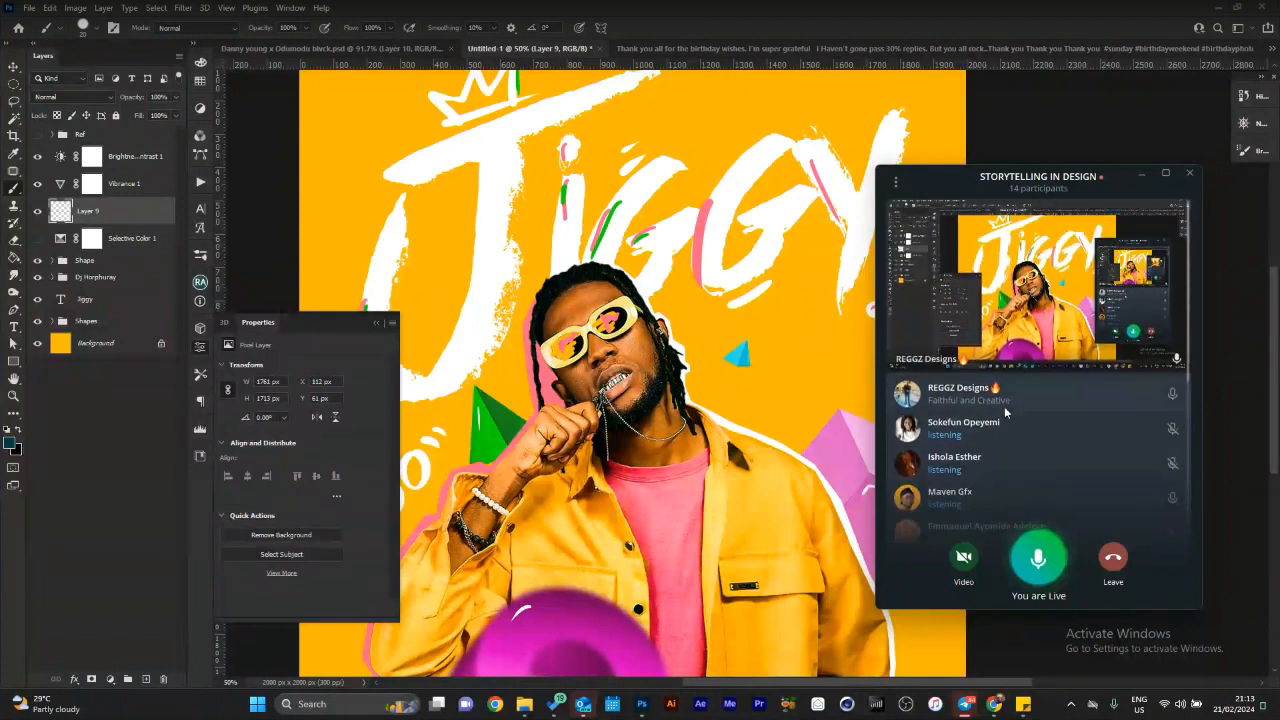
scroll(1005, 412, down, 1)
scroll(1005, 412, up, 1)
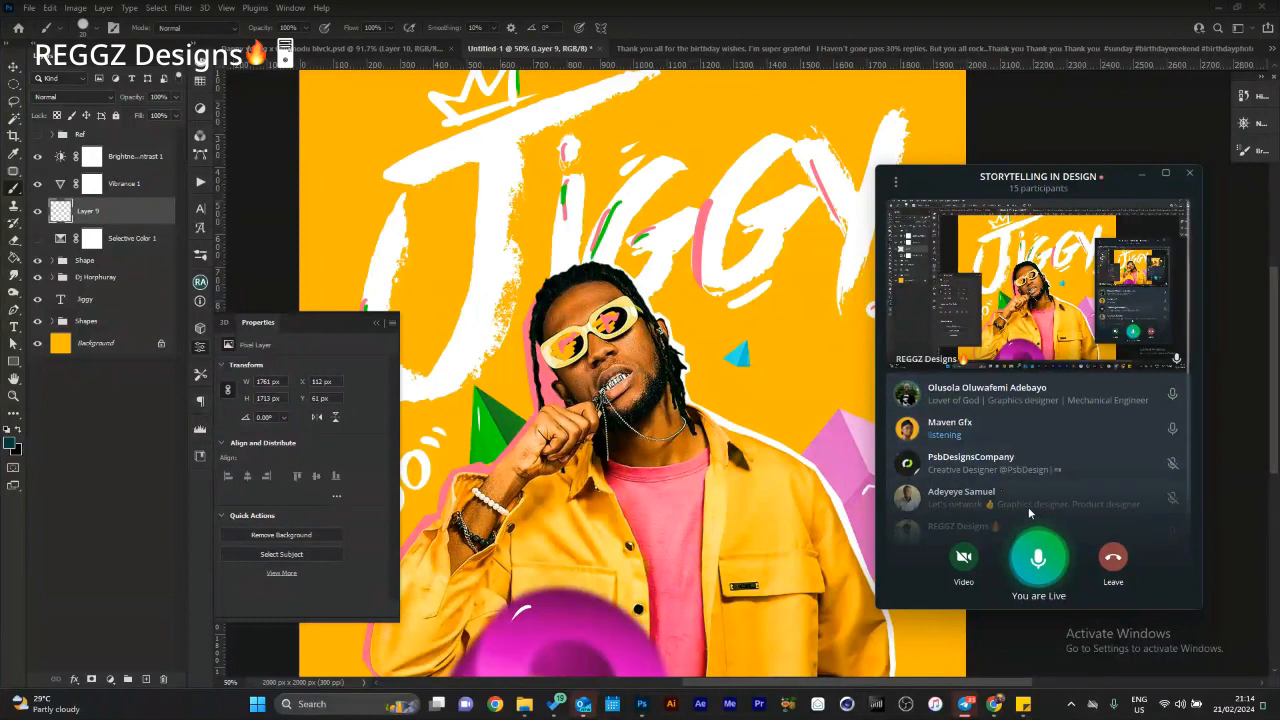
Switch to the Downloads window in File Explorer and navigate to the Fonts folder inside Windows on Local Disk (C:).
key(alt+Tab)
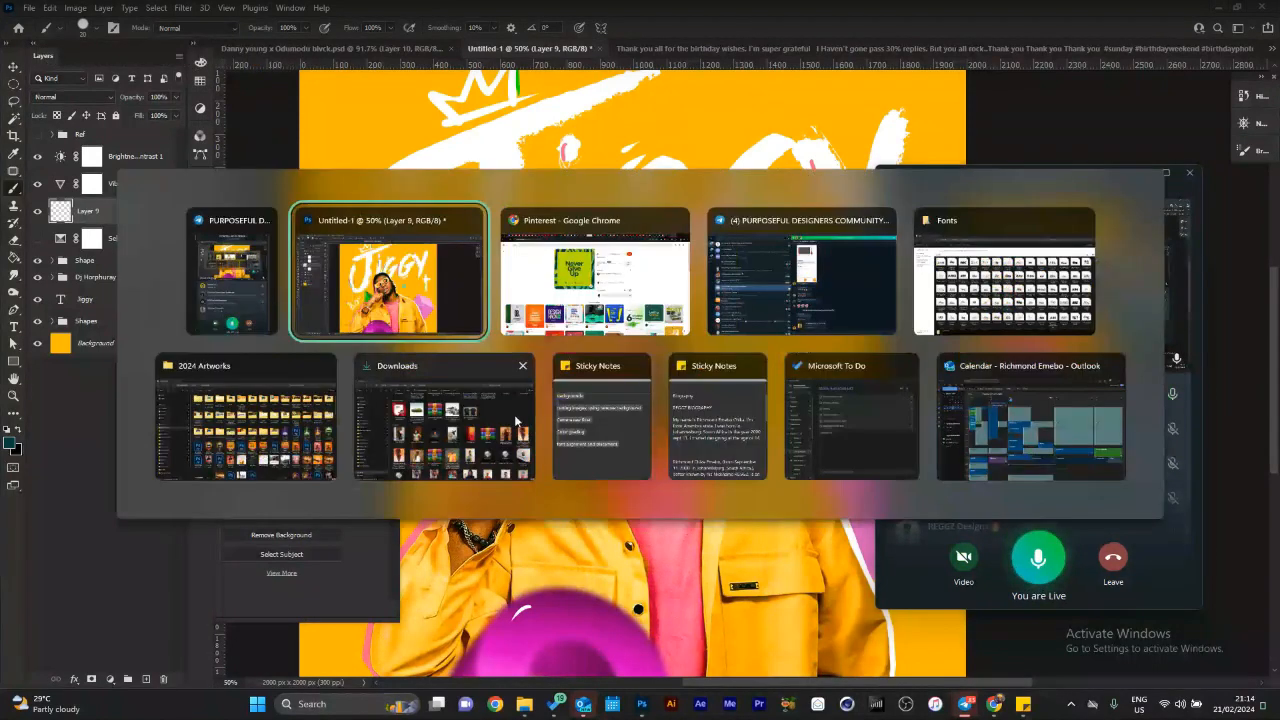
click(514, 414)
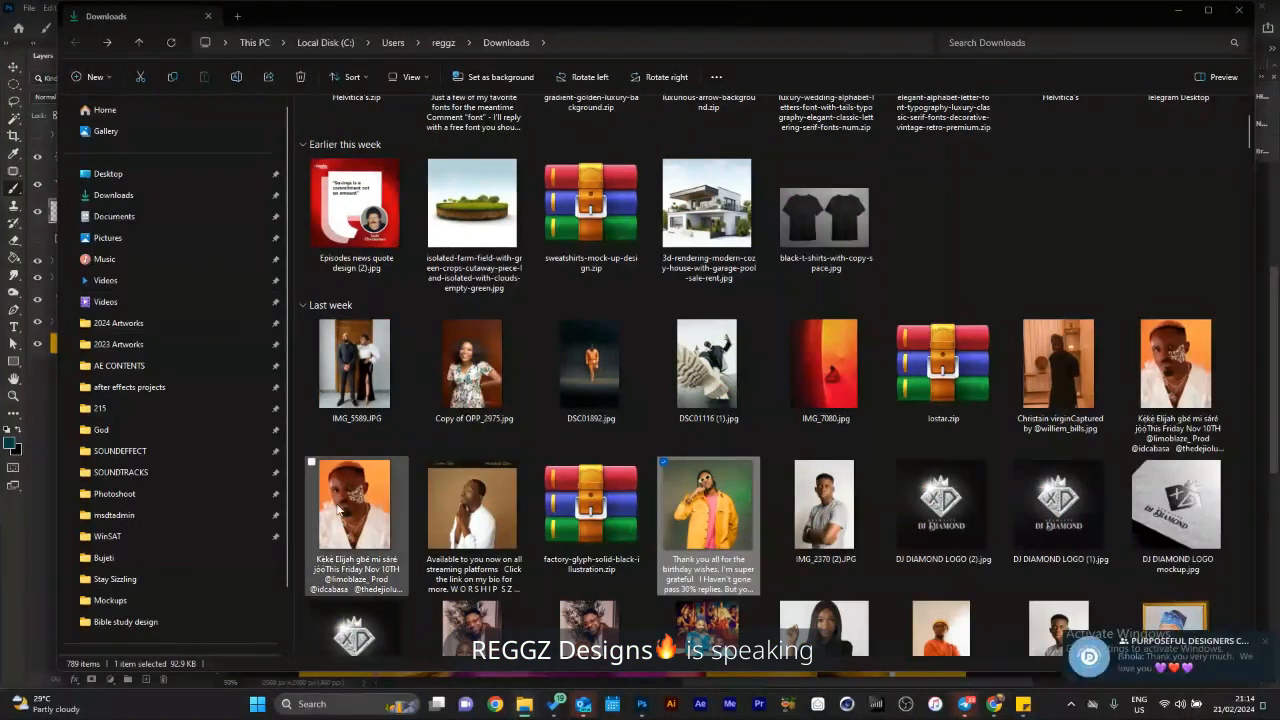
scroll(274, 611, down, 2)
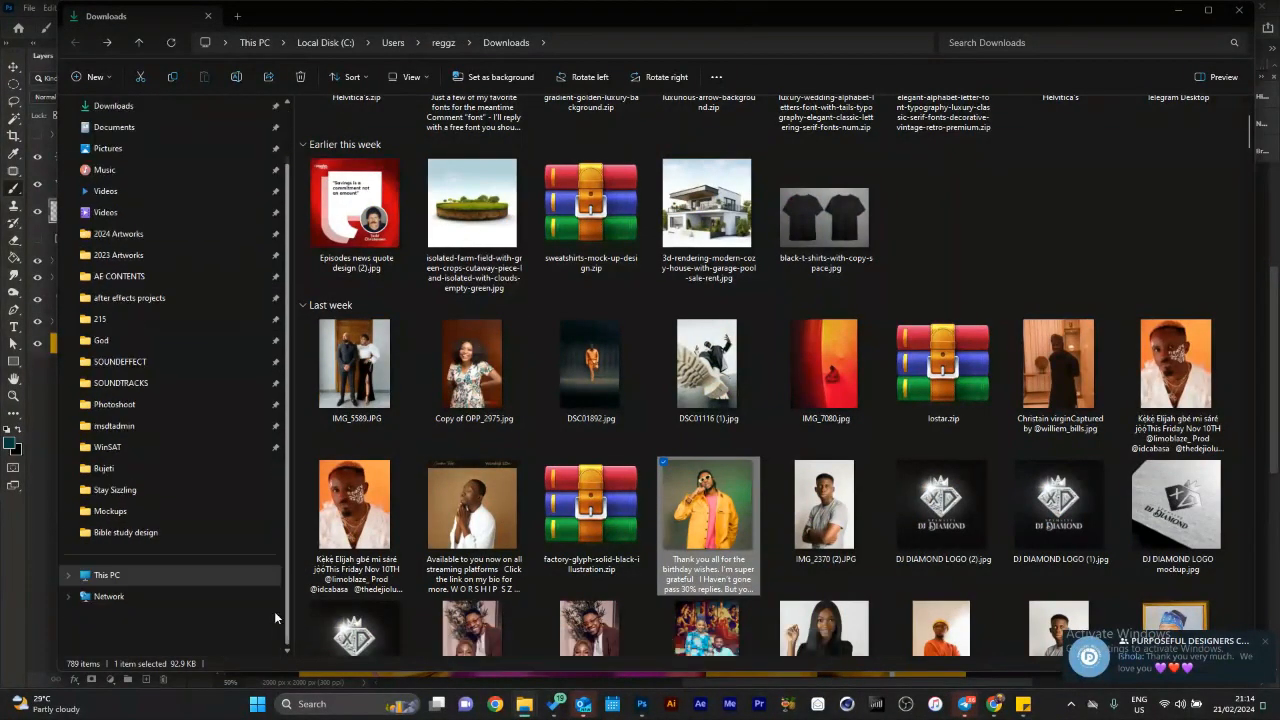
click(230, 576)
double_click(398, 151)
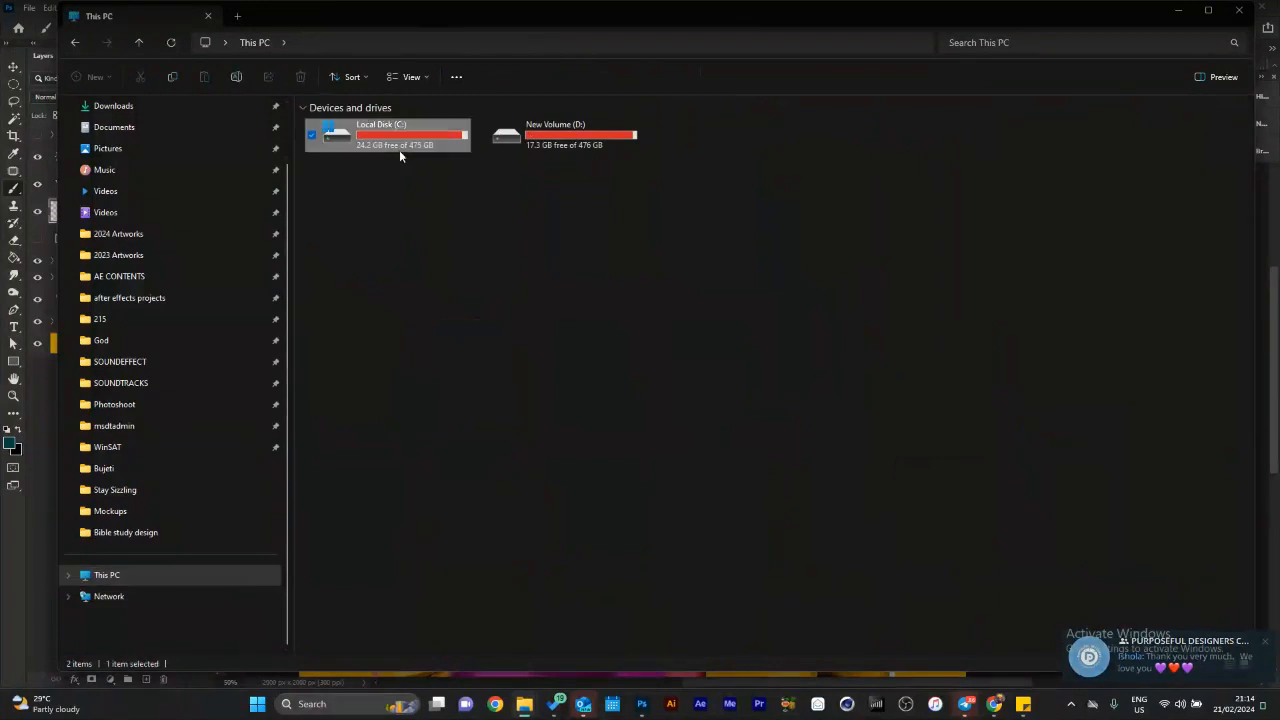
click(421, 265)
key(w)
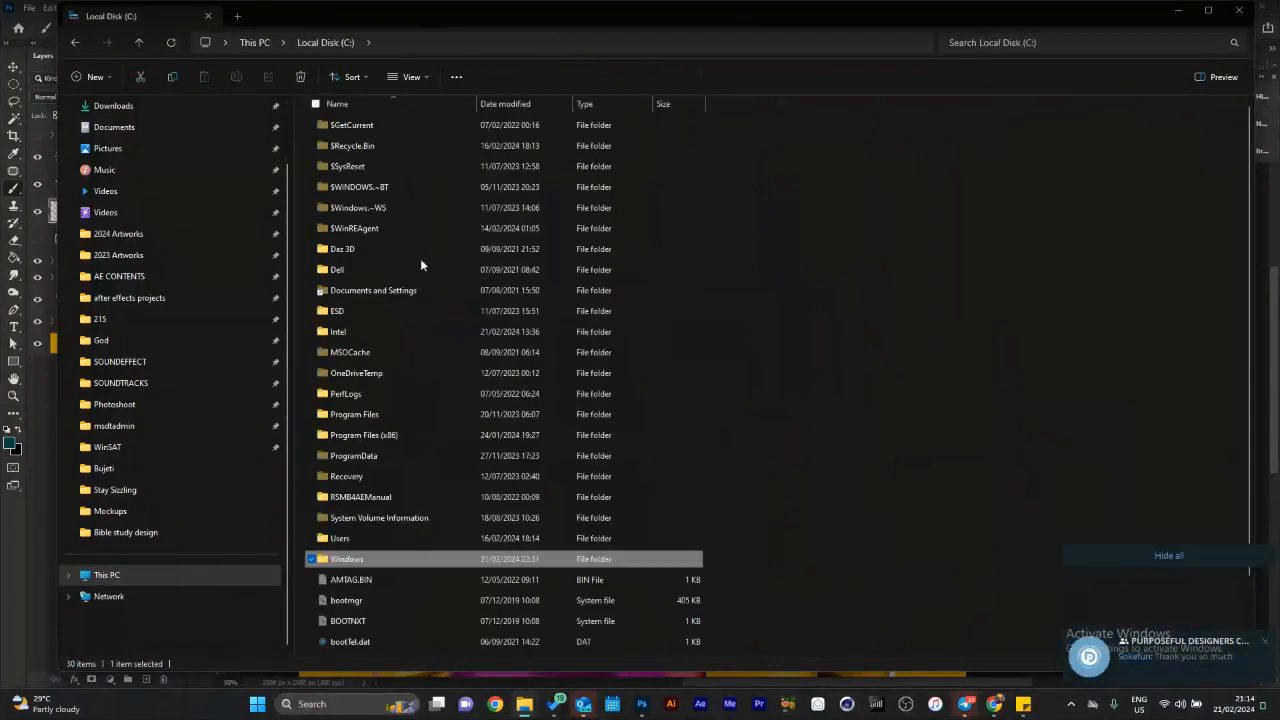
key(Return)
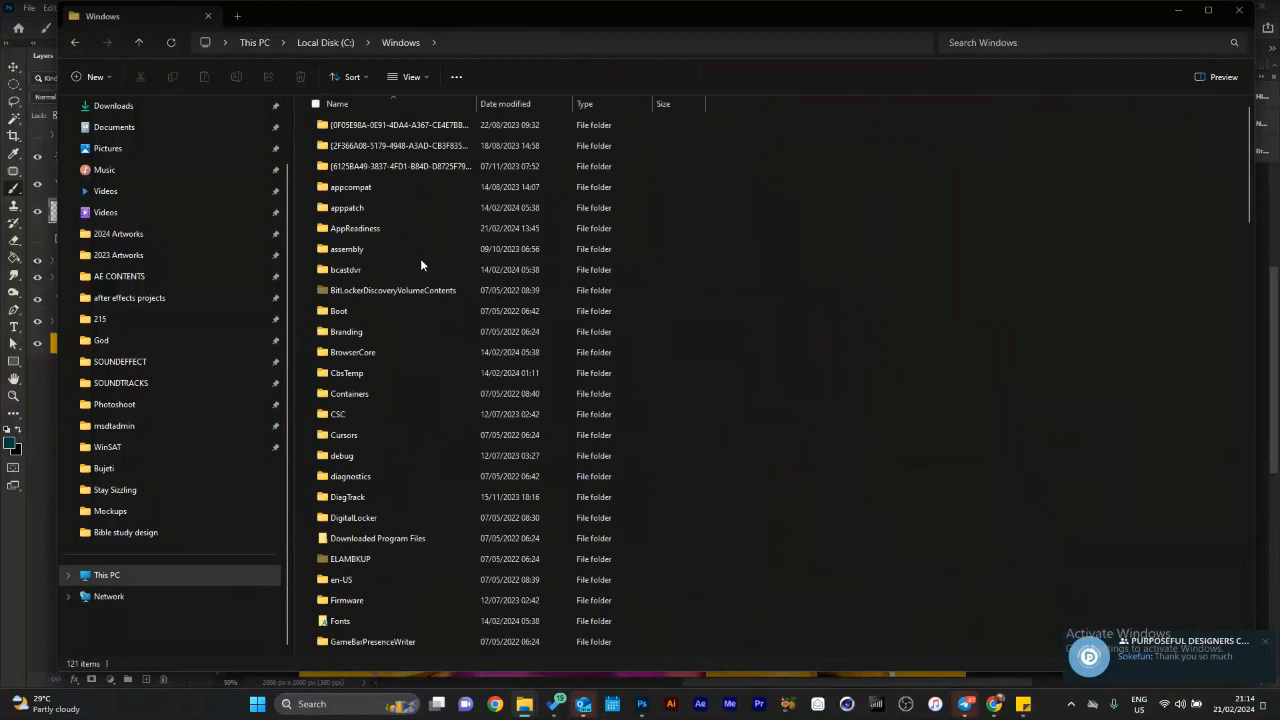
text(fo)
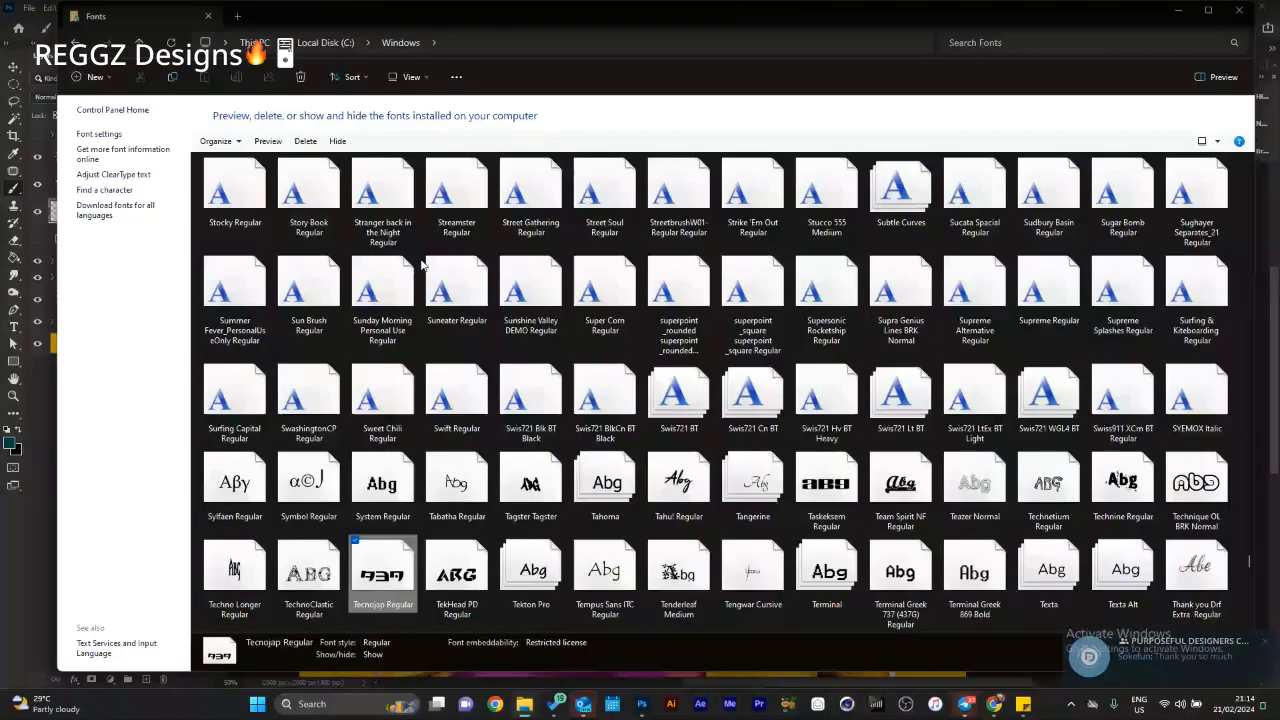
Search the Fonts folder for "brush" and copy all the matching fonts.
key(b)
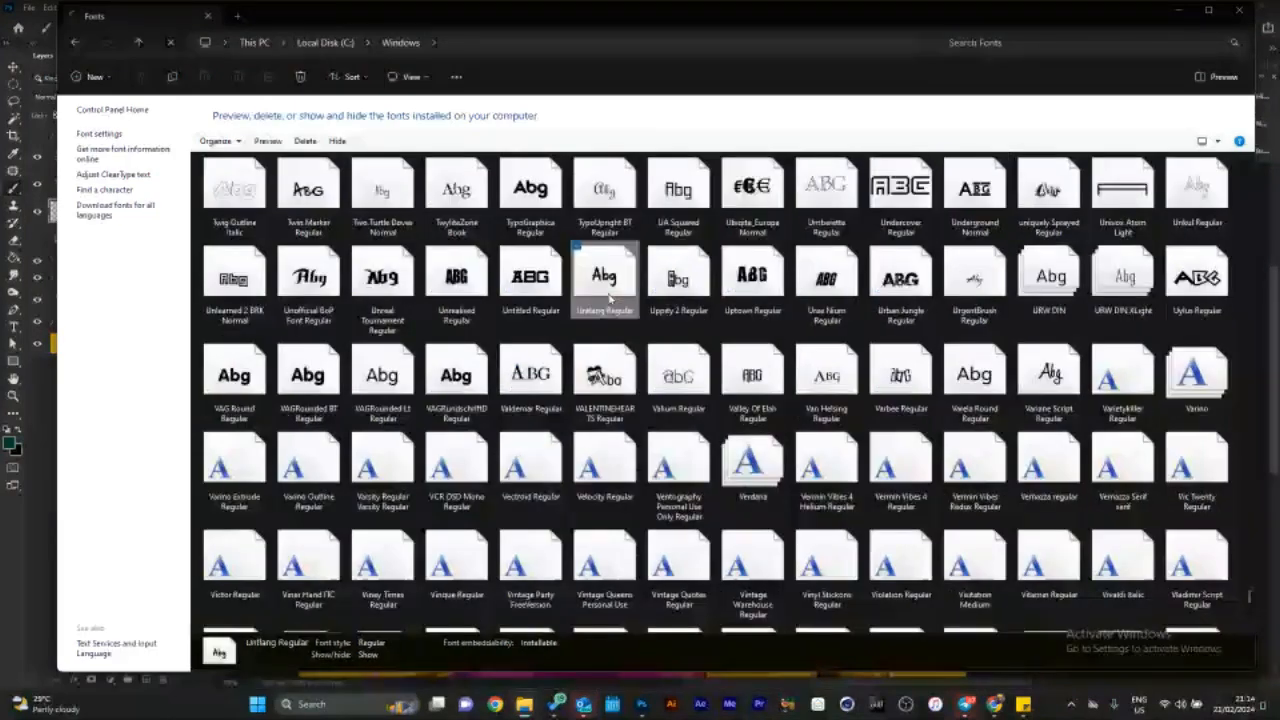
click(606, 384)
click(964, 43)
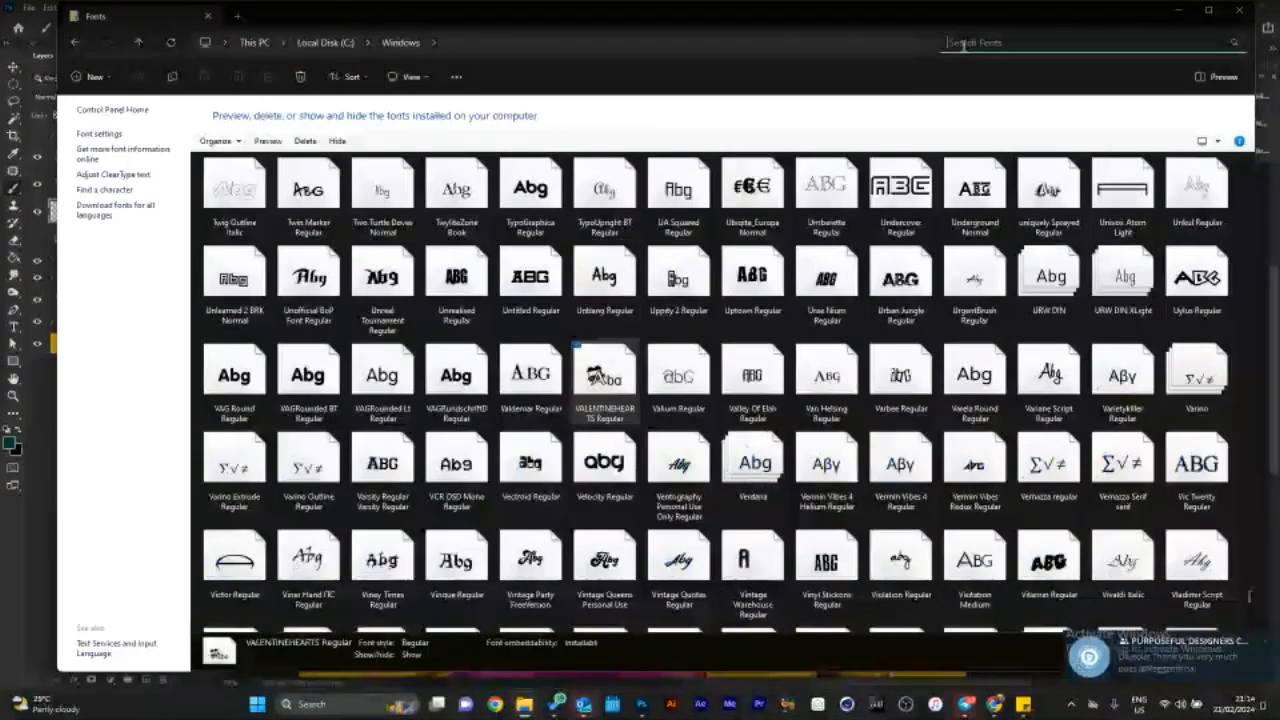
text(bau)
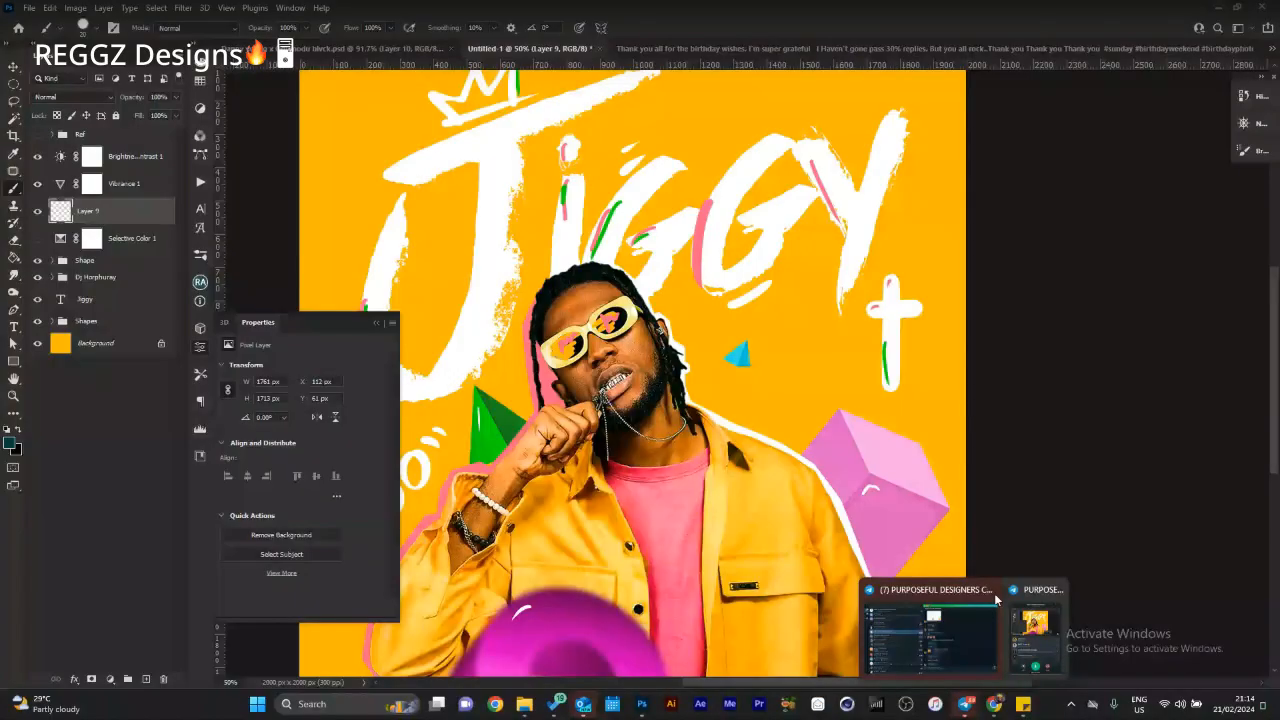
click(995, 600)
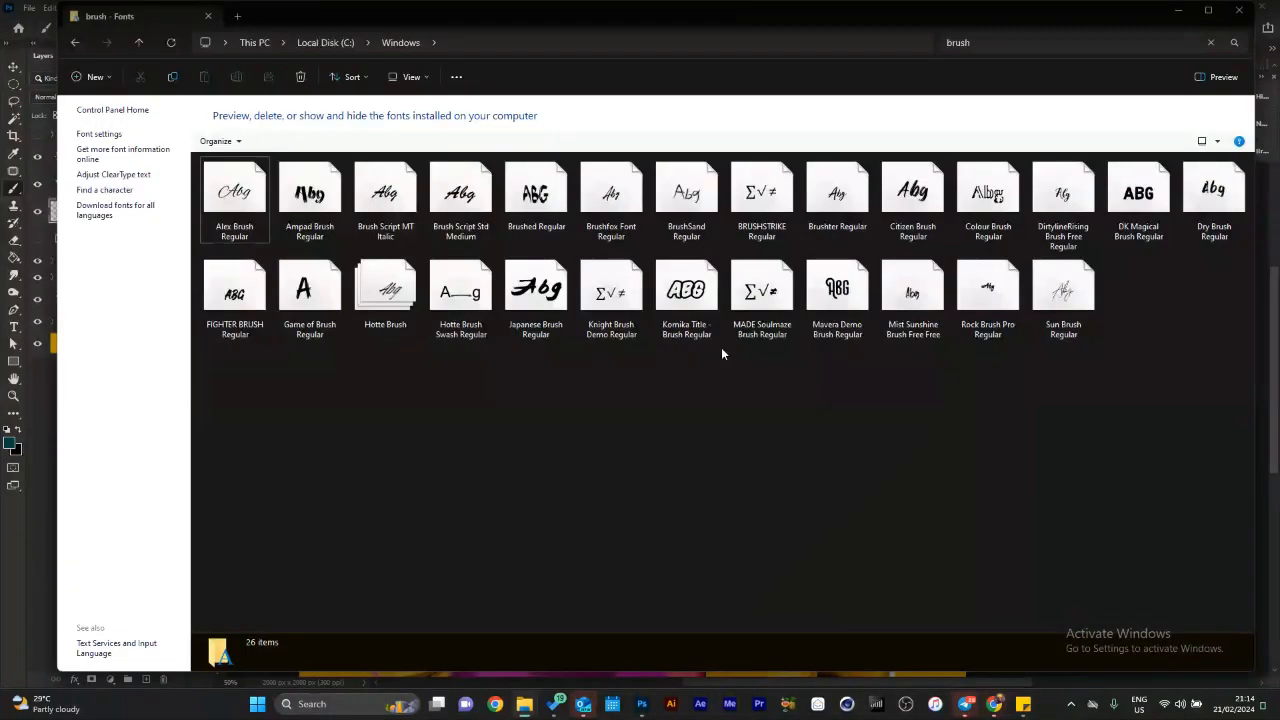
key(ctrl+a)
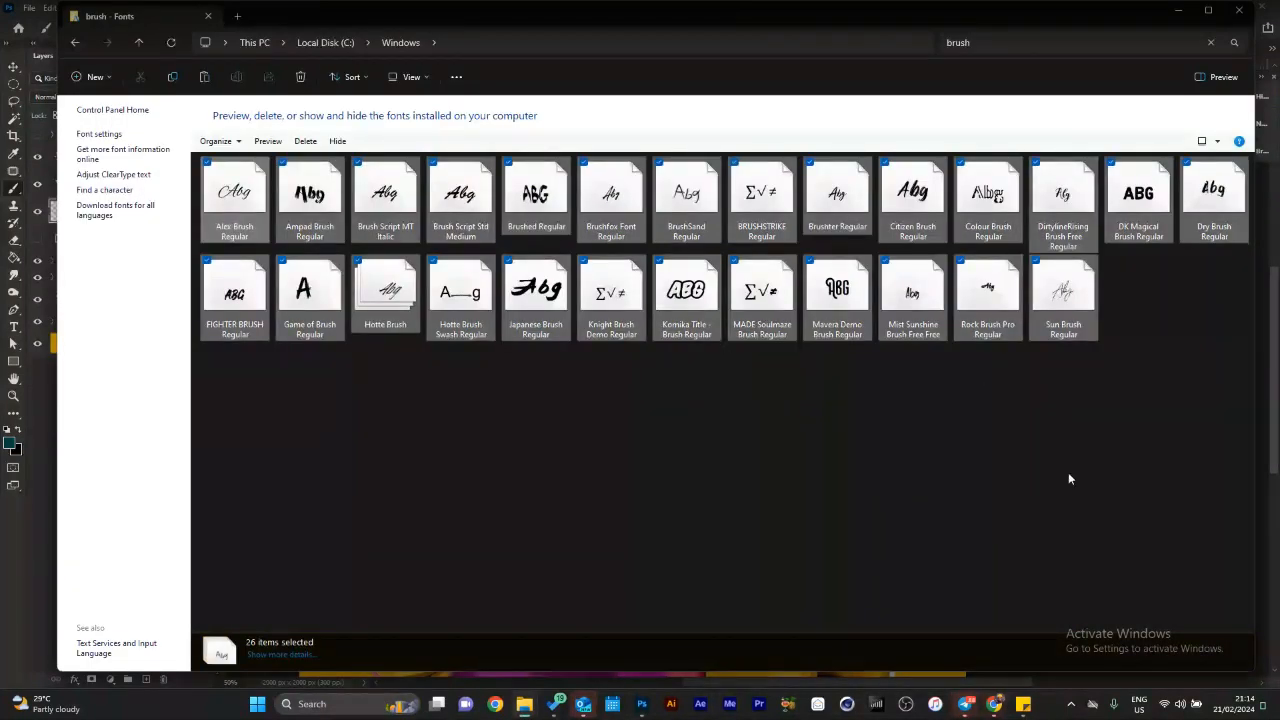
Create a new desktop folder named "Brush" and paste the copied brush fonts into it.
mouse_move(986, 707)
key(super+d)
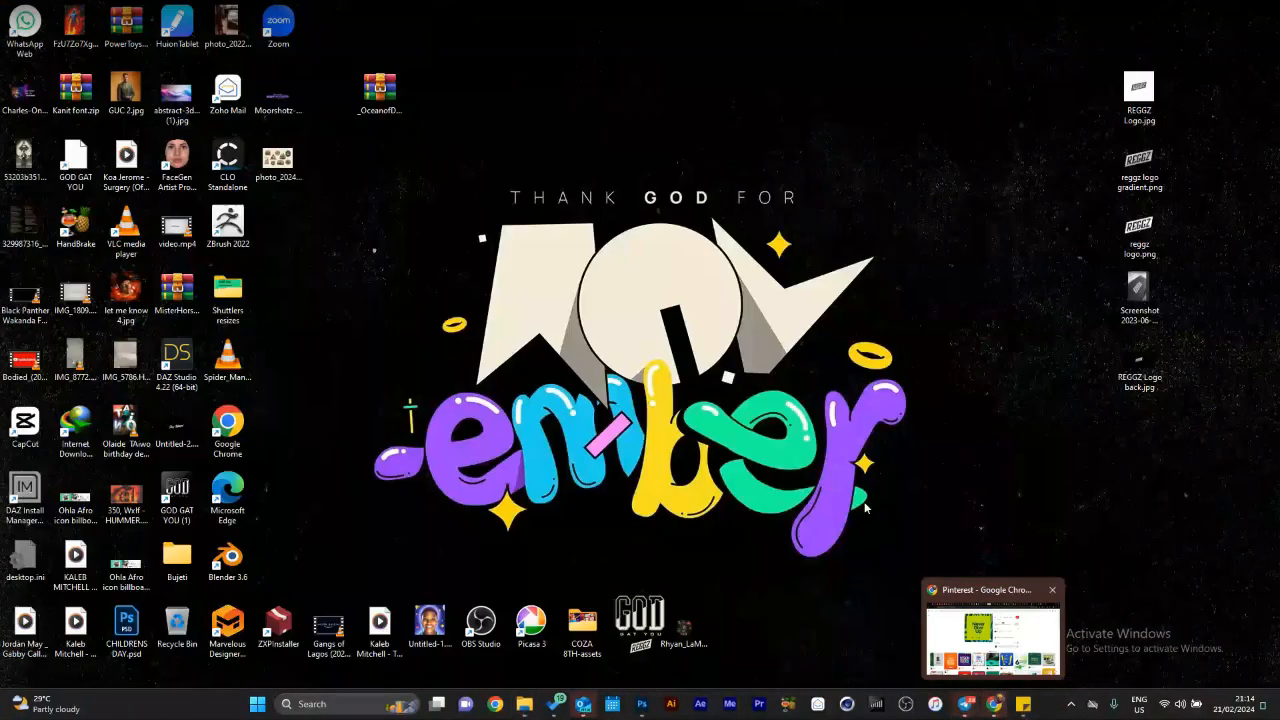
double_click(743, 354)
right_click(743, 354)
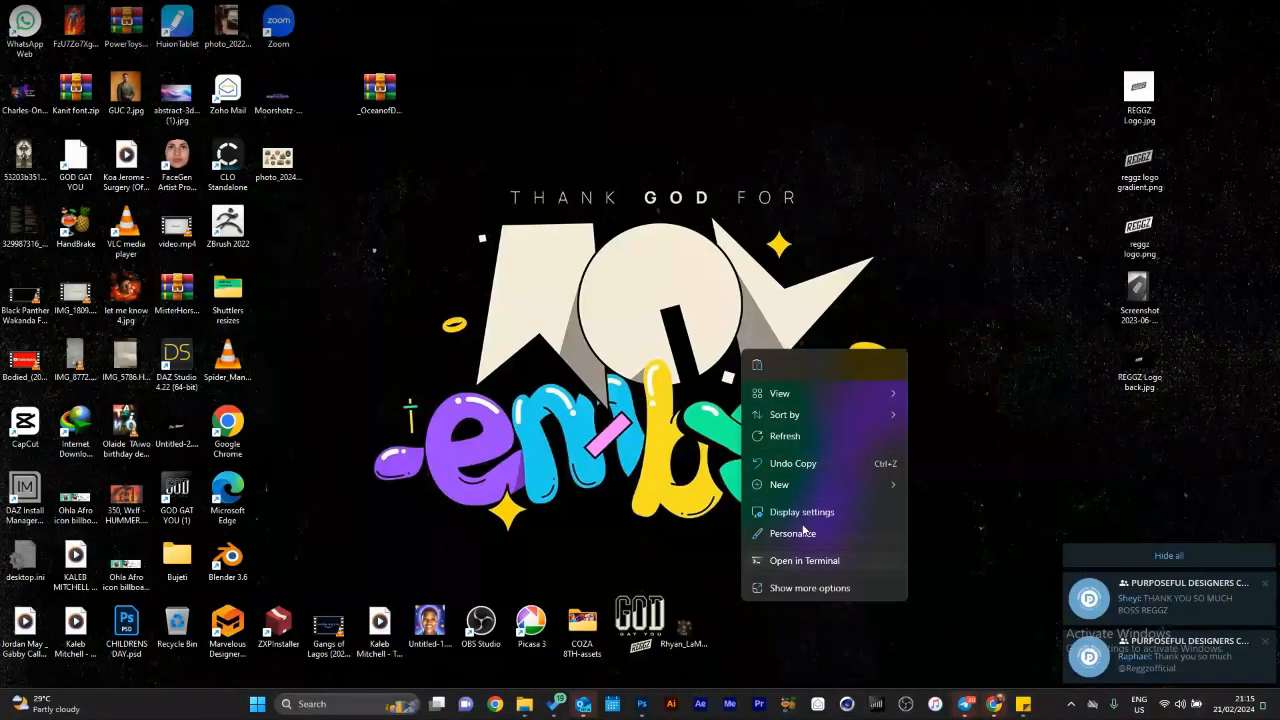
click(800, 484)
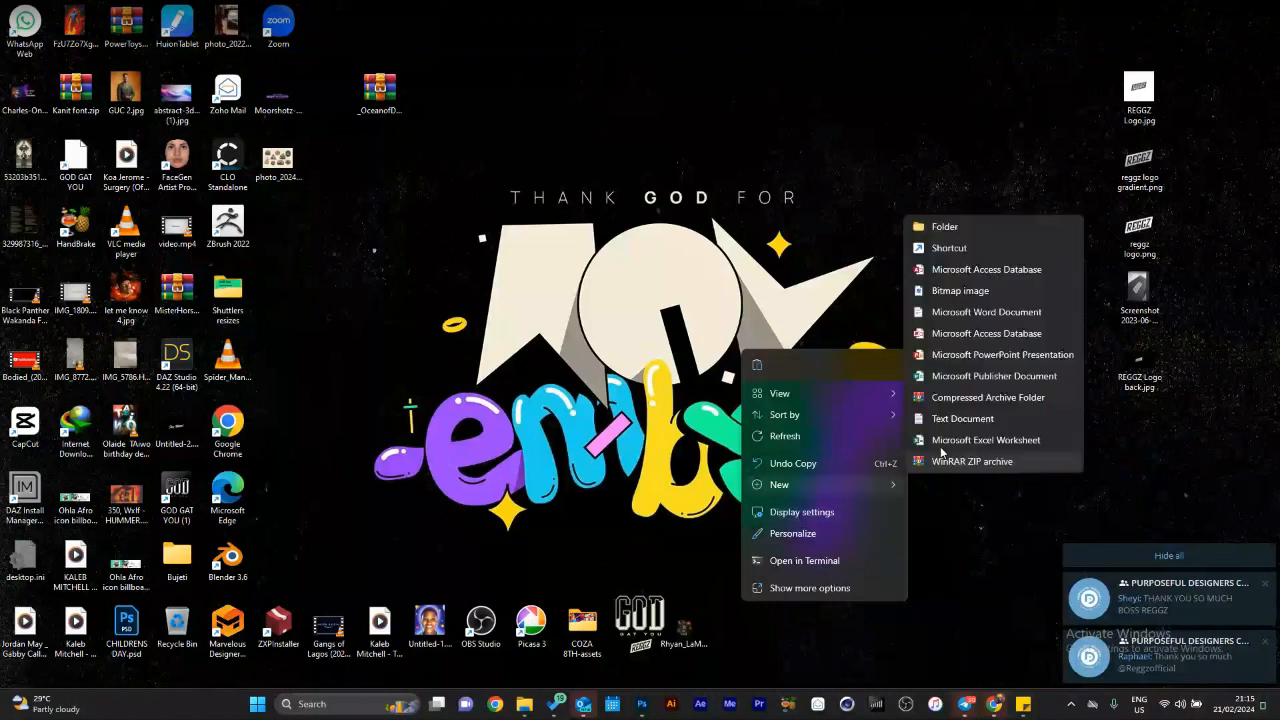
click(935, 397)
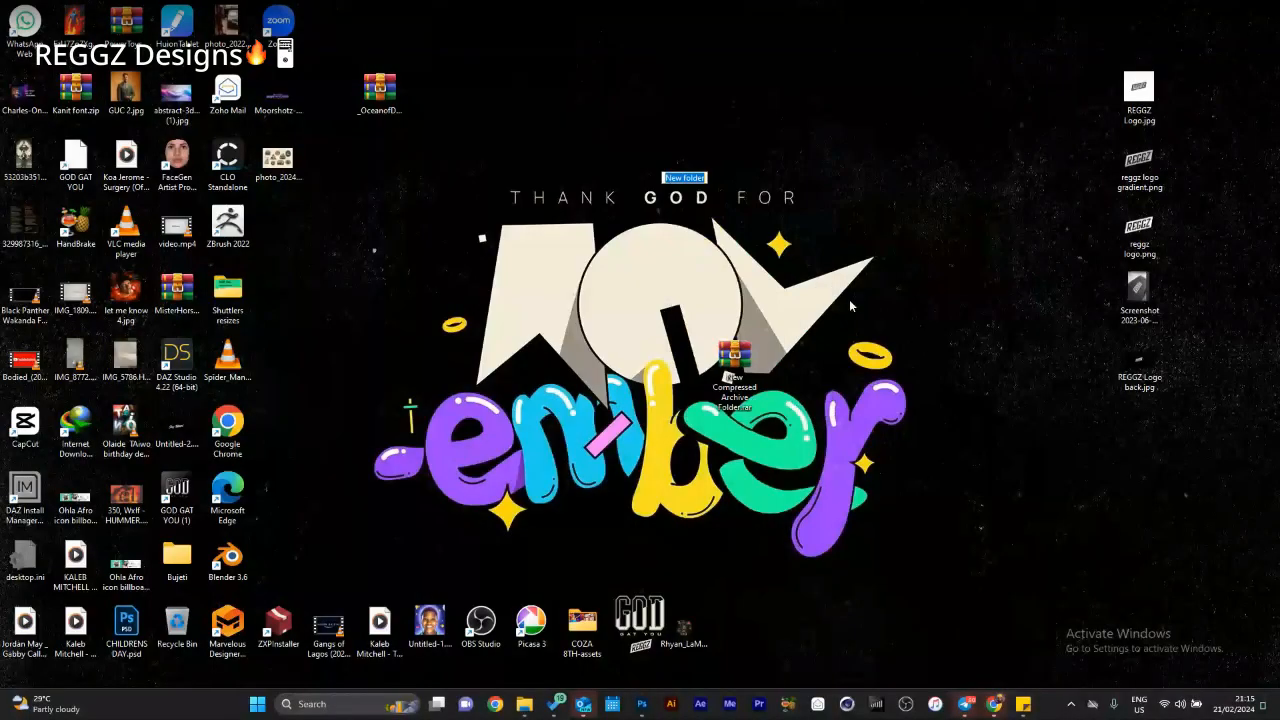
text(Brus)
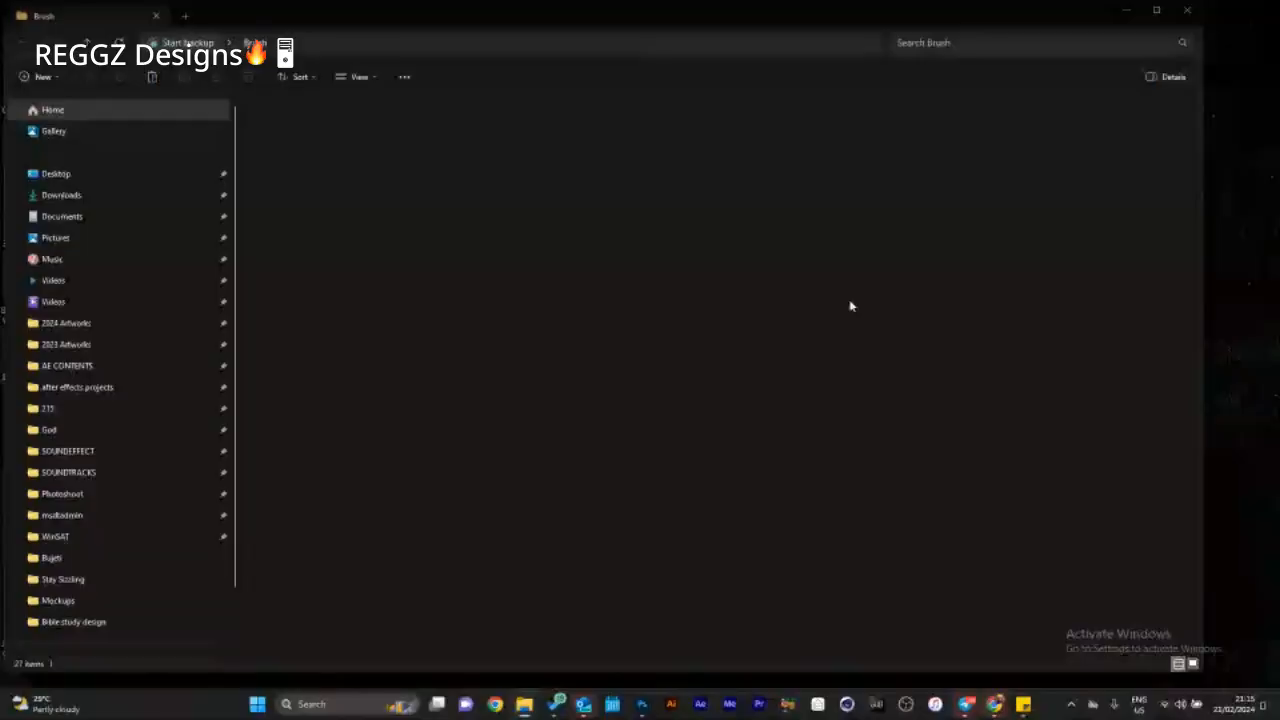
key(ctrl+v)
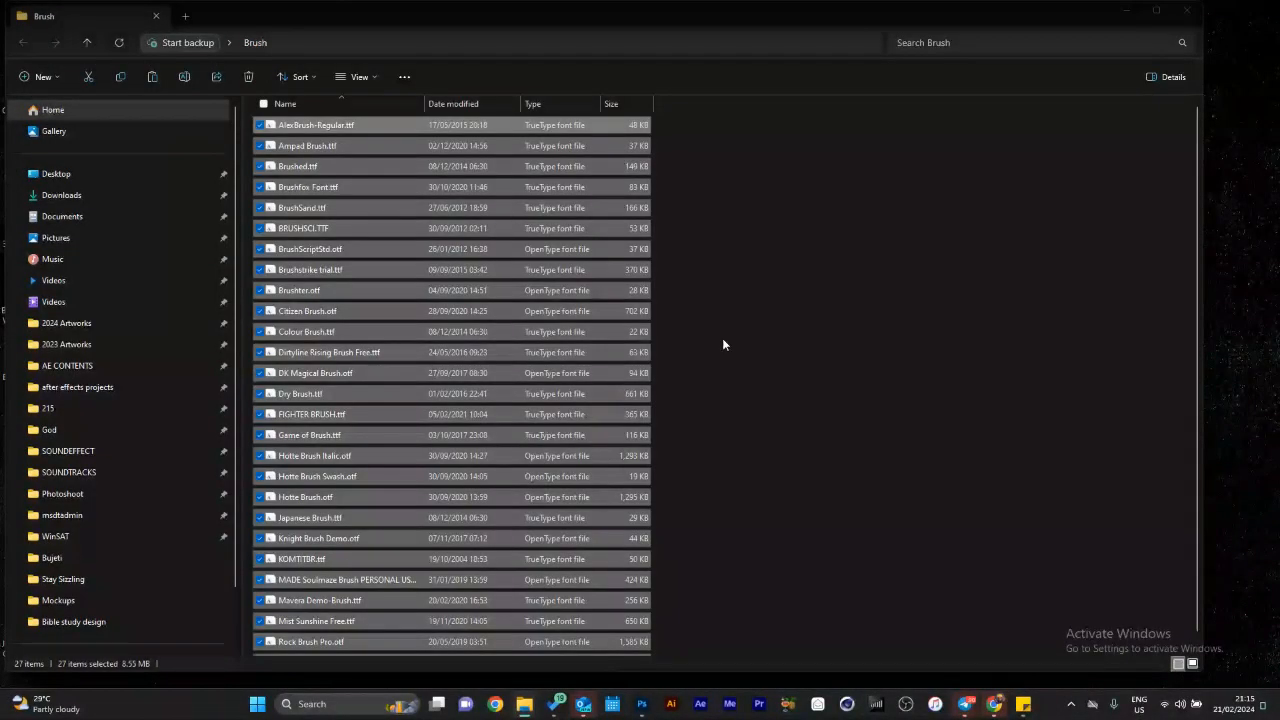
Search the Fonts folder for "rhino" and copy the three Rhinos Rocks fonts into the Brush folder.
key(alt+Tab)
click(1037, 46)
text(rhino)
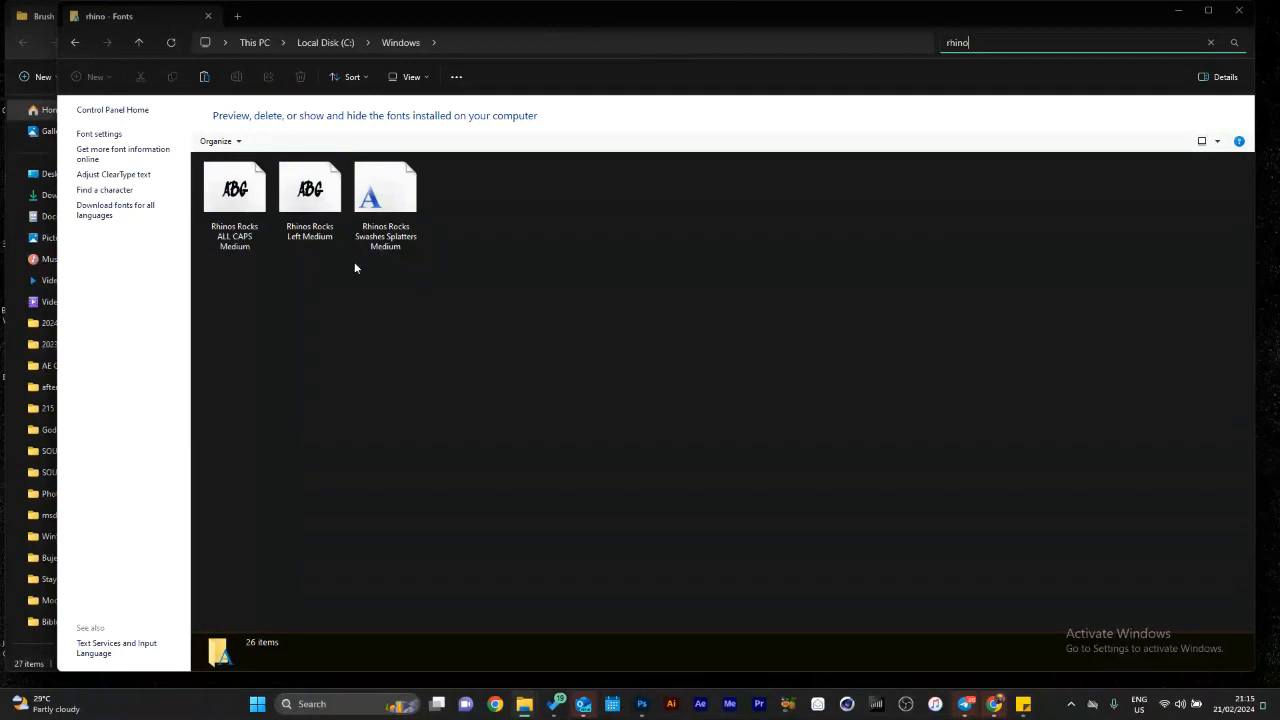
click(256, 218)
key(ctrl+a)
mouse_move(256, 218)
mouse_down()
mouse_move(400, 315)
mouse_move(729, 326)
mouse_up()
Compress all the fonts in the Brush folder into a ZIP named "Brush fonts" and switch to Telegram.
key(ctrl+a)
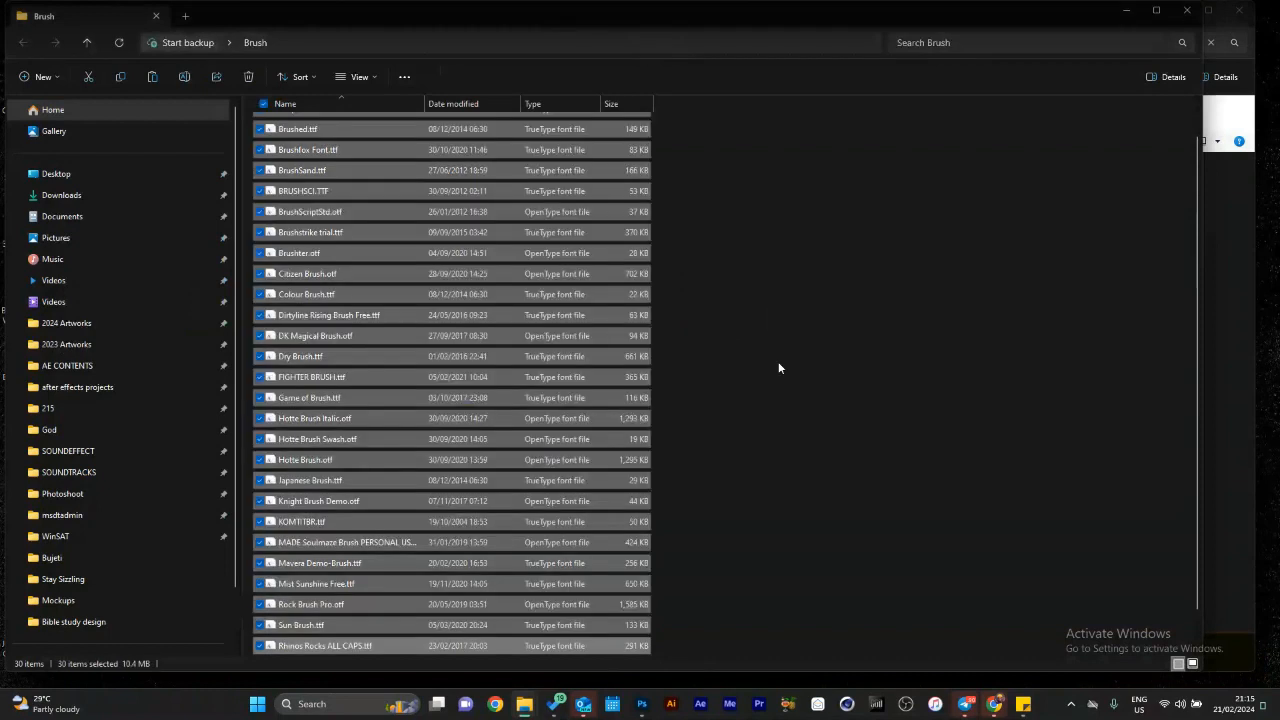
right_click(588, 418)
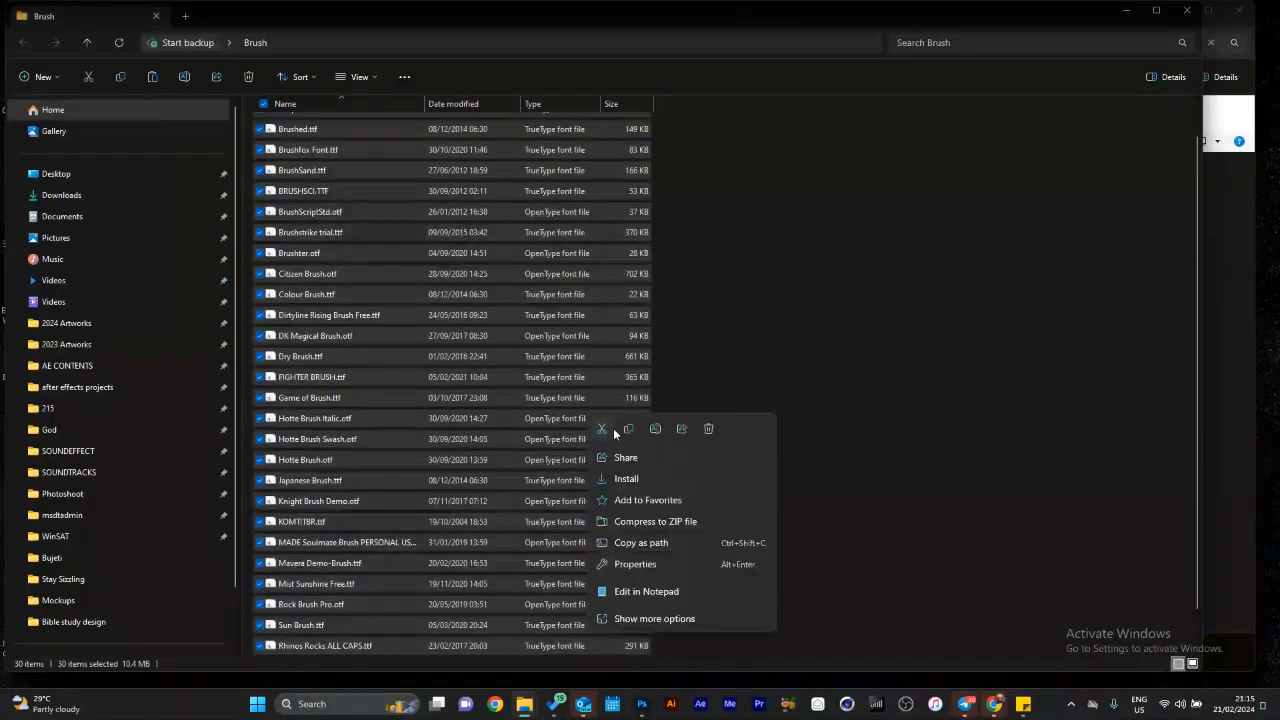
click(647, 523)
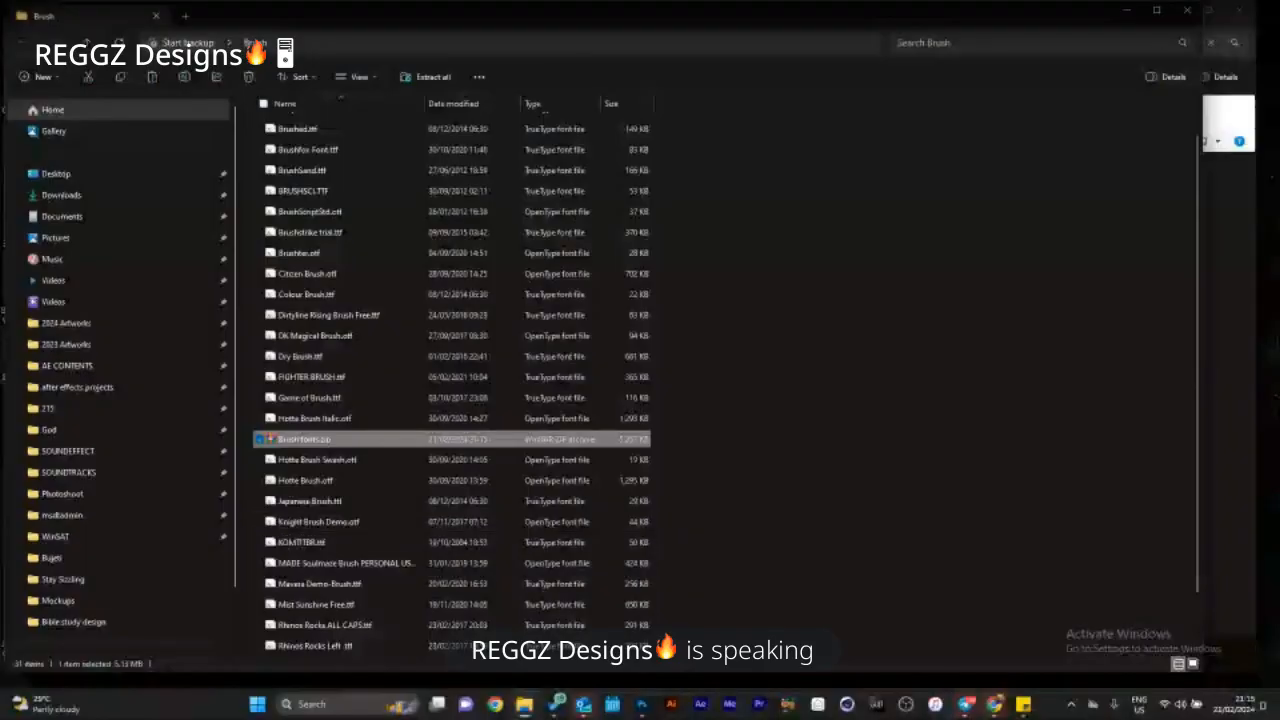
click(974, 706)
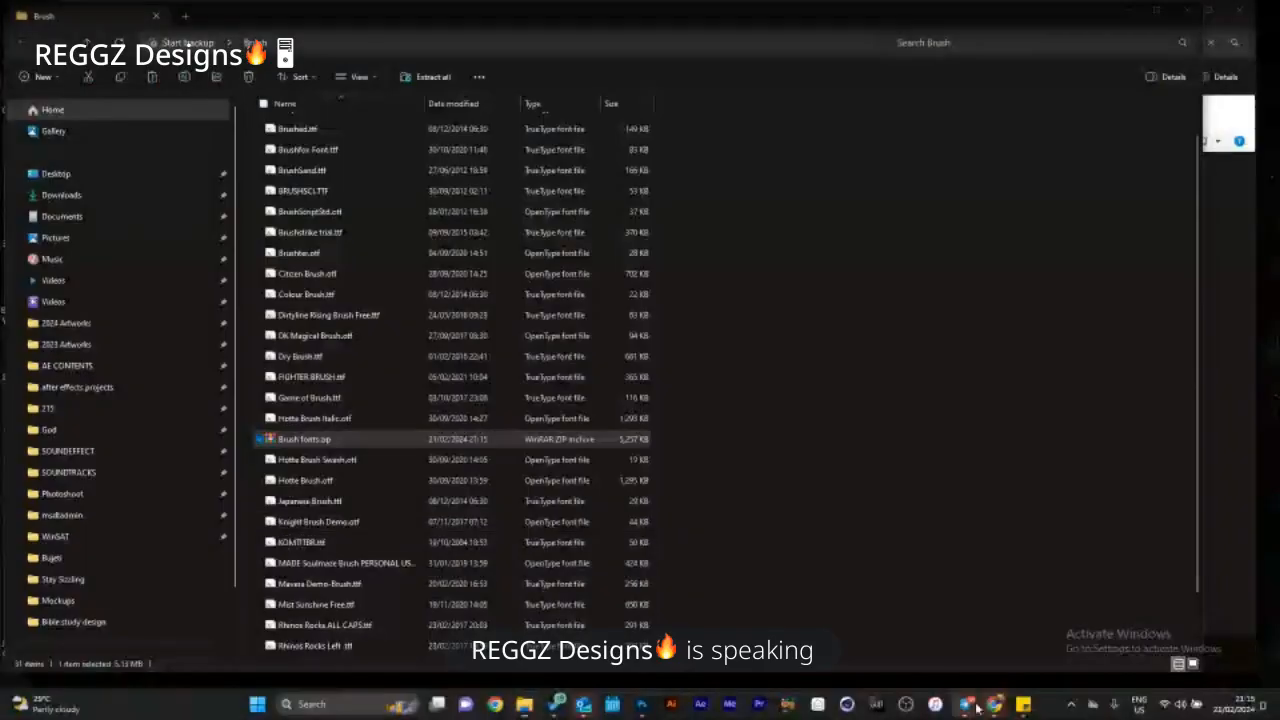
Deselect the Brush fonts ZIP in the Brush folder and switch to the "STORYTELLING IN DESIGN" video chat window in Telegram.
mouse_move(966, 705)
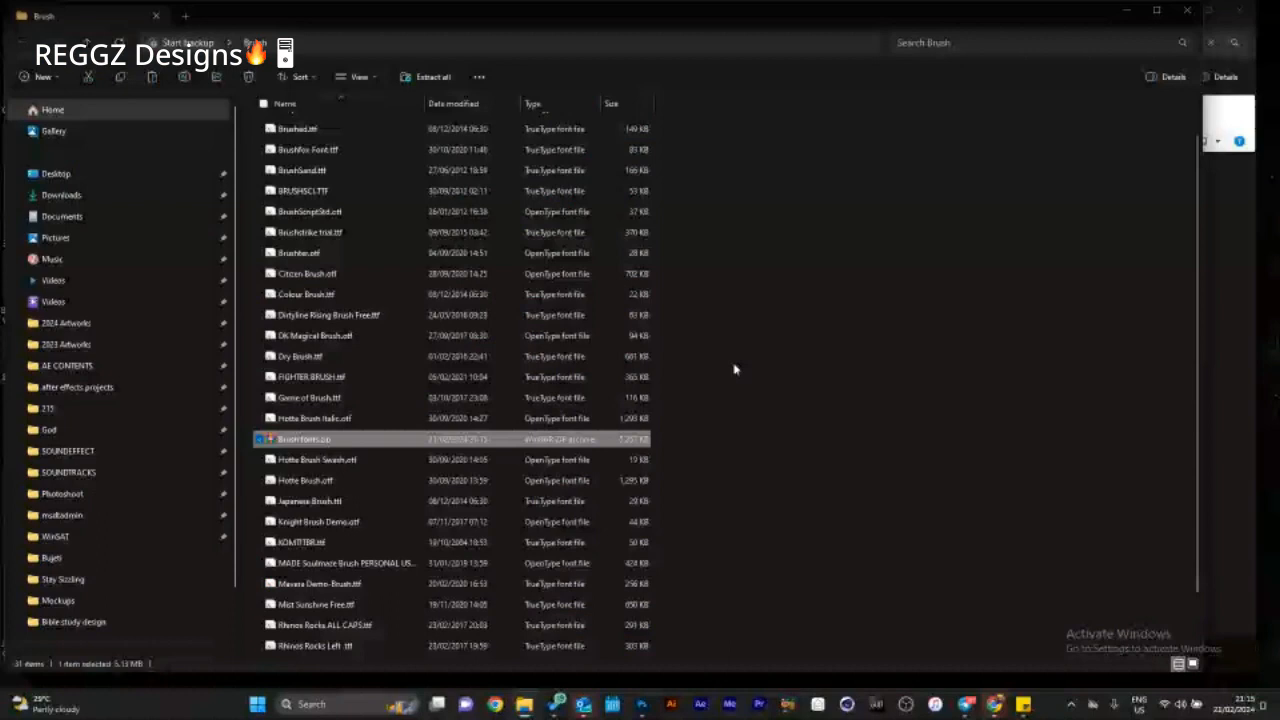
click(1006, 600)
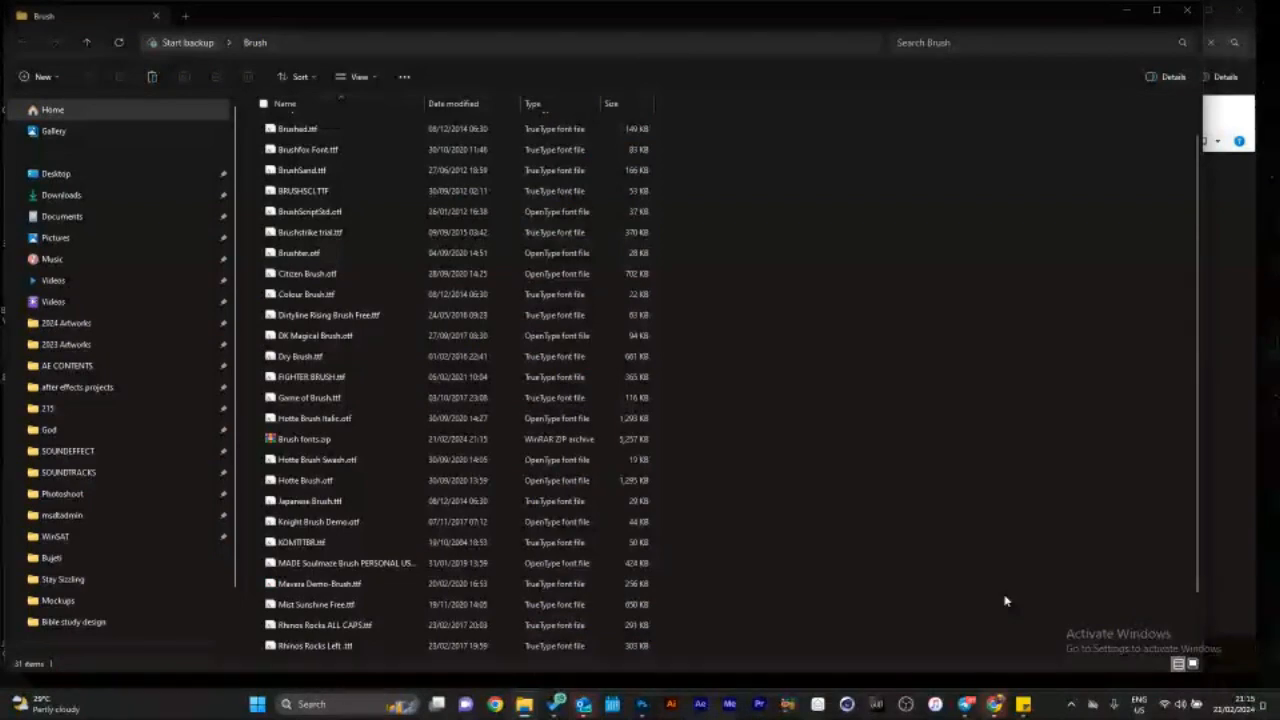
key(alt+Tab)
key(alt+Tab)
key(alt+Tab)
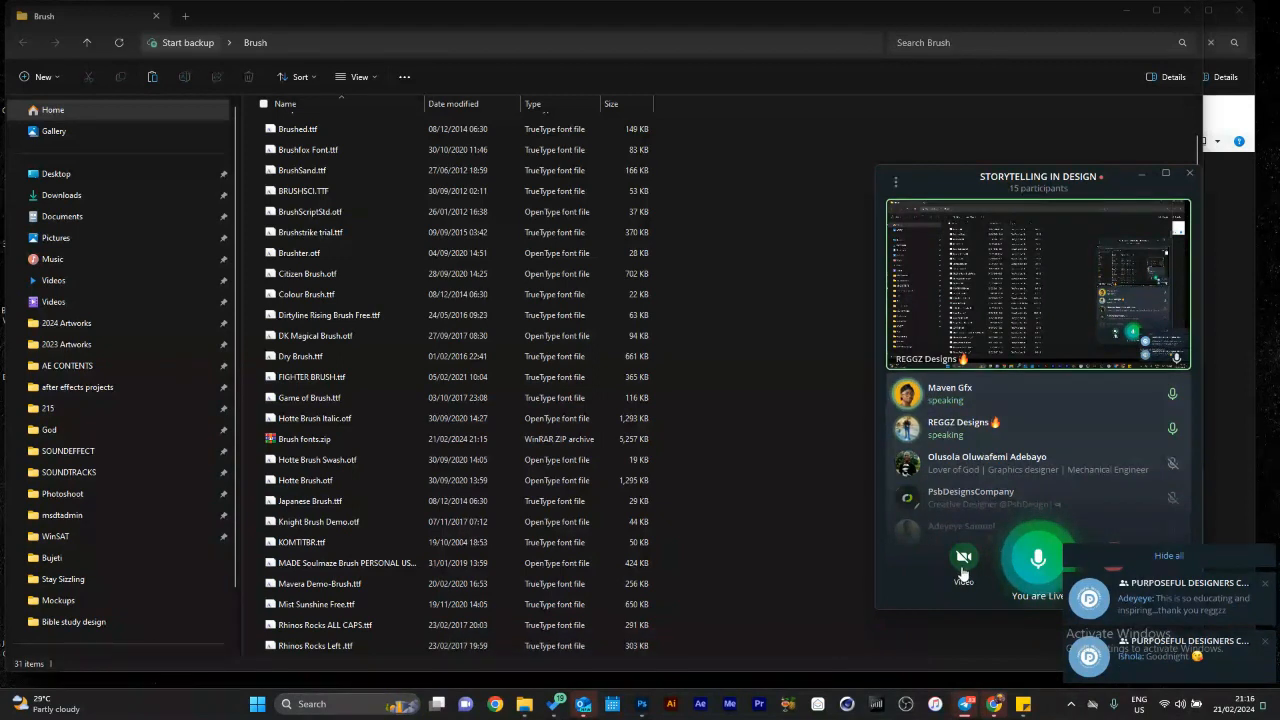
Reposition the "STORYTELLING IN DESIGN" video chat window over the Brush folder and choose to leave the chat.
click(858, 582)
key(alt+Tab)
drag(957, 170, 913, 159)
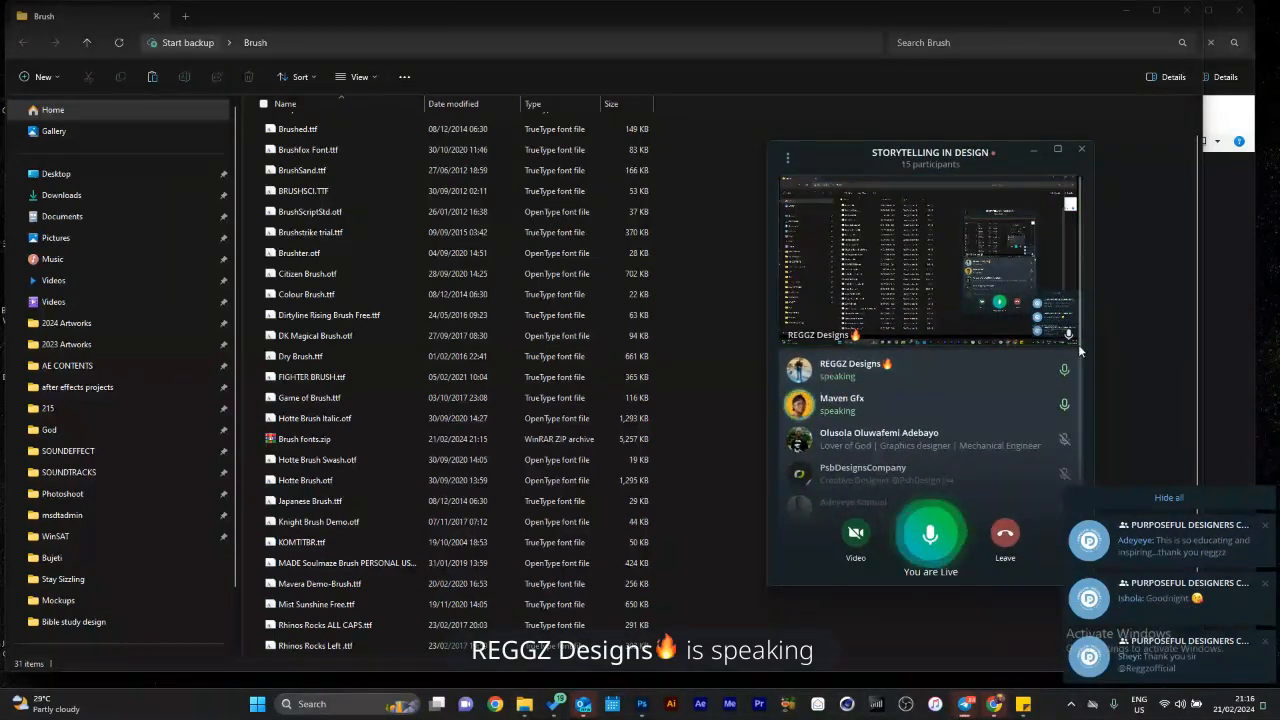
scroll(1079, 348, down, 1)
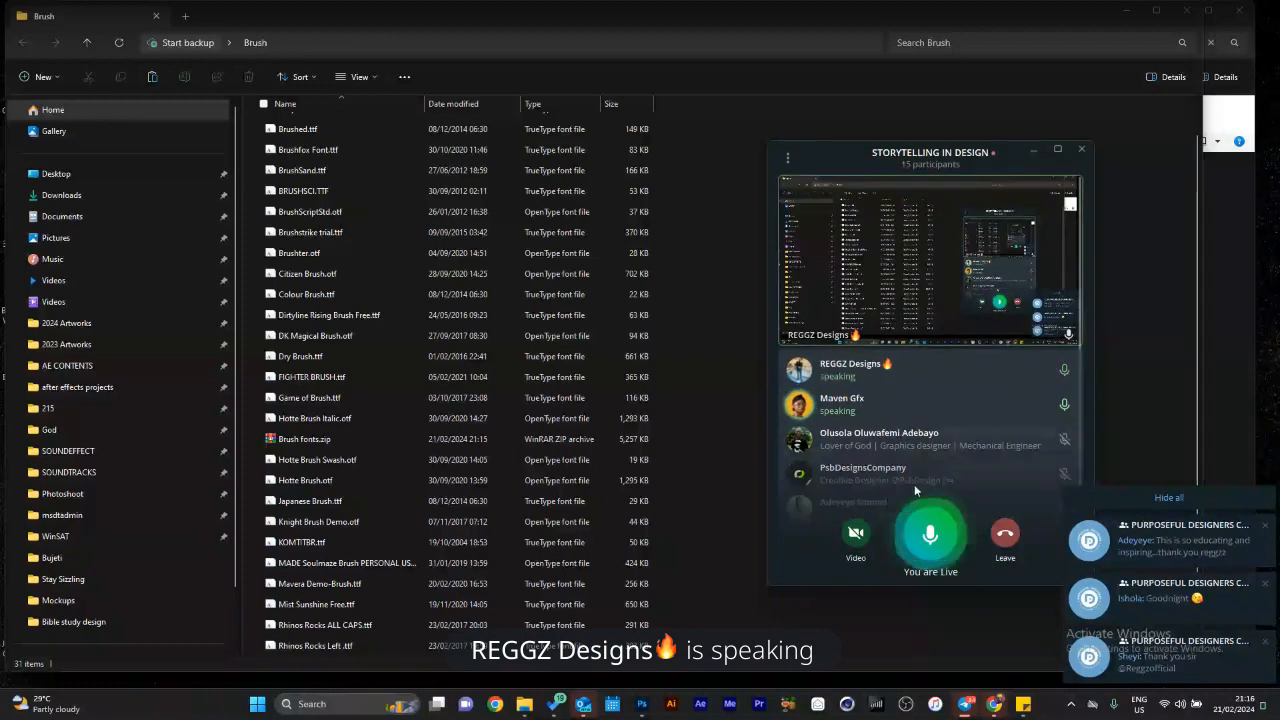
scroll(914, 484, up, 1)
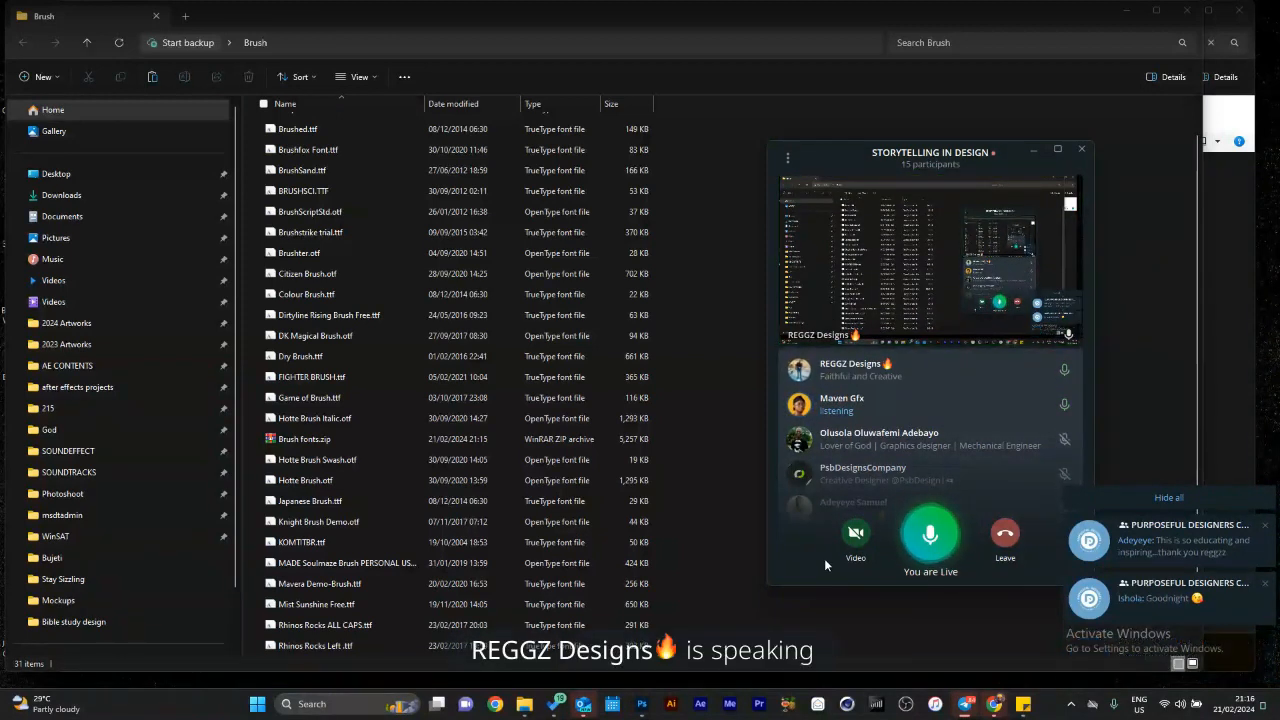
click(1005, 536)
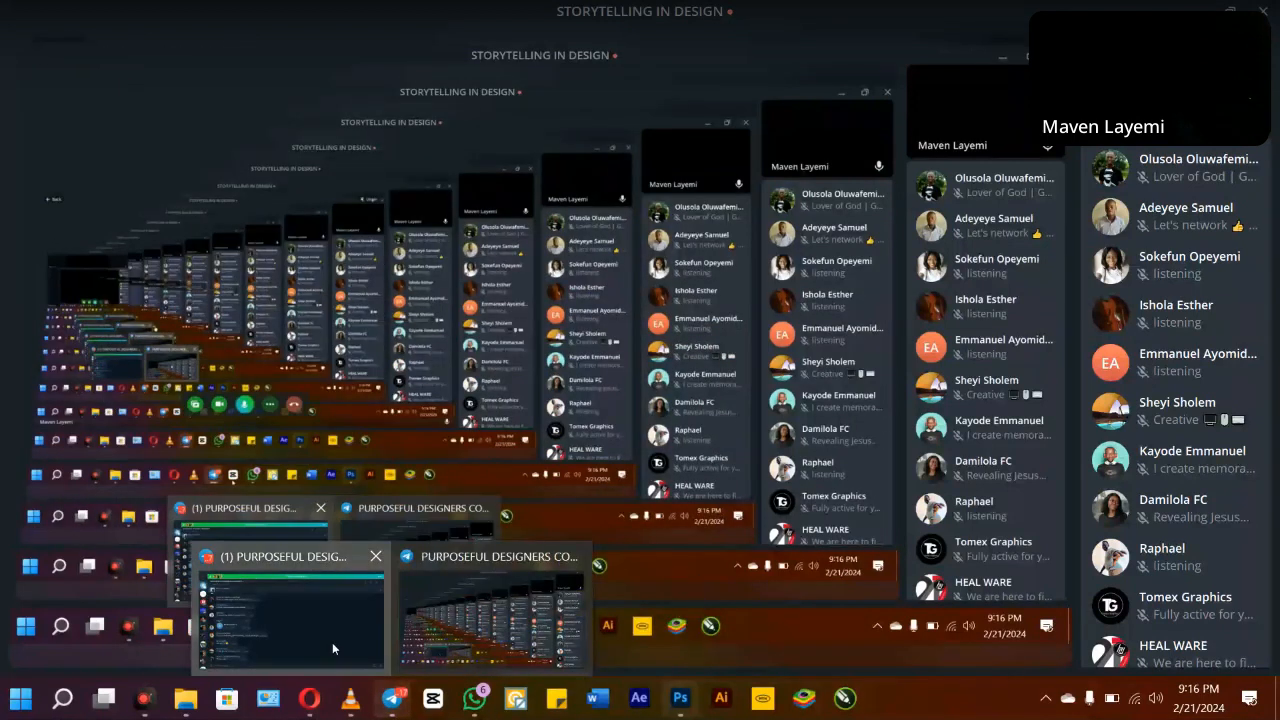
Open image_2024-02-21_21-10-12.png from the PURPOSEFUL DESIGNERS COMMUNITY chat in the full-size viewer.
click(500, 622)
scroll(570, 530, up, 5)
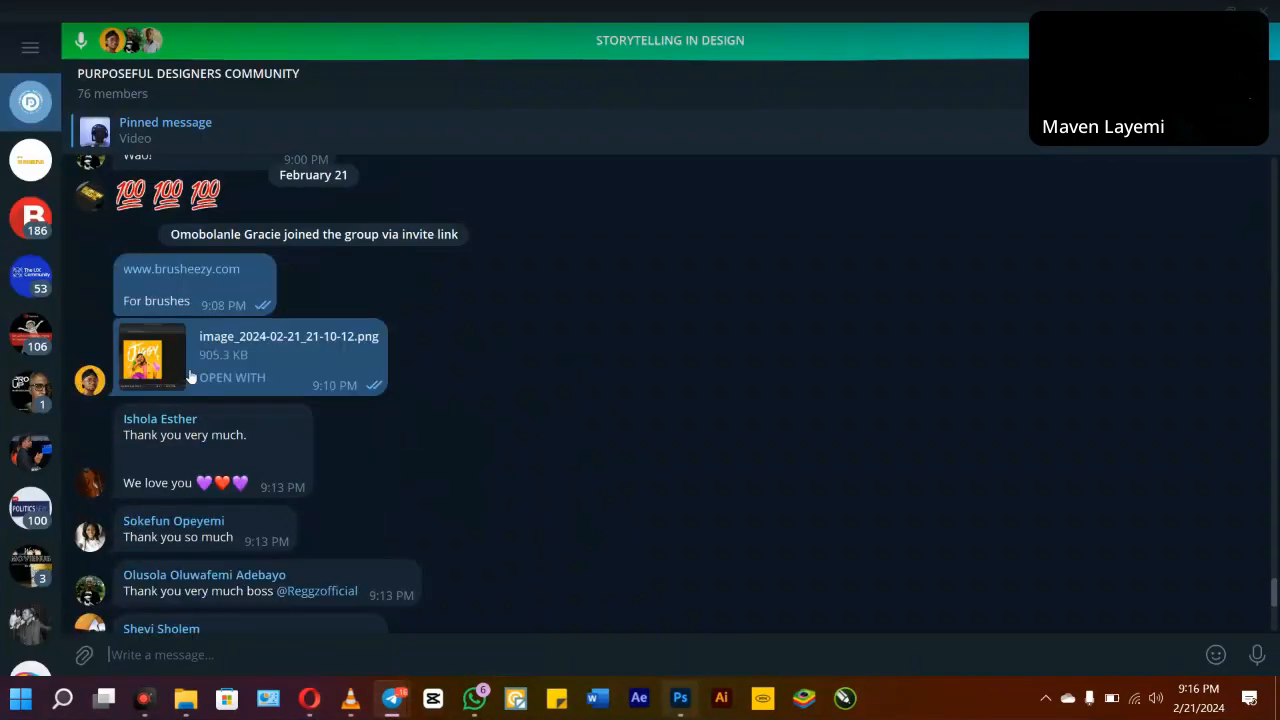
click(176, 388)
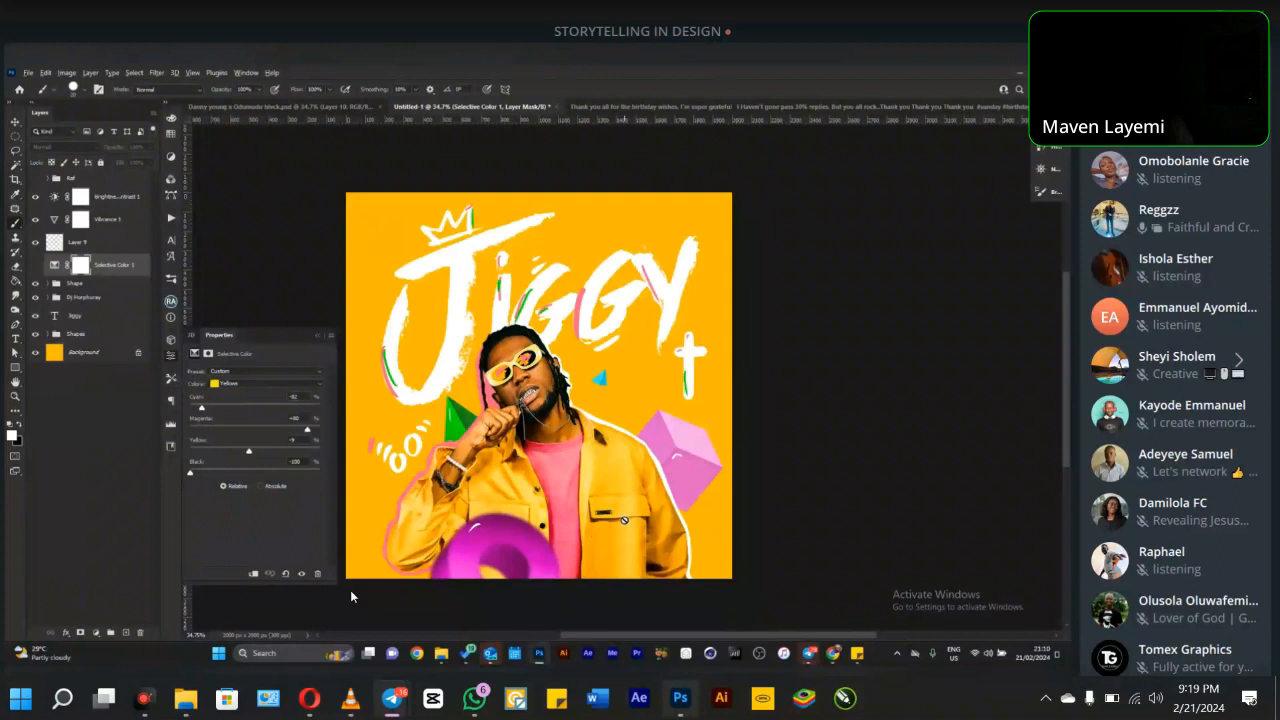
Browse the Maven folder in File Explorer and open its "Purposeful Designer" subfolder.
click(185, 701)
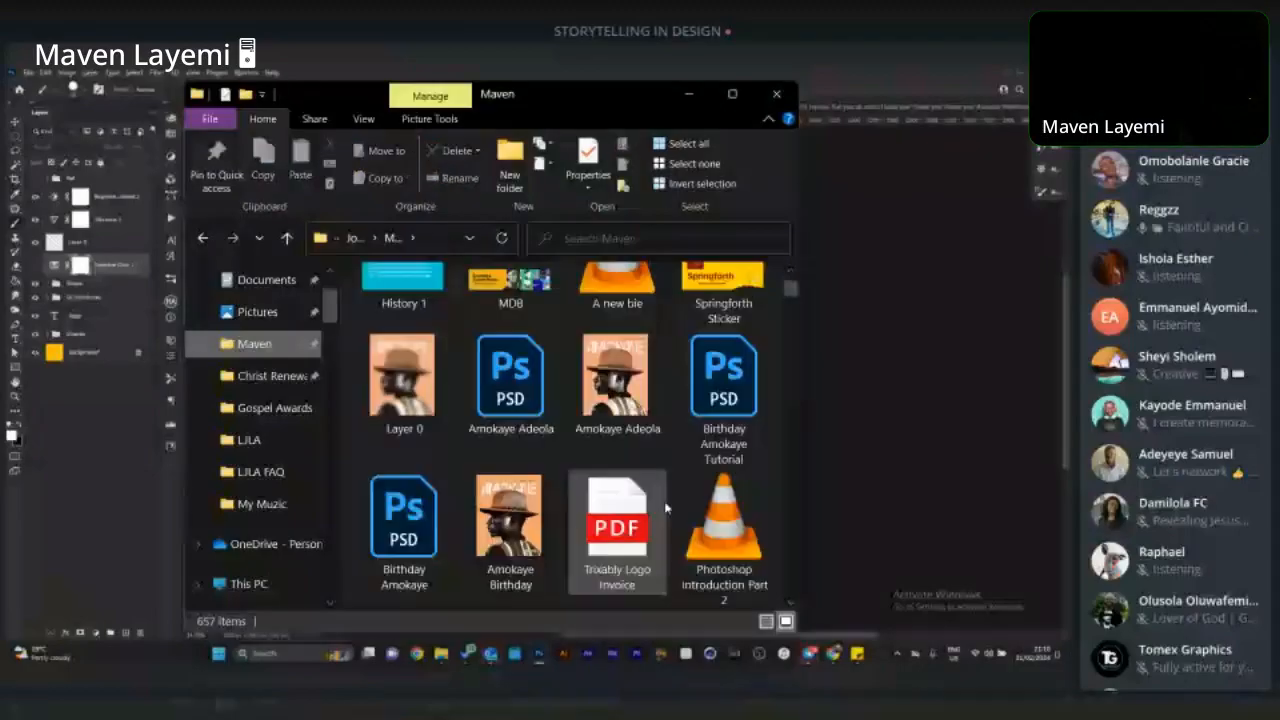
scroll(666, 508, down, 3)
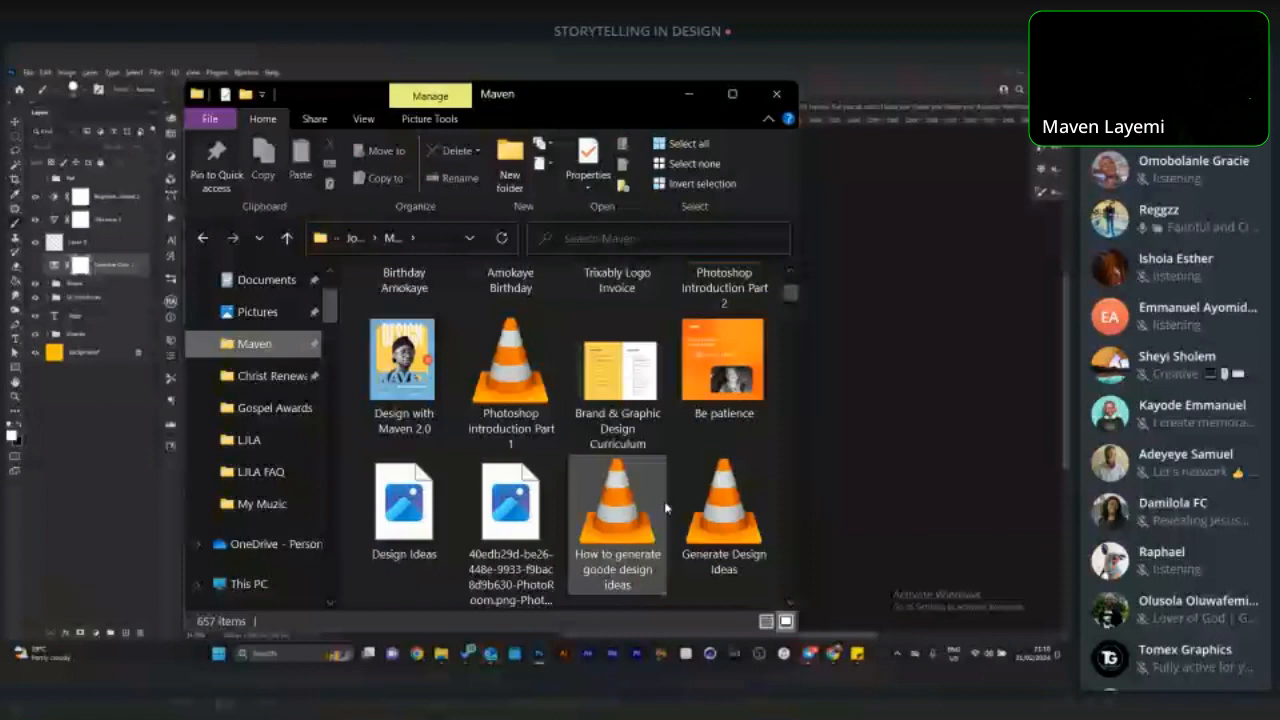
drag(790, 292, 788, 267)
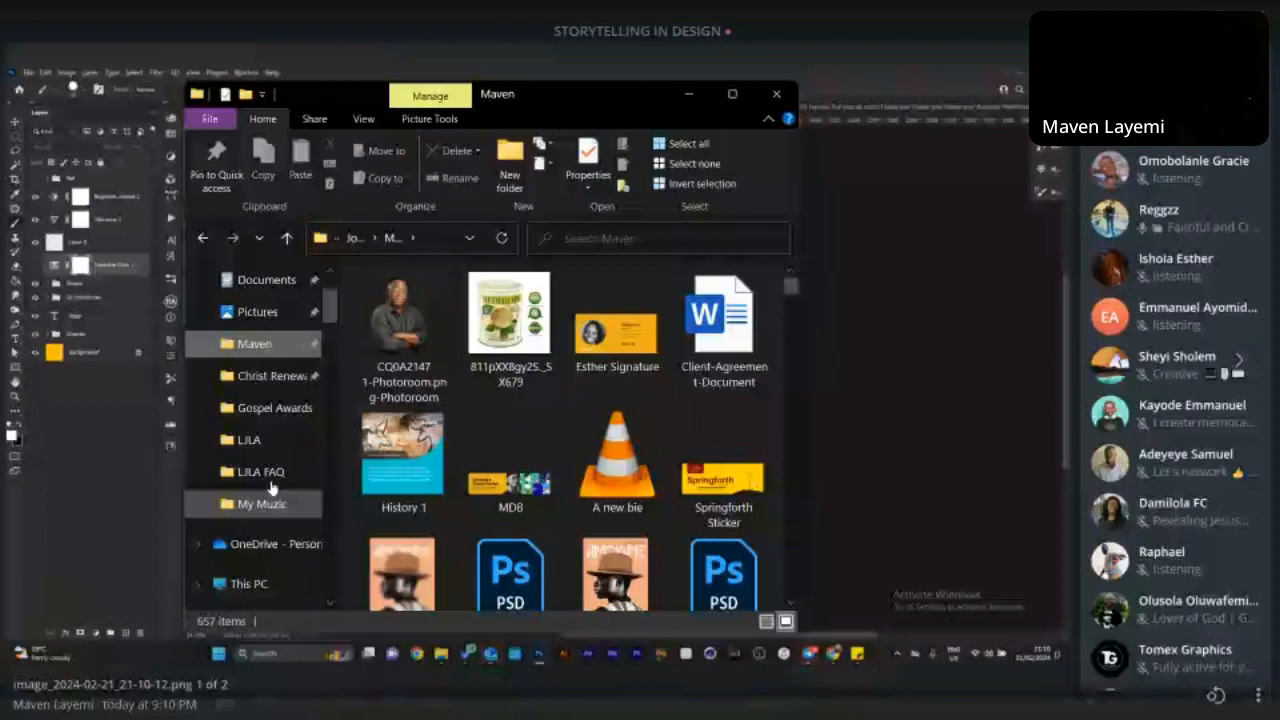
scroll(283, 486, down, 2)
scroll(283, 486, up, 1)
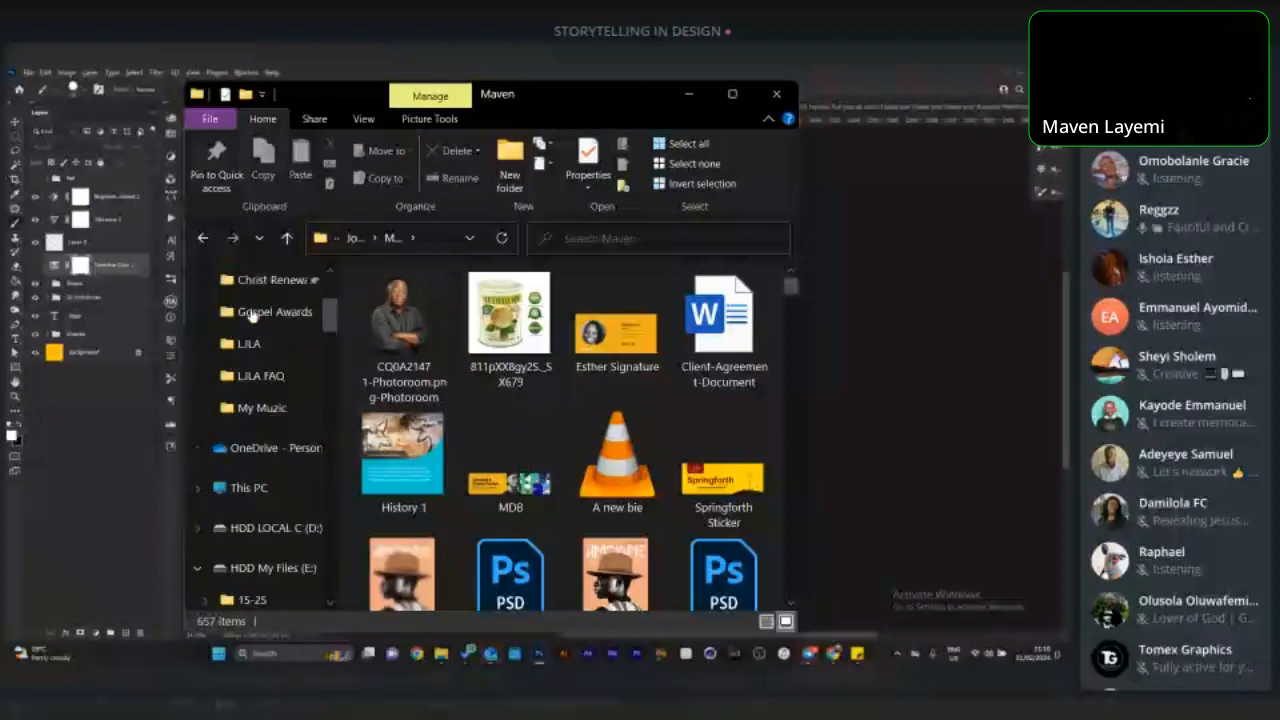
scroll(789, 415, down, 1)
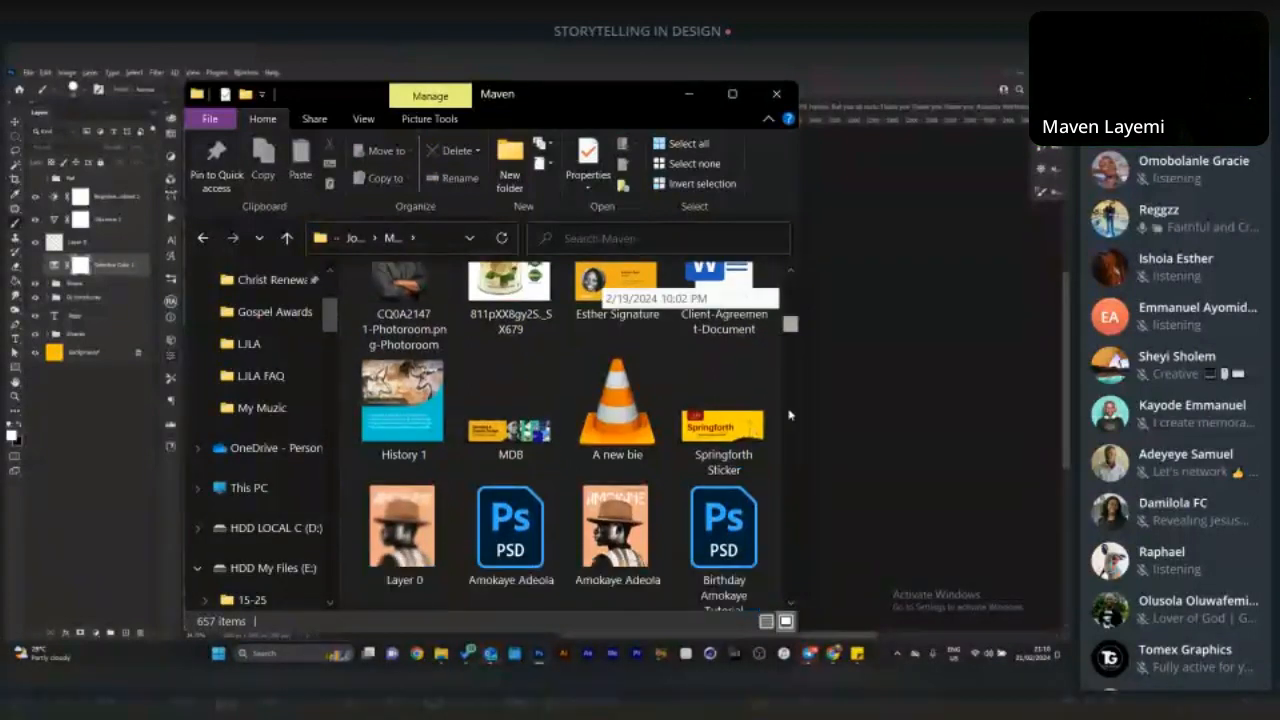
drag(789, 415, 800, 576)
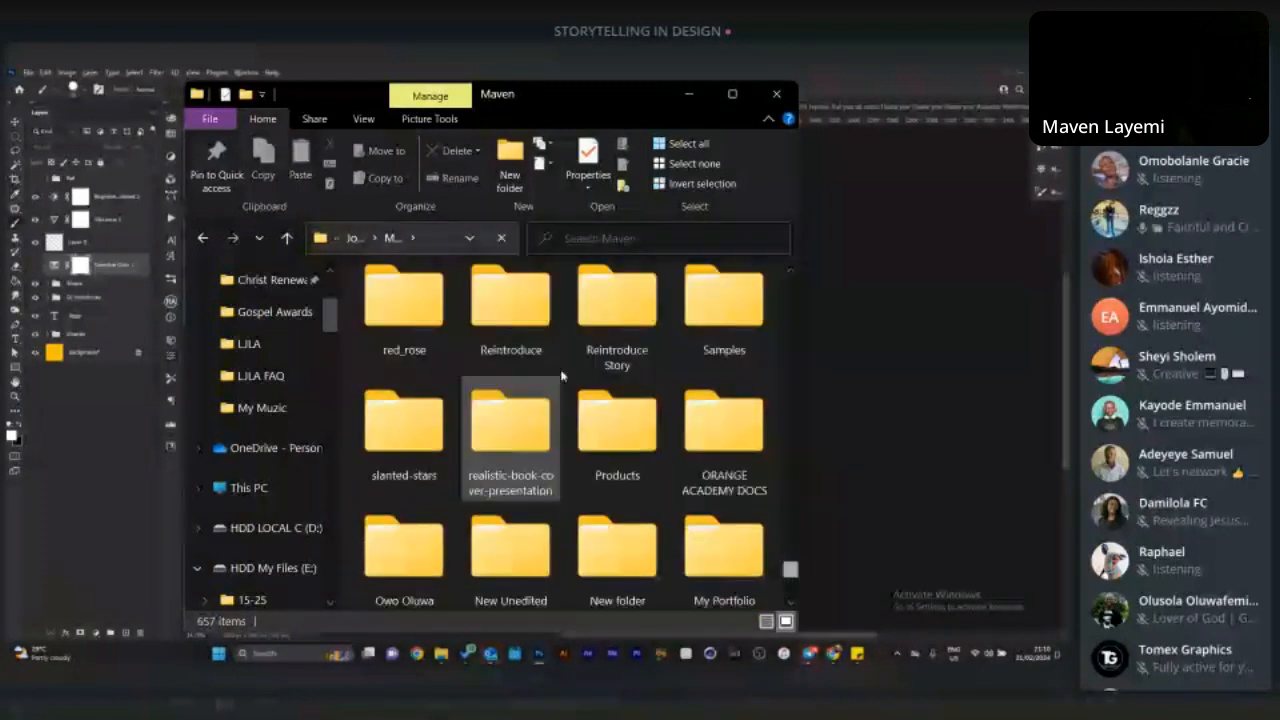
scroll(684, 388, up, 1)
scroll(684, 388, up, 4)
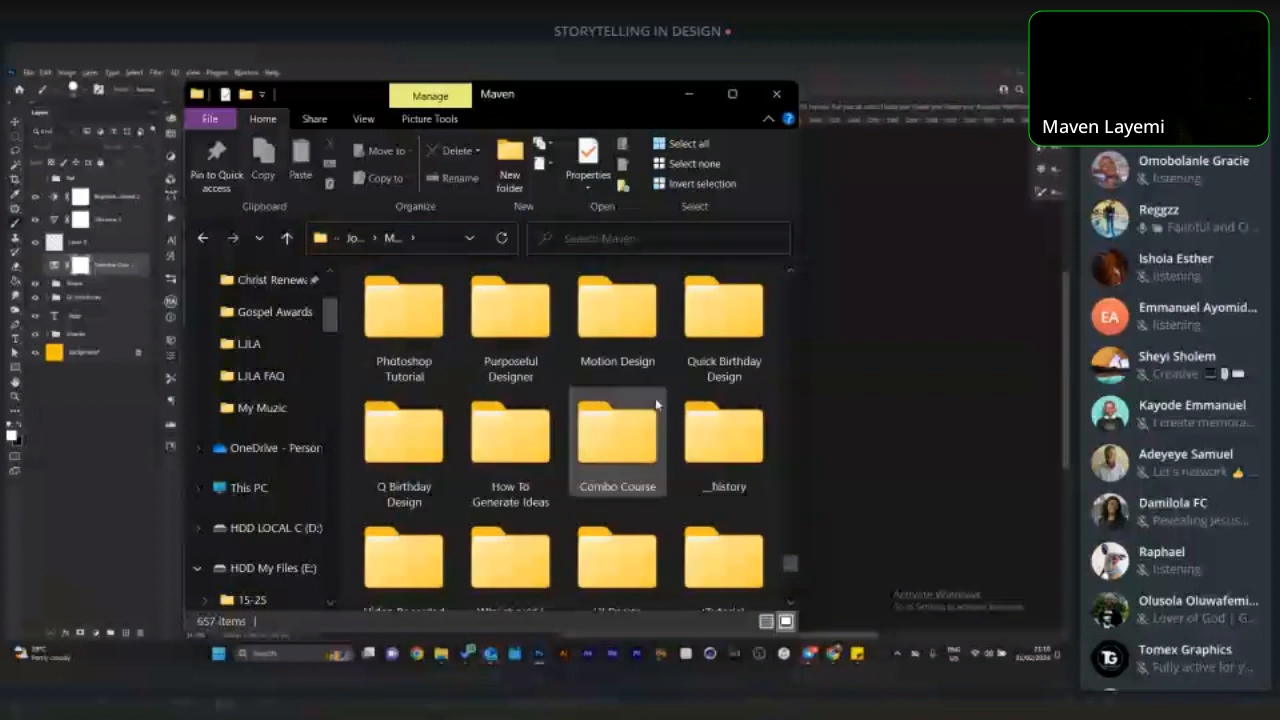
scroll(652, 388, down, 1)
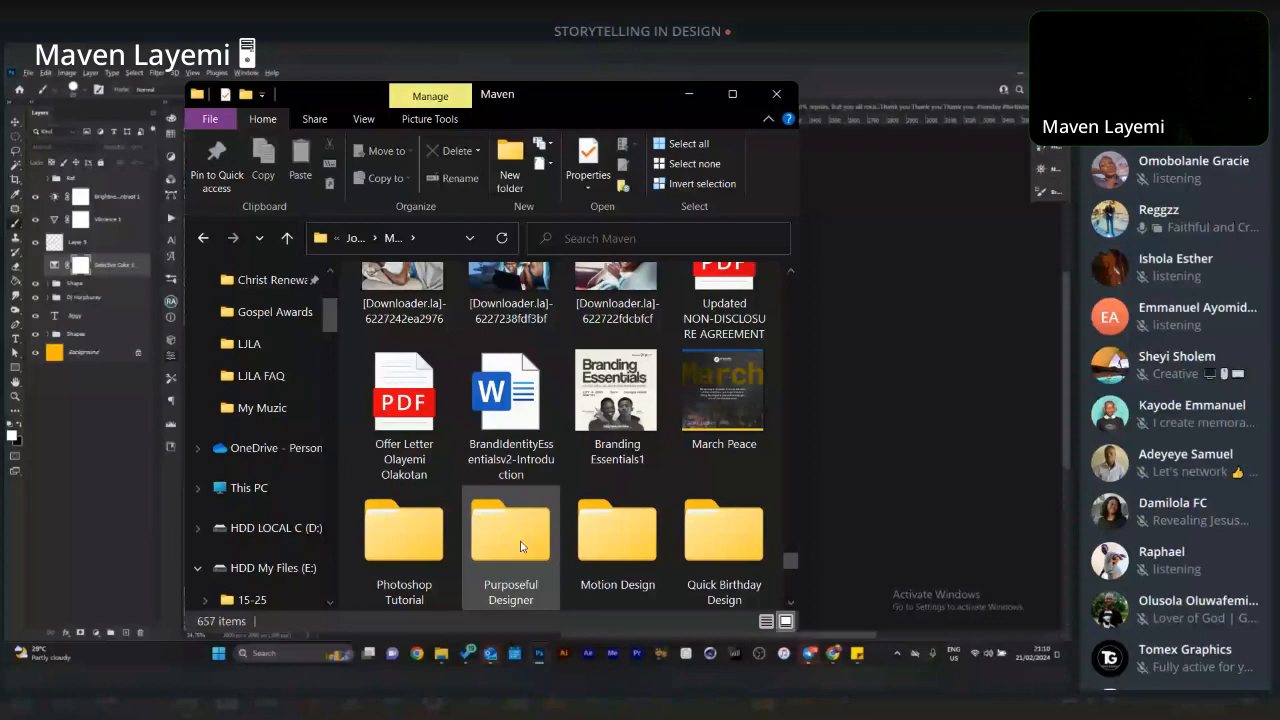
click(520, 546)
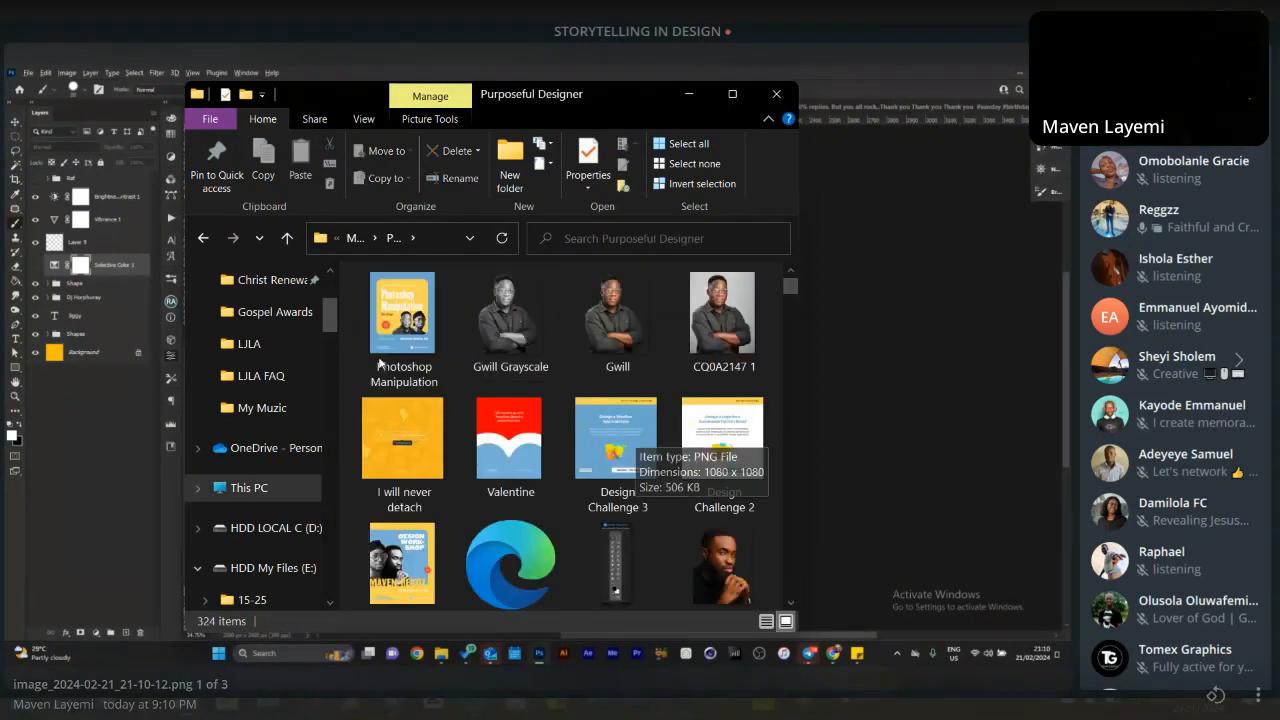
Look through the design files and images in the "Purposeful Designer" folder.
scroll(453, 472, down, 2)
scroll(453, 472, down, 2)
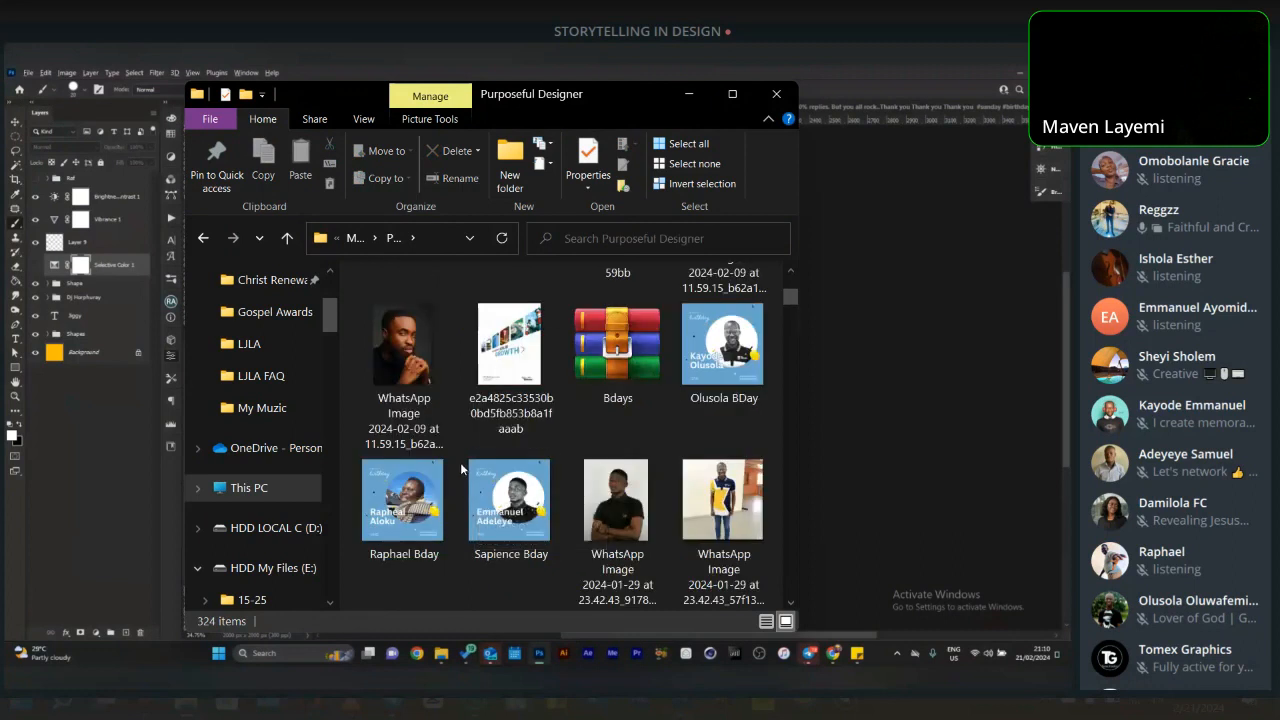
scroll(460, 462, down, 7)
scroll(460, 462, down, 3)
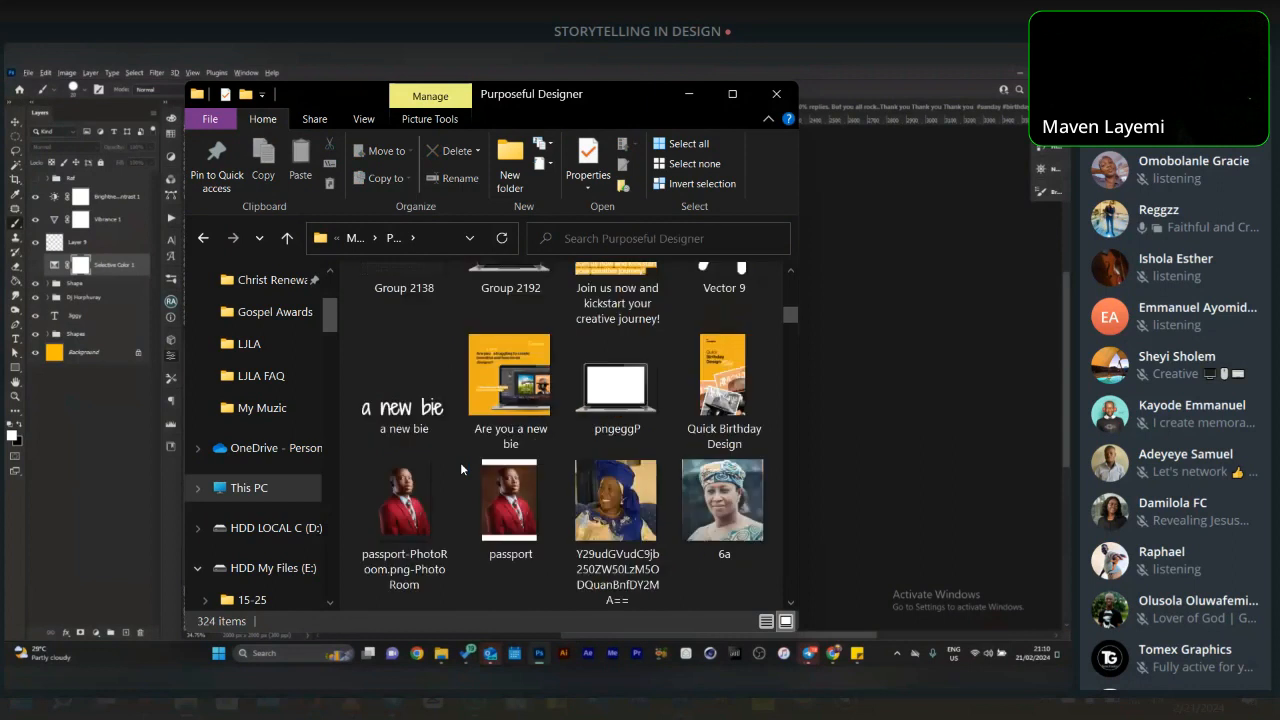
scroll(461, 468, down, 6)
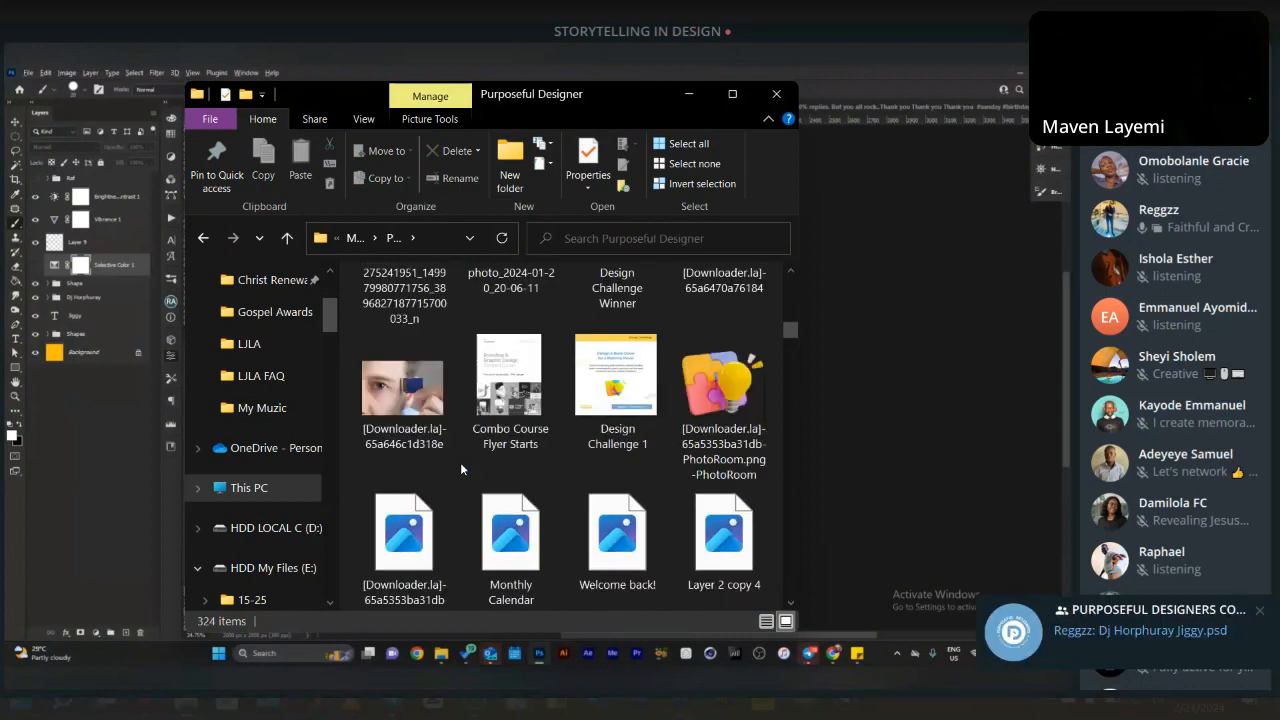
scroll(461, 468, down, 3)
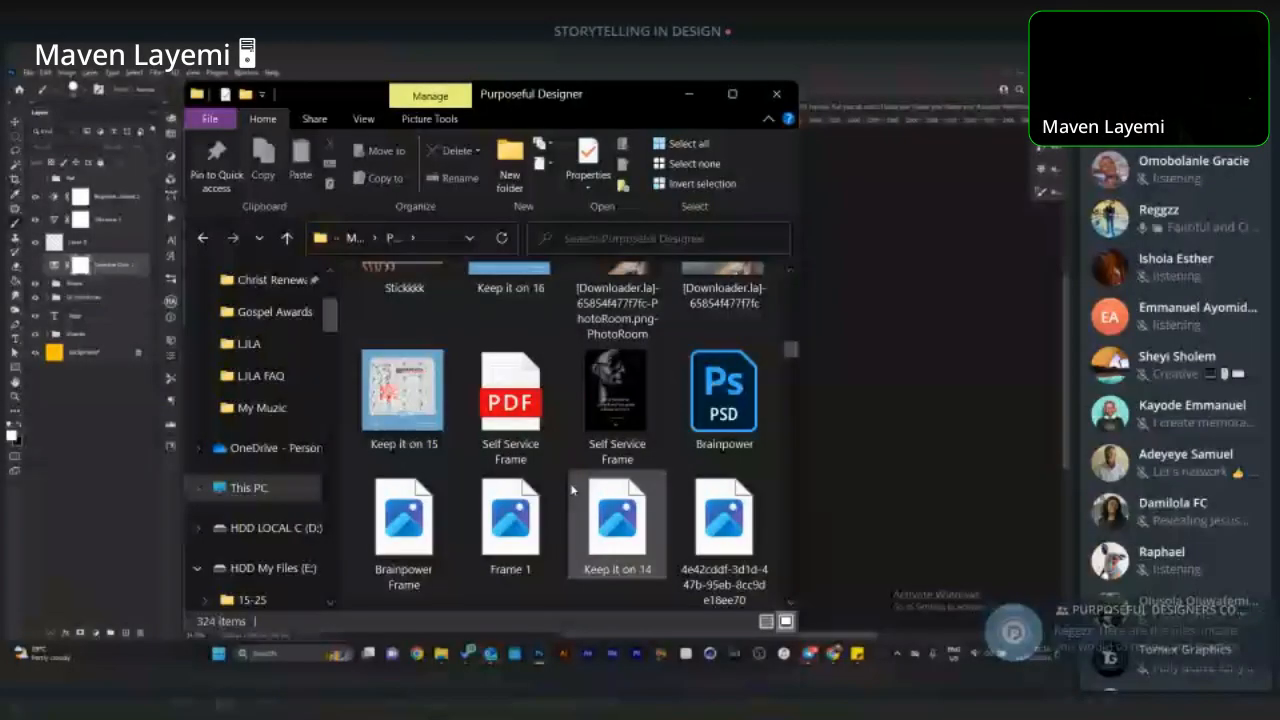
scroll(572, 488, down, 3)
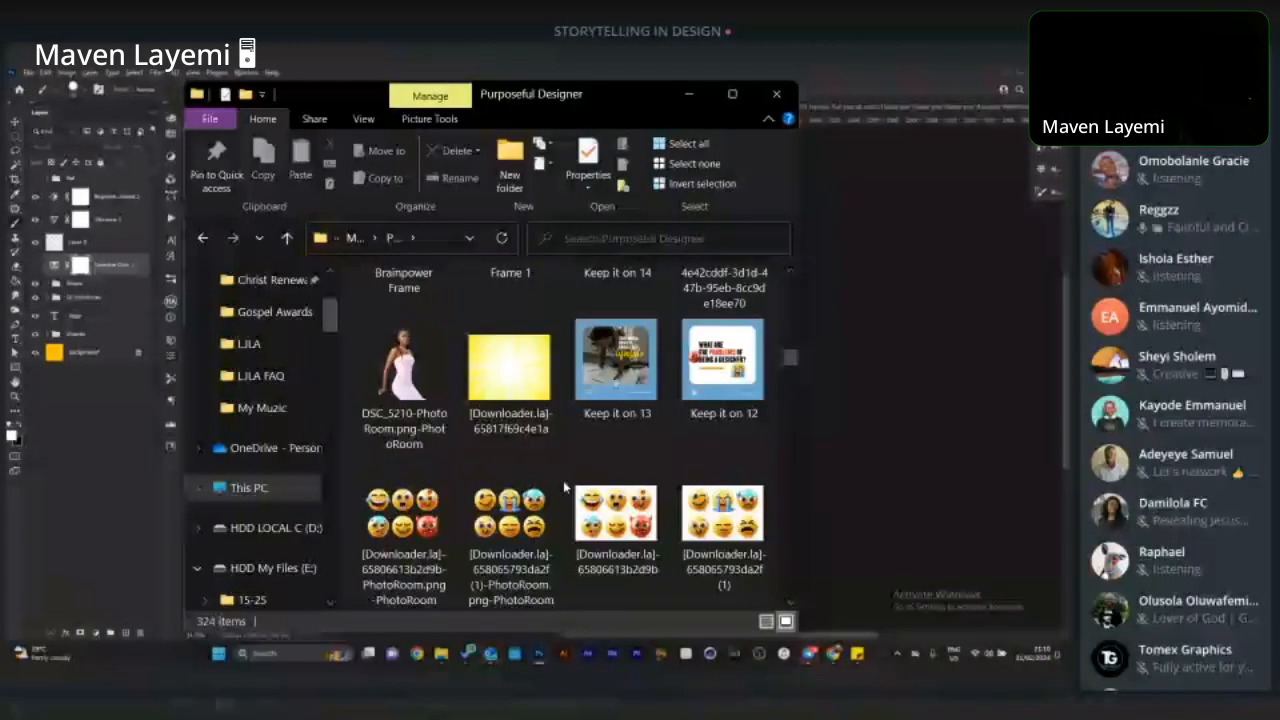
scroll(565, 487, down, 3)
scroll(563, 480, down, 3)
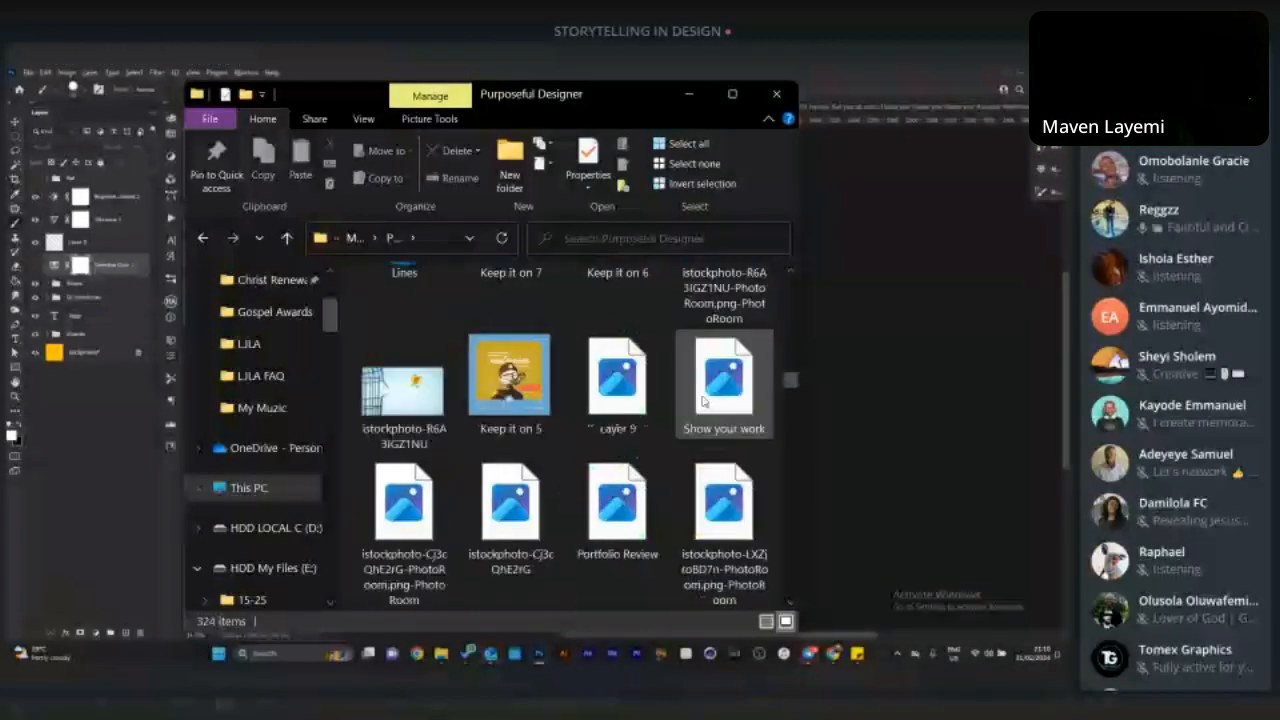
scroll(605, 410, up, 10)
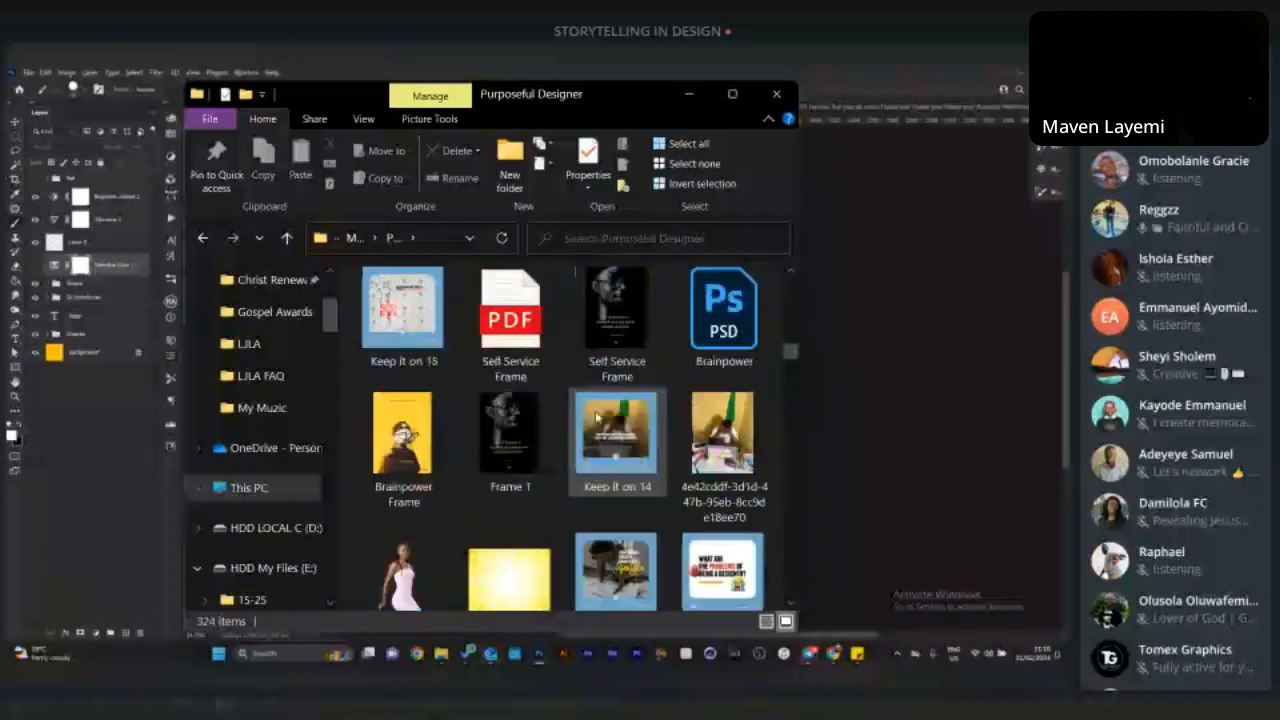
scroll(596, 417, up, 3)
scroll(596, 417, up, 10)
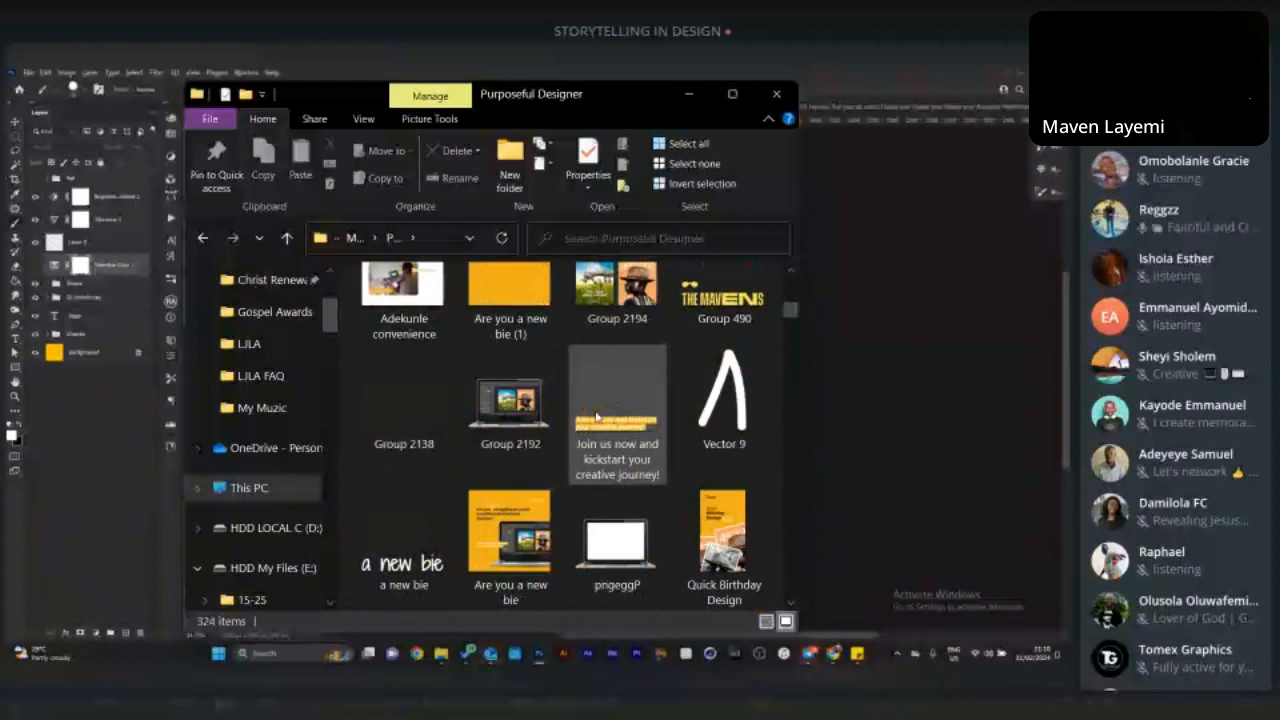
scroll(597, 416, down, 1)
scroll(596, 417, up, 3)
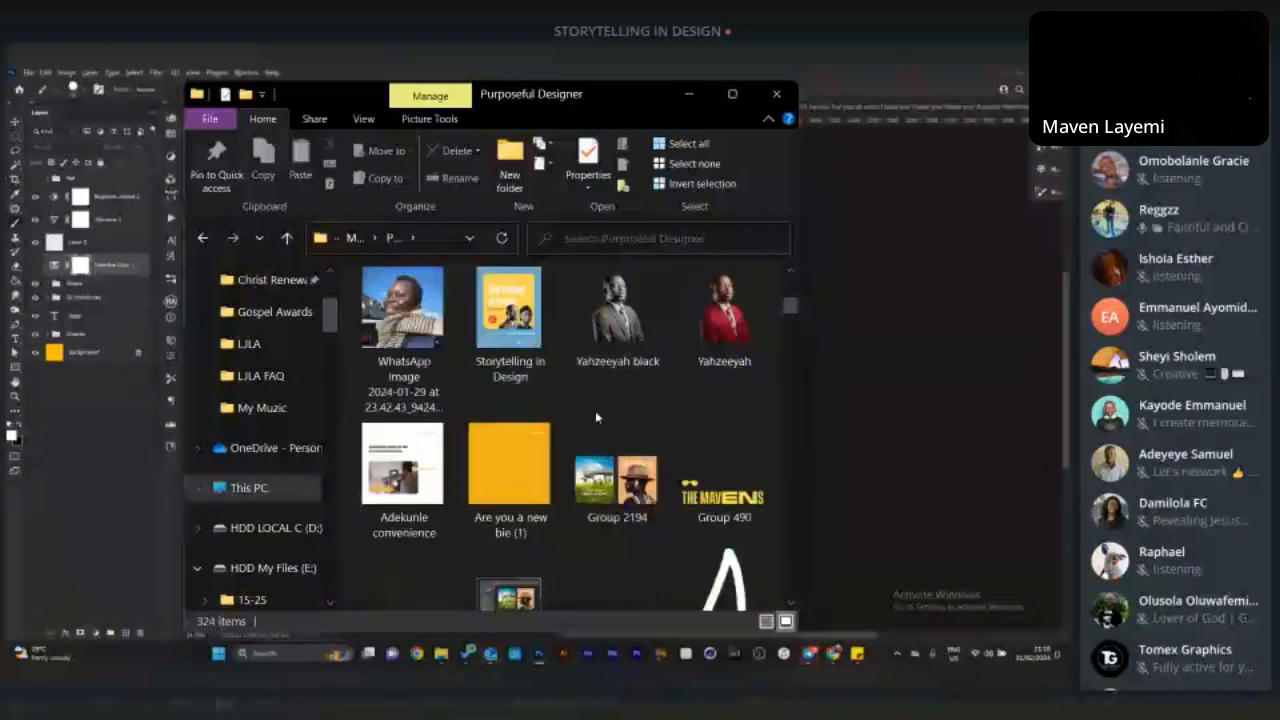
scroll(596, 417, up, 3)
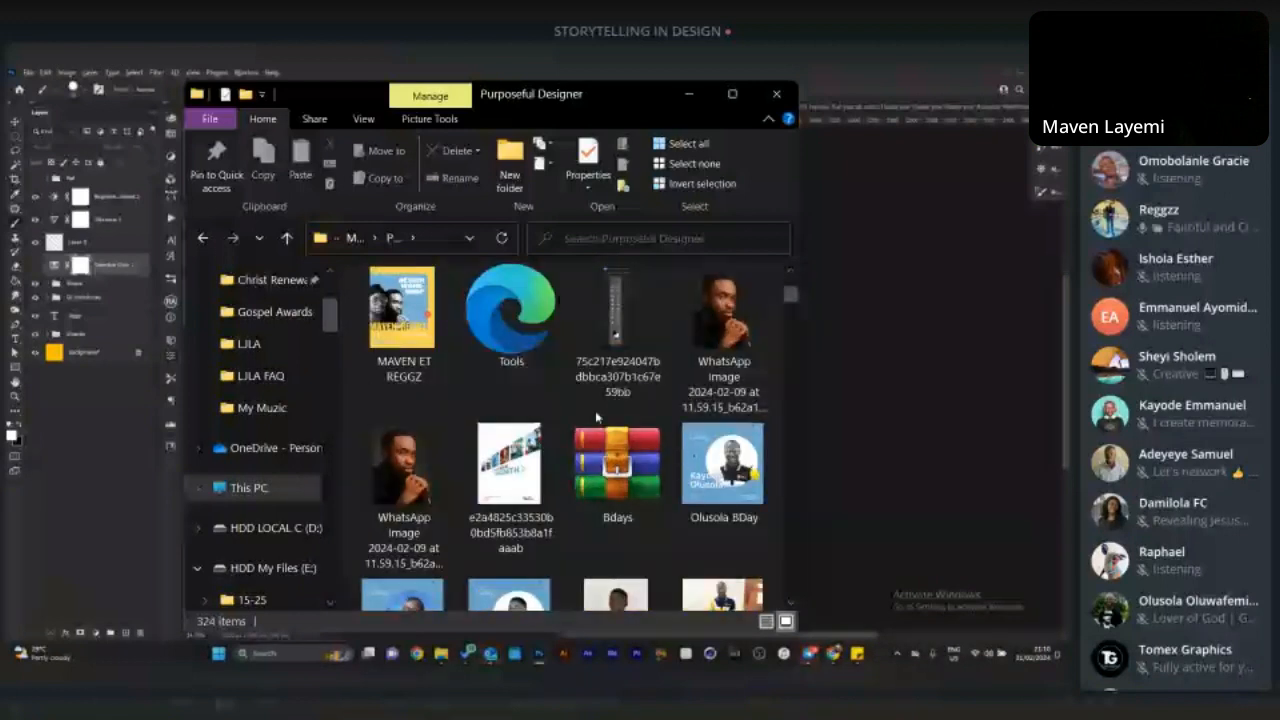
mouse_move(790, 295)
mouse_down()
mouse_move(787, 422)
mouse_move(799, 289)
mouse_up()
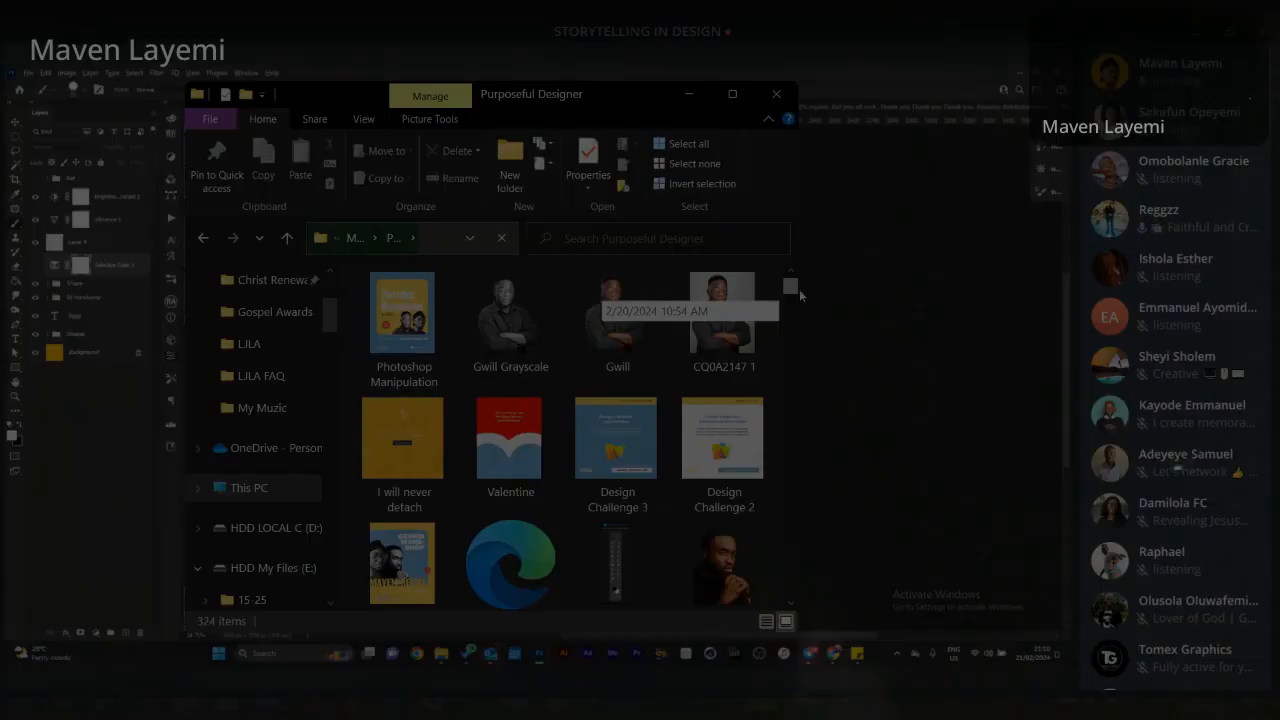
Go back to the Maven folder, then return to the shared Jiggy image in the Telegram viewer.
click(203, 238)
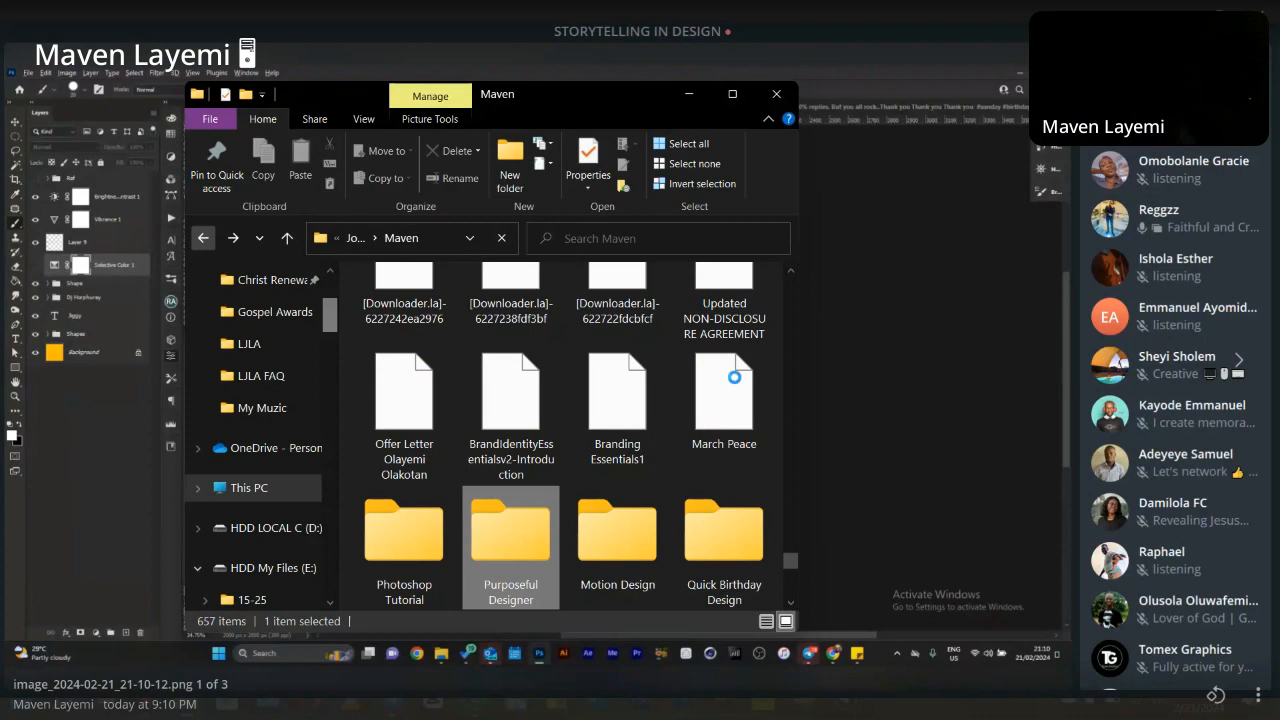
click(734, 400)
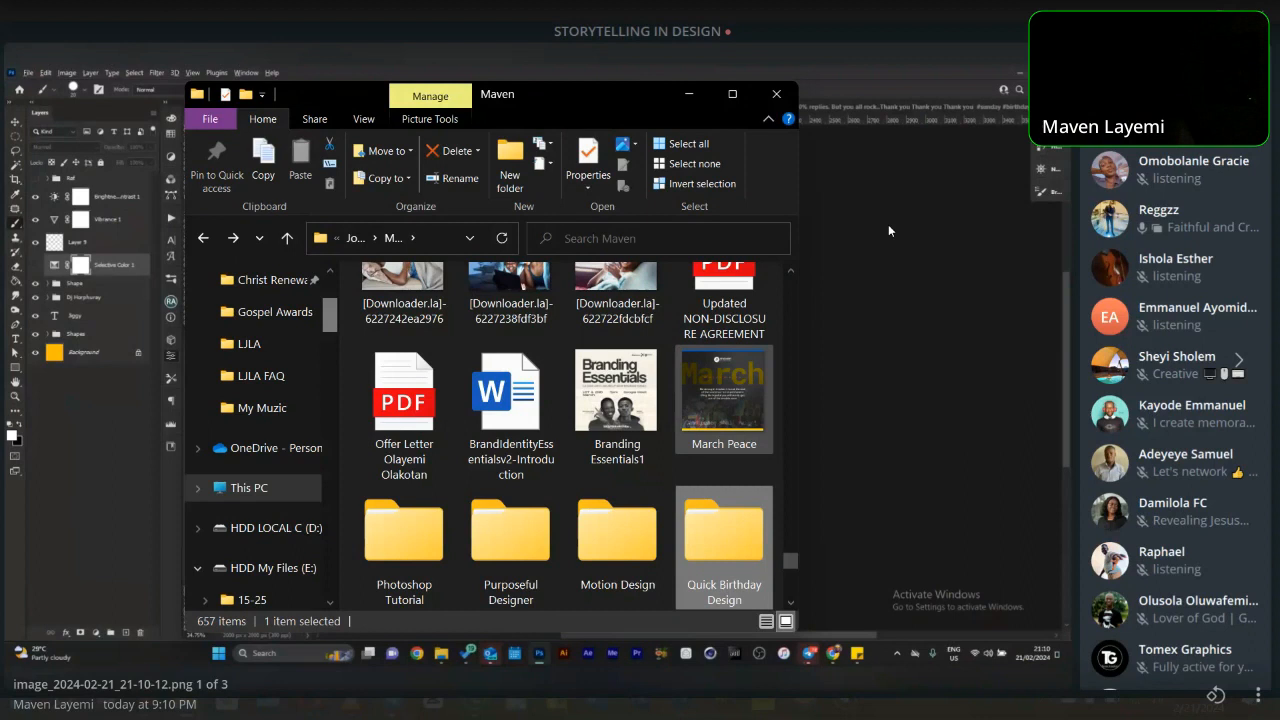
key(Escape)
click(211, 383)
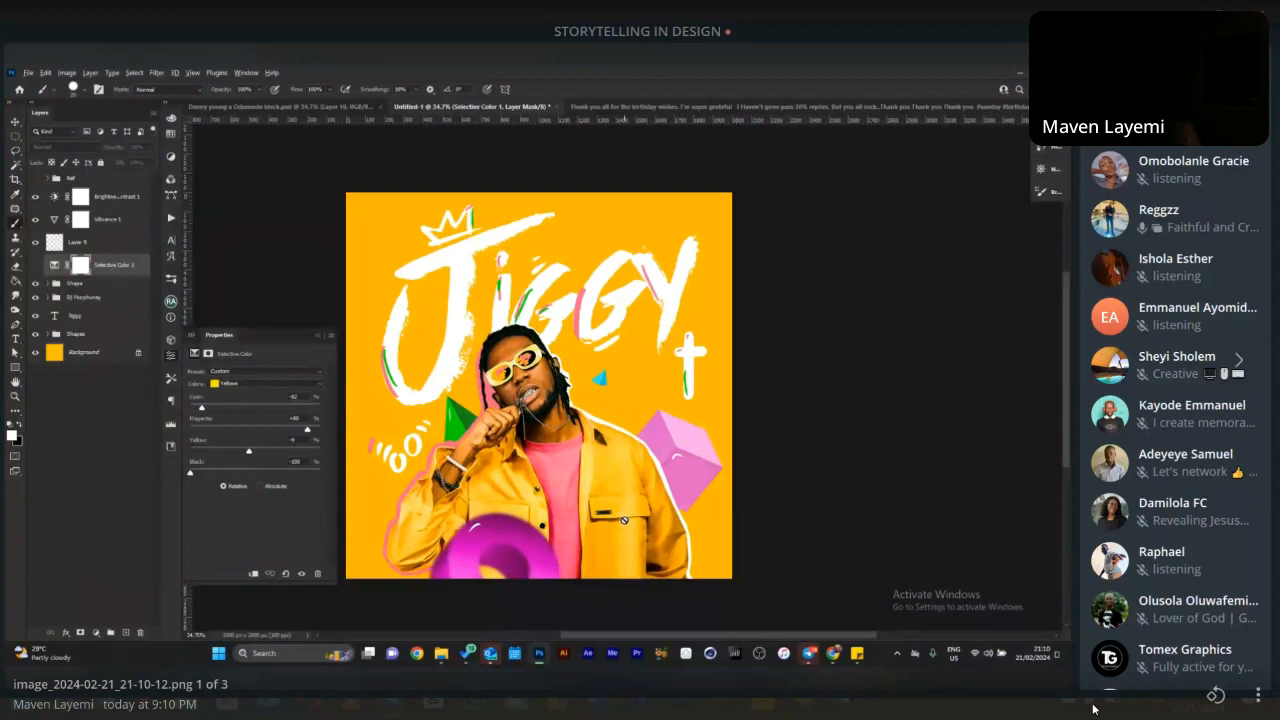
Dismiss the image's options, close the shared image and ask to leave the "STORYTELLING IN DESIGN" video chat.
click(1255, 690)
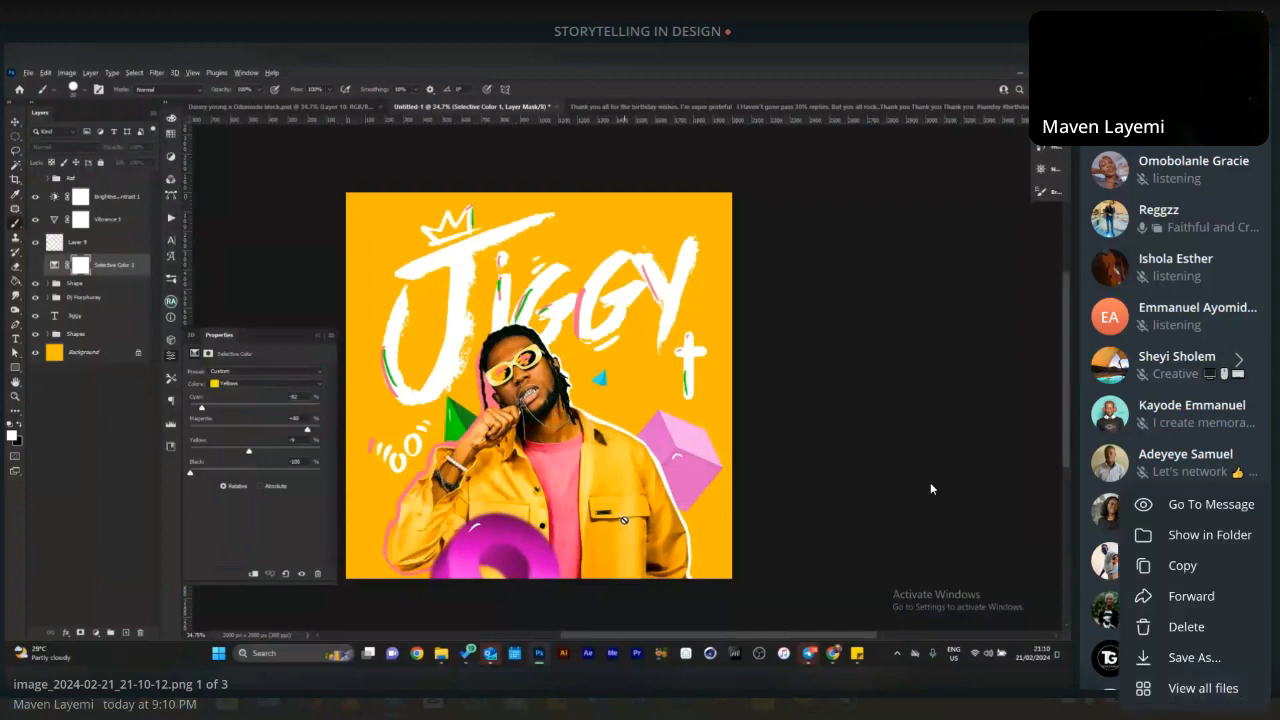
click(930, 487)
click(720, 47)
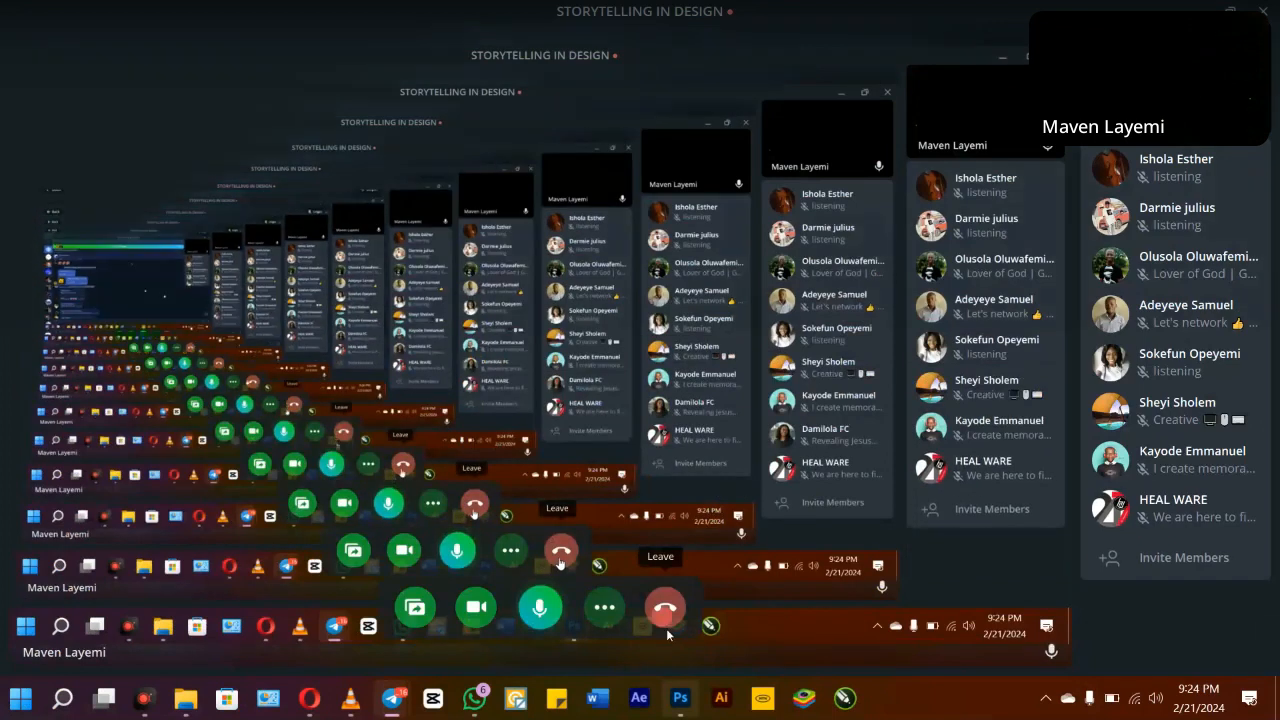
click(665, 610)
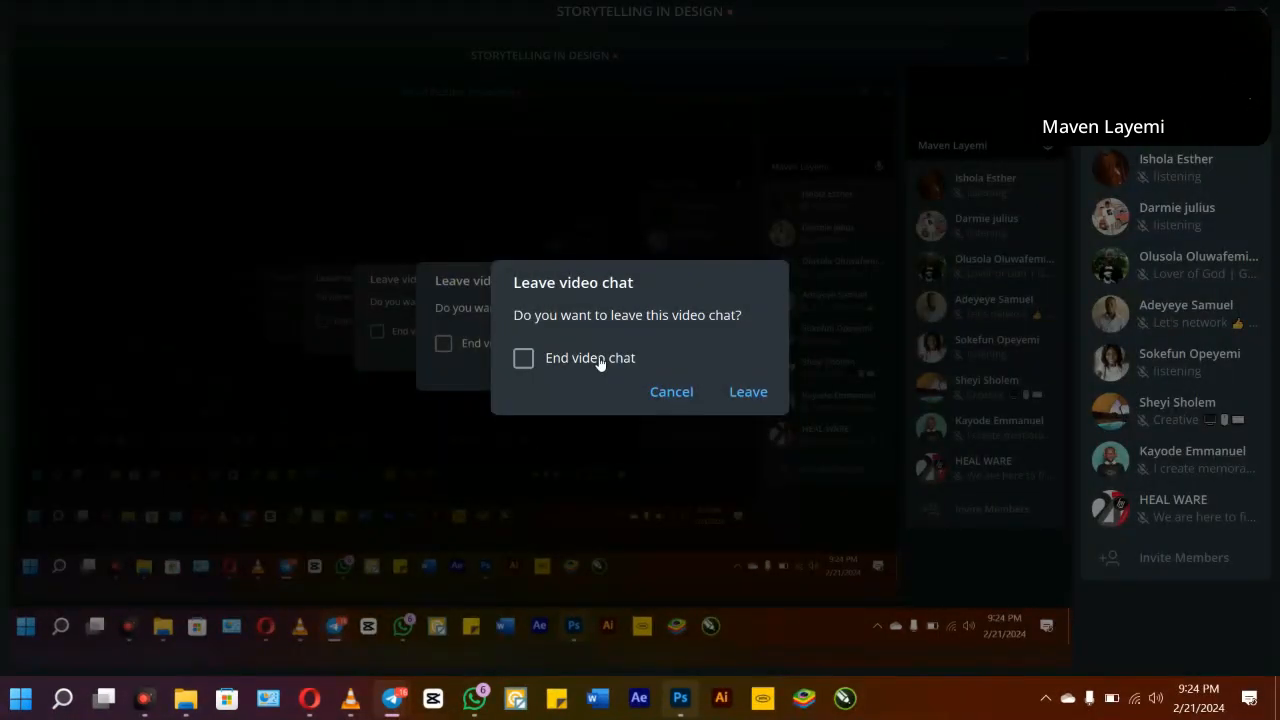